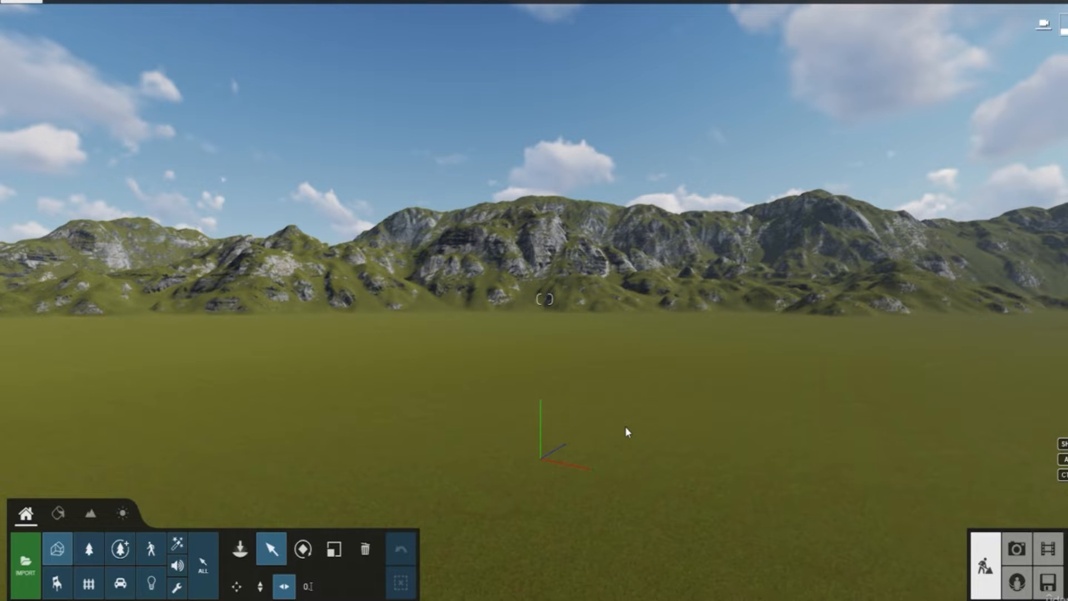
Step: Import the SketchUp file V2.skp from the skillshare lumion\sketchup folder into the model library as V22
right_click_drag(613, 399, 582, 400)
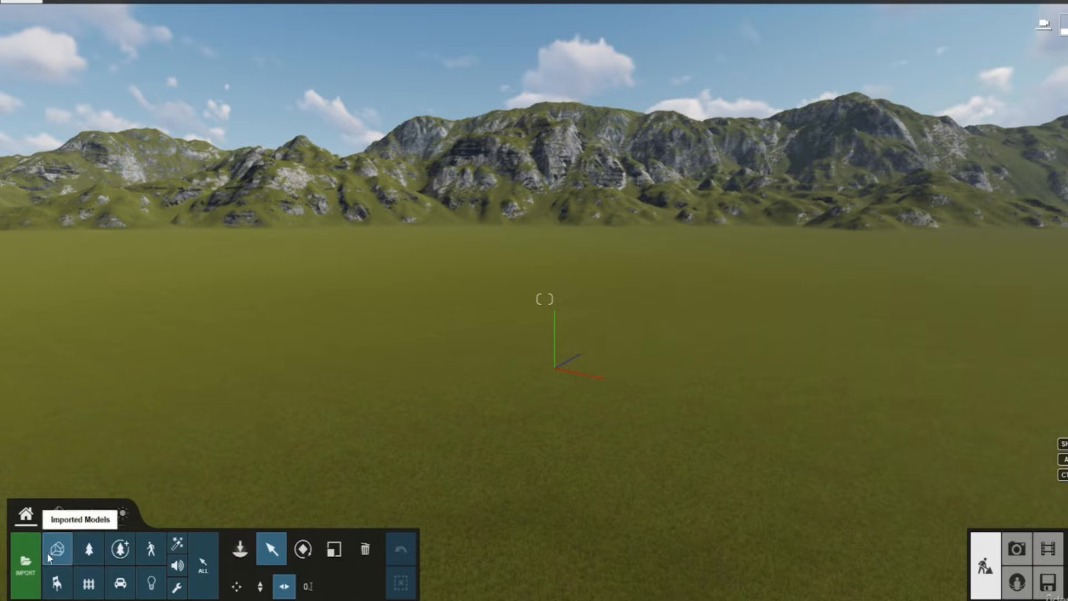
left_click(26, 560)
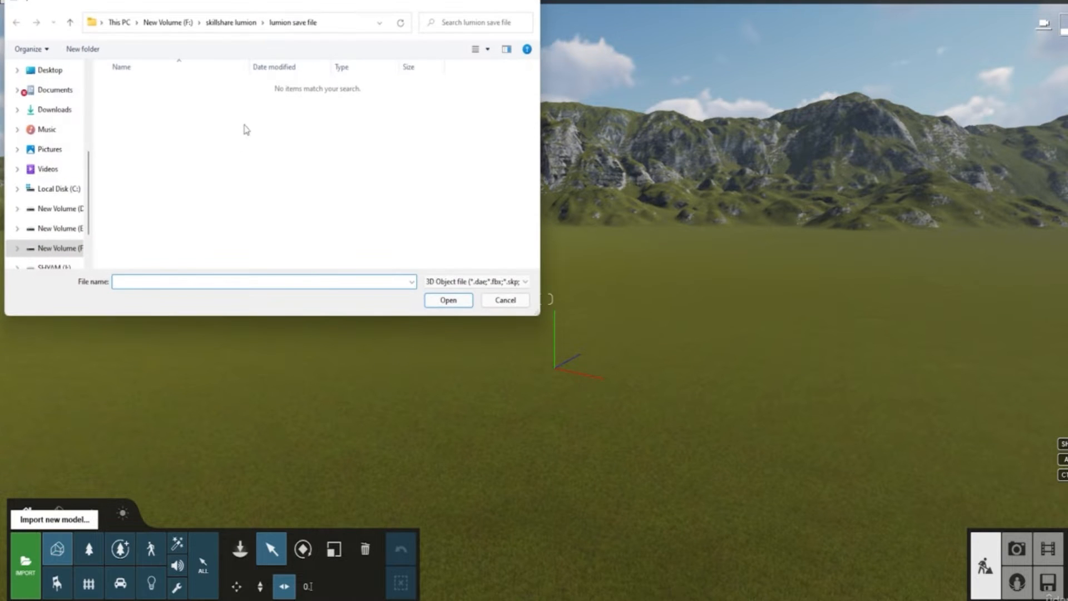
left_click(246, 22)
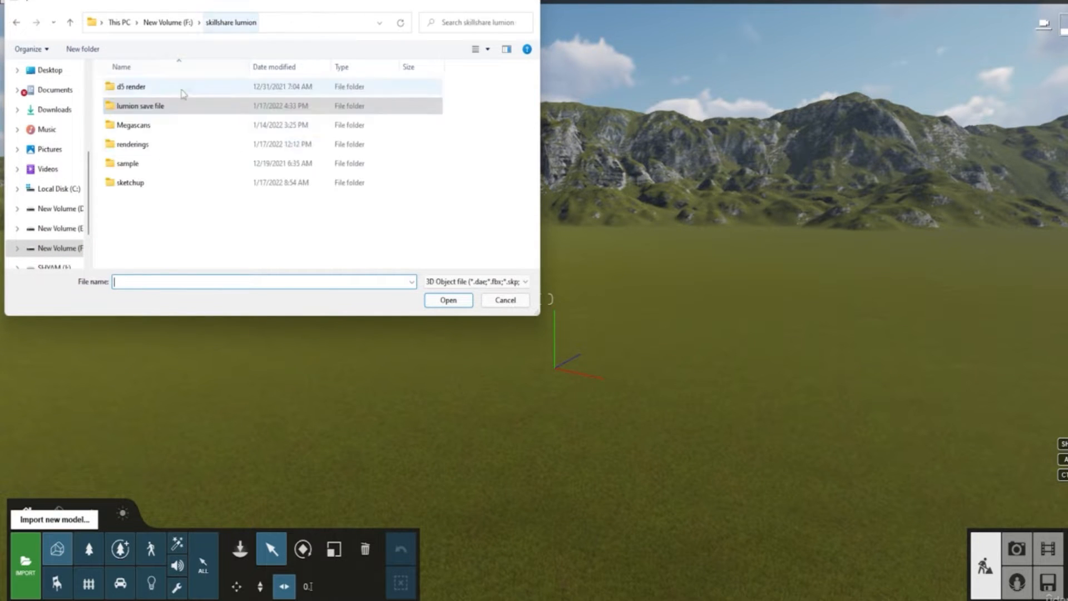
double_click(161, 185)
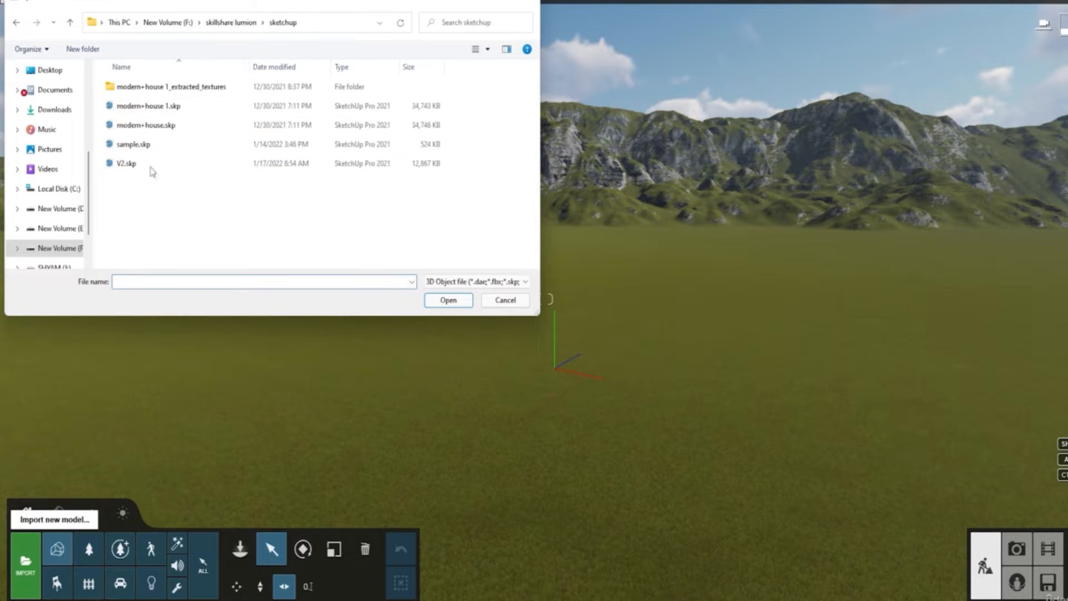
left_click(241, 168)
double_click(241, 166)
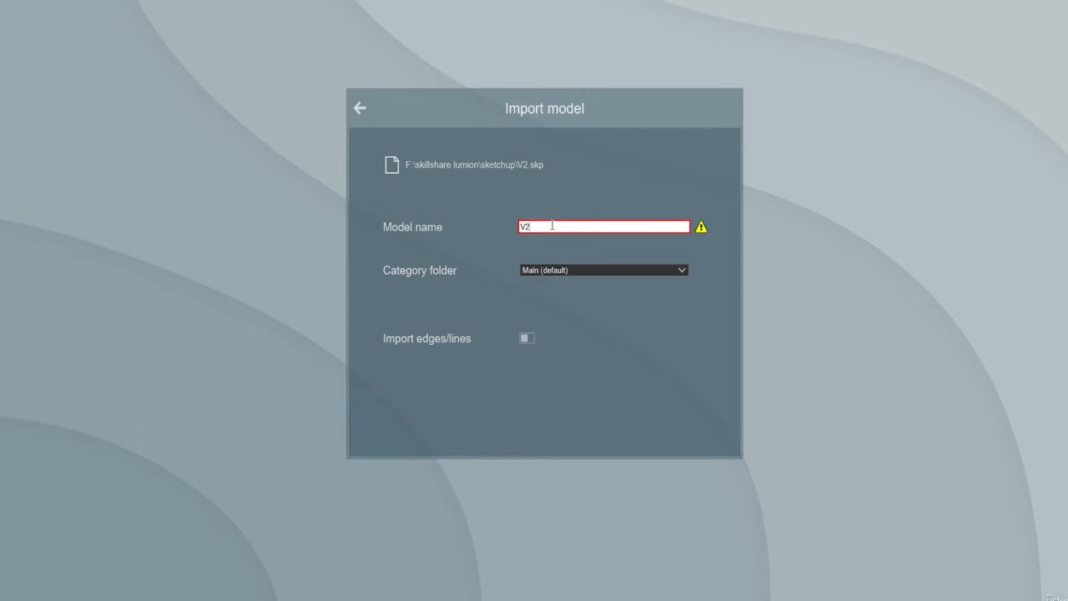
left_click(707, 419)
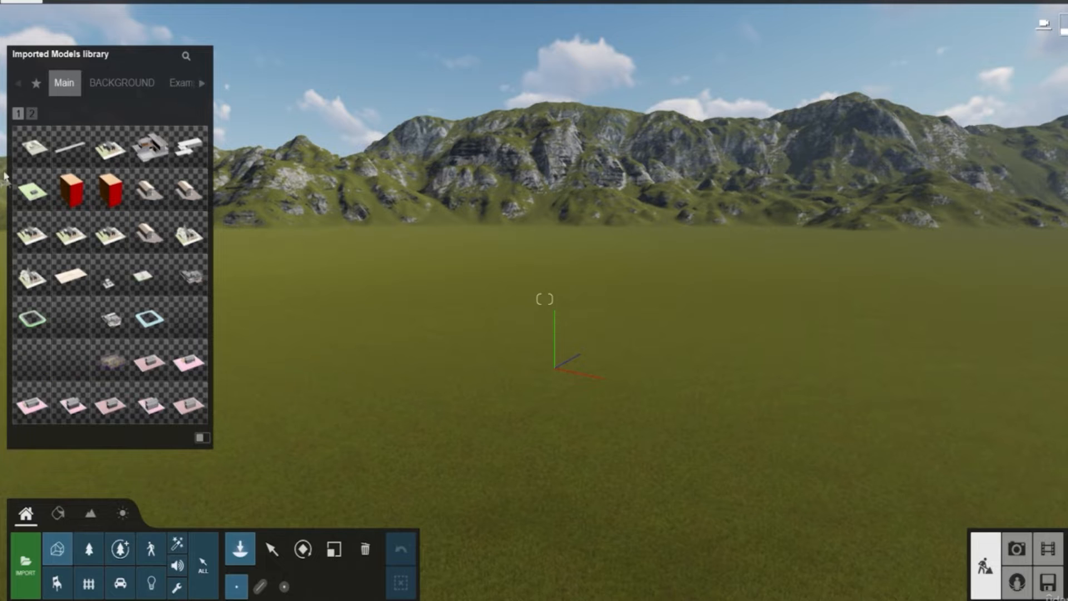
Step: Place the imported V22 house model on the open grass terrain
mouse_move(35, 158)
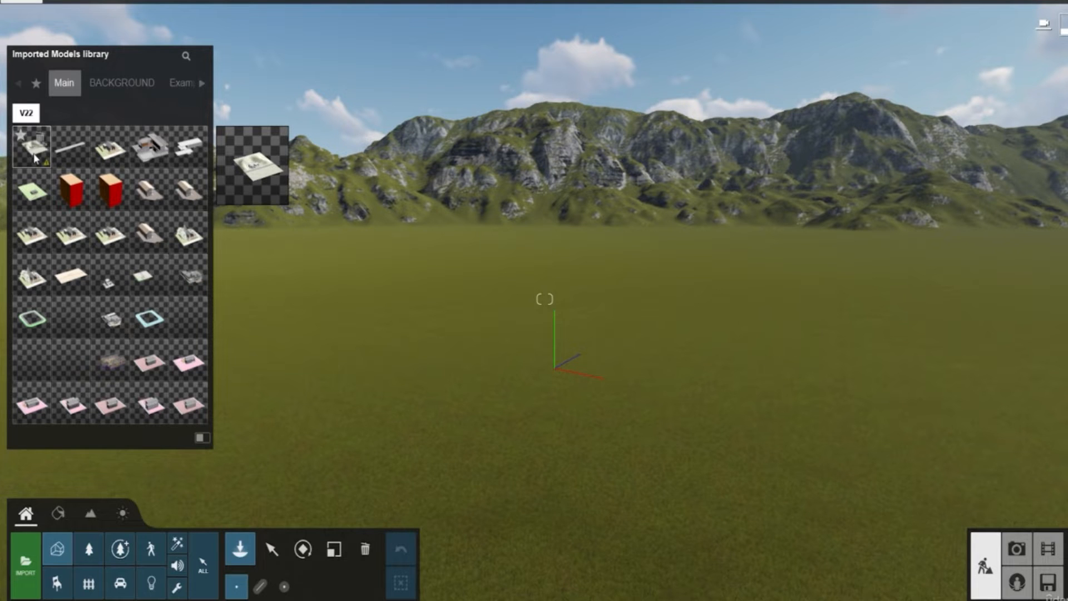
left_click(35, 158)
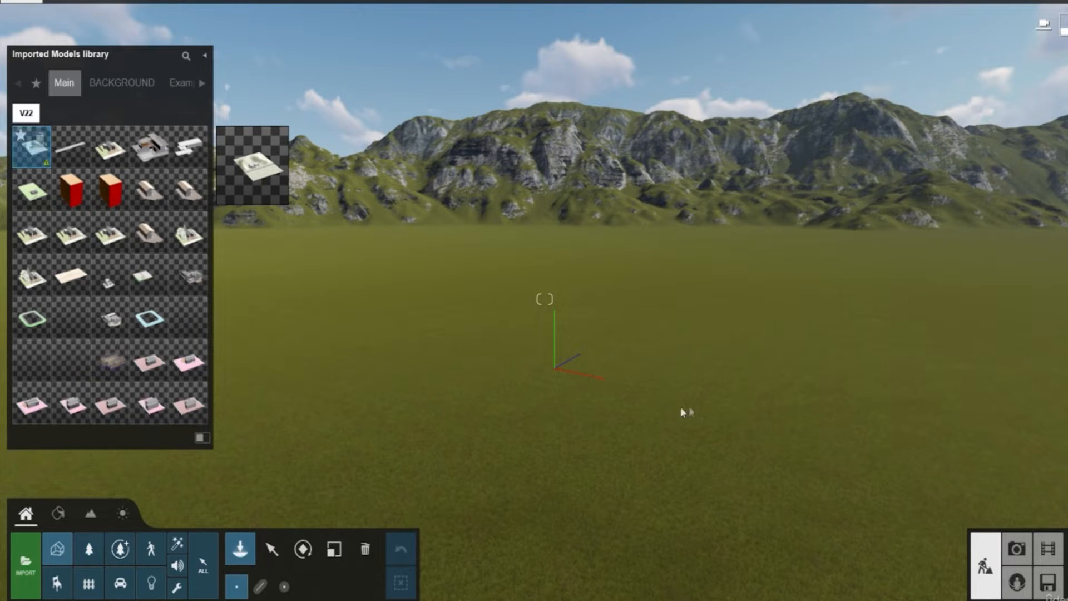
right_click_drag(459, 364, 639, 329)
key("s")
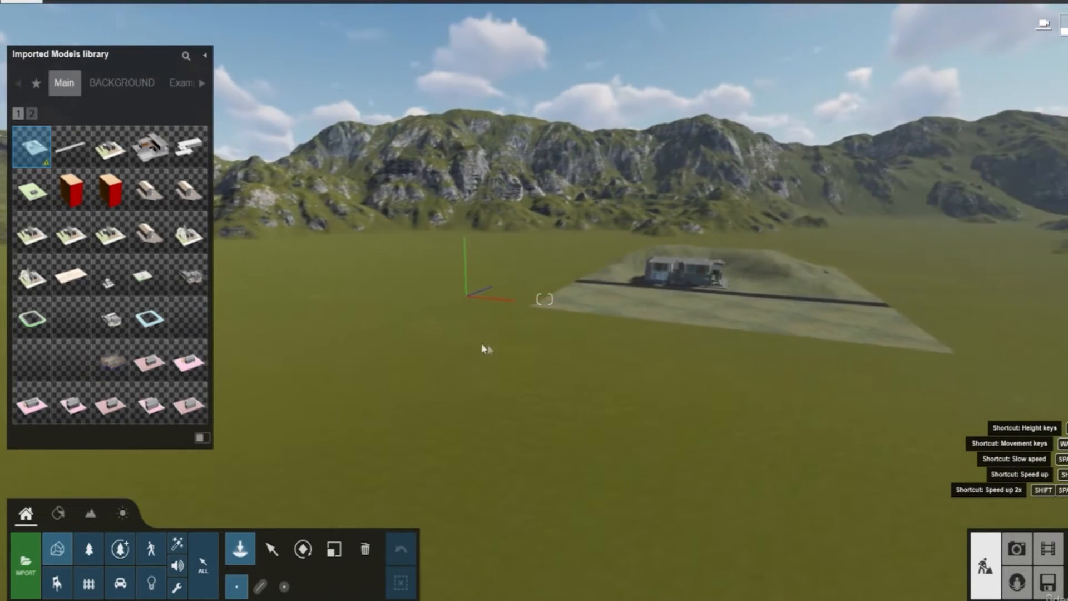
right_click_drag(543, 375, 505, 306)
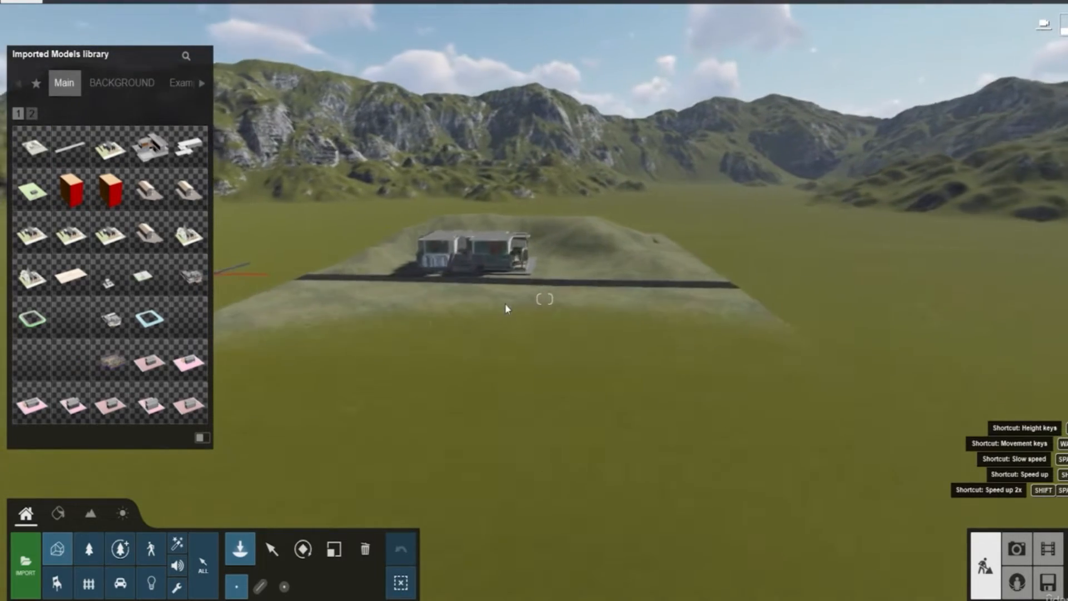
key("w")
key("w")
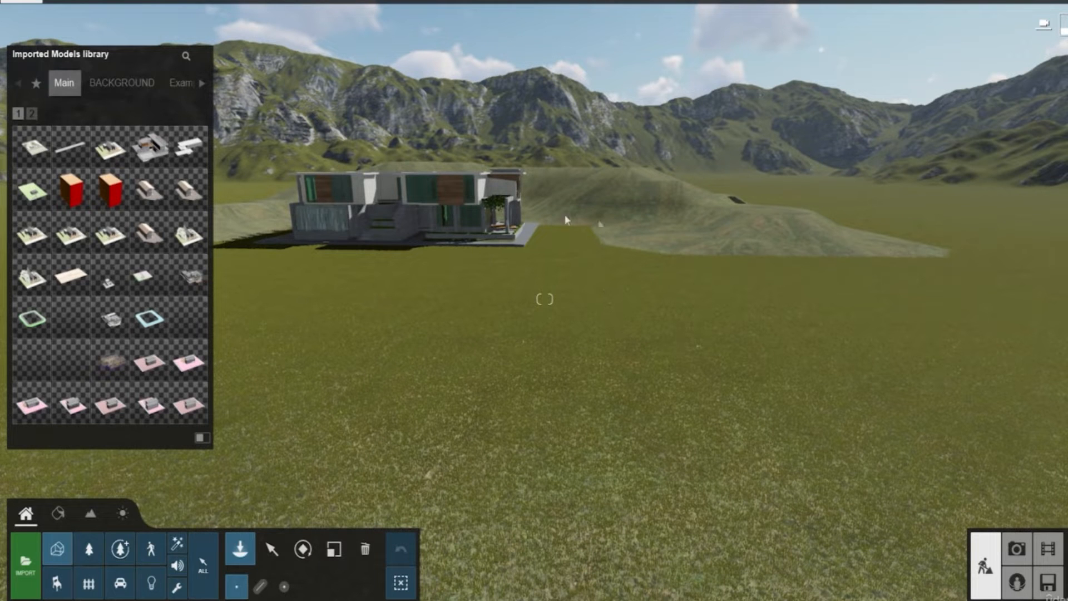
Step: Raise the landscape height in front of the house site and in a ridge running back to the origin
left_click(91, 522)
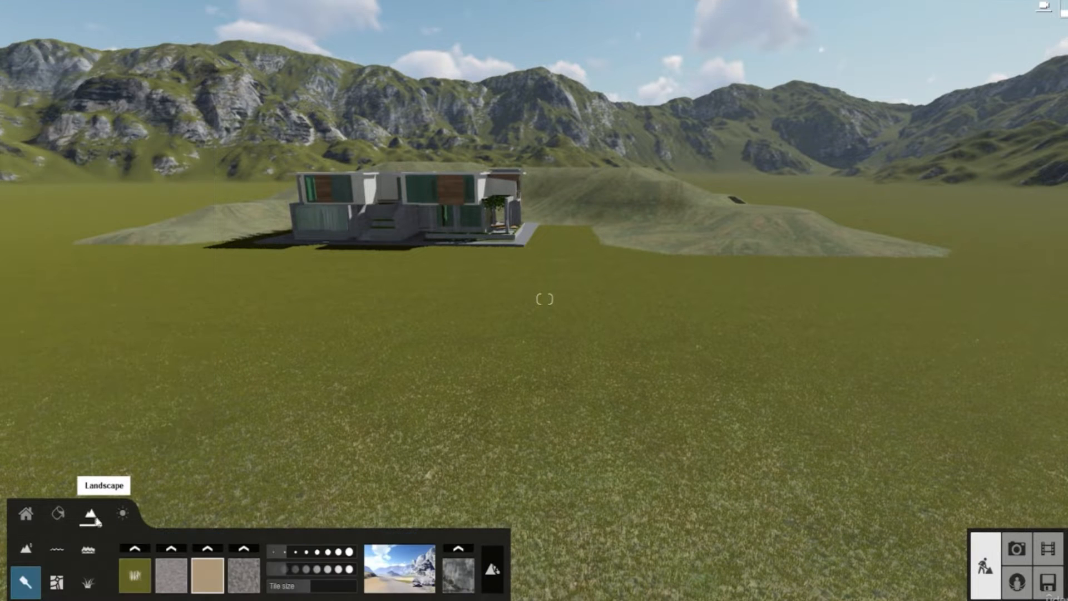
left_click(26, 549)
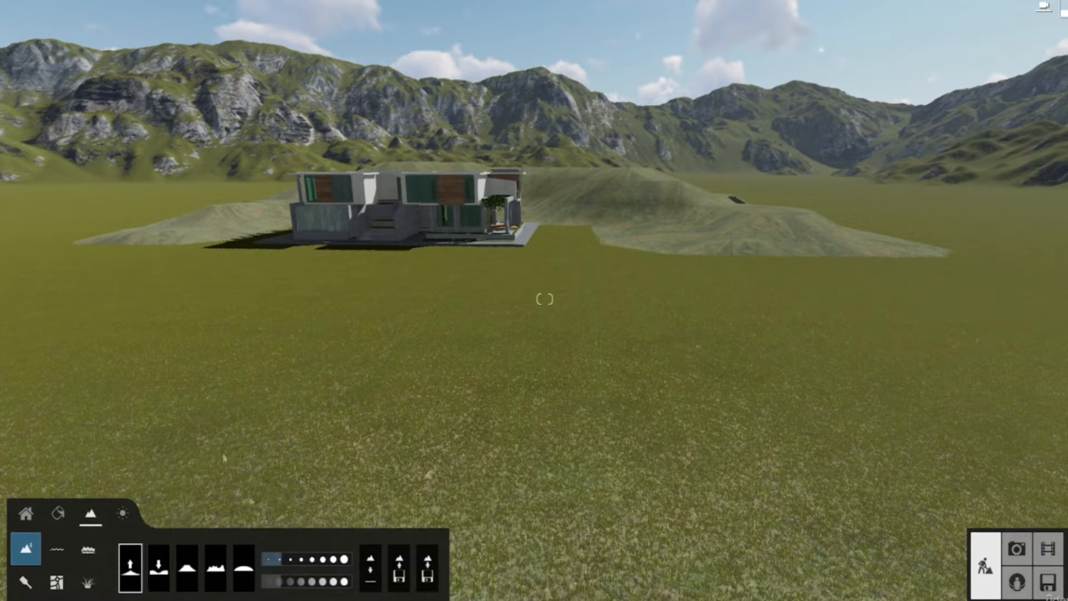
key("s")
key("q")
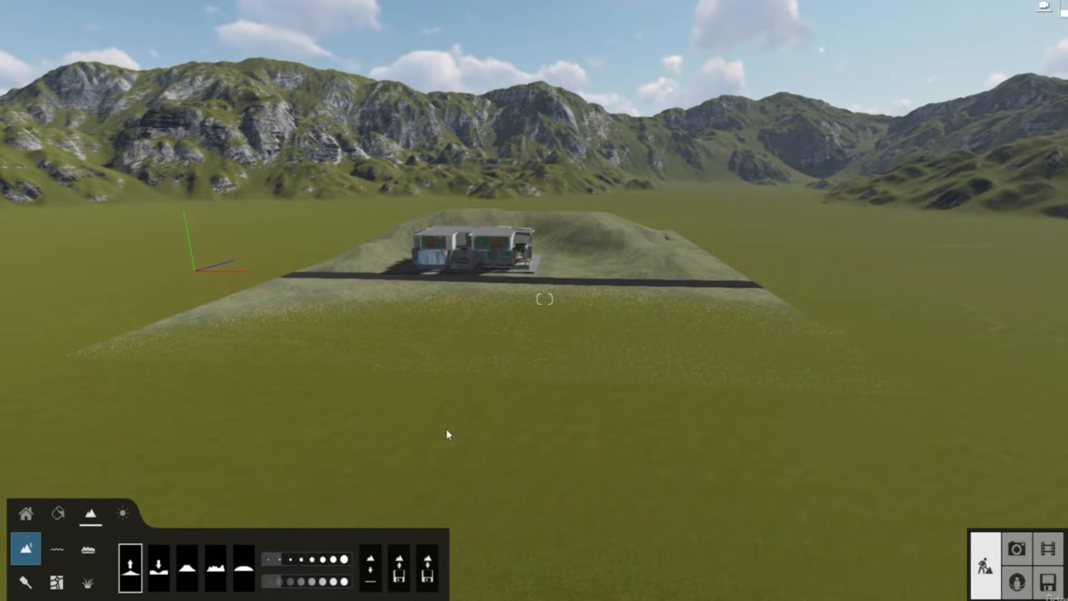
left_click(448, 429)
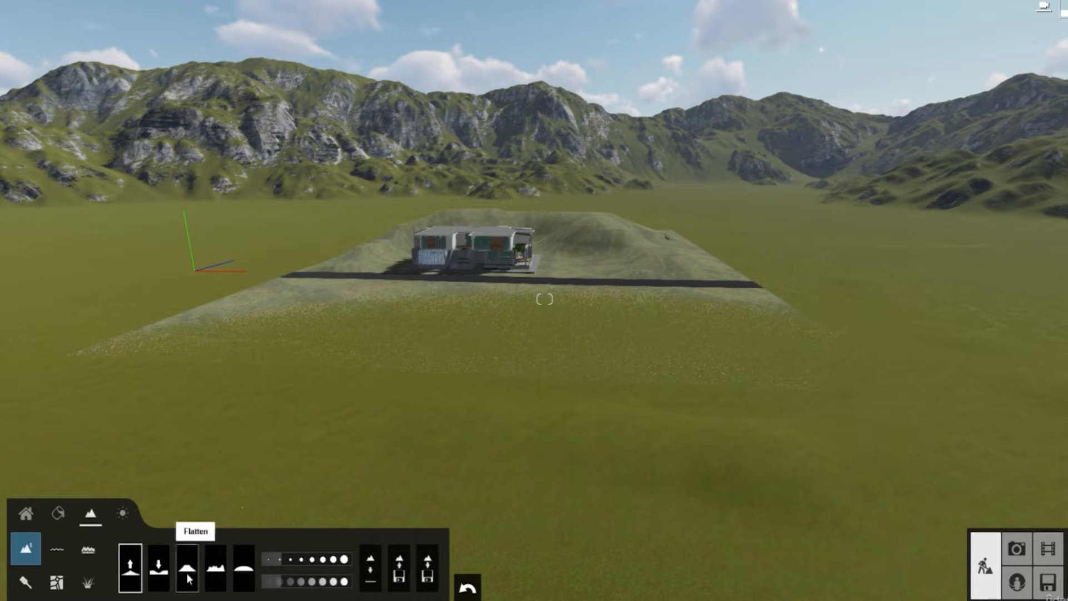
mouse_move(649, 453)
left_mouse_down()
mouse_move(971, 468)
mouse_move(920, 310)
mouse_move(690, 487)
mouse_move(100, 388)
mouse_move(179, 261)
left_mouse_up()
key("w")
key("q")
right_click_drag(399, 308, 615, 356)
key("w")
right_click_drag(601, 311, 562, 439)
key("s")
Step: Move the V22 model up by about 1.2 m so its ground surface and road clear the grass terrain
left_click(25, 513)
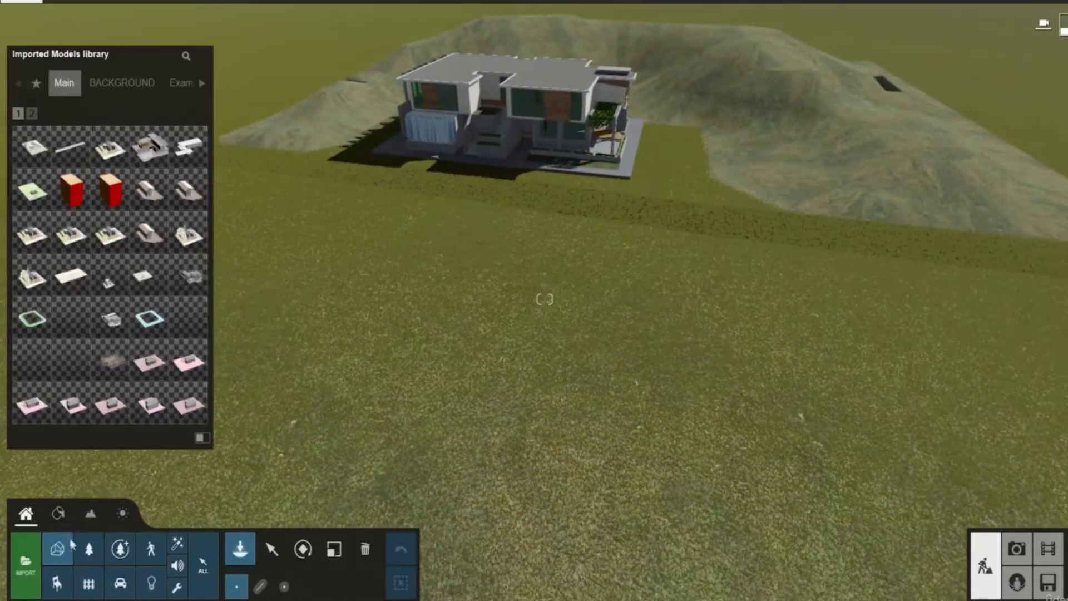
left_click(271, 549)
left_click(406, 342)
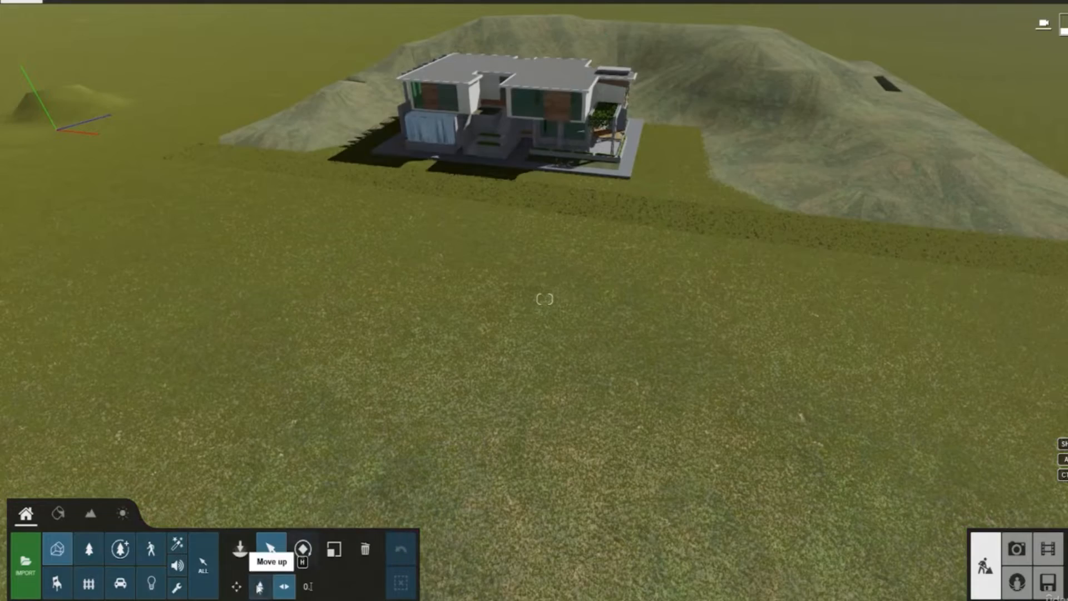
left_click(260, 585)
key("s")
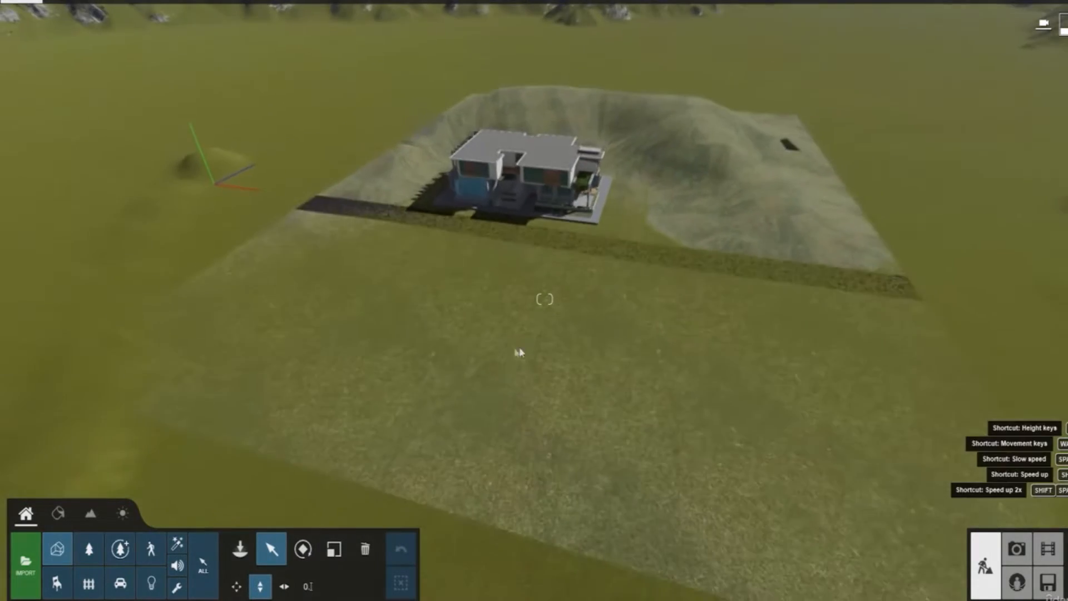
left_click(622, 321)
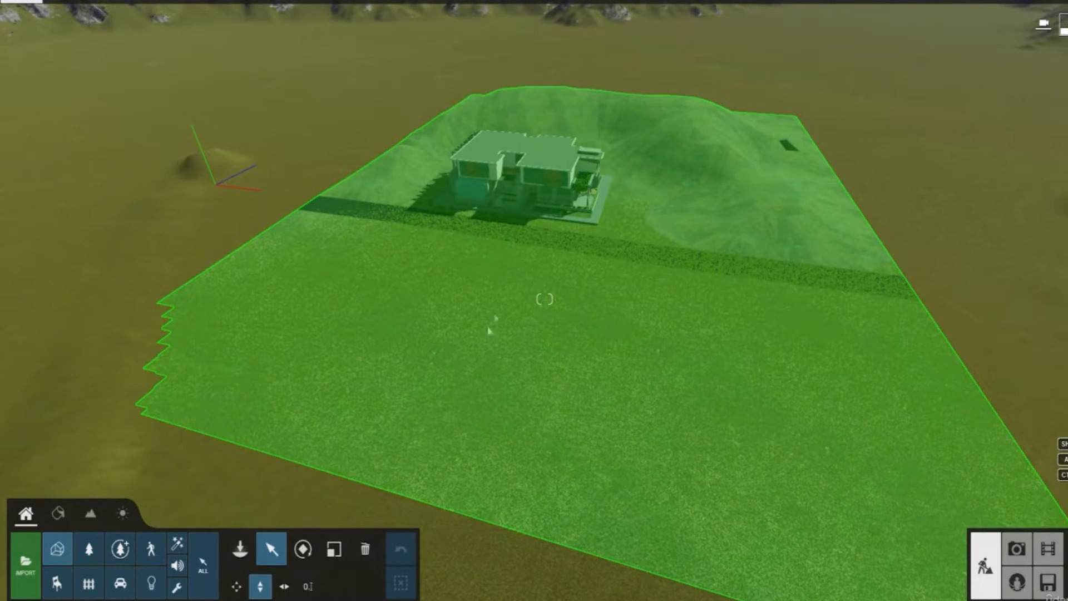
key("w")
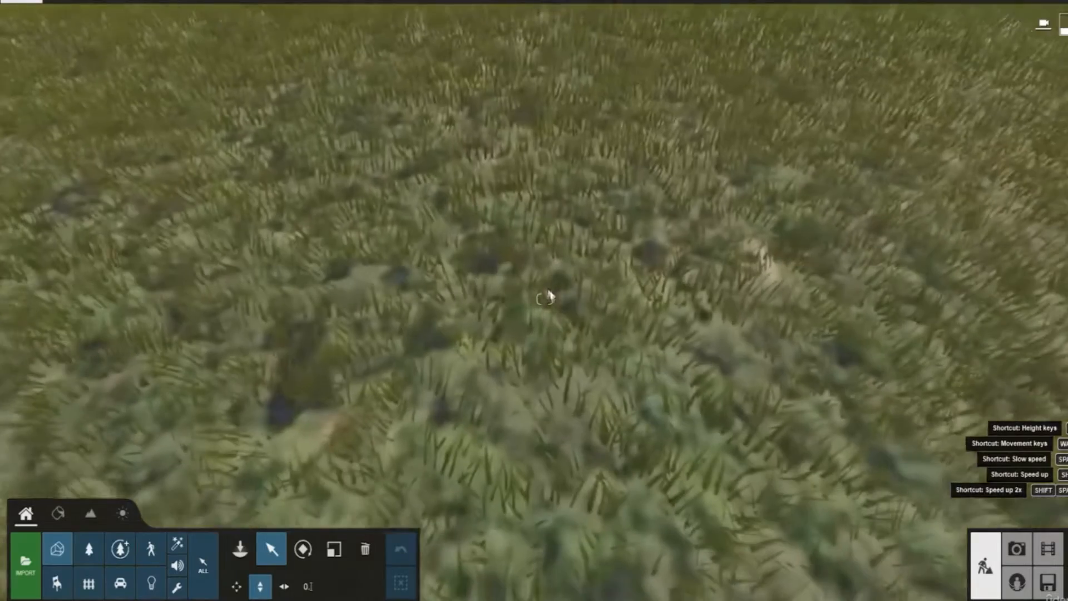
key("w")
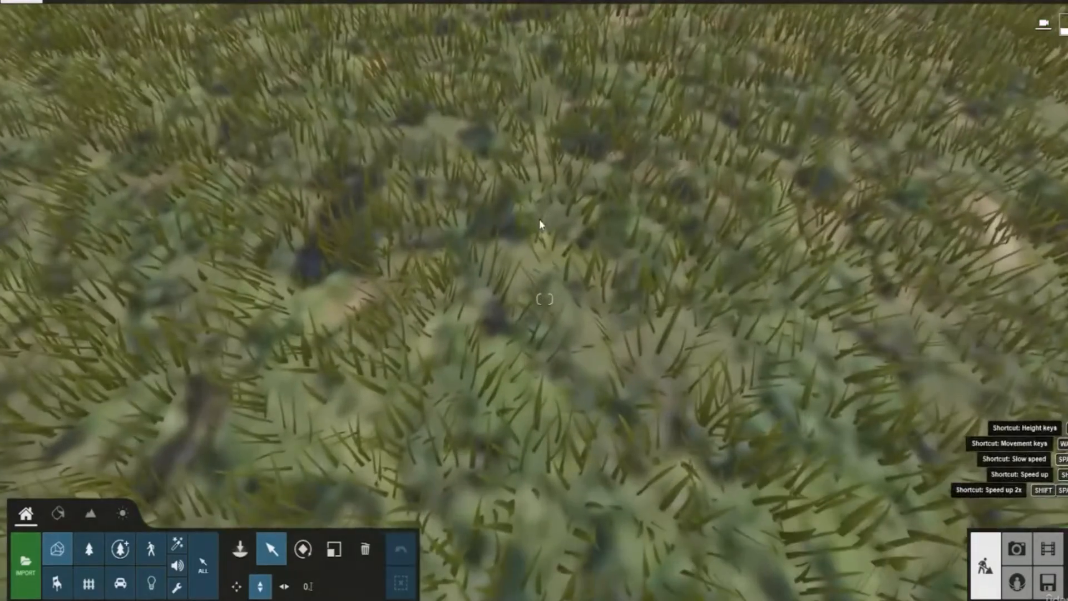
scroll(514, 284, "down", 2)
scroll(488, 273, "down", 3)
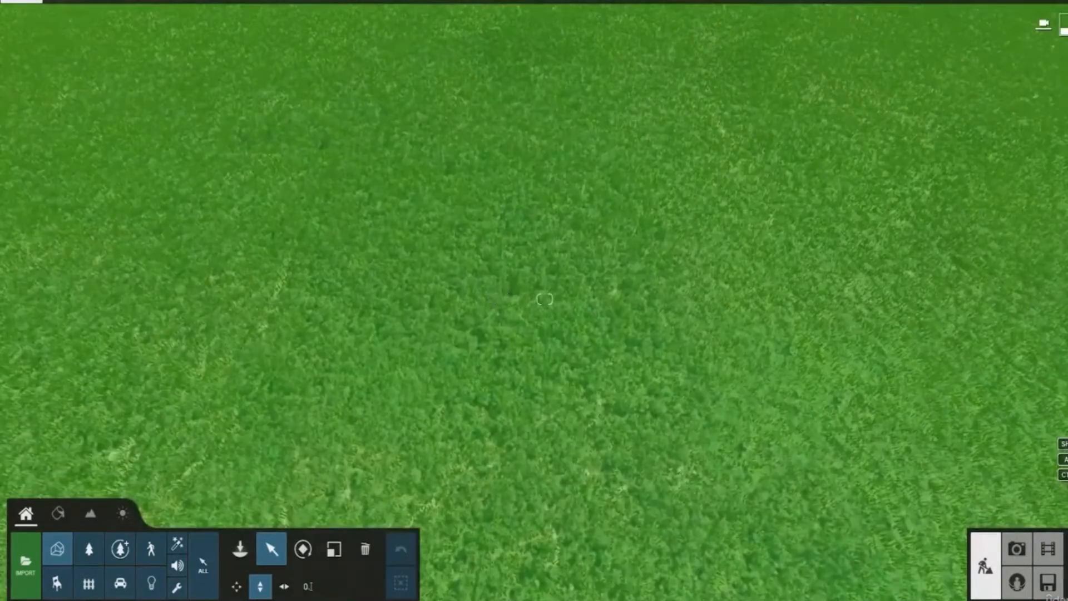
scroll(501, 295, "down", 3)
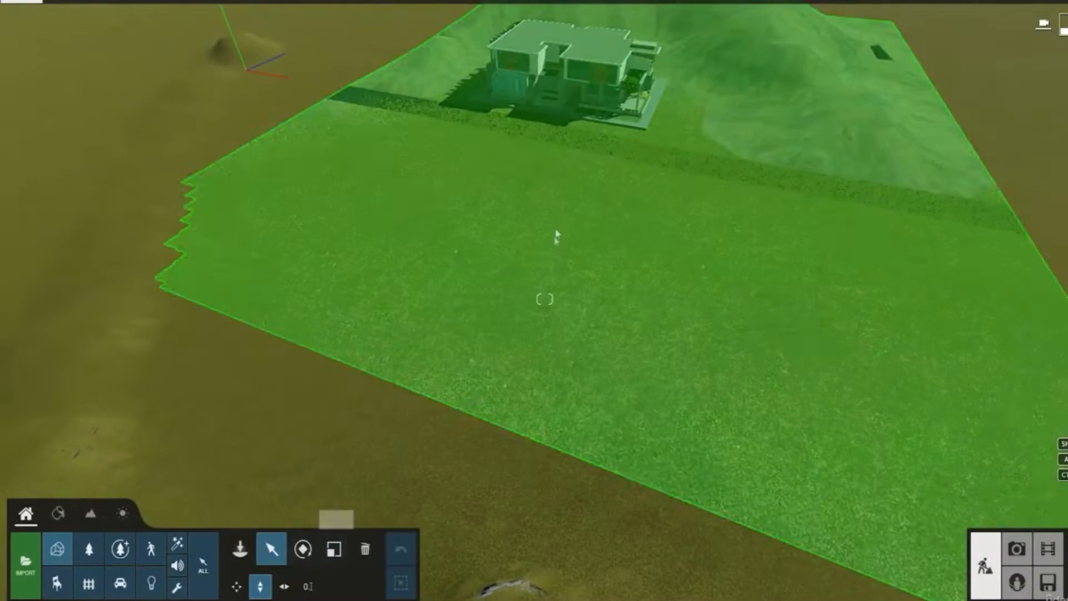
right_click_drag(556, 236, 563, 162)
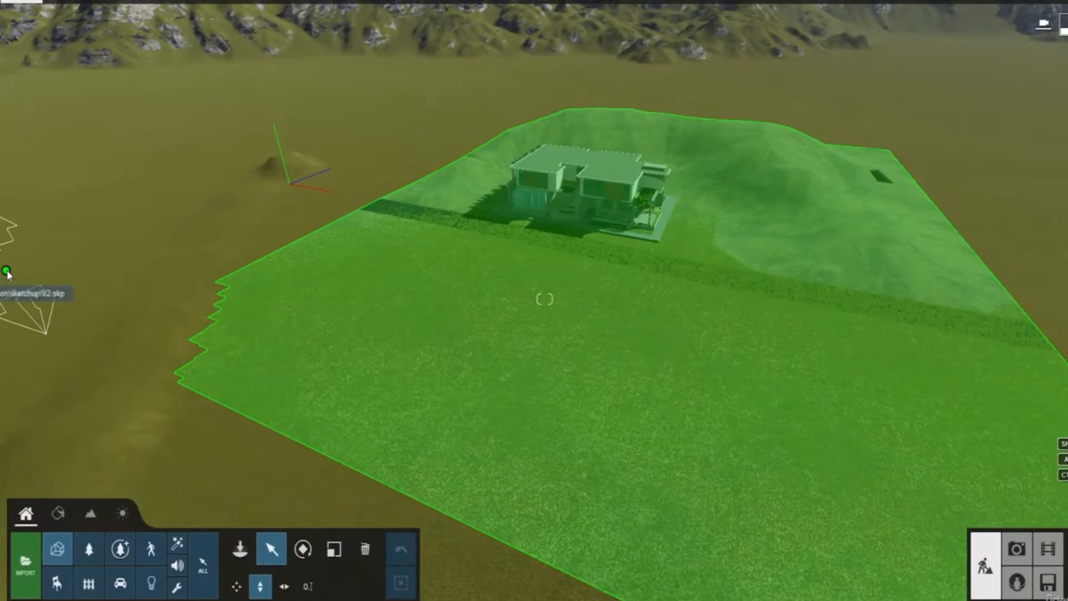
left_click(7, 270)
left_click_drag(12, 261, 12, 259)
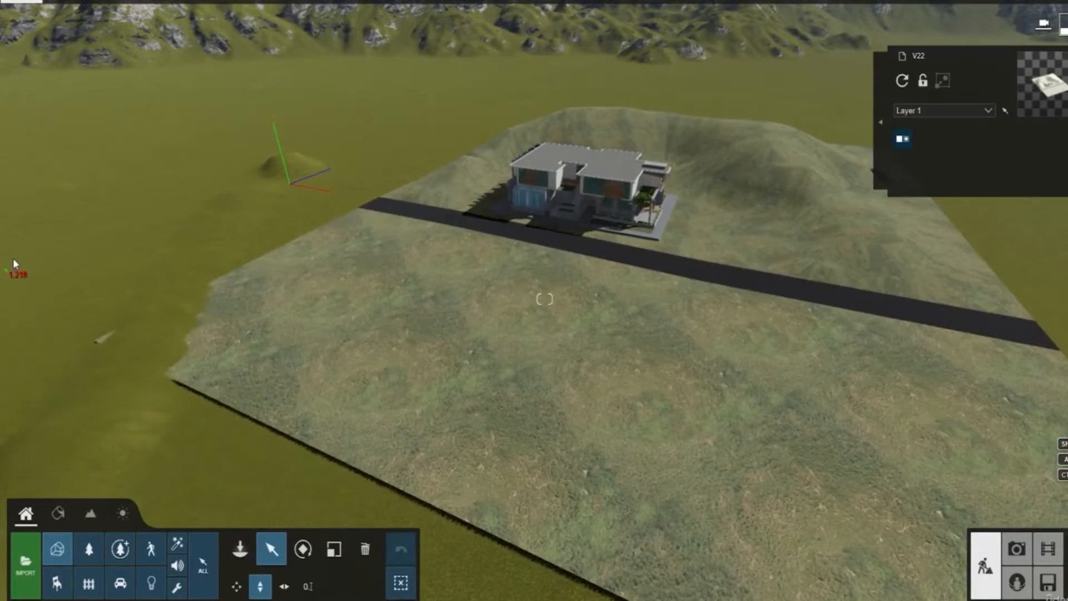
Step: Delete the V22 house model from the scene
key("w")
key("w")
right_click_drag(531, 288, 556, 255)
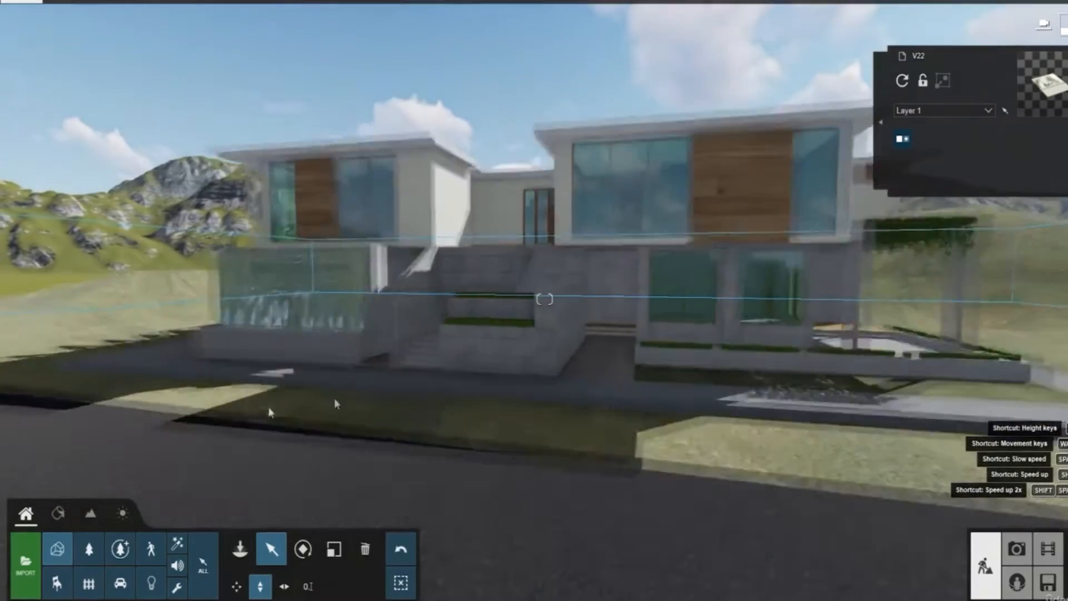
key("s")
right_click_drag(286, 354, 410, 269)
key("s")
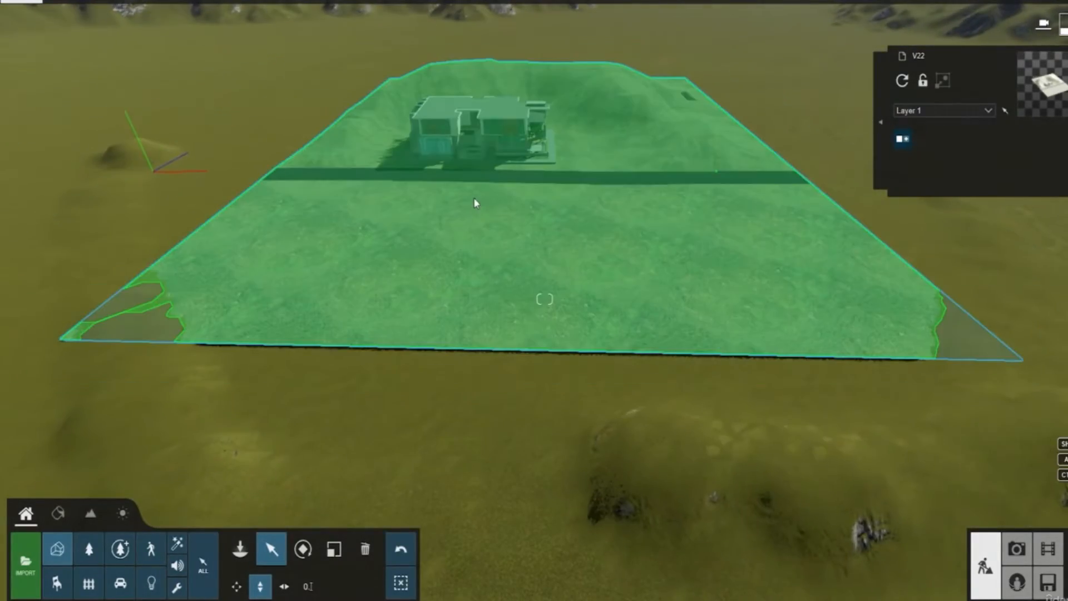
left_click(506, 258)
left_click(374, 548)
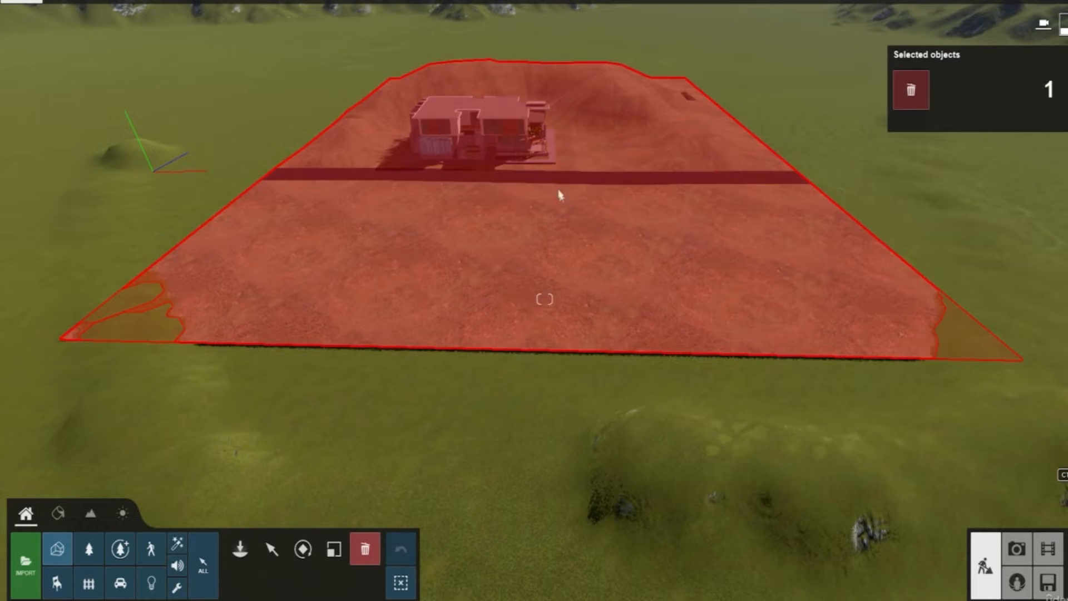
right_click_drag(291, 315, 684, 169)
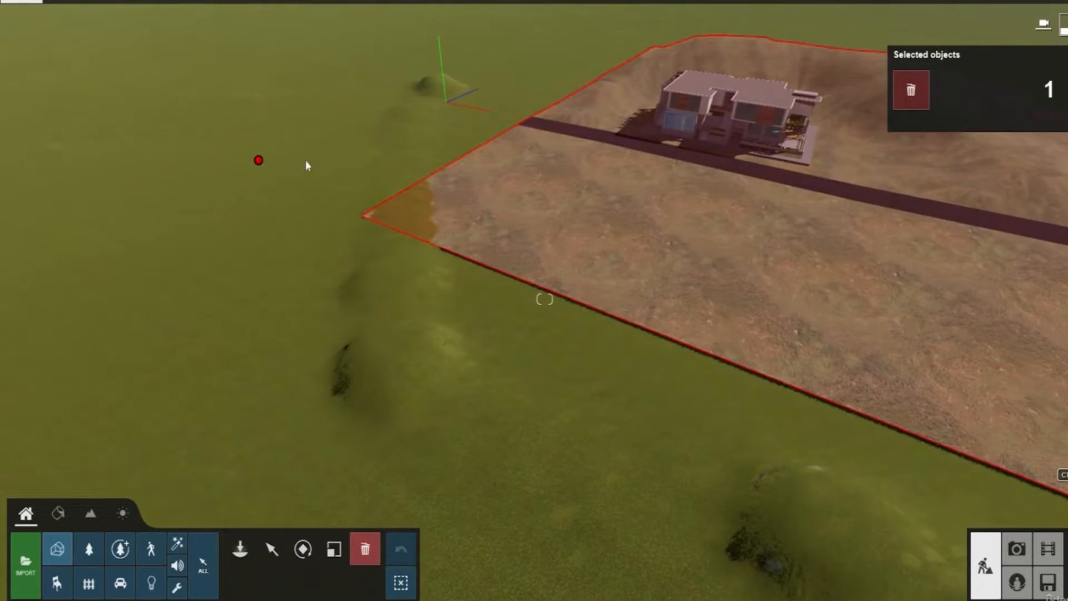
left_click(257, 162)
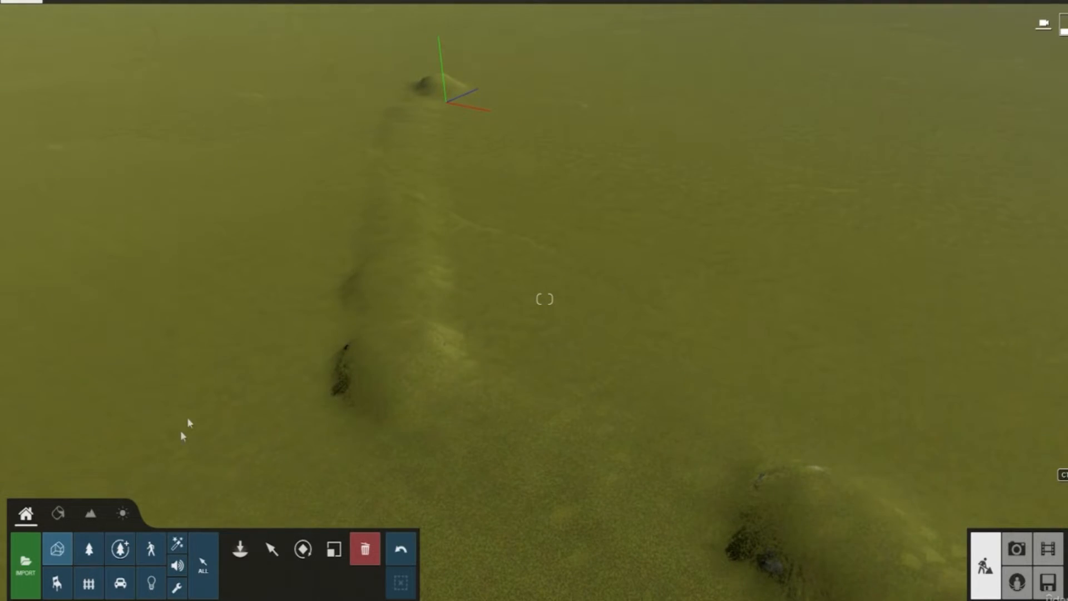
Step: Place the exterior house 05 model from the imported models library on the open terrain
left_click(57, 550)
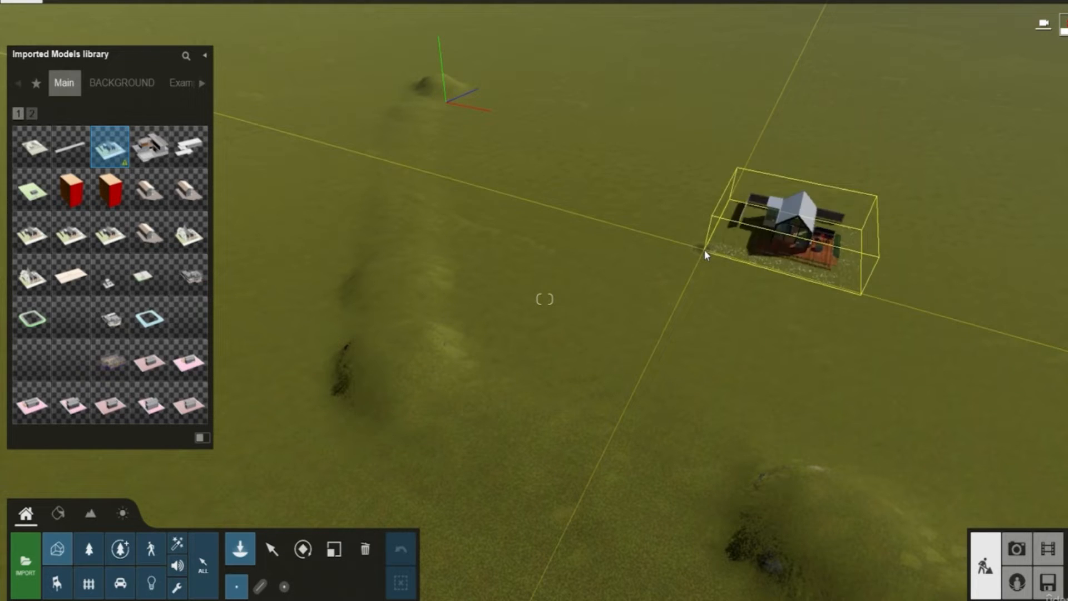
left_click(597, 232)
right_click_drag(360, 405, 494, 361)
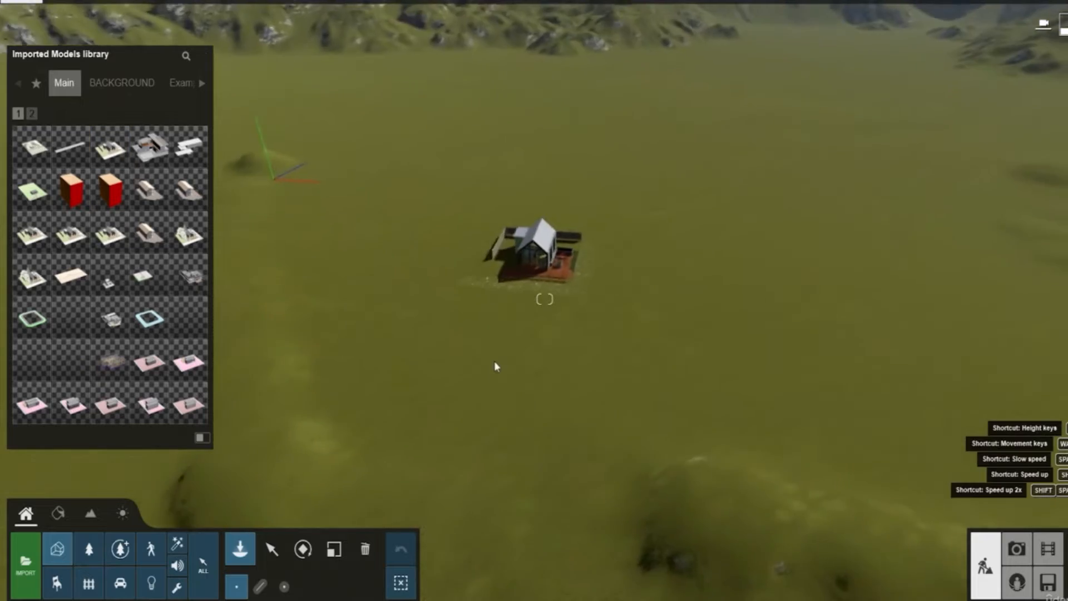
key("w")
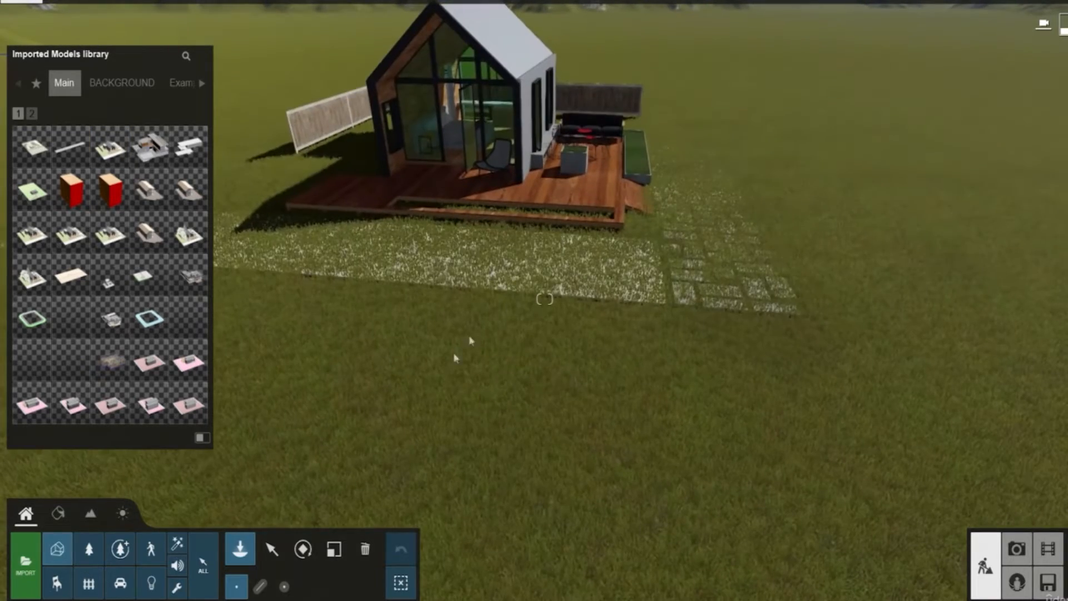
Step: Raise the exterior house 05 model slightly so its paving and lawn sit above the terrain grass
left_click(272, 552)
right_click_drag(467, 225, 406, 221)
key("s")
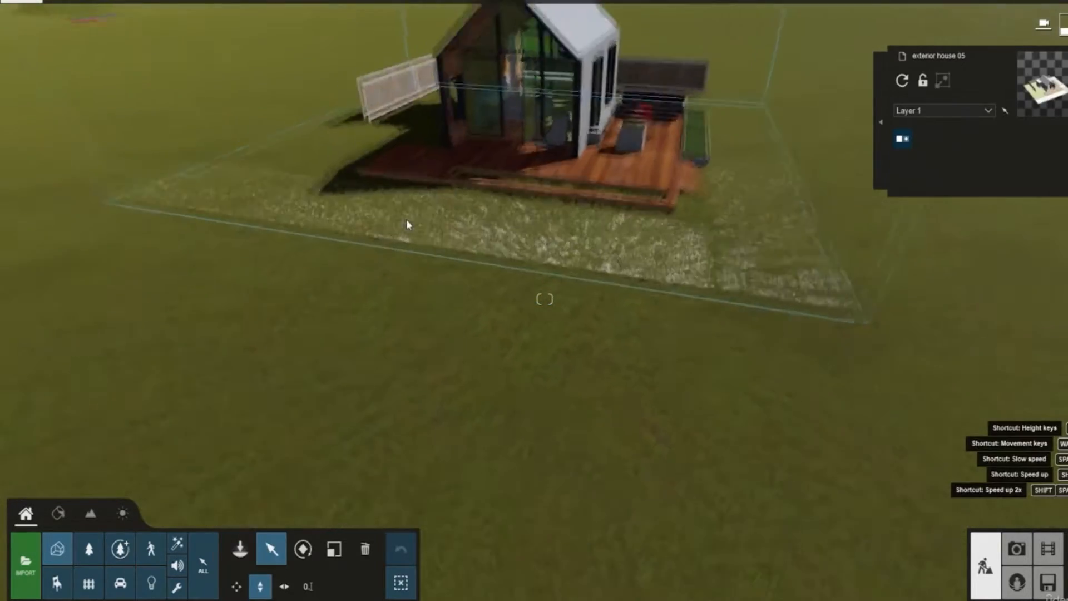
key("s")
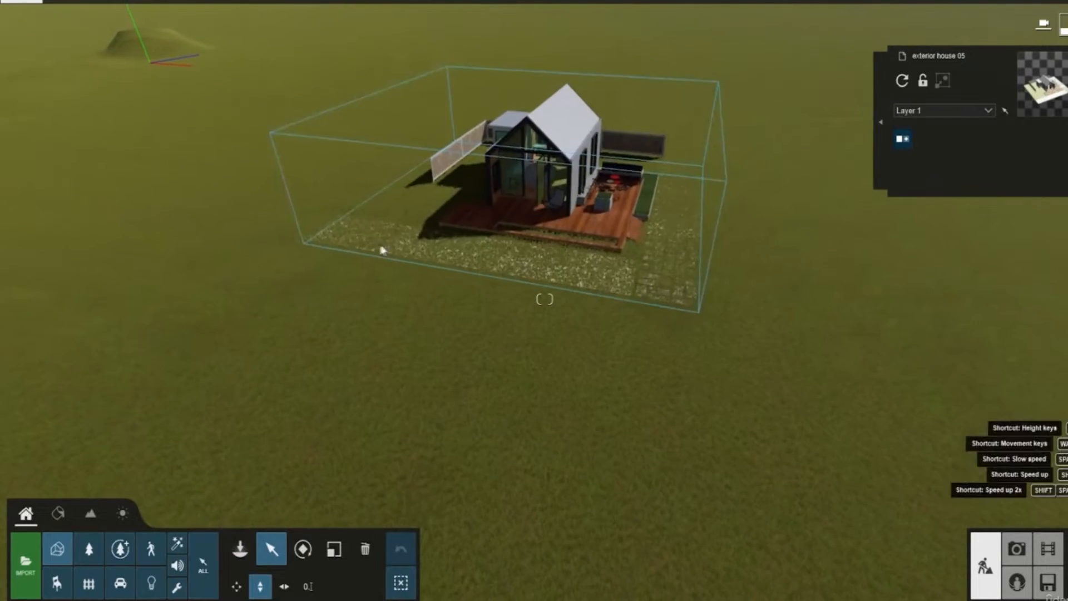
left_click_drag(303, 241, 304, 236)
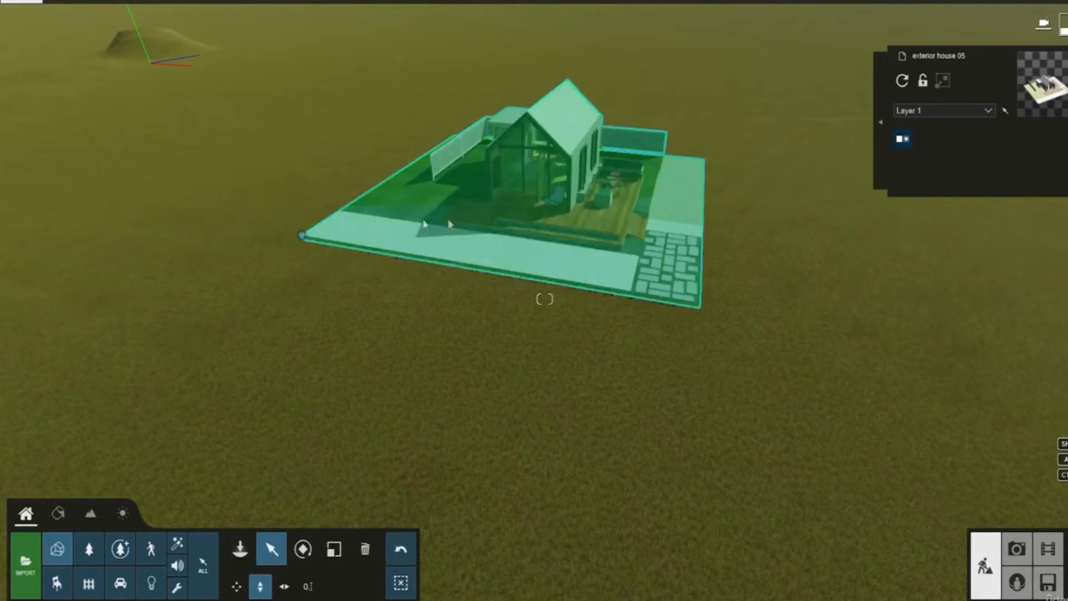
Step: Examine the raised house up close, including its deck, the slab edge and the surrounding landscape grass
key("w")
right_click_drag(572, 291, 606, 299)
key("w")
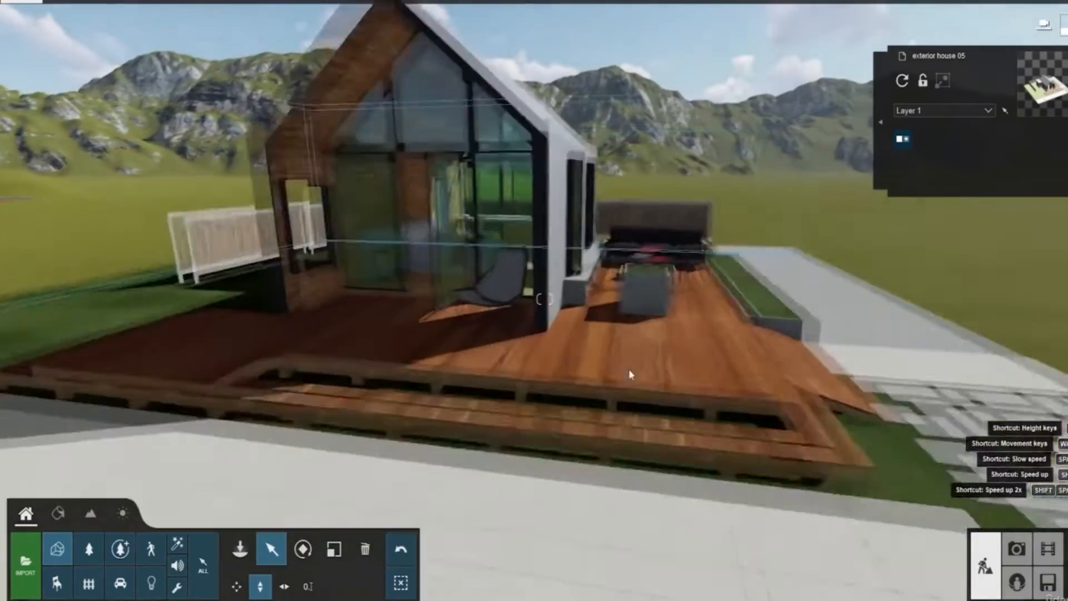
key("s")
right_click_drag(390, 384, 507, 437)
key("w")
key("s")
key("w")
key("q")
key("s")
key("w")
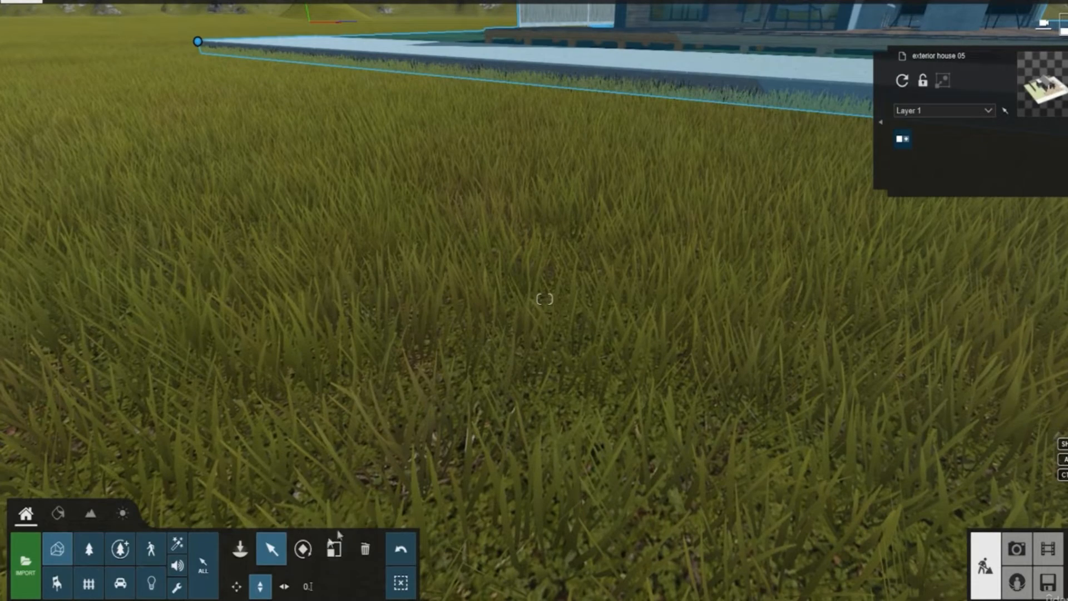
Step: Turn off the 3D landscape grass for the terrain around the house
left_click(91, 518)
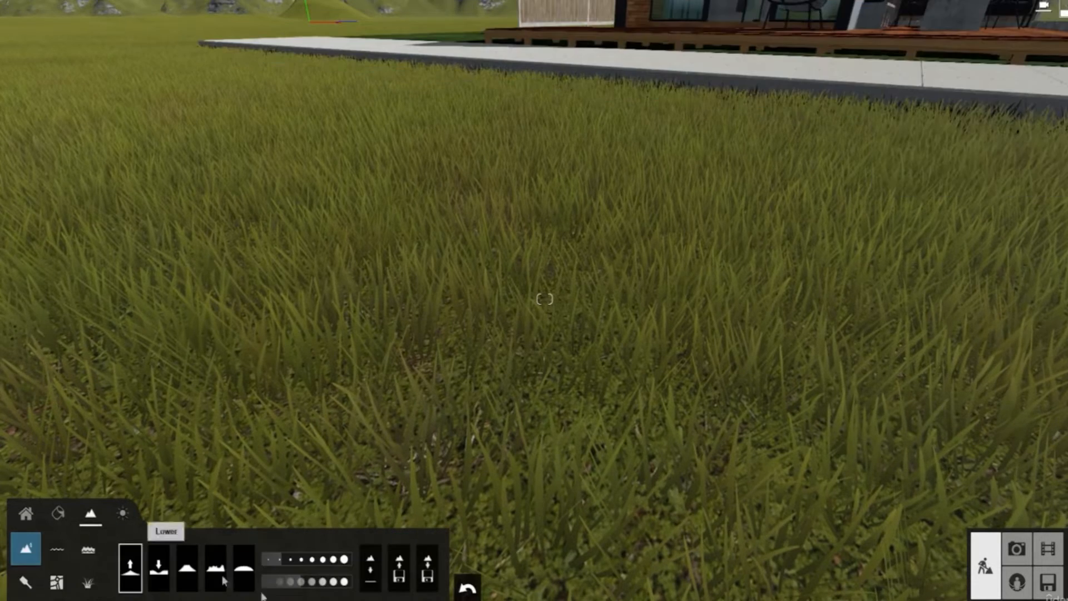
left_click(88, 584)
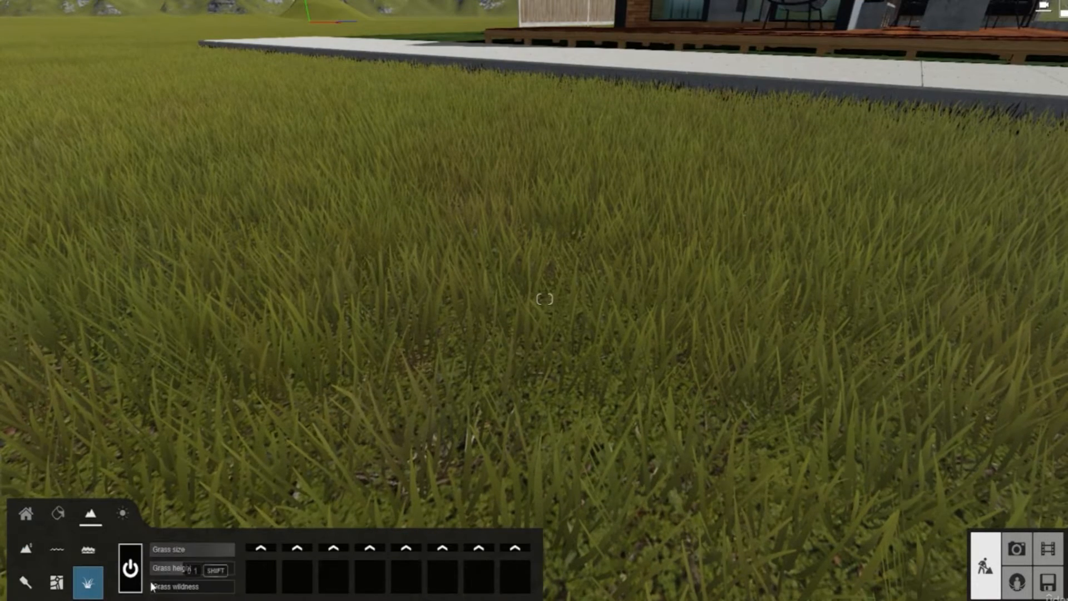
left_click(130, 570)
Step: Examine the whole exterior house 05 and its paving against the terrain without landscape grass
key("s")
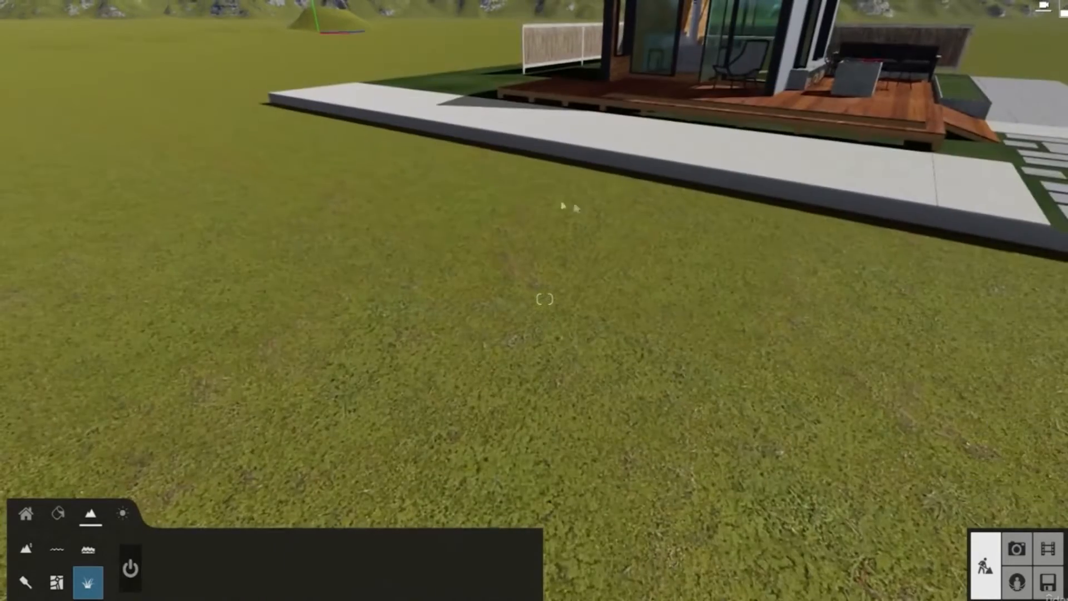
key("s")
key("q")
right_click_drag(535, 402, 534, 356)
key("w")
key("w")
right_click_drag(486, 402, 467, 495)
key("w")
key("s")
Step: Place the Project1.0007 house model from the imported models library on the terrain beside the exterior house 05
left_click(26, 513)
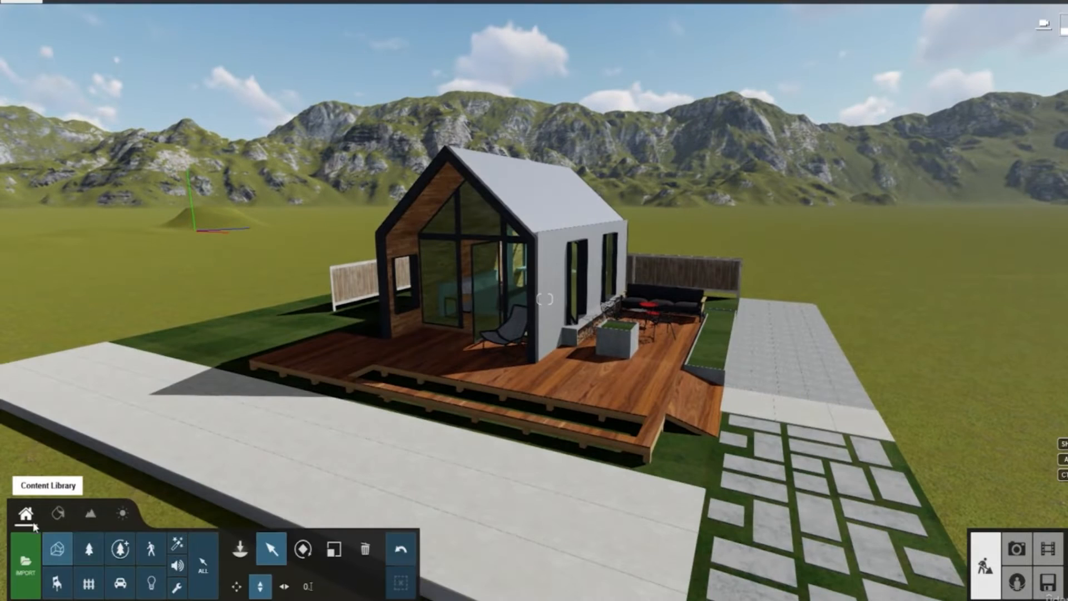
left_click(58, 551)
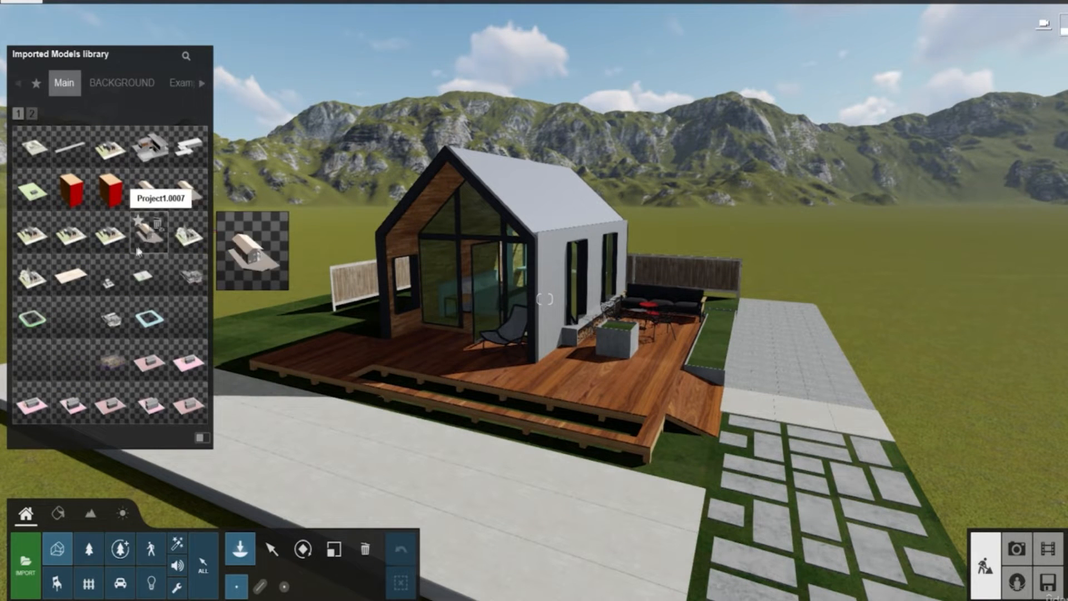
left_click(143, 244)
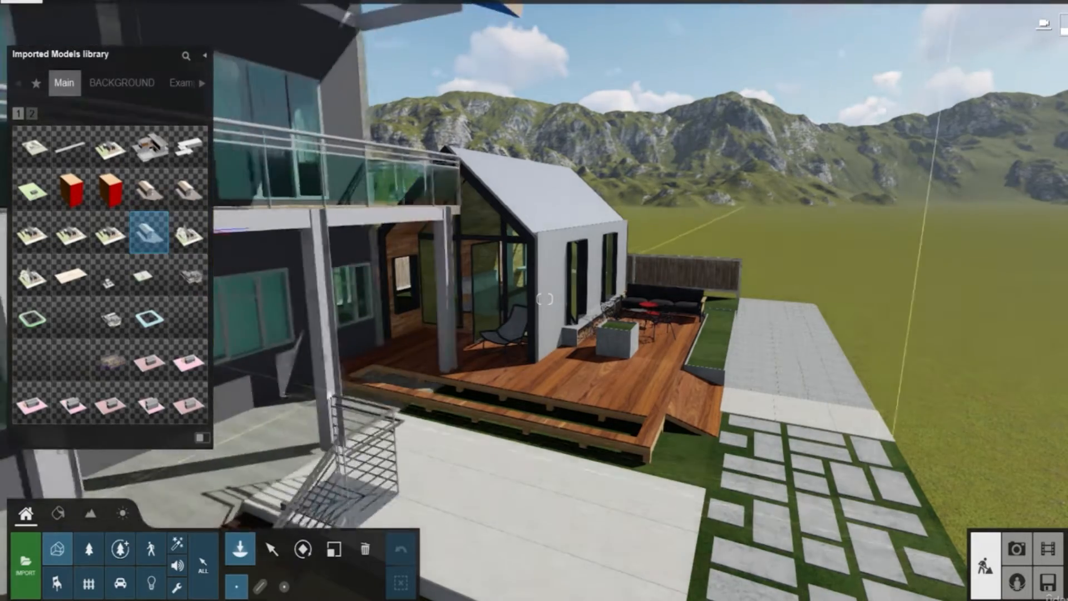
key("s")
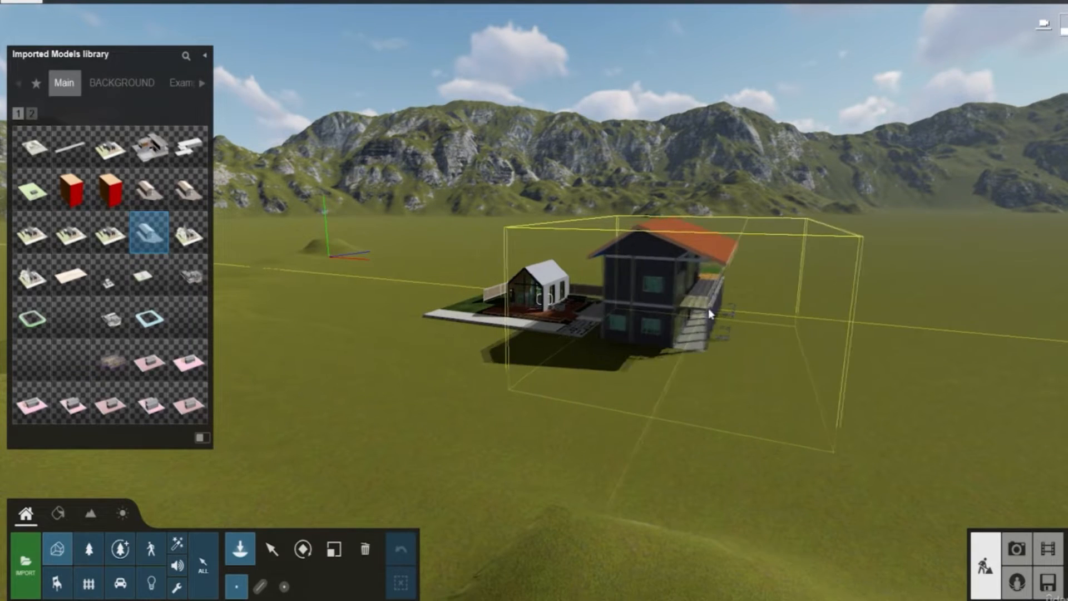
left_click(744, 316)
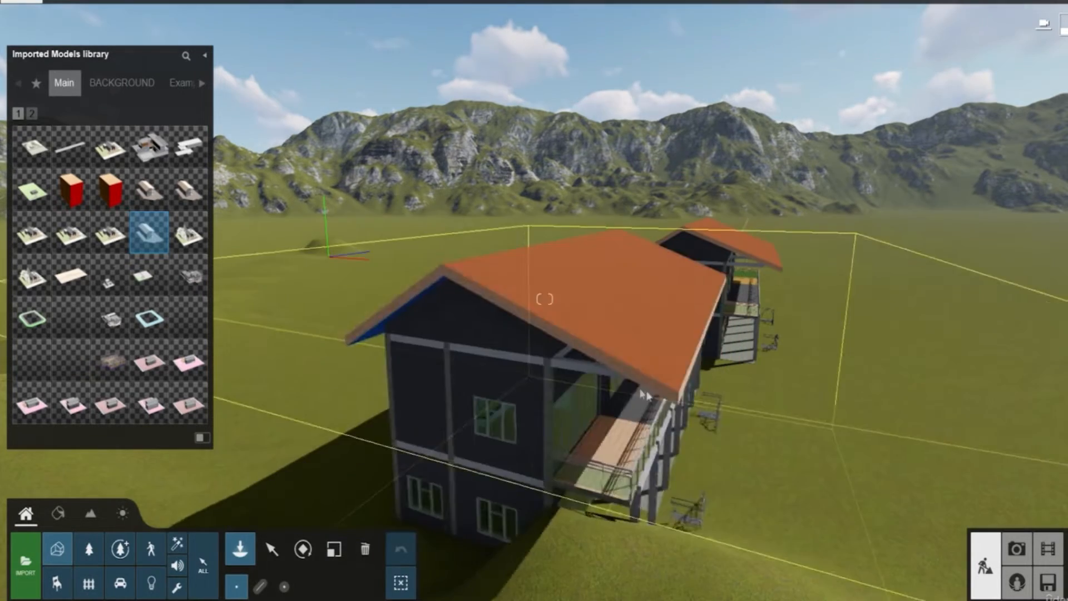
key("Escape")
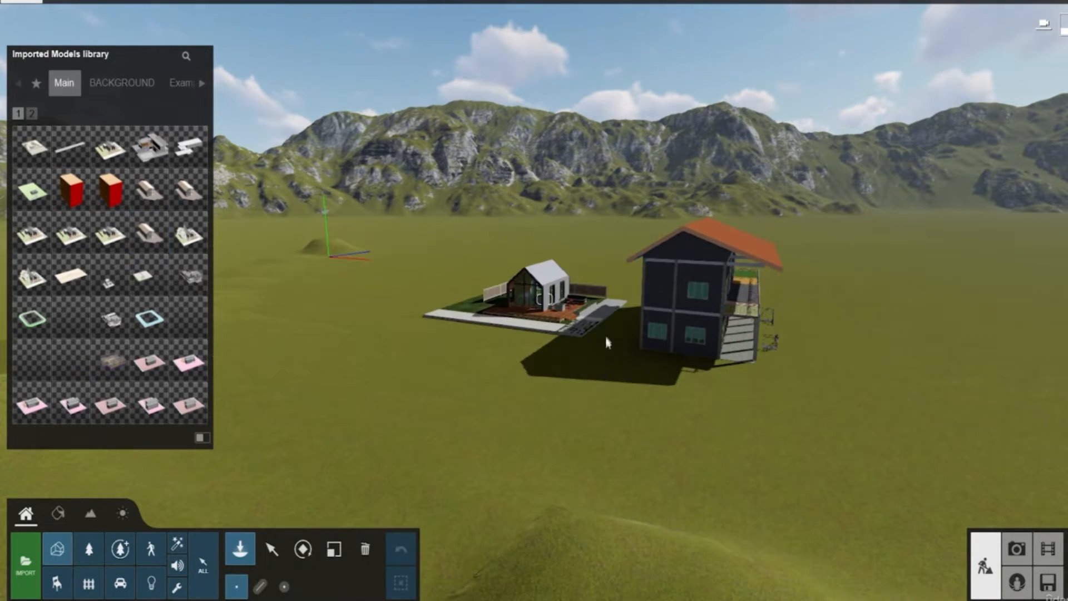
Step: Rotate the Project1.0007 house so its long balcony facade faces the same way as the small house's front
left_click(303, 550)
left_click_drag(740, 315, 556, 299)
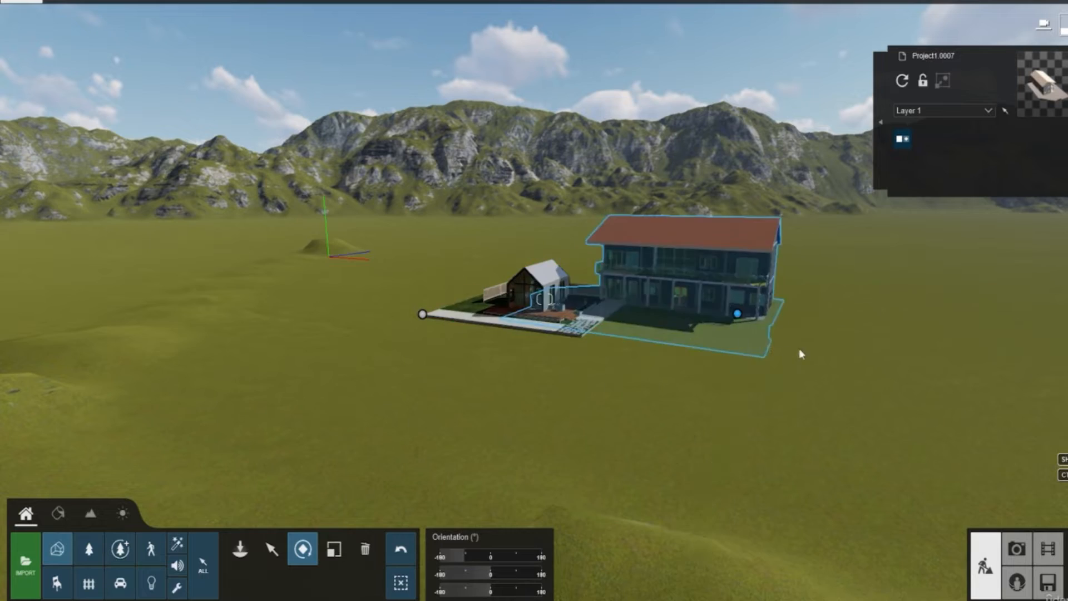
key("w")
right_click_drag(390, 440, 522, 442)
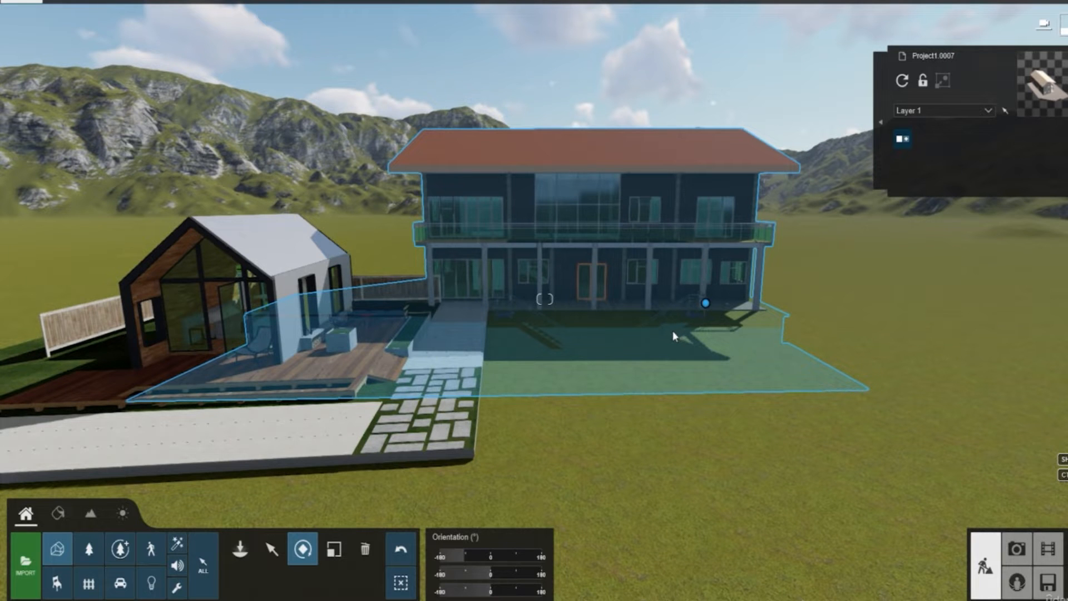
right_click_drag(656, 342, 606, 345)
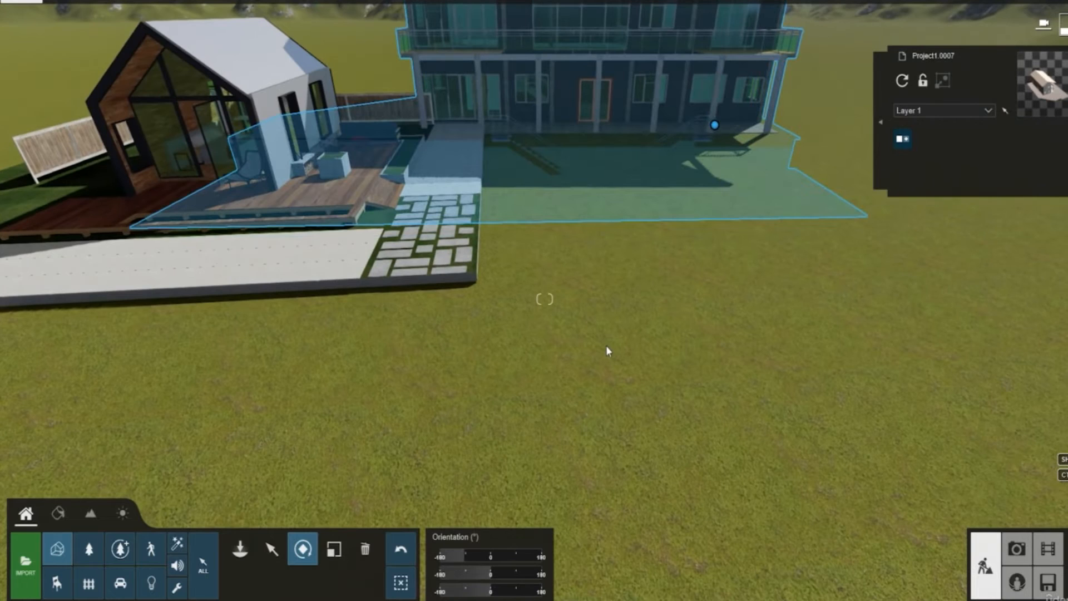
Step: Move the Project1.0007 house horizontally so it stands directly beside the small house's stone path
left_click(272, 549)
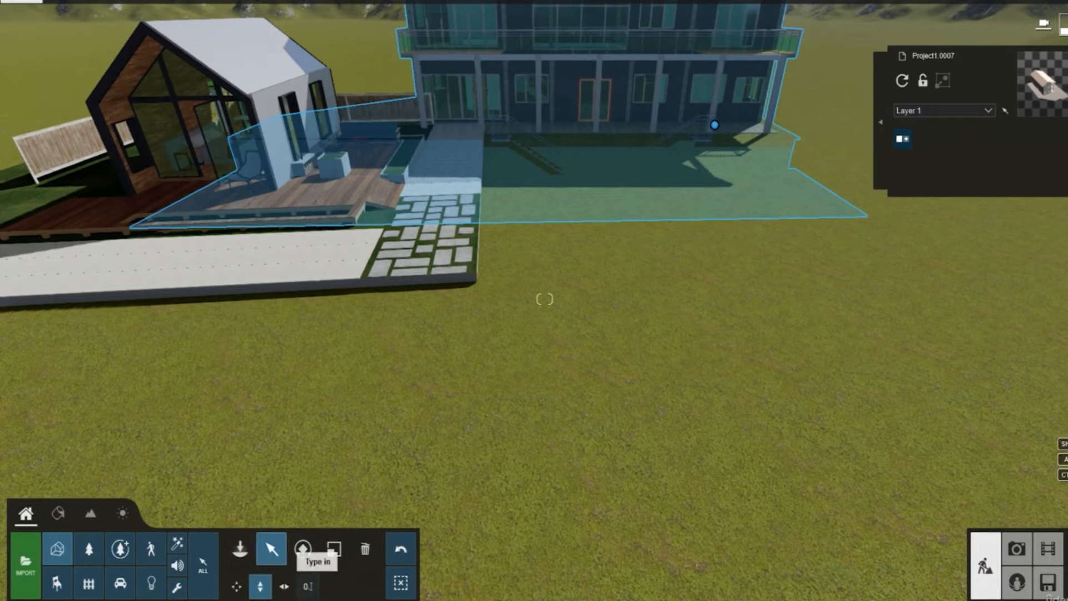
left_click_drag(715, 133, 1056, 224)
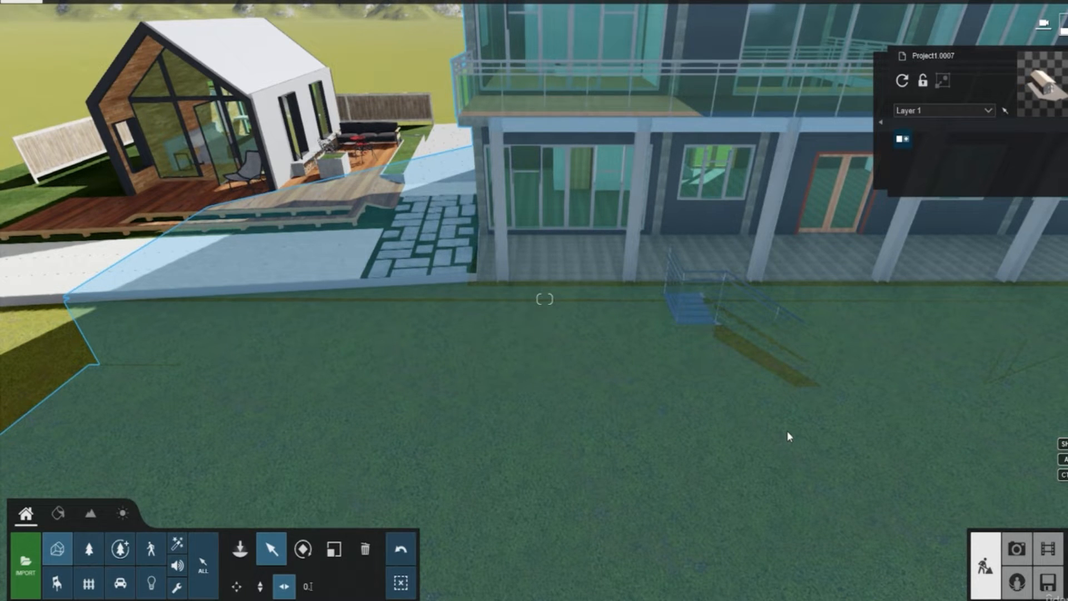
right_click_drag(501, 350, 484, 353)
scroll(483, 348, "down", 3)
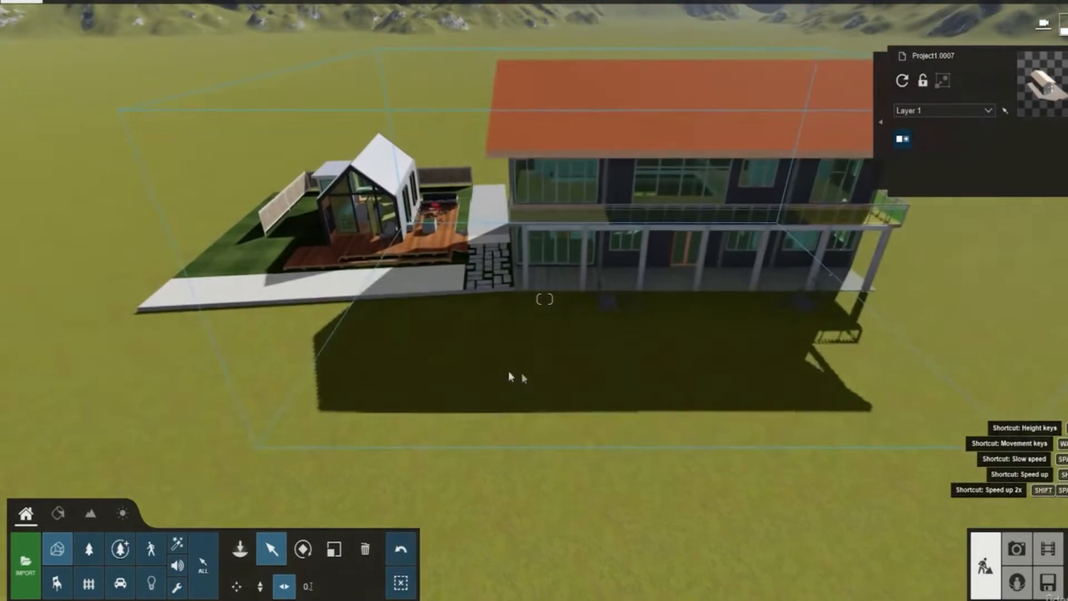
Step: Turn the Project1.0007 house so its rear wall faces forward, and move it back beside the small house's stone path
left_click(806, 275)
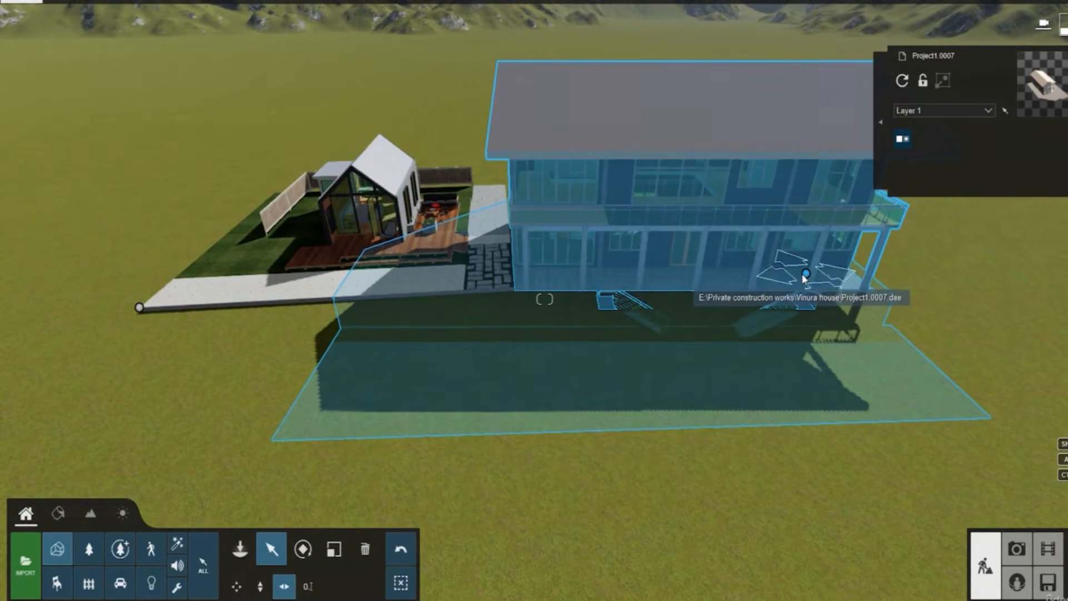
left_click(304, 556)
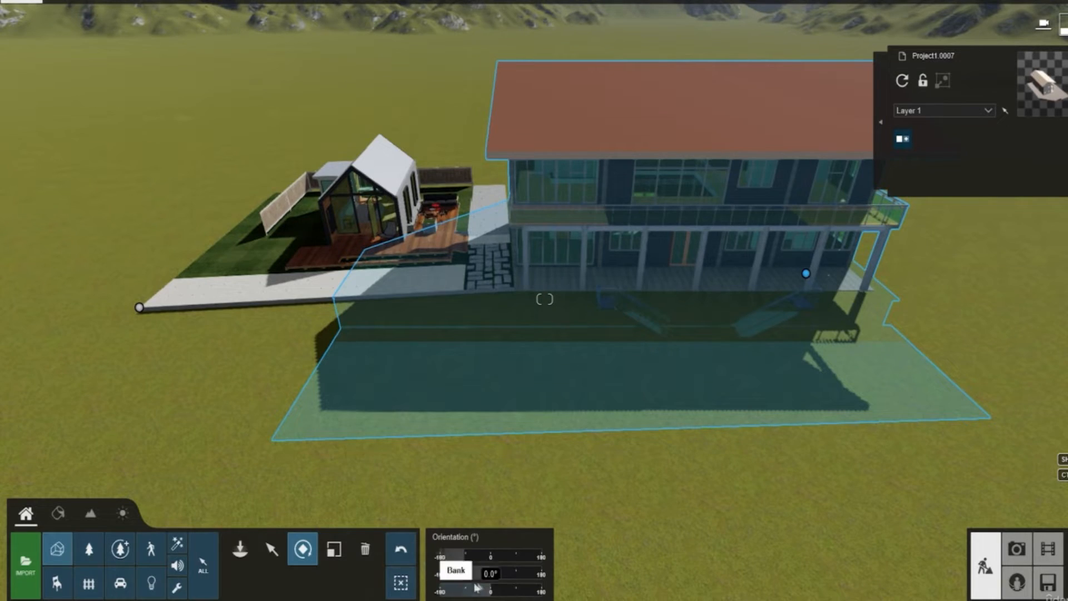
left_click_drag(491, 577, 514, 555)
left_click(492, 558)
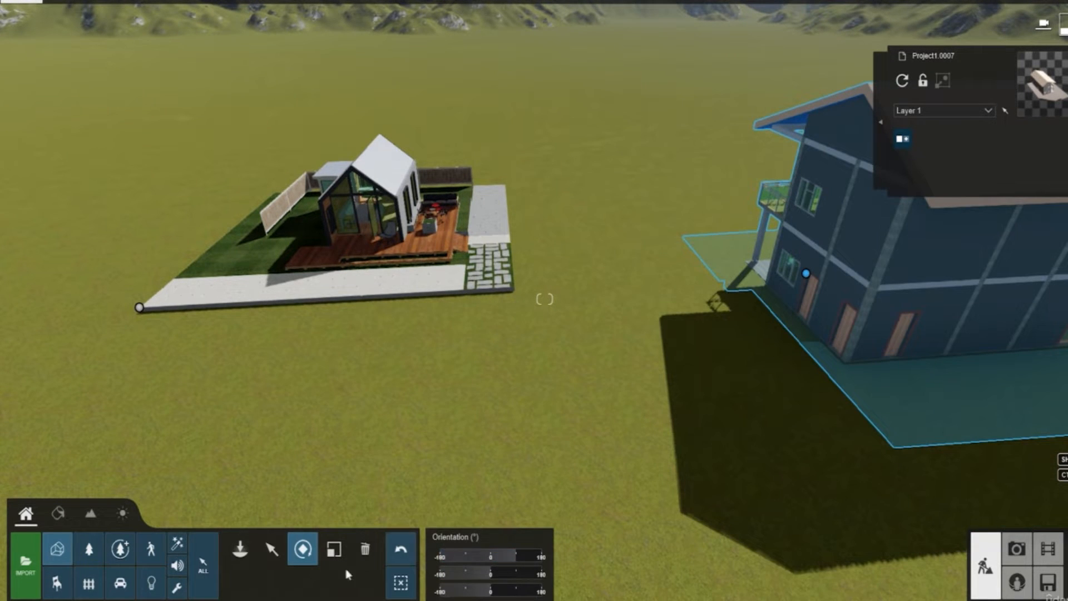
left_click(272, 550)
left_click_drag(842, 301, 580, 232)
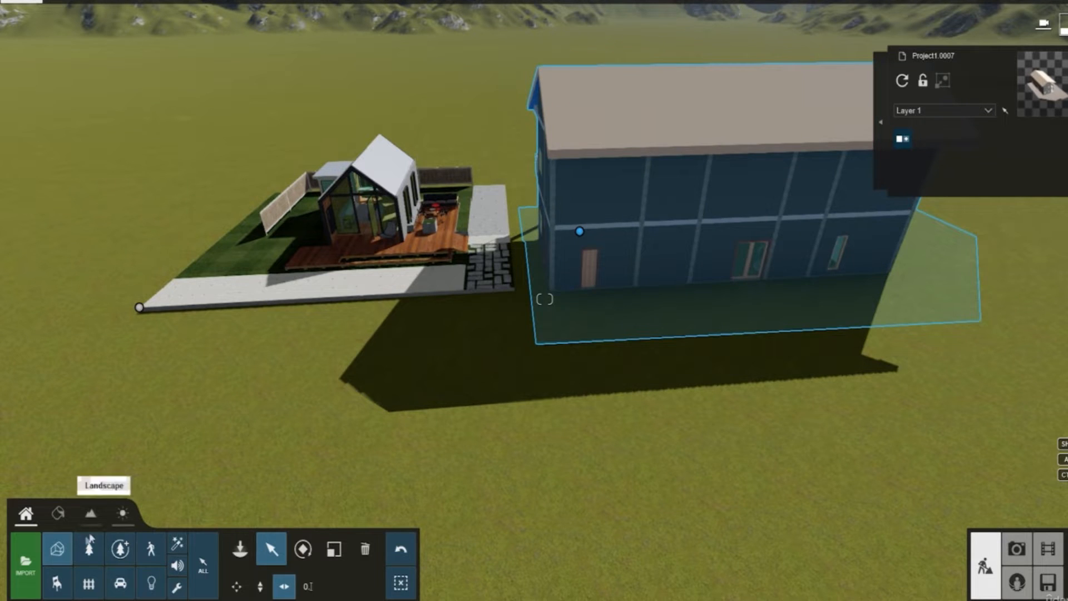
Step: Place the Villa Cabrera model on the opposite side of the small house from the Project1.0007 house
left_click(58, 549)
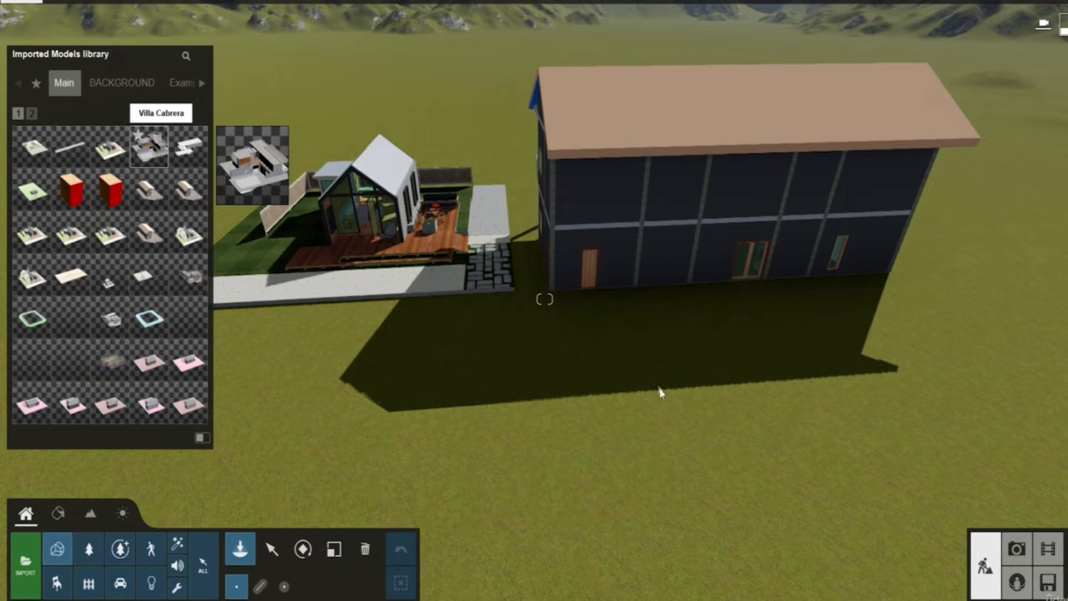
key("s")
left_click(529, 275)
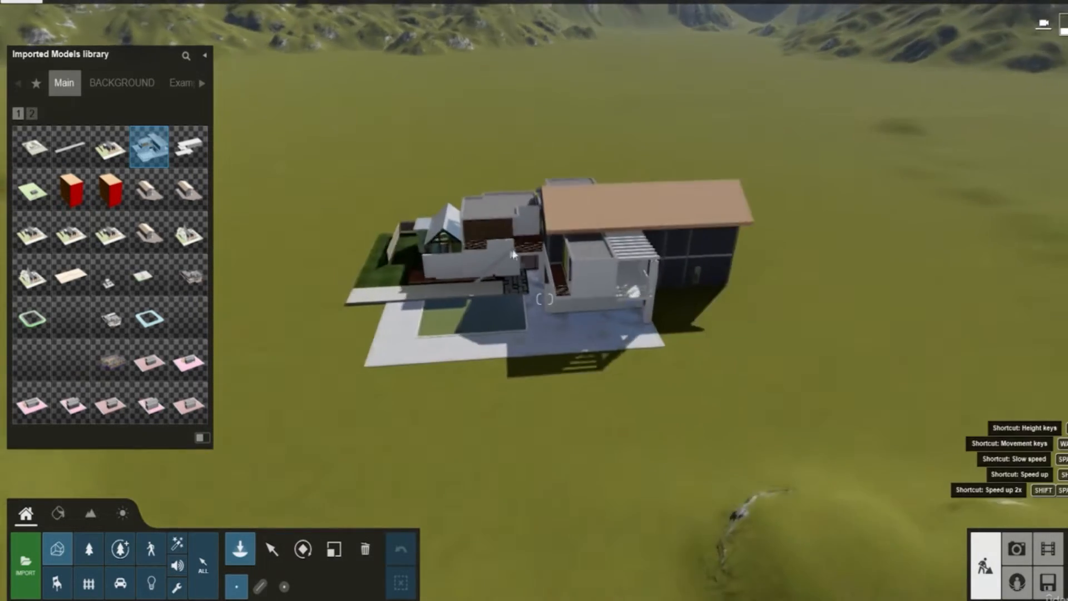
left_click_drag(362, 272, 310, 255)
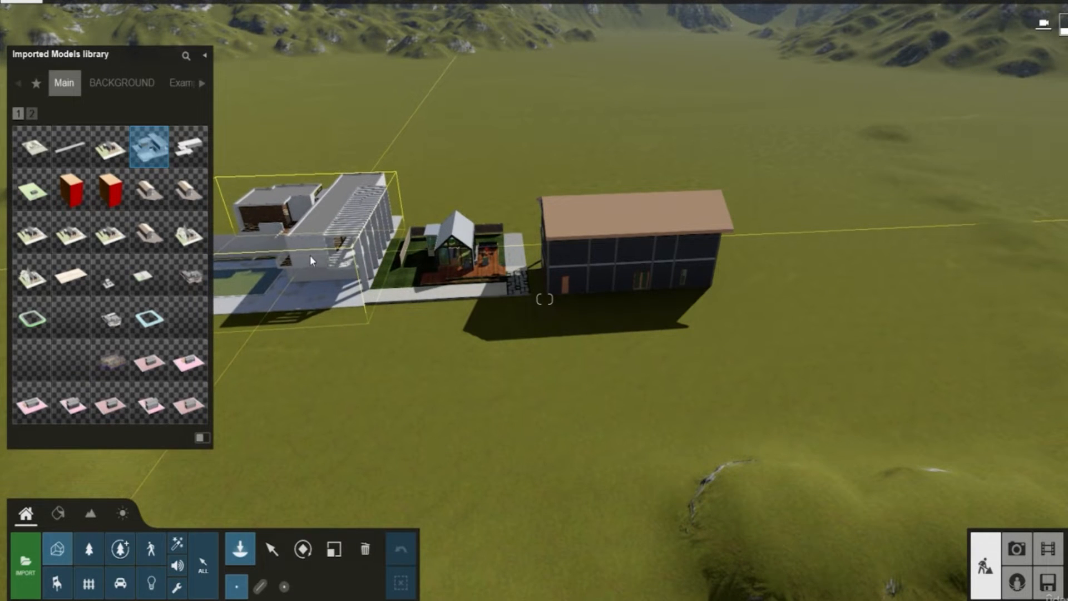
left_click(309, 255)
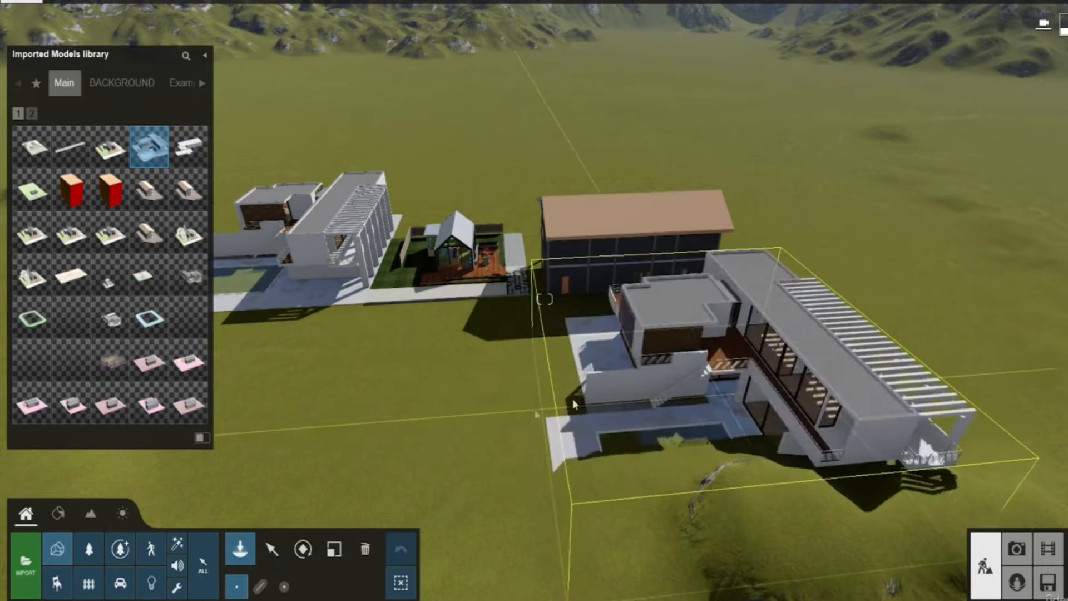
key("Escape")
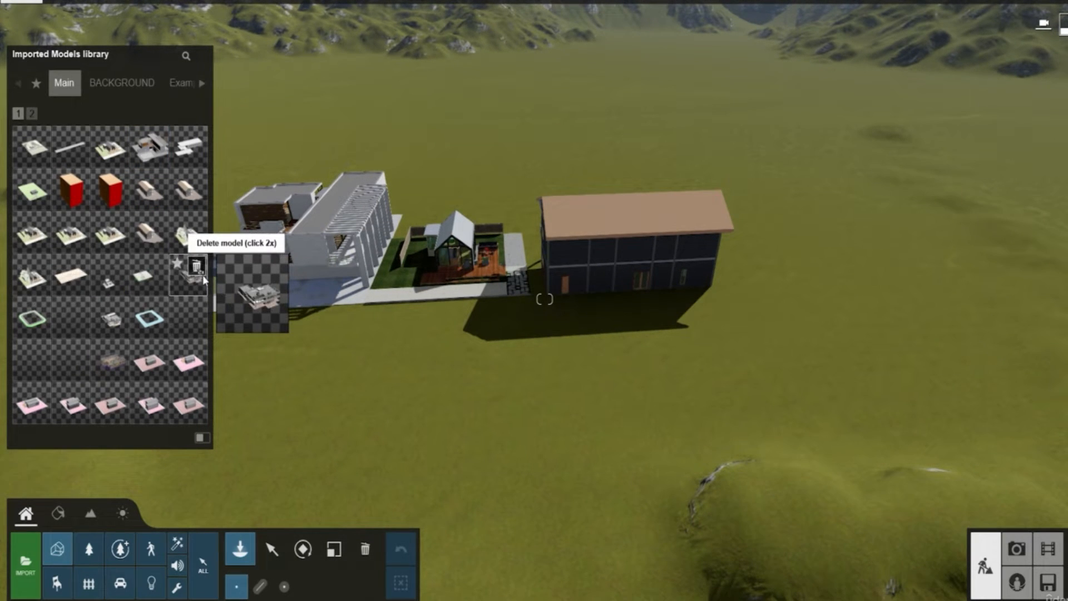
Step: Examine the learning category of the imported models library and the SketchUp files available for import, and return to the Main category
right_click_drag(605, 398, 256, 303)
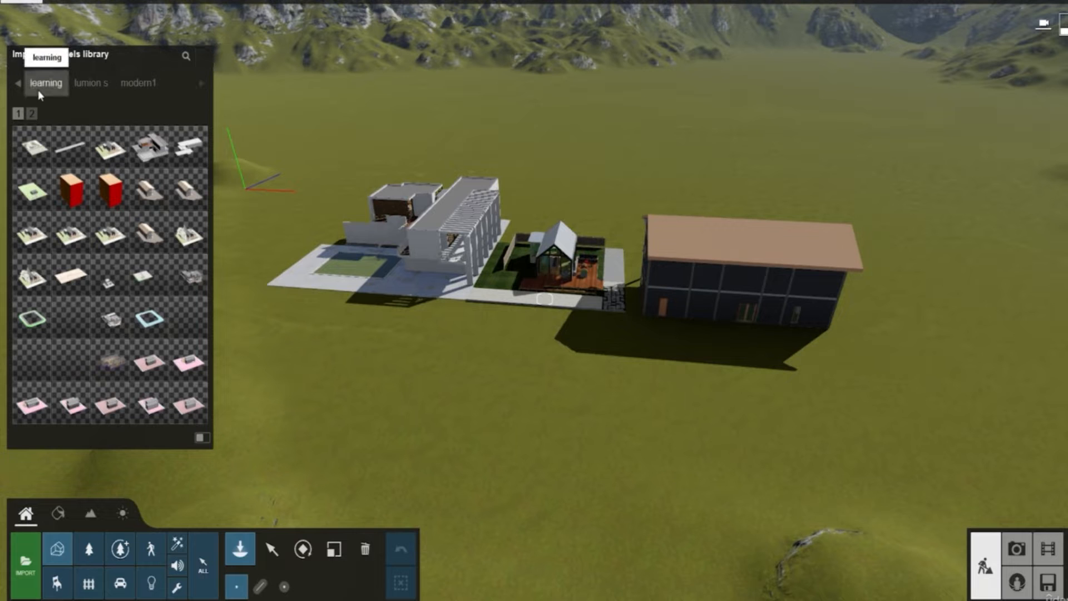
left_click(37, 89)
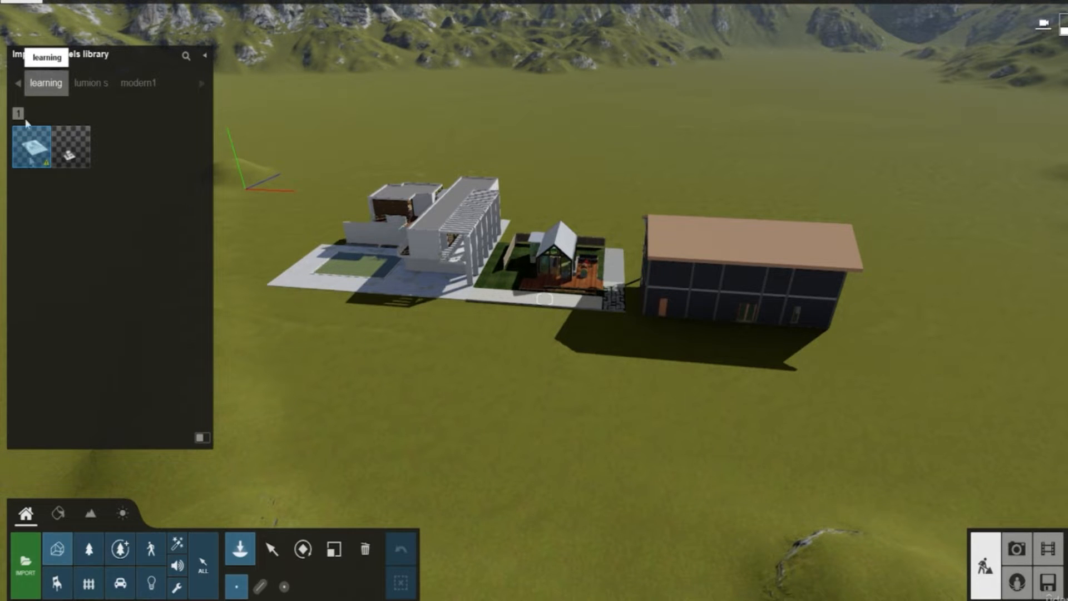
left_click(26, 562)
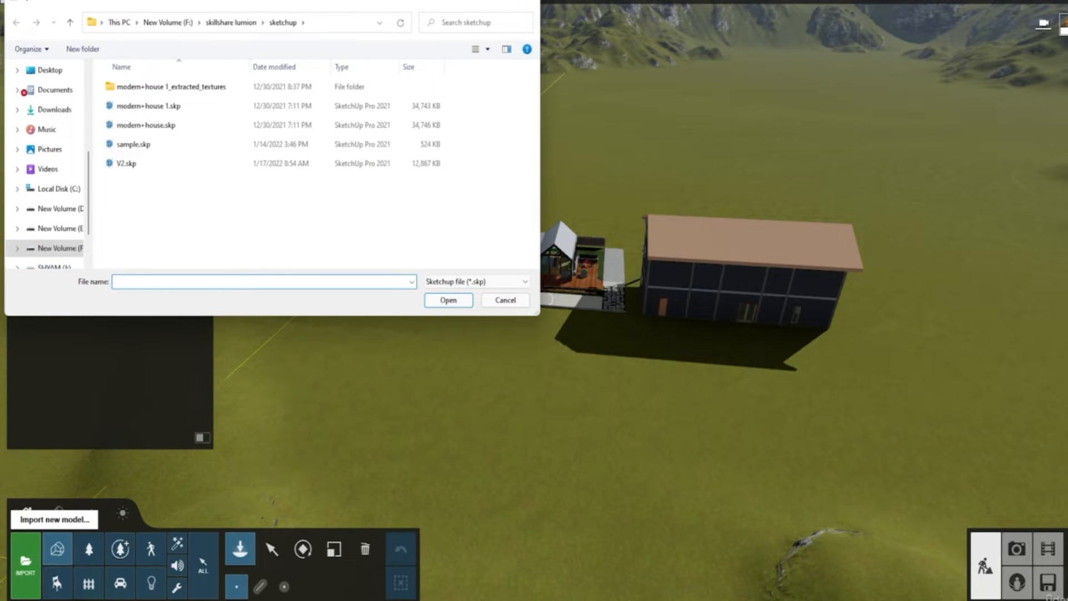
left_click(528, 3)
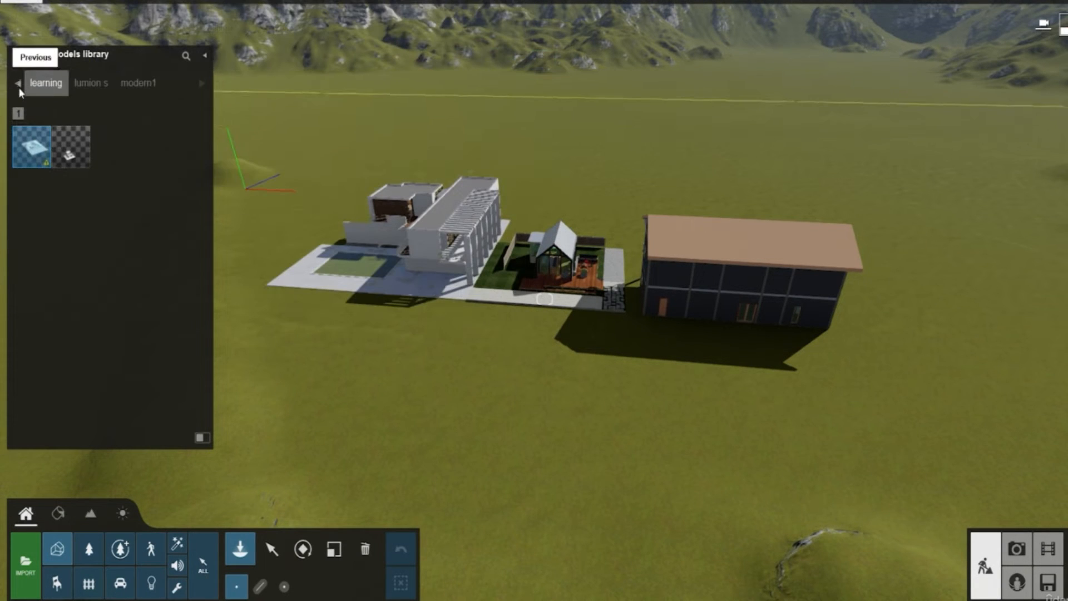
left_click(18, 85)
left_click(19, 85)
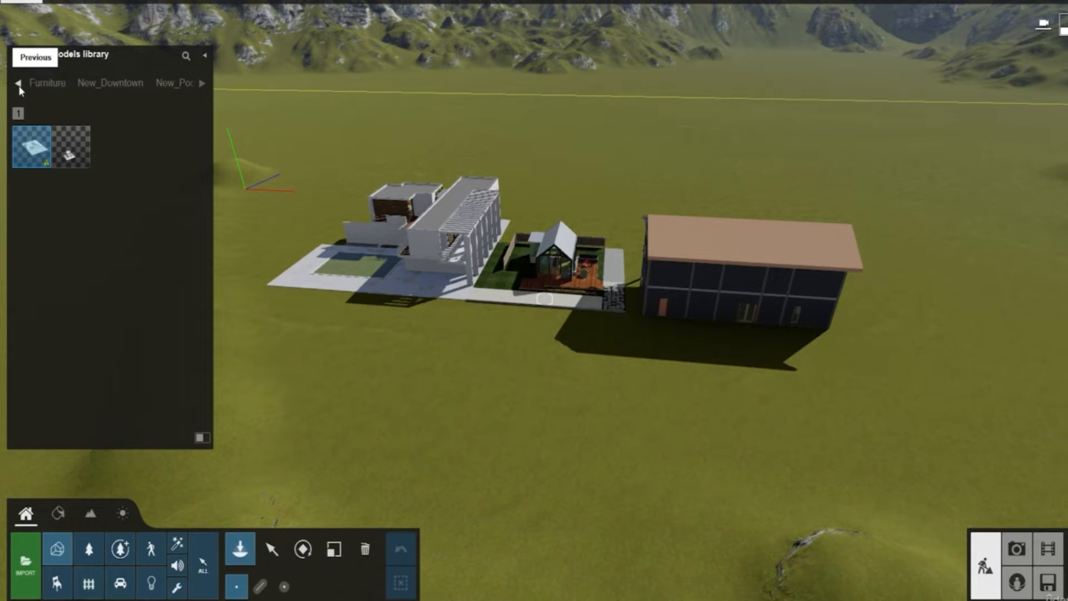
left_click(18, 85)
left_click(18, 85)
left_click(65, 85)
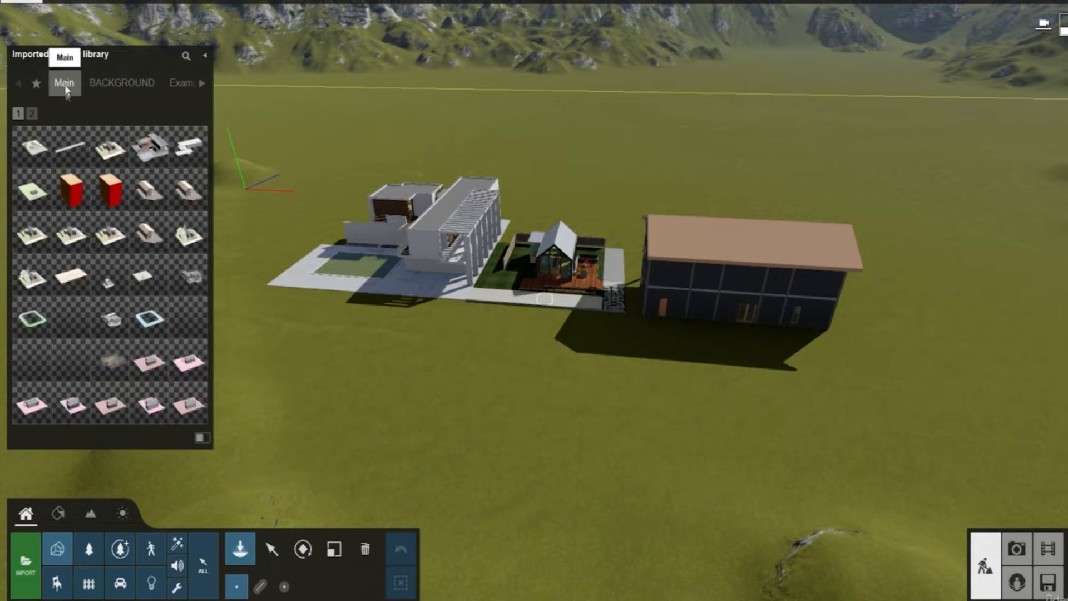
Step: Place the road urban model along the front of the three houses
left_click(80, 154)
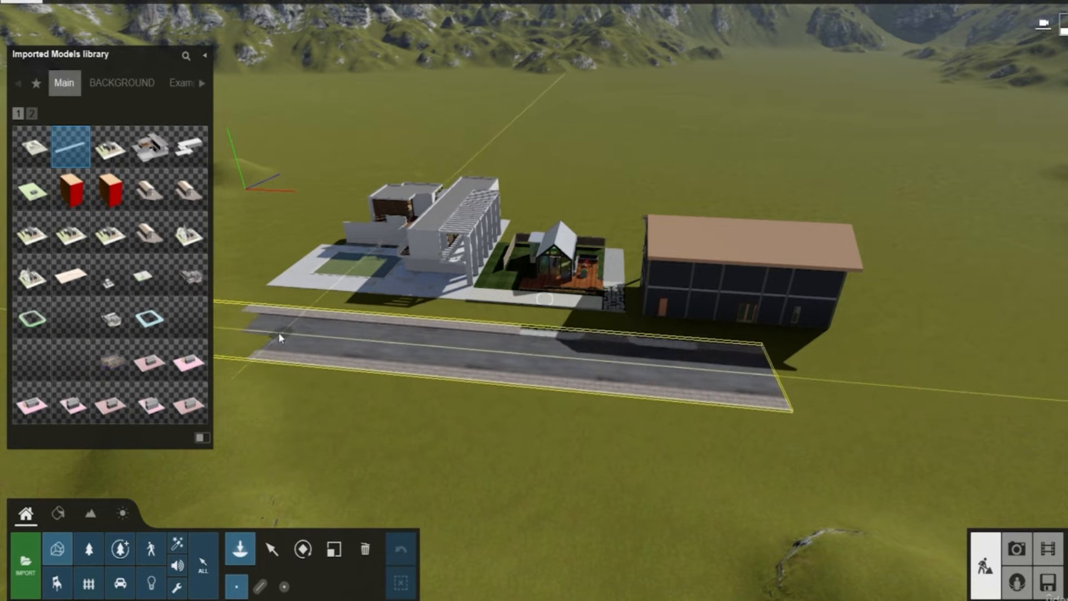
left_click(309, 315)
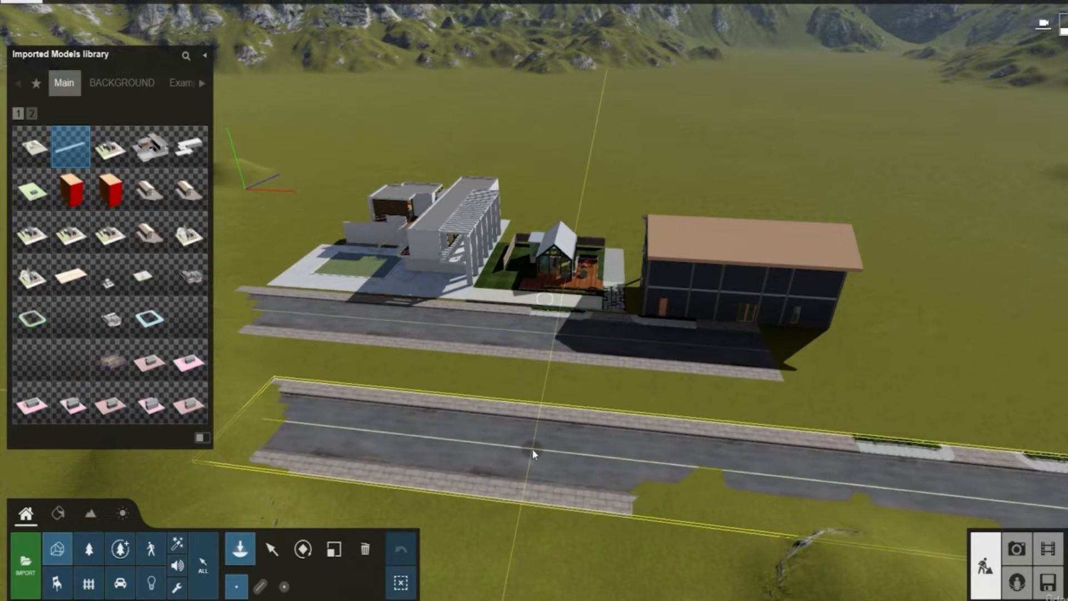
key("Escape")
Step: Examine how the road's sidewalk meets the small house's driveway and stone path at street level
right_click_drag(532, 448, 619, 499)
key("w")
key("w")
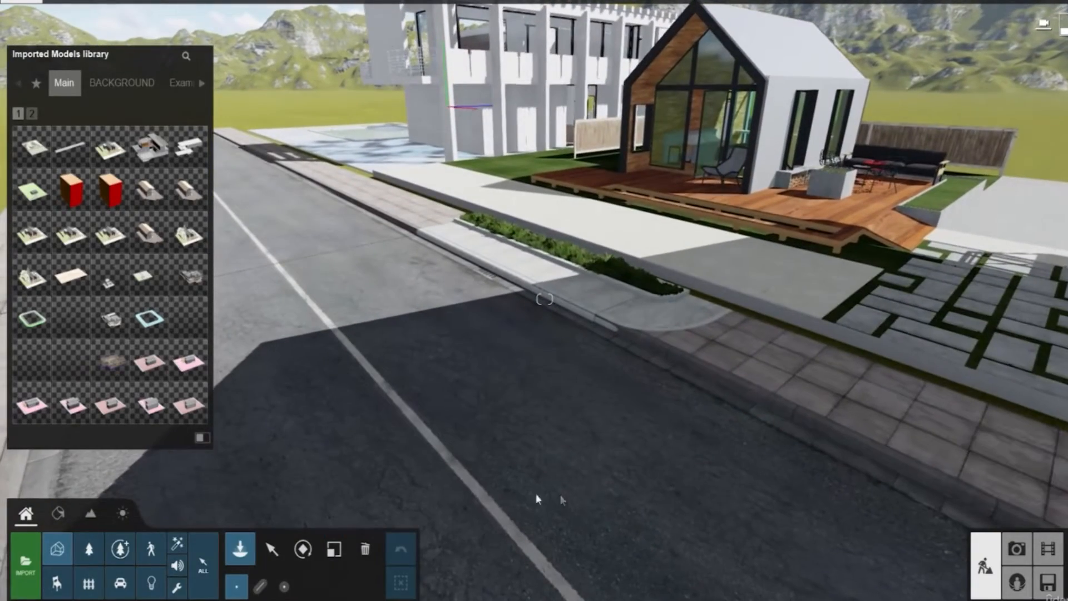
right_click_drag(313, 332, 442, 389)
key("s")
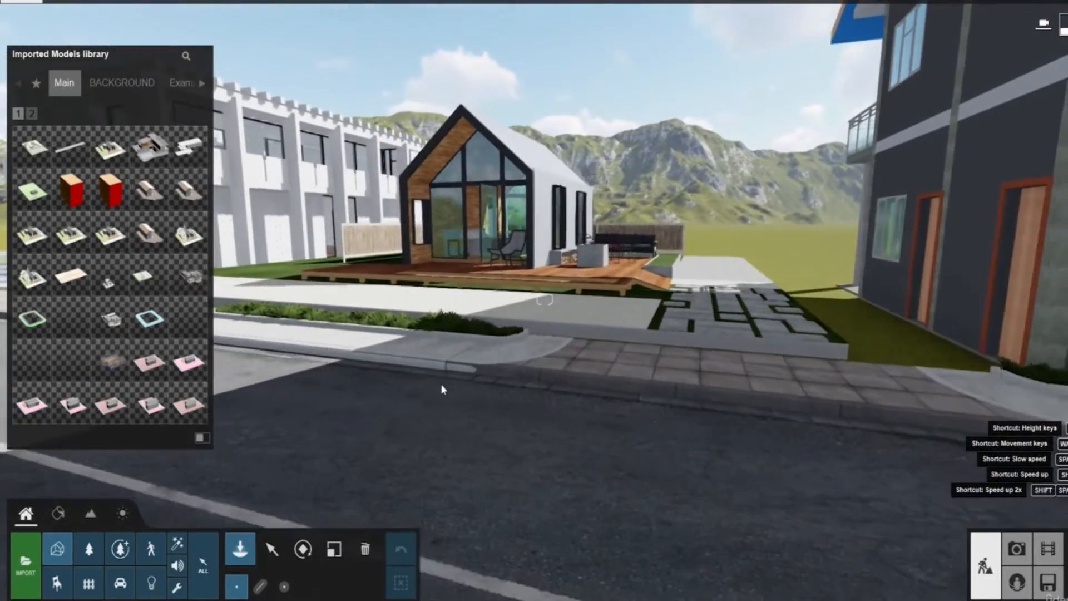
key("w")
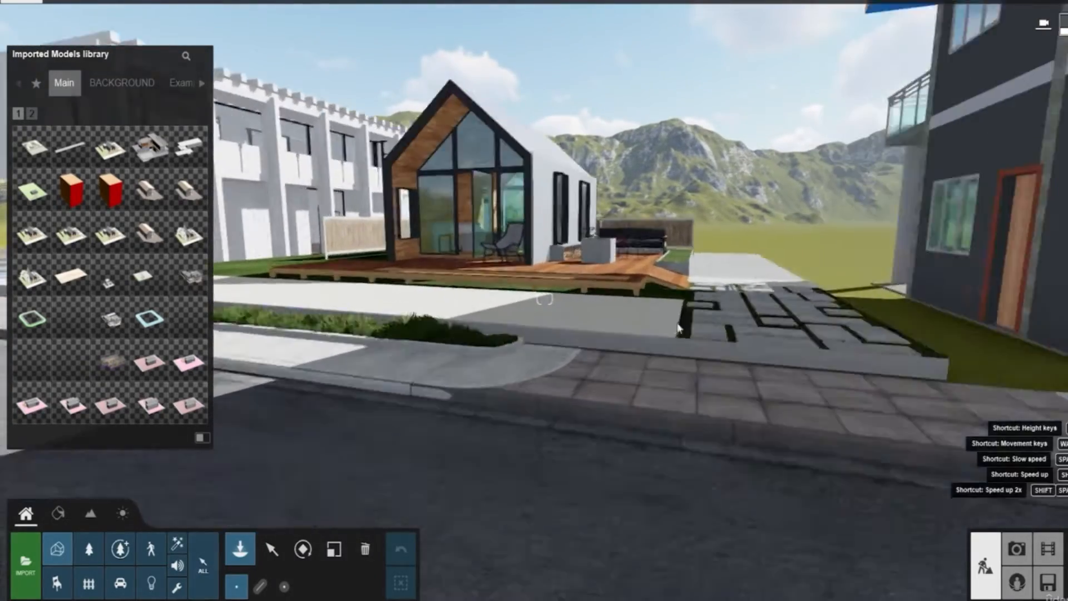
right_click_drag(533, 516, 432, 288)
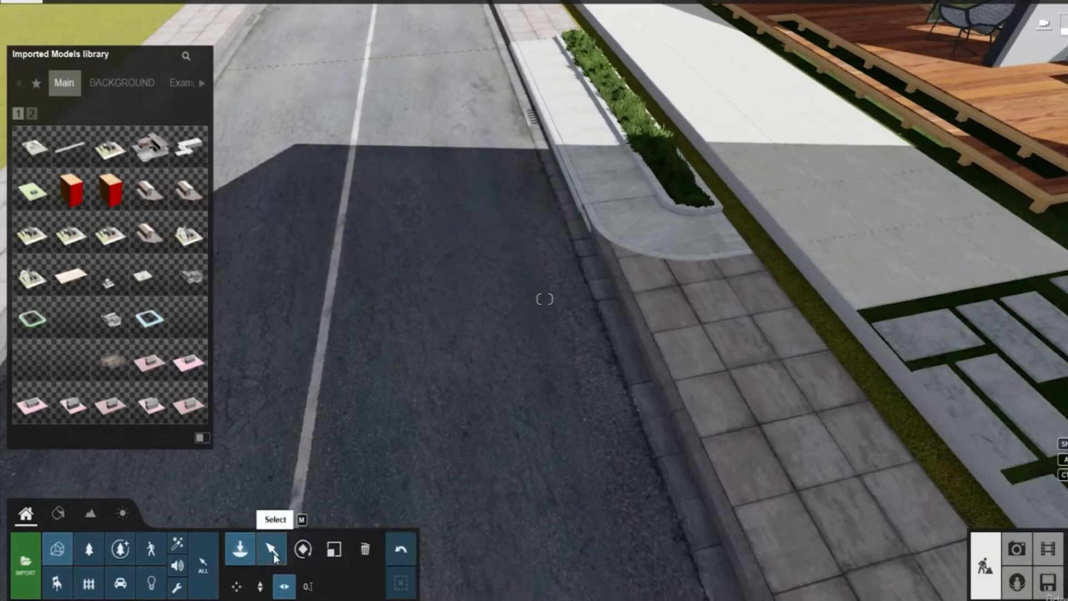
Step: Move the road horizontally toward the houses to close the grass gap beside the small house's plot
left_click(271, 549)
key("s")
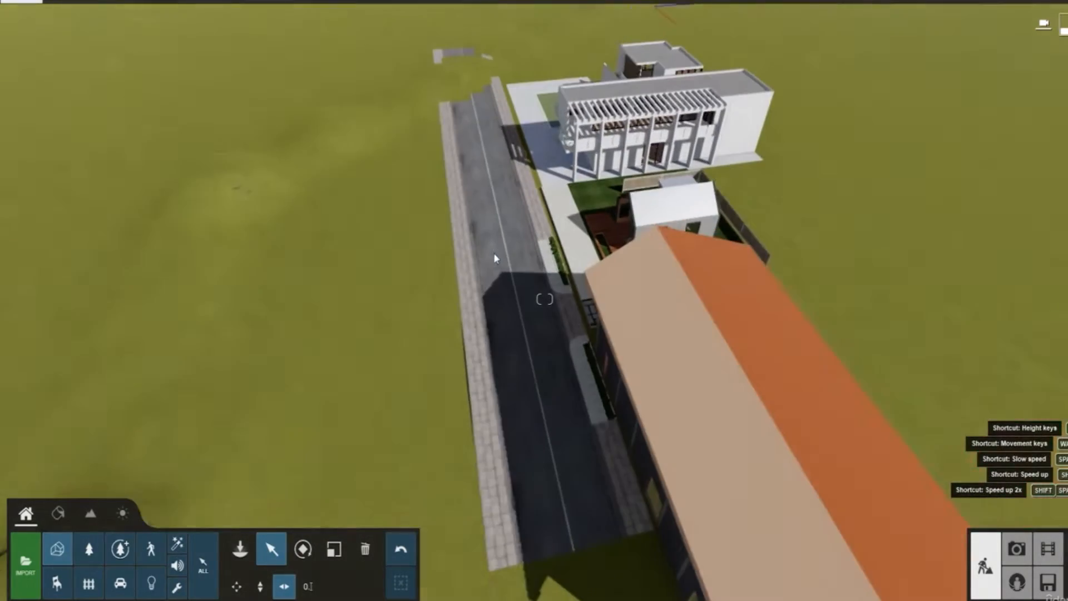
left_click(499, 341)
left_click(695, 362)
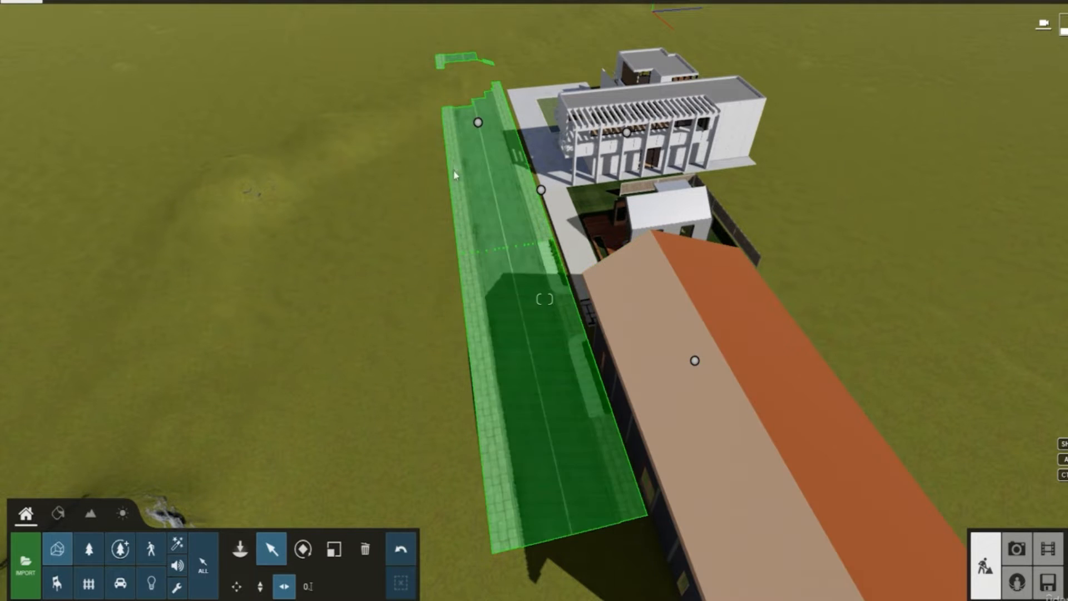
left_click(477, 127)
left_click_drag(477, 127, 483, 127)
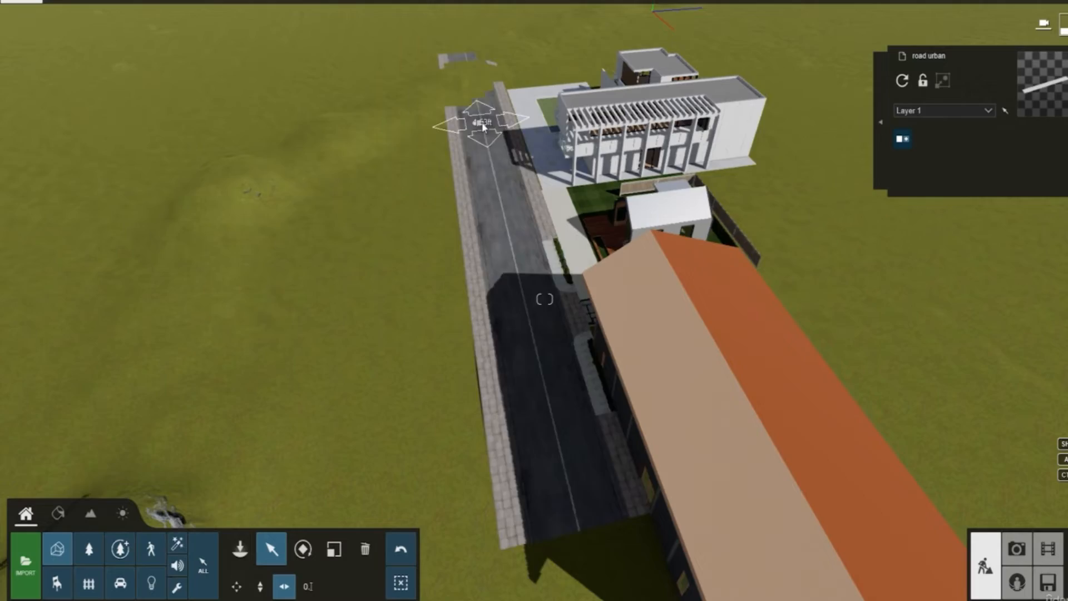
Step: Check the sidewalk joint and adjust the height of the exterior house 05 model to suit the road
key("w")
right_click_drag(558, 377, 543, 401)
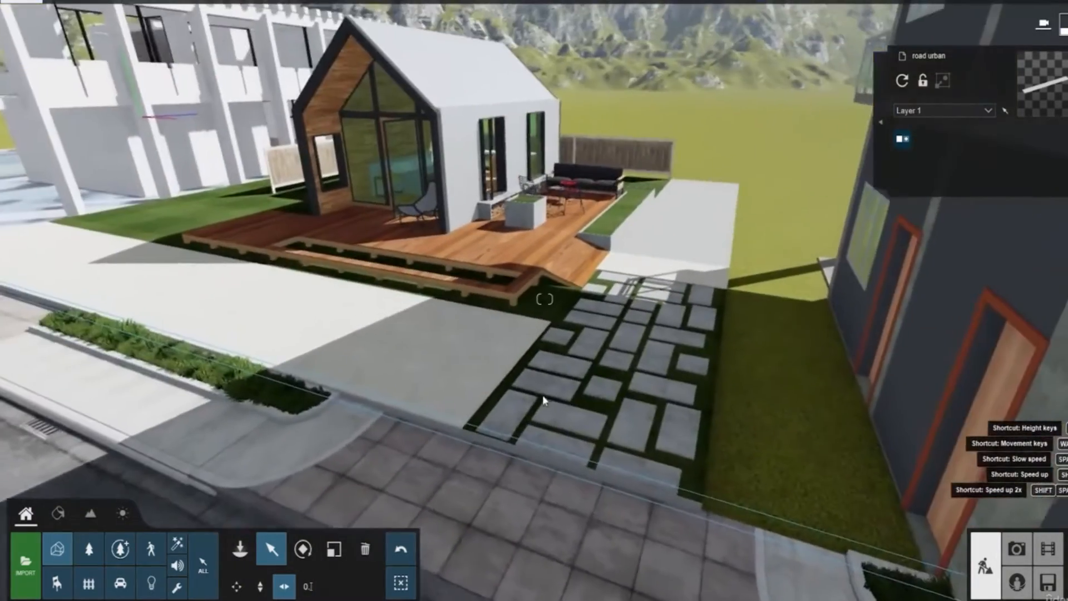
key("s")
right_click_drag(486, 470, 524, 371)
key("w")
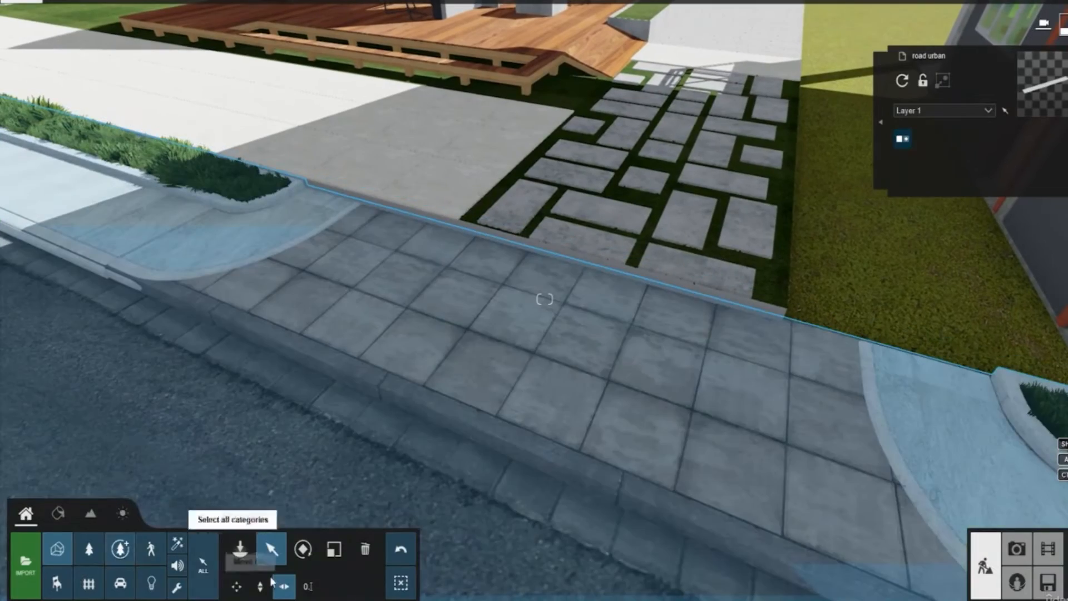
left_click(261, 588)
key("s")
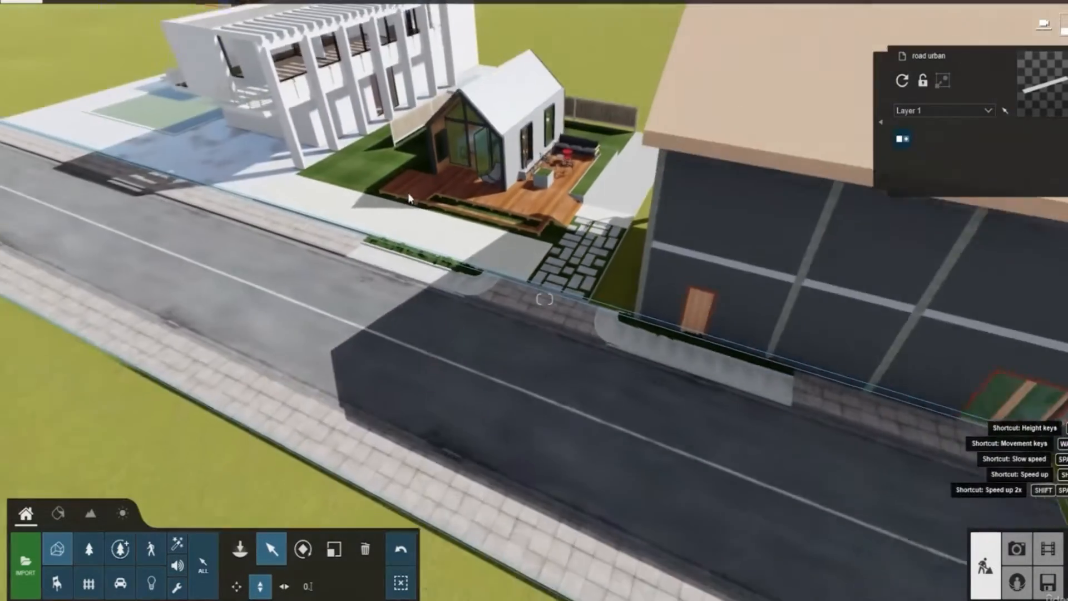
right_click_drag(545, 298, 544, 274)
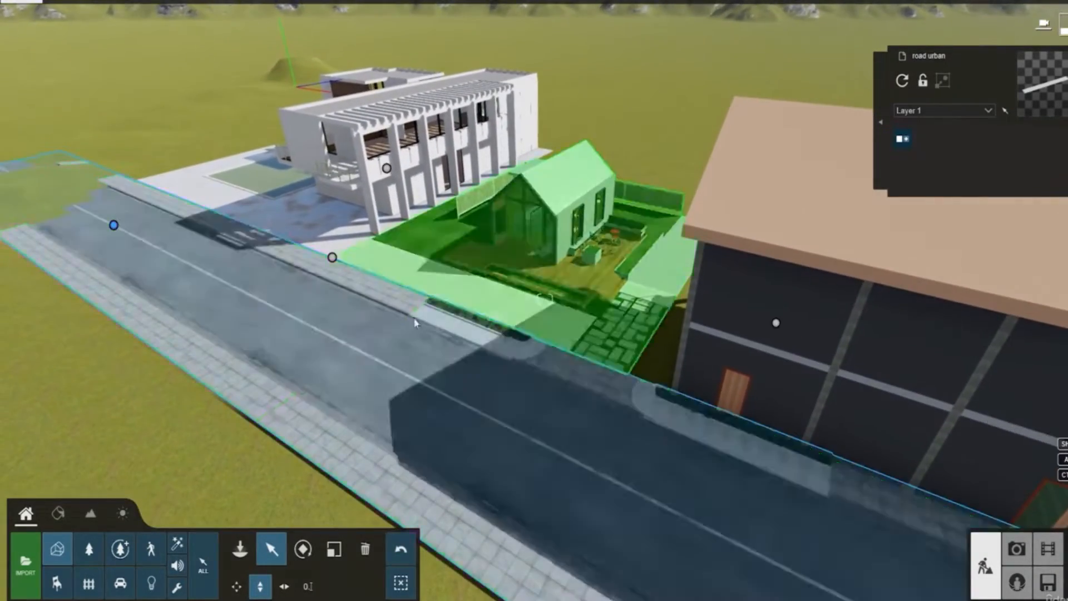
key("w")
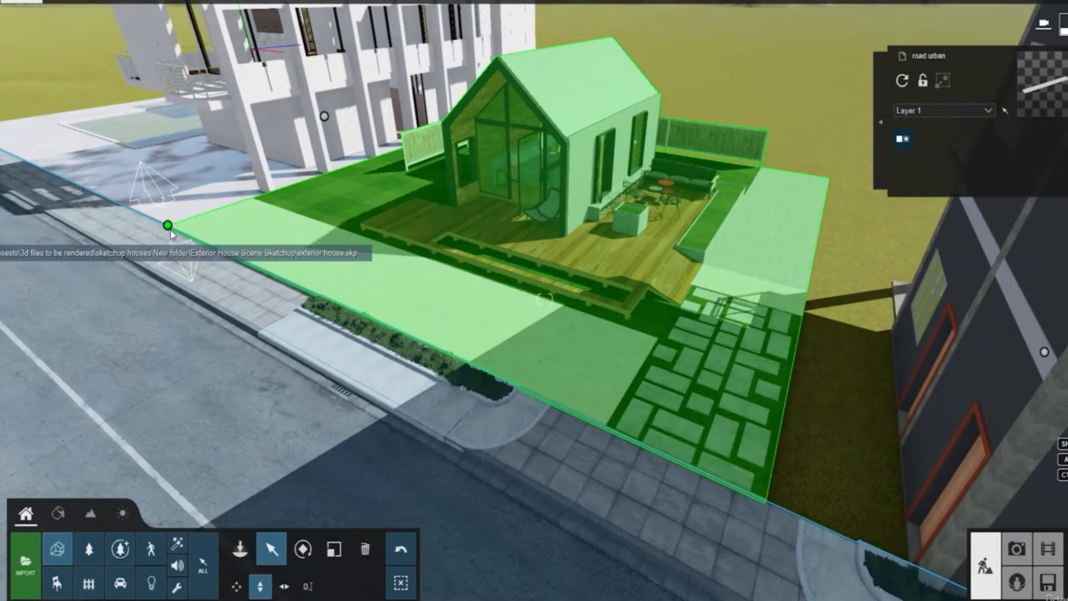
left_click(168, 226)
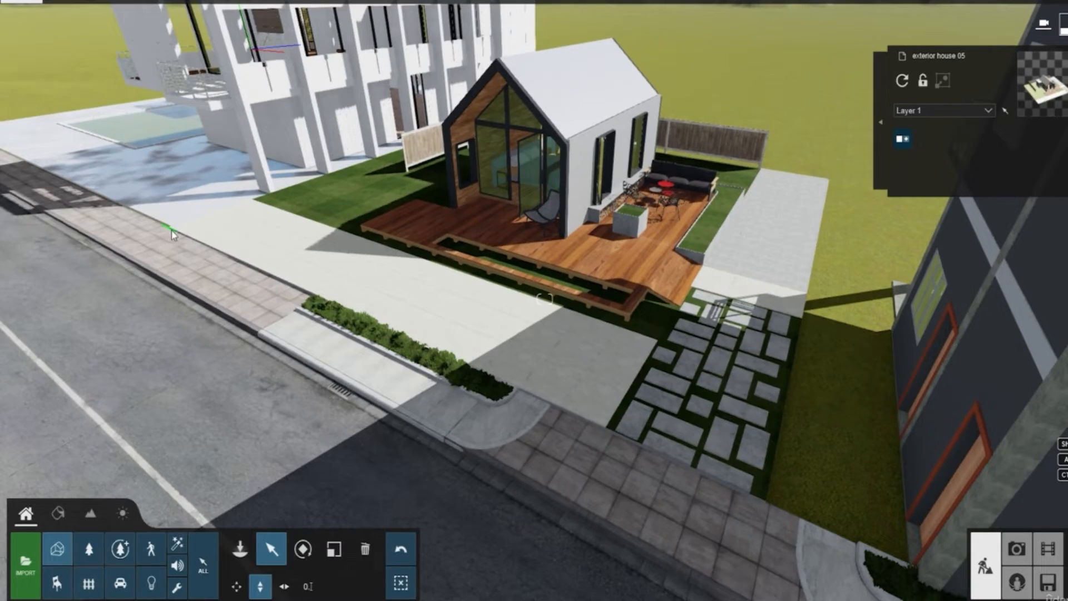
Step: Examine the joint between the sidewalk and the small house's paving, and the layout of the houses along the road
key("w")
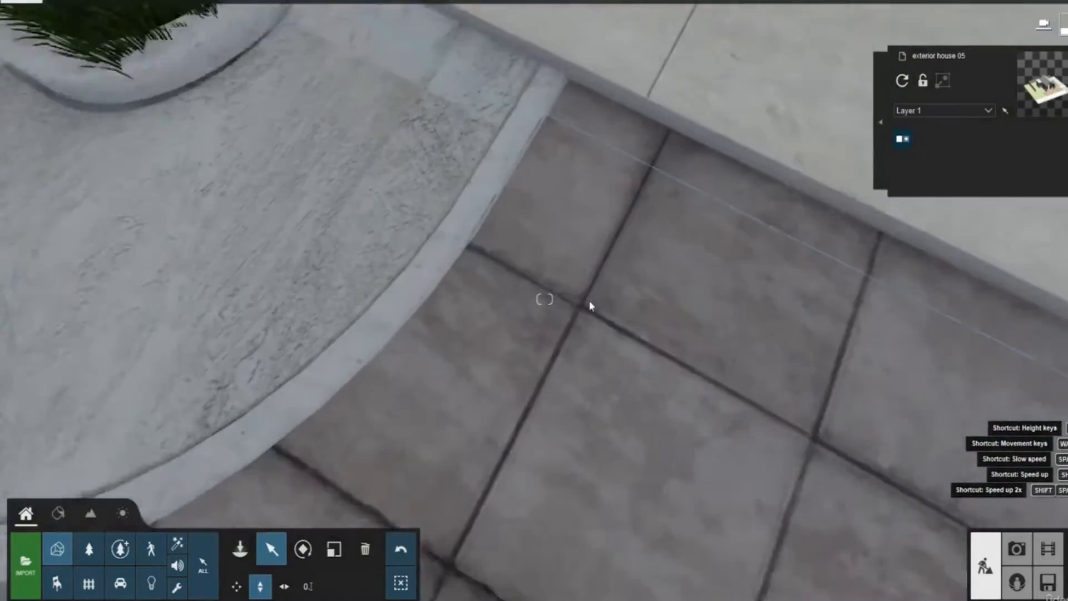
right_click_drag(589, 306, 600, 291)
key("s")
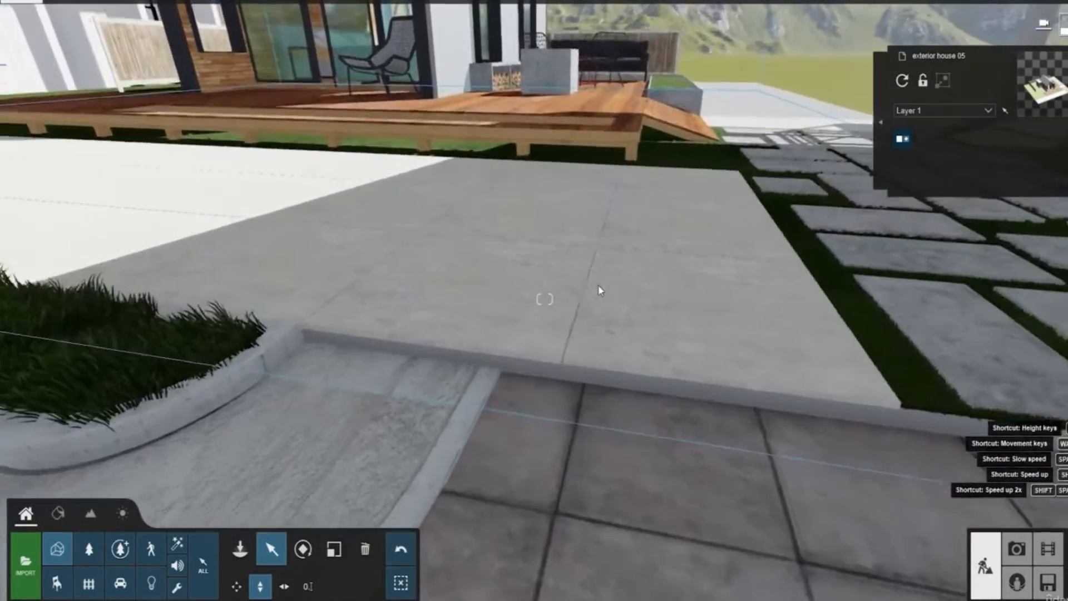
key("s")
mouse_move(599, 286)
right_mouse_down()
mouse_move(612, 283)
mouse_move(611, 267)
mouse_move(597, 273)
right_mouse_up()
key("w")
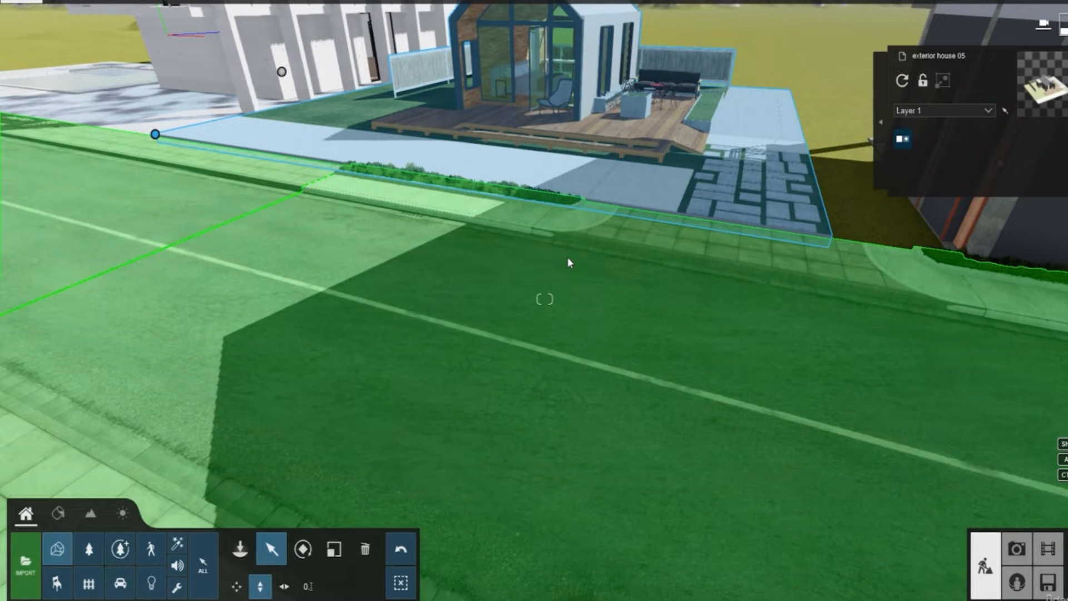
key("s")
right_click_drag(587, 255, 609, 356)
key("w")
key("w")
key("s")
Step: Raise the terrain into a mound behind the houses with an enlarged landscape height brush
left_click(91, 513)
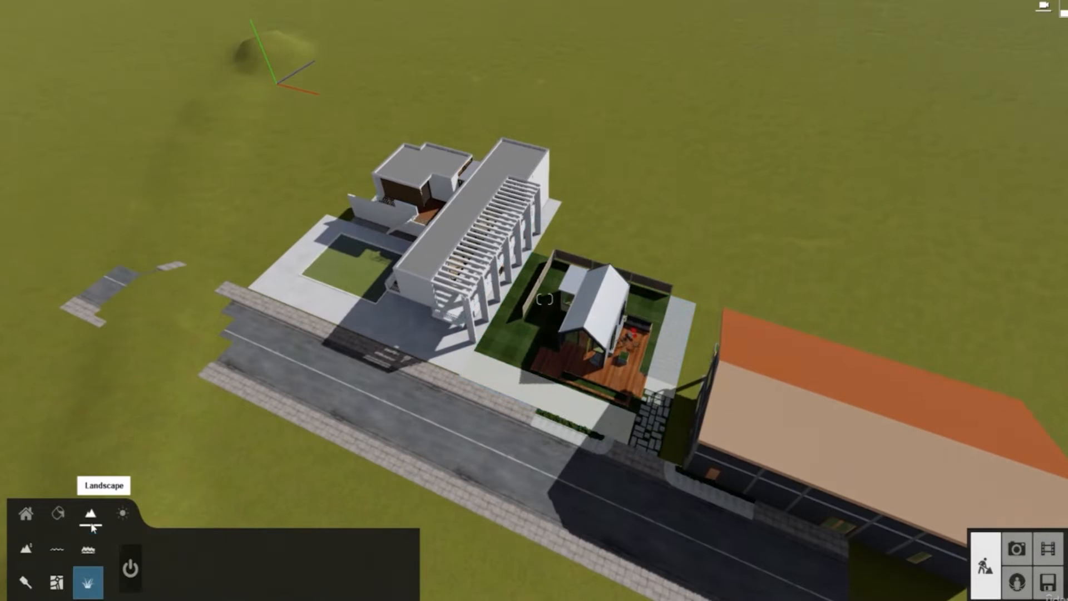
left_click(26, 548)
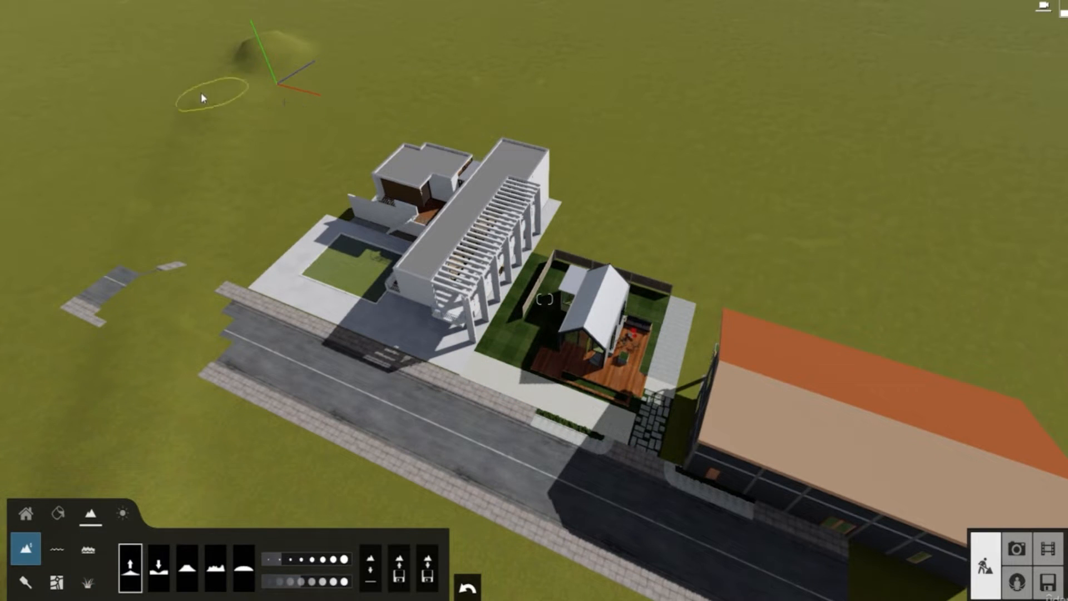
left_click(301, 559)
mouse_move(356, 187)
right_mouse_down()
mouse_move(320, 142)
mouse_move(292, 130)
right_mouse_up()
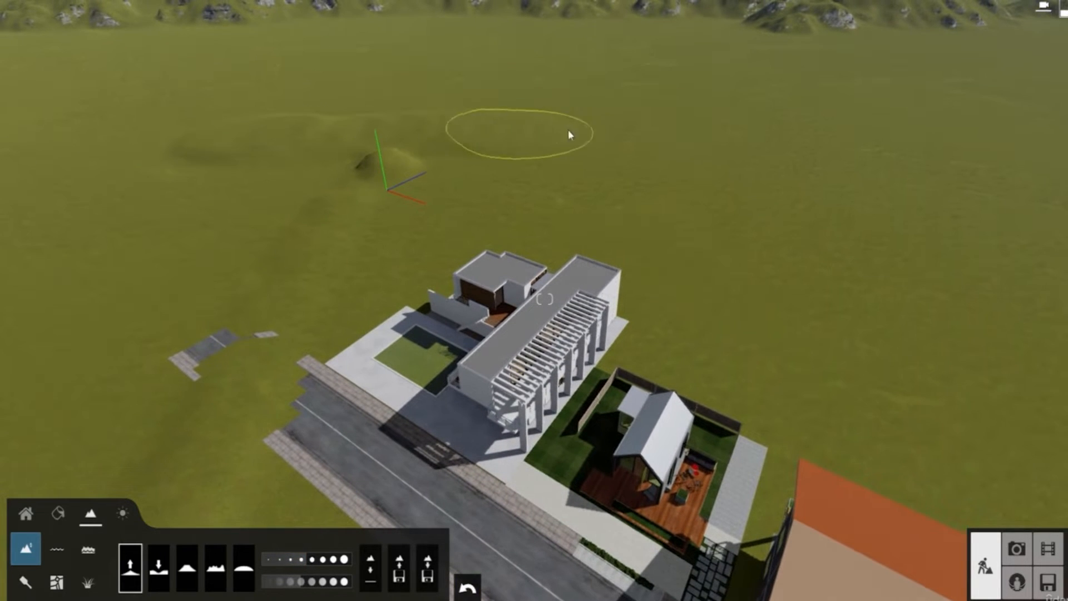
left_click(976, 145)
left_click(558, 194)
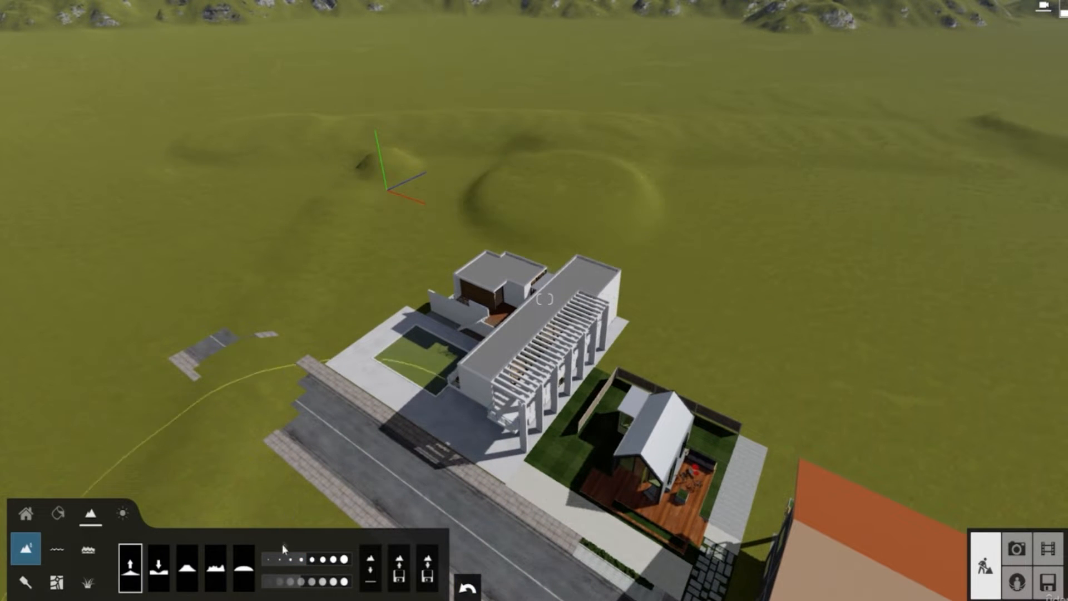
Step: Raise a range of rocky mountains across the background behind the houses
mouse_move(281, 88)
left_mouse_down()
mouse_move(484, 132)
mouse_move(977, 162)
mouse_move(890, 89)
left_mouse_up()
mouse_move(664, 76)
left_mouse_down()
mouse_move(379, 95)
mouse_move(810, 71)
mouse_move(512, 131)
mouse_move(69, 178)
mouse_move(384, 161)
mouse_move(954, 89)
mouse_move(529, 65)
mouse_move(495, 113)
mouse_move(512, 119)
left_mouse_up()
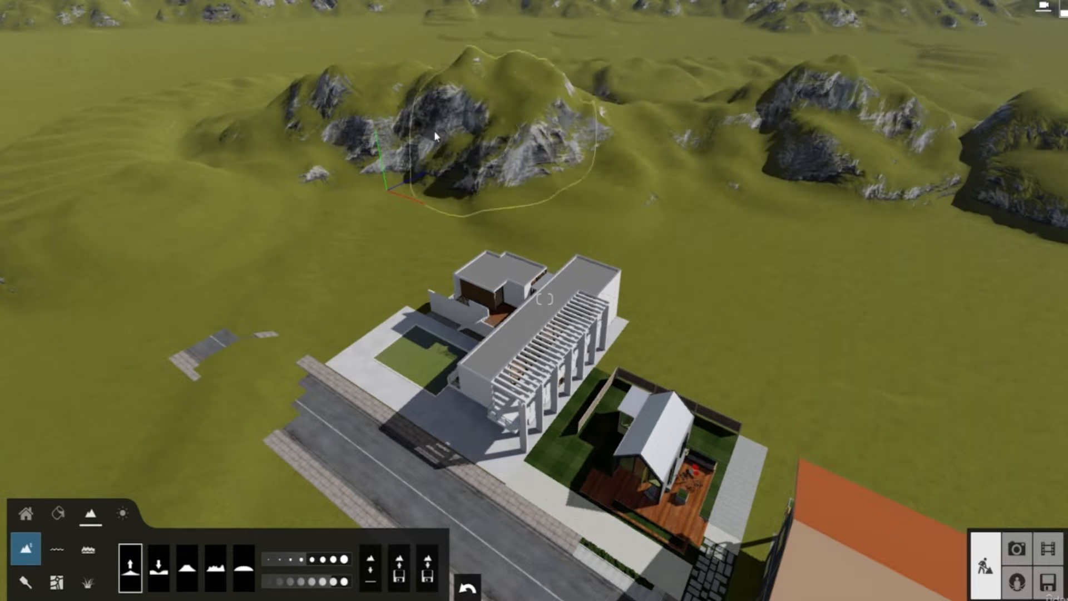
right_click_drag(513, 119, 450, 140)
mouse_move(539, 95)
left_mouse_down()
mouse_move(797, 142)
mouse_move(887, 98)
mouse_move(647, 15)
left_mouse_up()
Step: Examine the houses from the street against the raised mountains in the background
mouse_move(645, 137)
right_mouse_down()
mouse_move(565, 249)
mouse_move(592, 85)
mouse_move(586, 112)
mouse_move(579, 61)
mouse_move(680, 389)
mouse_move(690, 283)
mouse_move(684, 293)
right_mouse_up()
key("w")
key("w")
key("s")
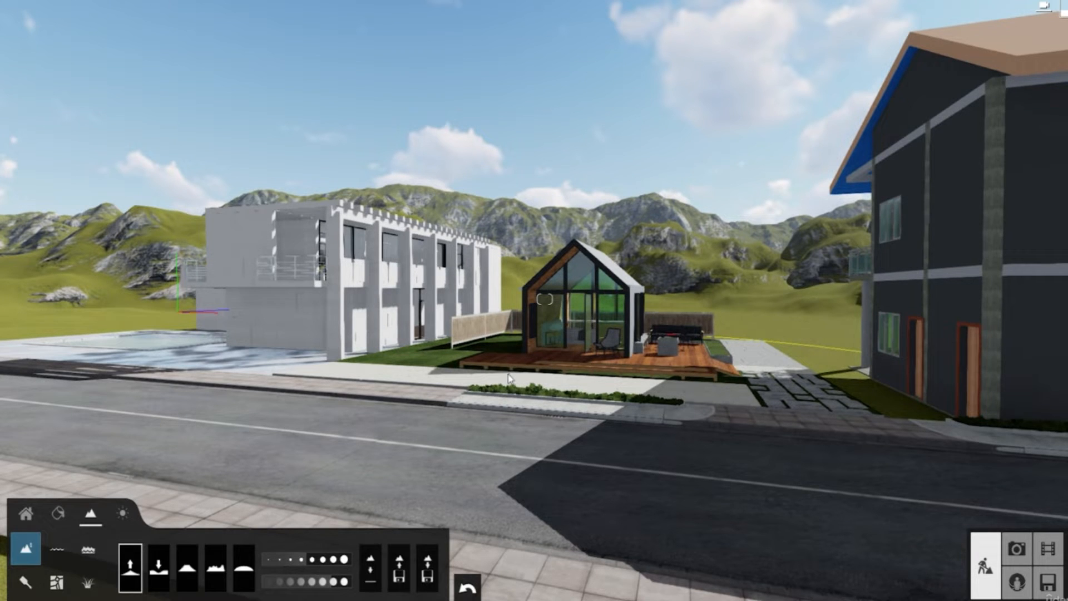
key("w")
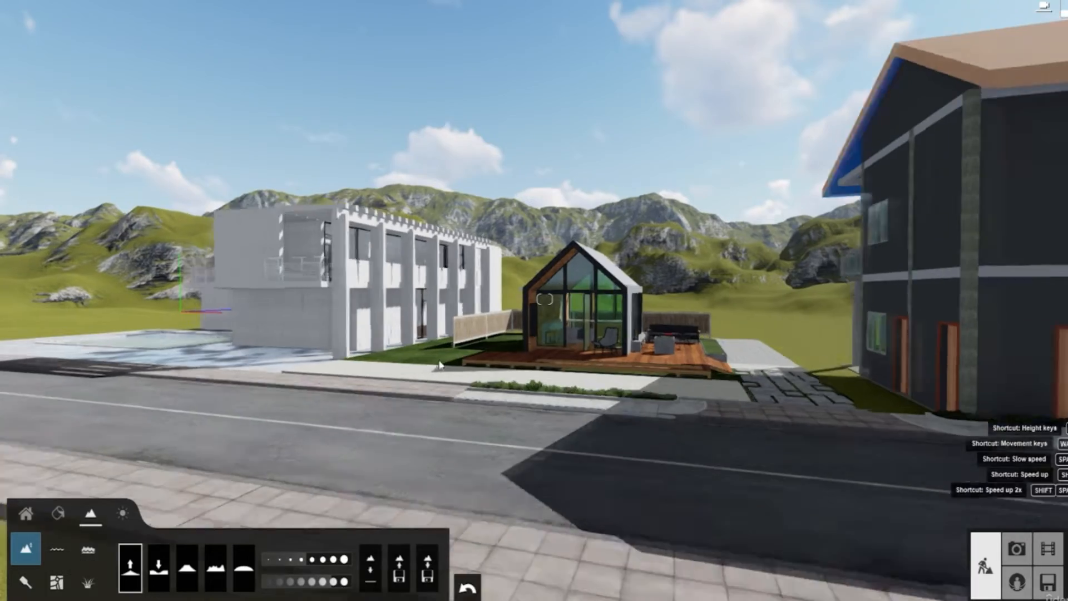
key("d")
Step: Apply the outdoor wood material Wood 002 1024 to the small house's deck
right_click_drag(472, 384, 577, 427)
key("s")
key("w")
key("w")
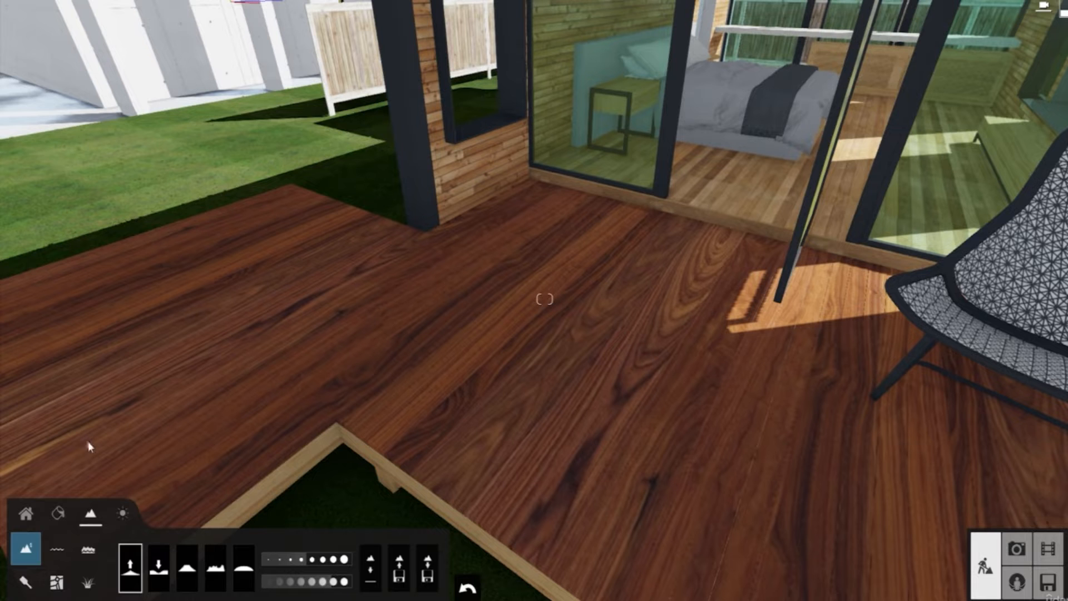
left_click(59, 514)
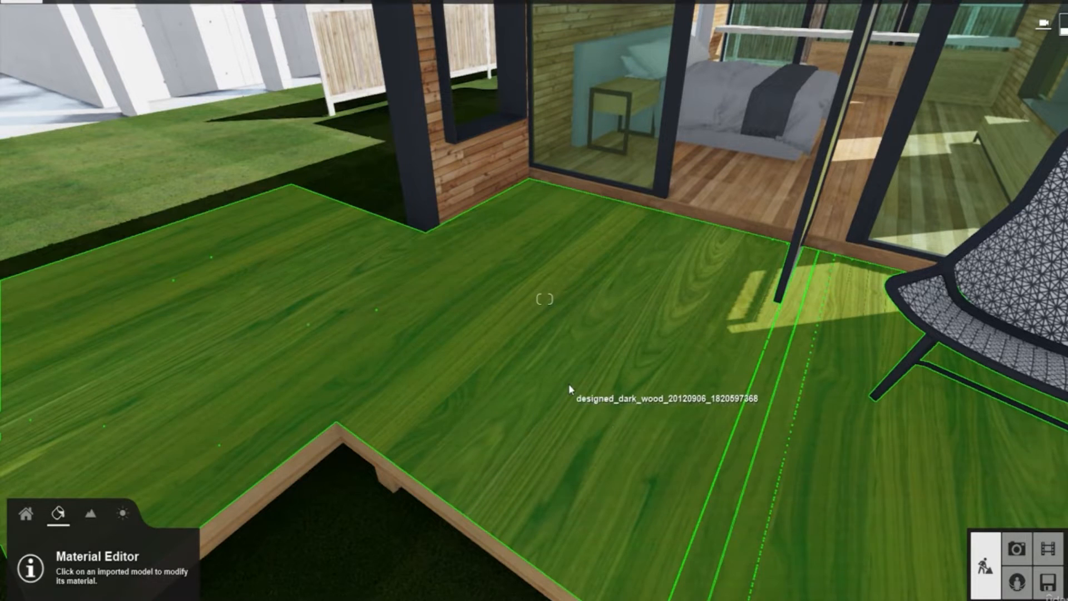
left_click(572, 366)
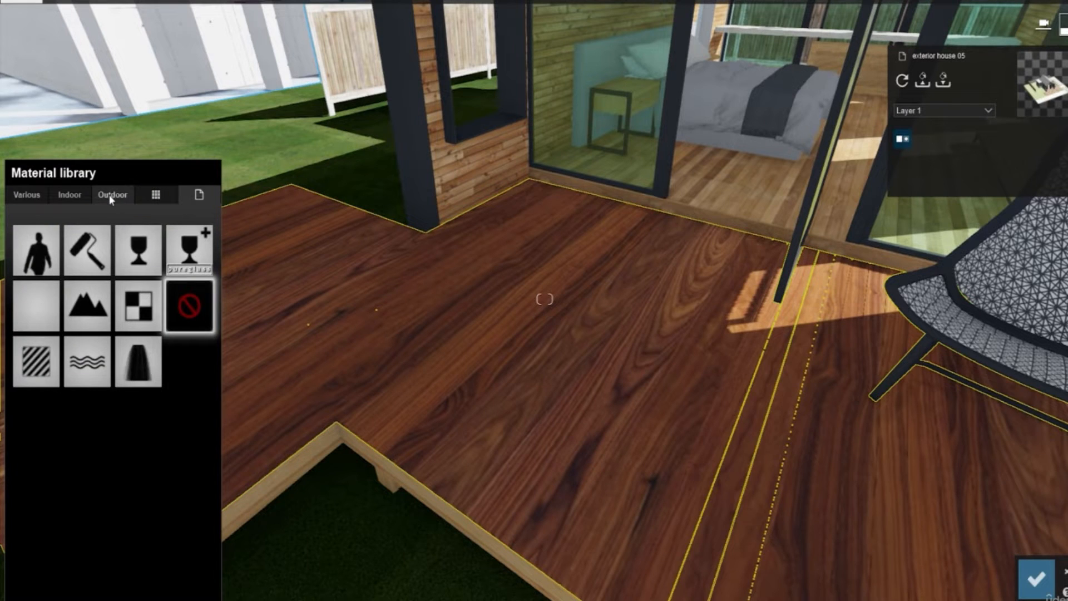
left_click(111, 196)
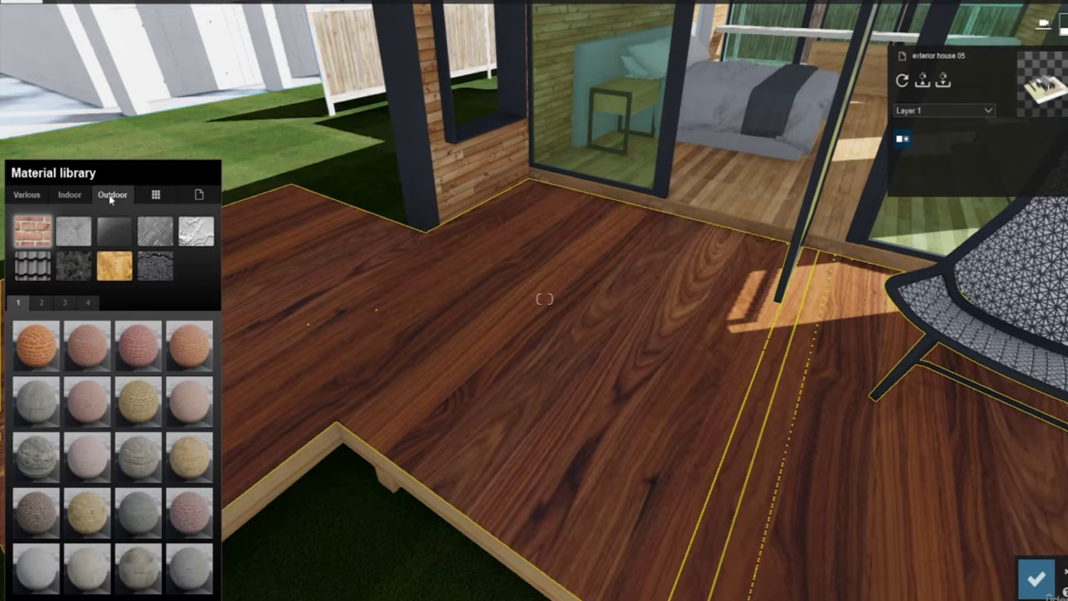
left_click(119, 265)
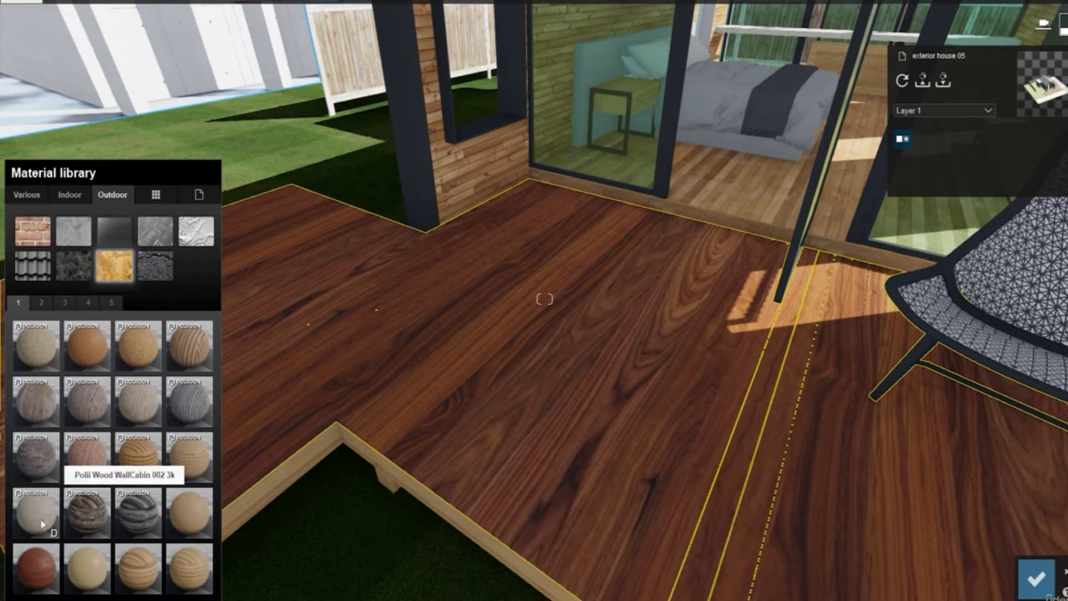
left_click(25, 570)
Step: Reduce the deck material's gloss to the minimum and try out other map scale values
right_click_drag(640, 361, 598, 359)
key("w")
right_click_drag(462, 397, 541, 394)
key("w")
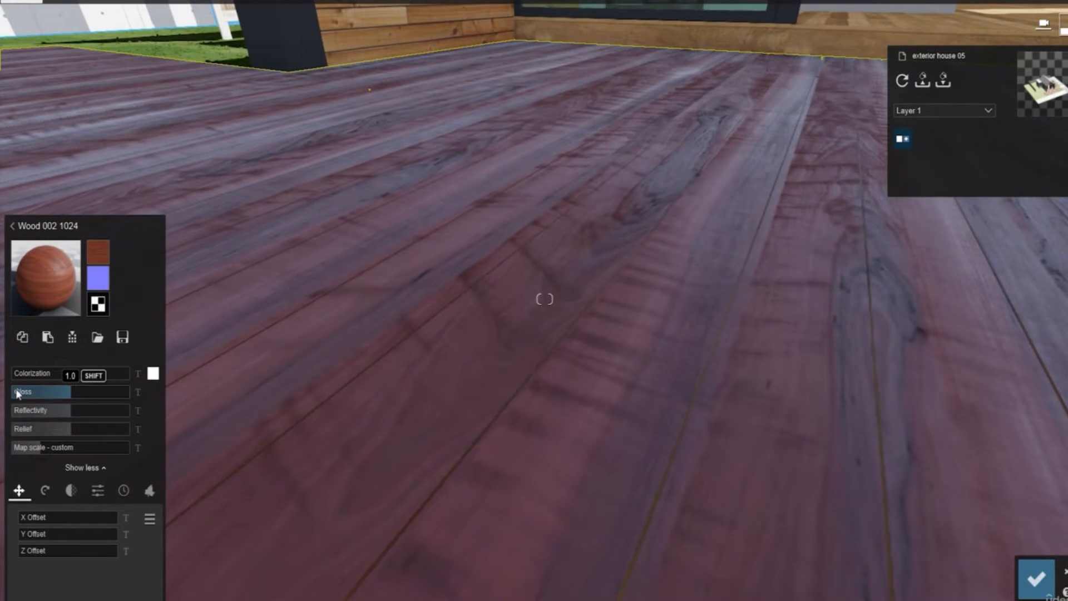
left_click(17, 394)
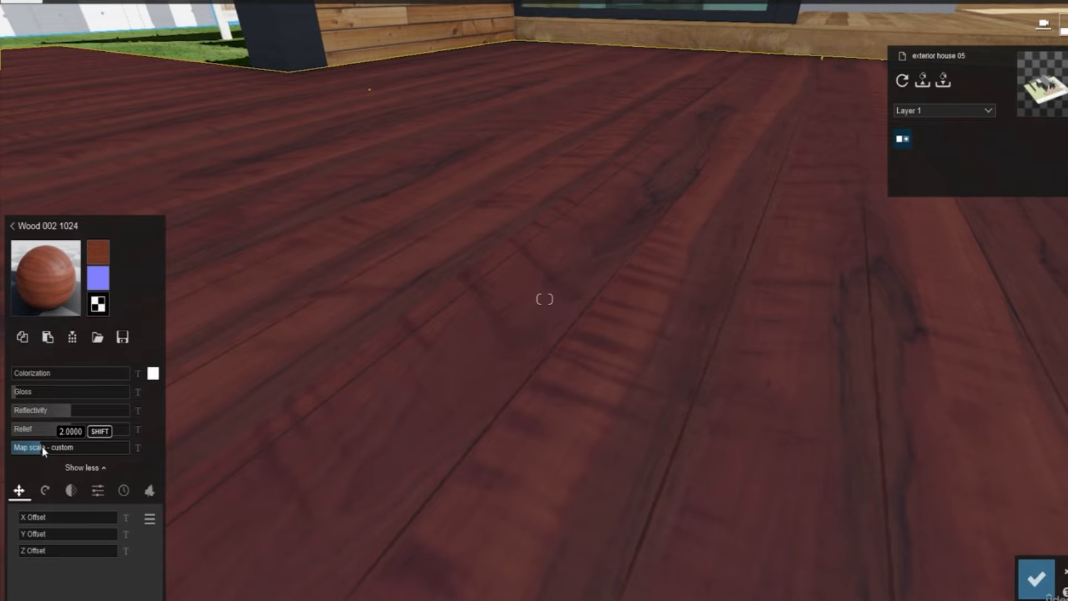
left_click_drag(43, 445, 224, 448)
Step: Apply the Standard material to the small house's wood cladding and reduce its gloss and reflectivity to the minimum
key("s")
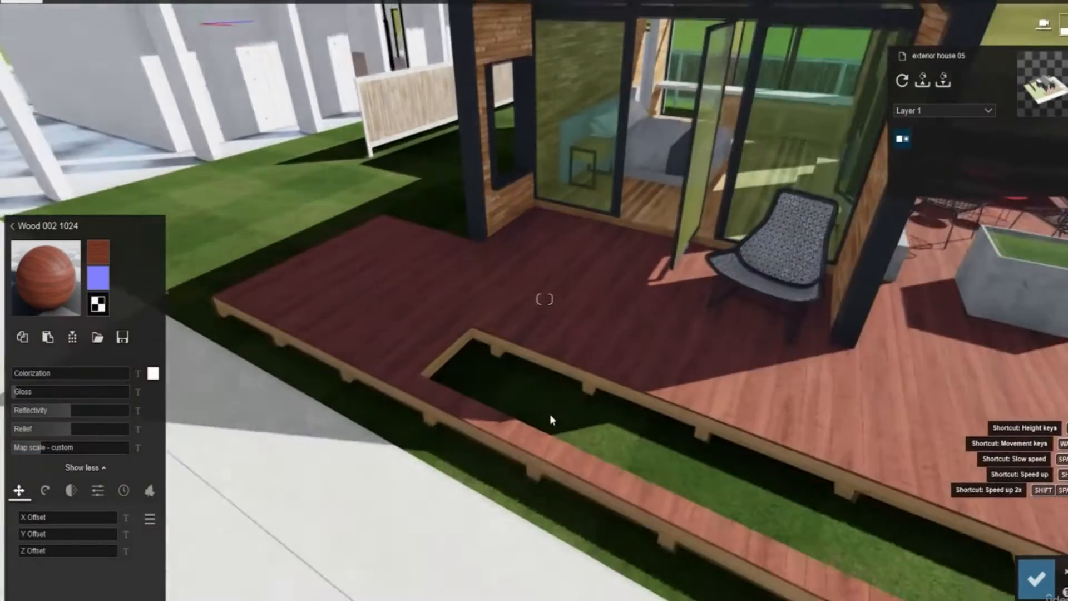
right_click_drag(550, 419, 558, 483)
key("w")
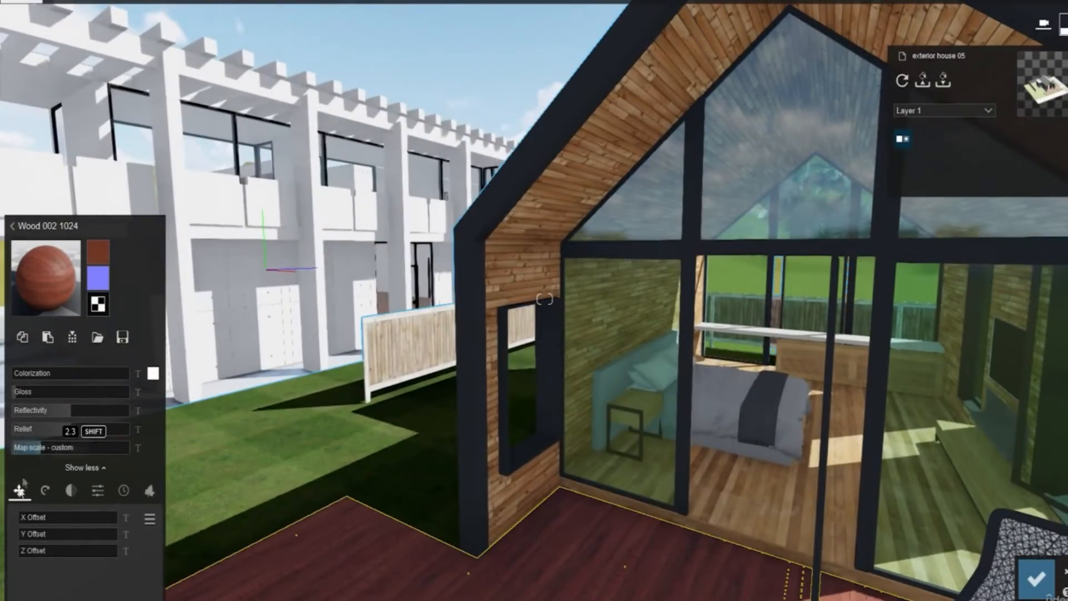
key("w")
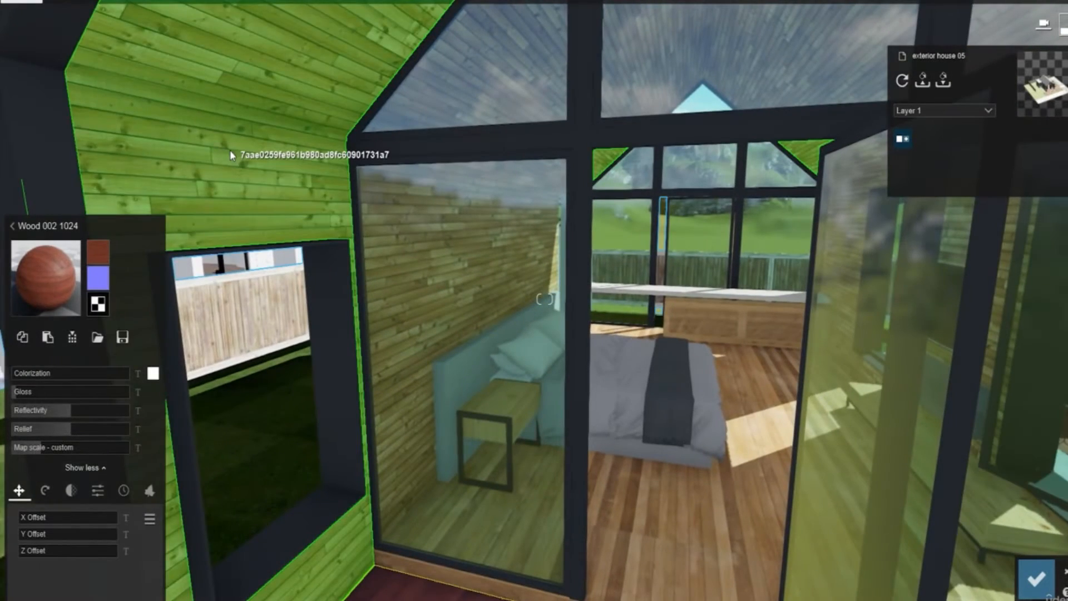
left_click(229, 149)
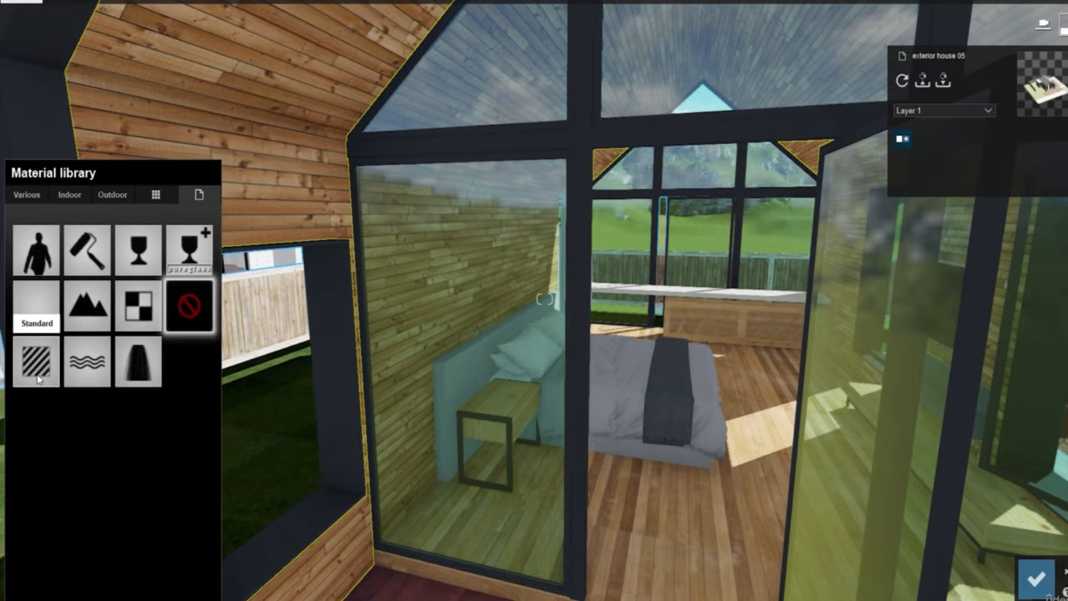
left_click(38, 380)
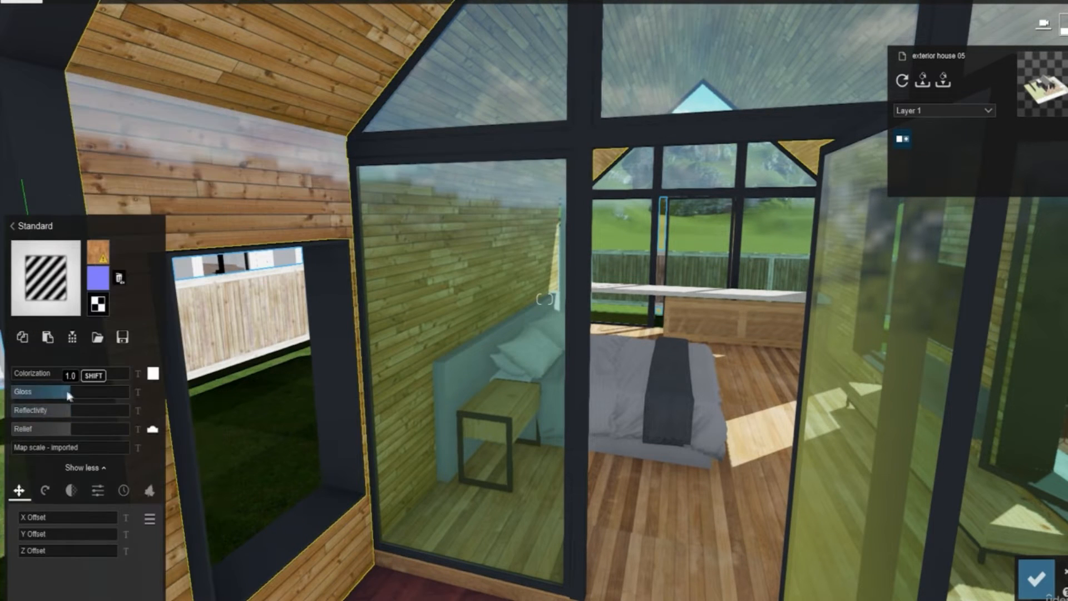
left_click_drag(67, 392, 12, 393)
left_click_drag(64, 416, 10, 417)
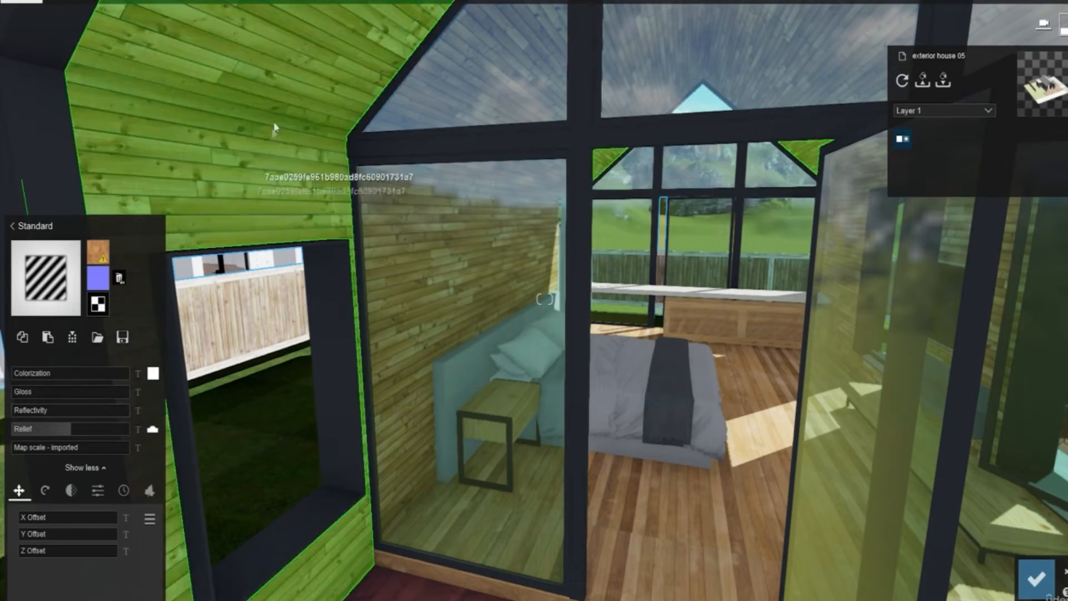
Step: Apply the outdoor wood material Polii Wood Flooring 06 3k to the cladding around the small house's window
key("s")
right_click_drag(413, 191, 436, 445)
key("w")
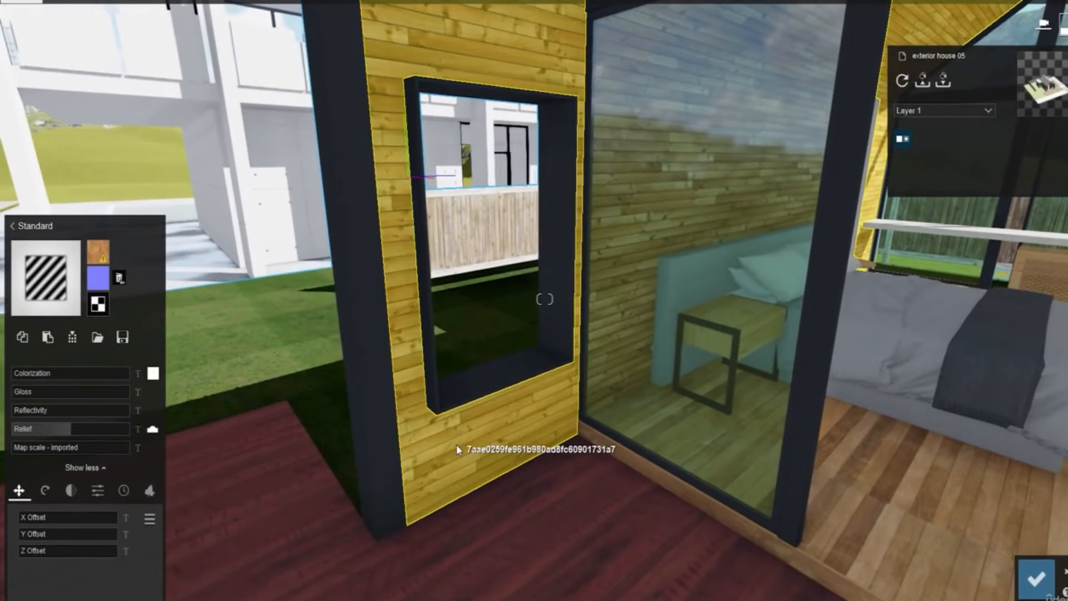
left_click(11, 227)
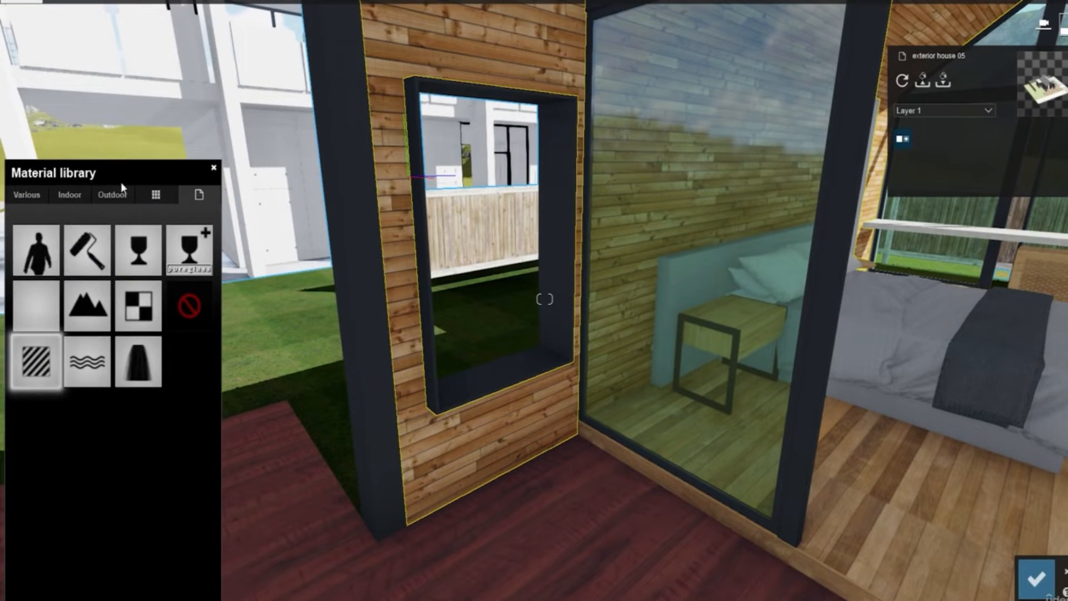
left_click(113, 195)
left_click(109, 276)
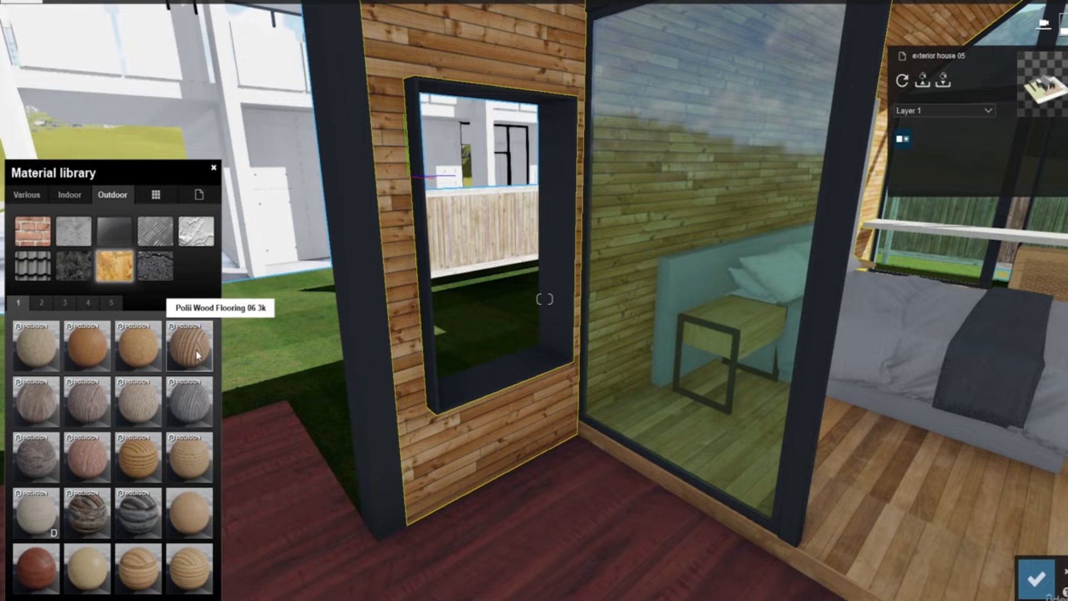
left_click_drag(198, 355, 440, 428)
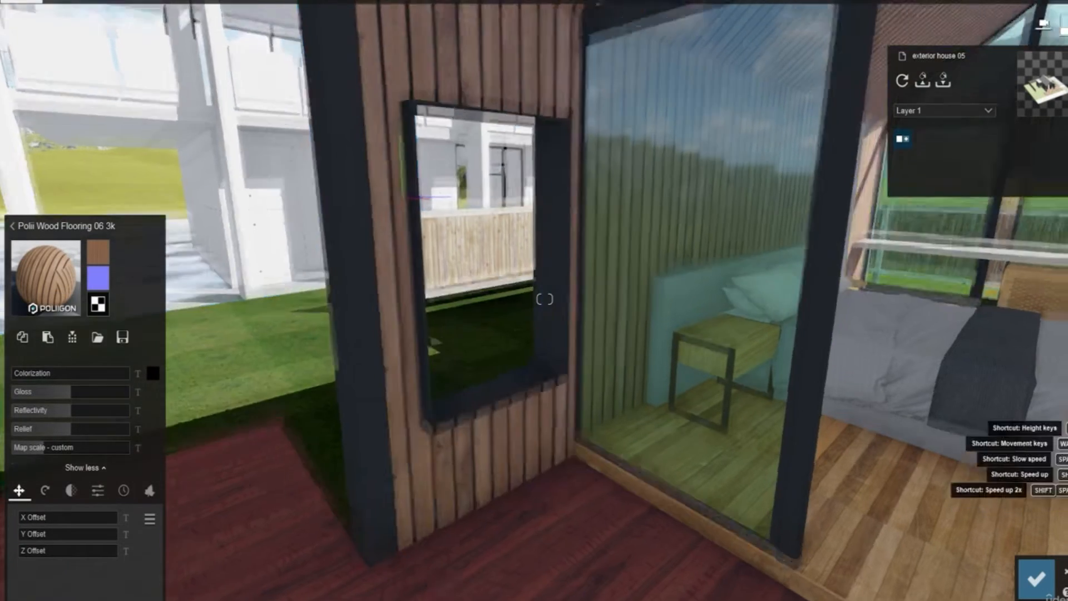
Step: Set the cladding texture's pitch to 90, minimise its gloss and reflectivity, and adjust its map scale
right_click_drag(440, 428, 436, 324)
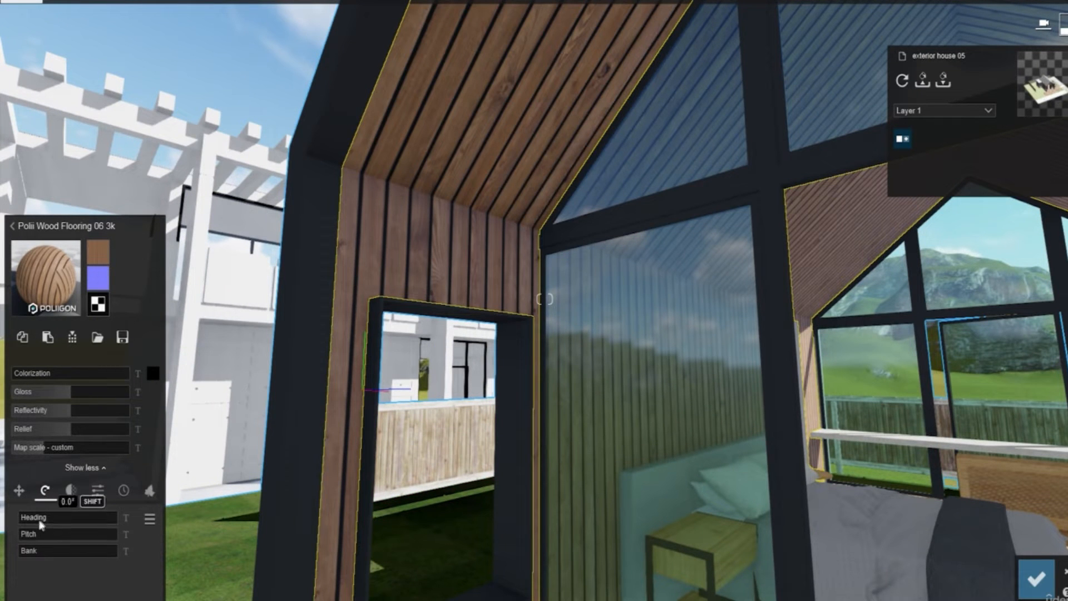
left_click_drag(23, 536, 39, 532)
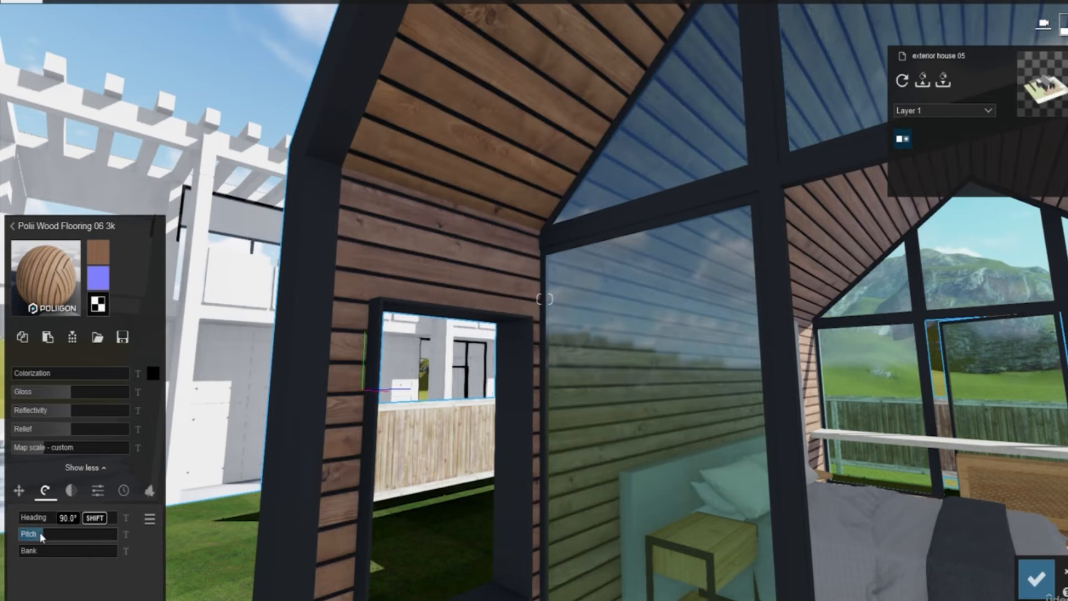
left_click(125, 535)
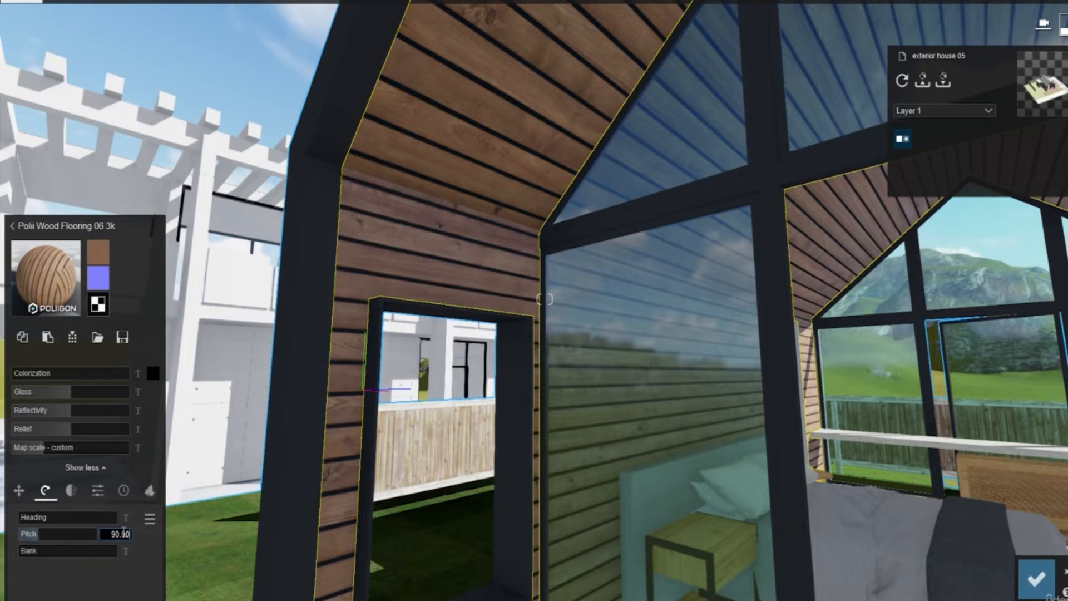
type("90")
key("Return")
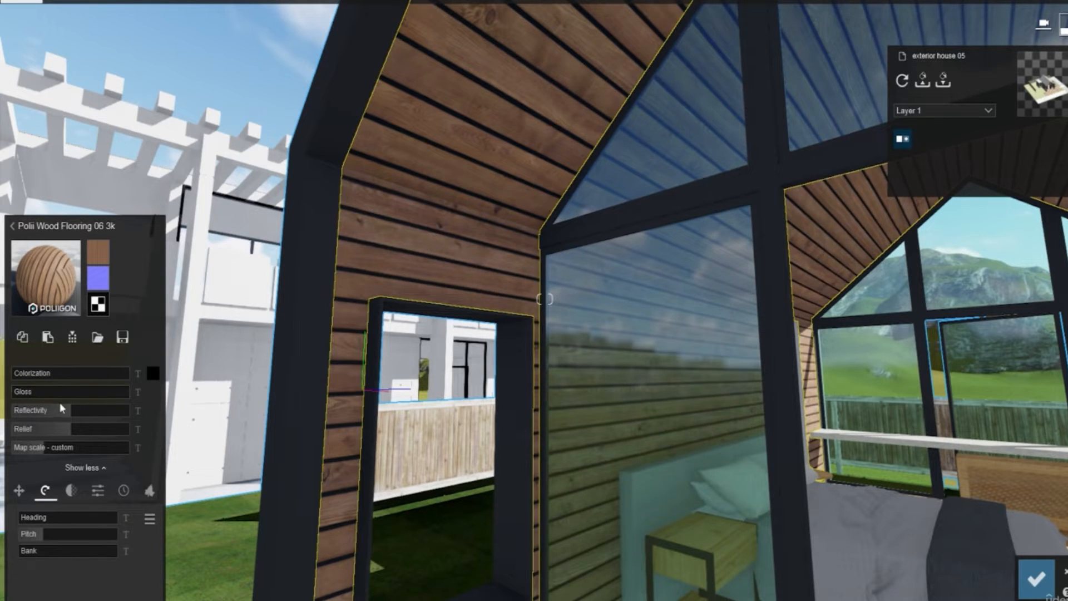
left_click(41, 448)
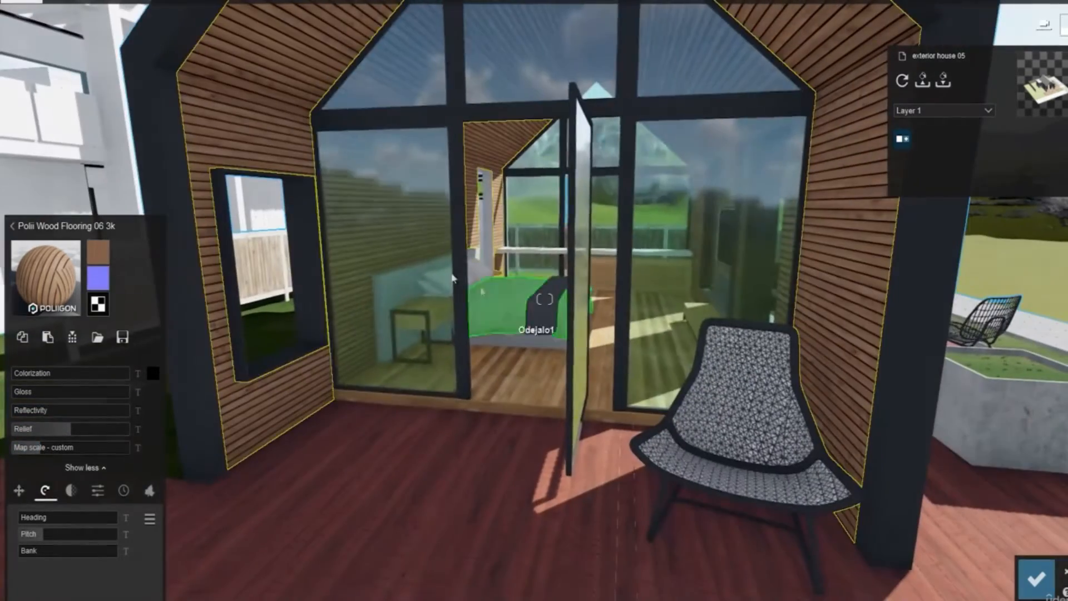
Step: Apply the outdoor glass material Glass Panels 004 to the small house's front glazing
left_click(386, 237)
left_click(14, 245)
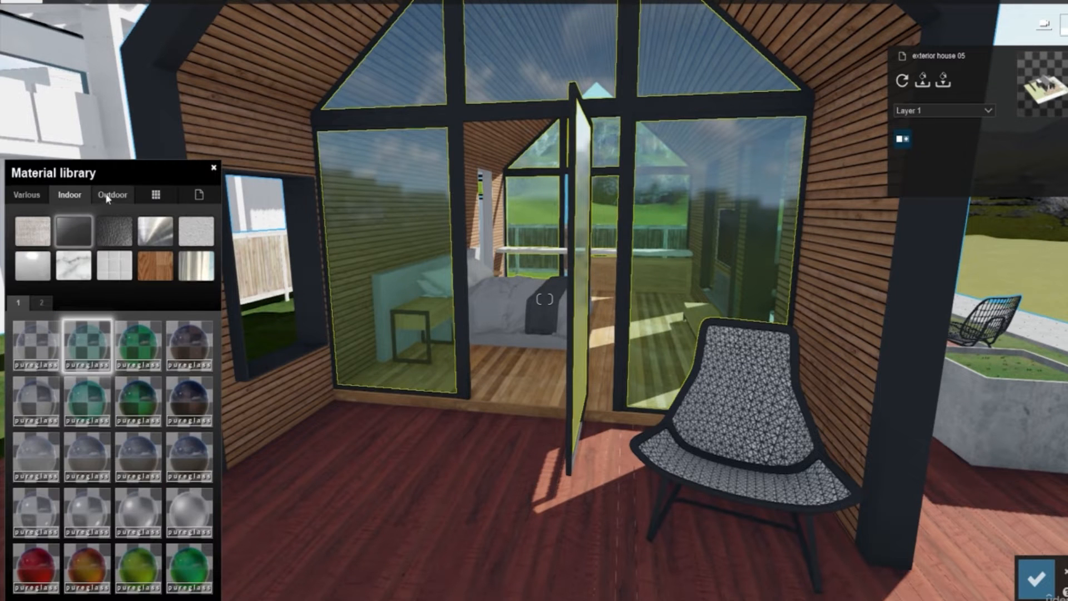
left_click(108, 198)
left_click(113, 232)
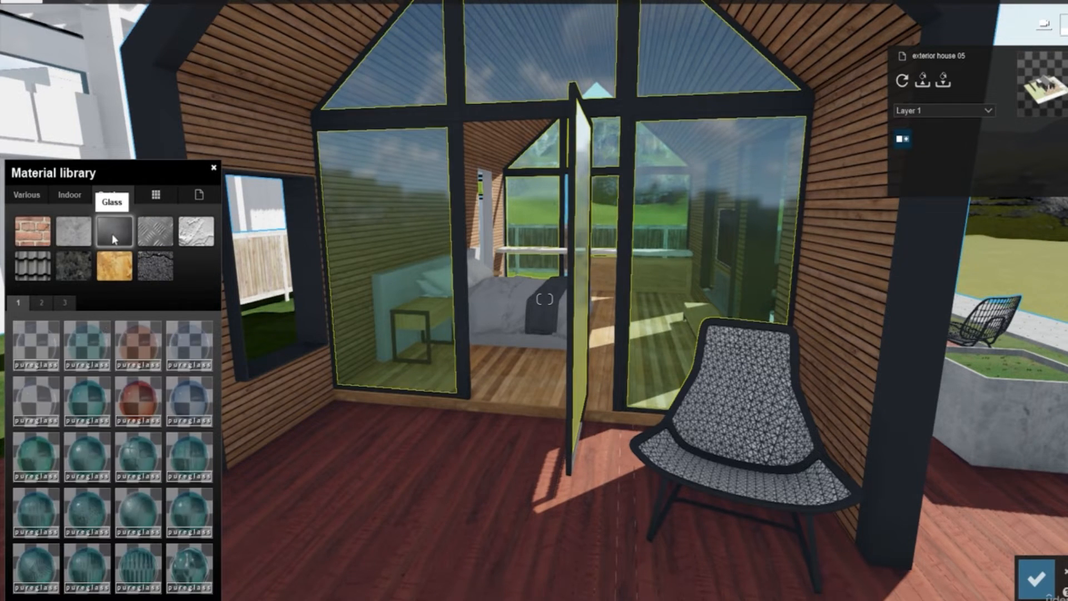
left_click(188, 345)
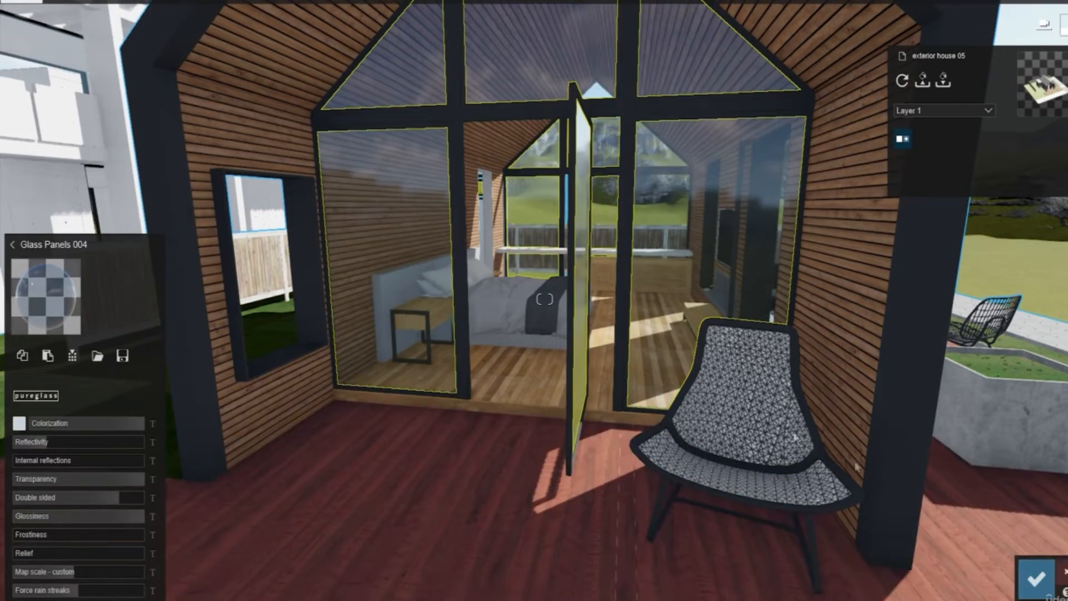
Step: Apply the indoor wood material Polii Wood Flooring 037 3k to the small house's interior floor
left_click(535, 384)
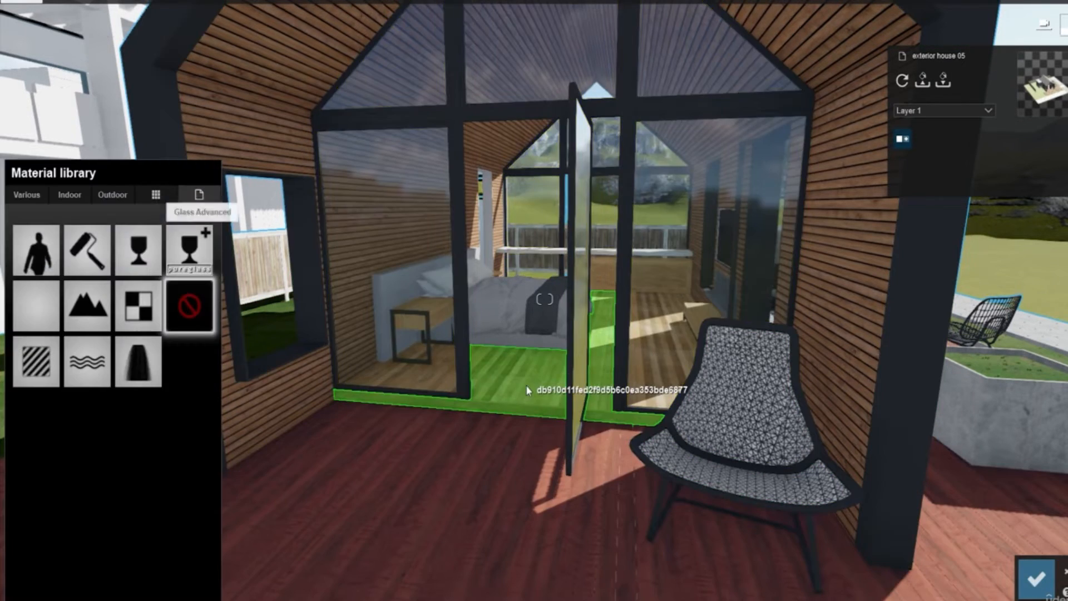
left_click(71, 194)
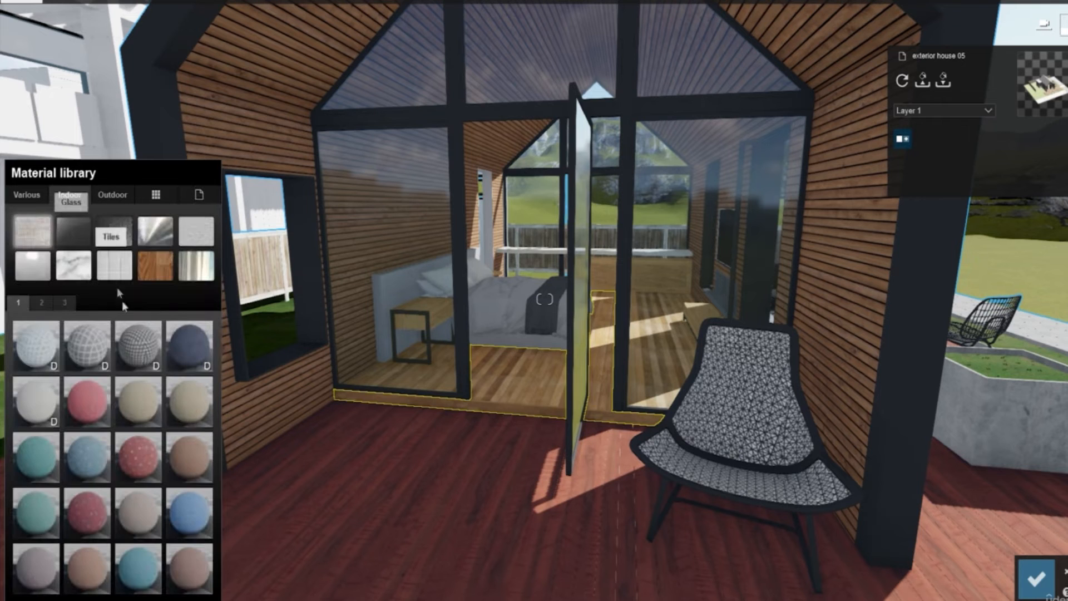
left_click(155, 266)
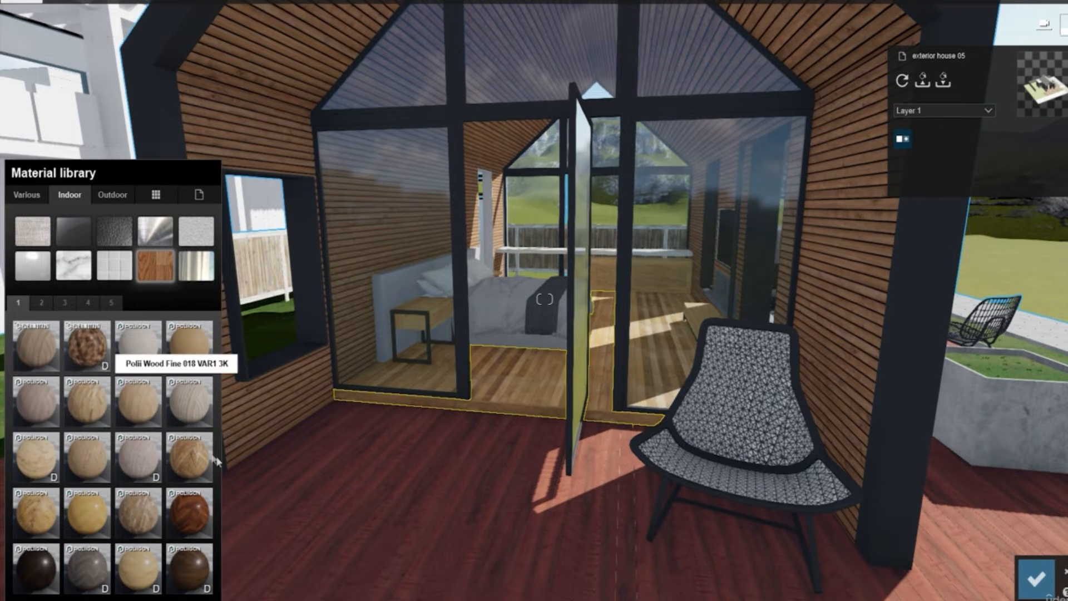
left_click(187, 460)
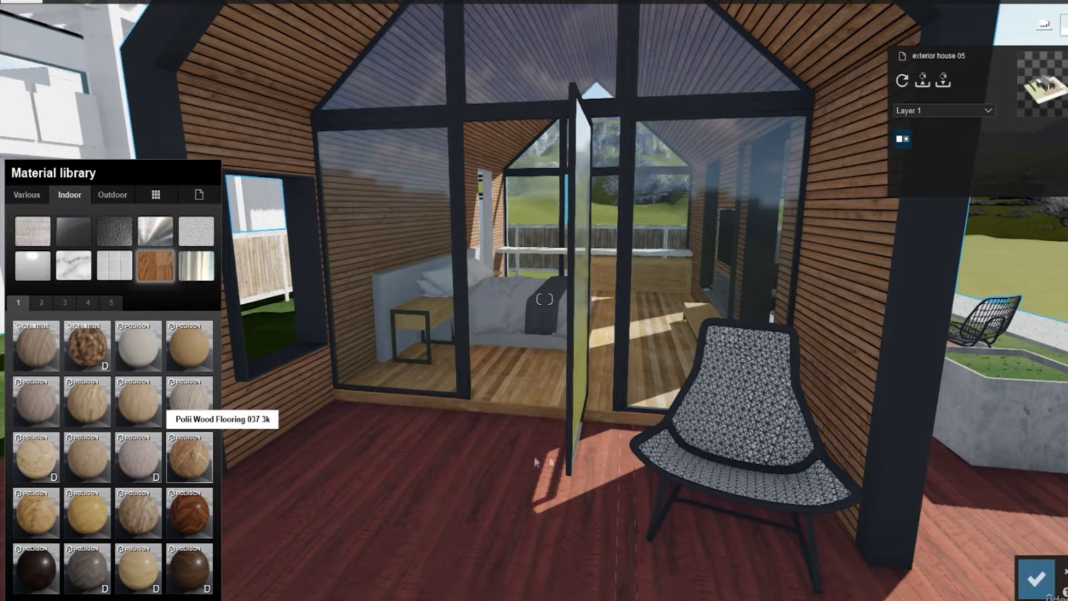
Step: Lower the herringbone floor material's gloss and reflectivity to near the minimum and check the floor up close
key("w")
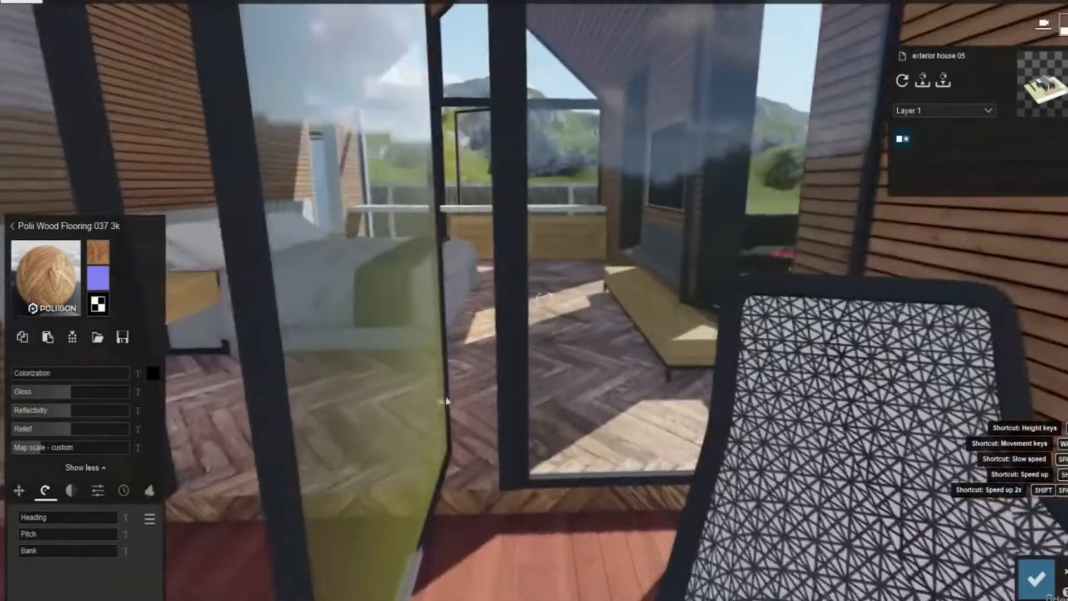
key("w")
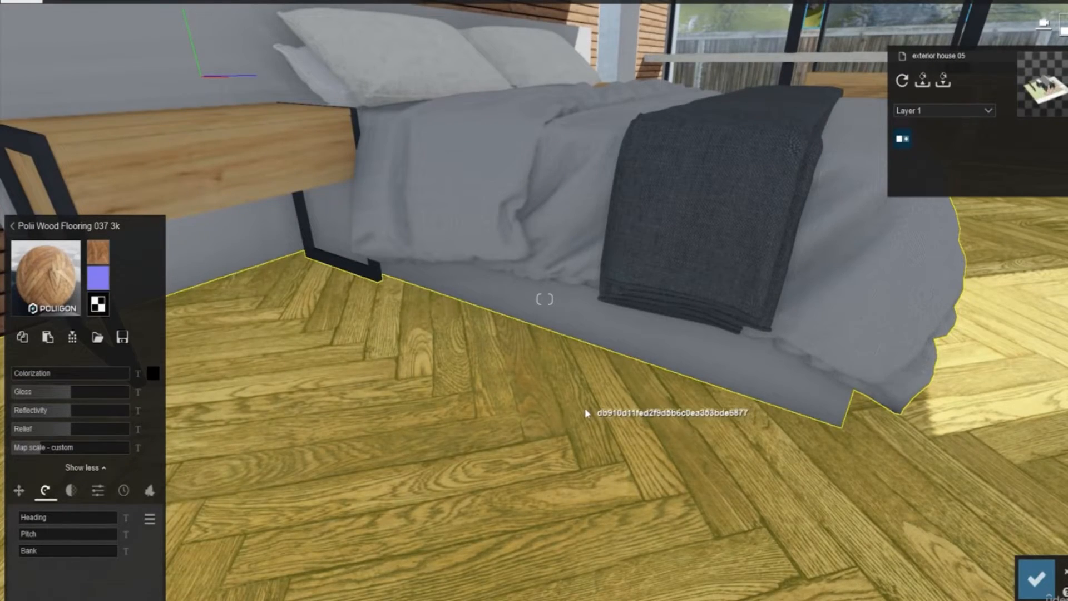
key("s")
right_click_drag(519, 398, 618, 399)
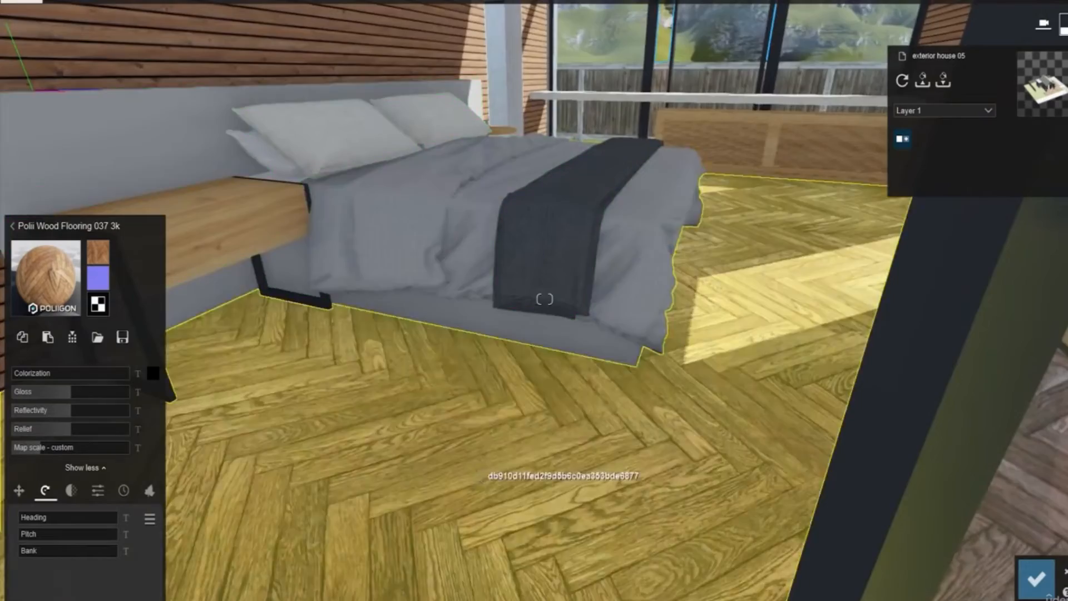
right_click_drag(486, 473, 590, 450)
key("w")
key("s")
right_click_drag(447, 444, 411, 501)
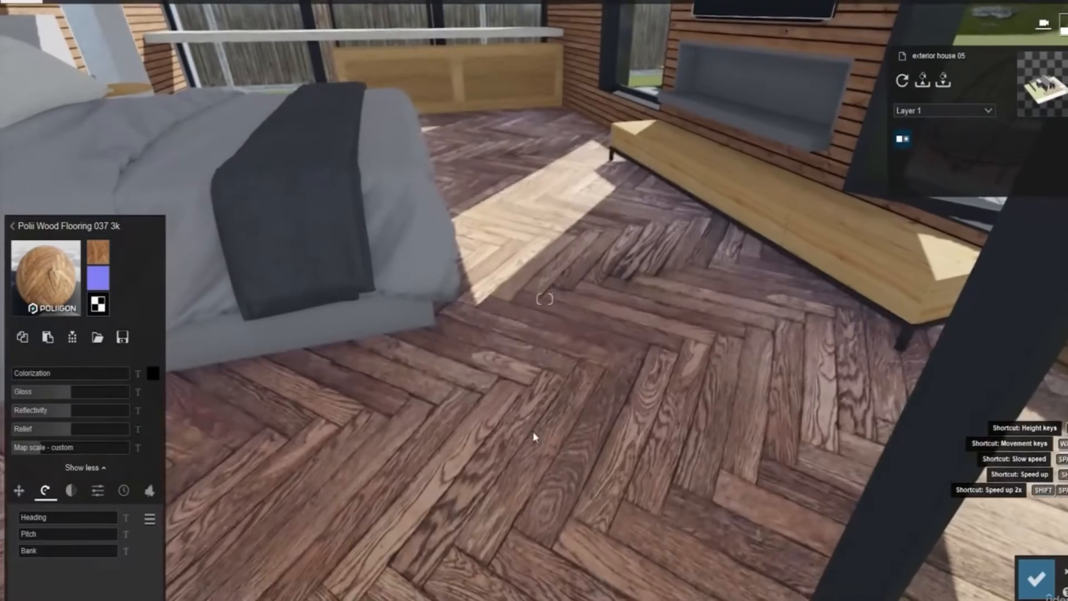
left_click(534, 434)
left_click_drag(29, 412, 24, 417)
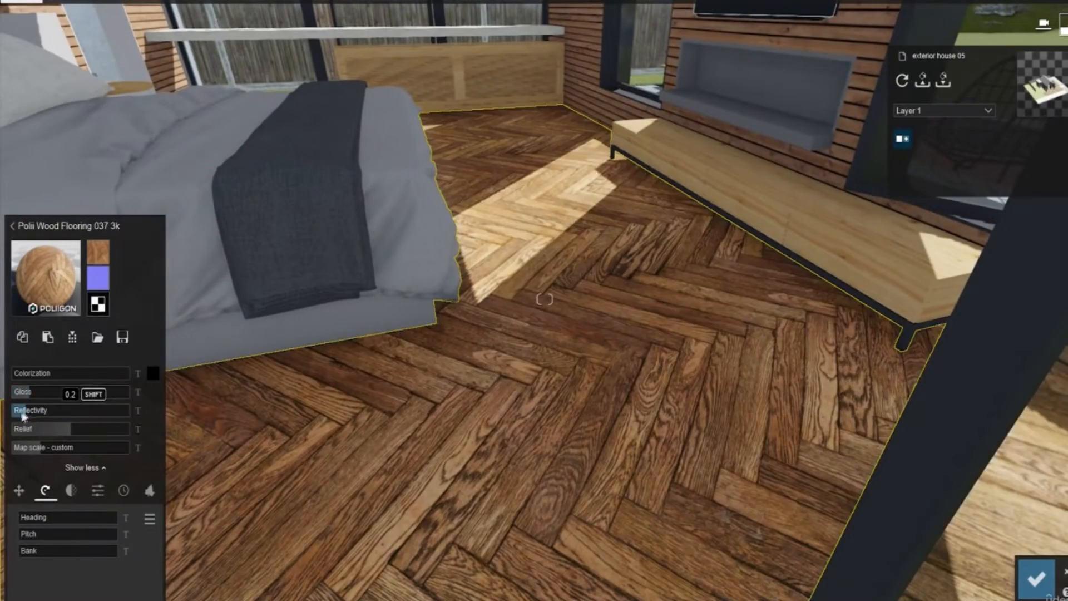
key("s")
right_click_drag(475, 245, 539, 331)
key("w")
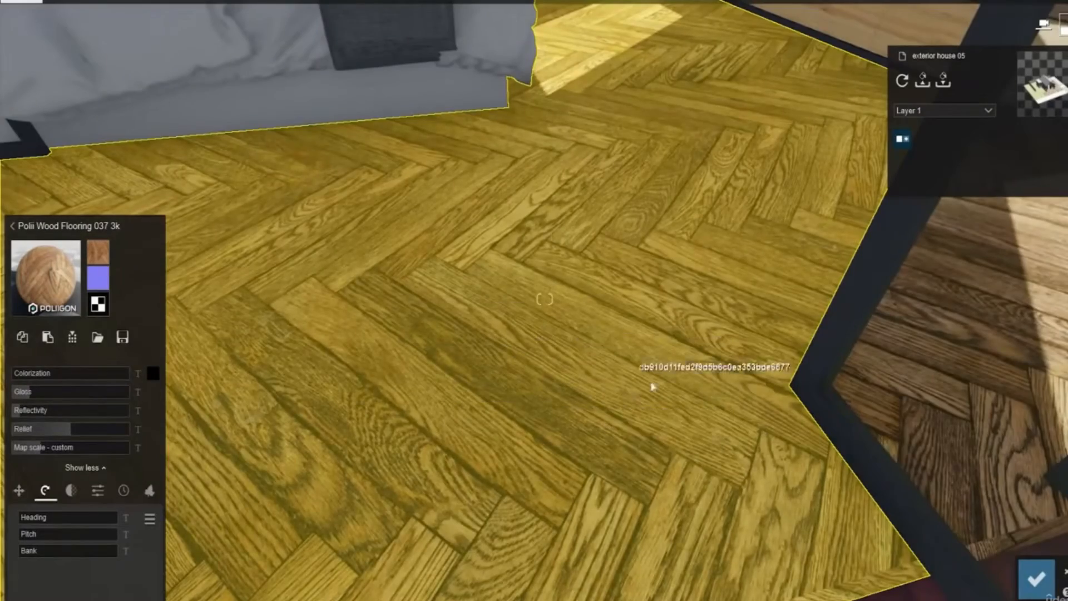
Step: Replace the material of the small house's plain side wall with the outdoor concrete Concrete 018 1024
key("s")
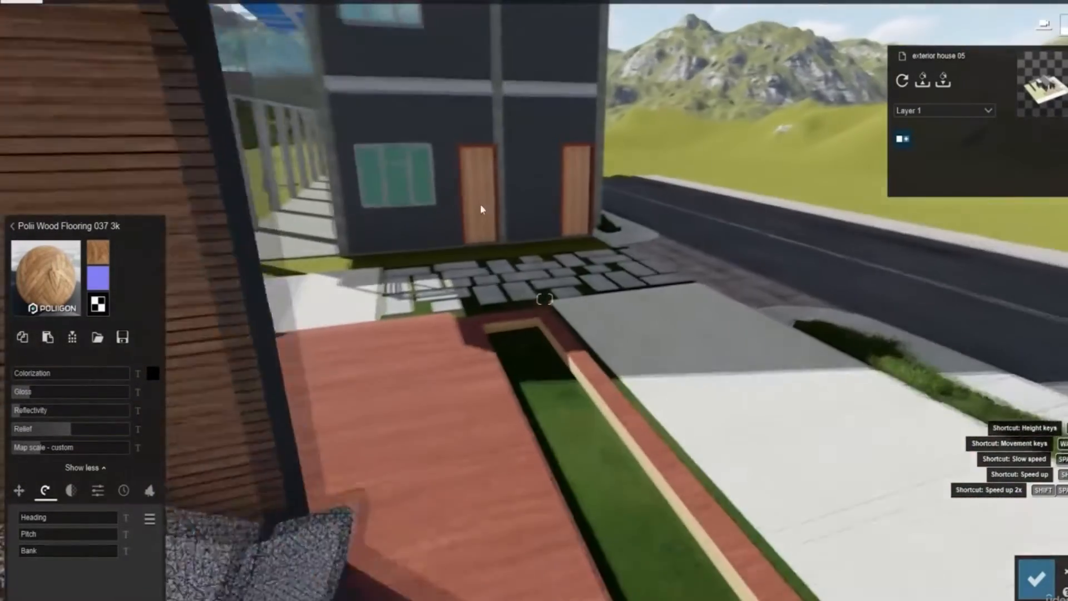
key("w")
right_click_drag(567, 239, 500, 229)
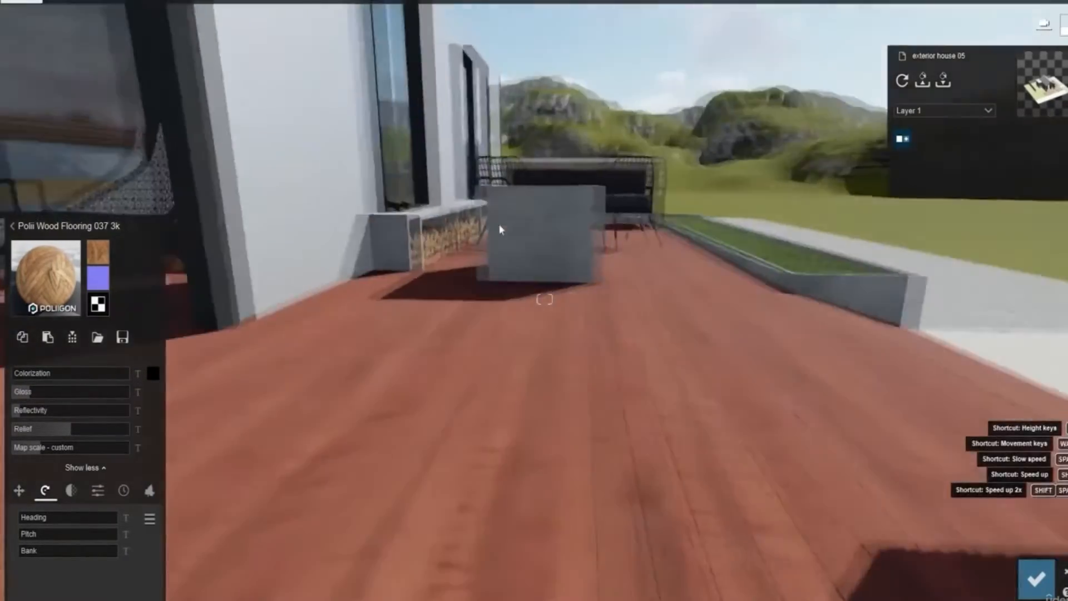
key("s")
right_click_drag(607, 356, 491, 339)
key("w")
key("d")
key("w")
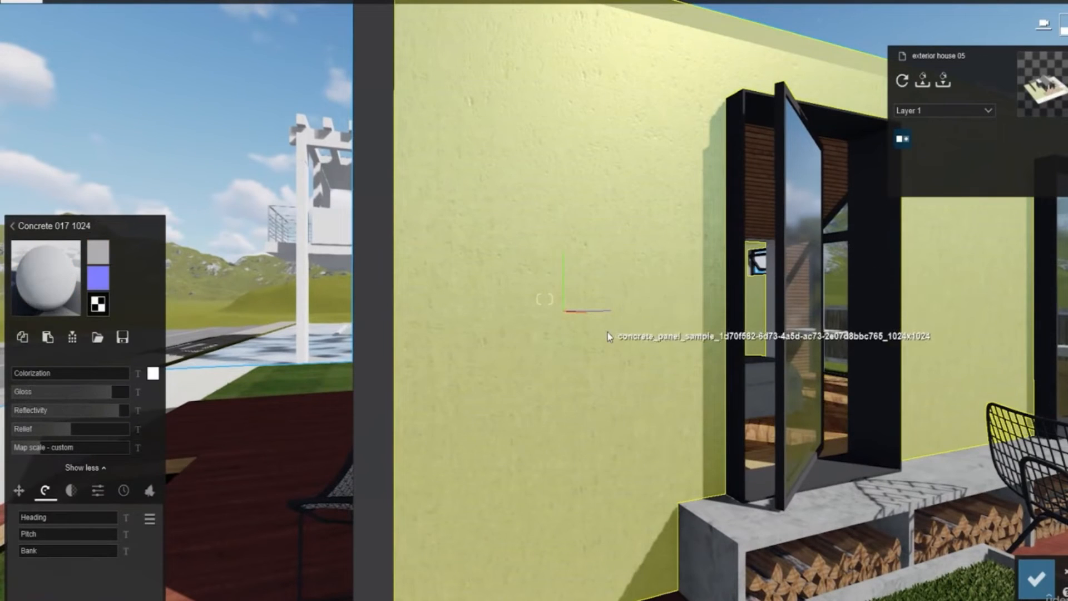
left_click(609, 336)
left_click(13, 226)
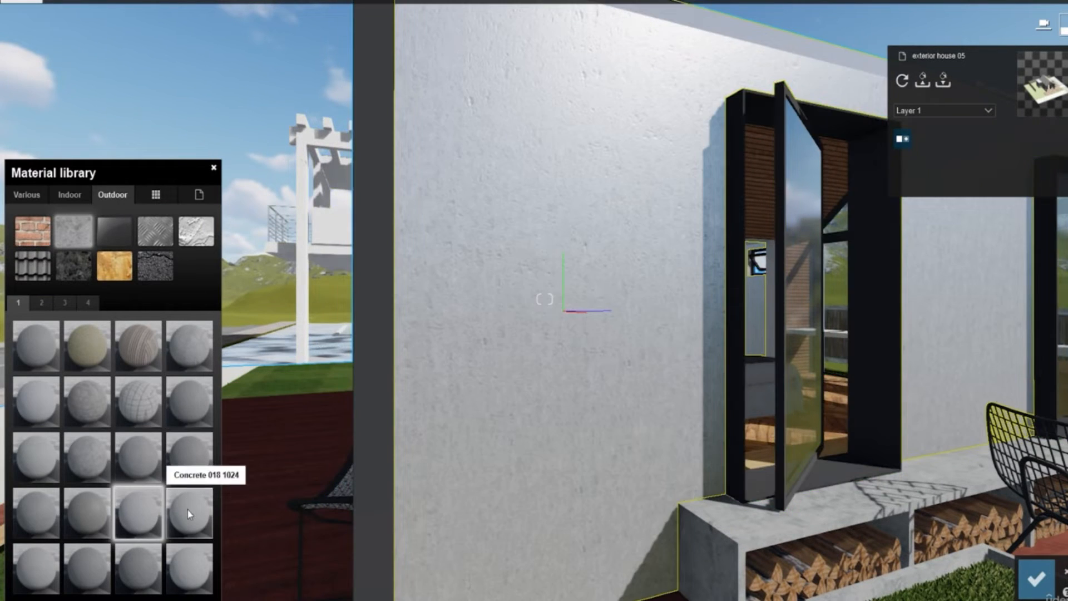
left_click(188, 510)
Step: Minimise the wall concrete's gloss and reflectivity, raise its relief, and colorize it about halfway with a light grey
key("s")
right_click_drag(276, 474, 316, 440)
key("w")
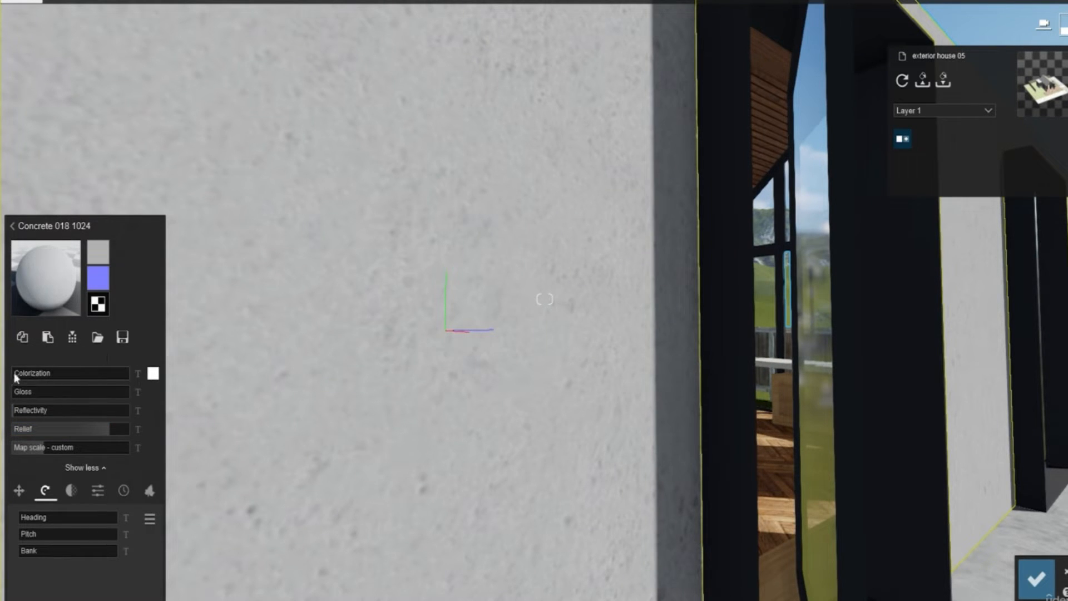
left_click(152, 374)
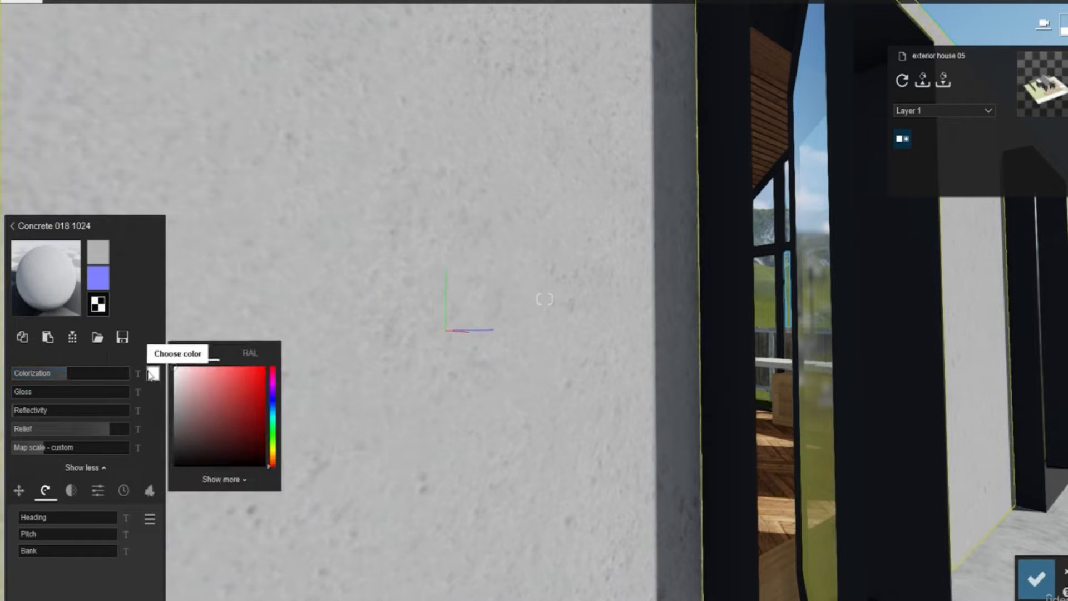
left_click(178, 401)
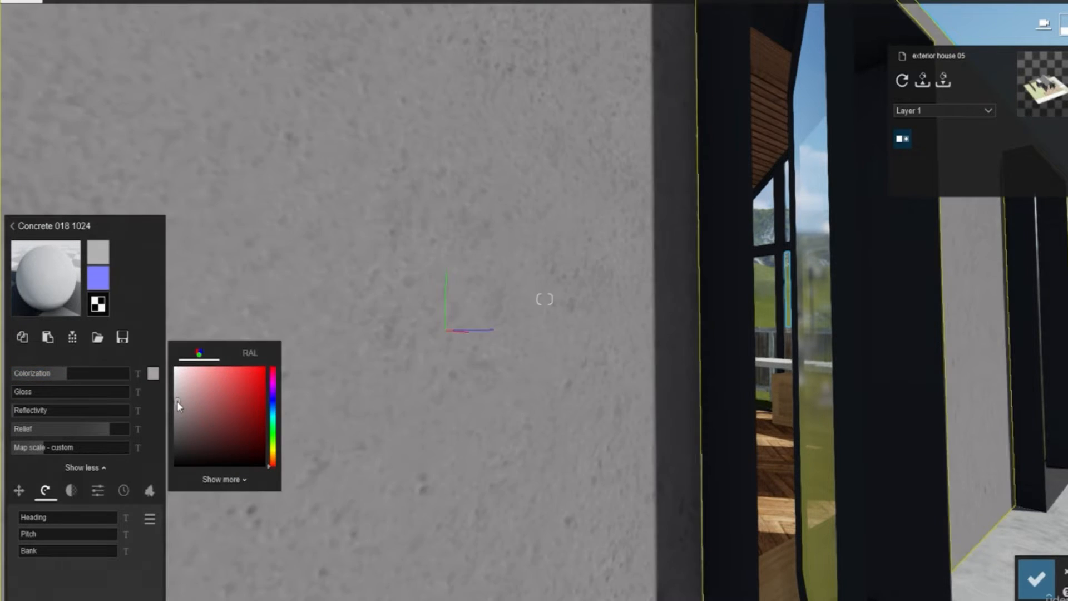
Step: Try the outdoor stone material Evermotion Cobblestone 004 2048 on the plain concrete driveway in front of the timber deck
key("s")
right_click_drag(544, 299, 629, 334)
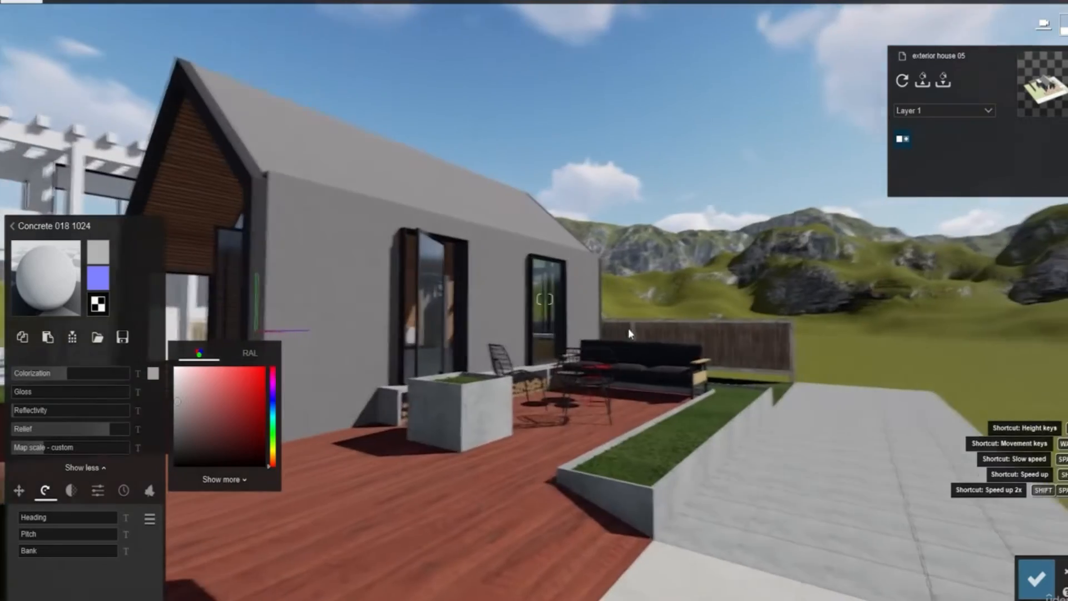
key("s")
right_click_drag(654, 381, 902, 167)
key("w")
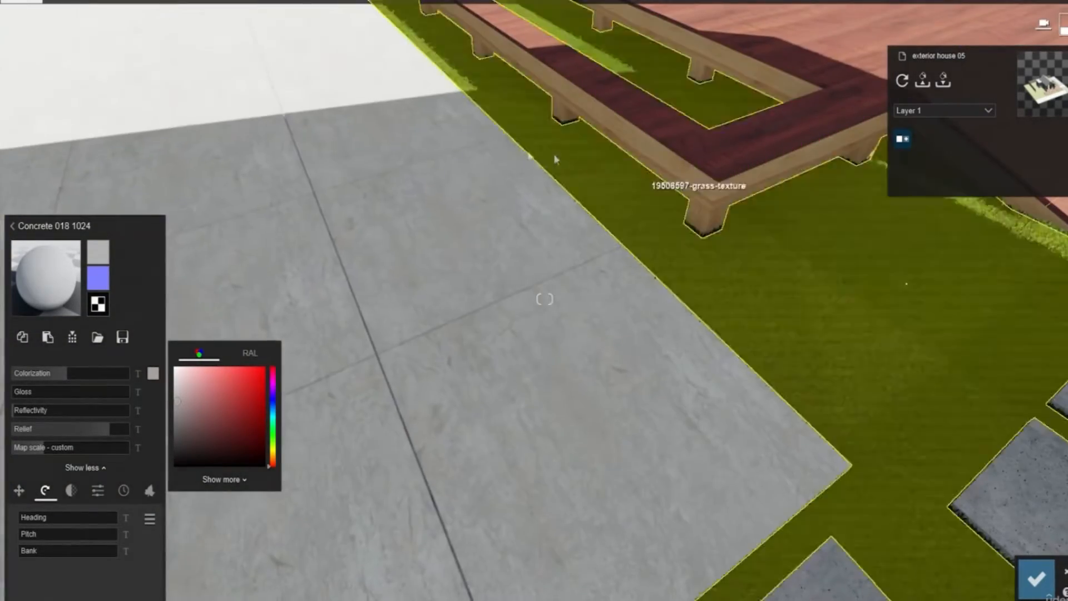
left_click(393, 182)
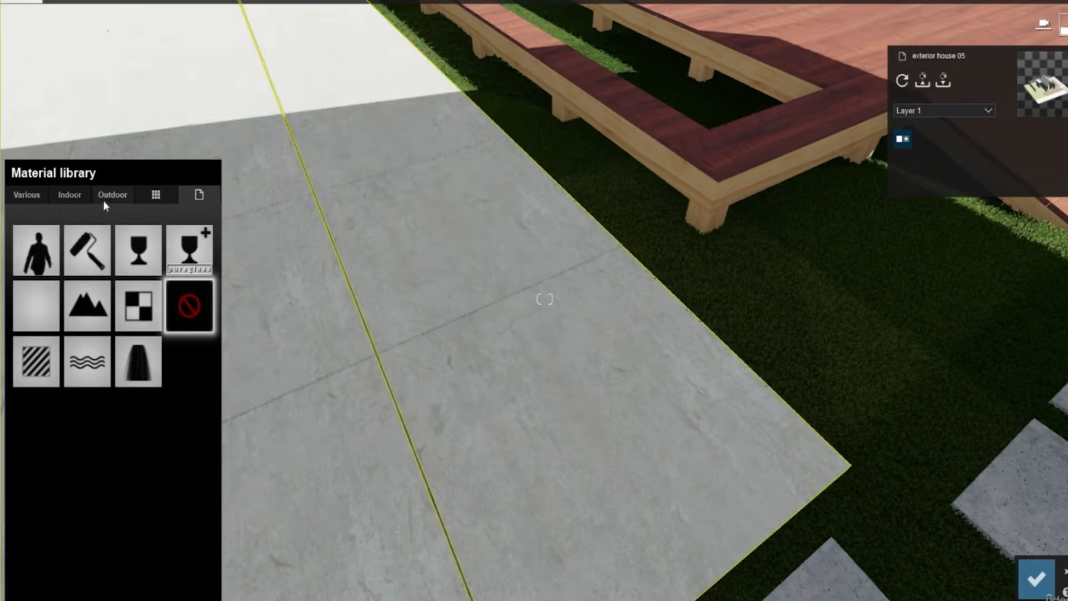
left_click(104, 195)
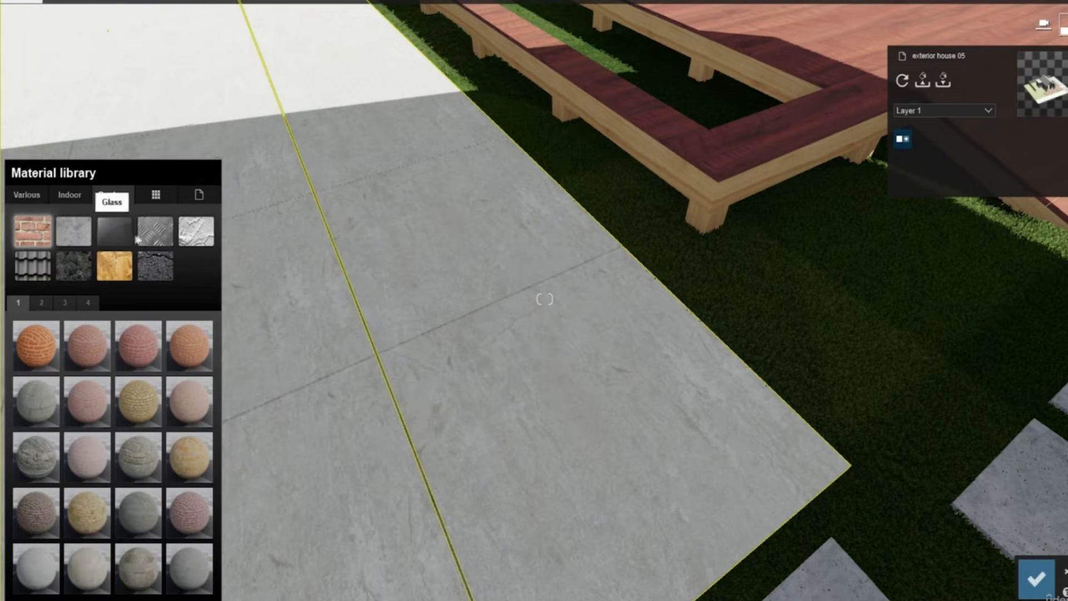
left_click(77, 272)
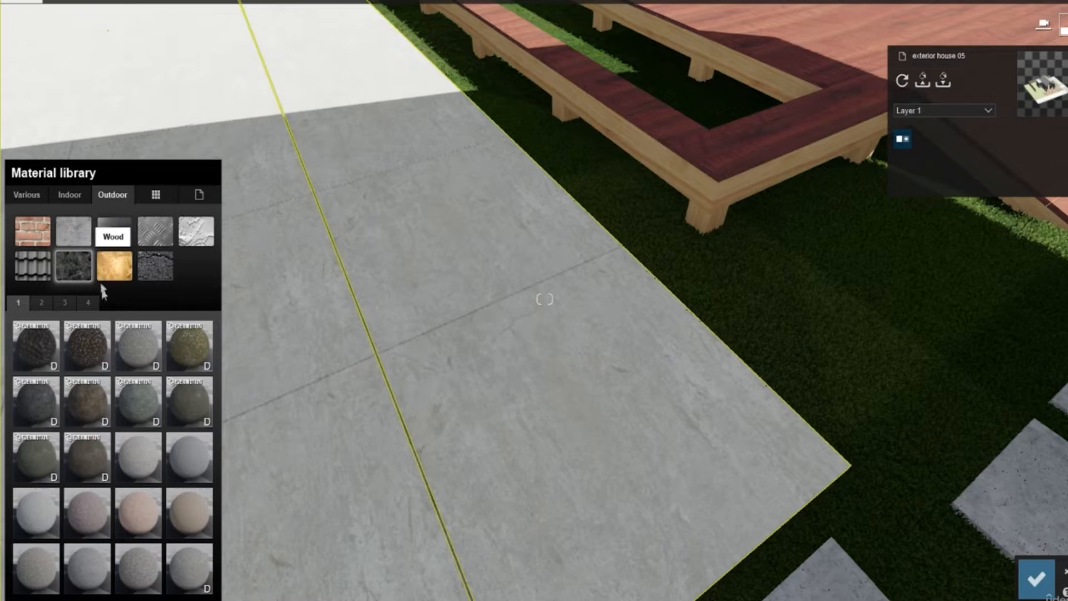
left_click(195, 354)
right_click_drag(446, 105, 544, 345)
key("a")
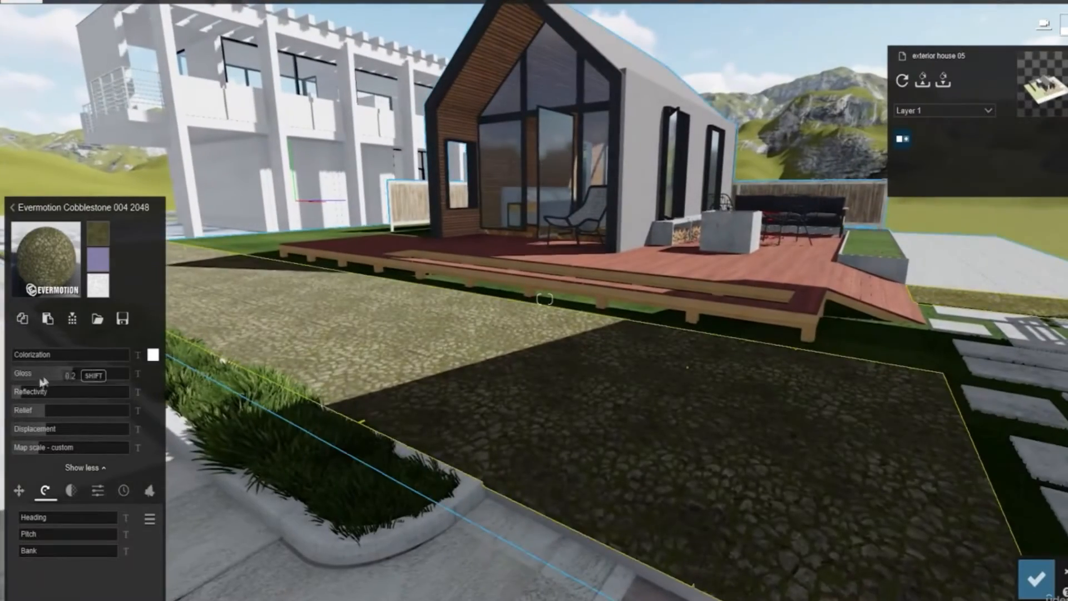
Step: Colorize the driveway's cobblestone about halfway with white, set its gloss to about half, and check it from the street
left_click(74, 356)
key("s")
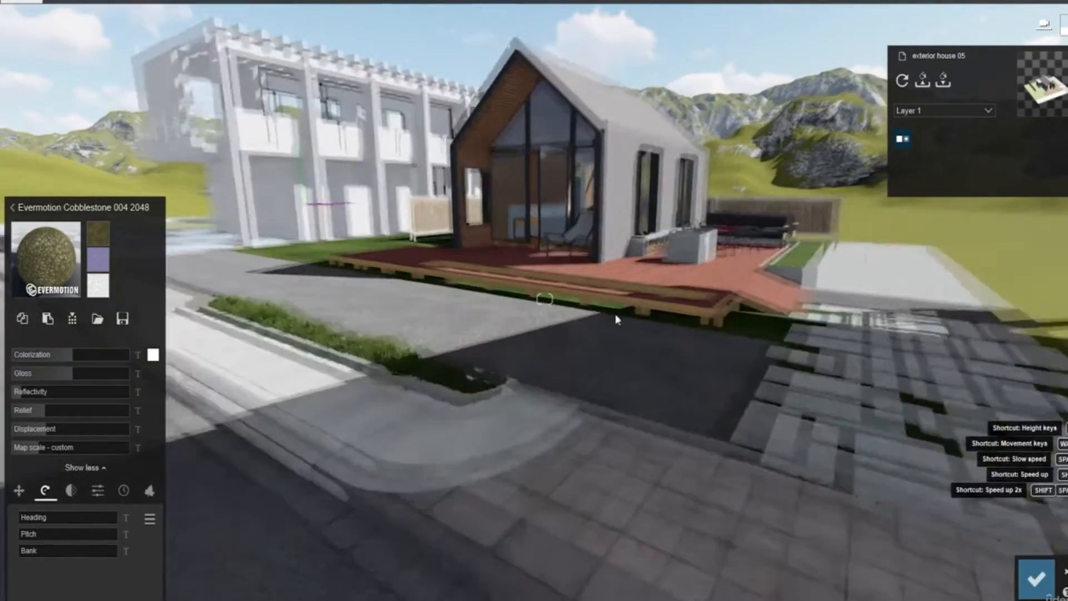
key("w")
right_click_drag(598, 358, 622, 385)
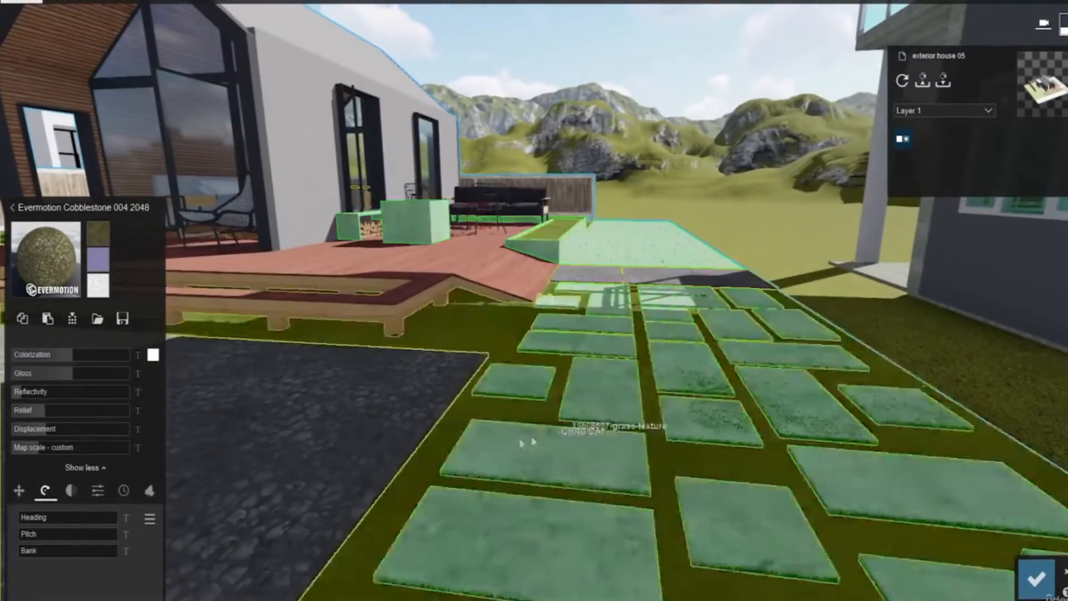
Step: Try a light grey rectangular paver from the outdoor stone materials on the driveway
left_click(14, 208)
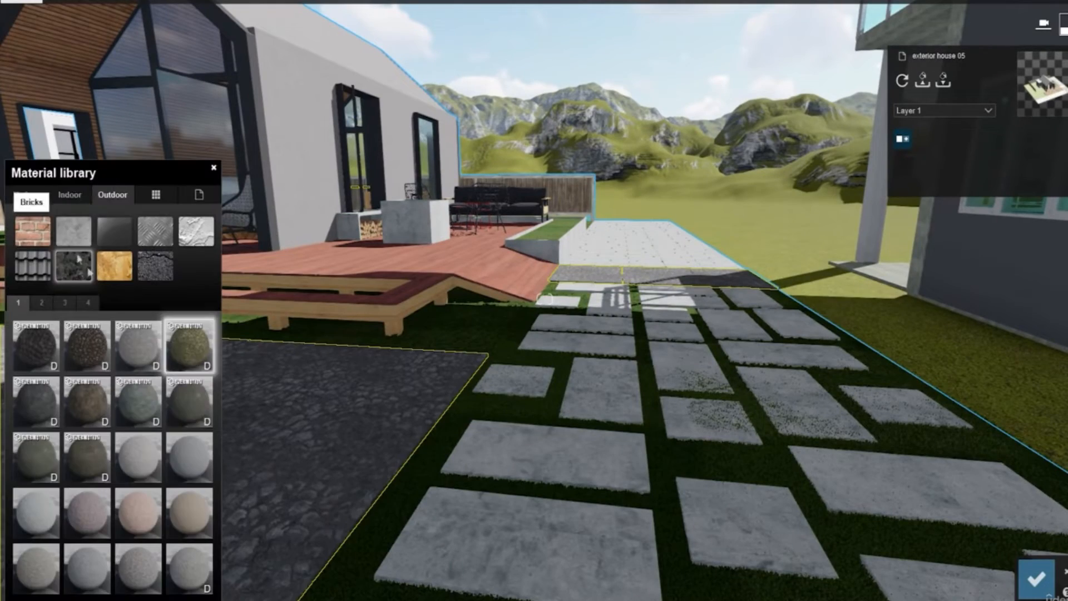
left_click(147, 468)
key("s")
right_click_drag(503, 460, 443, 384)
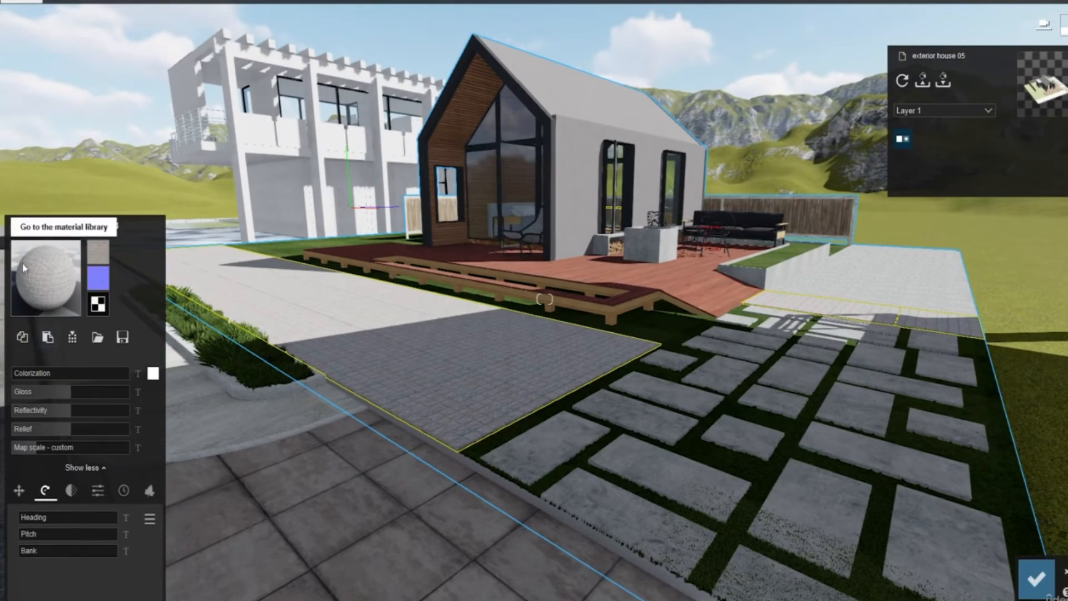
Step: Replace the driveway's material with the outdoor stone Pavement Stone 011 2048
left_click(13, 226)
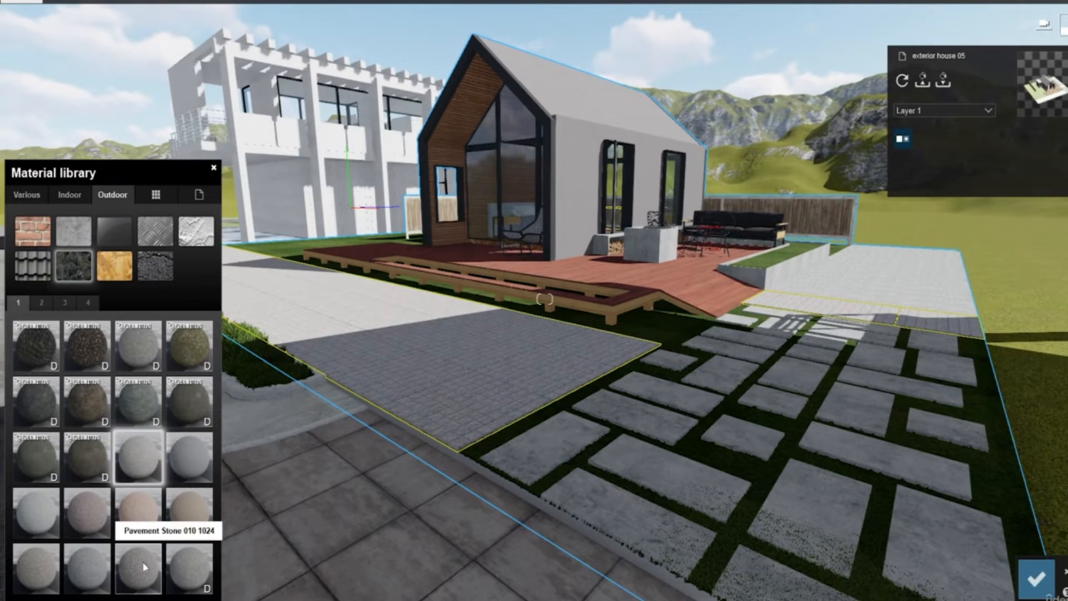
left_click(192, 564)
key("w")
right_click_drag(443, 415, 497, 387)
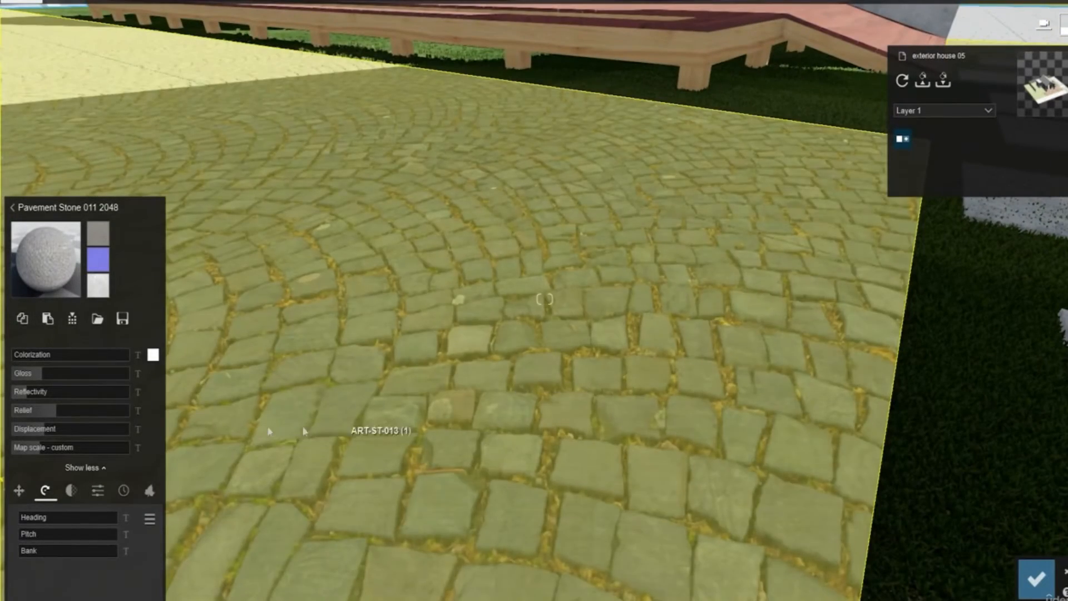
Step: Set the displacement of the driveway's pavement stone to 0.5
left_click_drag(46, 429, 128, 452)
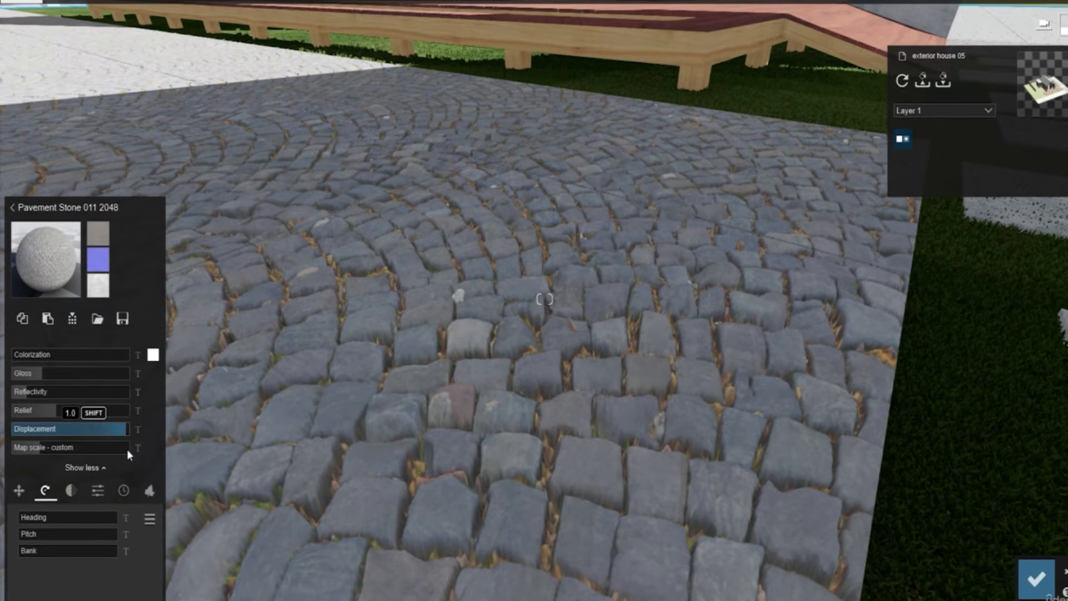
left_click_drag(127, 449, 96, 450)
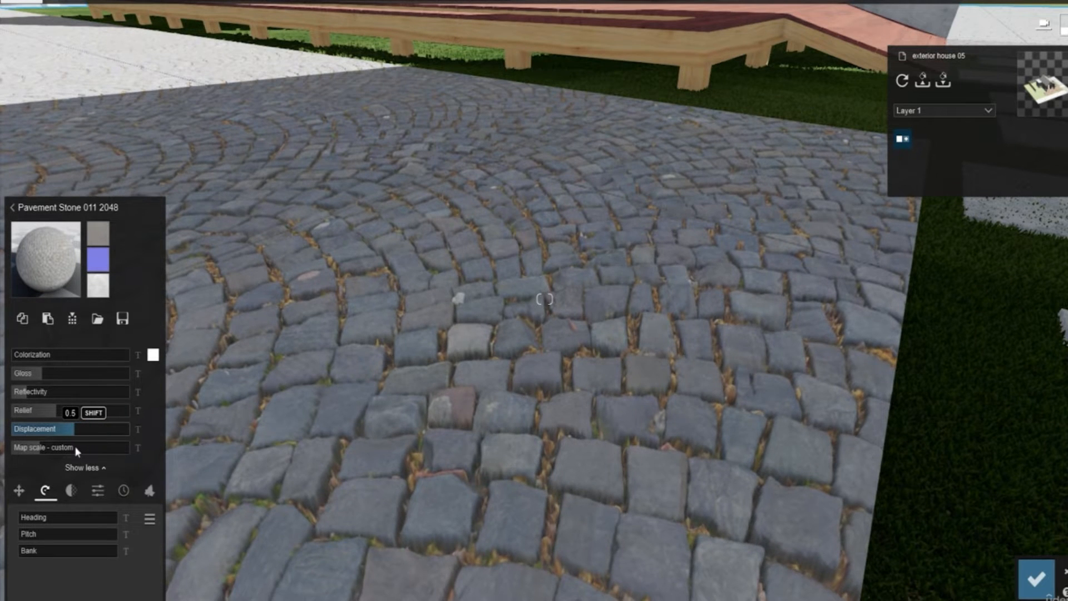
scroll(580, 82, "down", 6)
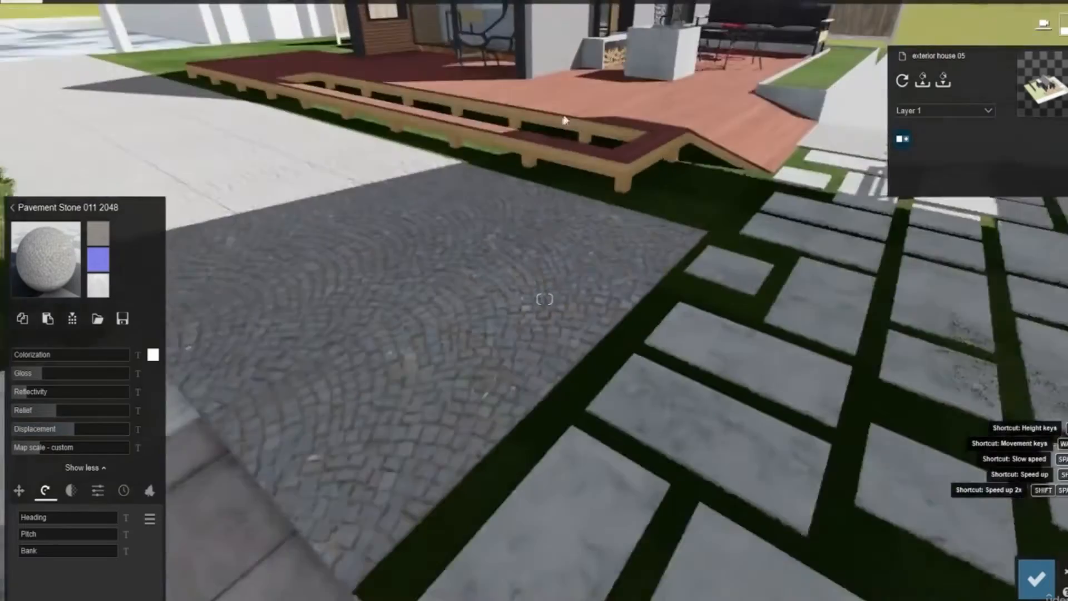
scroll(666, 254, "up", 8)
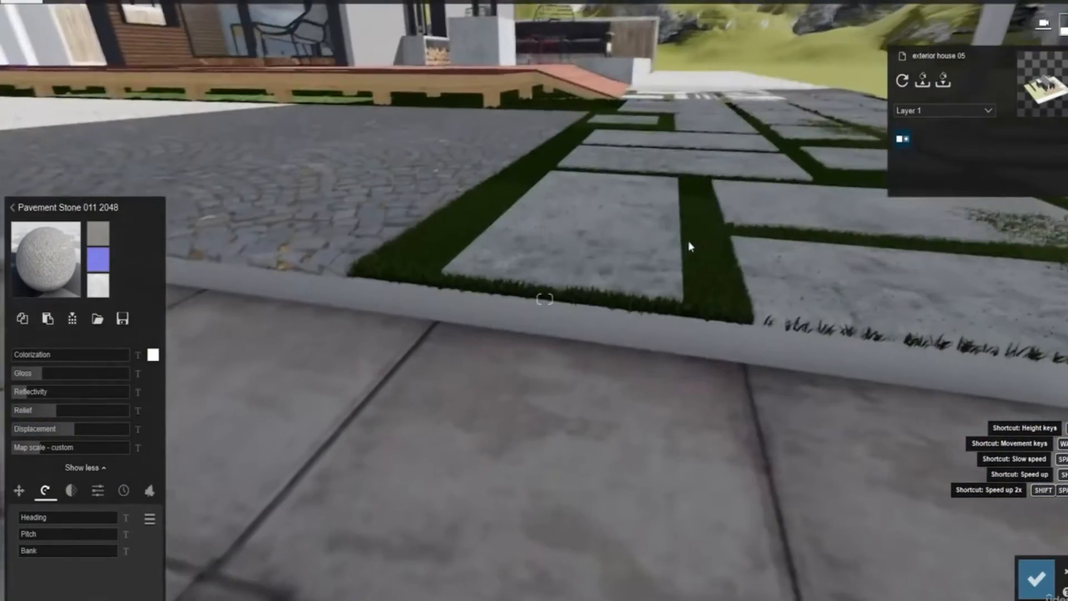
Step: Examine the cobbled driveway, stepping slabs and small house from several viewpoints along the street
right_click_drag(688, 241, 649, 368)
key("w")
key("w")
key("s")
key("w")
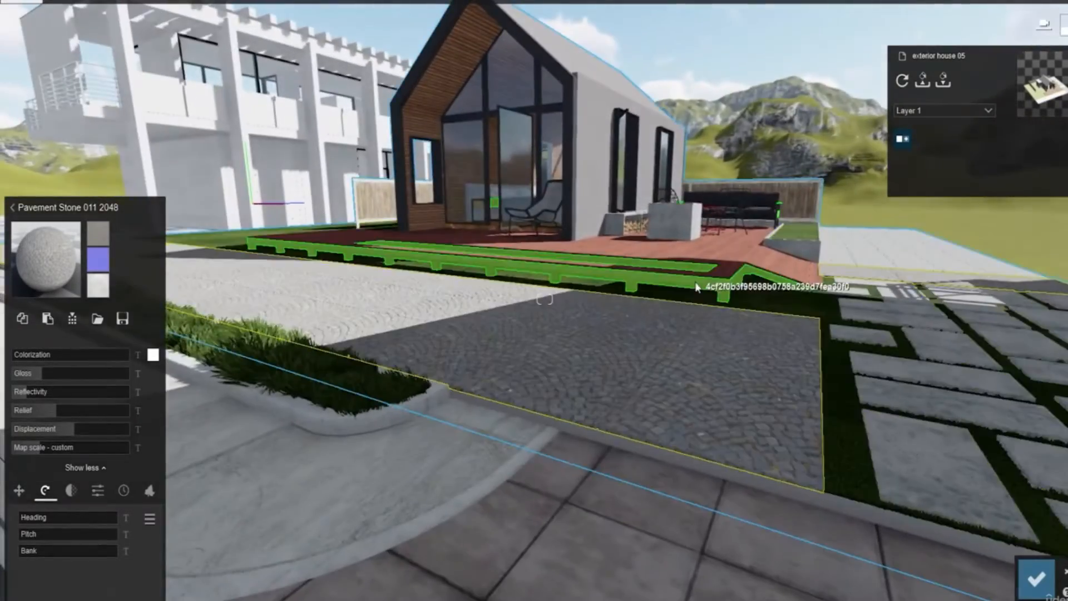
key("s")
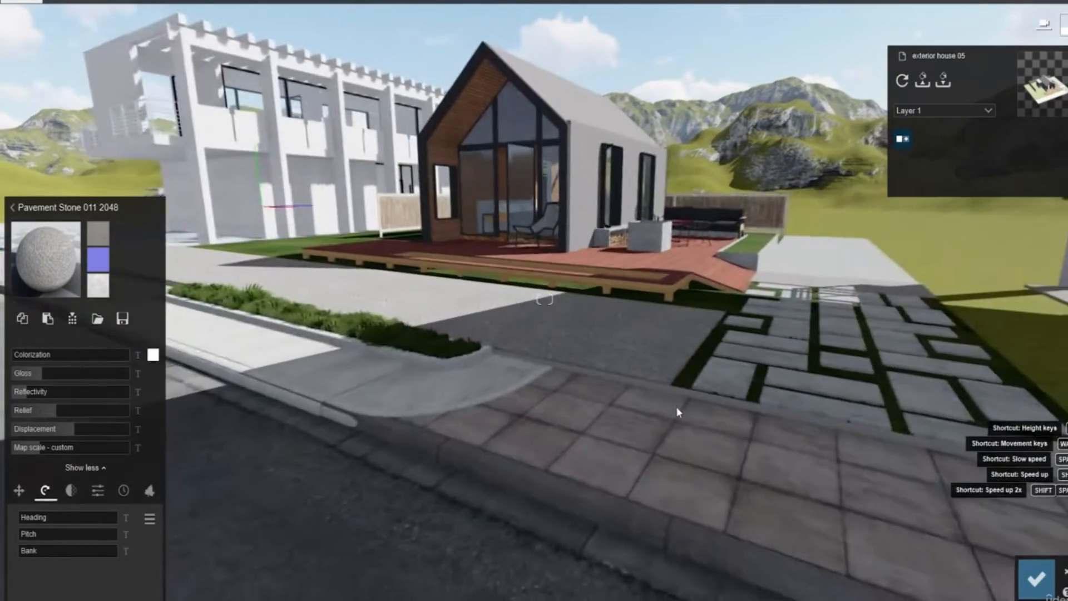
key("w")
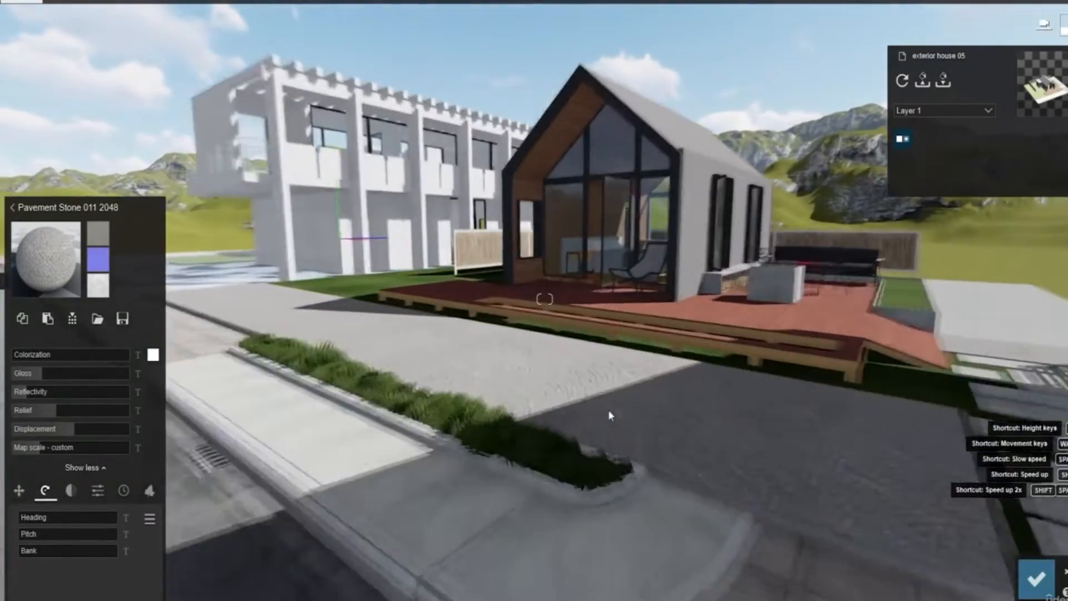
key("s")
right_click_drag(609, 414, 459, 374)
key("w")
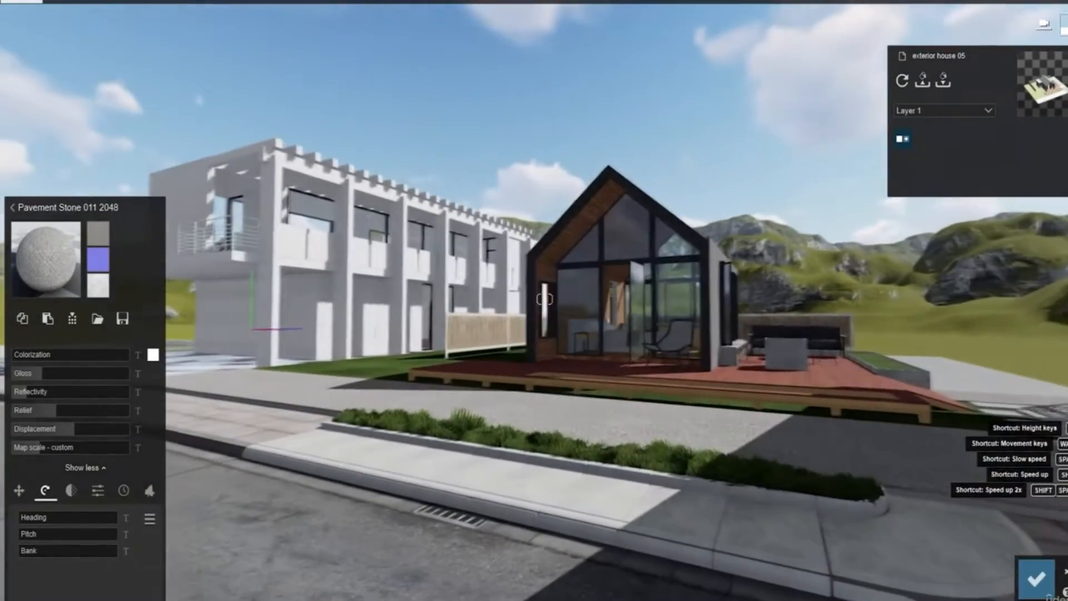
Step: Apply the indoor fabric material Carpet 001 2048 to the duvet on the bed inside the small house
key("w")
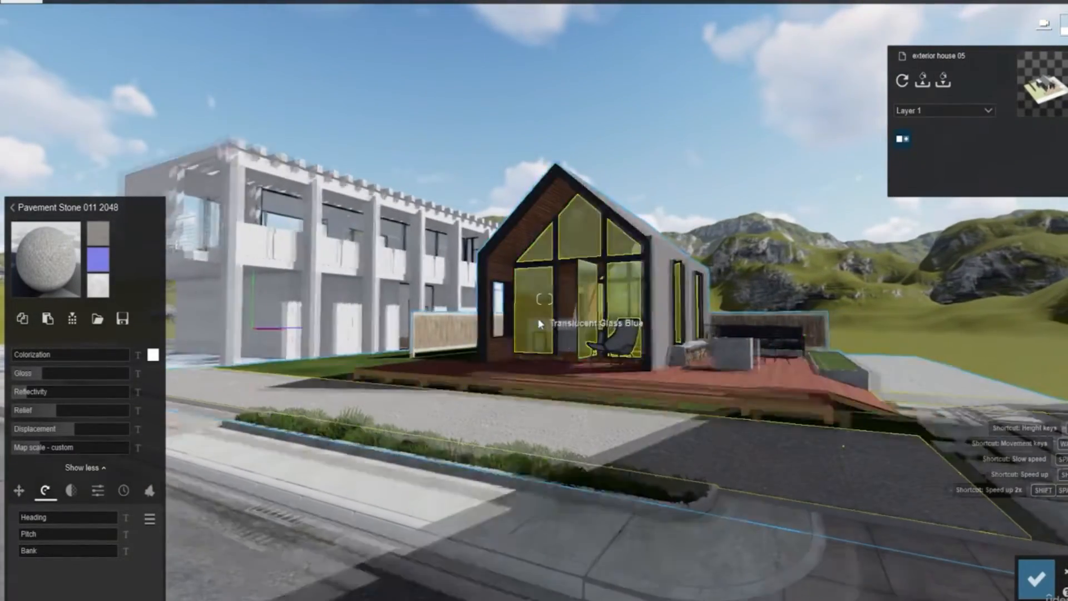
key("w")
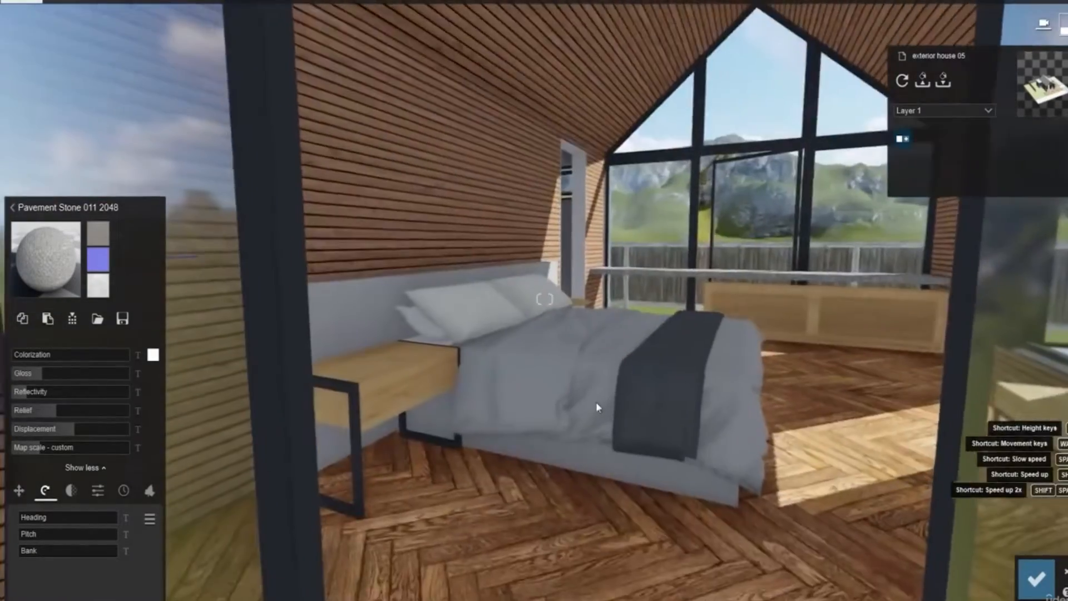
key("w")
right_click_drag(606, 344, 638, 279)
left_click(646, 268)
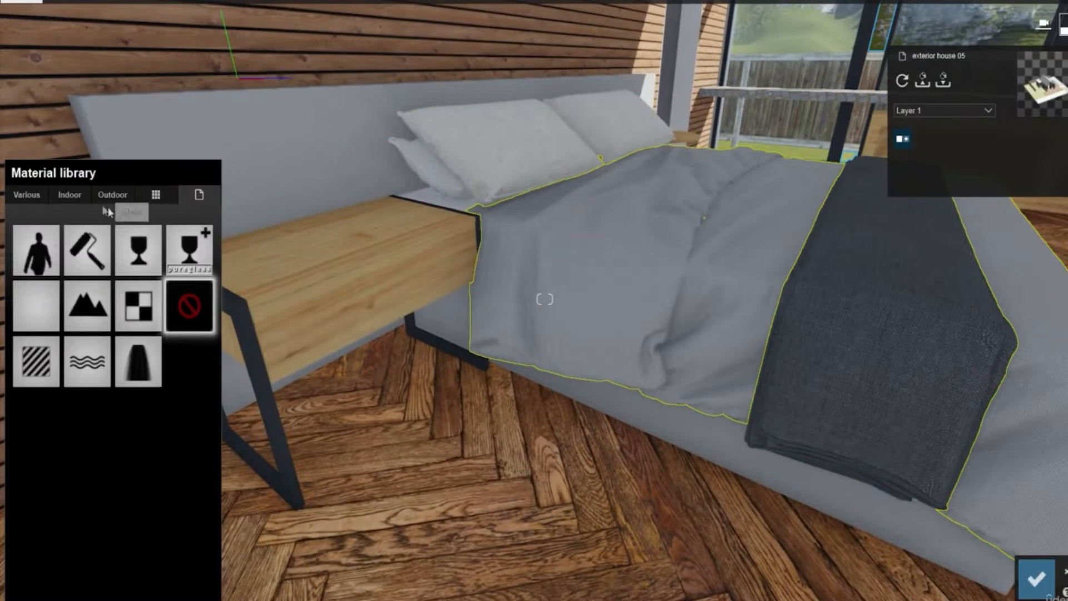
left_click(71, 194)
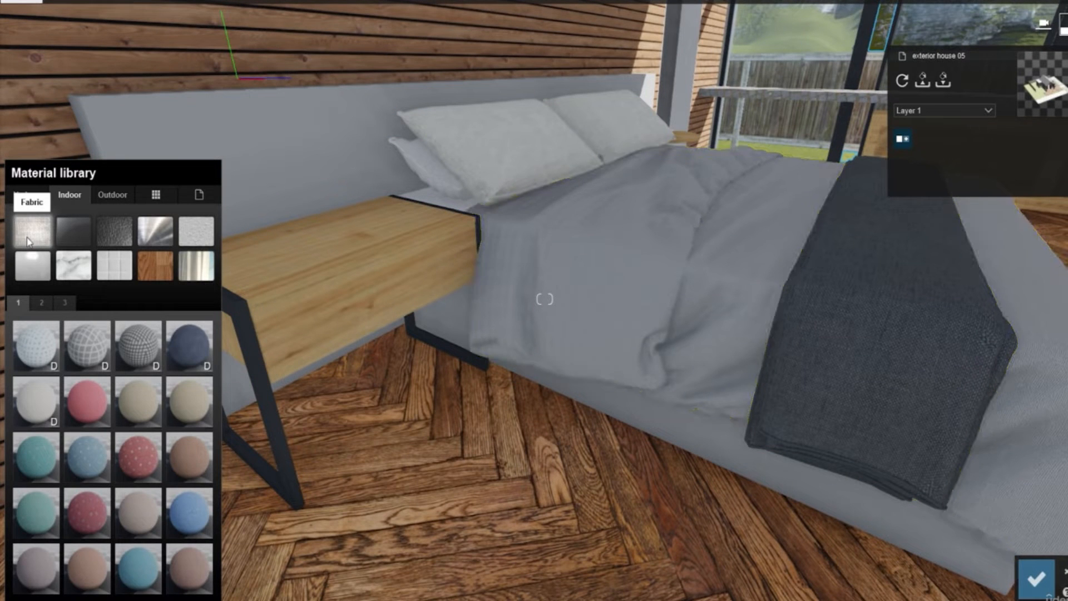
left_click(38, 366)
Step: Set the duvet fabric's displacement to 0.0 and rotate its texture heading to 47°
key("w")
right_click_drag(465, 343, 477, 343)
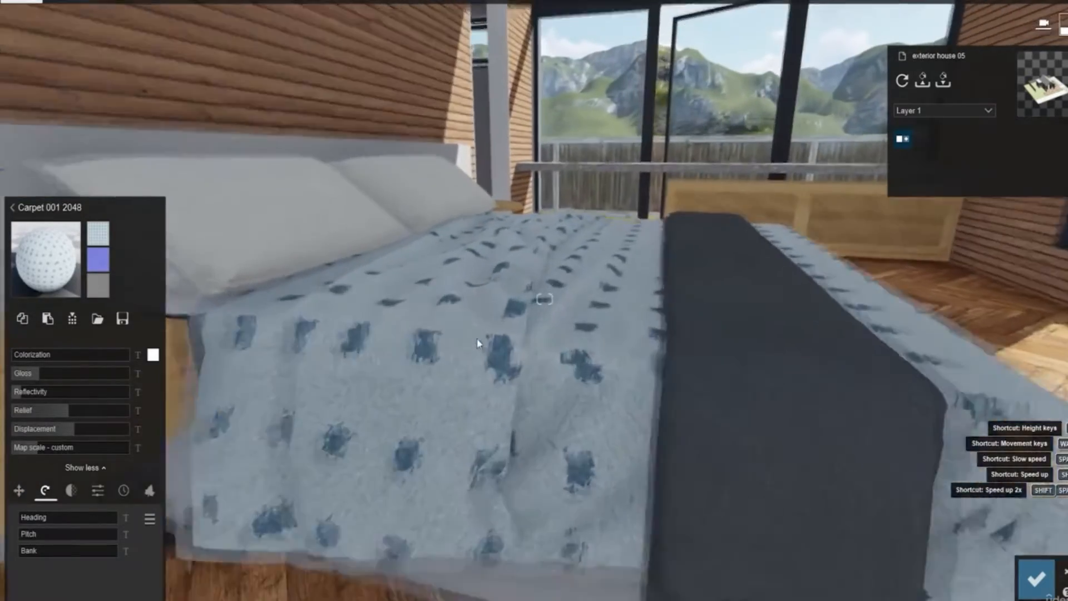
key("w")
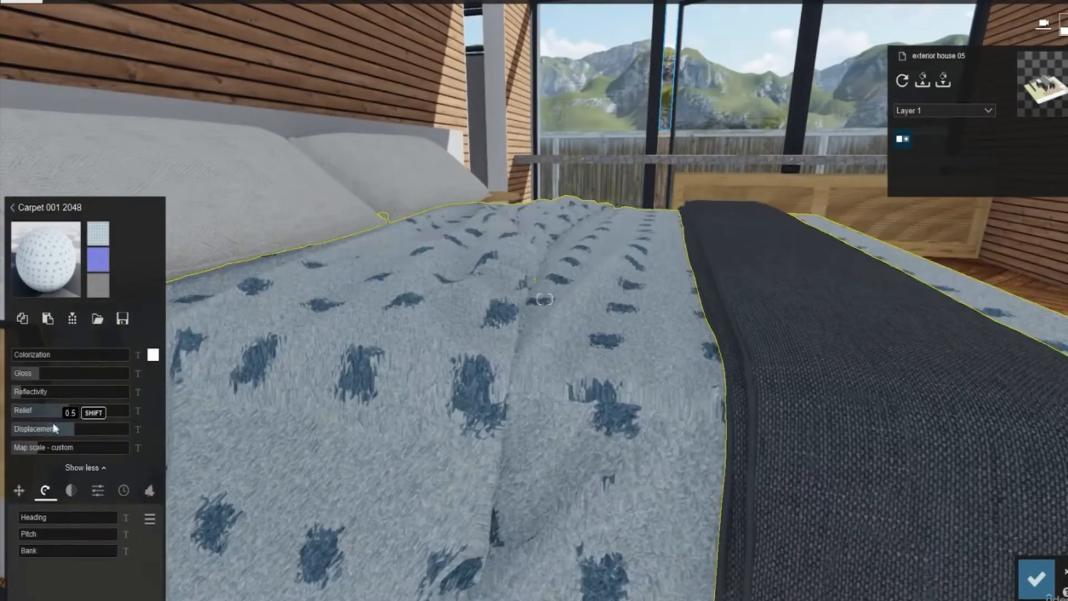
left_click_drag(52, 429, 1, 438)
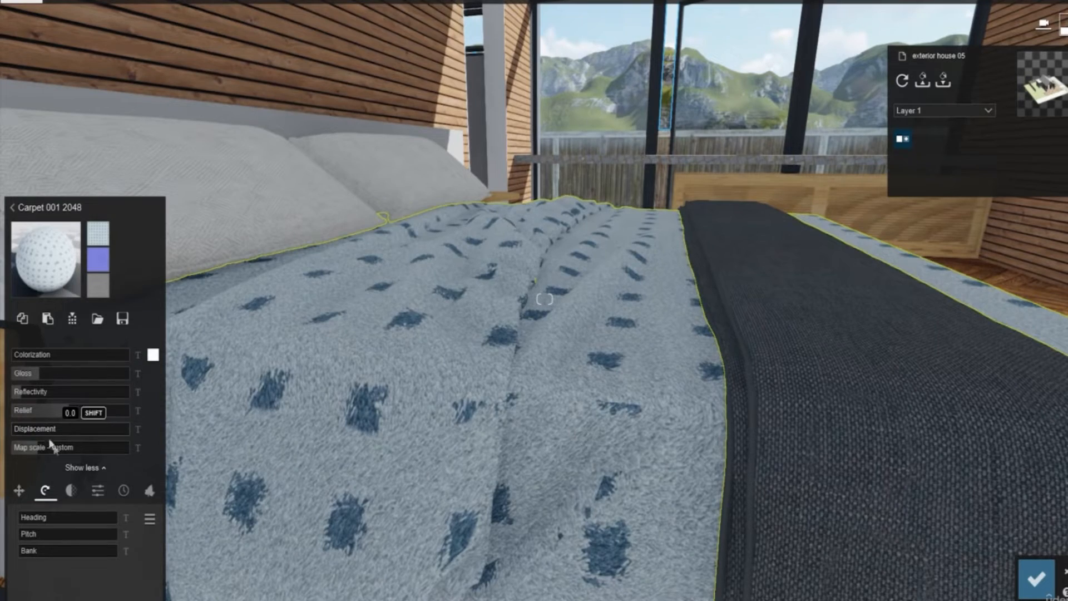
left_click_drag(23, 518, 32, 519)
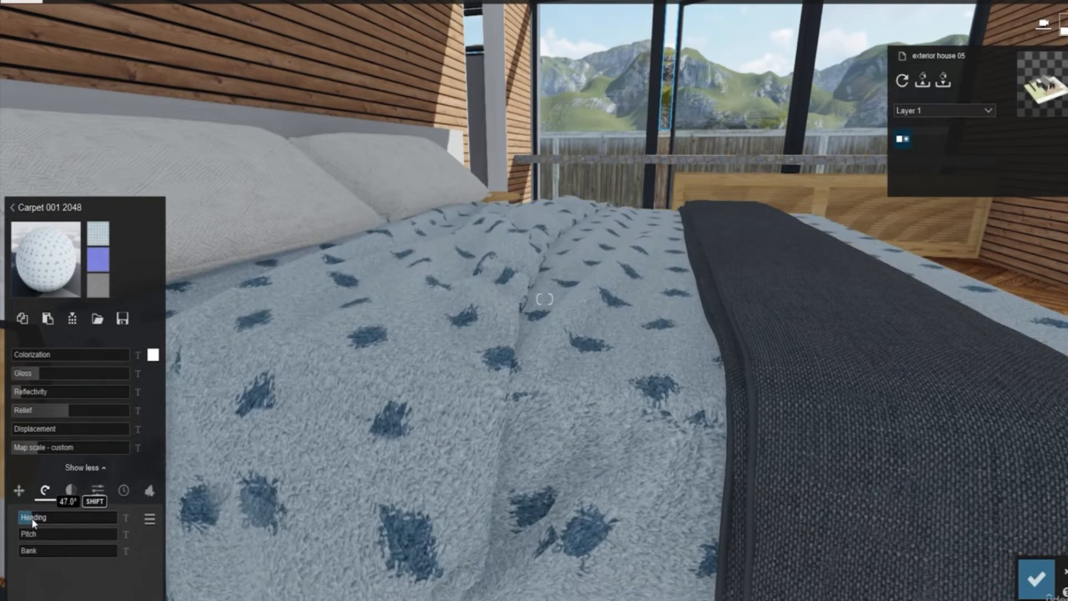
key("s")
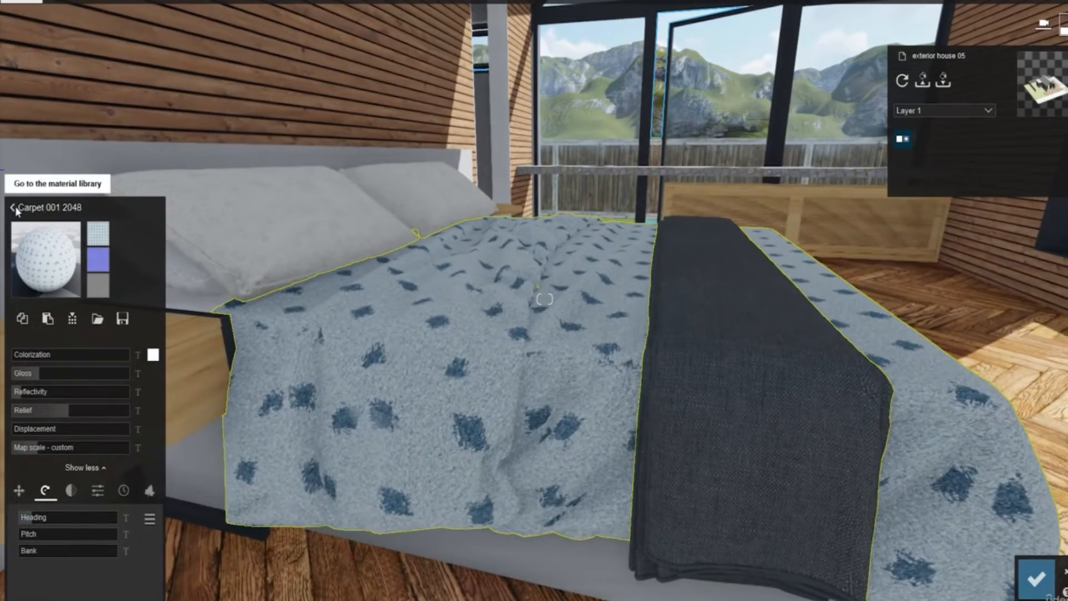
Step: Apply the indoor fabric Polii Fabric SuedePatchy 001 2K to the front pillows on the bed
left_click(12, 208)
left_click(291, 243)
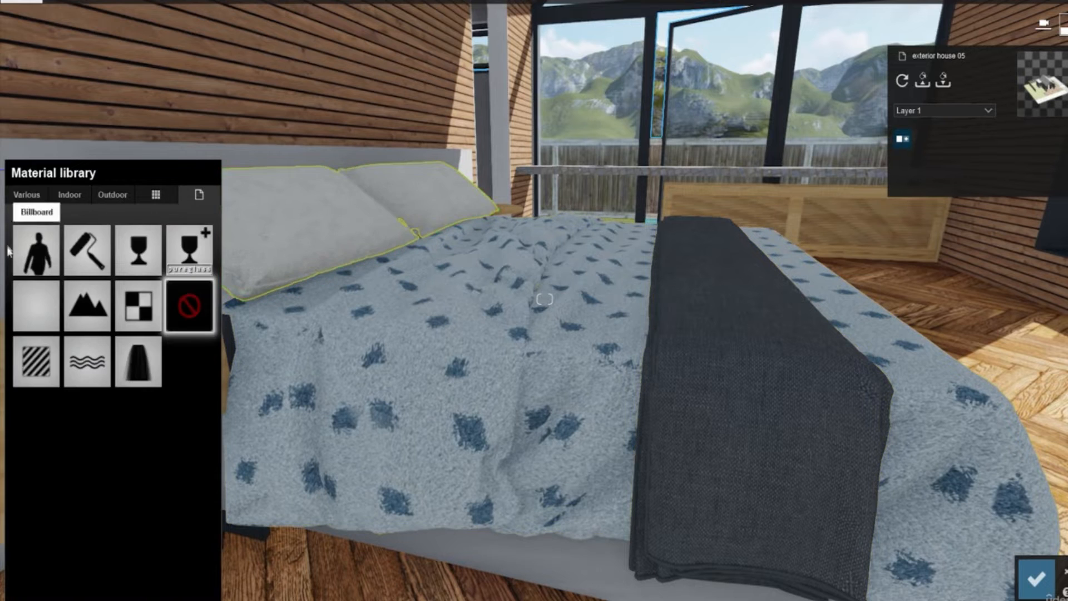
left_click(70, 196)
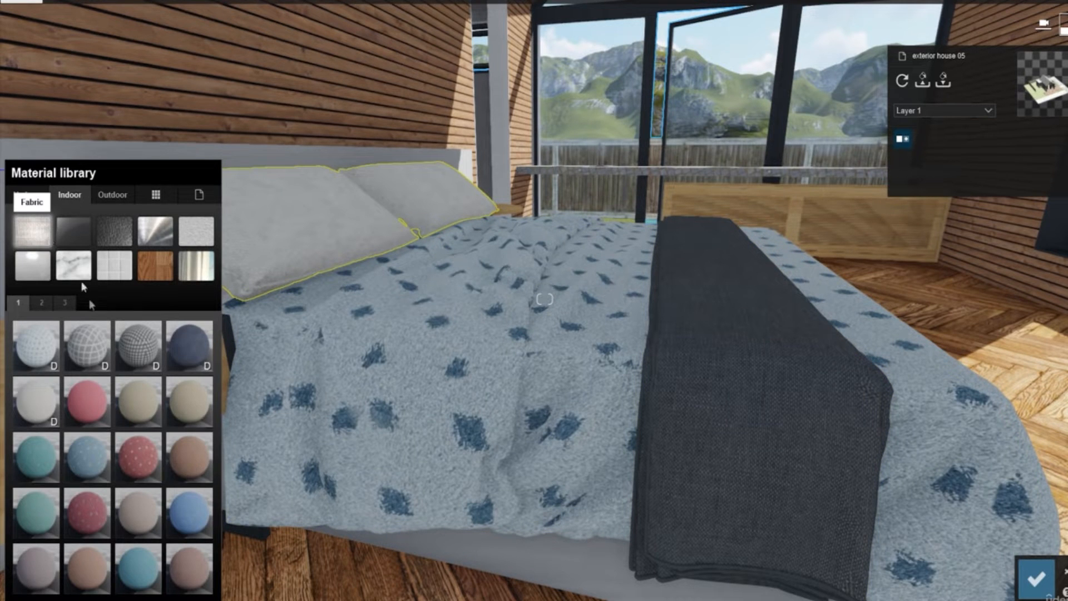
left_click(41, 304)
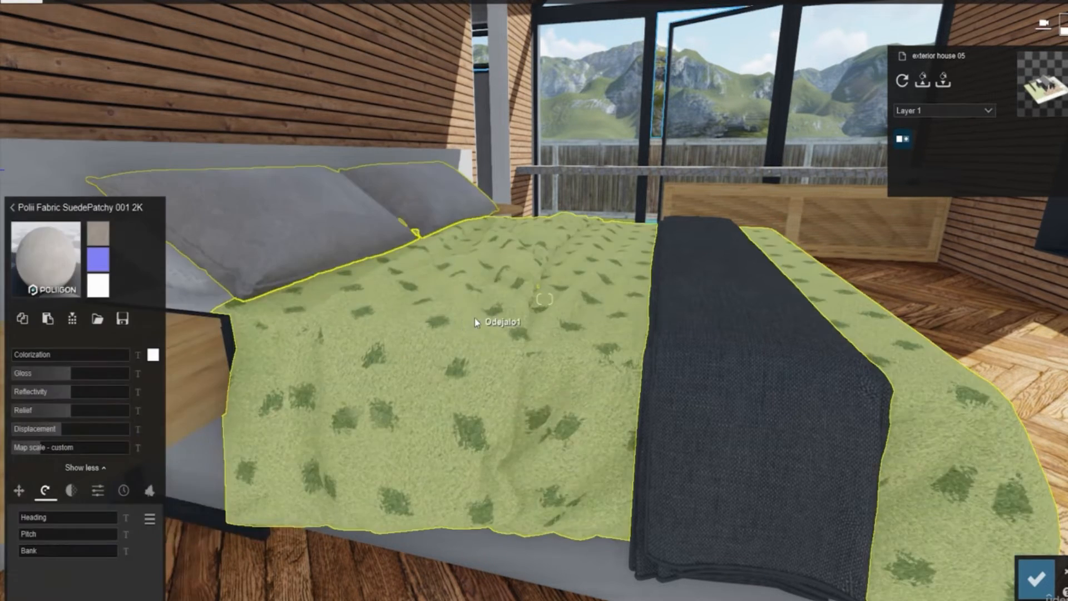
Step: Colorize the pillow fabric with white at about 0.9
right_click_drag(474, 319, 469, 310)
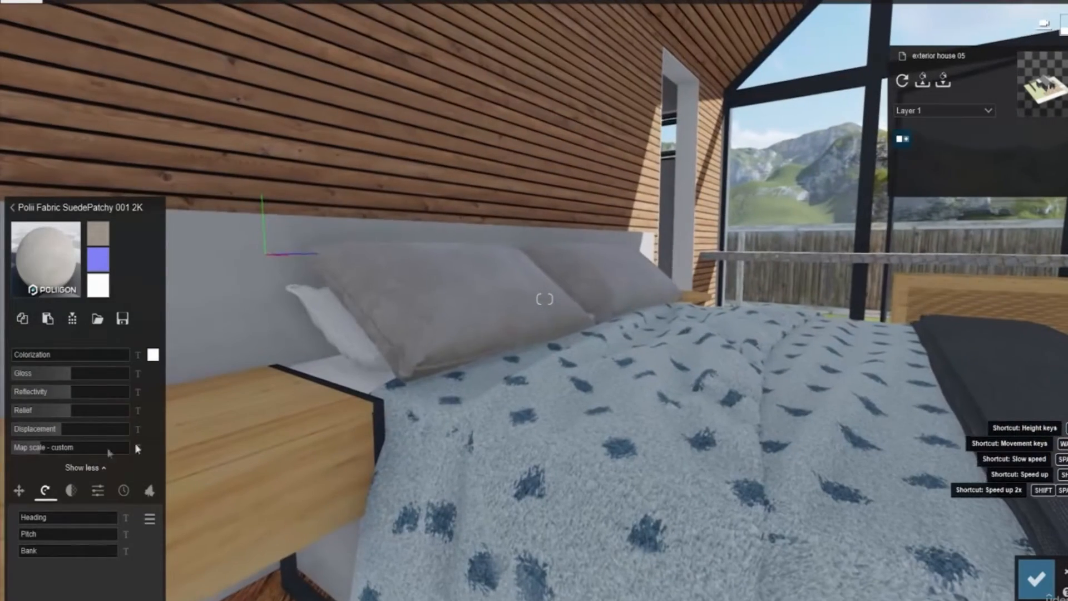
left_click_drag(64, 351, 114, 355)
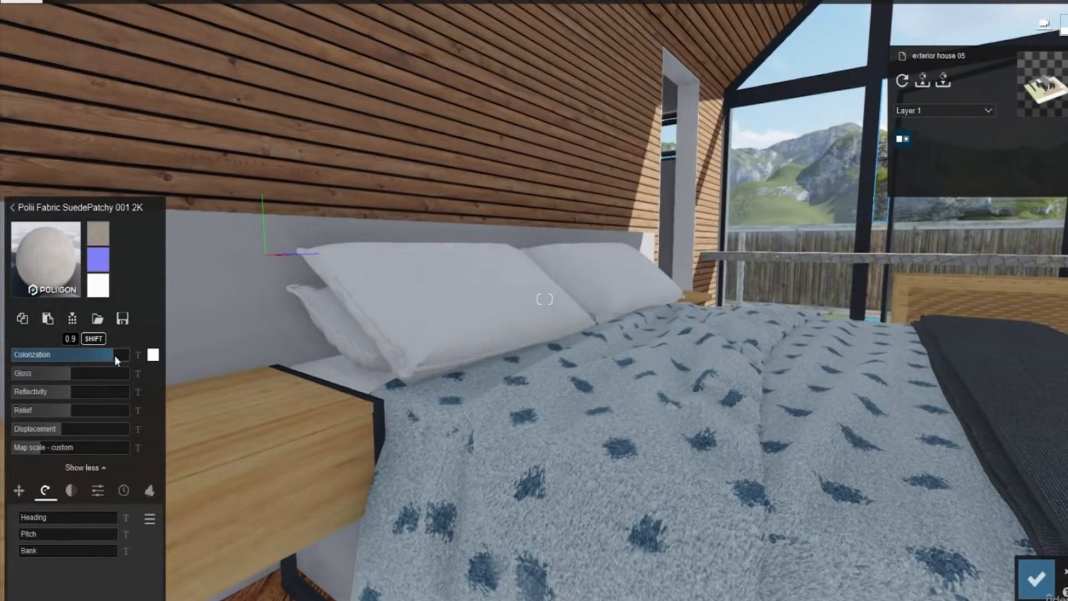
key("s")
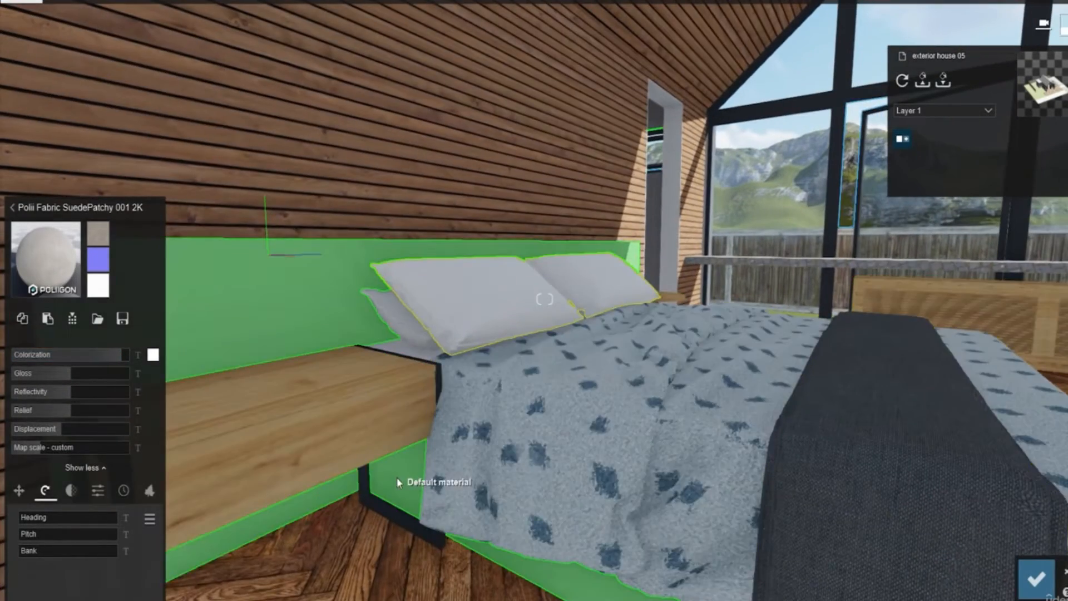
Step: Copy the white pillow fabric Polii Fabric SuedePatchy 001 2K onto the bed's headboard and base
left_click(401, 480)
left_click(487, 301)
left_click(396, 476)
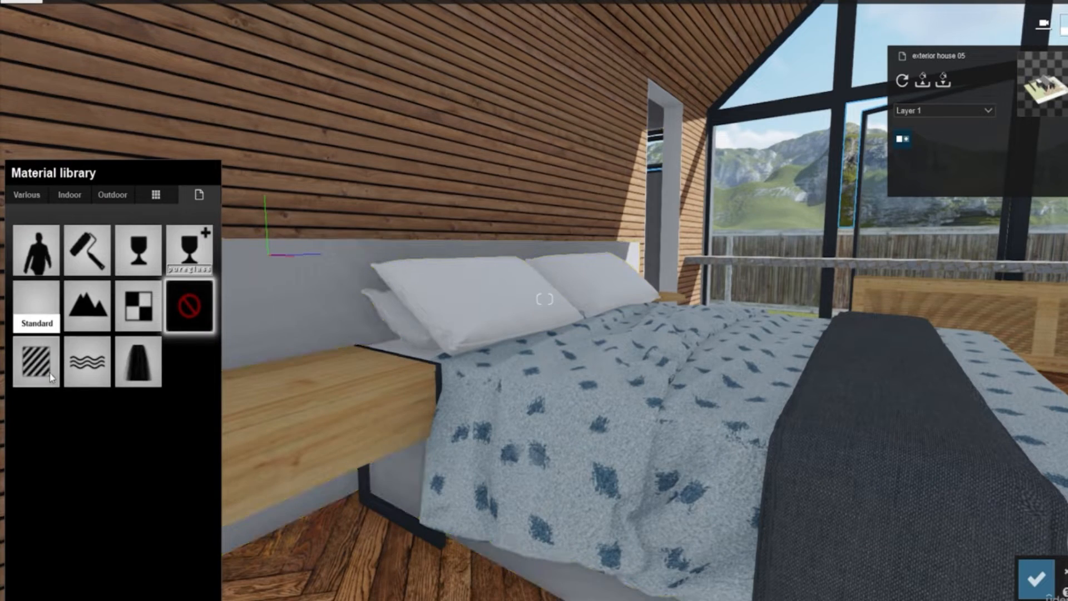
left_click(50, 363)
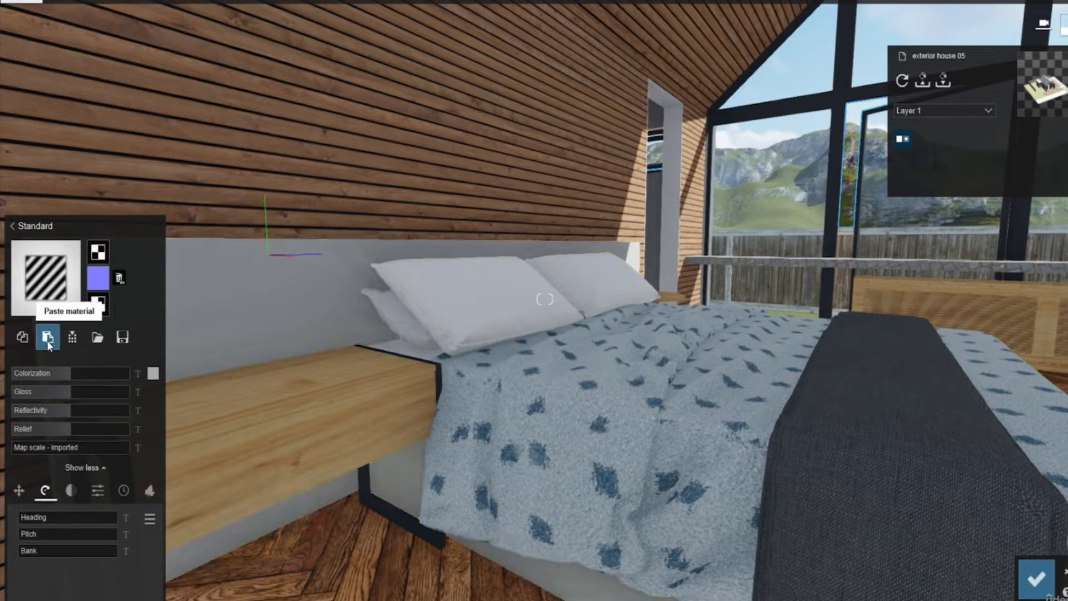
key("s")
mouse_move(547, 384)
right_mouse_down()
mouse_move(558, 374)
mouse_move(546, 377)
right_mouse_up()
key("w")
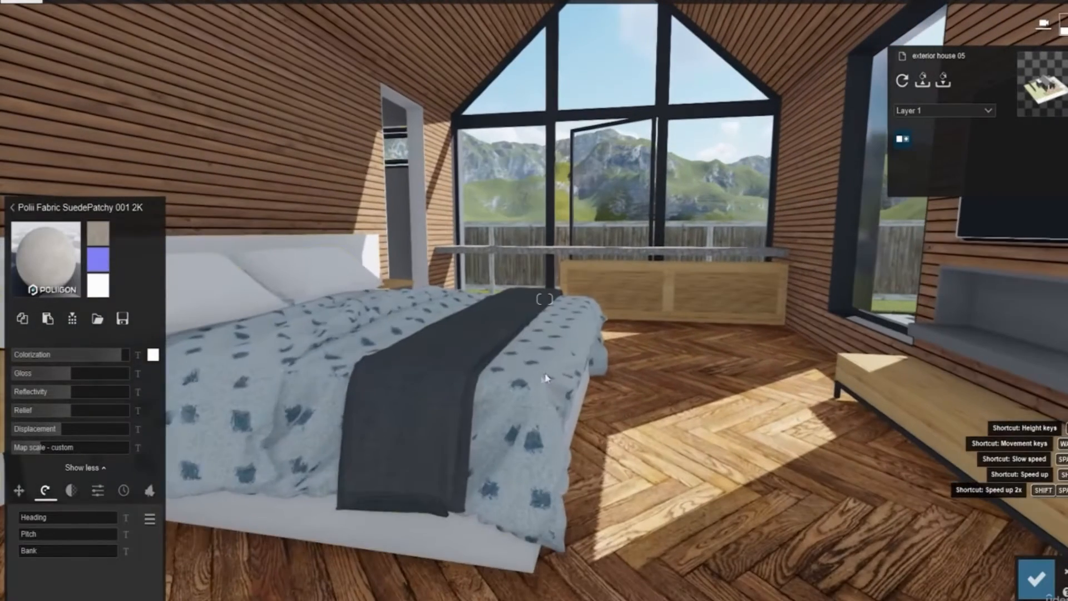
Step: Paste the same Polii Fabric SuedePatchy 001 2K material onto the dark throw across the bed
left_click(452, 375)
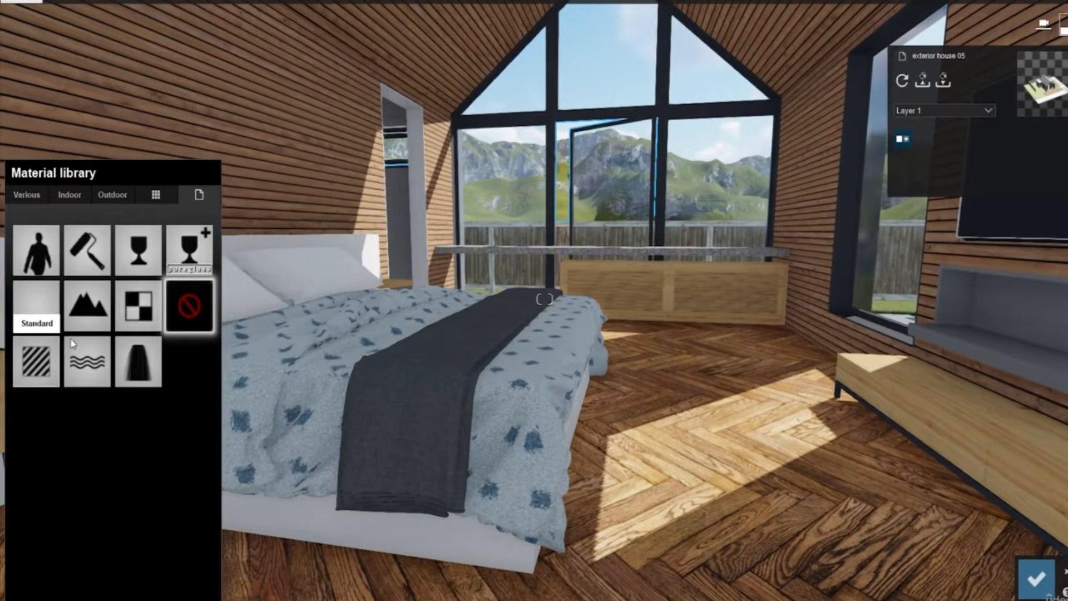
left_click(56, 356)
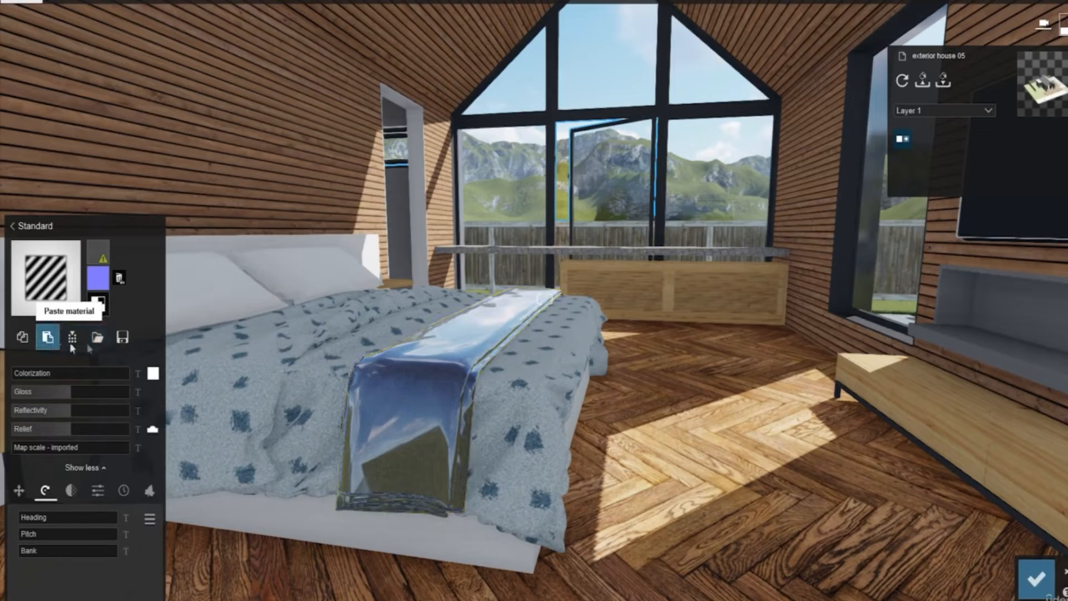
left_click(481, 378)
right_click_drag(481, 379, 706, 424)
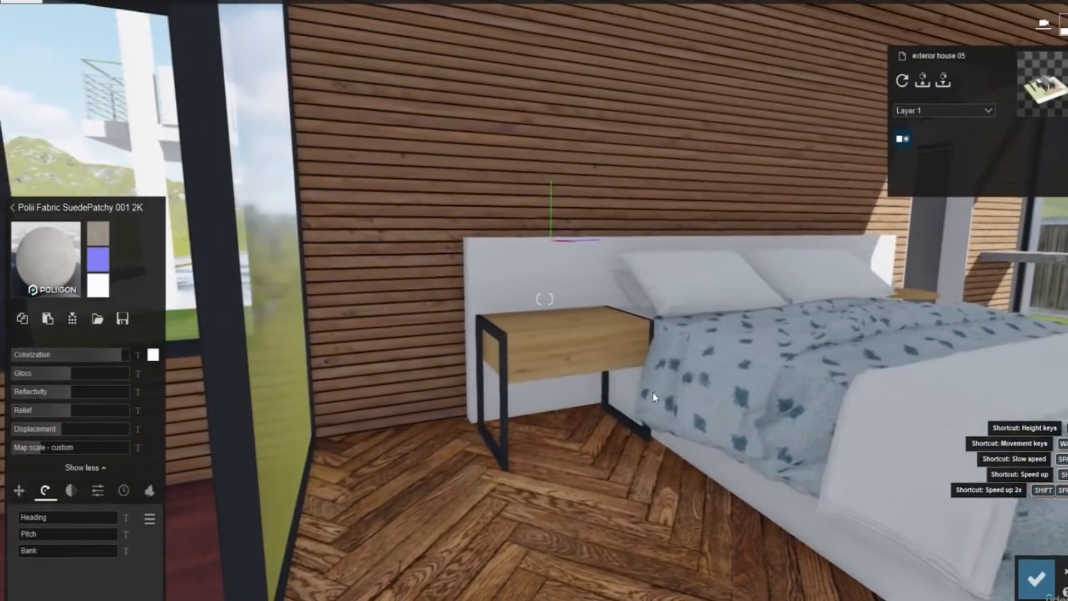
left_click(647, 392)
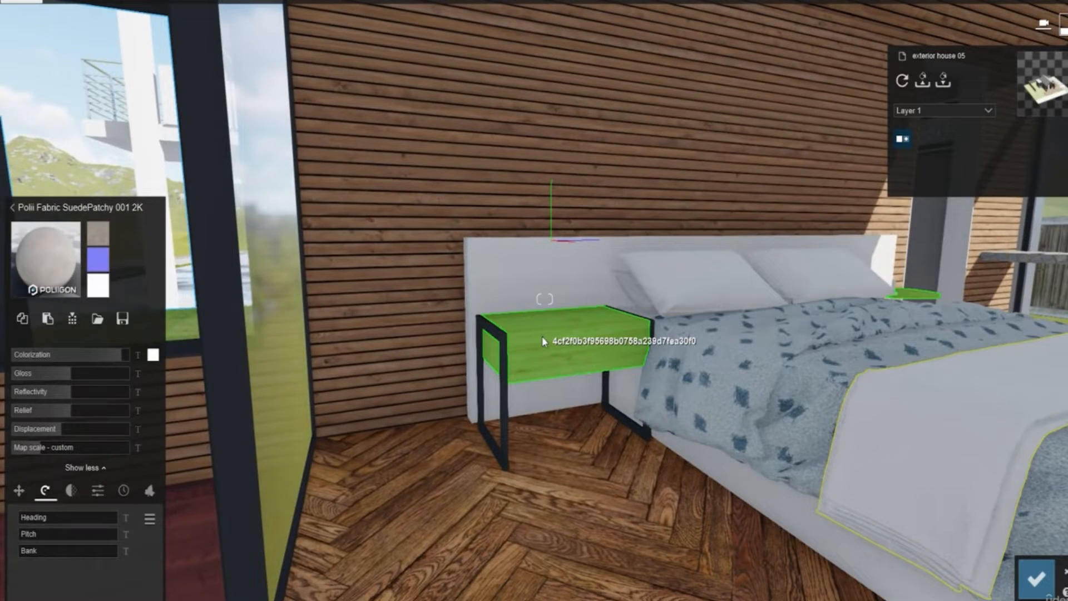
Step: Apply the indoor wood material Polii Wood Flooring 041 2k to the nightstand drawers and lower its gloss to about 0.5
left_click(542, 338)
left_click(70, 195)
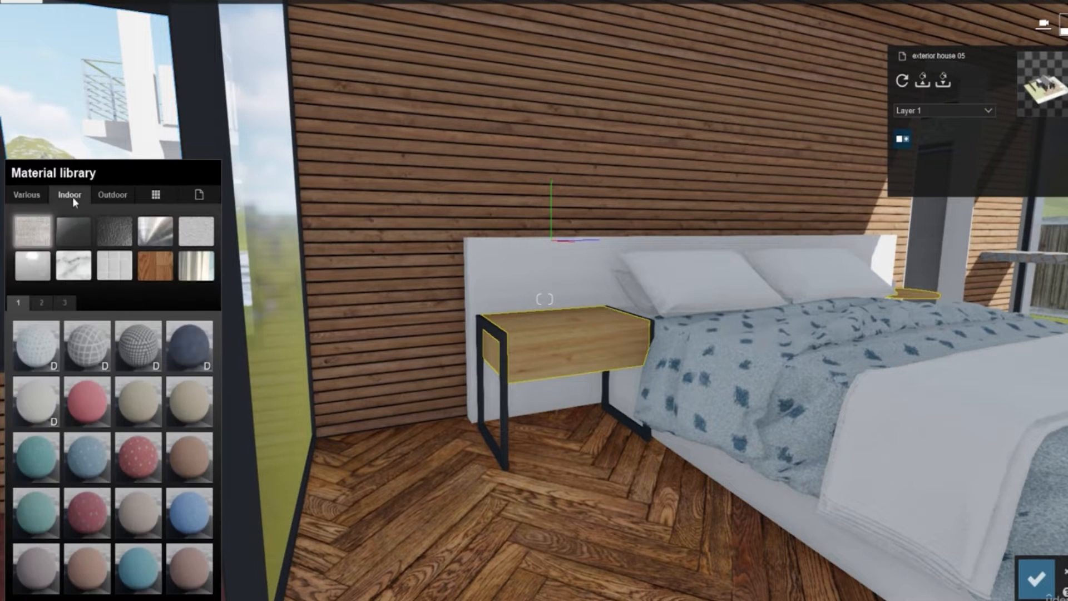
left_click(160, 265)
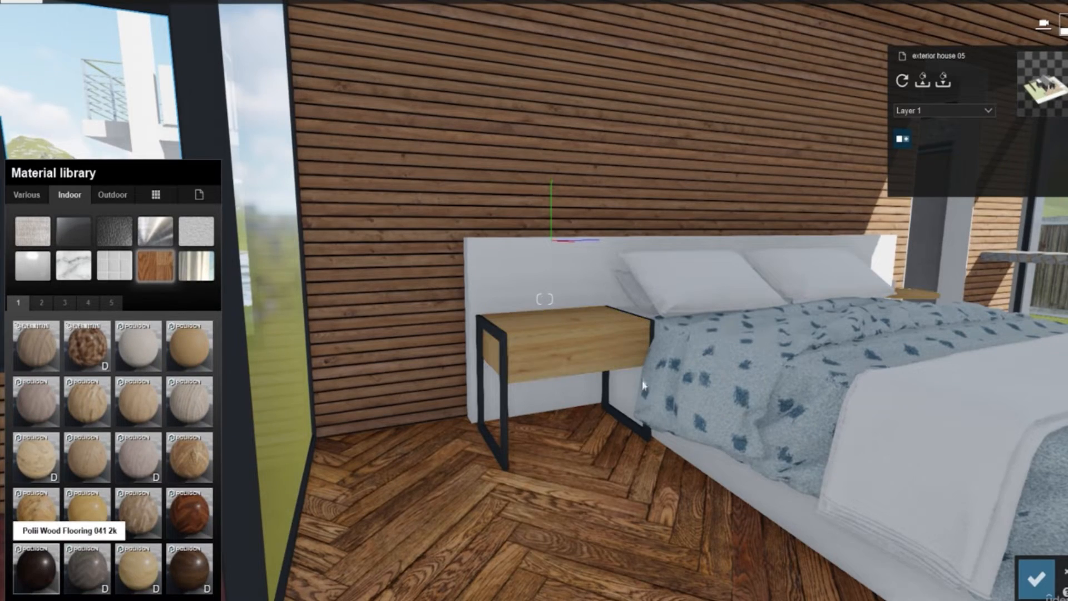
right_click_drag(608, 446, 555, 401)
key("w")
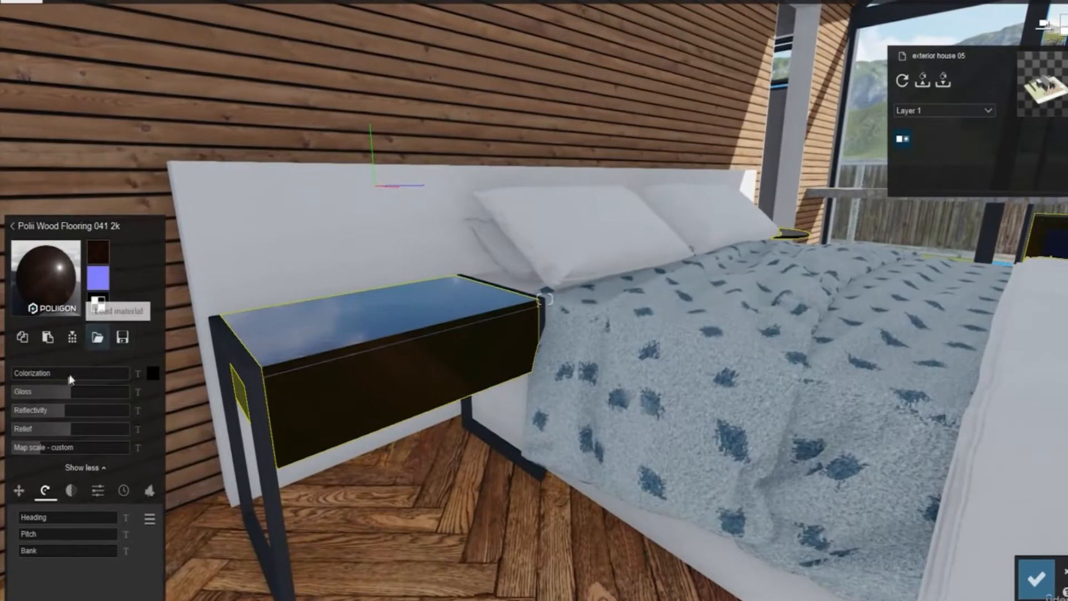
left_click_drag(71, 393, 50, 394)
left_click(42, 393)
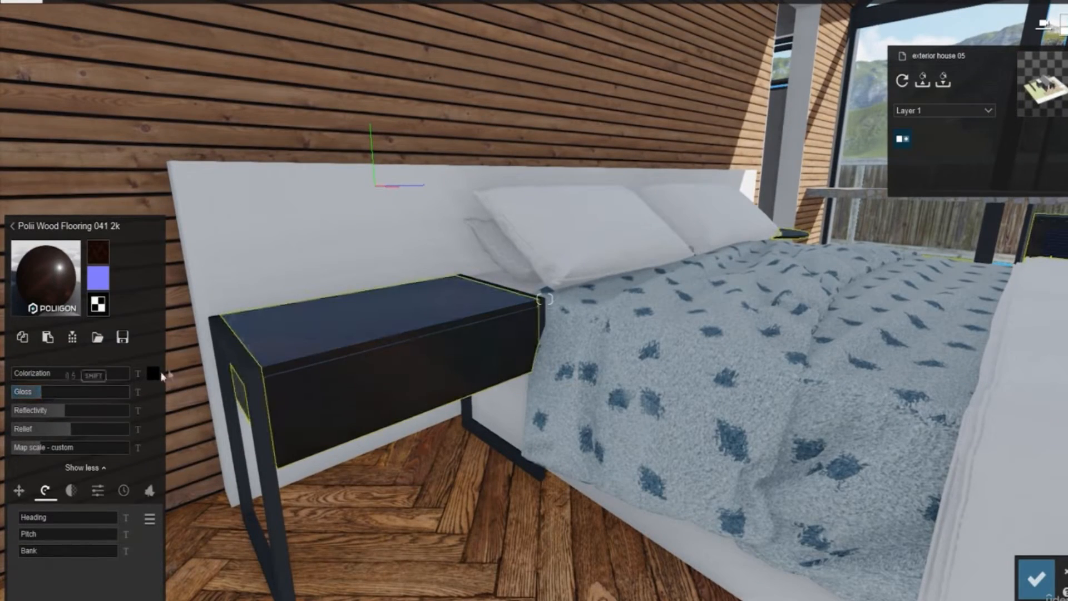
Step: Set weathering to 0.5 on the Concrete 018 1024 material of the small house's outer walls and roof
key("s")
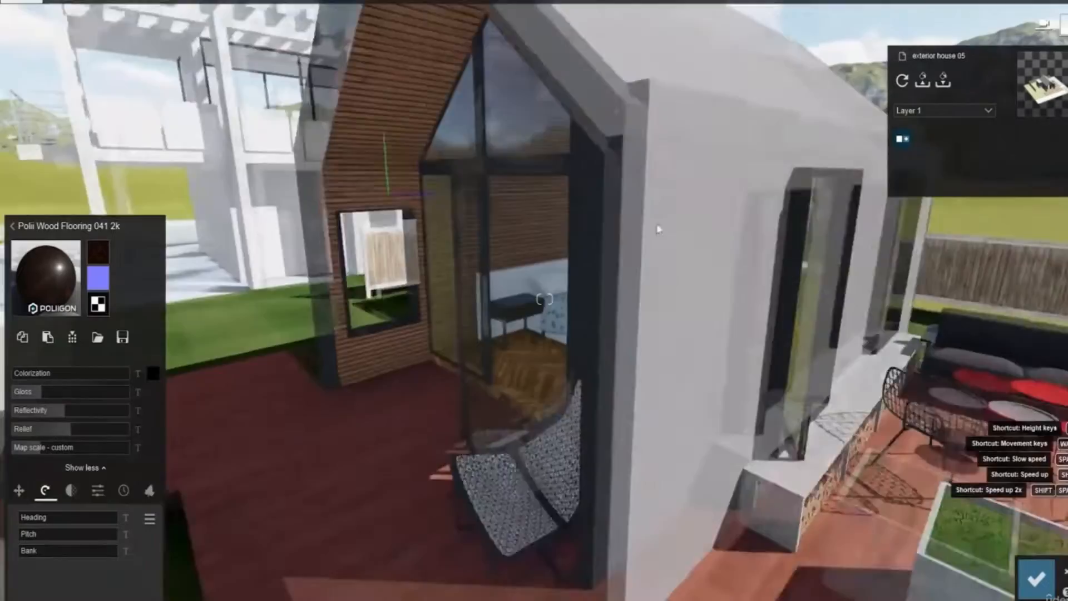
right_click_drag(633, 222, 473, 190)
key("w")
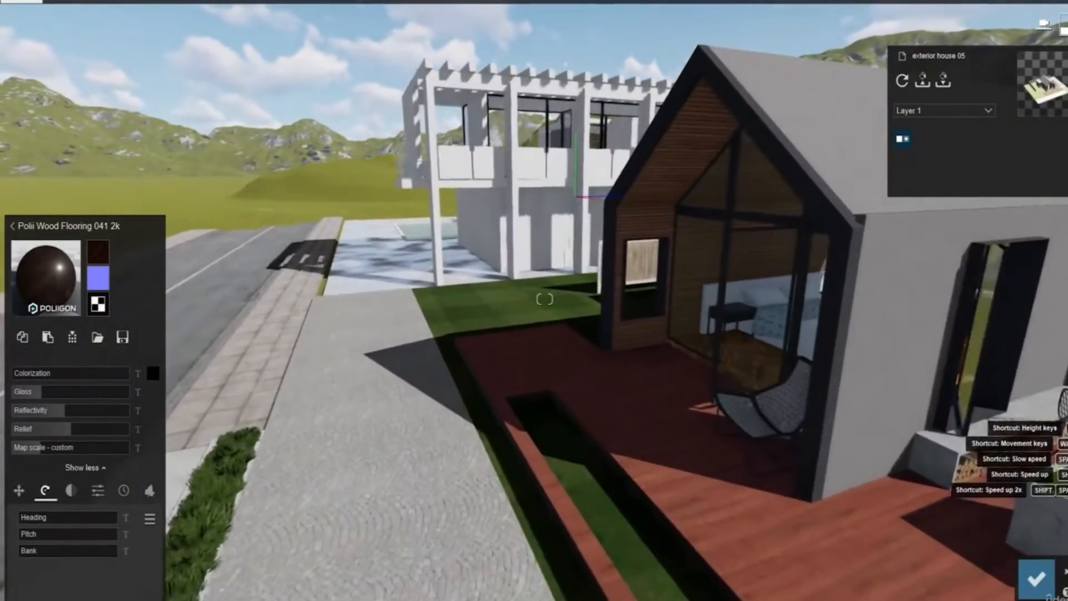
right_click_drag(692, 276, 834, 259)
right_click_drag(692, 276, 519, 305)
key("w")
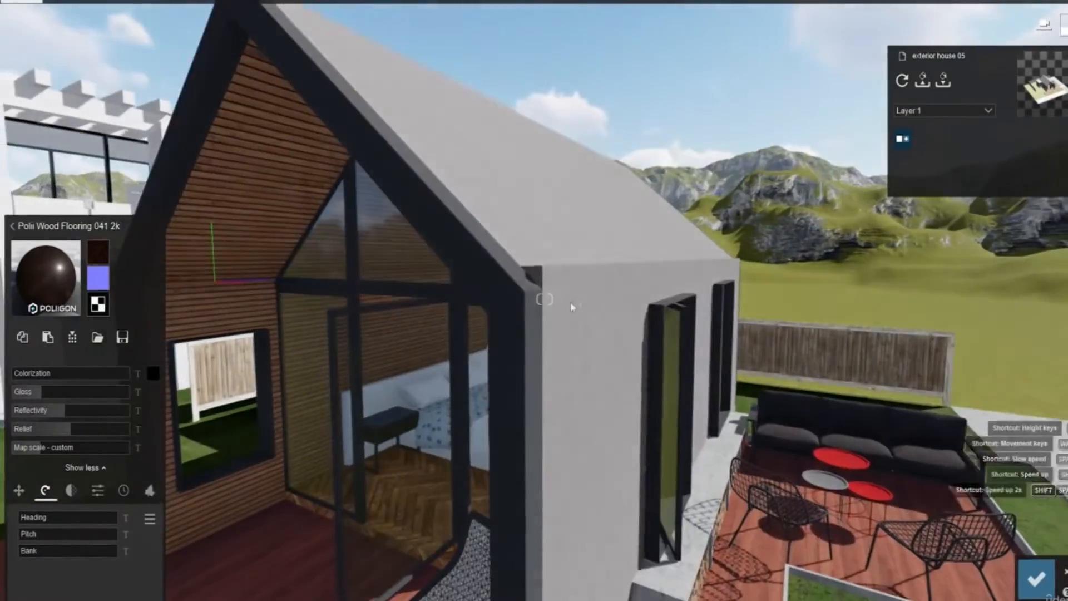
left_click(586, 299)
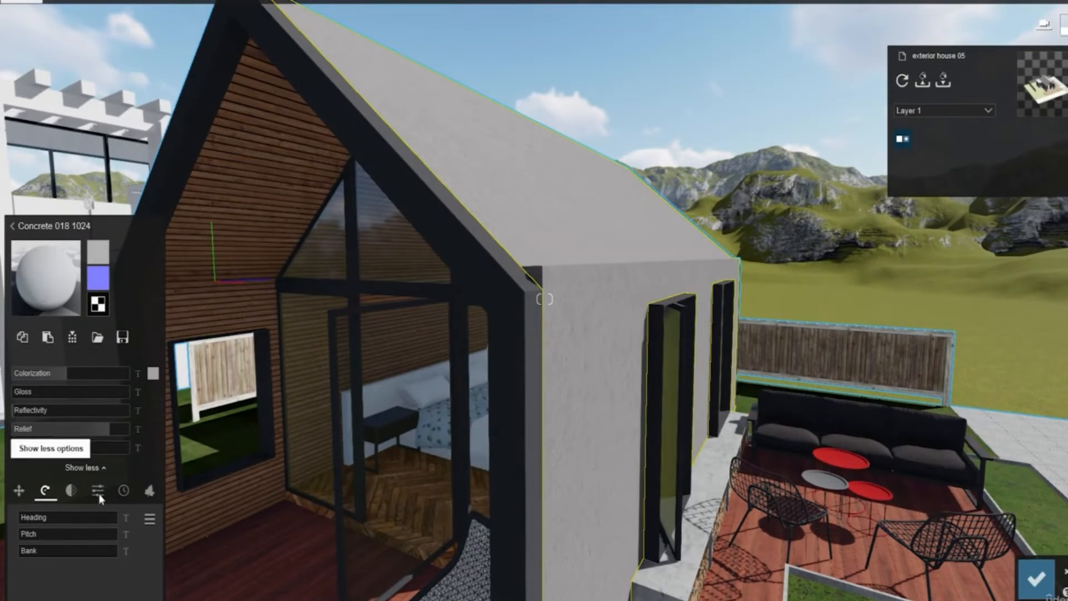
left_click(128, 495)
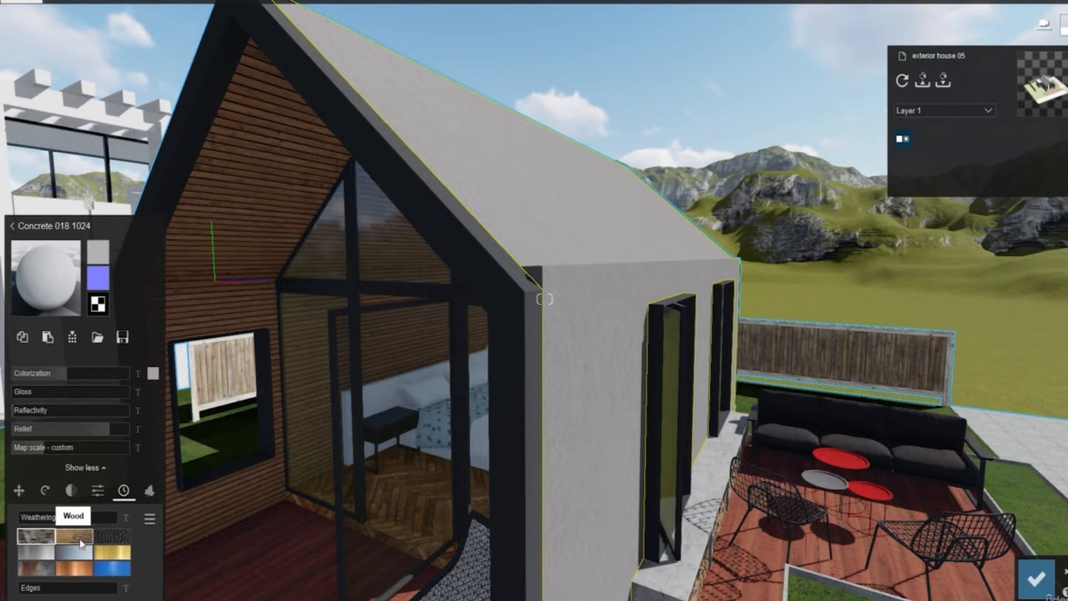
left_click(37, 519)
left_click_drag(37, 519, 73, 532)
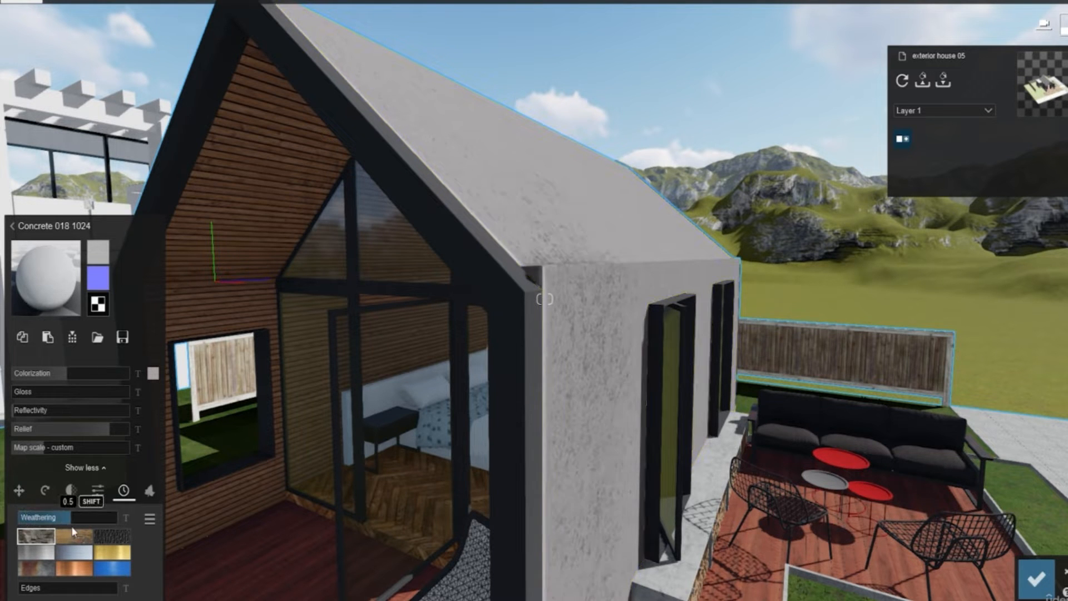
key("s")
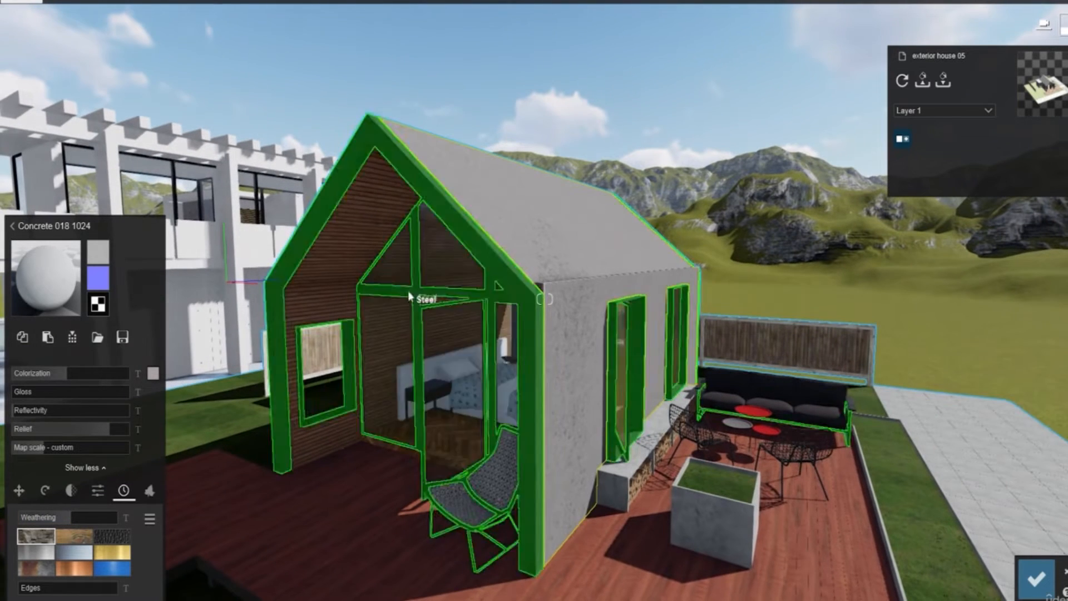
Step: Apply the Standard material to the small house's black steel frame and reduce its reflectivity to a low value
left_click(315, 230)
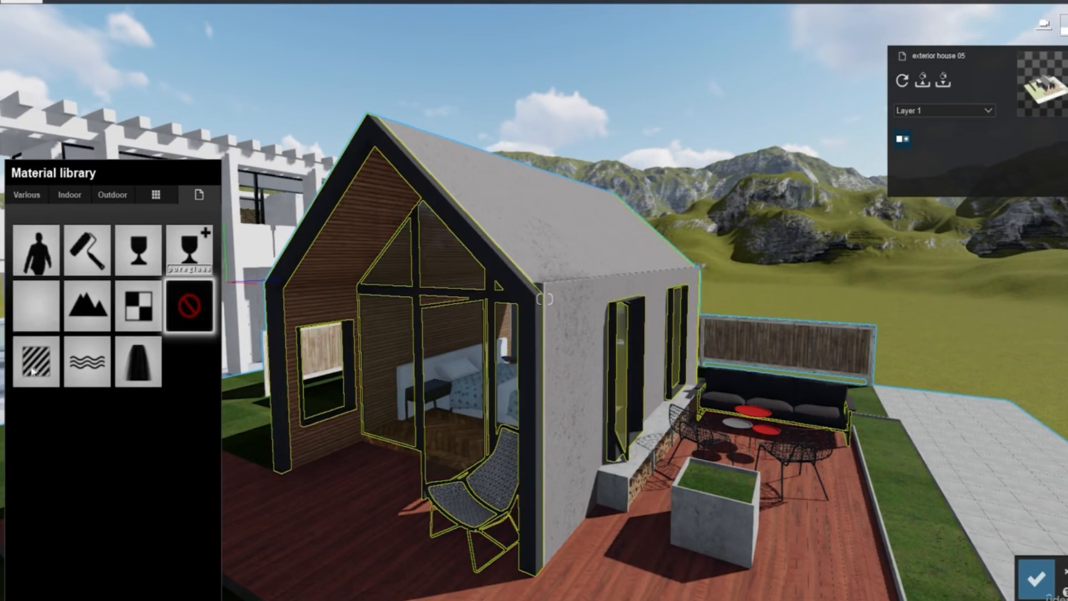
left_click(36, 361)
left_click_drag(59, 401, 31, 415)
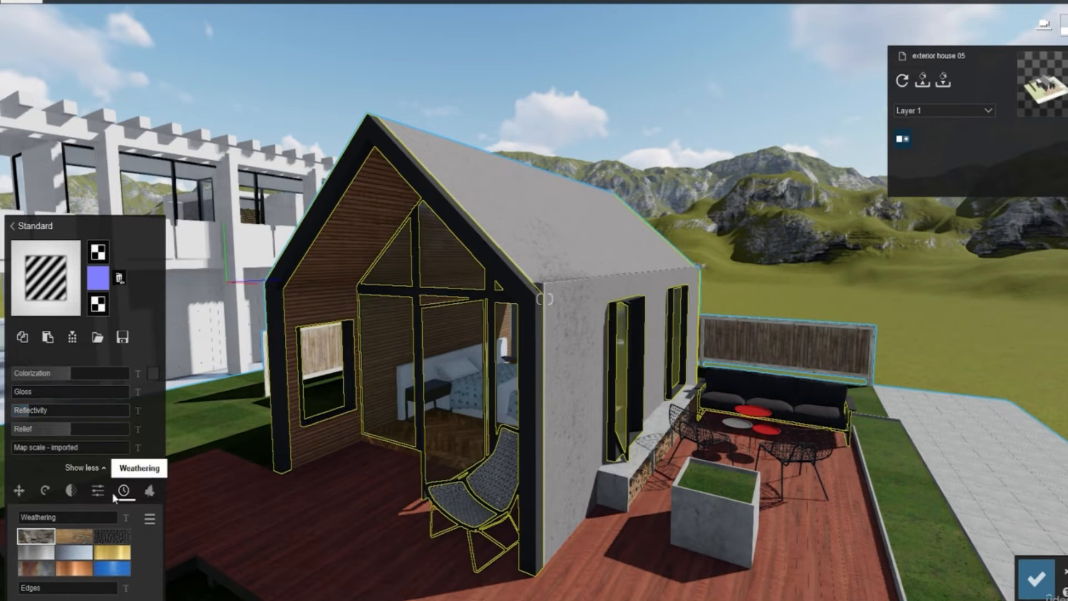
Step: Choose the rusty metal weathering style for the steel frame and set its weathering to 0.0
key("w")
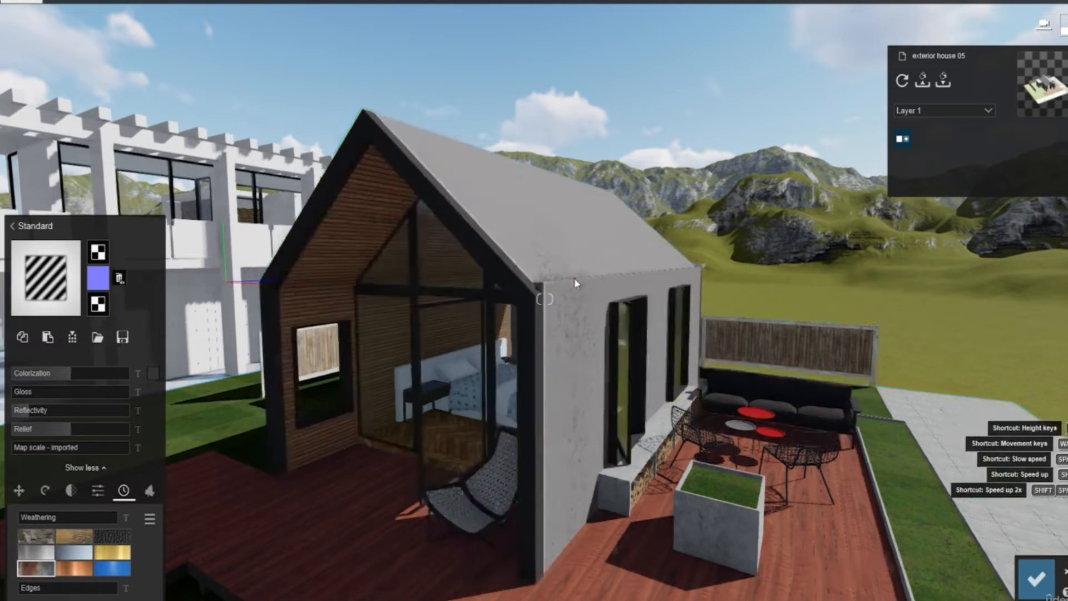
key("s")
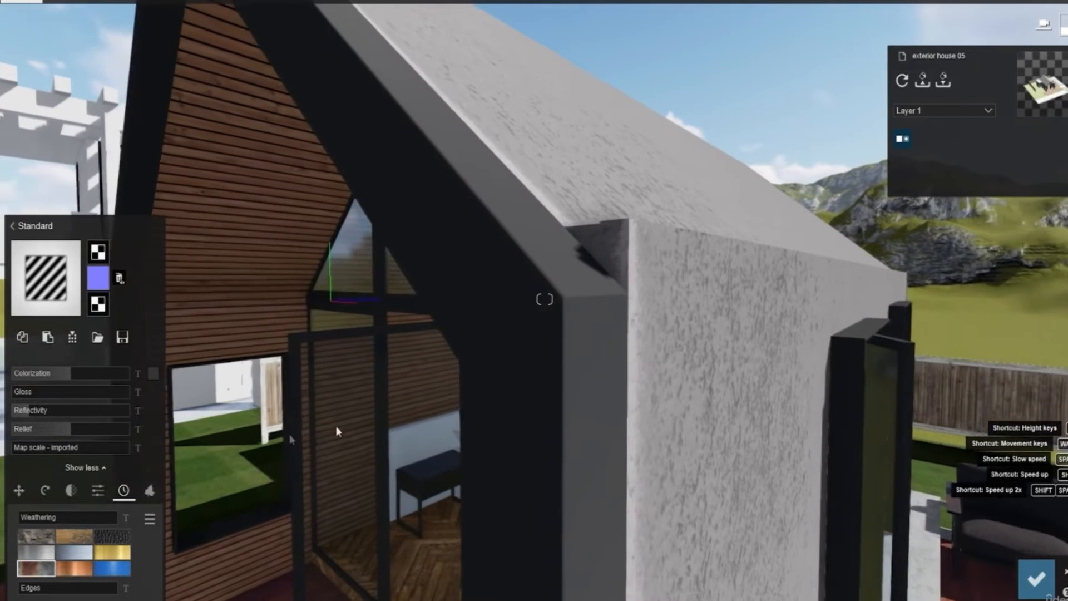
mouse_move(35, 519)
left_mouse_down()
mouse_move(68, 523)
mouse_move(23, 519)
left_mouse_up()
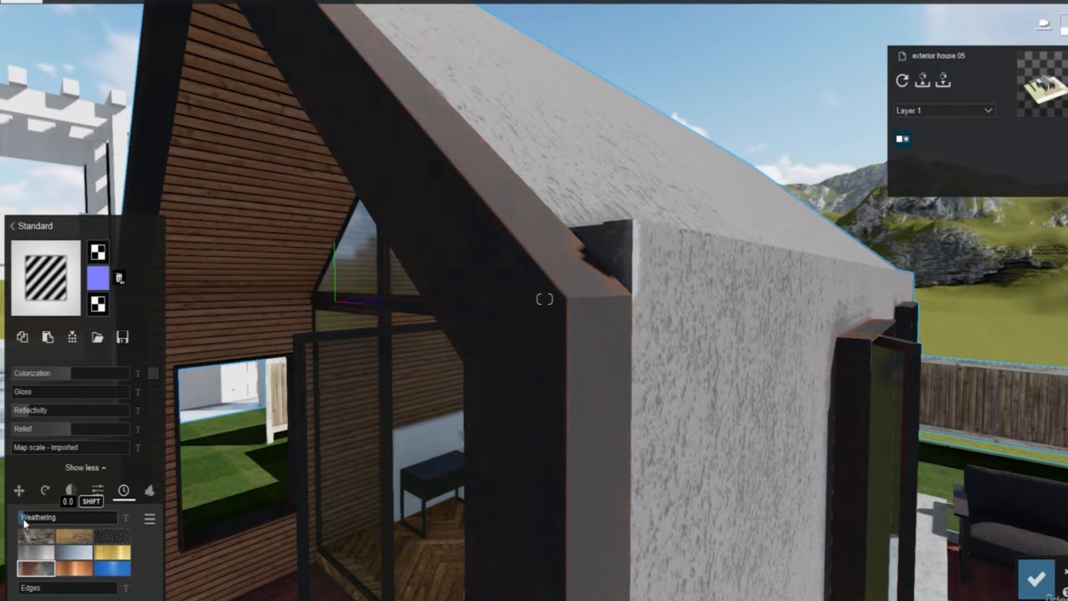
key("s")
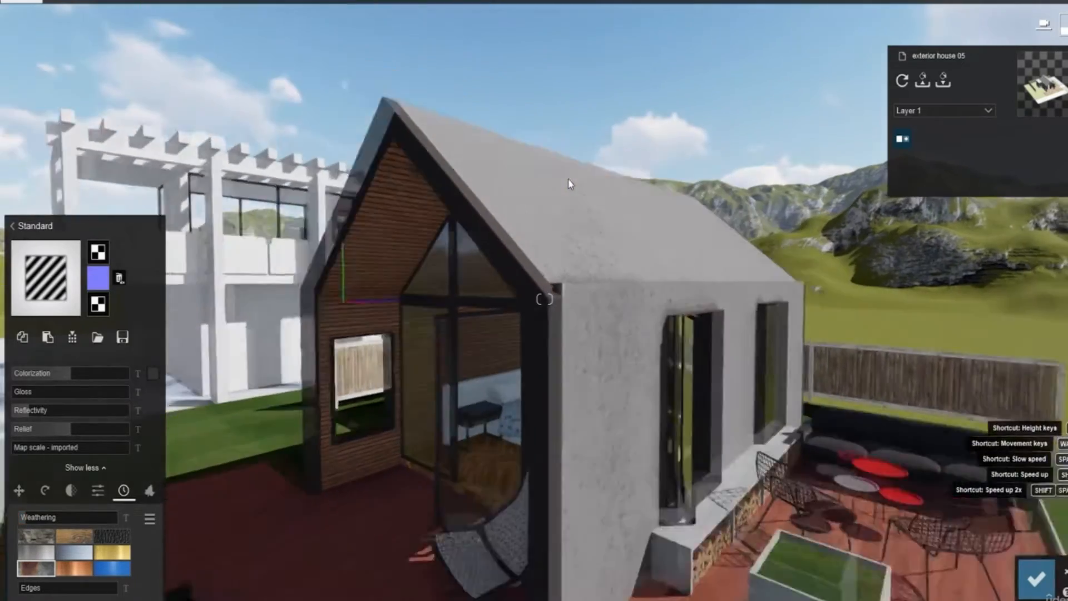
Step: Examine the small house's exterior materials and surroundings from the street
key("s")
key("w")
right_click_drag(597, 170, 499, 174)
key("s")
key("w")
key("s")
key("w")
key("d")
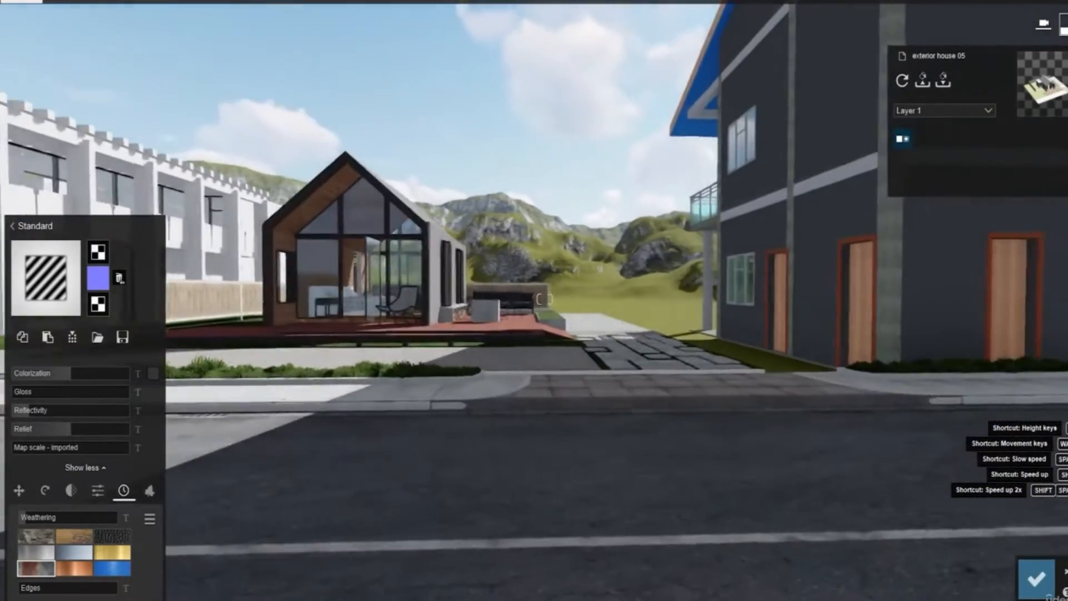
key("w")
right_click_drag(544, 300, 470, 350)
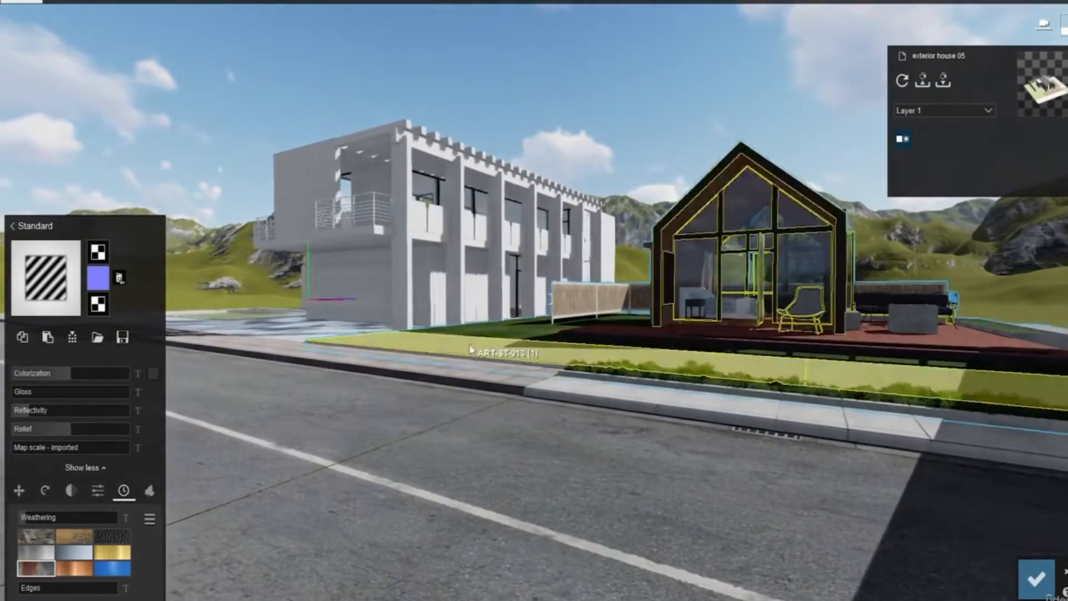
key("d")
key("d")
key("d")
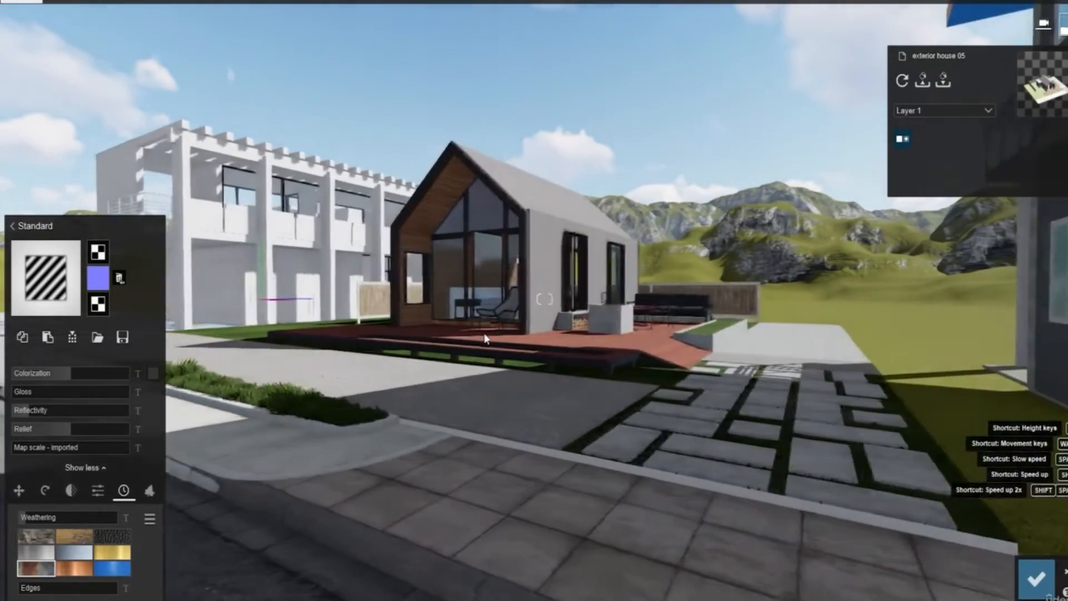
Step: Apply the indoor fabric material Carpet 005 2048 to the cushions of the terrace sofa
key("d")
key("w")
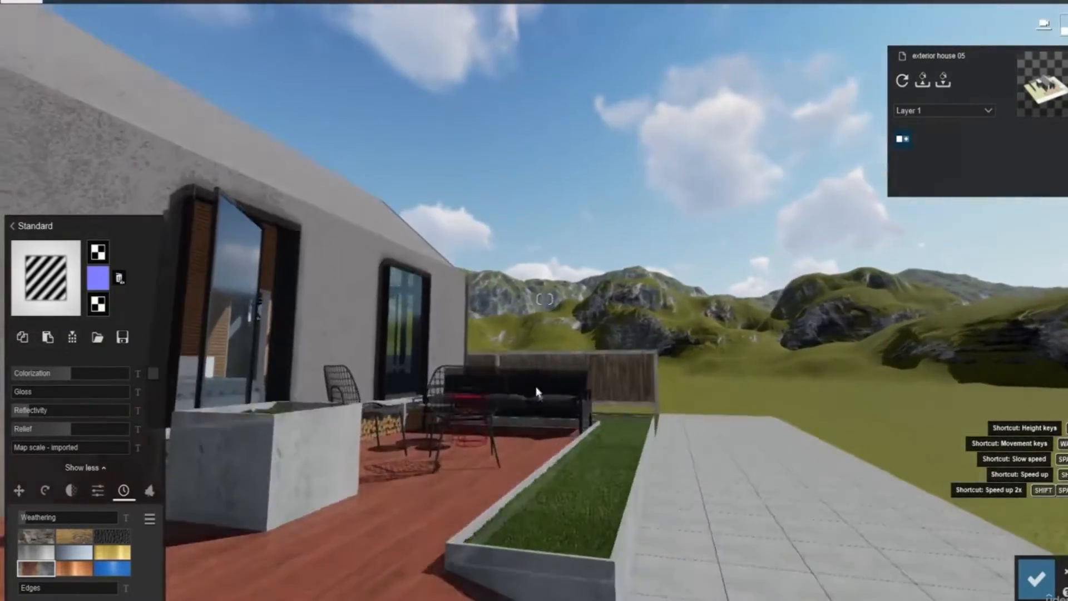
key("w")
key("s")
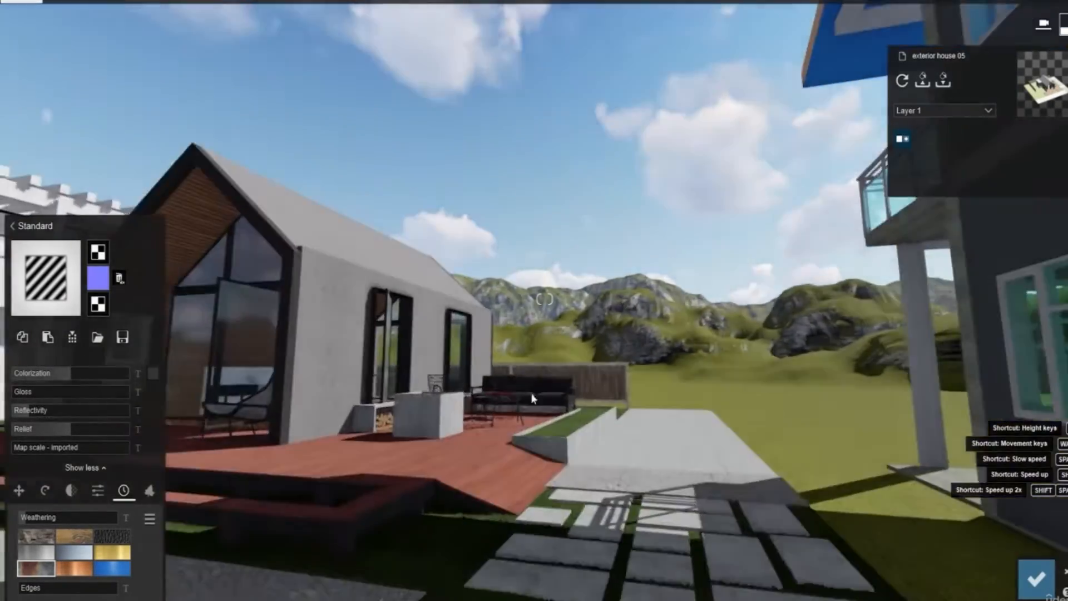
left_click(554, 400)
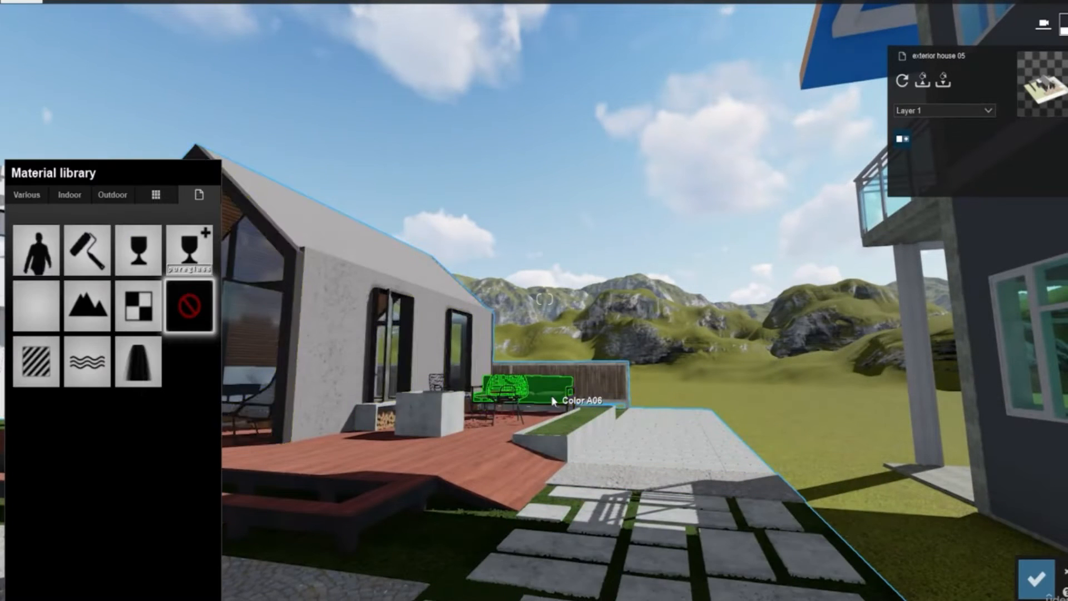
left_click(78, 196)
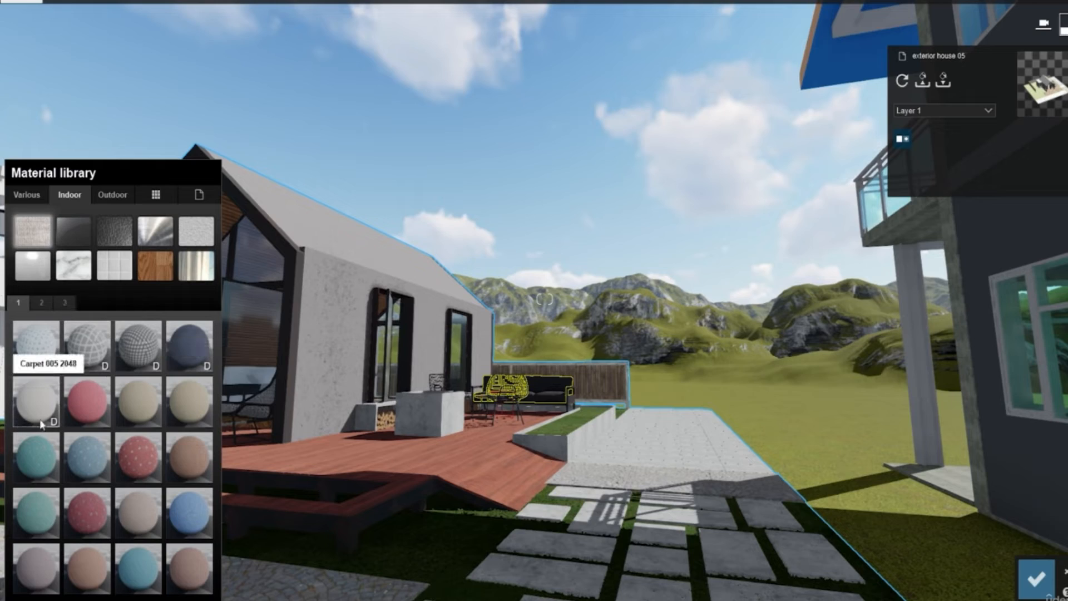
Step: Examine the fabric texture on the terrace sofa's cushions up close
right_click_drag(409, 424, 534, 474)
right_click_drag(491, 427, 763, 462)
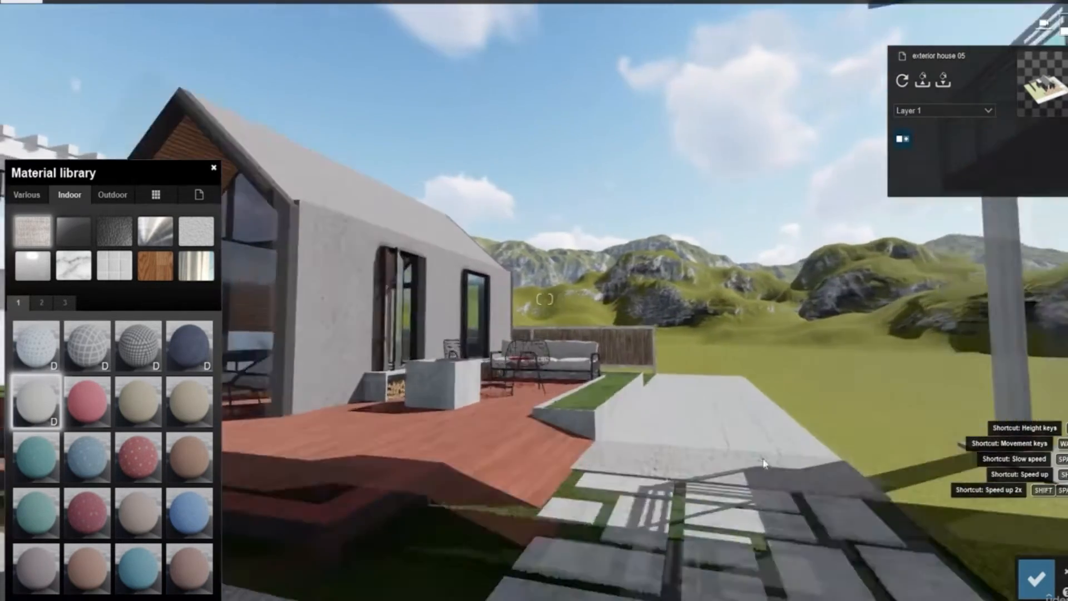
key("w")
key("s")
right_click_drag(782, 547, 684, 503)
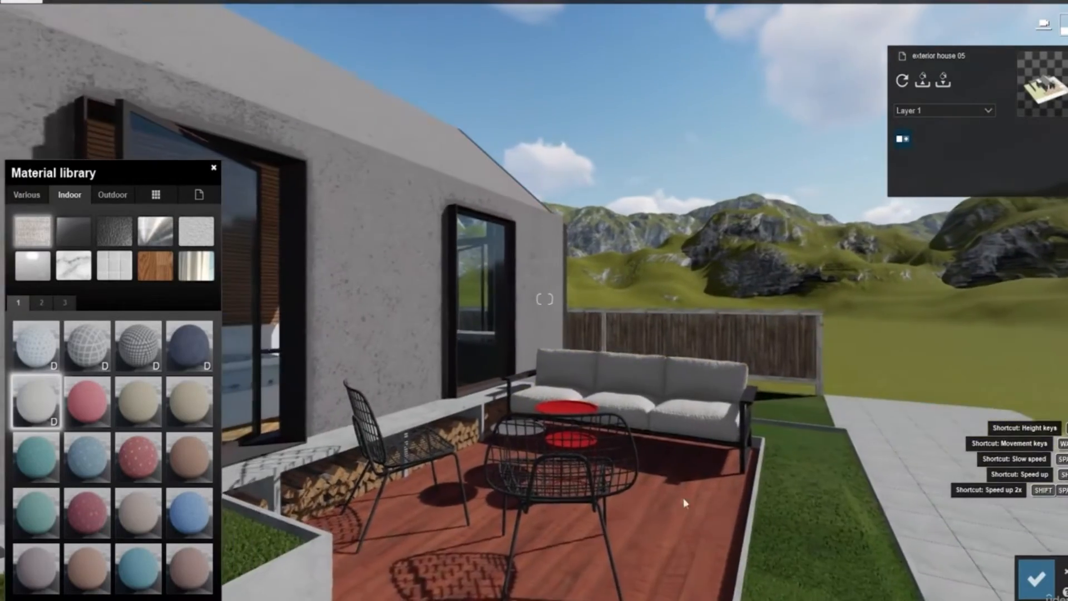
key("w")
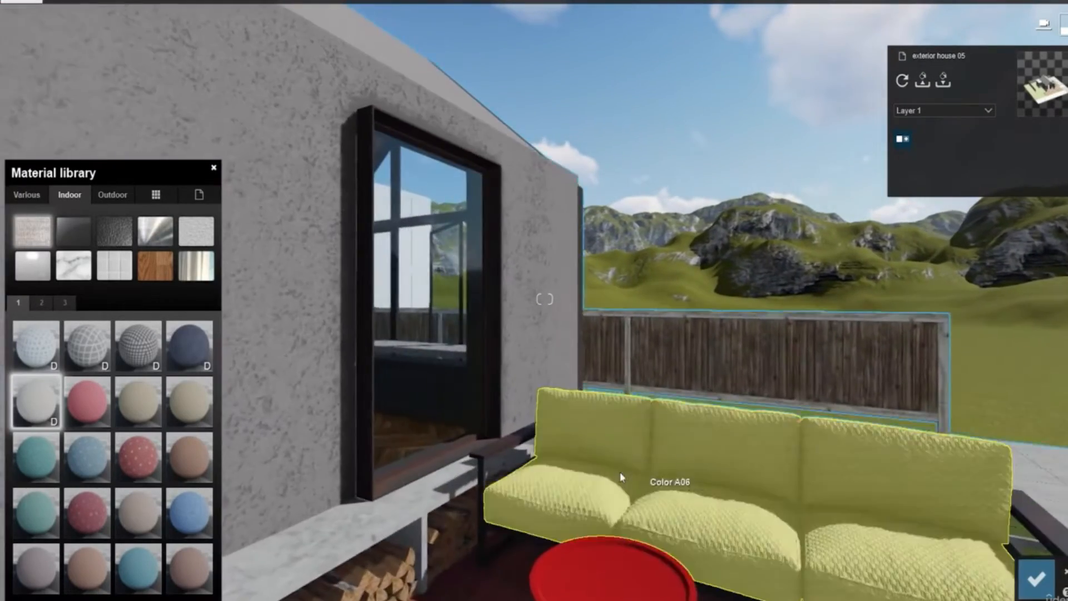
key("w")
right_click_drag(644, 497, 620, 484)
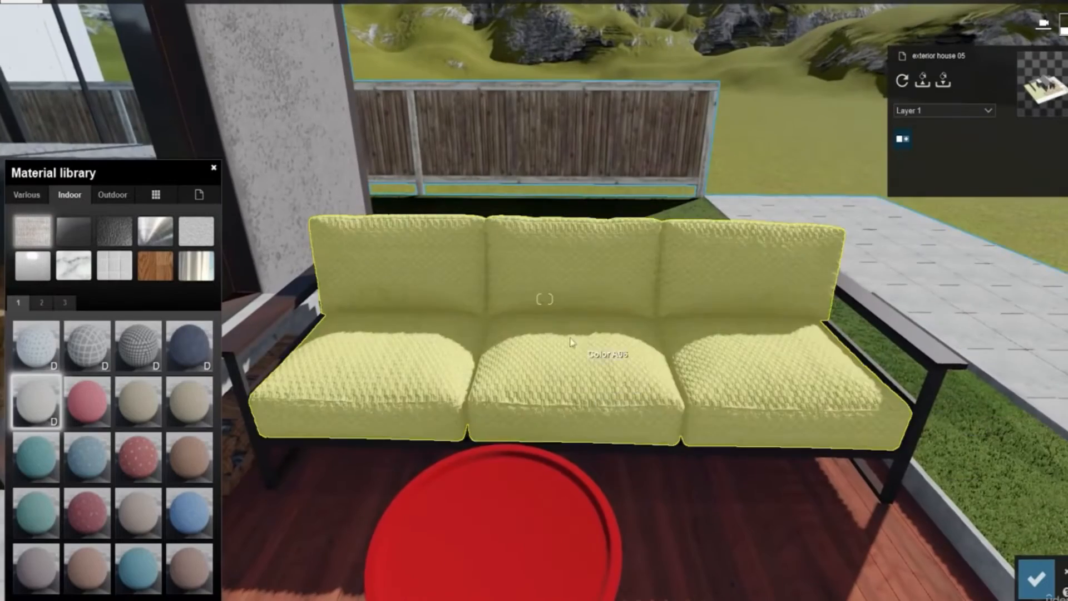
Step: Examine the small house and its terrace, the white concrete house and their surroundings from the driveway and the street
key("s")
key("s")
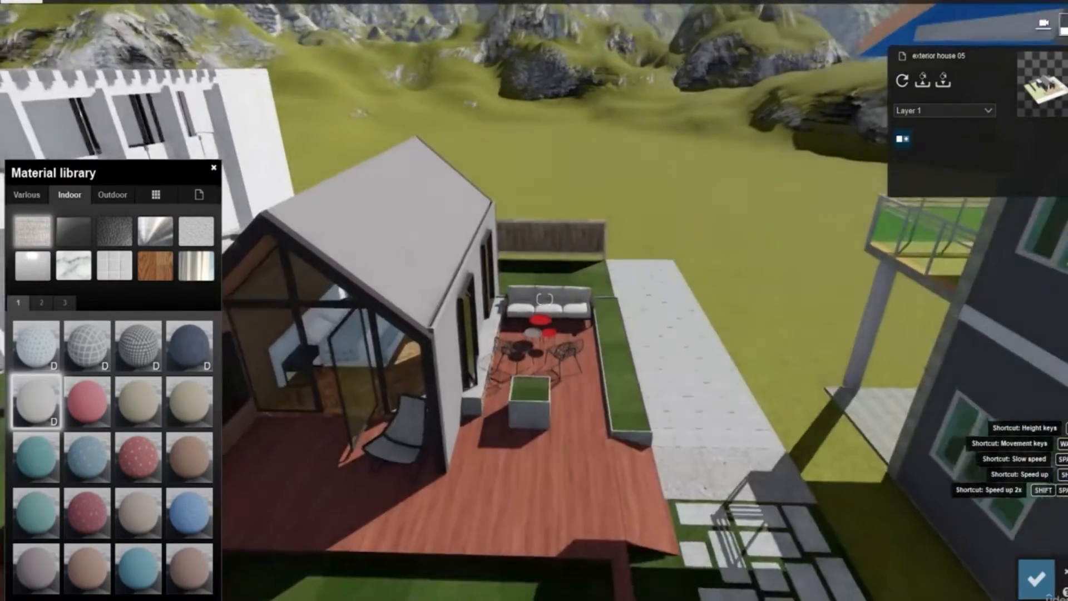
right_click_drag(486, 249, 705, 353)
key("w")
key("q")
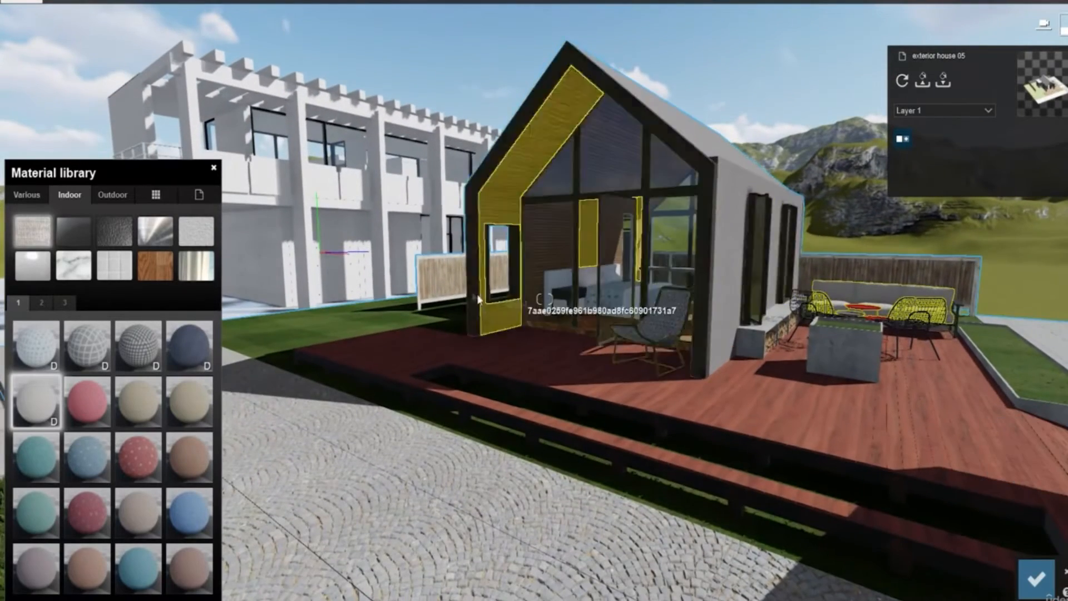
left_click(448, 279)
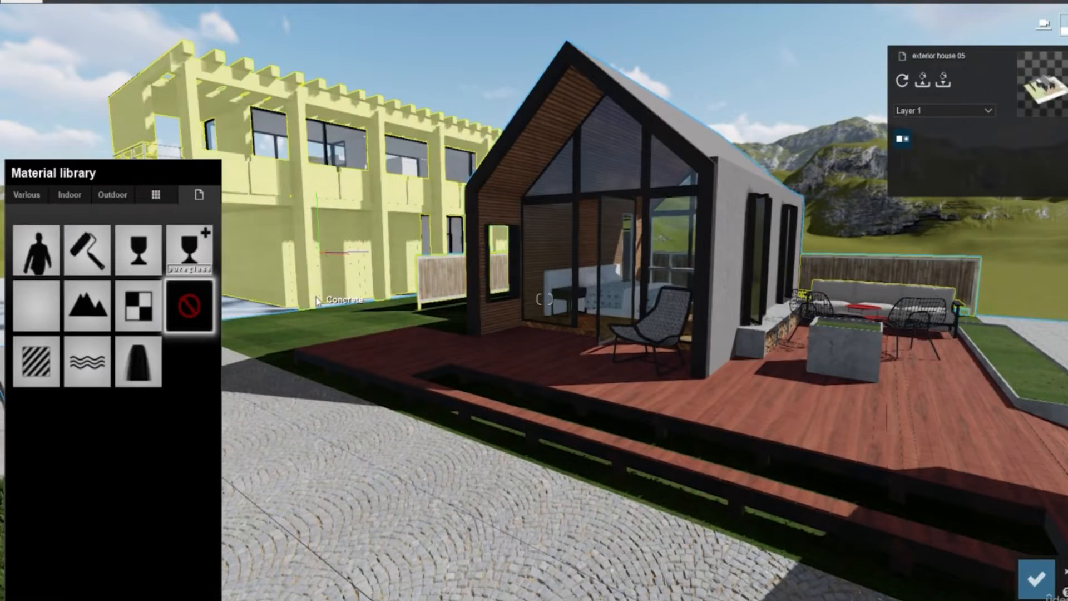
key("s")
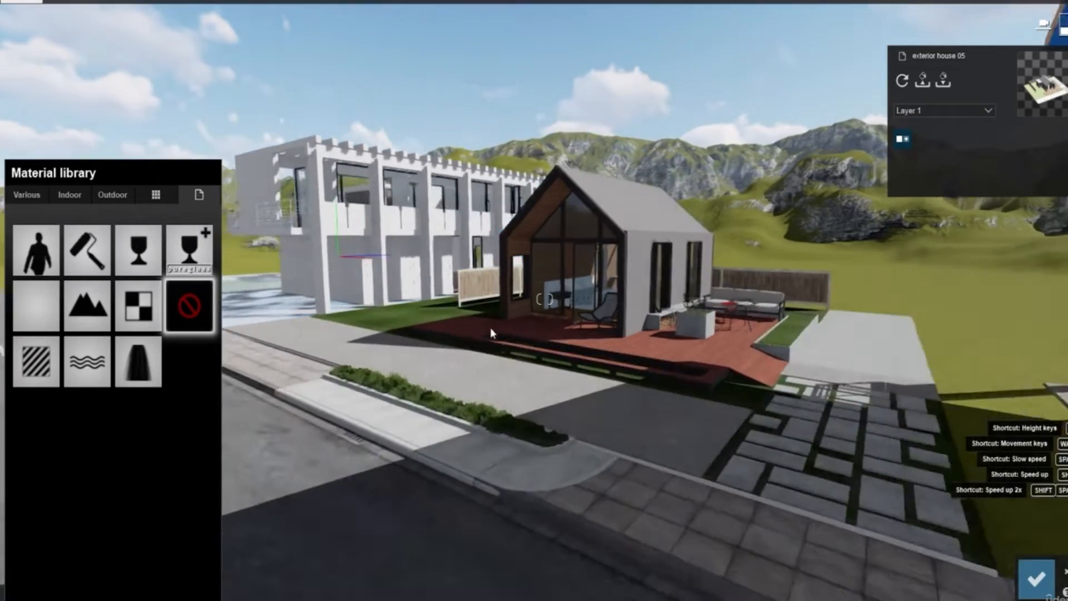
key("s")
key("w")
right_click_drag(582, 374, 486, 391)
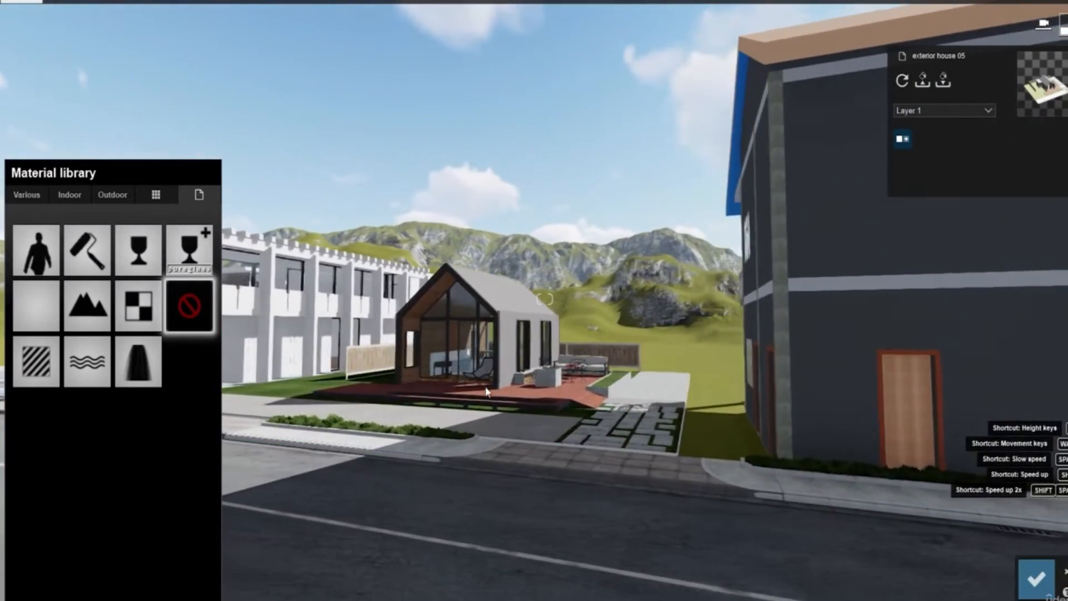
key("a")
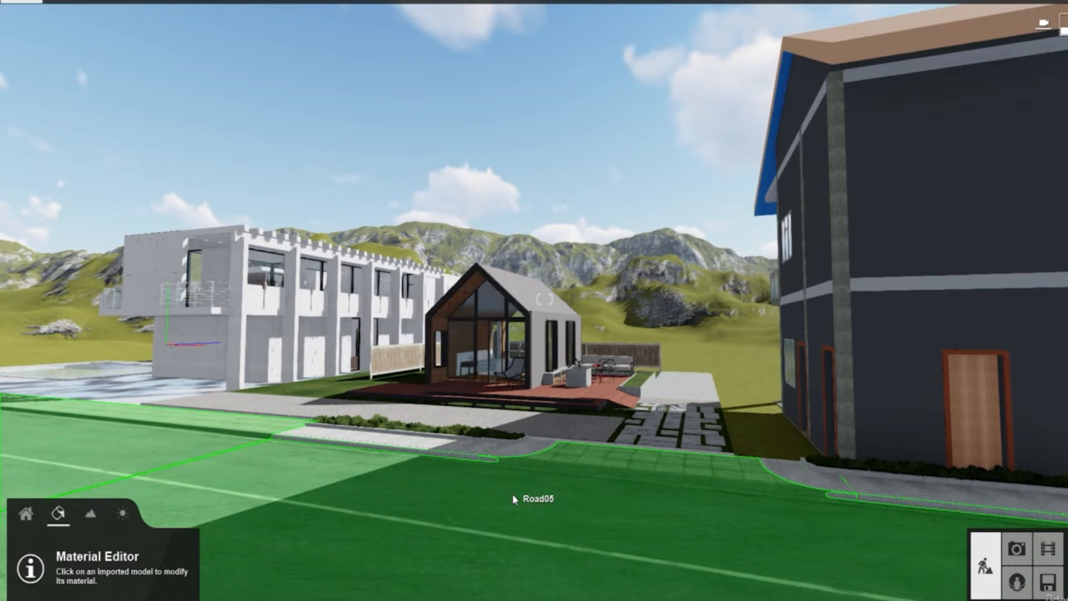
Step: Place a large broadleaf tree from the fine-detail nature models on the grass beside the small house's deck, towards the white house
right_click_drag(424, 469, 510, 425)
key("w")
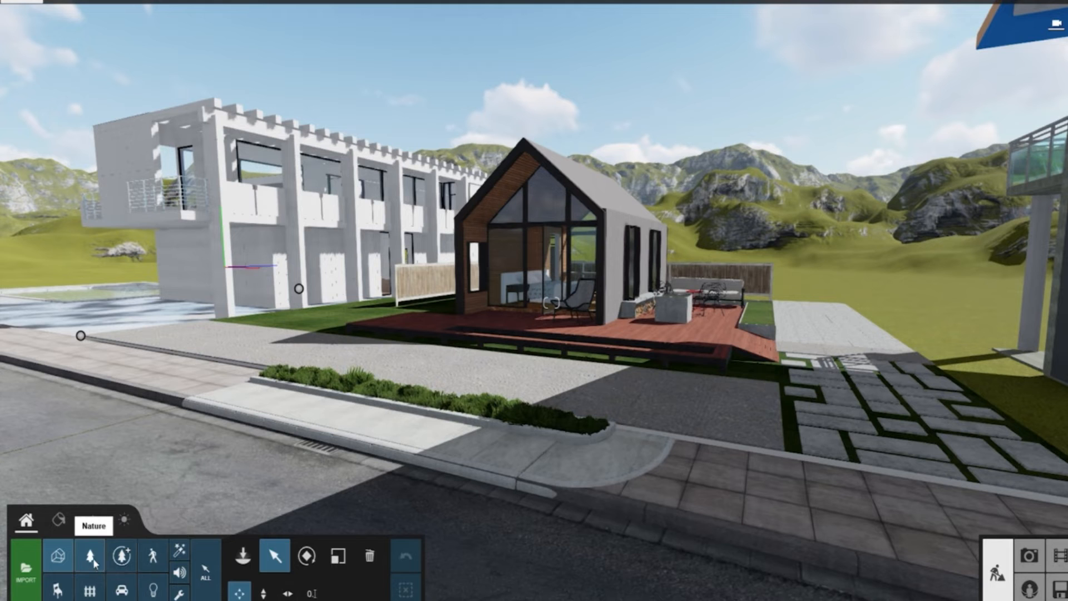
left_click(122, 556)
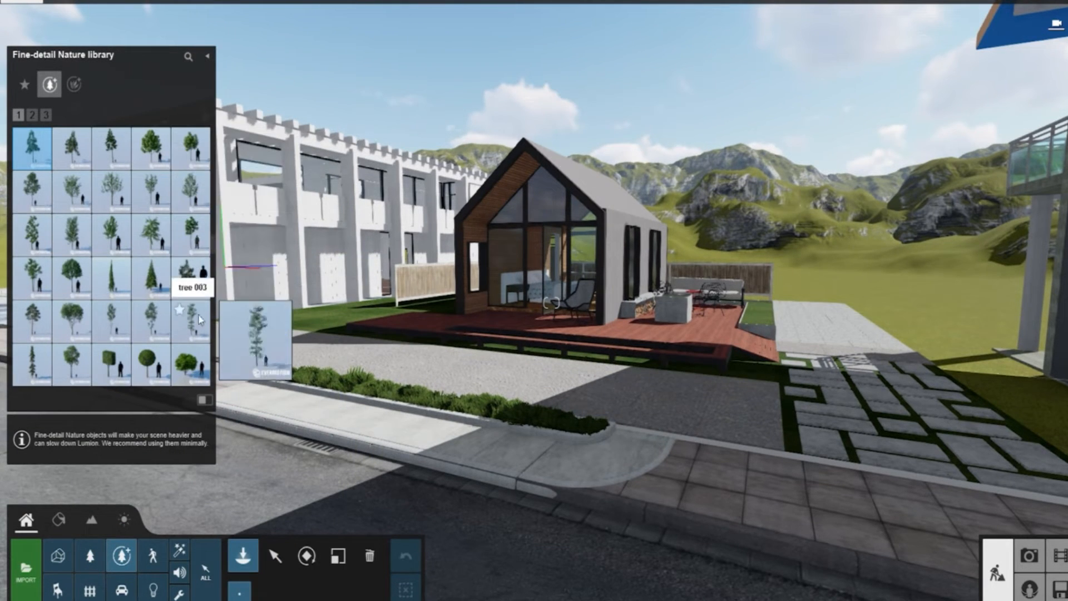
left_click(32, 115)
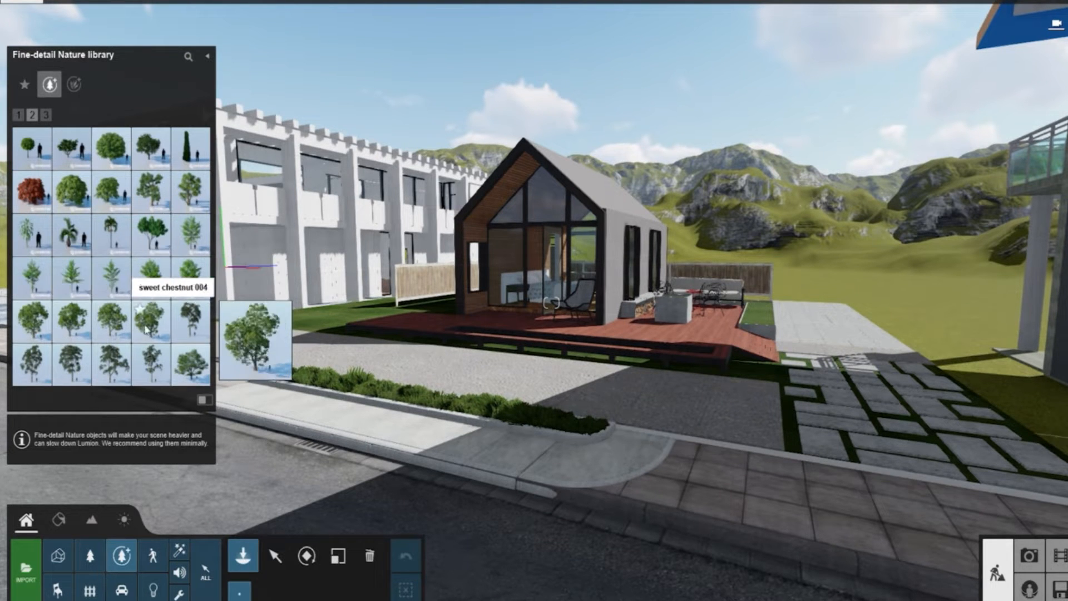
left_click(32, 320)
left_click(325, 325)
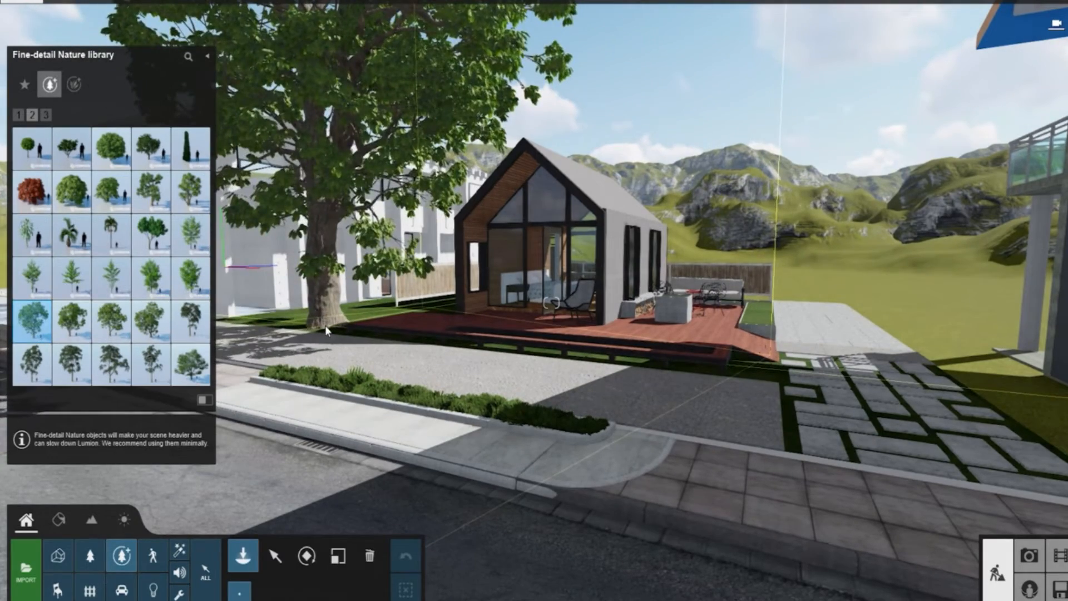
Step: Examine the large tree's bark, branches and leaves up close and its overall look from the street
right_click_drag(656, 378, 501, 245)
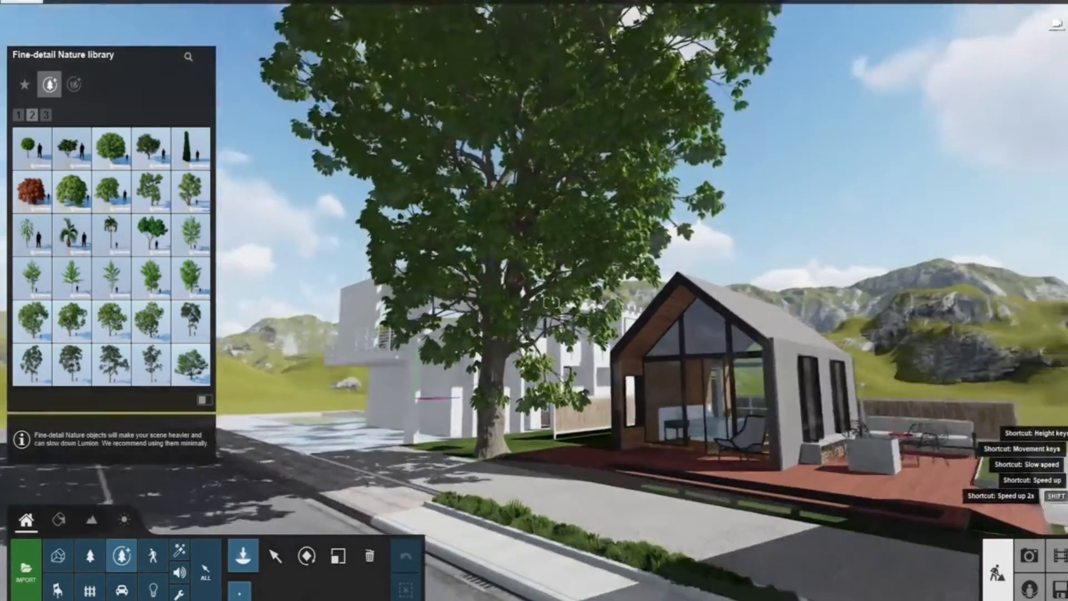
right_click_drag(551, 303, 551, 240)
key("w")
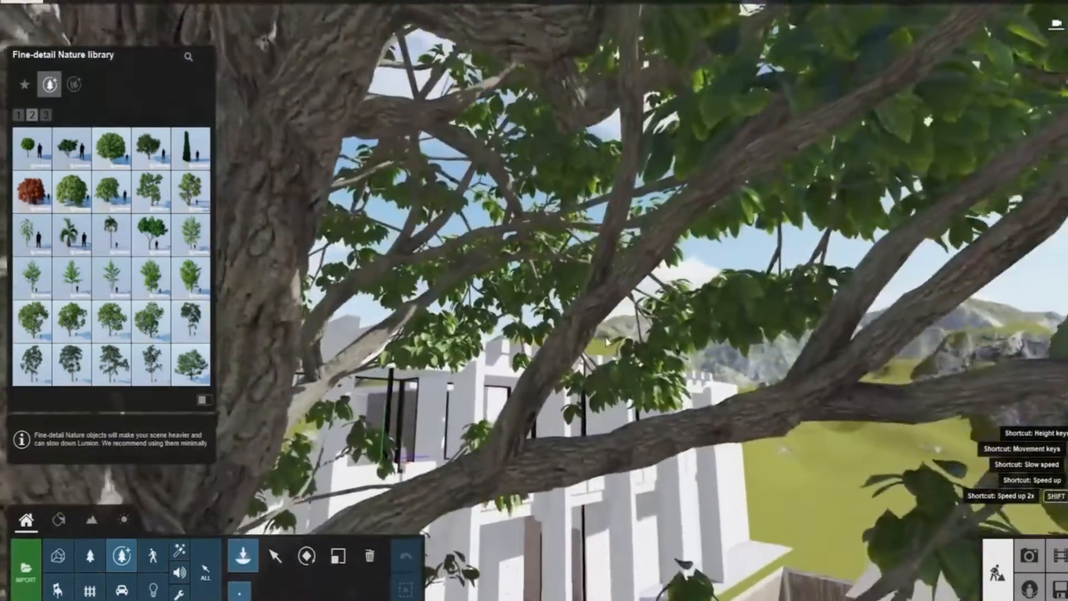
key("s")
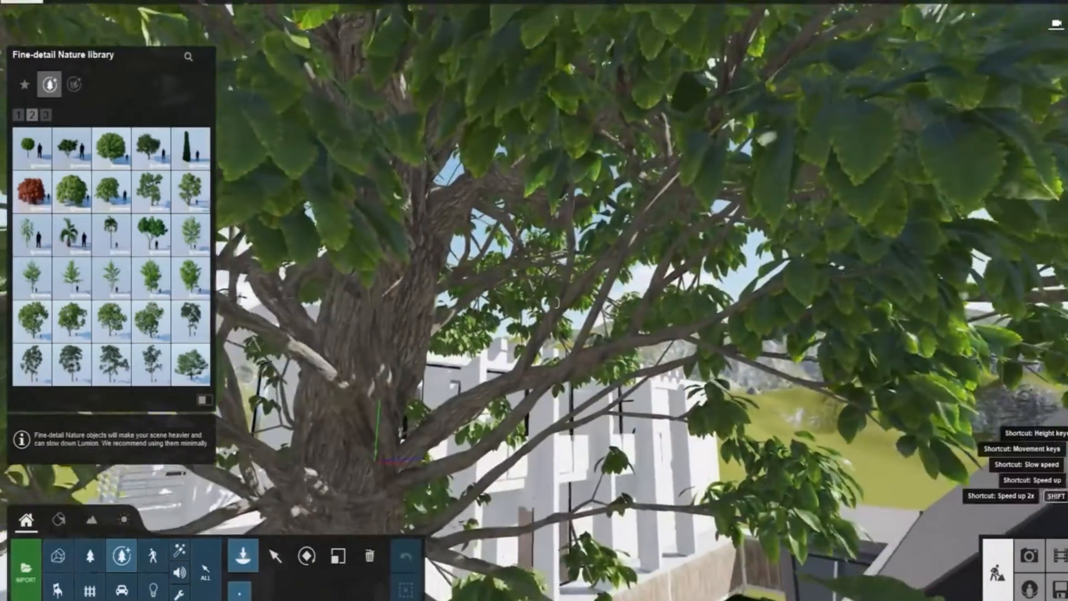
right_click_drag(551, 302, 662, 279)
key("s")
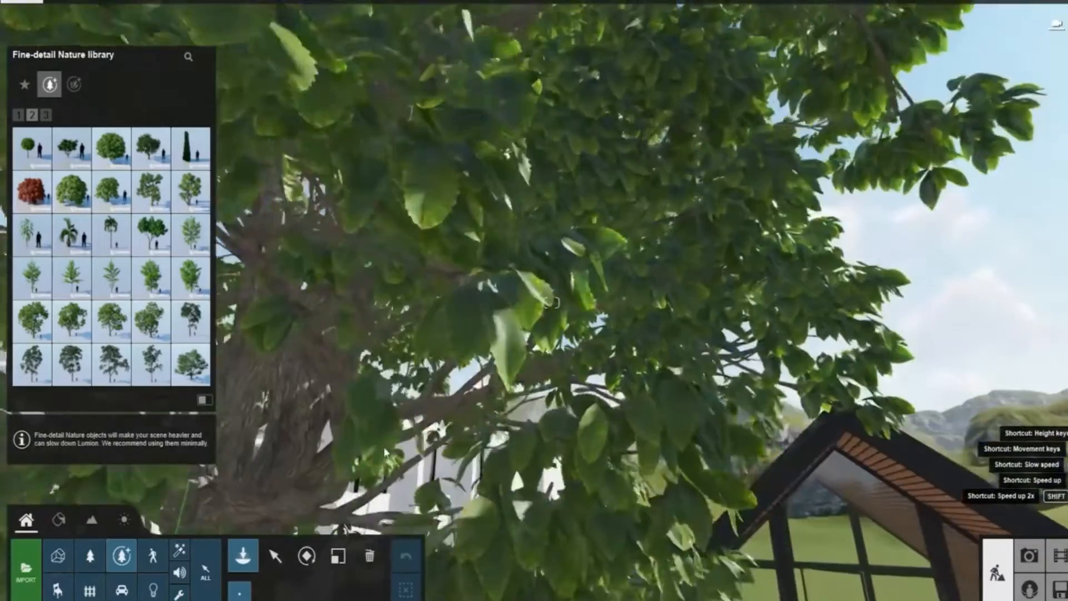
key("s")
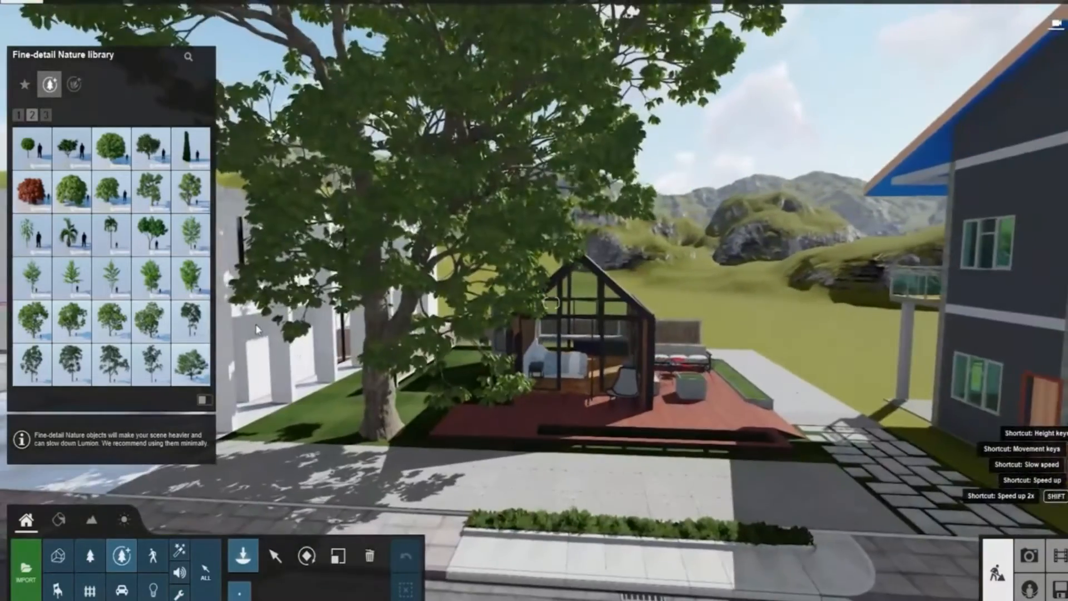
key("d")
right_click_drag(490, 284, 425, 337)
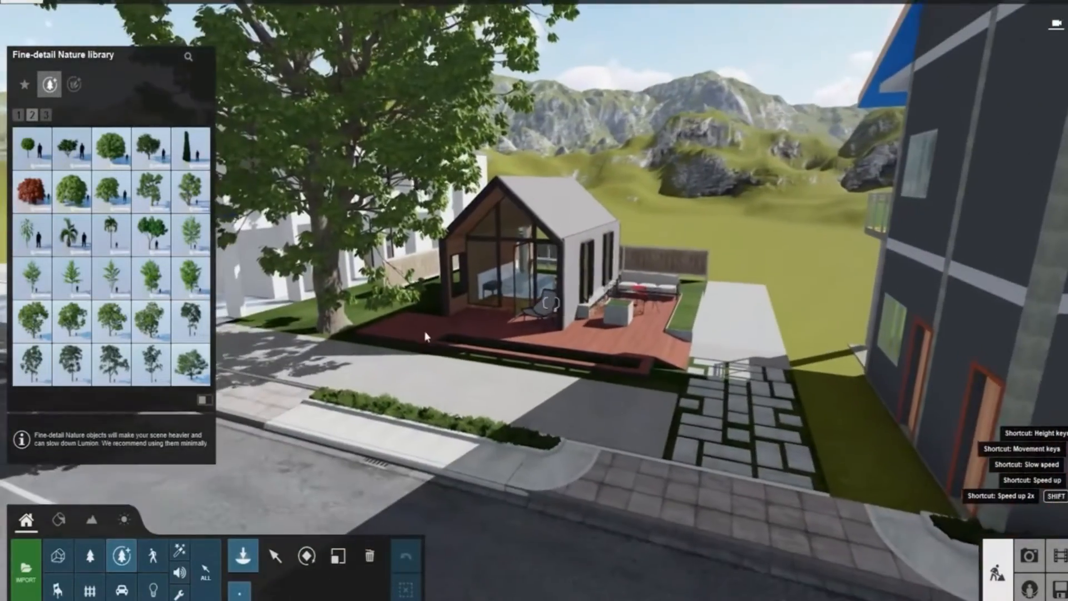
Step: Place a sydney blue gum 005 tree where the deck meets the stepping-stone path and scale it down
left_click(161, 380)
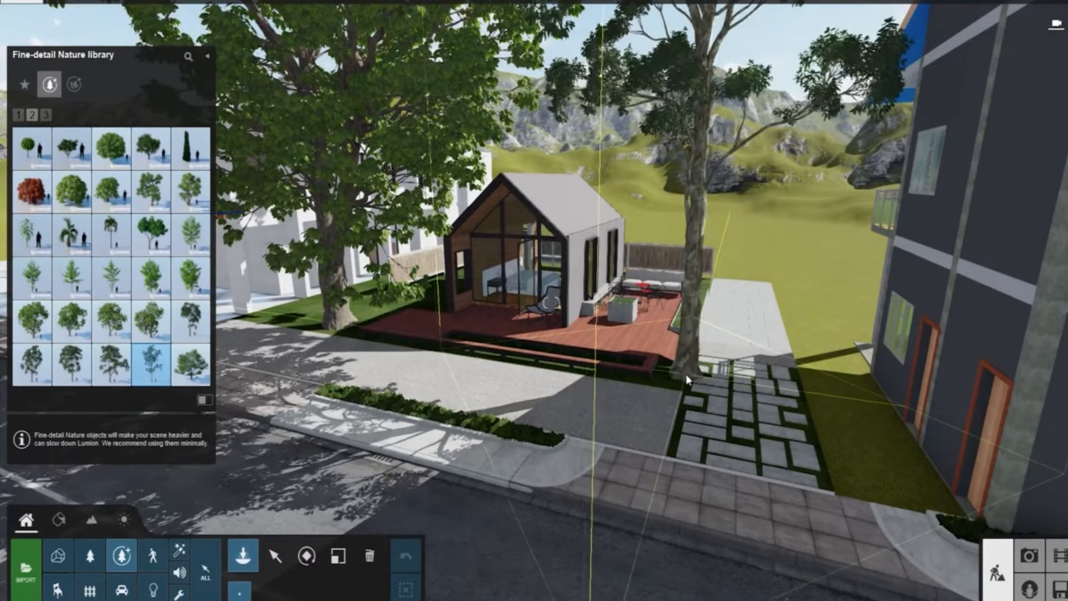
left_click(686, 486)
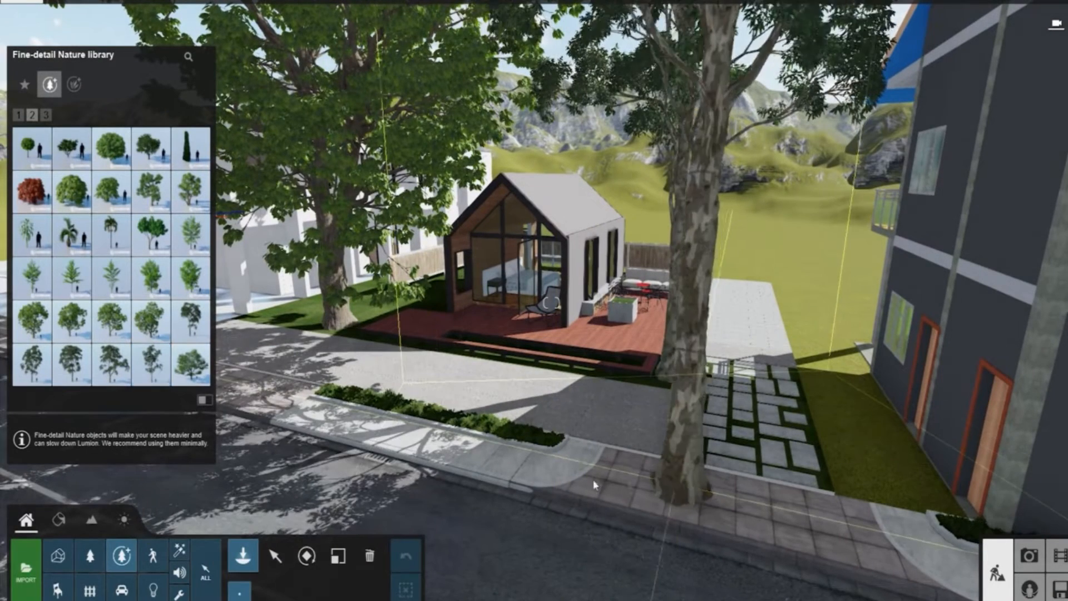
left_click(338, 555)
left_click_drag(671, 380, 670, 397)
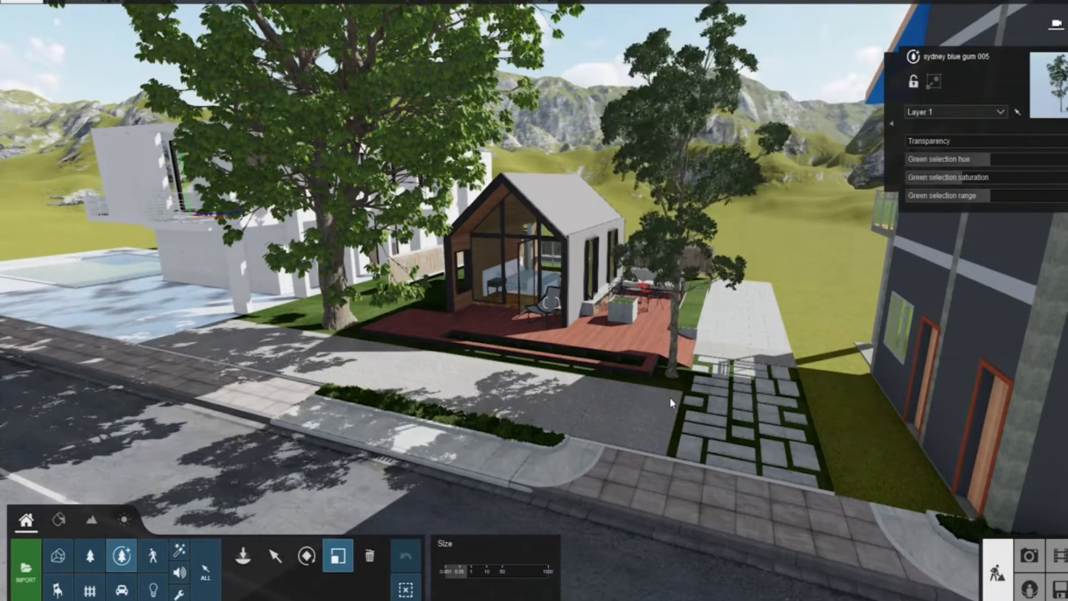
key("w")
right_click_drag(670, 398, 614, 395)
key("w")
key("s")
key("s")
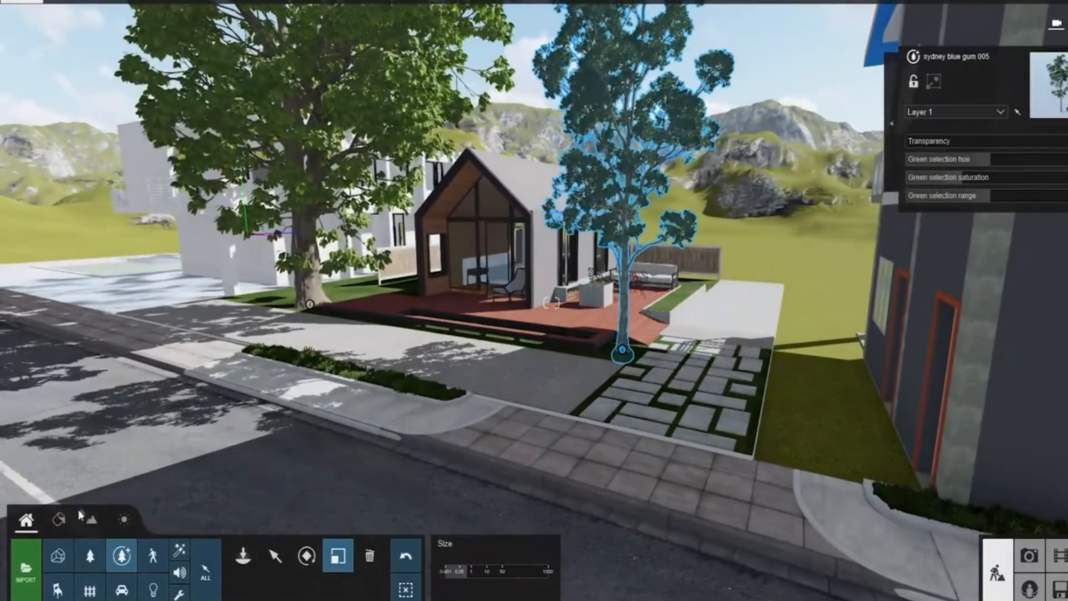
Step: Place another large fine-detail tree on the open grass behind the small house's paved strip
left_click(122, 563)
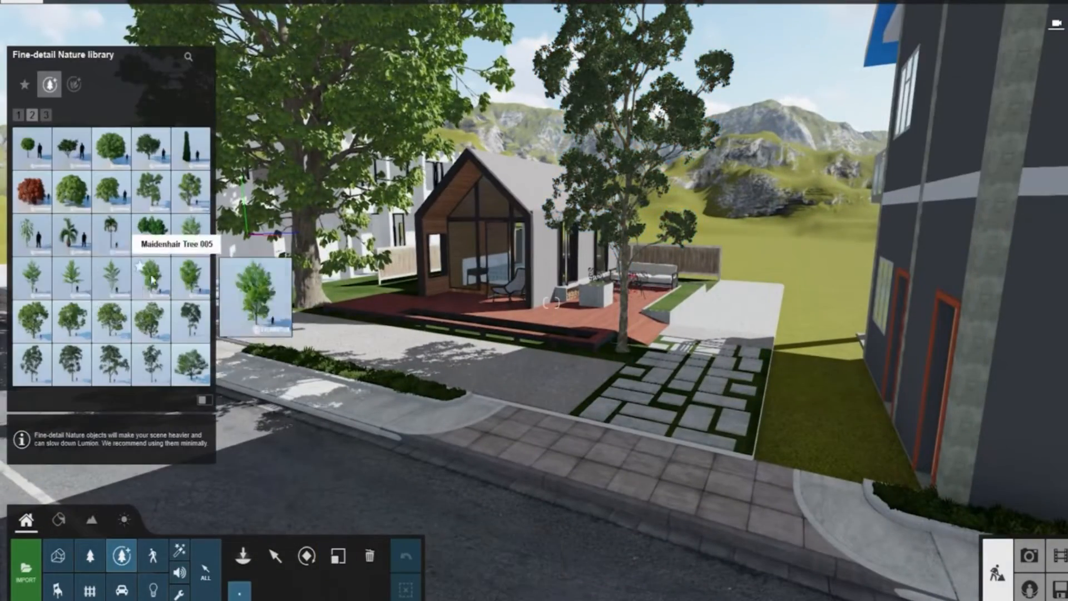
left_click(168, 254)
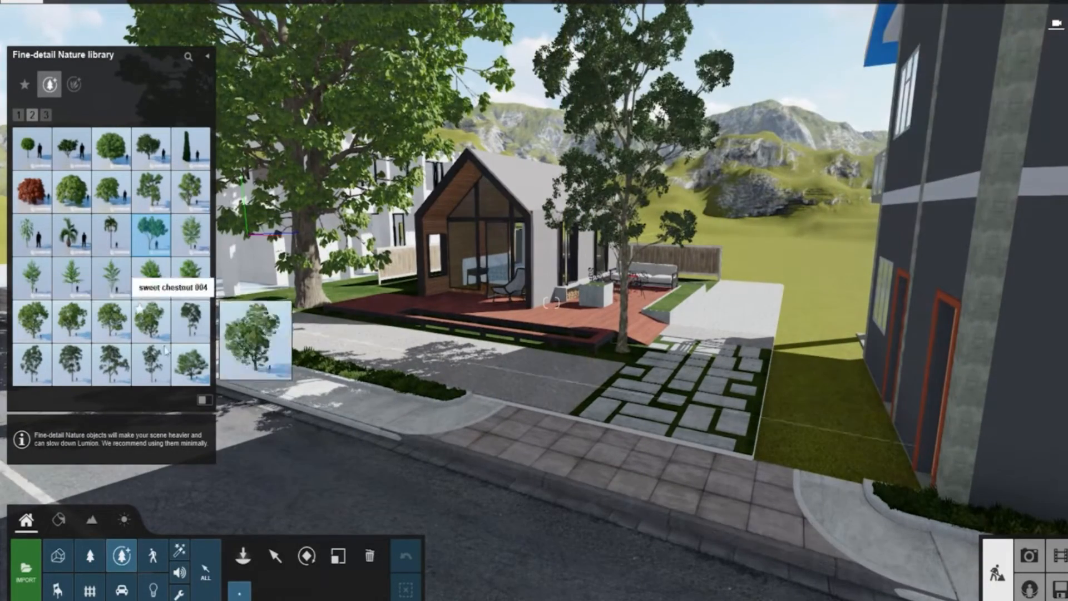
left_click(191, 363)
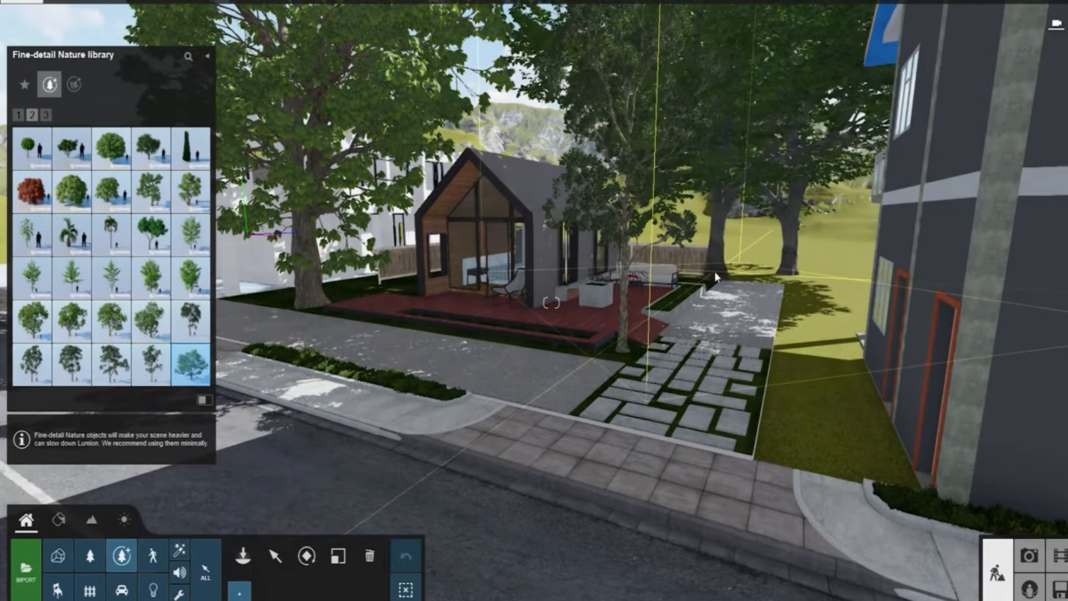
key("Escape")
Step: Paint a dense band of broadleaf trees from the standard nature models along the foot of the mountains behind the houses
left_click(91, 557)
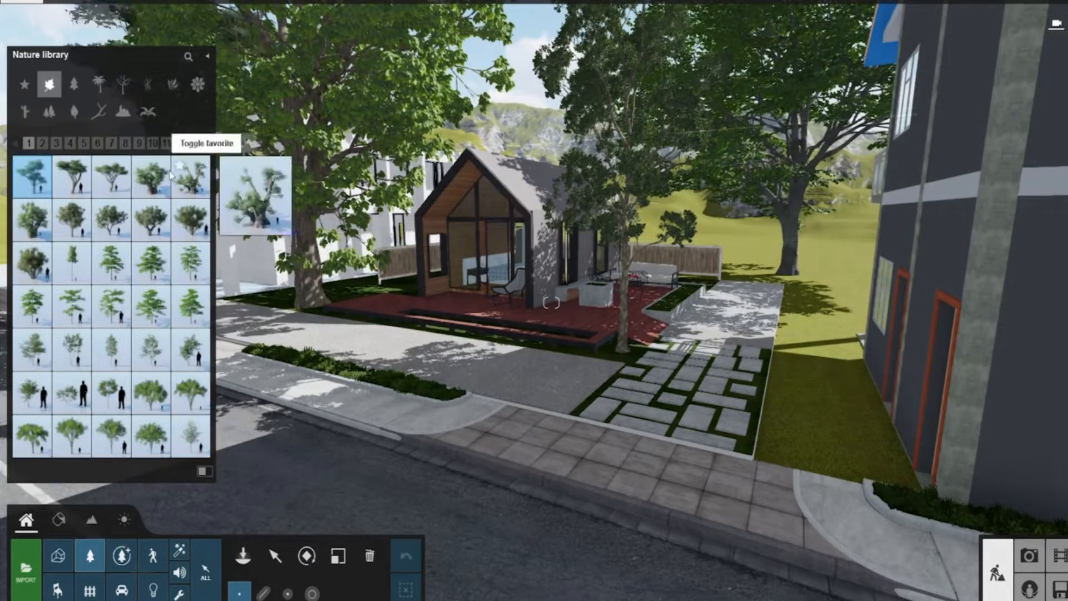
mouse_move(162, 367)
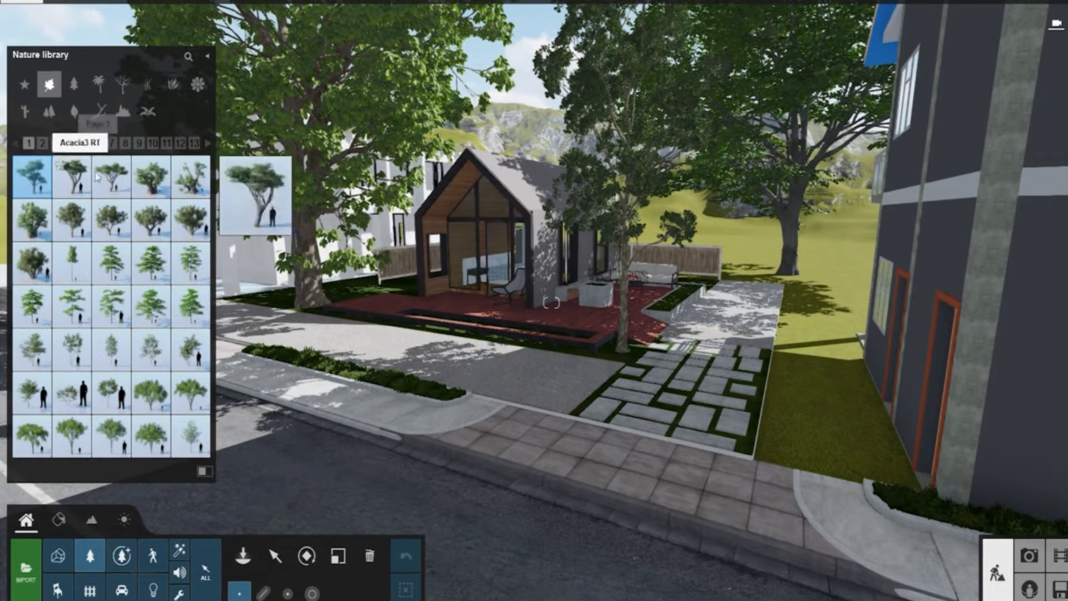
mouse_move(156, 455)
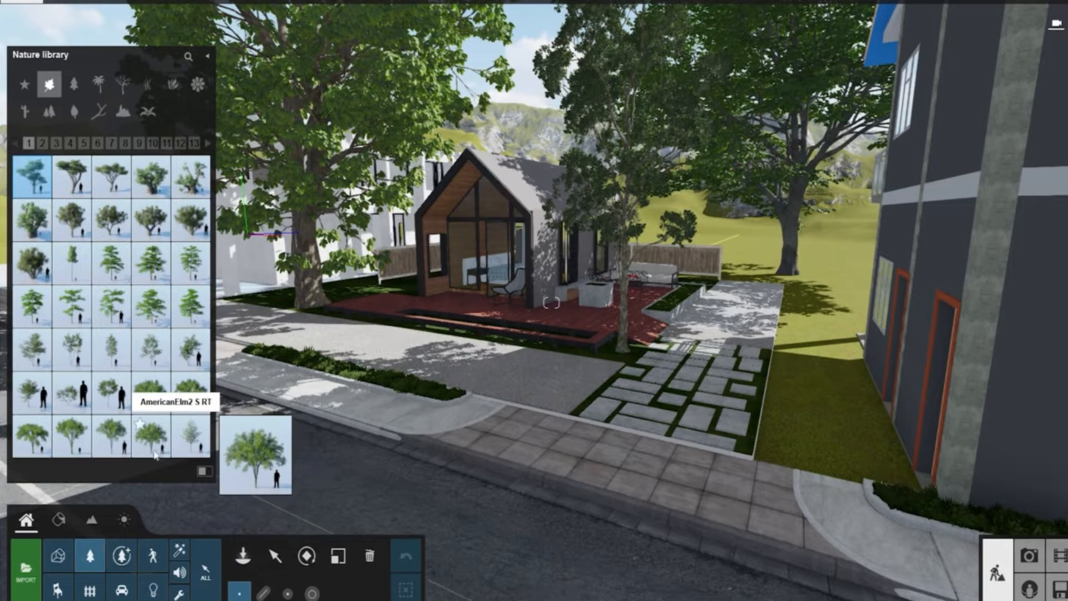
left_click(71, 436)
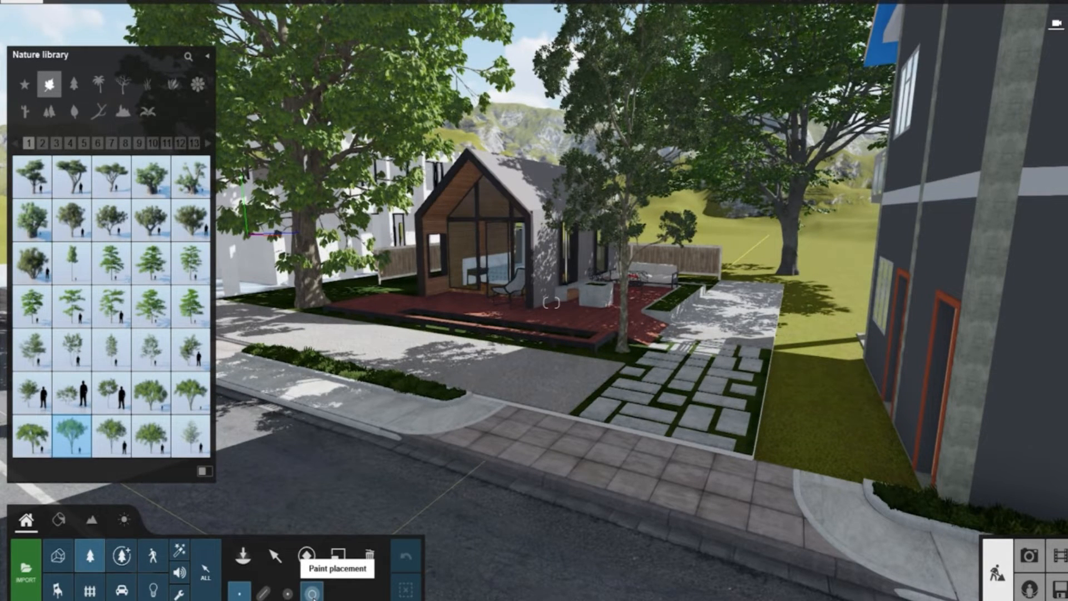
key("q")
key("w")
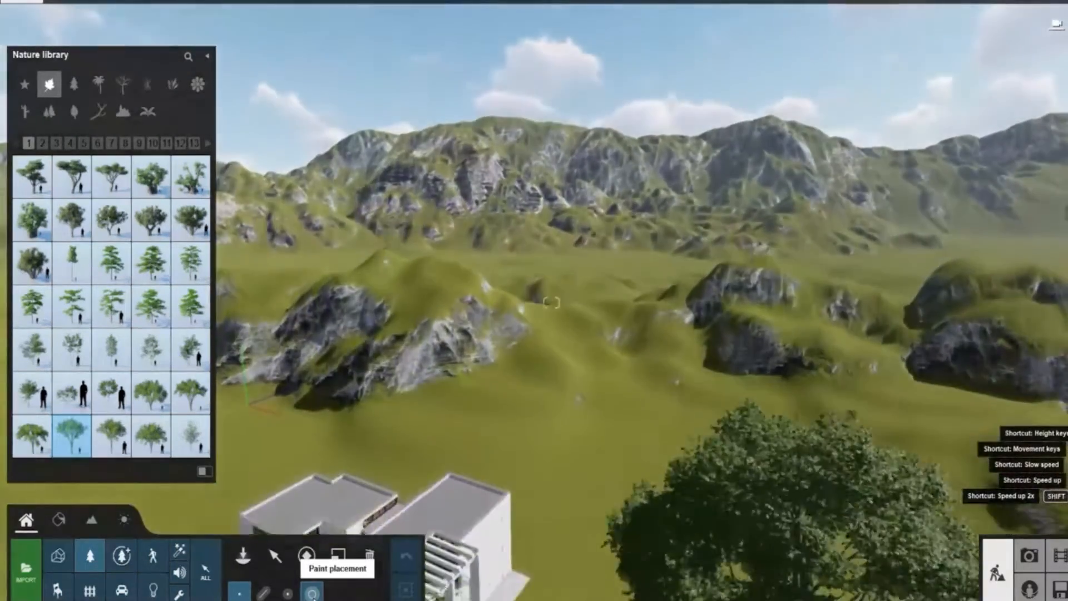
key("q")
right_click_drag(598, 368, 494, 303)
key("w")
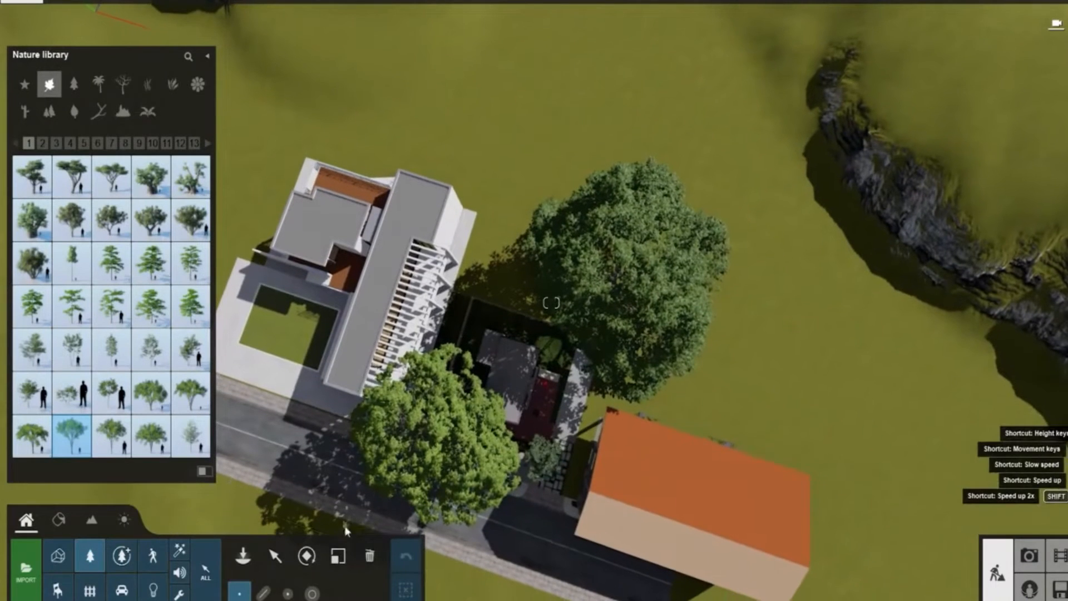
left_click(306, 554)
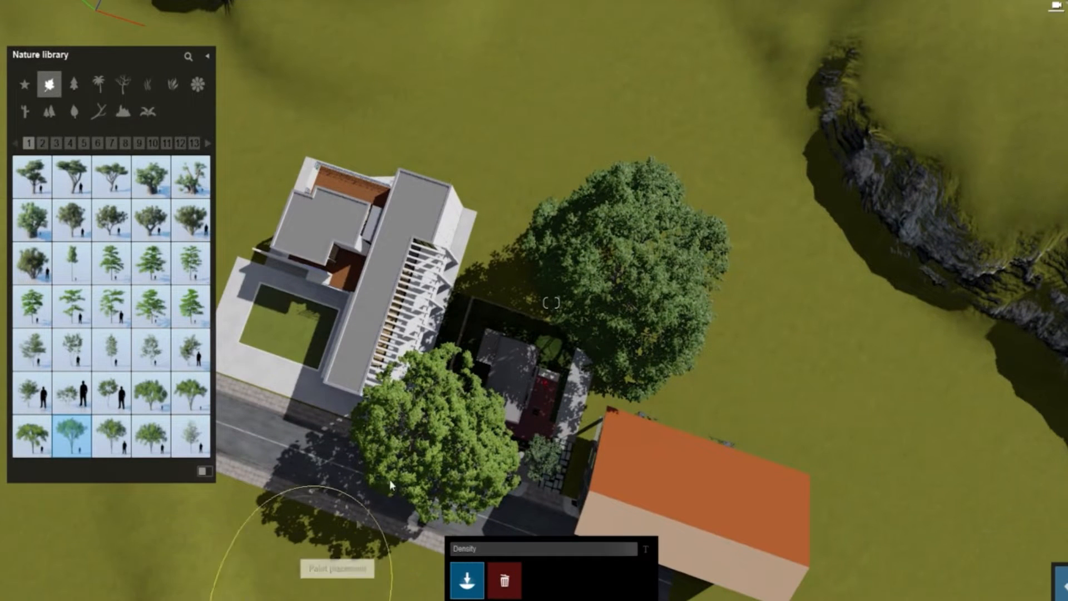
right_click_drag(516, 198, 778, 283)
mouse_move(640, 295)
right_mouse_down()
mouse_move(538, 233)
mouse_move(387, 230)
right_mouse_up()
mouse_move(330, 207)
left_mouse_down()
mouse_move(759, 210)
mouse_move(895, 345)
mouse_move(723, 423)
left_mouse_up()
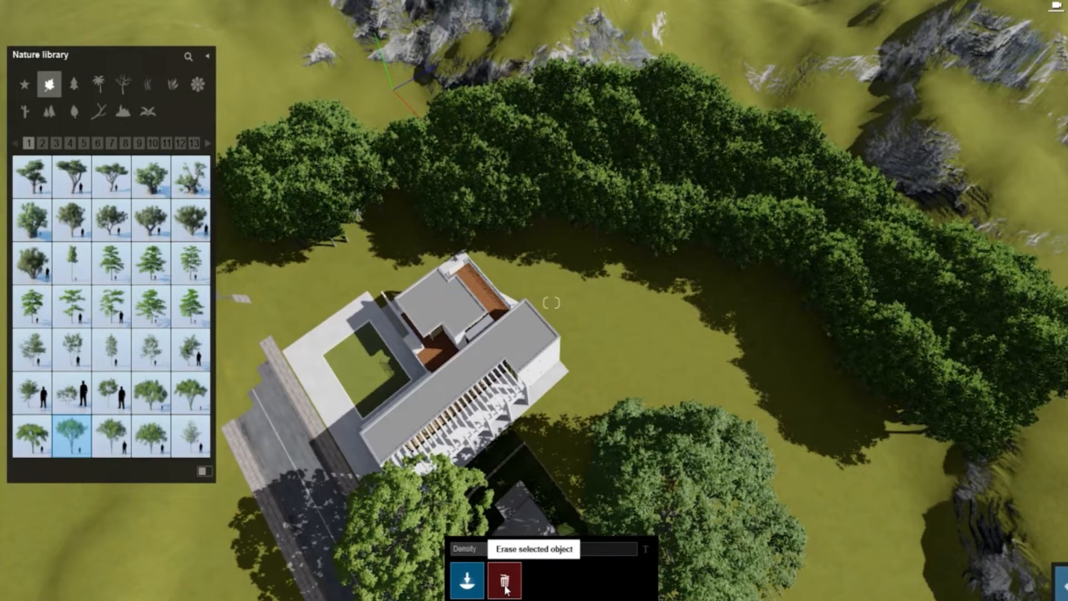
Step: Erase parts of the painted tree band behind the houses and repaint it with a density of 0.5
mouse_move(913, 323)
left_mouse_down()
mouse_move(739, 262)
mouse_move(400, 189)
mouse_move(279, 223)
left_mouse_up()
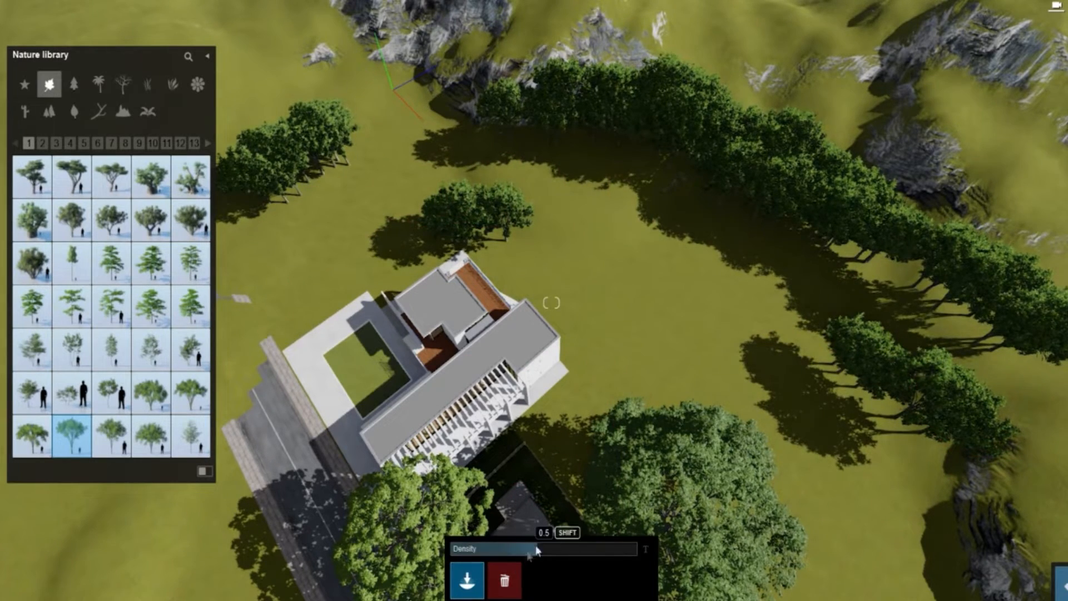
mouse_move(361, 211)
left_mouse_down()
mouse_move(673, 298)
mouse_move(978, 434)
left_mouse_up()
Step: Extend the painted trees around the rocks and the open grass behind the orange-roofed house
right_click_drag(551, 302, 694, 305)
mouse_move(913, 205)
left_mouse_down()
mouse_move(944, 230)
mouse_move(946, 221)
left_mouse_up()
mouse_move(946, 221)
right_mouse_down()
mouse_move(668, 211)
mouse_move(775, 203)
right_mouse_up()
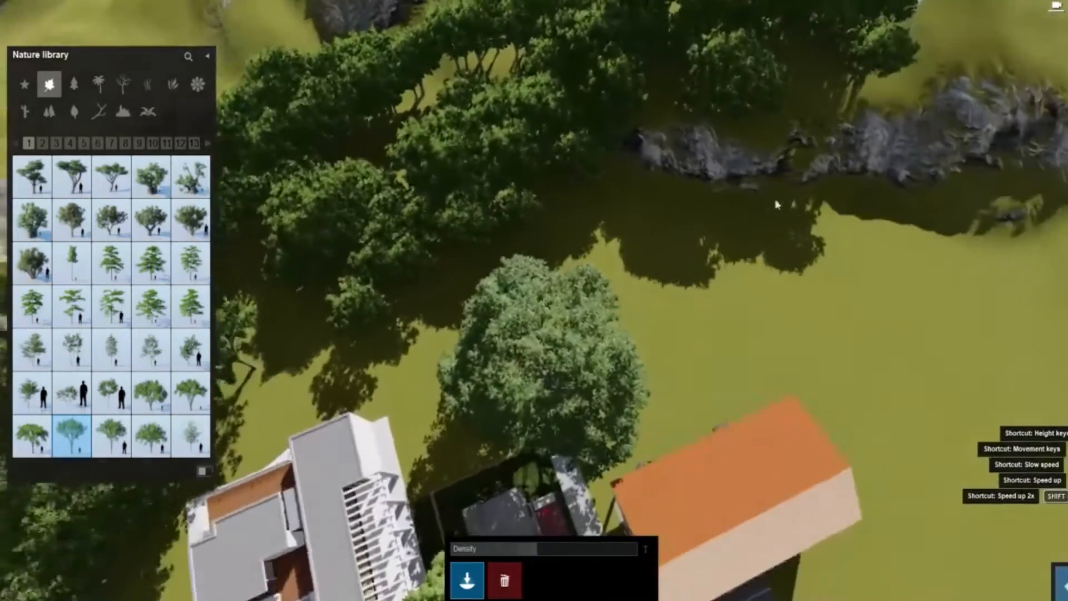
left_click_drag(627, 246, 776, 250)
right_click_drag(778, 250, 500, 246)
left_click_drag(525, 245, 566, 217)
right_click_drag(566, 217, 553, 215)
left_click_drag(480, 199, 432, 101)
Step: Paint AmericanBeech-M HQ trees into the dense tree band behind the houses
right_click_drag(726, 175, 609, 284)
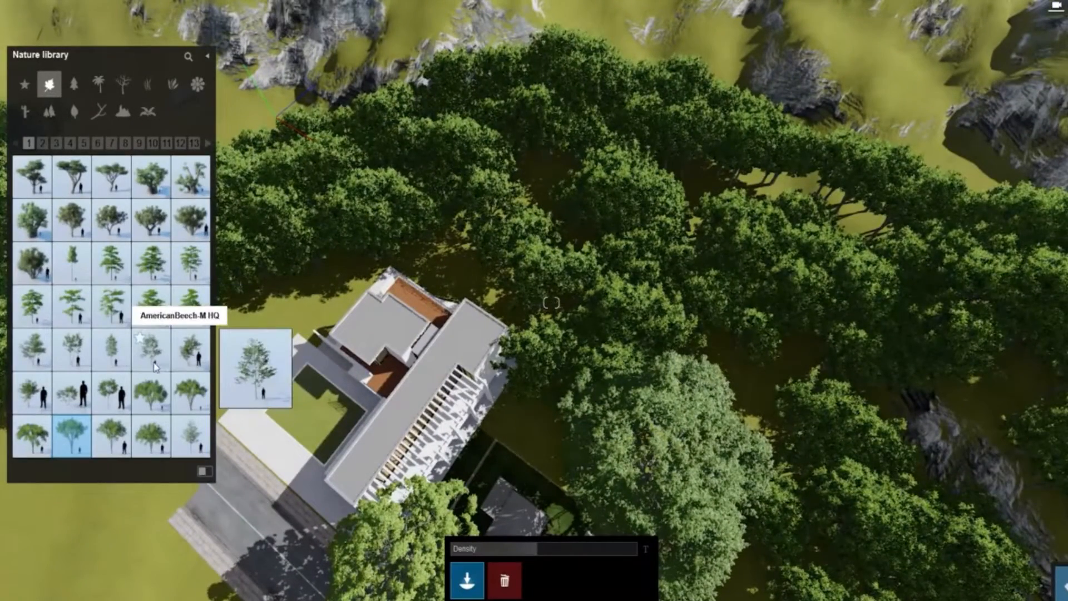
left_click_drag(816, 381, 822, 328)
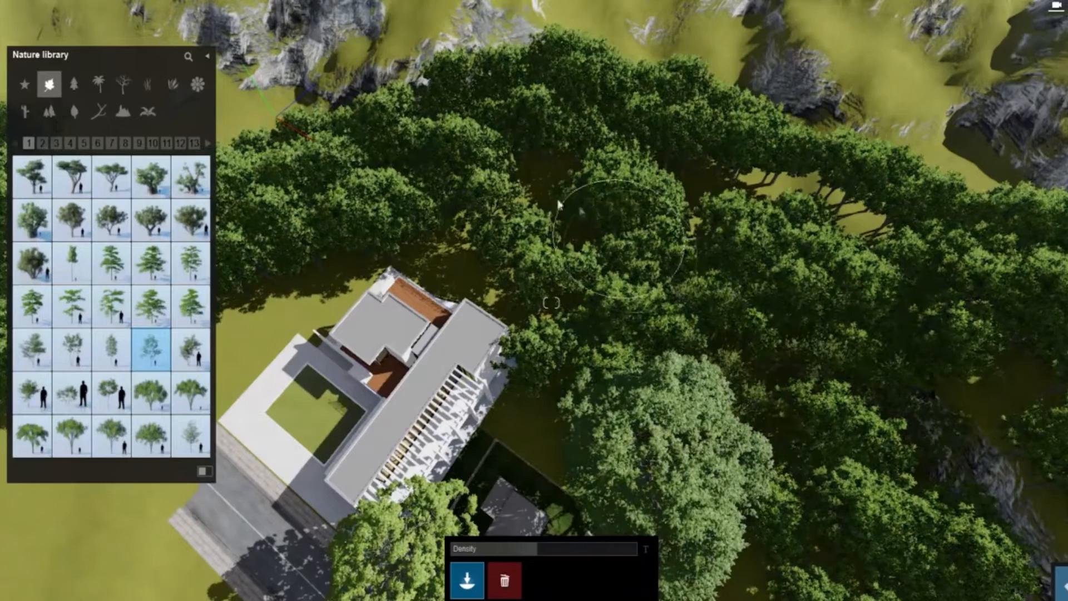
right_click_drag(604, 210, 611, 199)
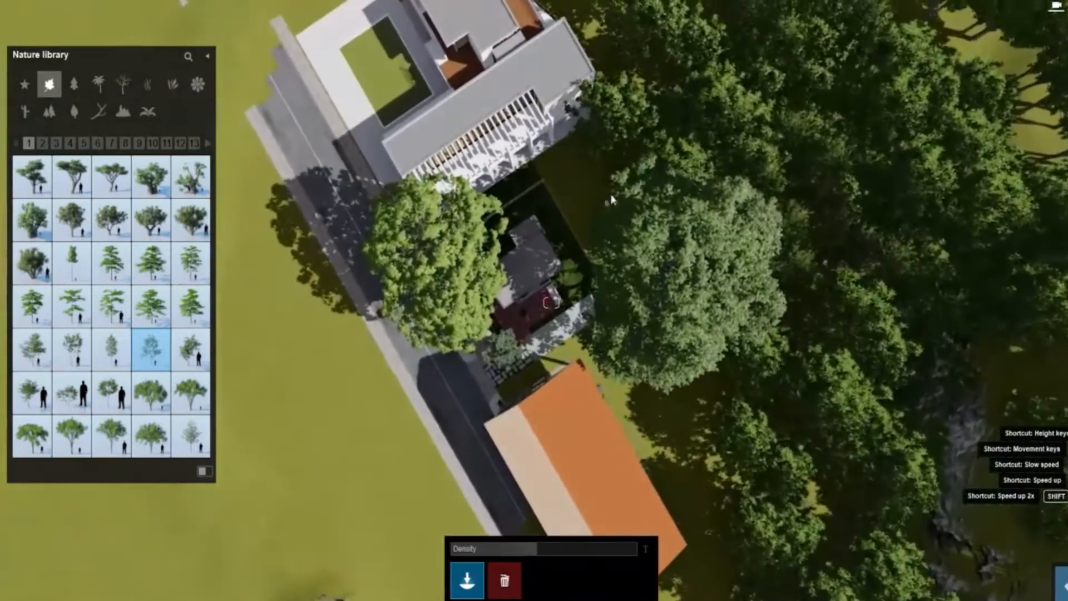
Step: Examine the tree planting around the houses from above and from the street in front of the small house
key("s")
right_click_drag(596, 258, 546, 217)
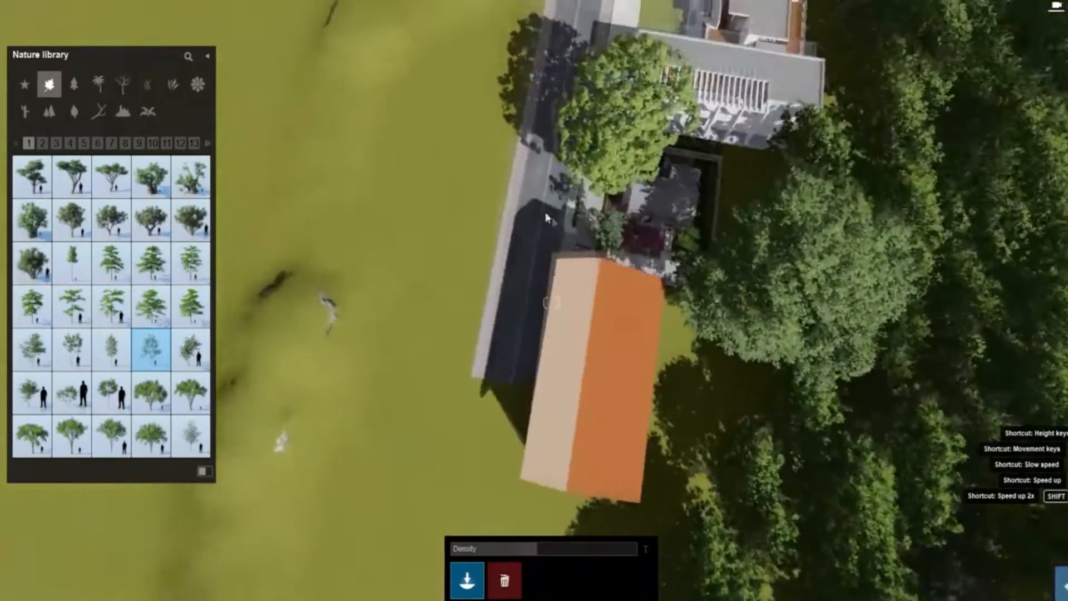
scroll(547, 218, "down", 10)
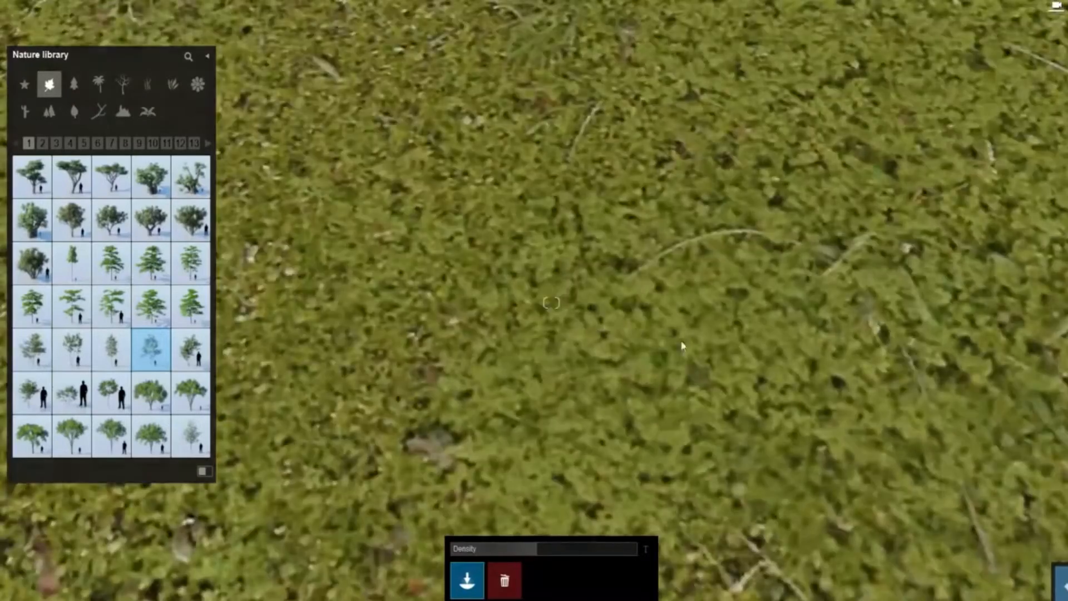
key("s")
right_click_drag(667, 334, 667, 190)
right_click_drag(612, 489, 526, 489)
key("w")
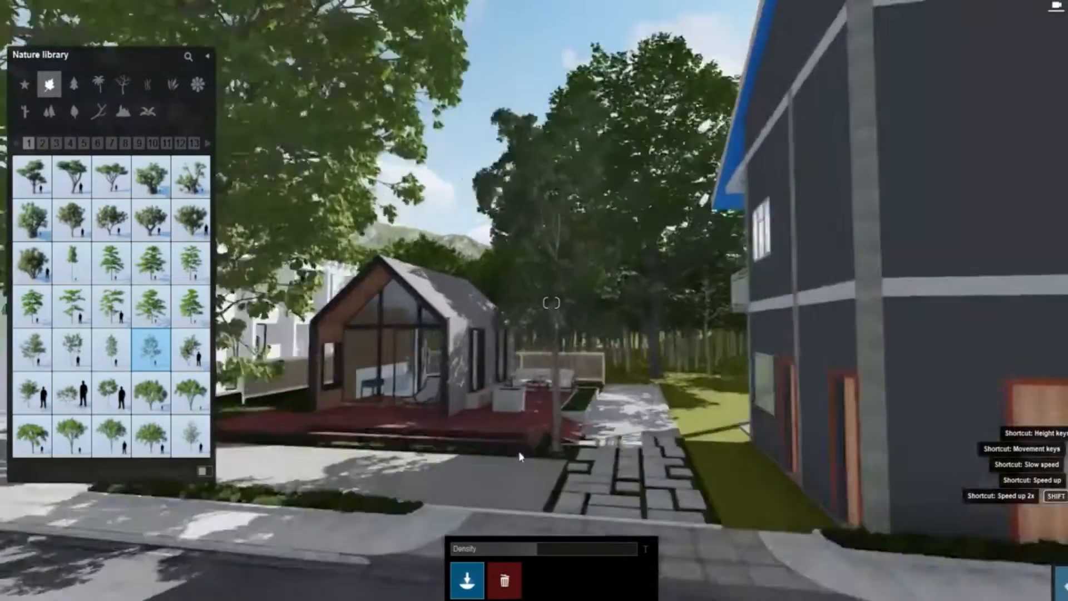
key("s")
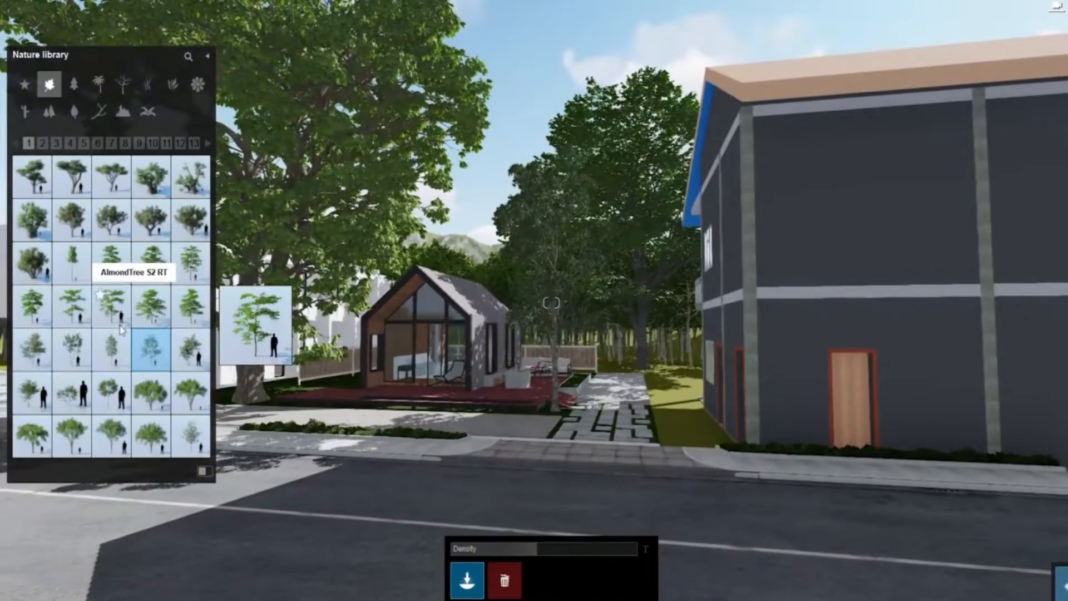
Step: Paint blue-green grass clumps on the shaded ground among the tree trunks behind the small house's fence
left_click(172, 84)
key("w")
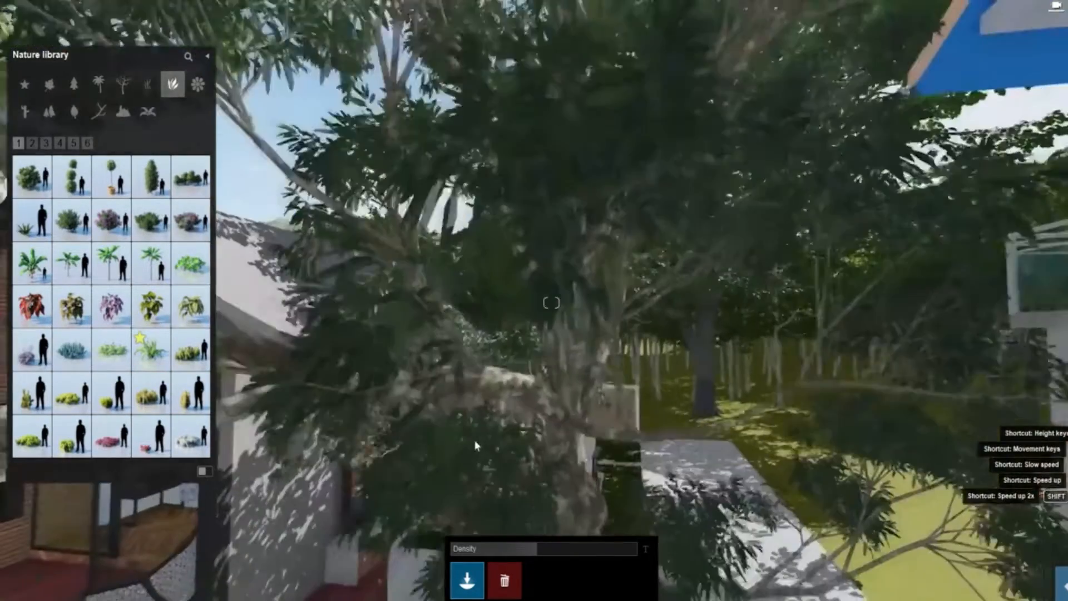
right_click_drag(474, 440, 872, 315)
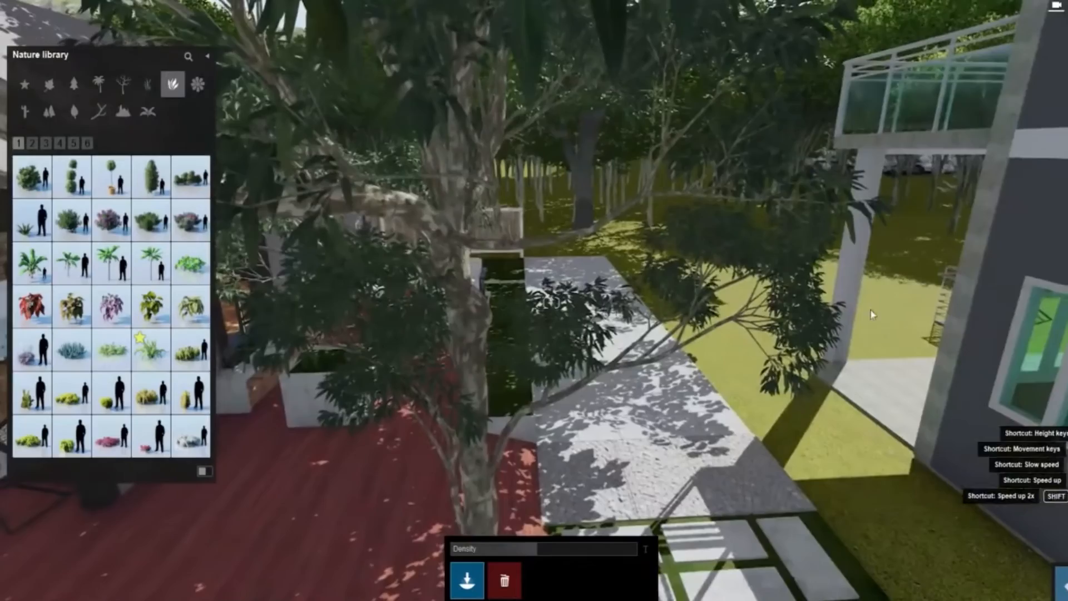
key("w")
key("q")
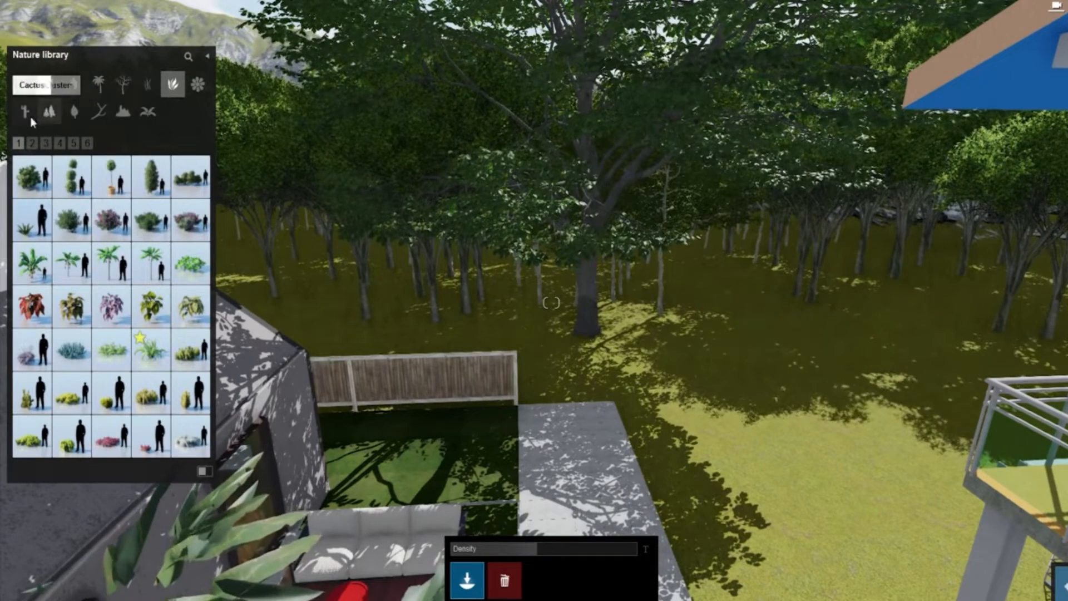
left_click(147, 84)
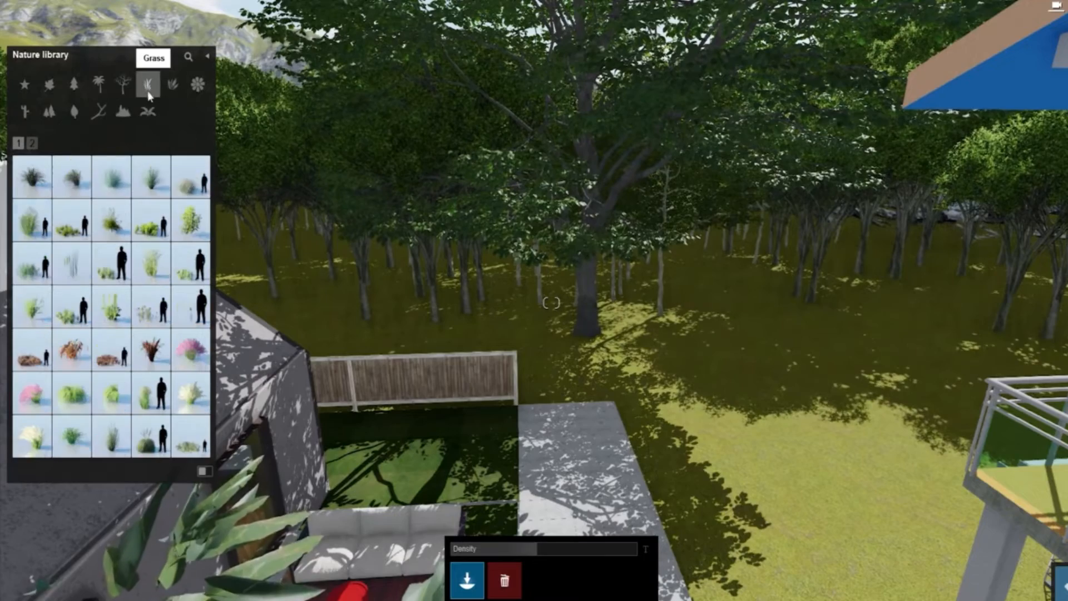
left_click(150, 177)
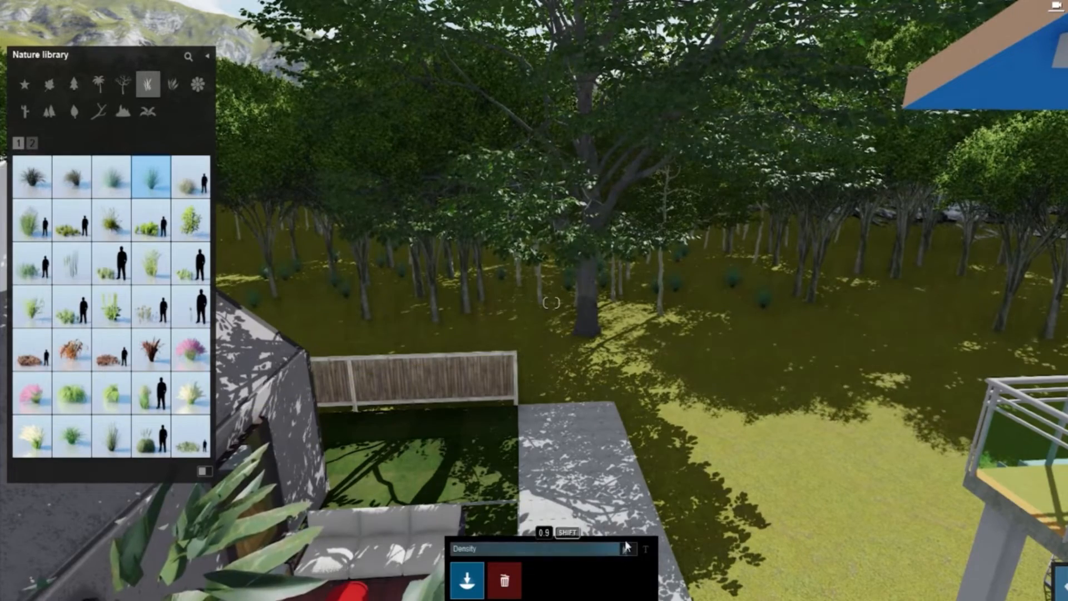
Step: Paint pink grass clumps across the forest floor behind the small house with a density of 0.9
left_click(191, 350)
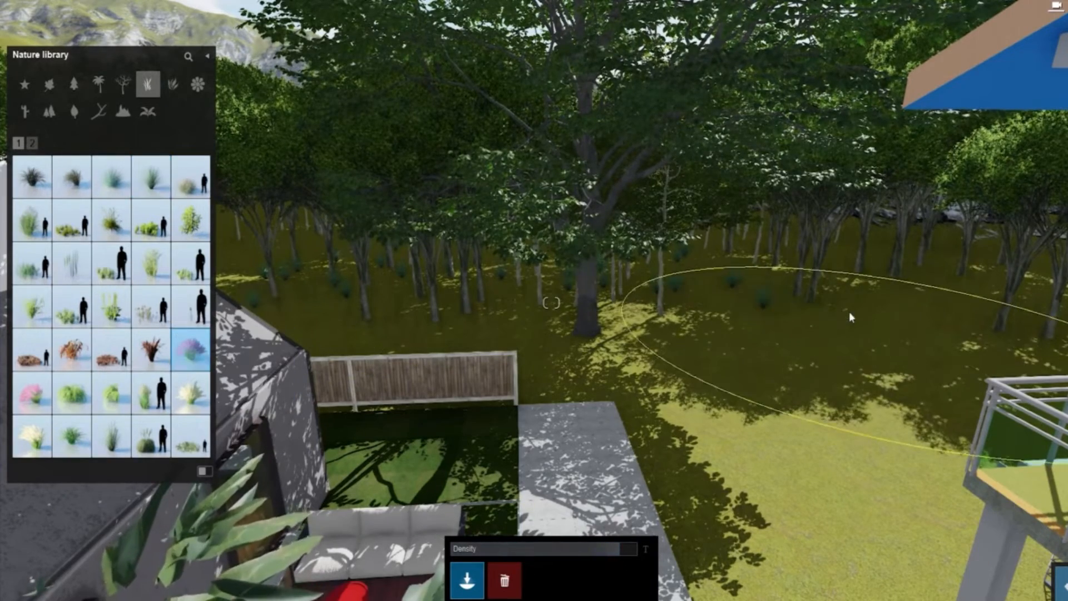
left_click_drag(850, 317, 583, 254)
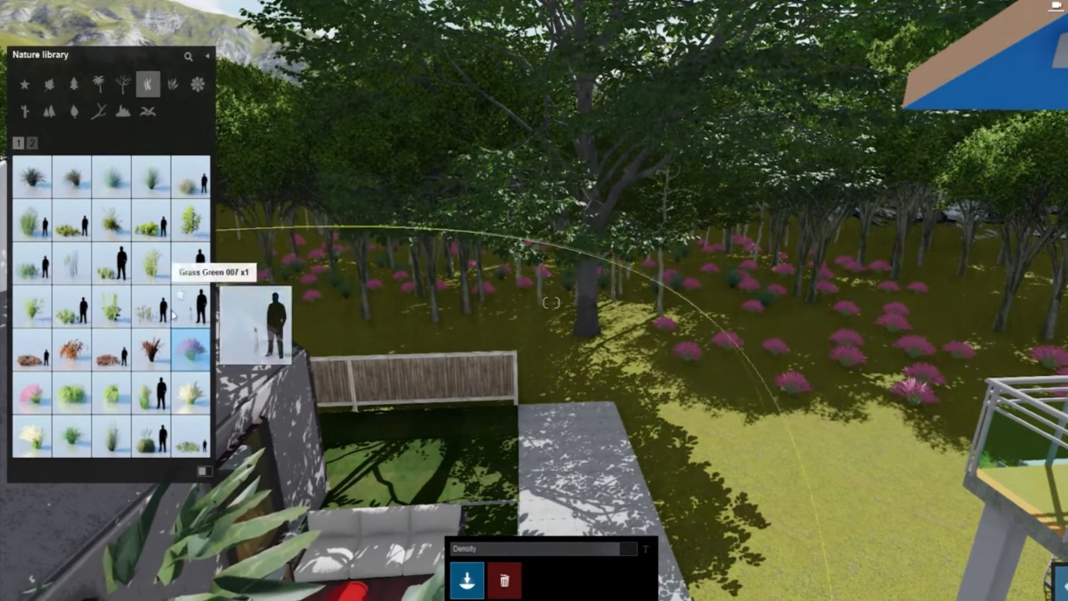
mouse_move(200, 396)
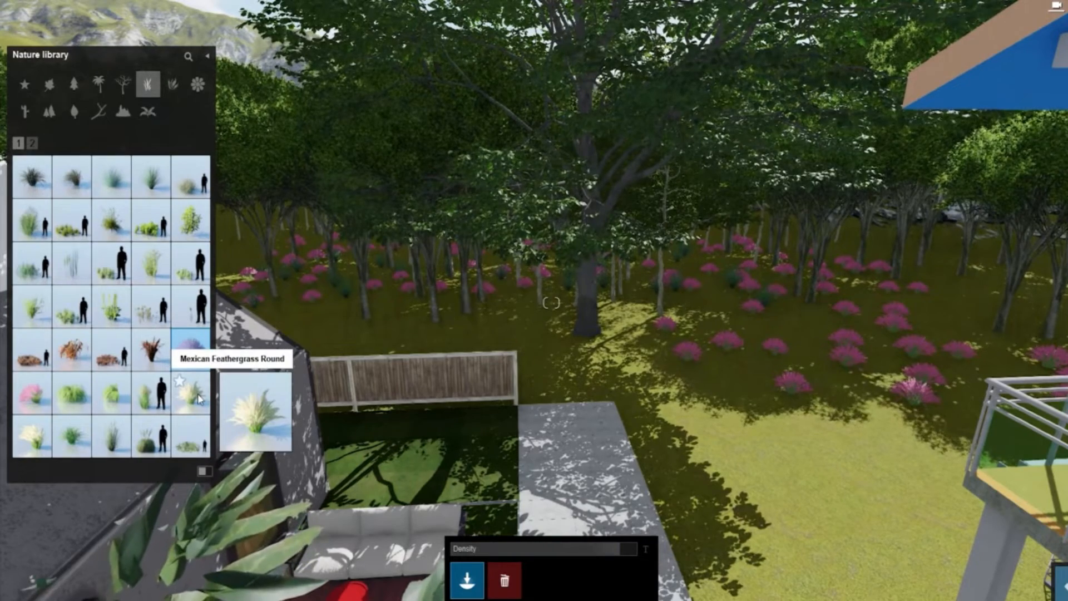
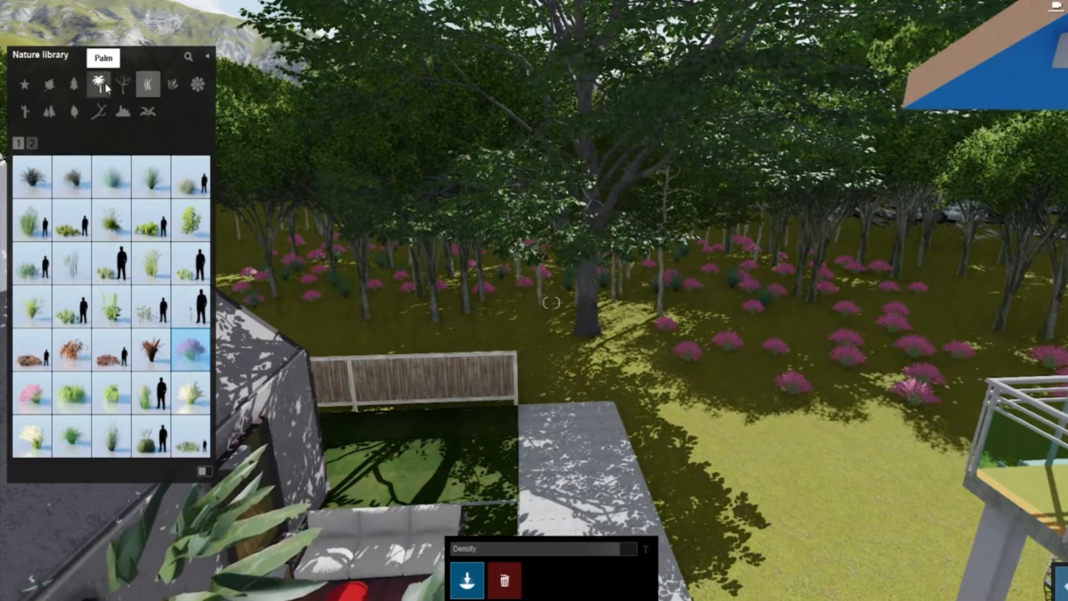
Step: Paint Amur Cork RT trees along the ground behind the fence to thicken the lower part of the forest
left_click(56, 87)
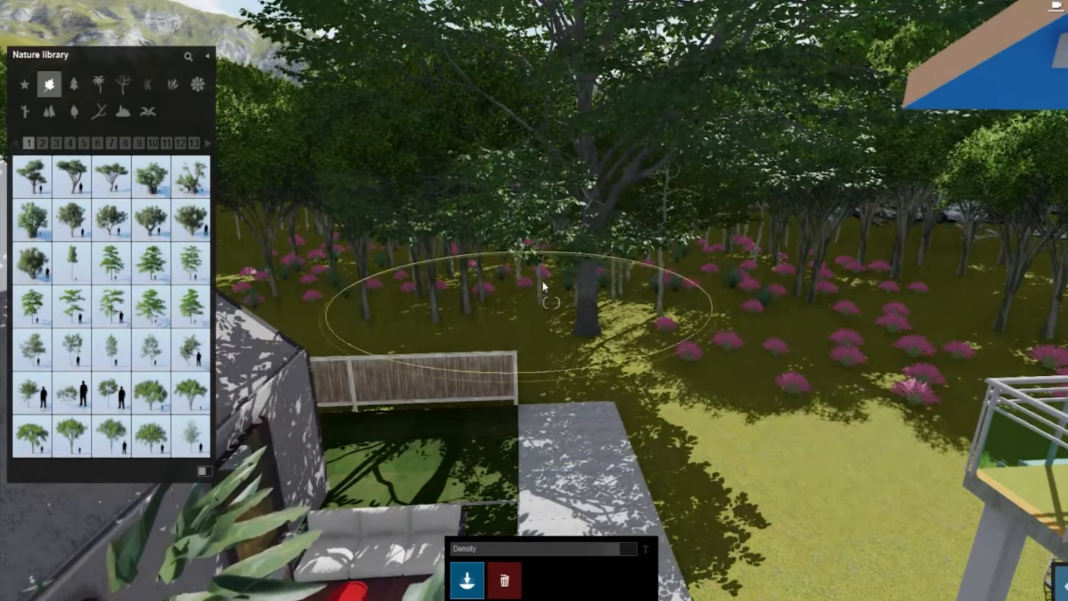
key("s")
key("e")
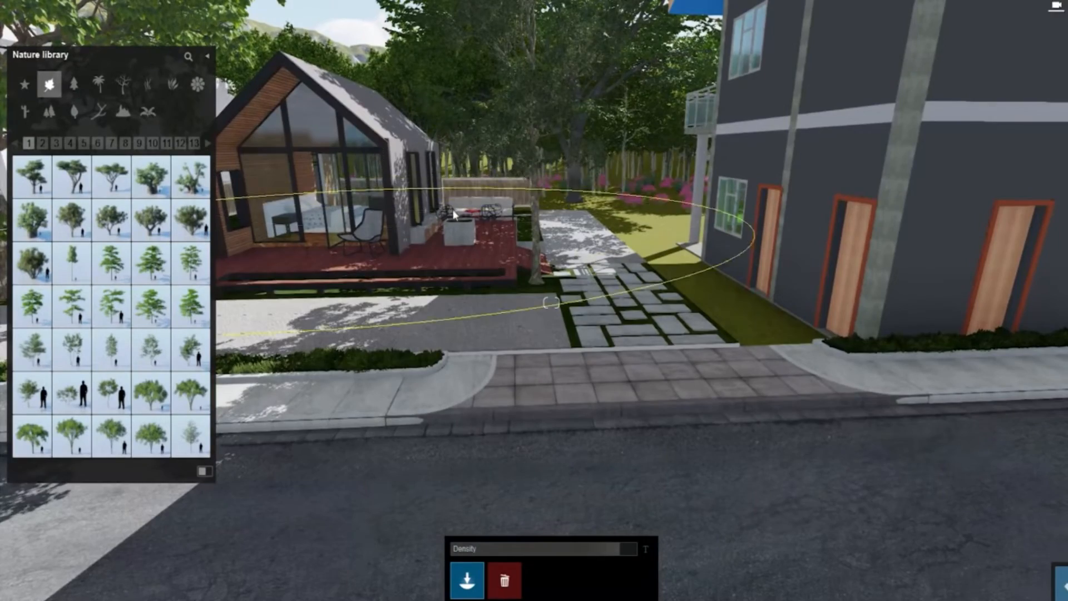
key("w")
key("q")
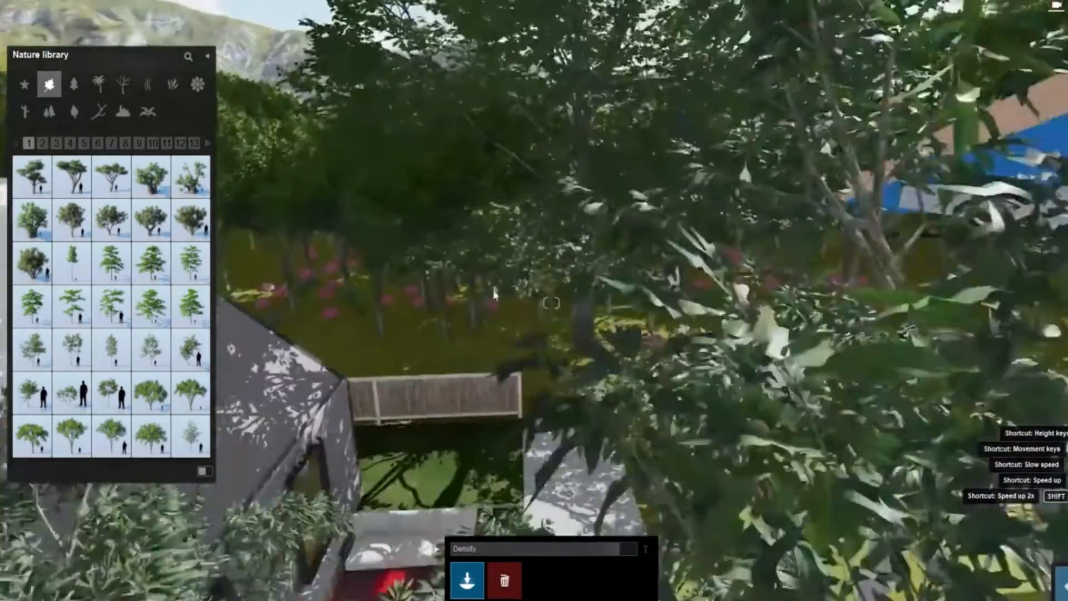
key("q")
right_click_drag(477, 334, 470, 368)
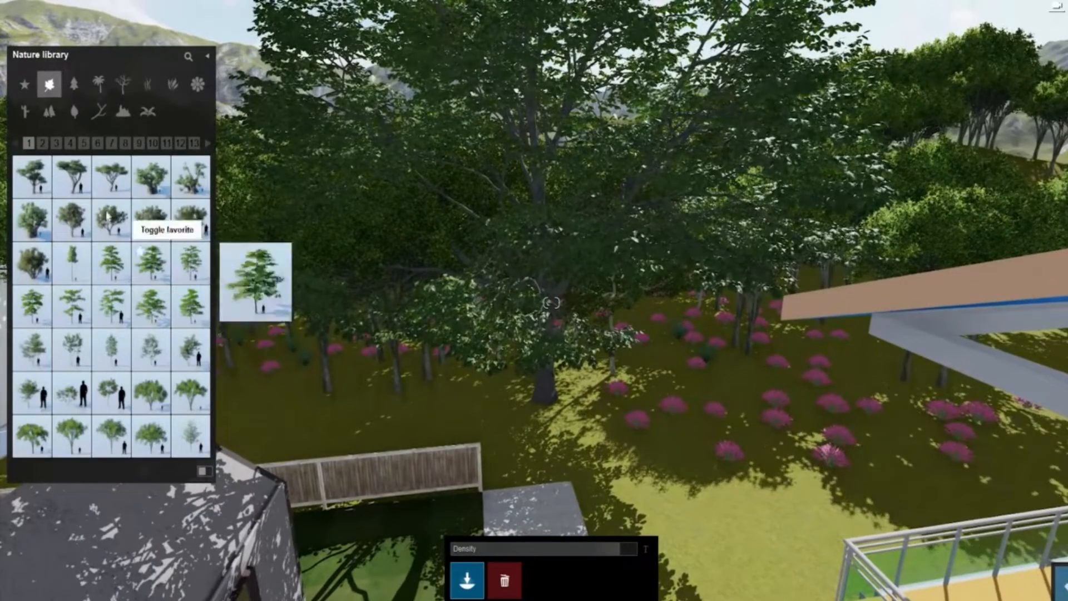
left_click(43, 146)
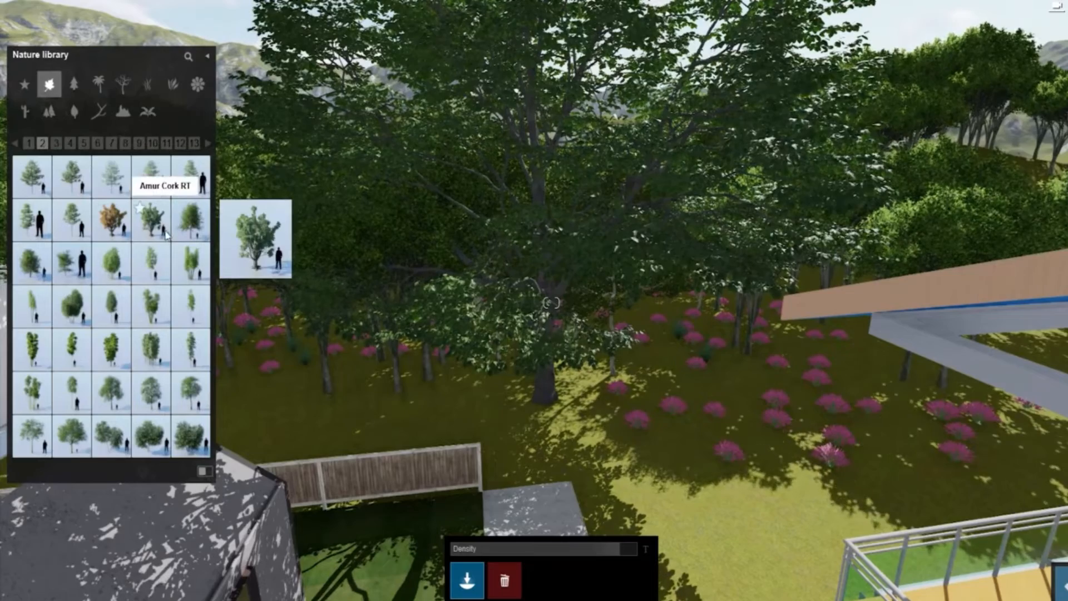
left_click_drag(593, 345, 473, 335)
mouse_move(590, 340)
right_mouse_down()
mouse_move(568, 339)
mouse_move(549, 321)
mouse_move(584, 358)
right_mouse_up()
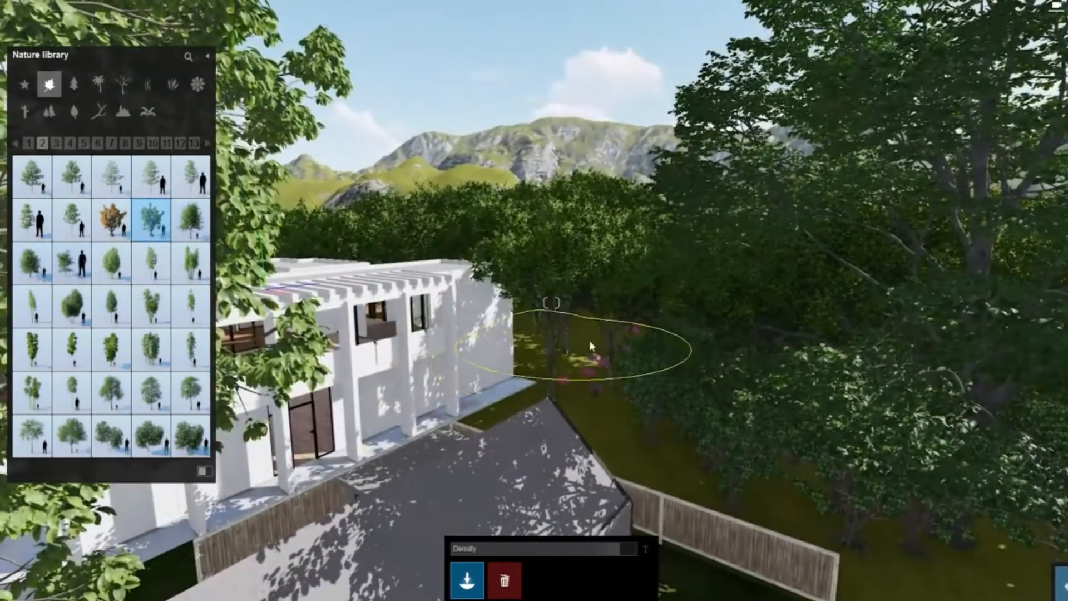
right_click_drag(679, 359, 719, 421)
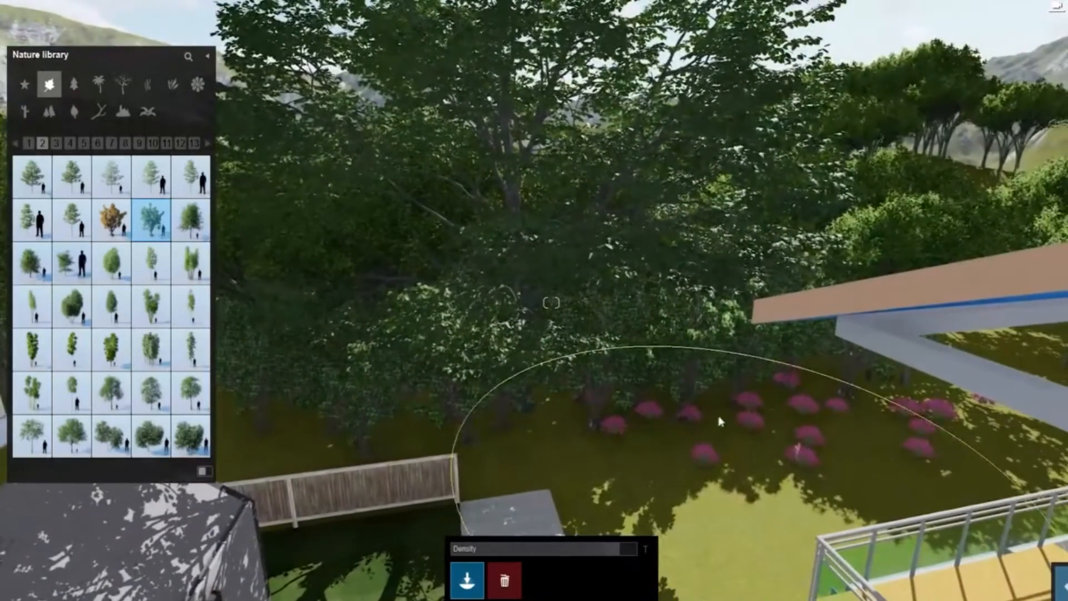
left_click(732, 368)
Step: Place low, bushy broadleaf trees one at a time beside the white house and near the small house's paved strip
key("shift+s")
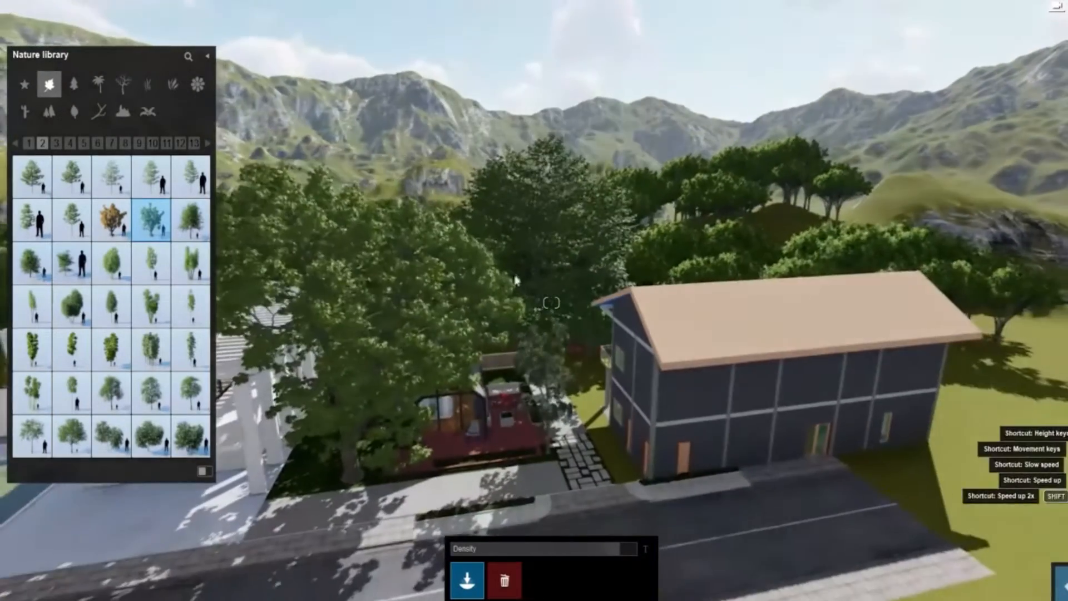
key("e")
key("shift+w")
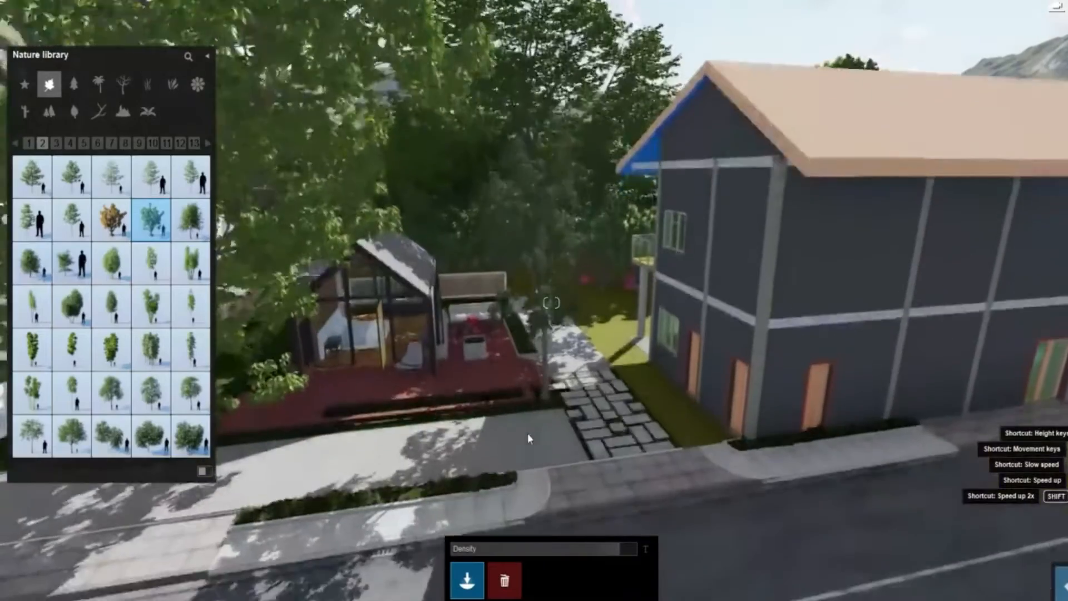
key("shift+w")
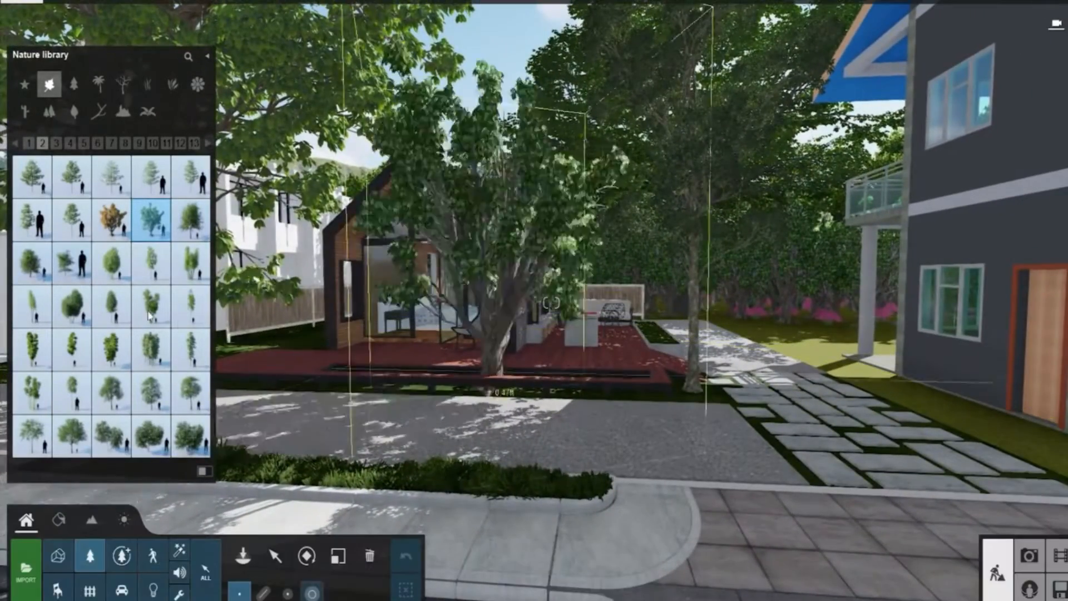
left_click(181, 437)
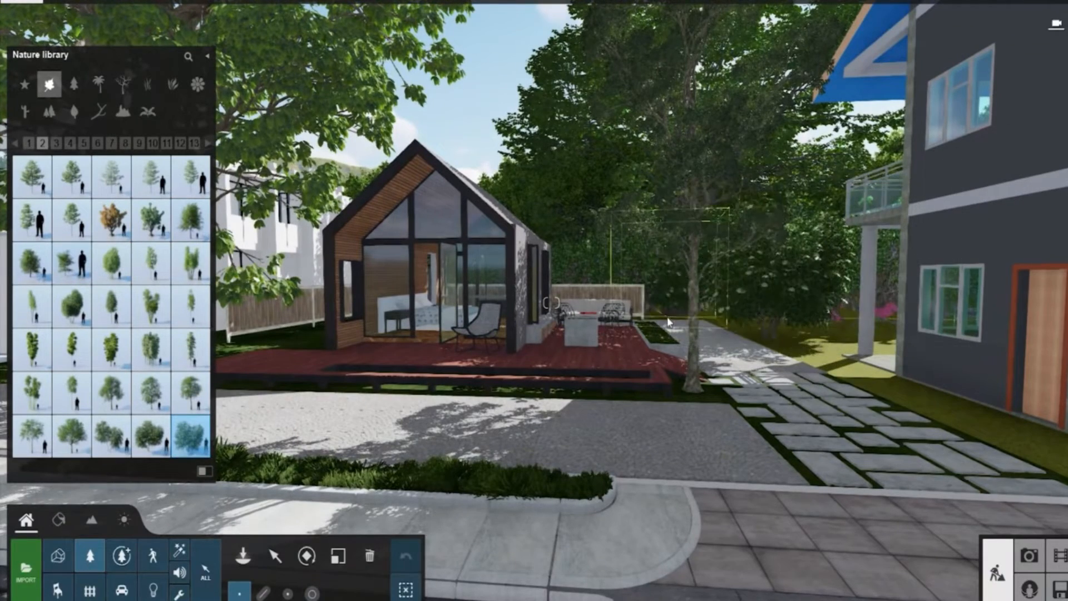
right_click_drag(352, 356, 331, 348)
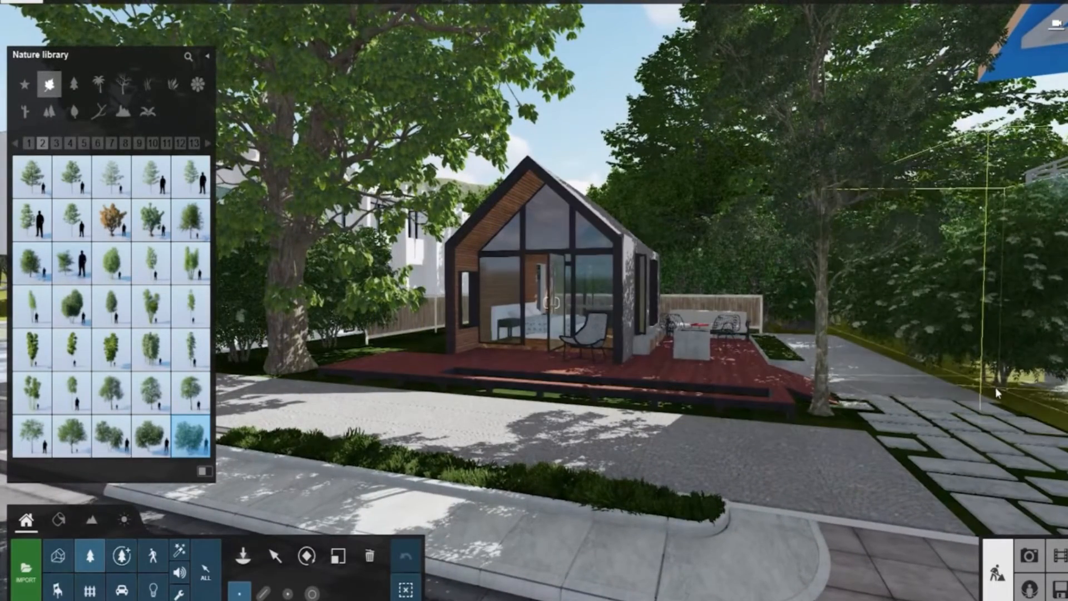
left_click(997, 389)
key("s")
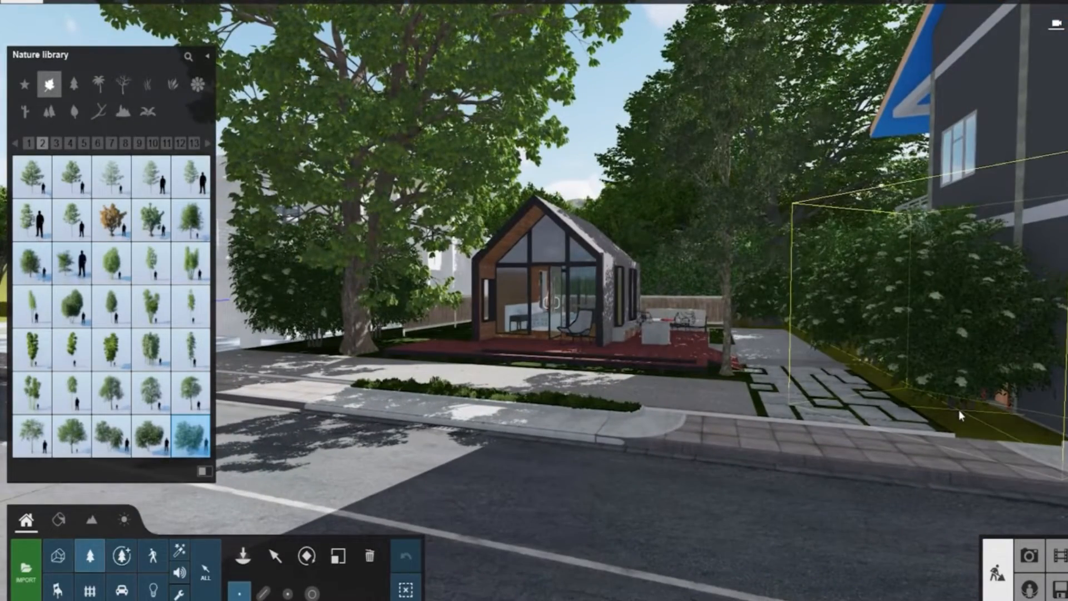
left_click(728, 377)
Step: Place an Azalea RT shrub in the grass-filled opening of the small house's front deck
key("w")
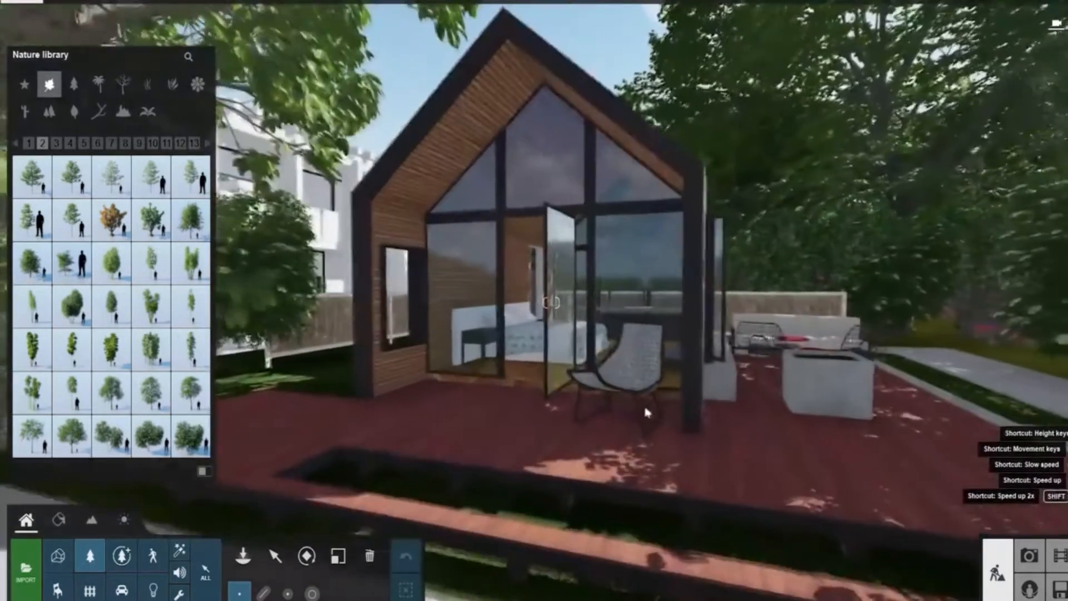
key("w")
right_click_drag(646, 411, 566, 320)
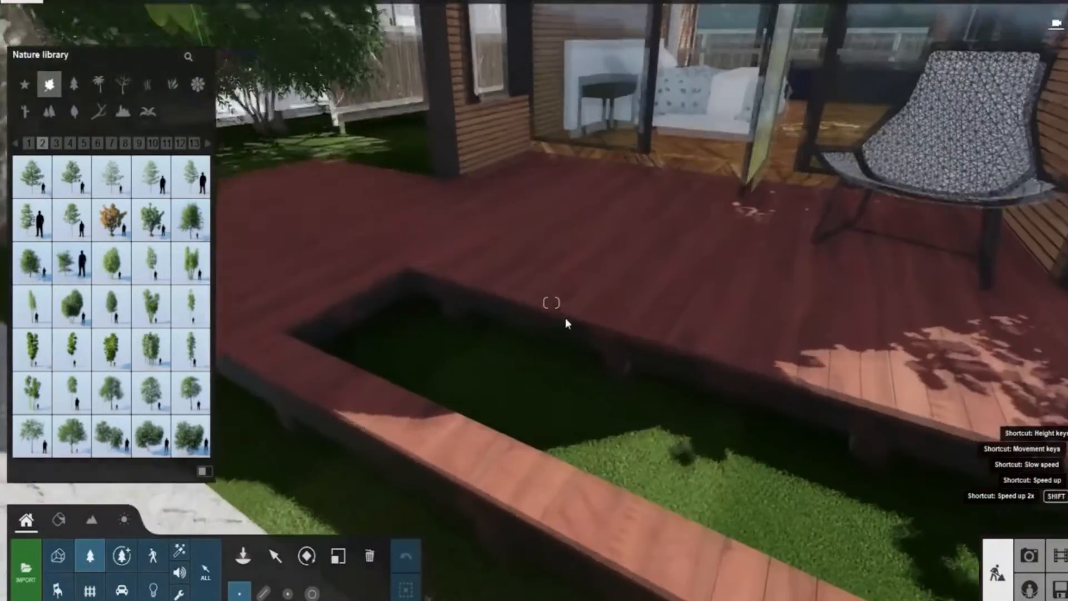
mouse_move(84, 211)
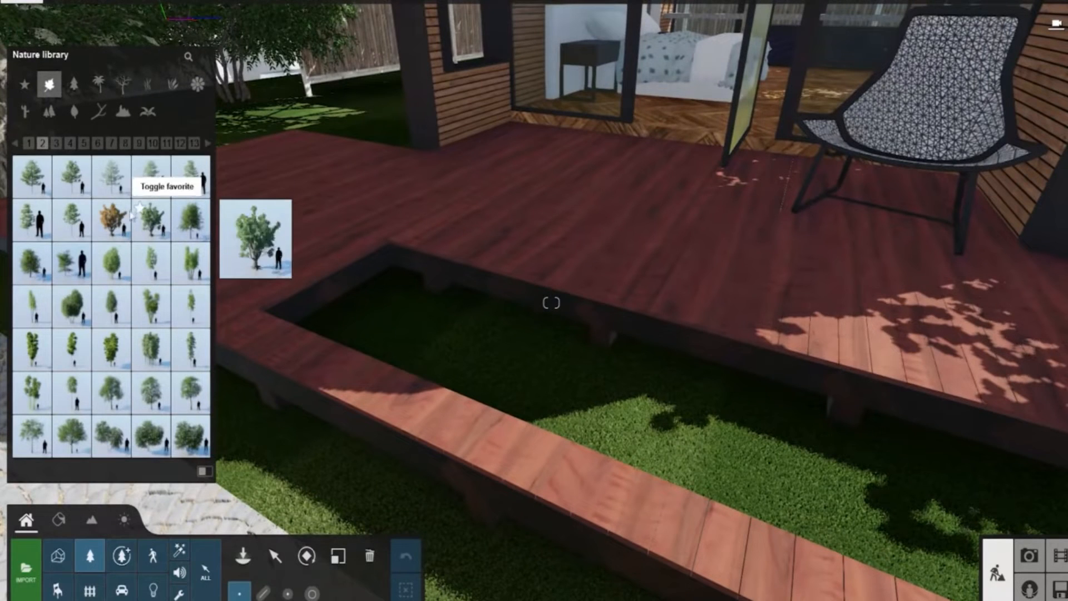
left_click(169, 89)
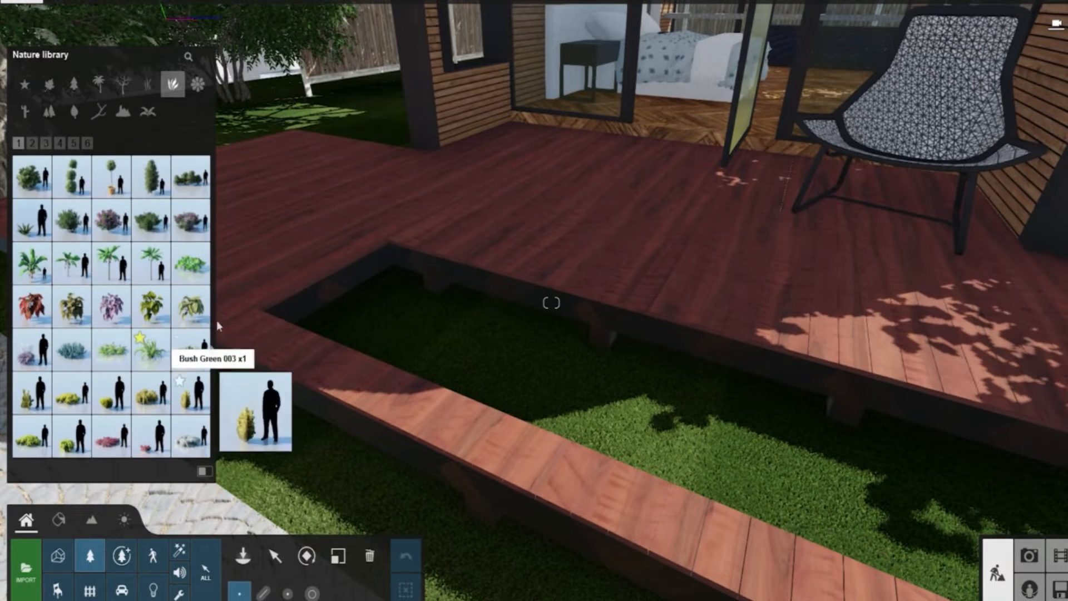
mouse_move(25, 191)
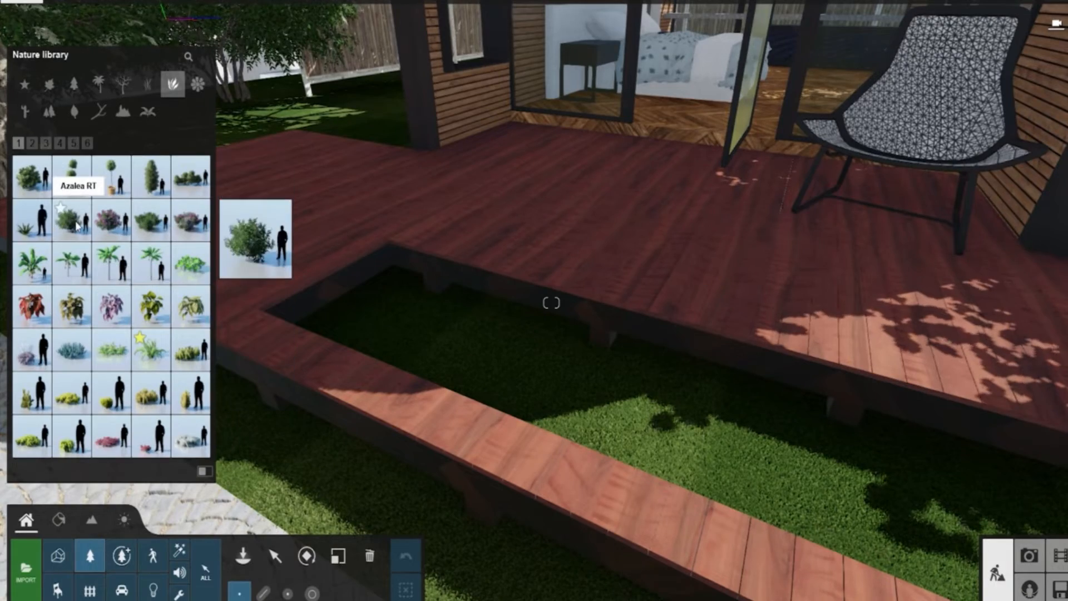
left_click(377, 313)
key("s")
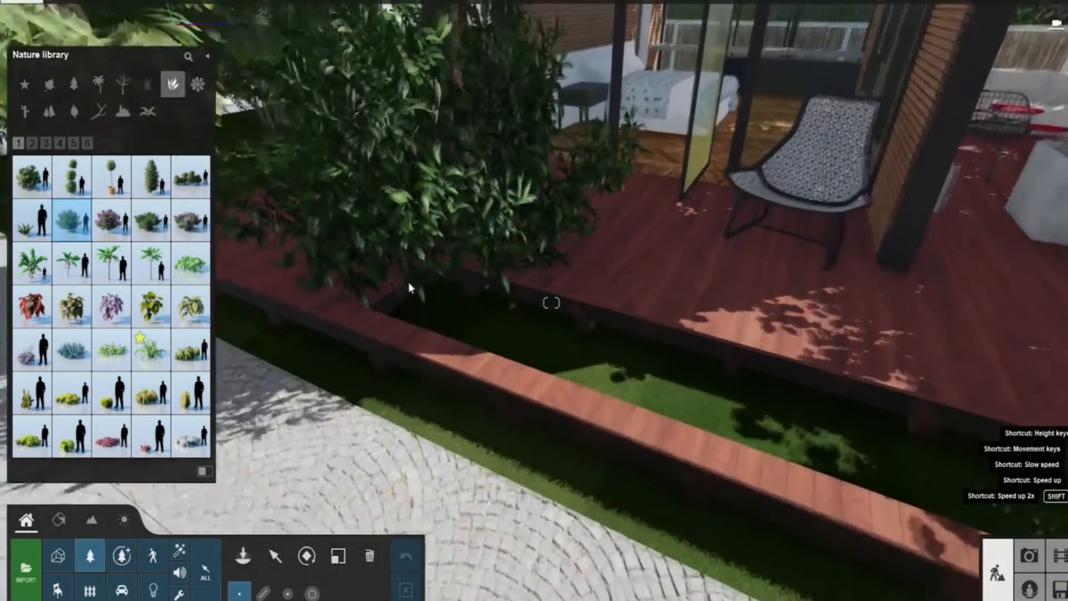
Step: Place a tall ornamental grass clump at the near corner of the front deck's grass-filled opening
mouse_move(49, 225)
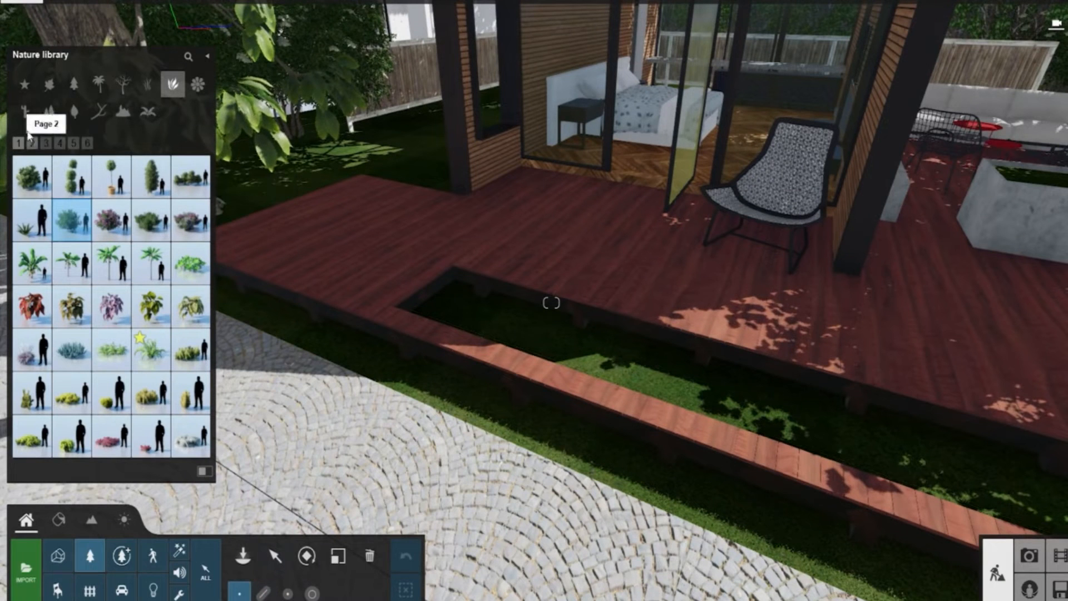
left_click(33, 147)
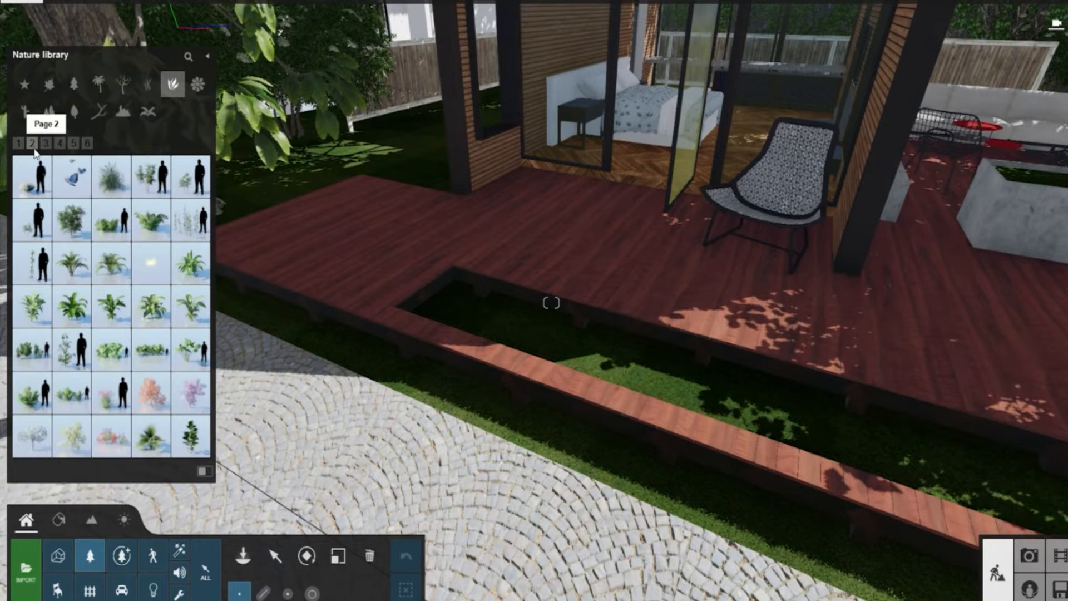
left_click(123, 182)
left_click(452, 314)
right_click_drag(451, 313, 358, 506)
key("w")
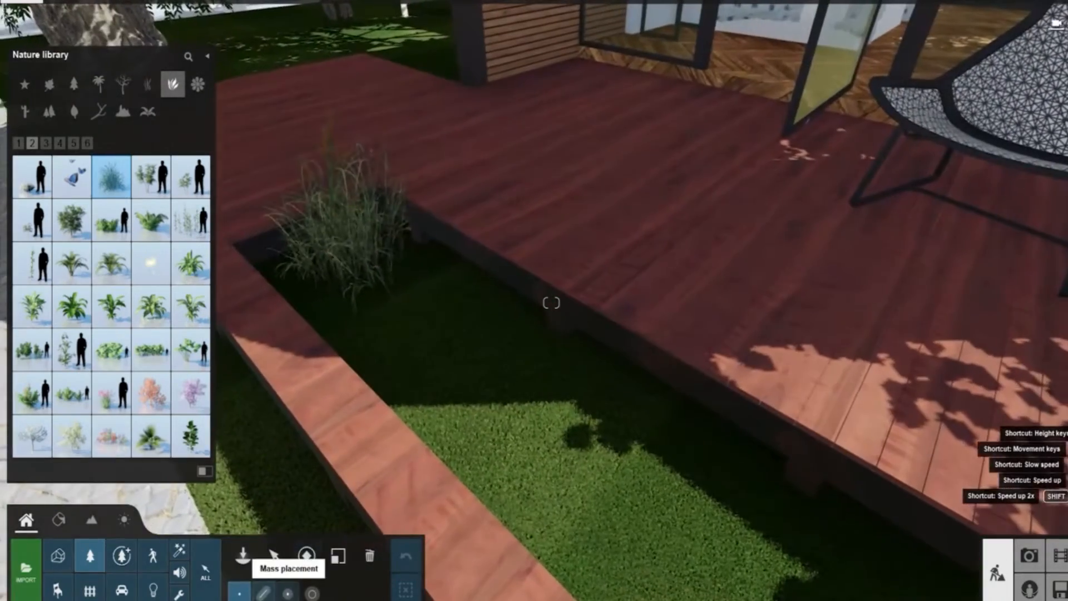
Step: Mass-place the ornamental grass along a straight line running the full length of the front deck's opening
left_click(362, 278)
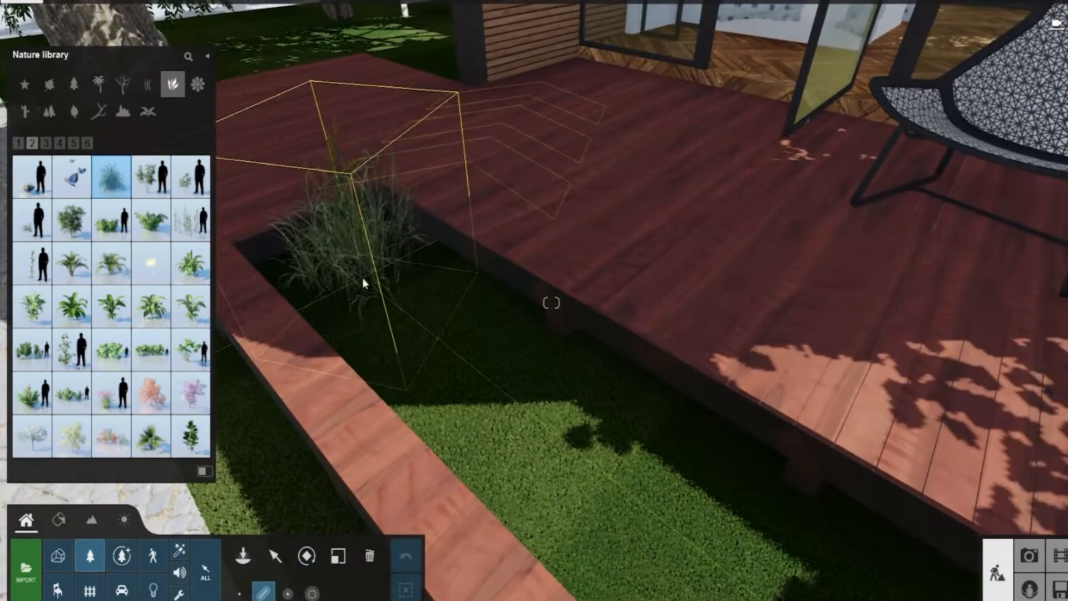
left_click(362, 279)
key("s")
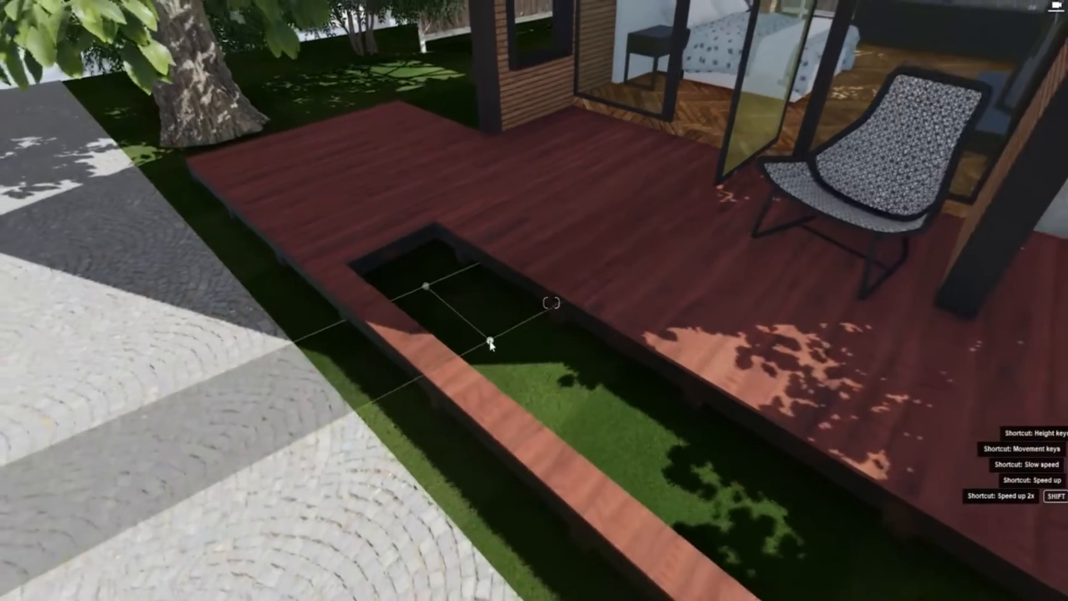
key("s")
right_click_drag(513, 341, 540, 343)
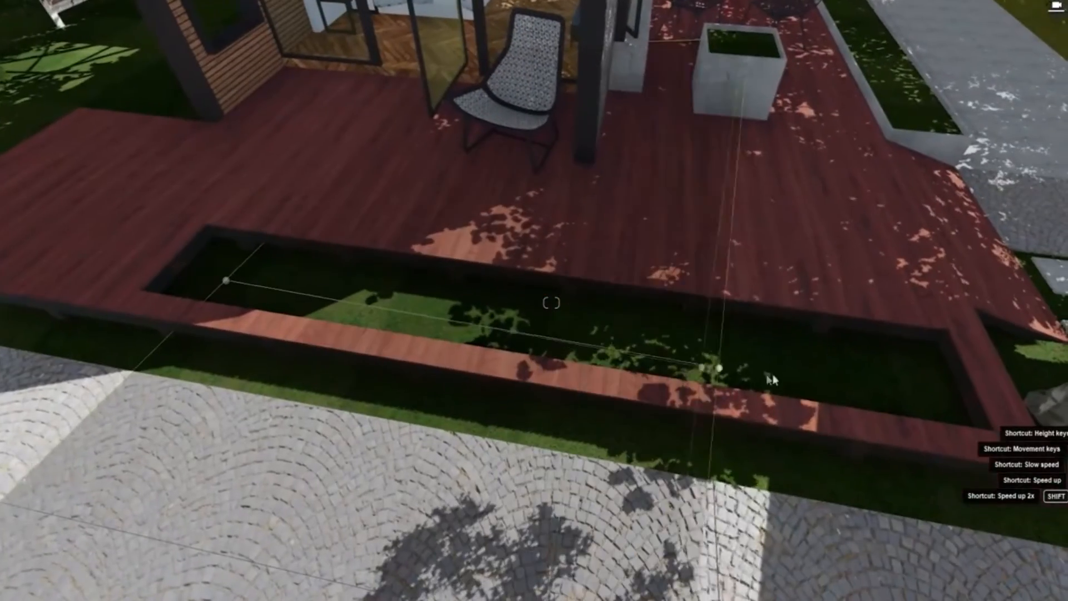
left_click(939, 389)
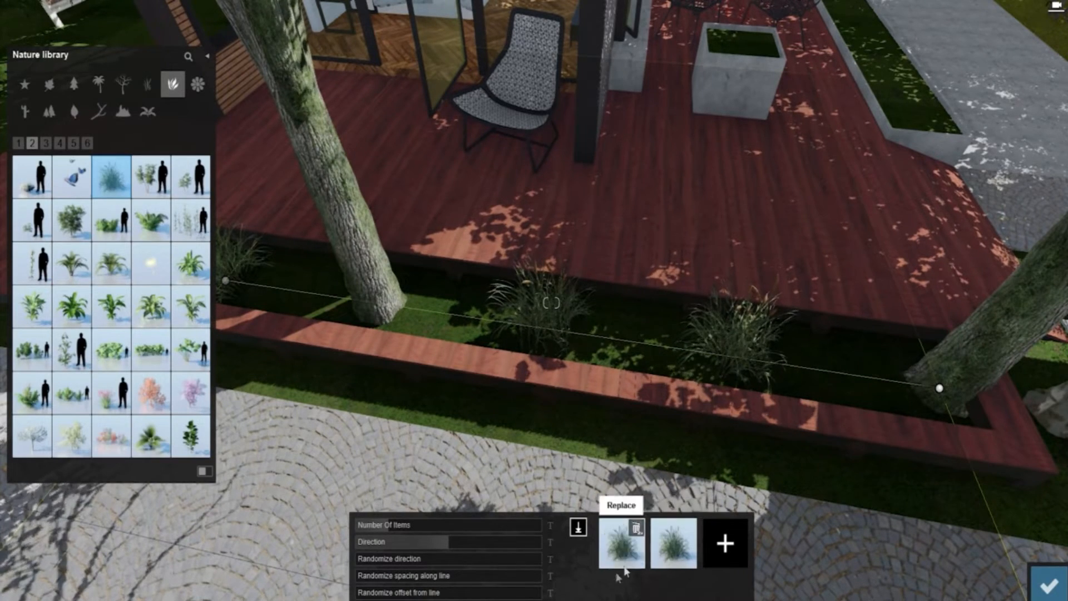
Step: Remove the tree from the mass placement's plant mix so only the ornamental grass is used
key("s")
right_click_drag(410, 139, 398, 134)
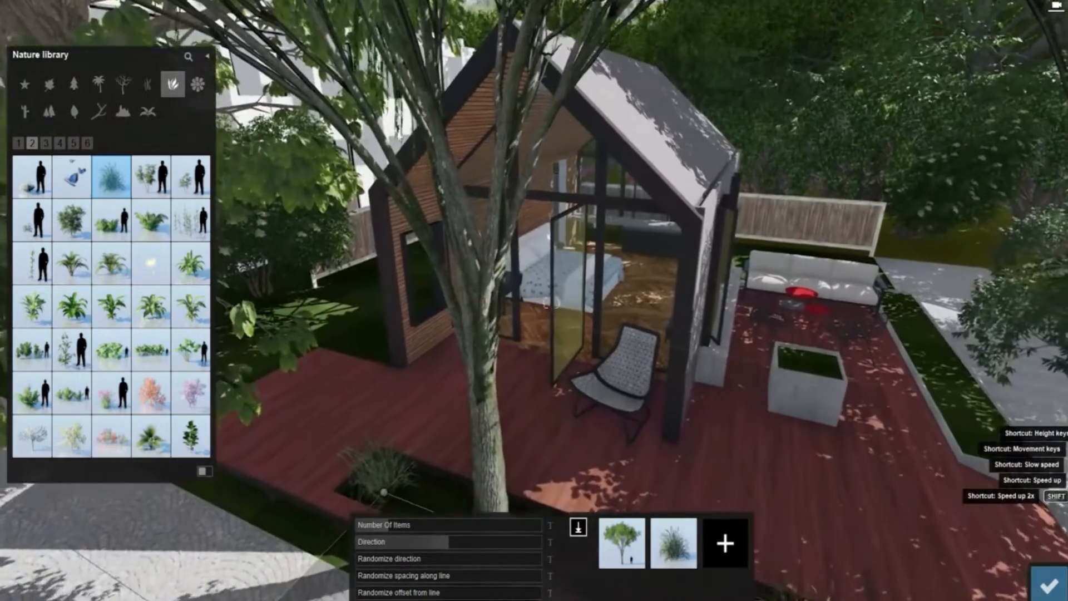
right_click_drag(553, 250, 565, 261)
mouse_move(623, 528)
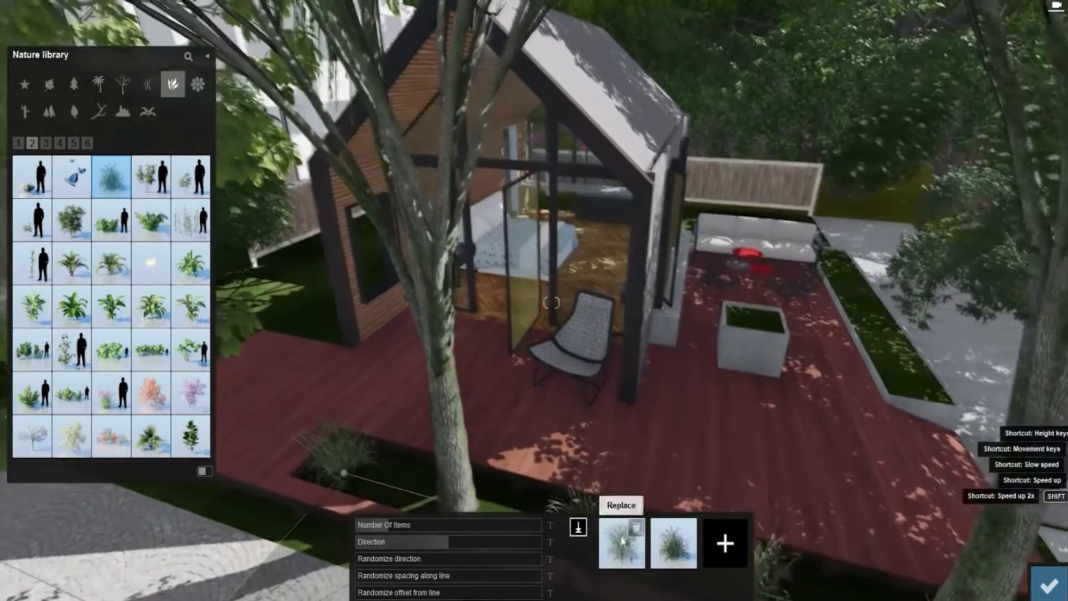
double_click(637, 530)
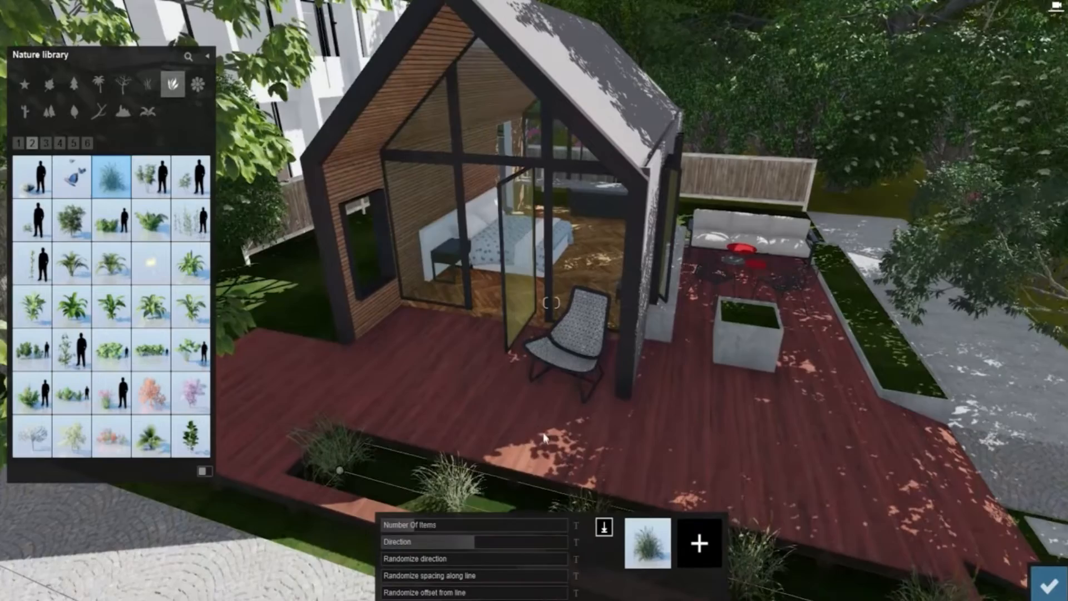
Step: Set the number of items in the mass-placed grass row to 20
key("s")
right_click_drag(542, 434, 511, 541)
key("w")
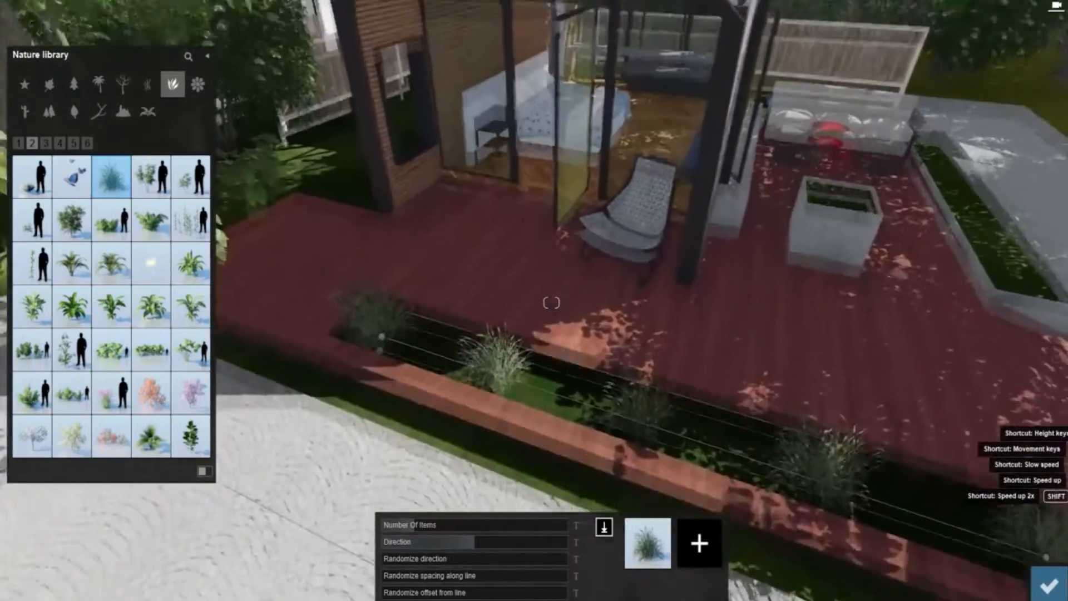
right_click_drag(515, 334, 513, 393)
key("w")
right_click_drag(389, 403, 772, 410)
left_click_drag(421, 530, 463, 532)
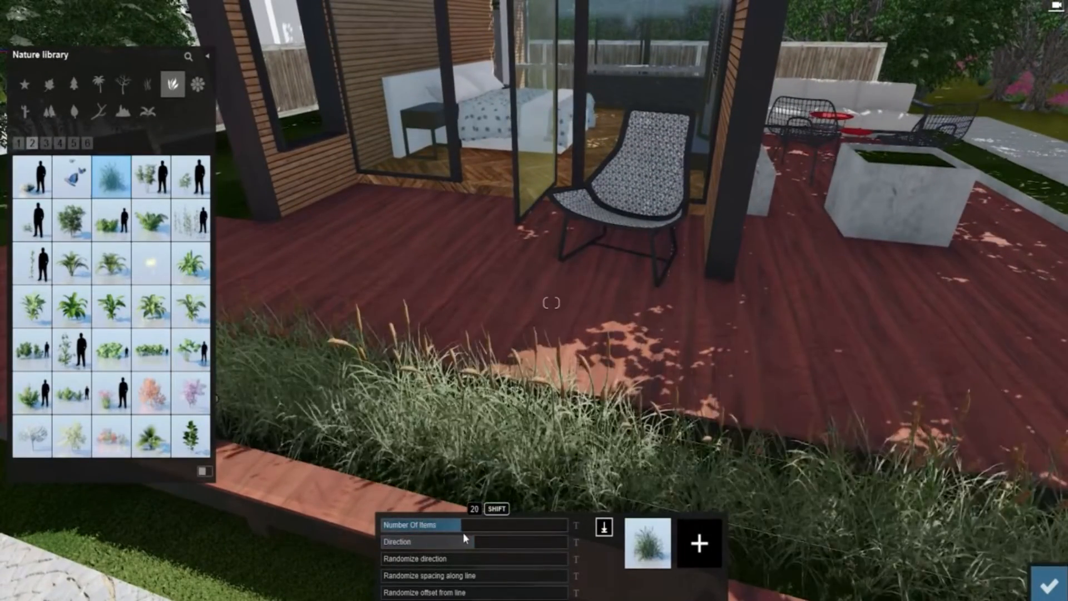
Step: Randomize the grass row's direction and spacing along the line, with a slight random offset from the line
left_click_drag(389, 562, 470, 562)
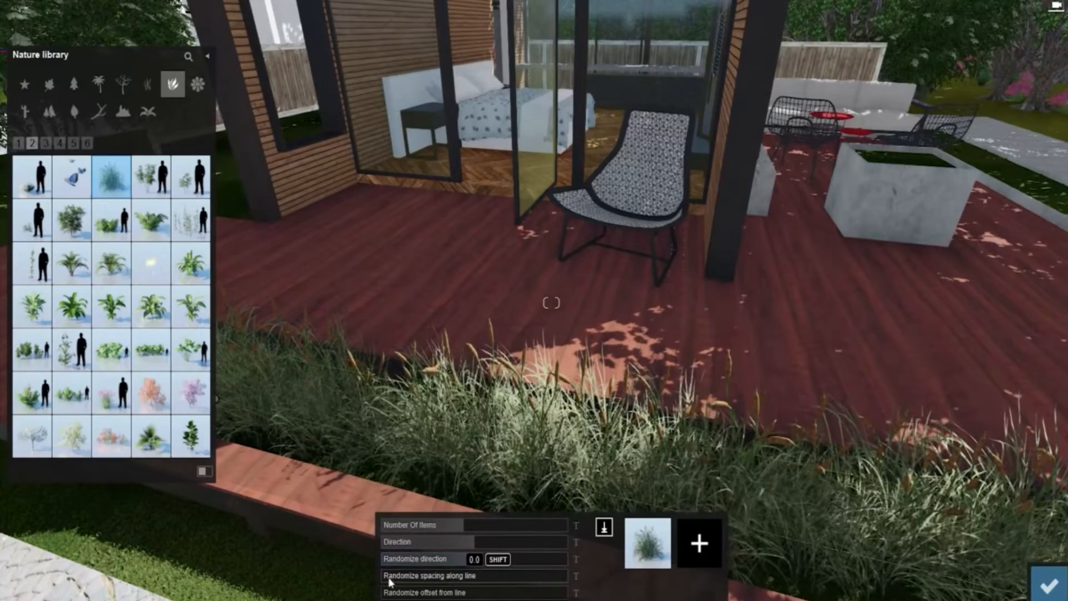
left_click_drag(389, 578, 496, 578)
left_click_drag(389, 592, 405, 594)
key("s")
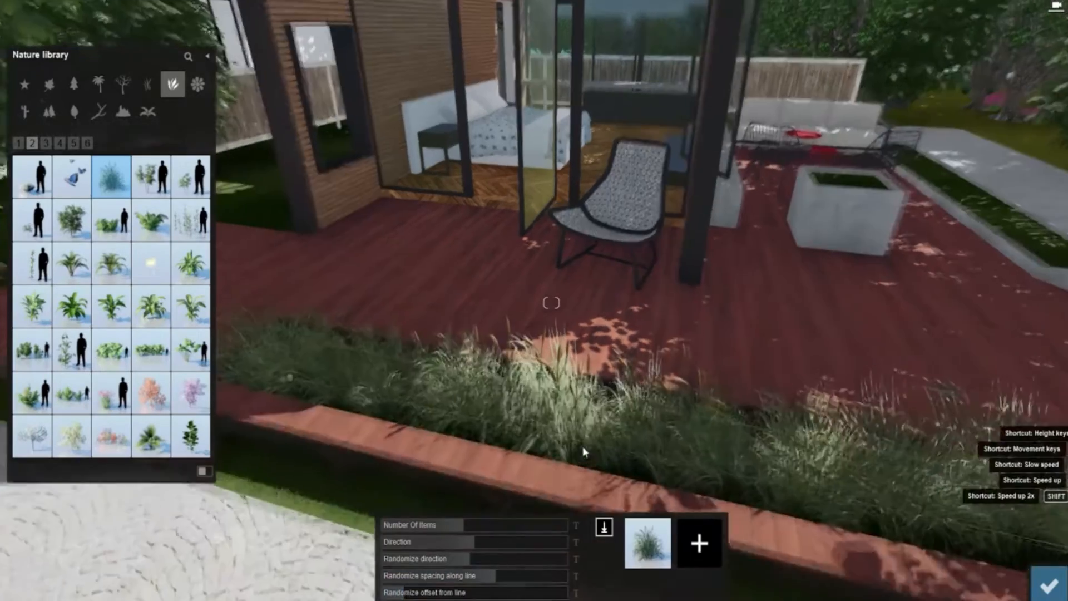
key("s")
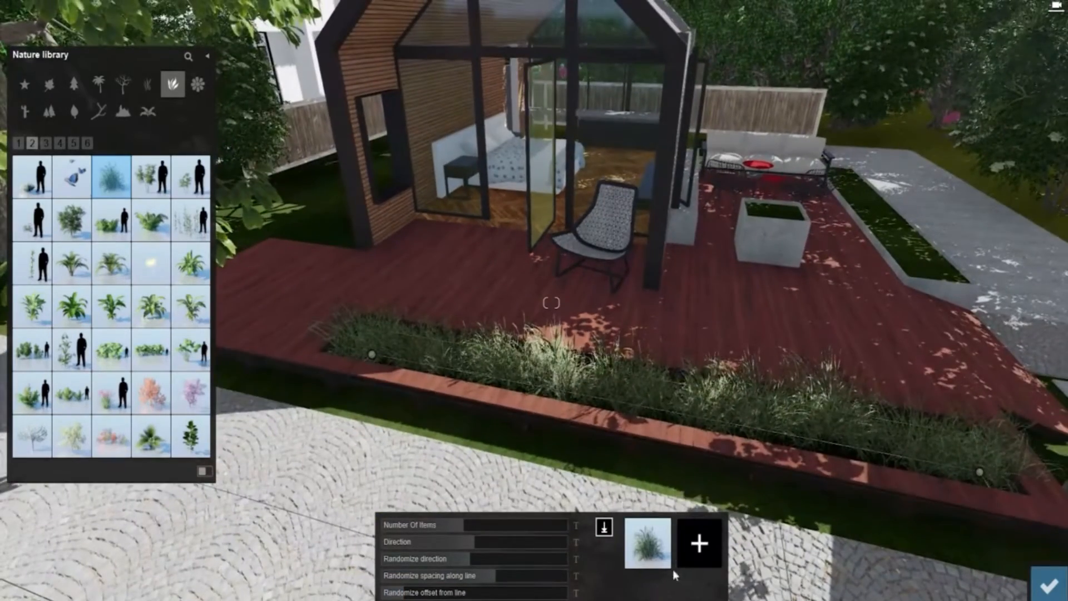
key("w")
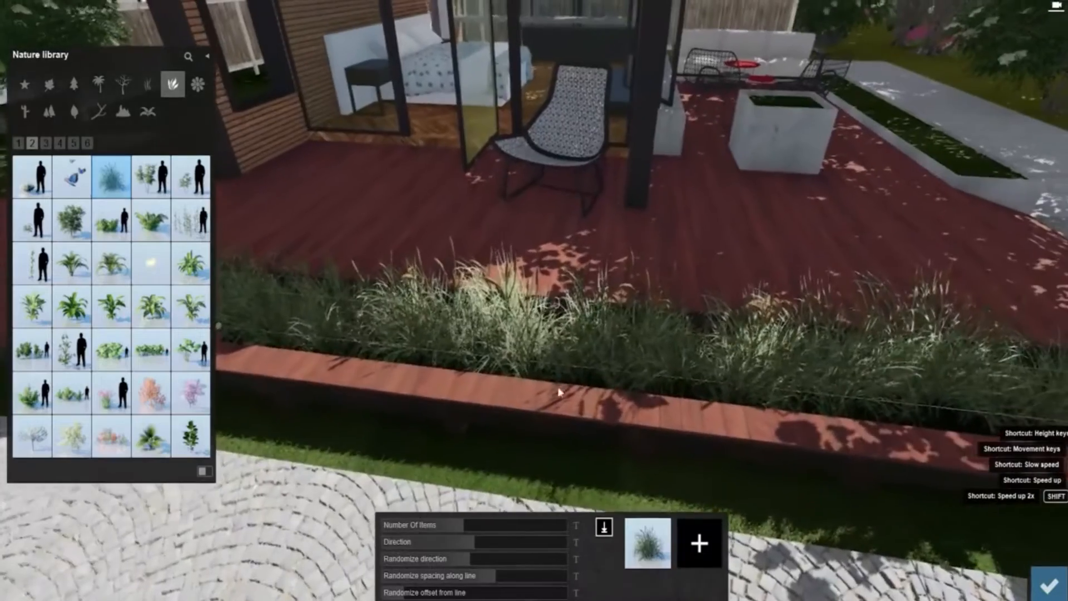
right_click_drag(537, 349, 505, 356)
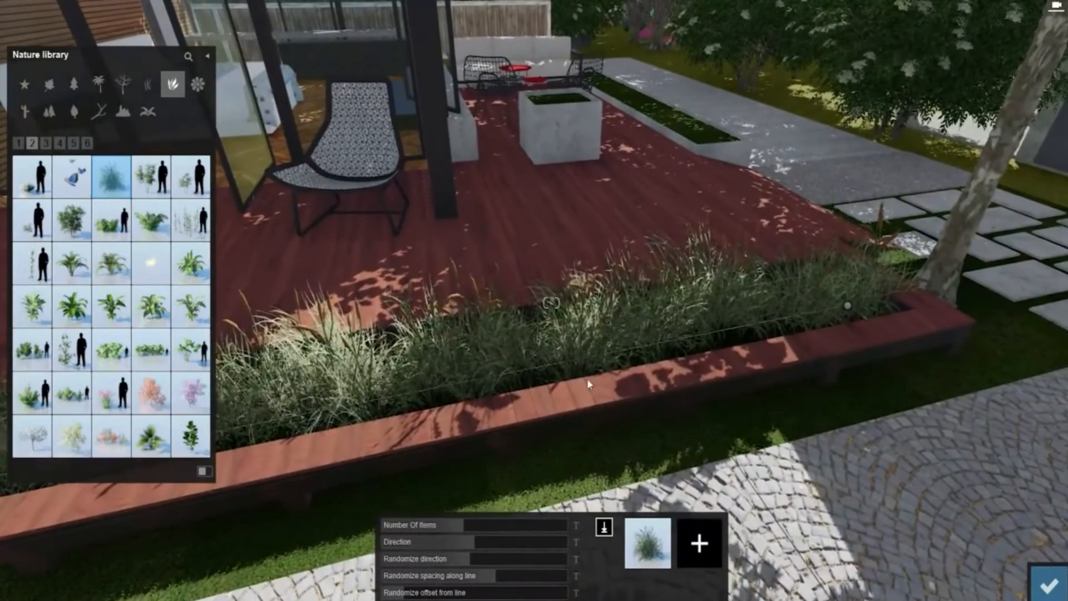
Step: Add a broad-leaved green plant to the mass placement so it mixes with the grasses along the deck opening
left_click(192, 267)
left_click(700, 543)
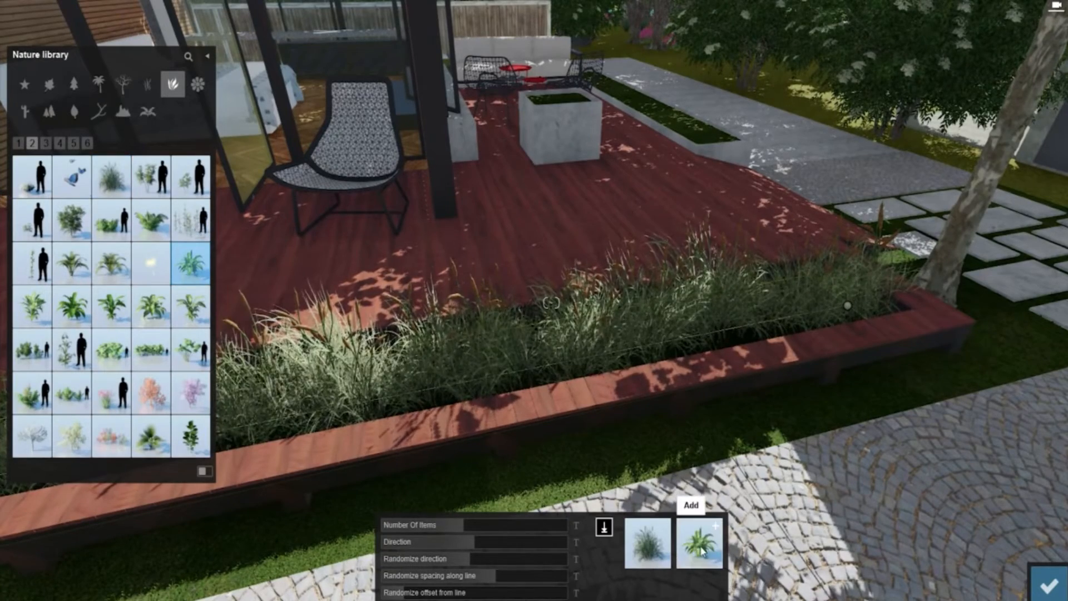
right_click_drag(723, 400, 278, 304)
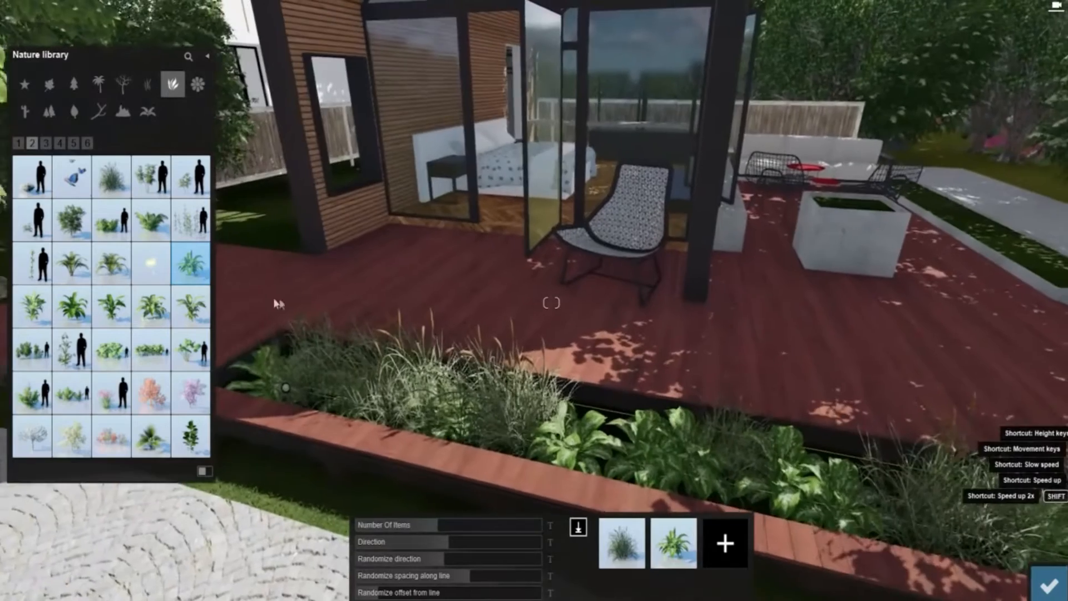
Step: Add another leafy plant to the plant line in the deck's front planter and finish the line
left_click(151, 305)
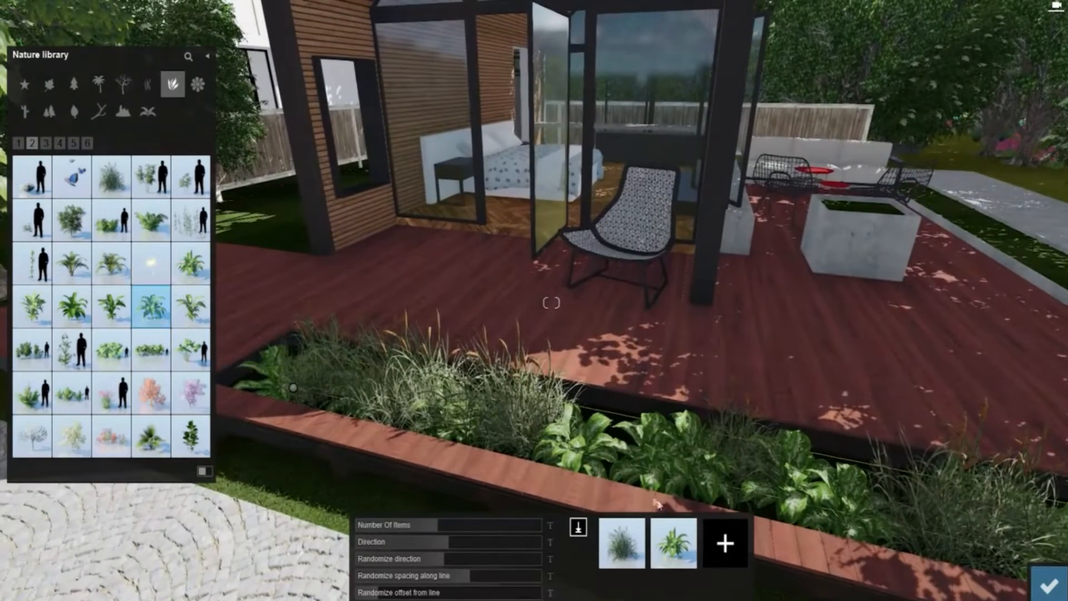
left_click(729, 548)
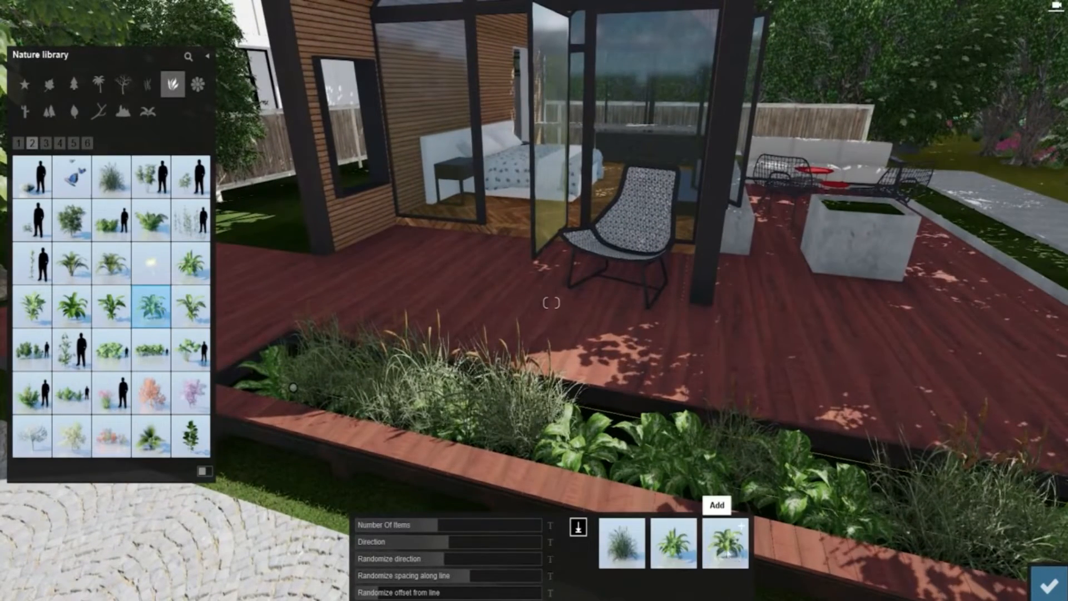
left_click(733, 551)
right_click_drag(556, 361, 510, 426)
key("s")
key("w")
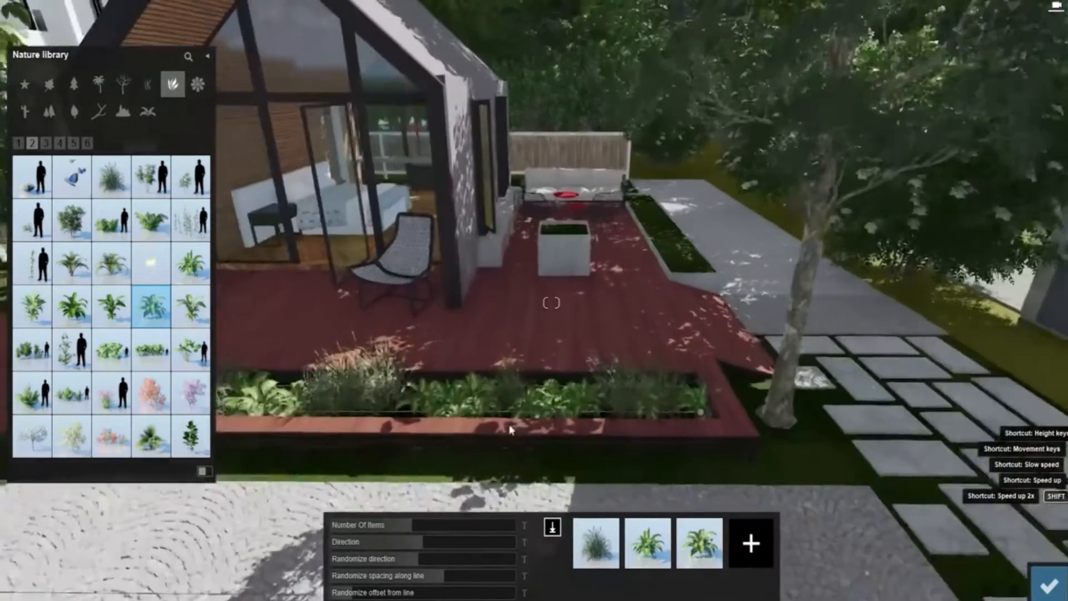
key("w")
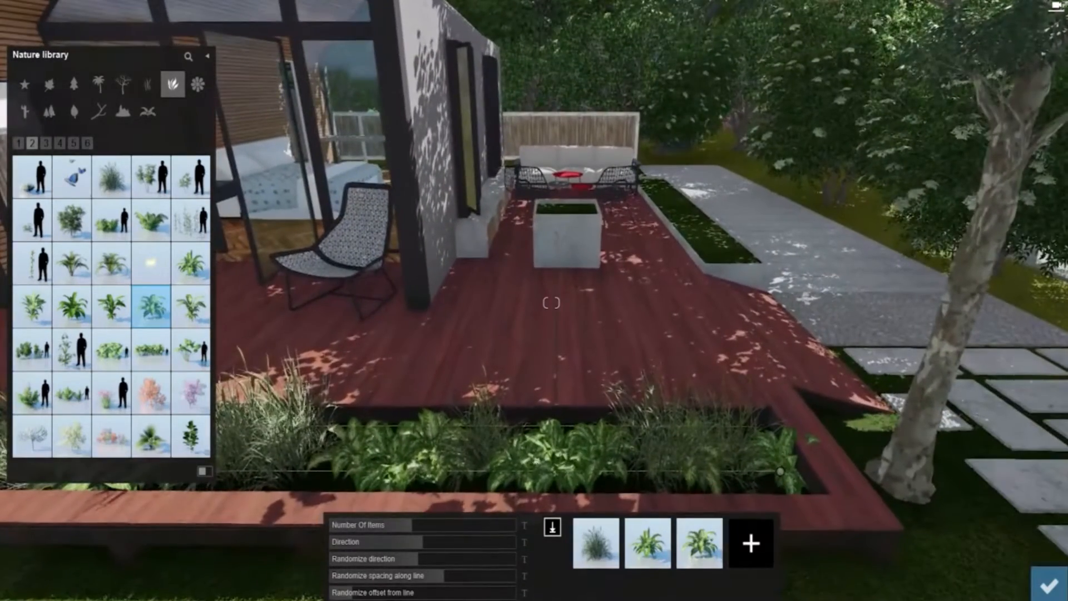
right_click_drag(536, 460, 466, 432)
left_click(1046, 594)
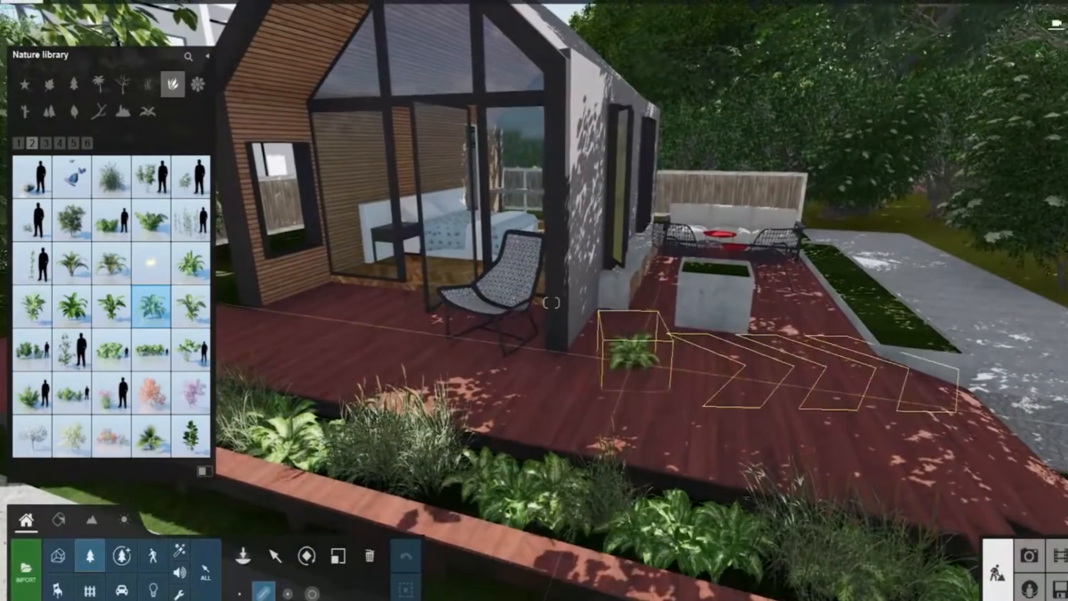
Step: Place a line of leafy plants along the full length of the narrow planter bed between the deck and the concrete path
key("w")
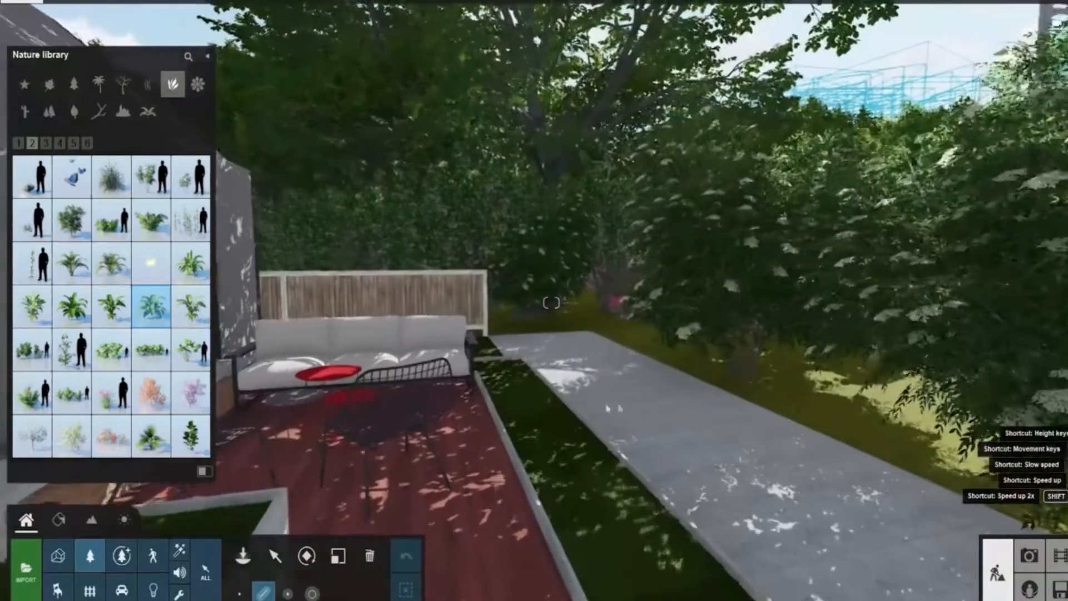
left_click(498, 372)
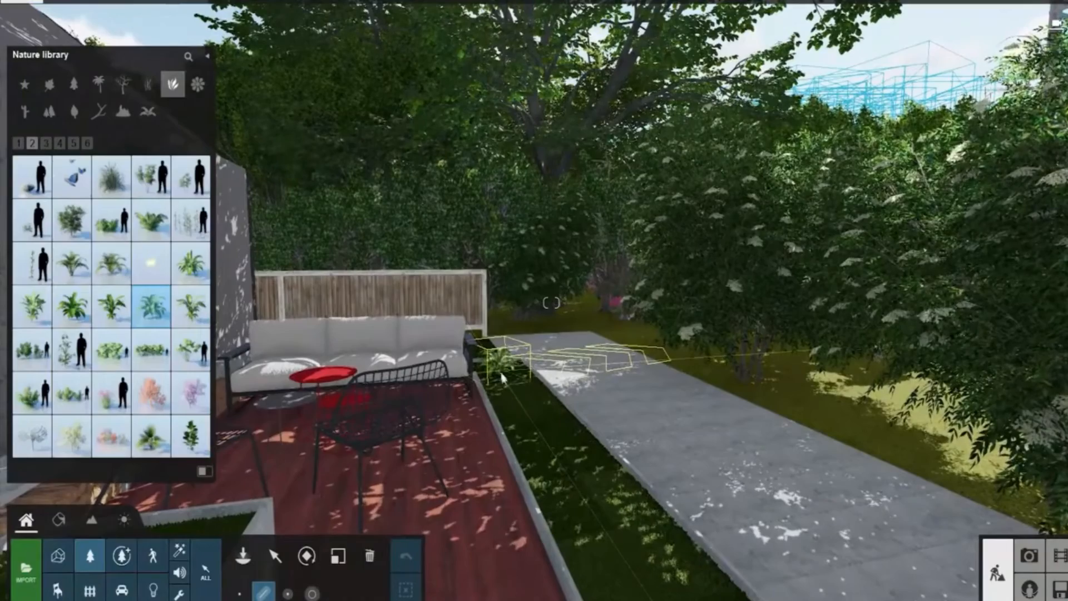
key("s")
key("w")
key("w")
right_click_drag(584, 392, 604, 526)
key("s")
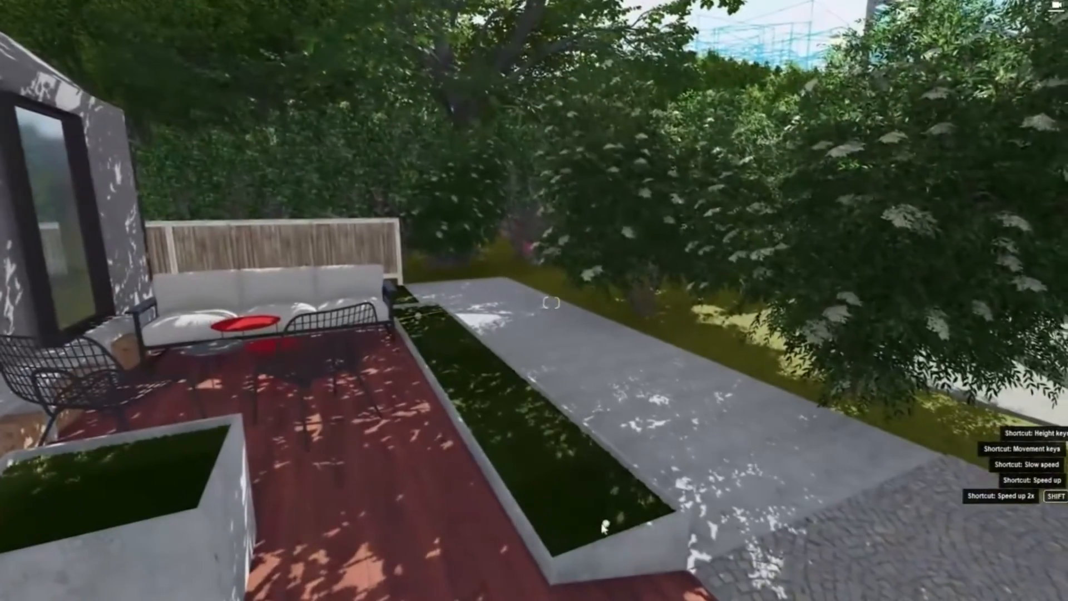
left_click(601, 526)
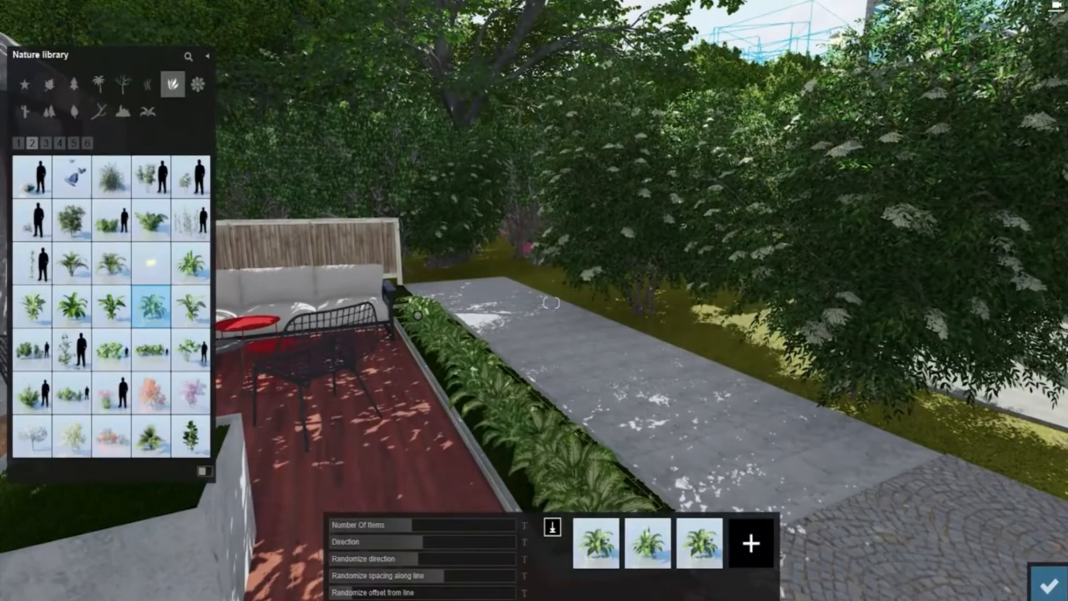
Step: Replace one leafy plant in the side bed's line with Cattail RT and finish the line
double_click(662, 531)
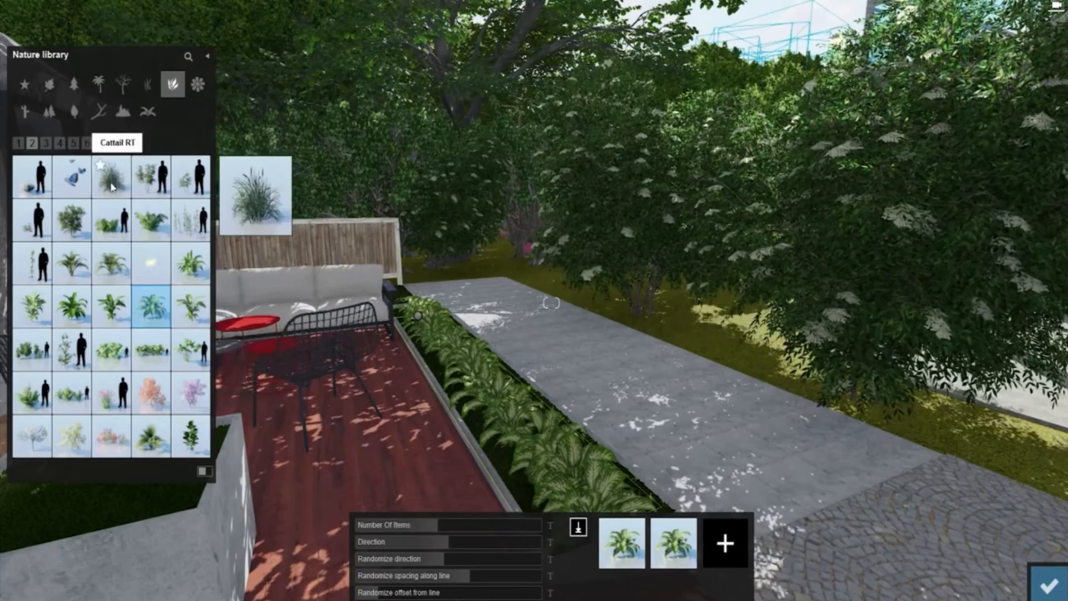
left_click(112, 187)
left_click(725, 544)
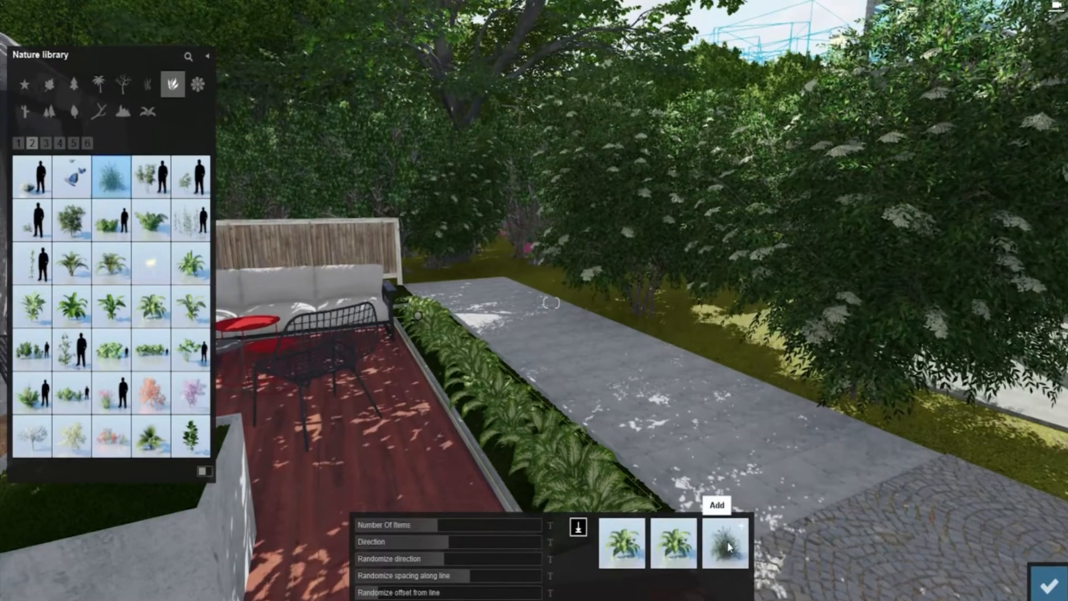
key("s")
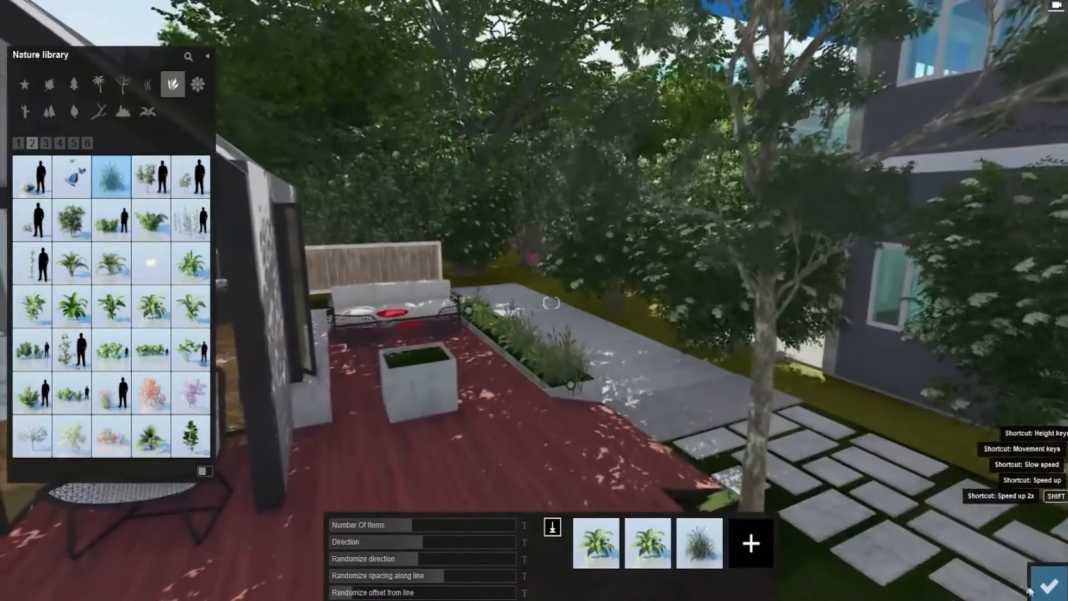
left_click(1030, 589)
Step: Place a fine-detail broadleaf tree in the square concrete planter on the deck
key("s")
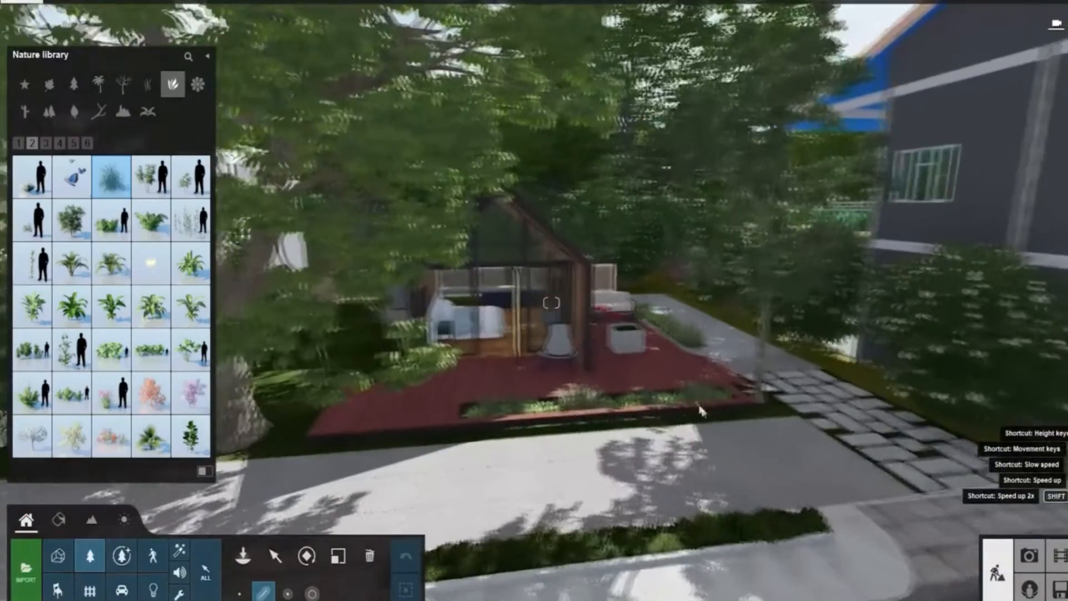
left_click(121, 555)
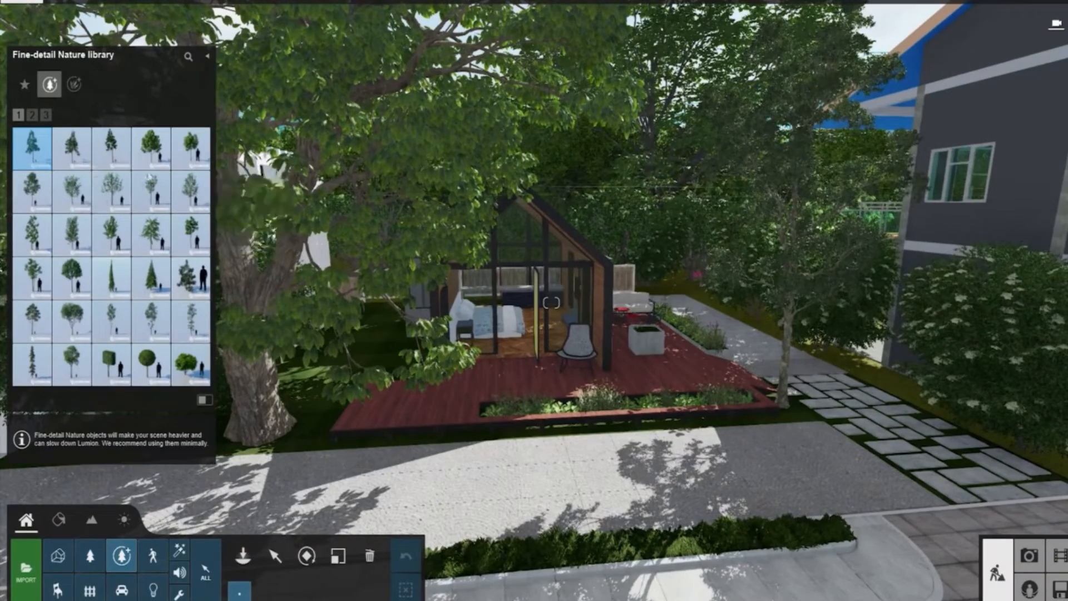
left_click(151, 158)
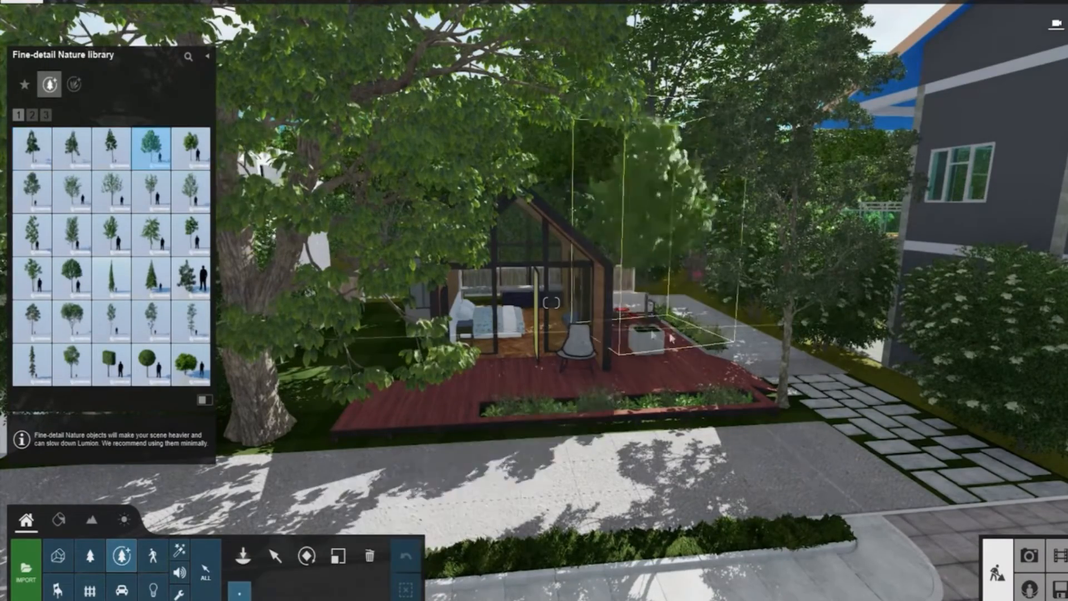
left_click(700, 332)
key("w")
left_click(688, 343)
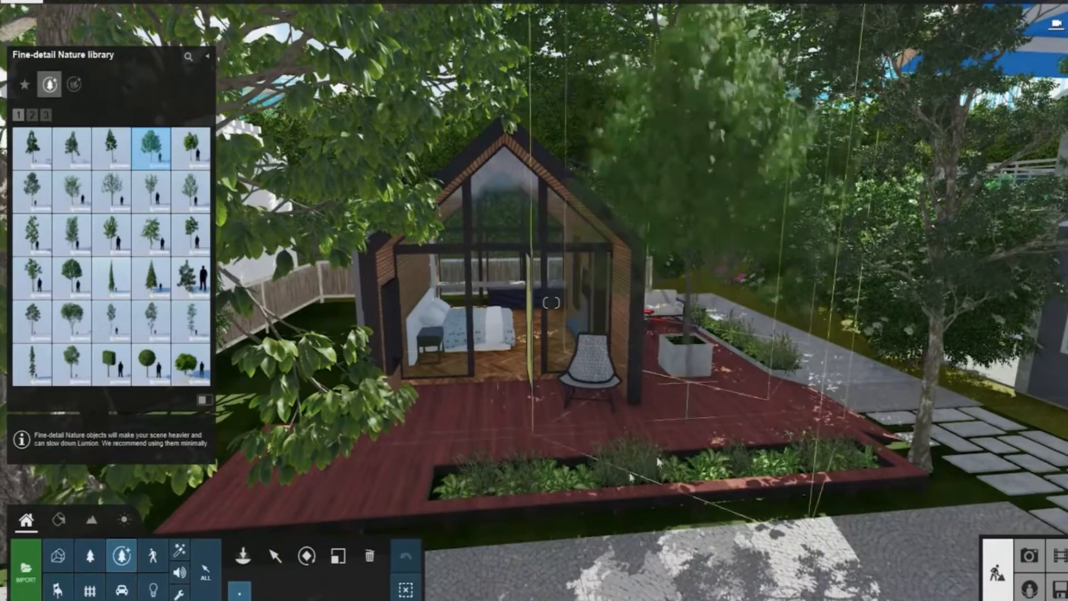
key("Escape")
Step: Place the fine-detail Tulip Tree 001 on the lawn between the fence and the cabin's side wall
key("s")
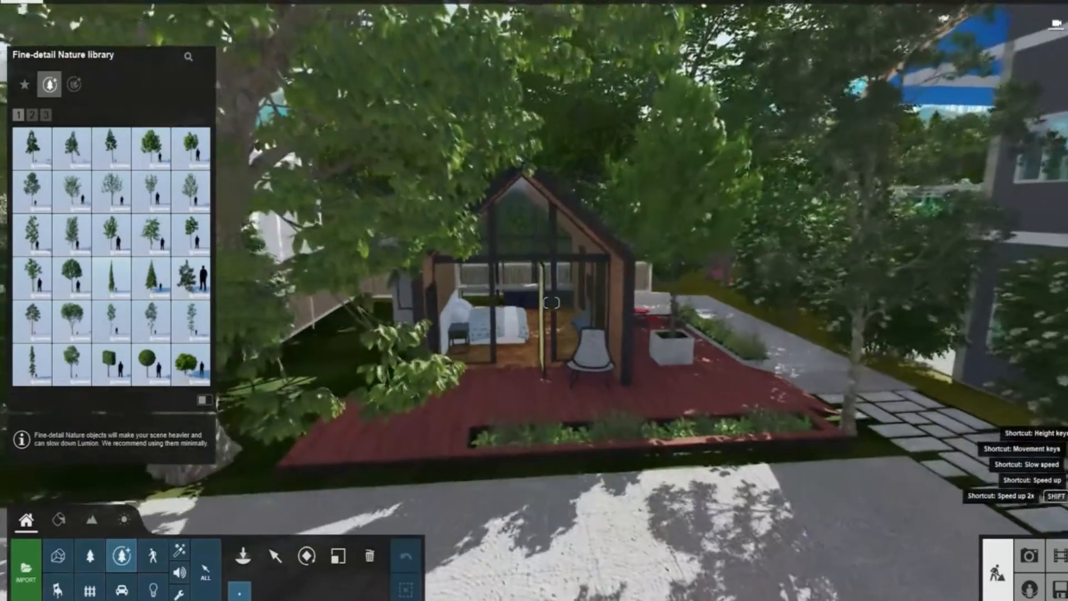
key("w")
right_click_drag(590, 339, 529, 339)
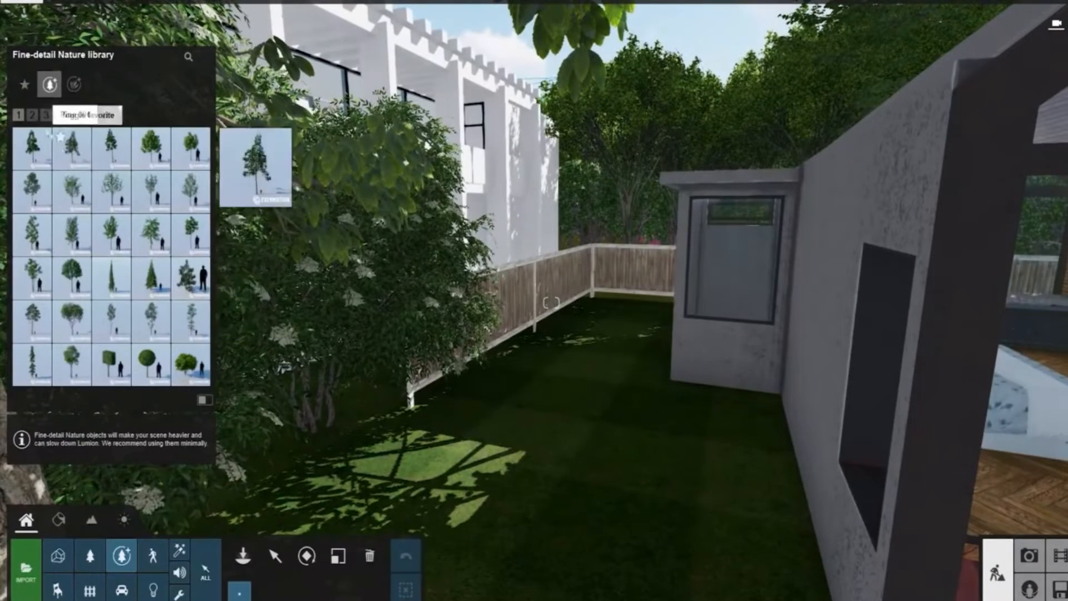
left_click(46, 115)
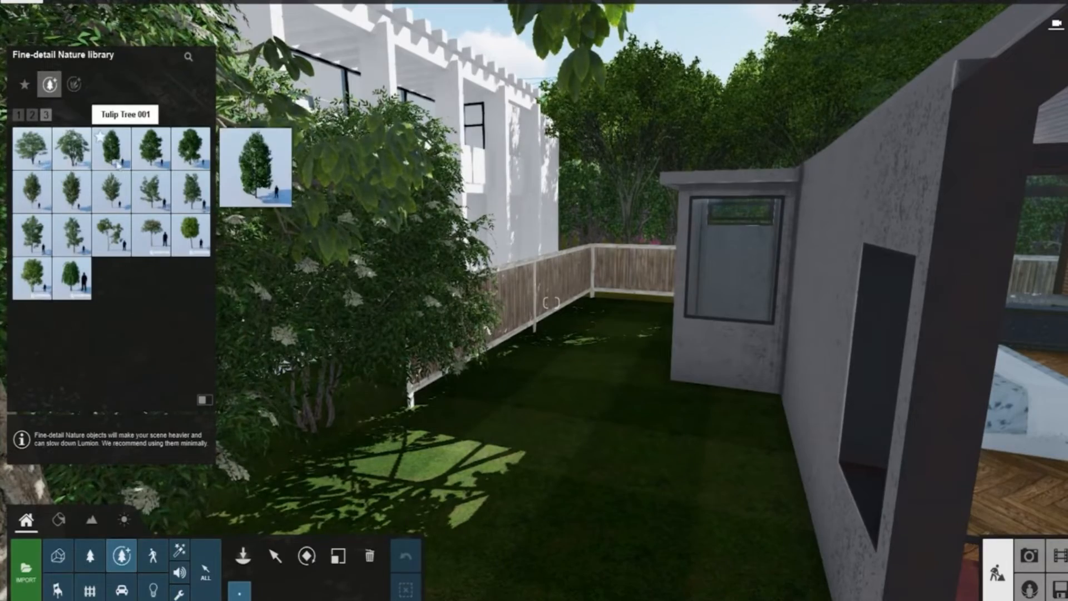
left_click(573, 447)
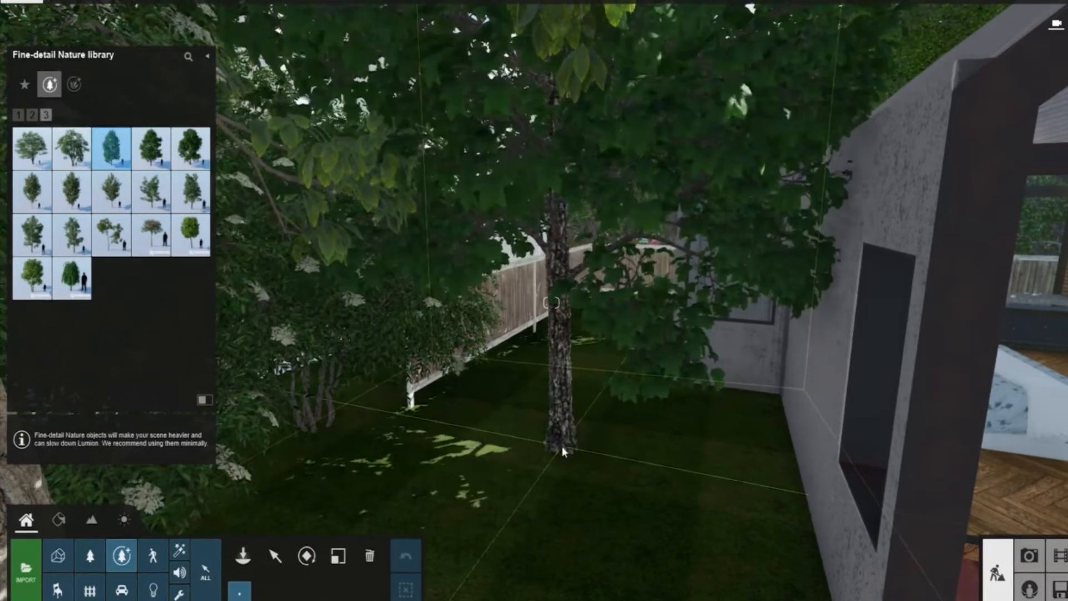
key("Escape")
key("shift+s")
right_click_drag(375, 307, 301, 295)
key("shift+w")
key("s")
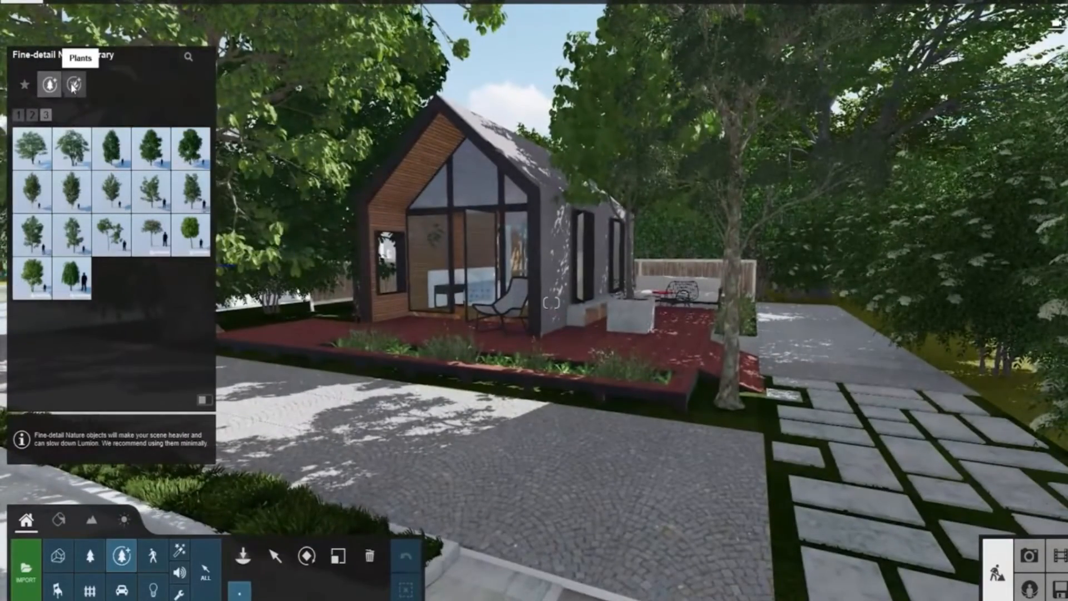
left_click(73, 85)
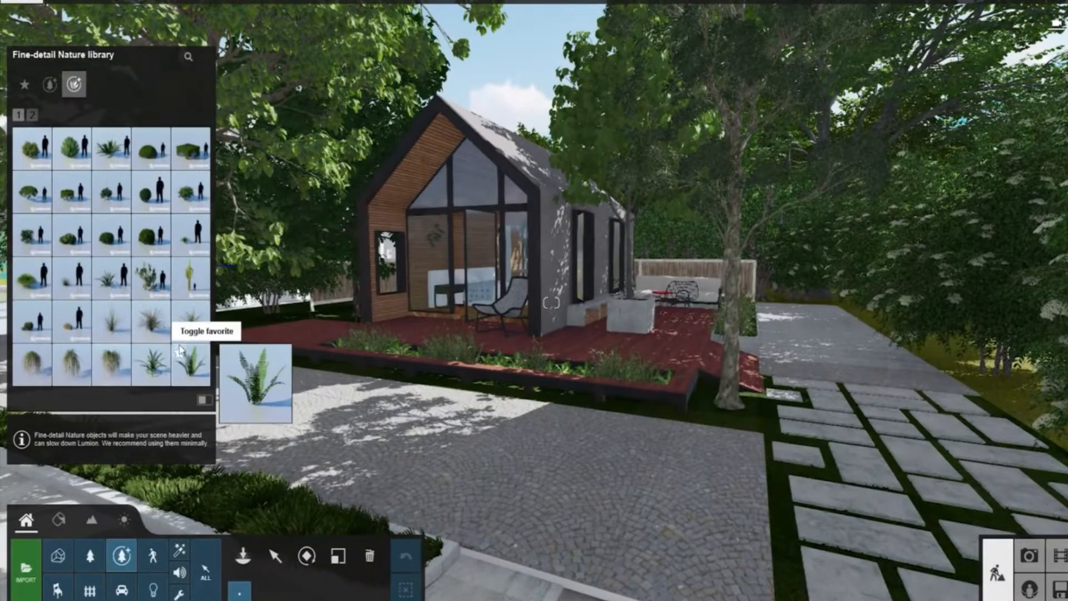
Step: Scatter patches of orange fallen leaves from the Nature library over the cobbled driveway and the stepping-stone path
left_click(90, 555)
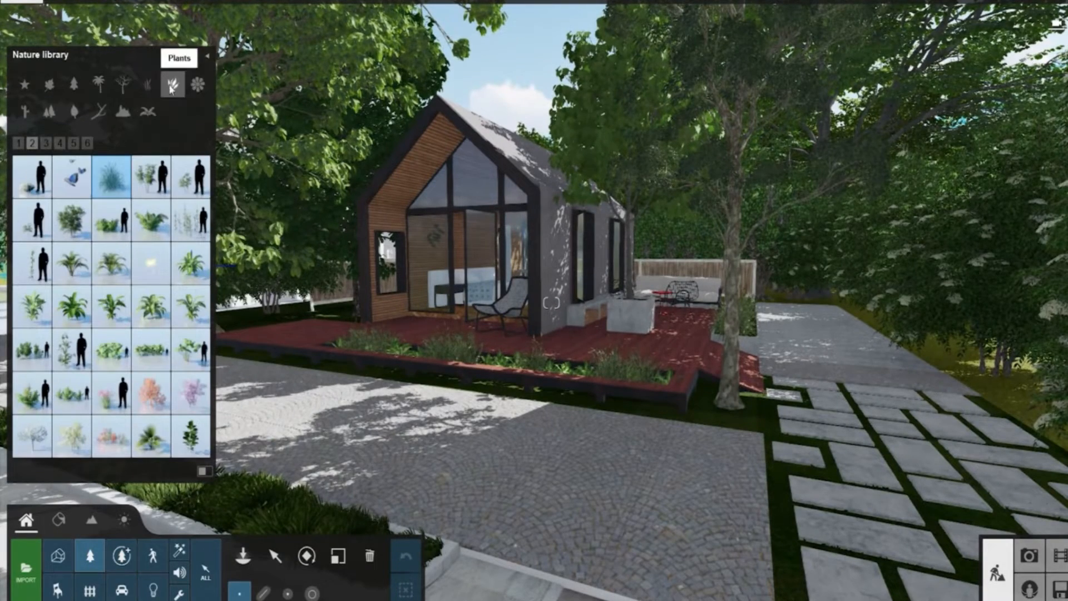
left_click(74, 111)
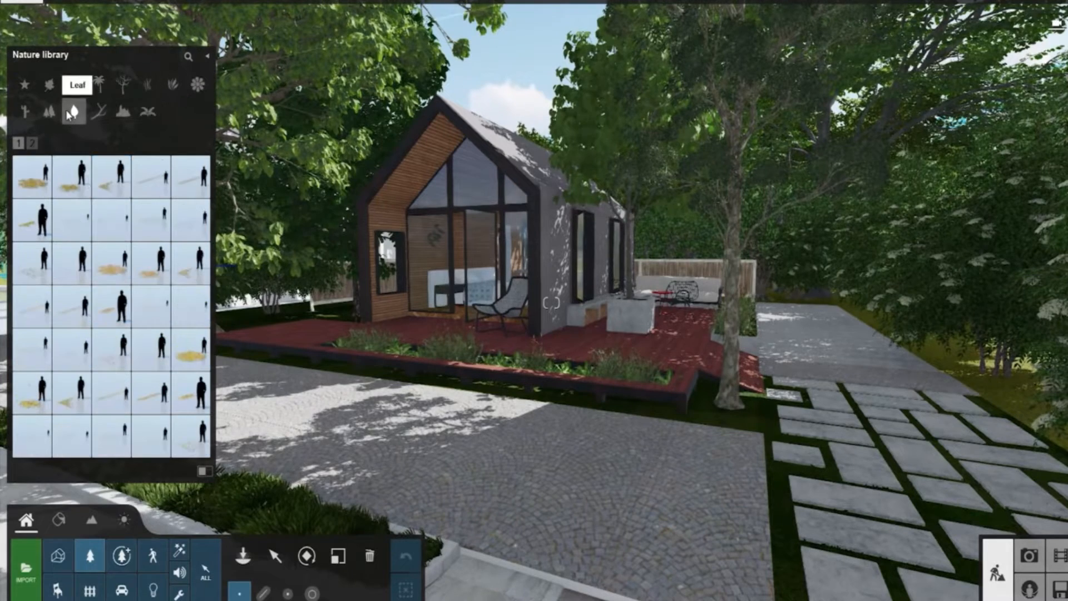
left_click(111, 348)
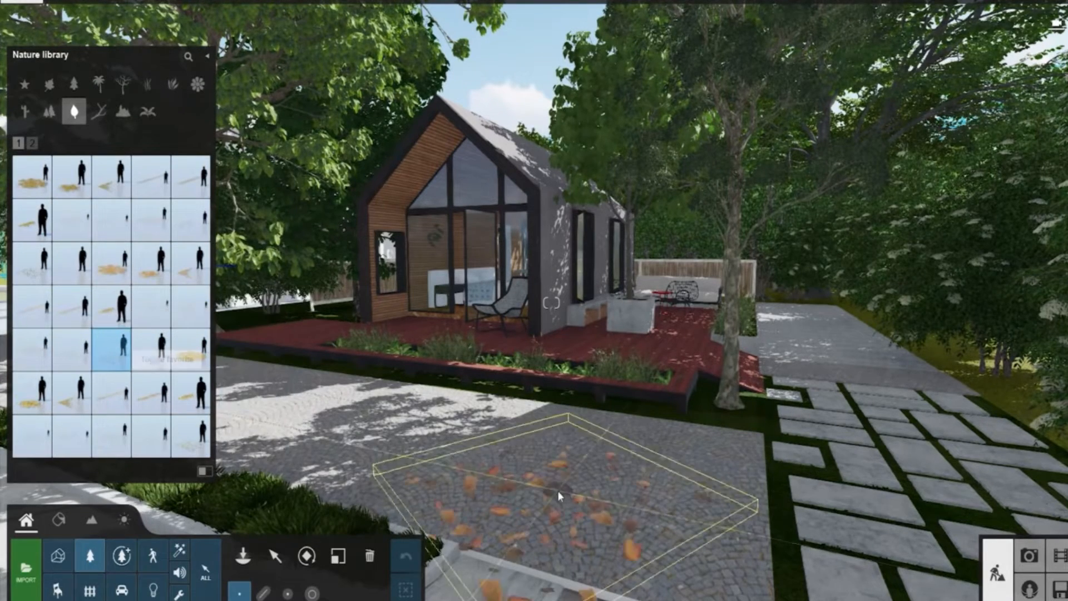
left_click(631, 448)
left_click(502, 429)
right_click_drag(502, 429, 806, 365)
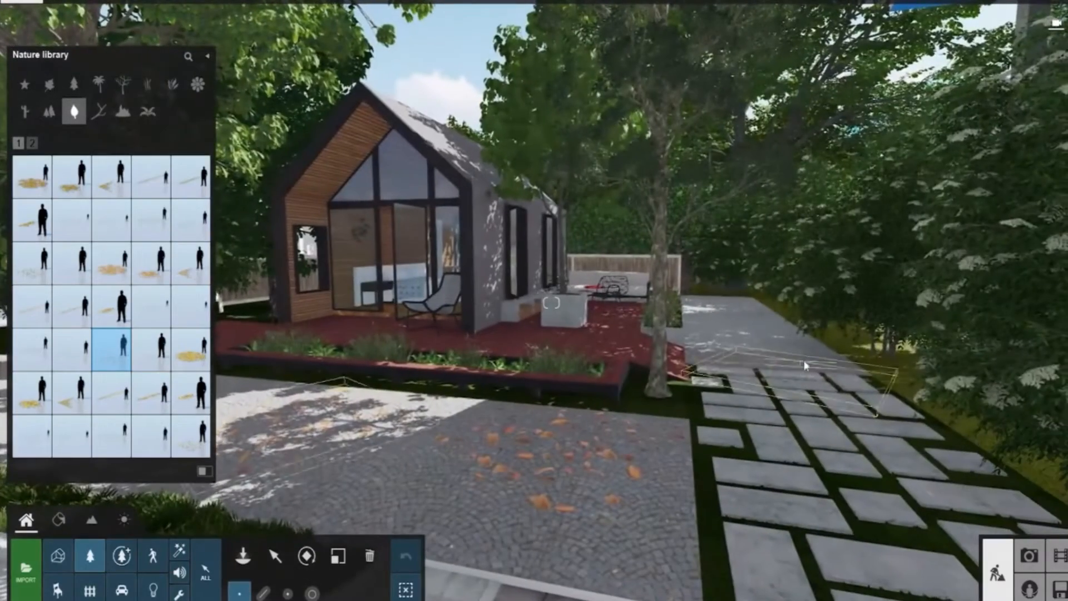
left_click(960, 466)
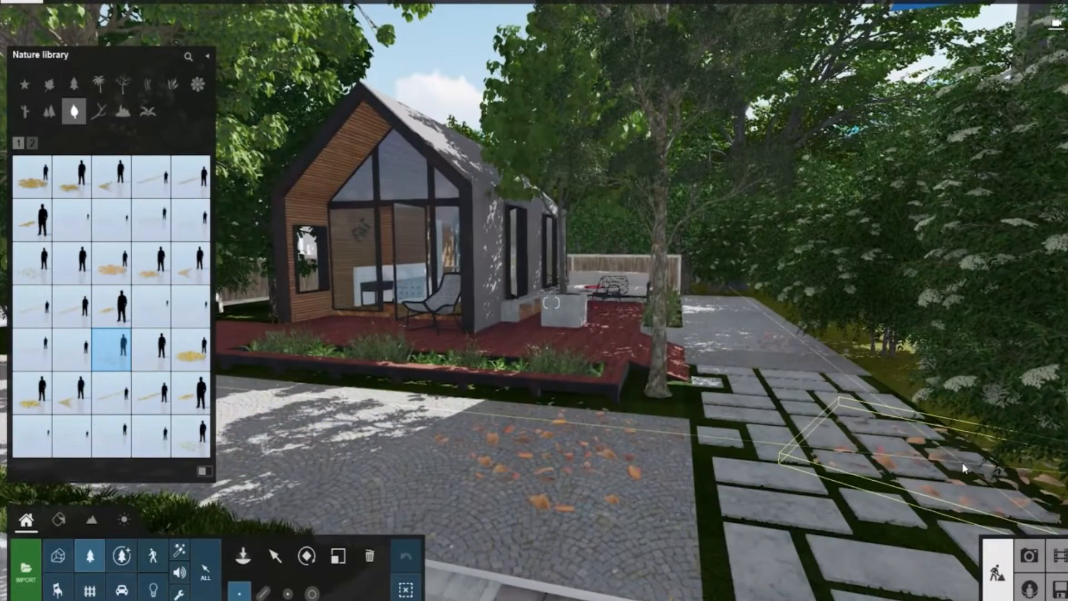
left_click(913, 482)
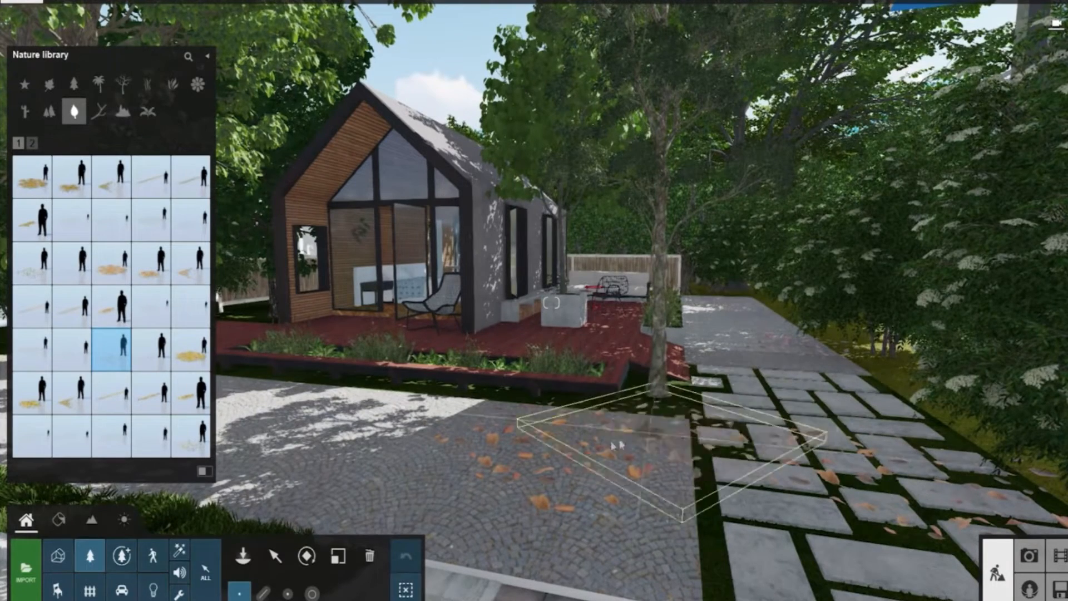
Step: Add small square patches of maple leaves on the cobbled driveway and beside the slender tree near the path
left_click(187, 451)
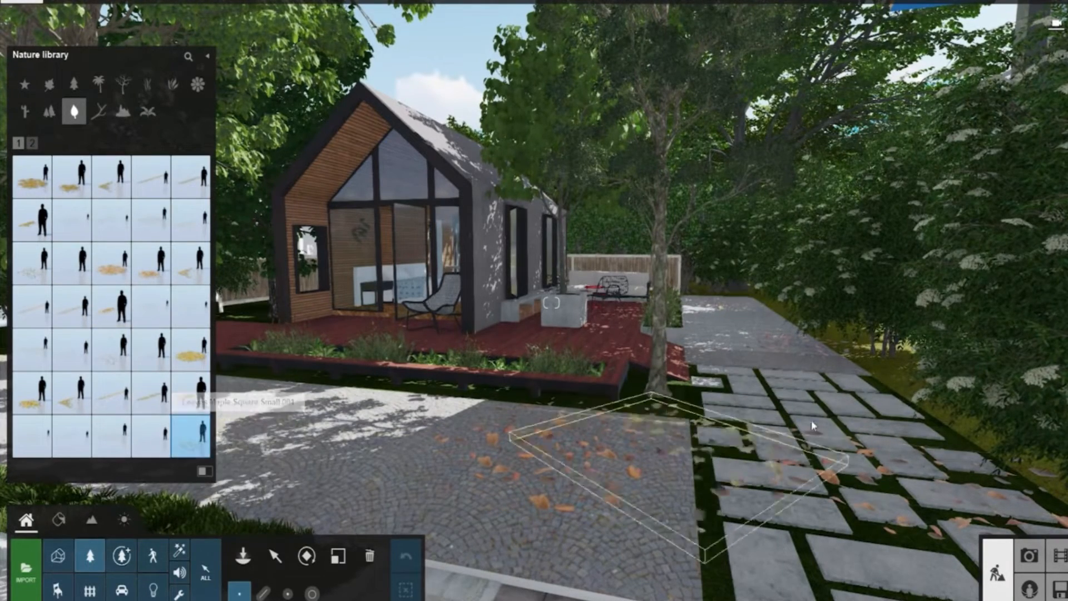
left_click(521, 470)
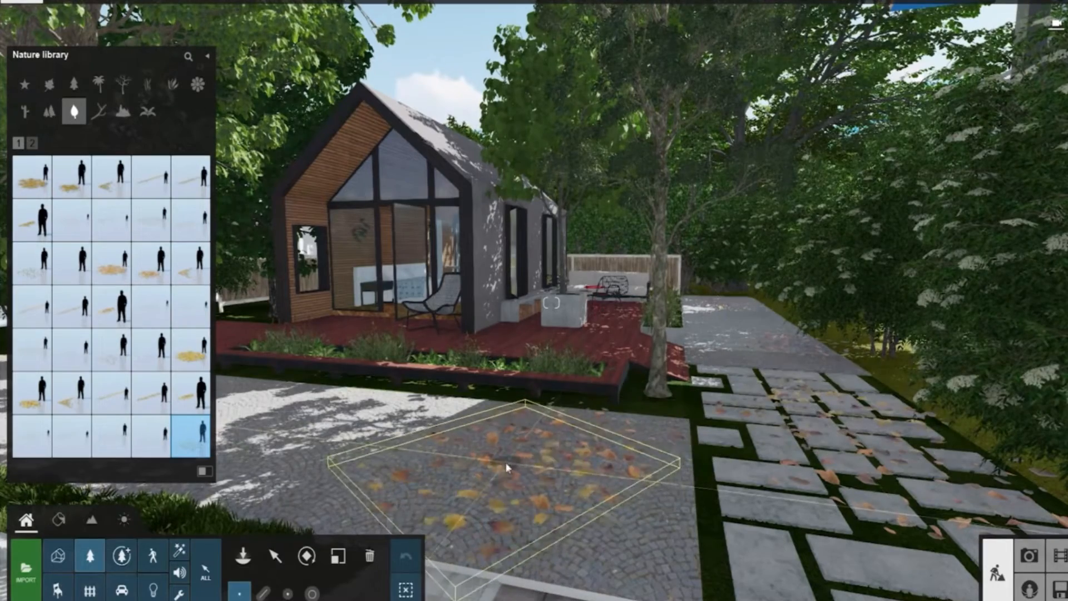
left_click(678, 419)
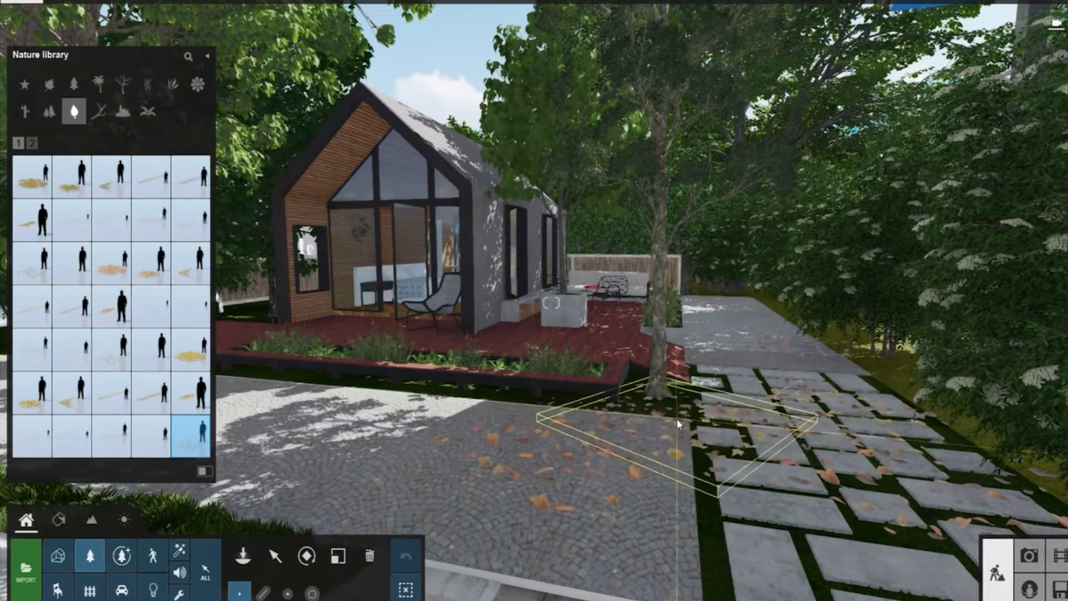
left_click(548, 495)
Step: Place more maple leaf patches along the far end of the driveway near the large tree
right_click_drag(548, 495, 423, 479)
right_click_drag(453, 362, 397, 363)
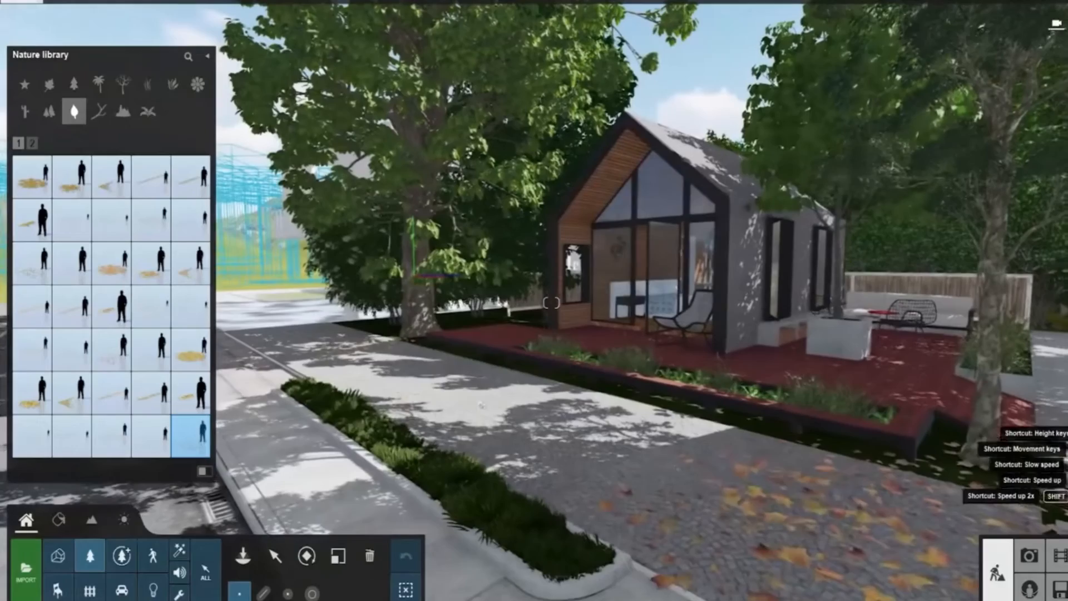
left_click(397, 362)
left_click(341, 346)
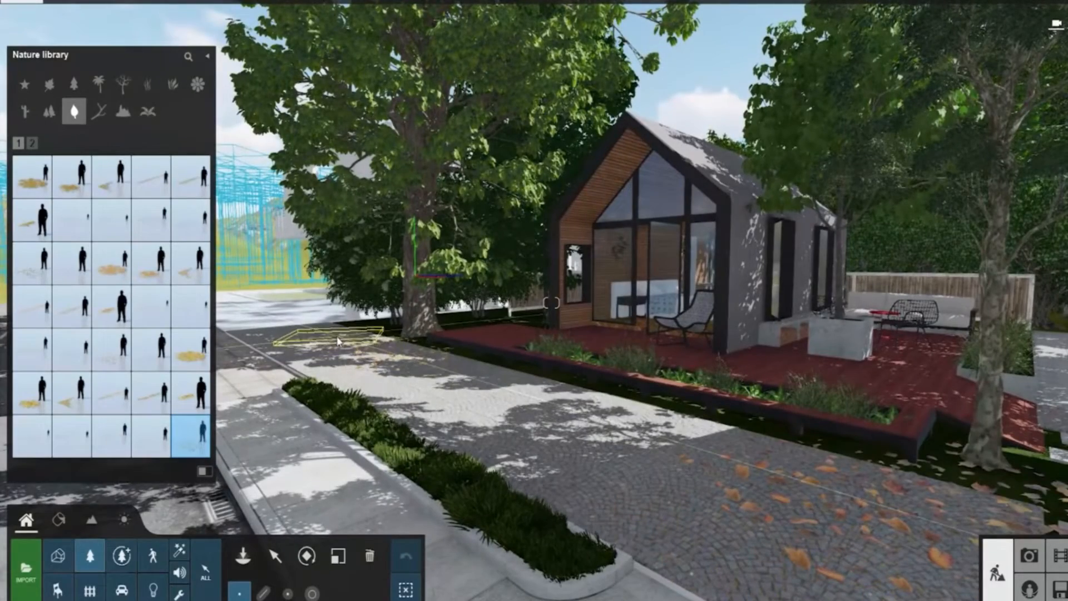
right_click_drag(390, 449, 412, 483)
key("s")
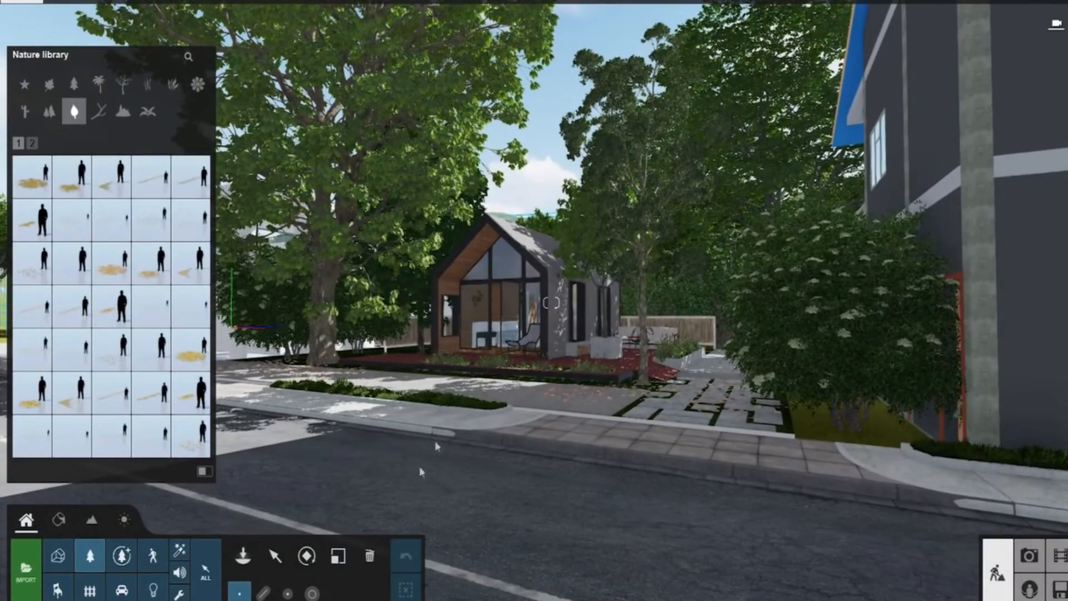
key("w")
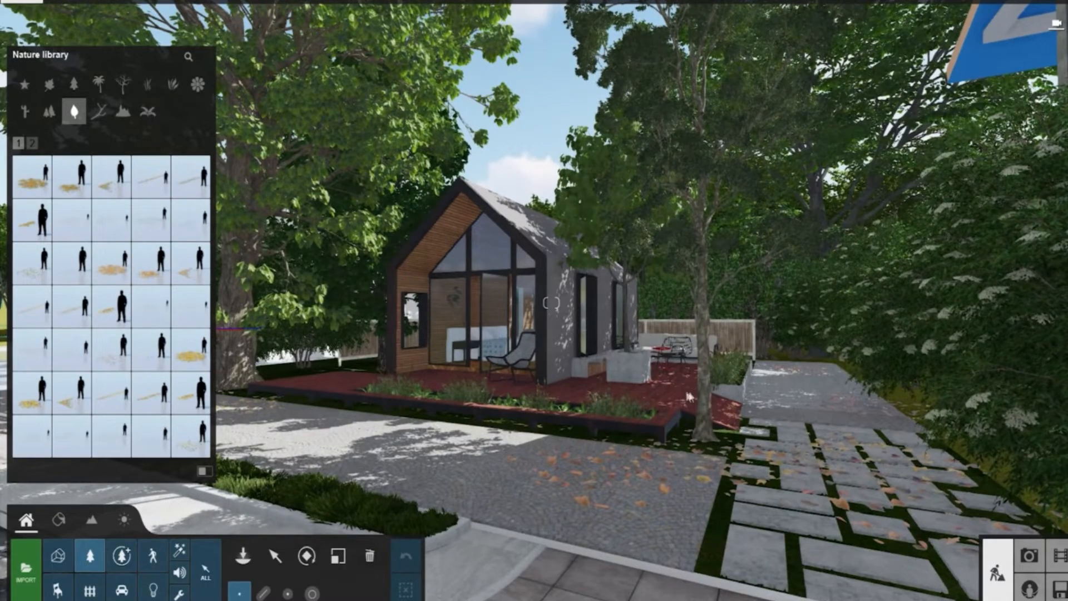
Step: Examine the planted cabin exterior from the driveway, street and front deck, and the furnished room behind the glazed front
key("w")
right_click_drag(697, 386, 630, 428)
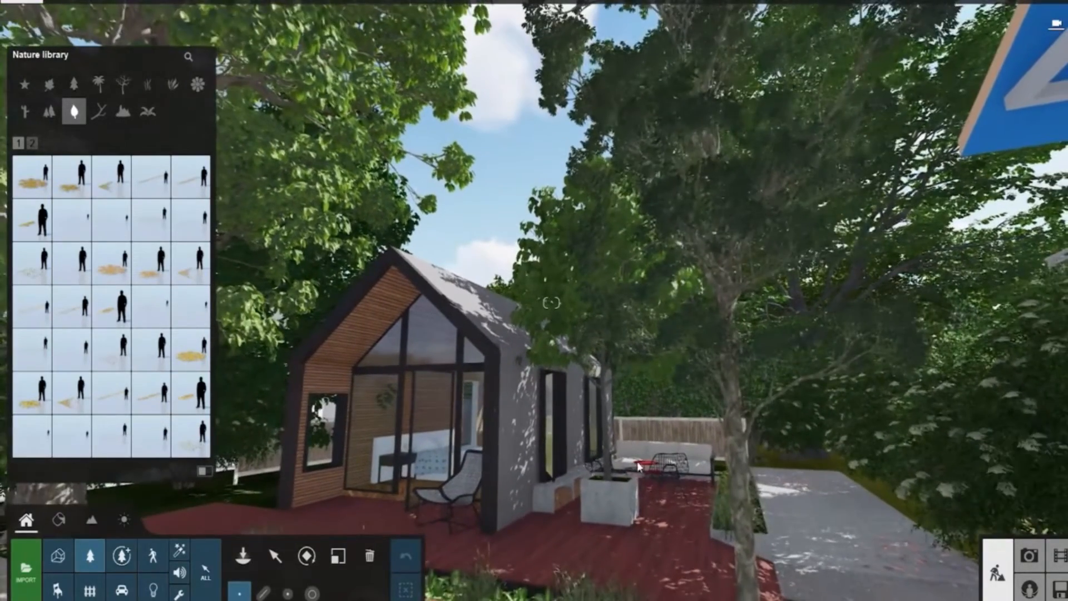
key("s")
right_click_drag(564, 468, 566, 461)
key("s")
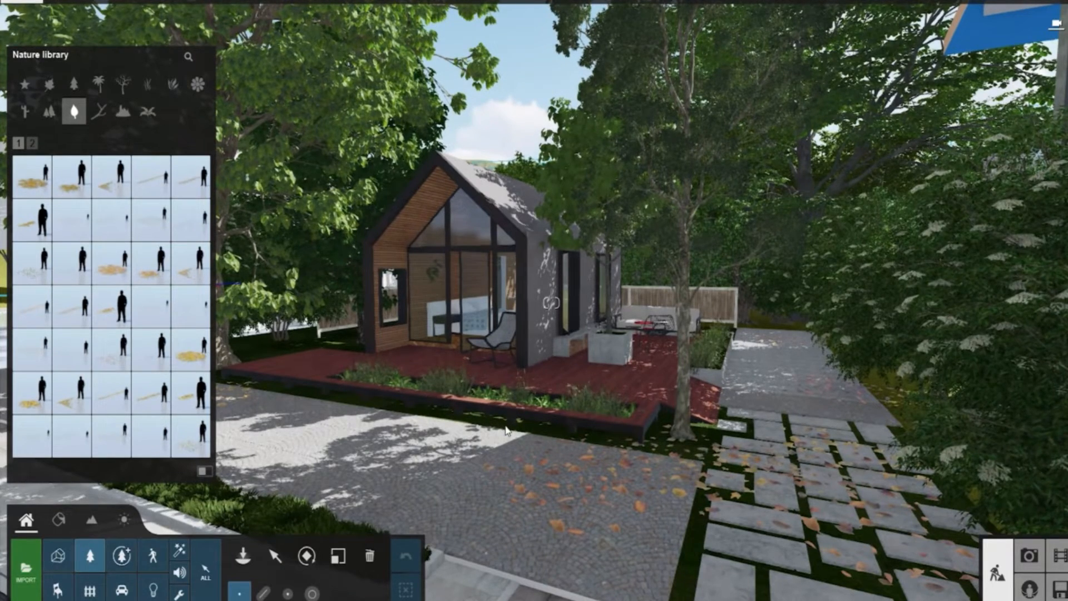
key("s")
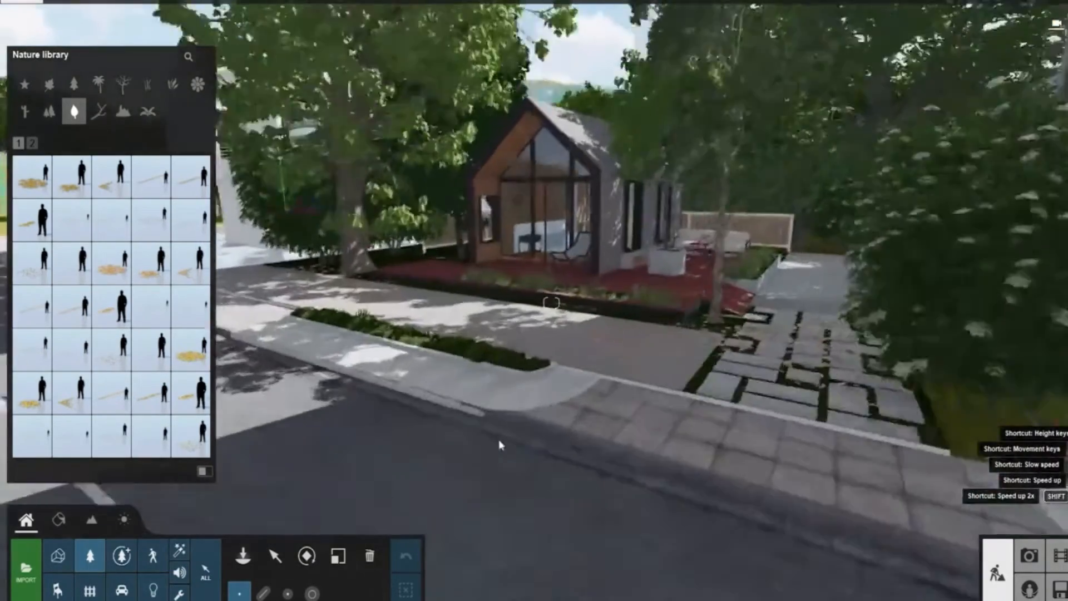
key("w")
key("s")
right_click_drag(576, 420, 696, 405)
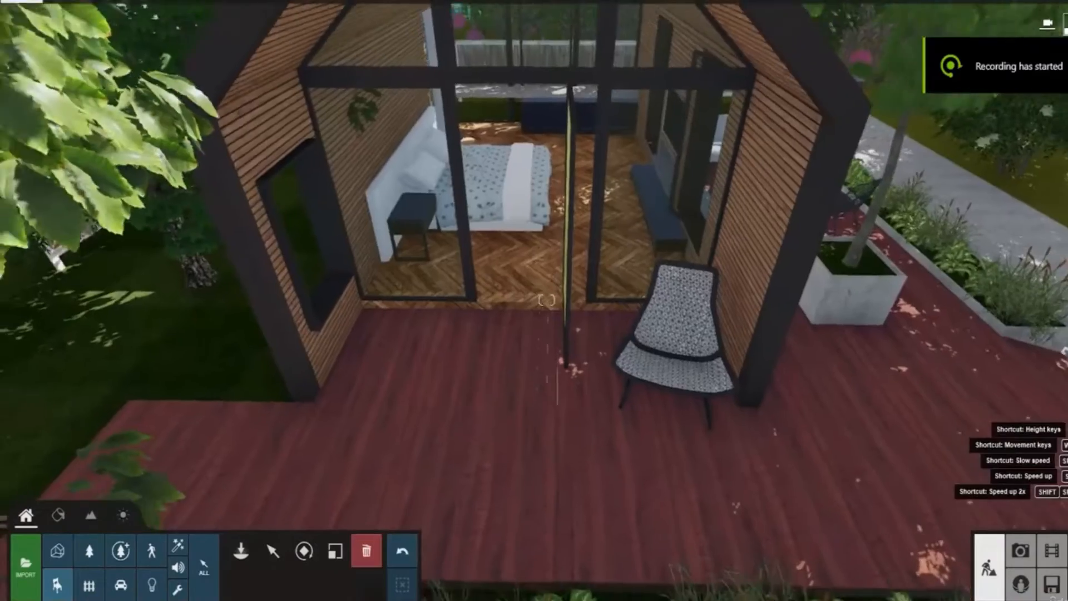
right_click_drag(604, 494, 547, 425)
key("w")
key("s")
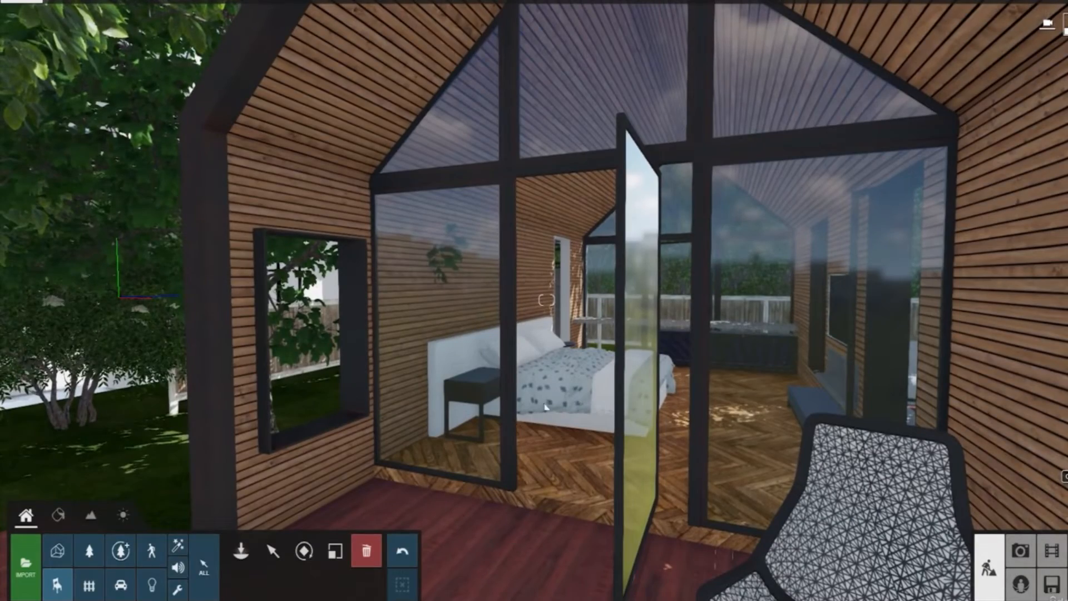
key("s")
key("w")
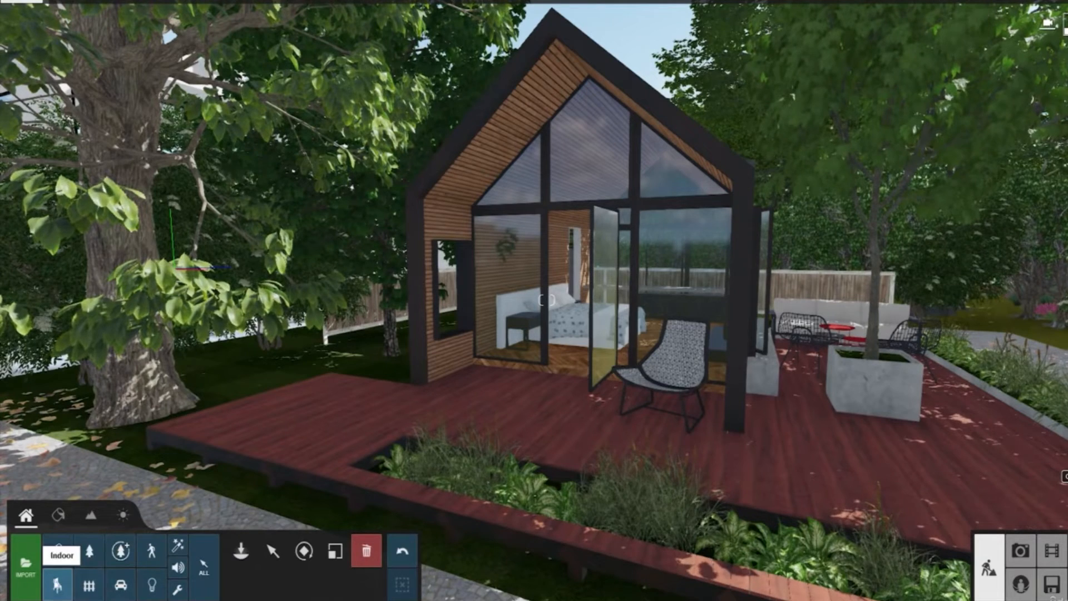
Step: Place CeilingFan 002 from the Indoor library on the timber-clad ceiling inside the cabin's bedroom
left_click(58, 585)
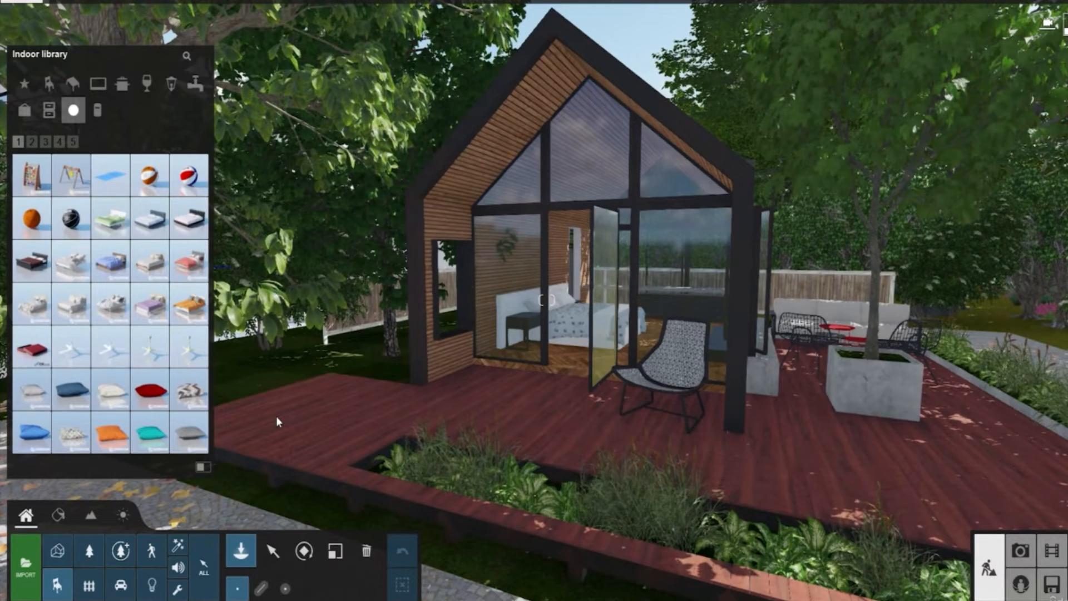
key("w")
right_click_drag(418, 278, 485, 325)
key("w")
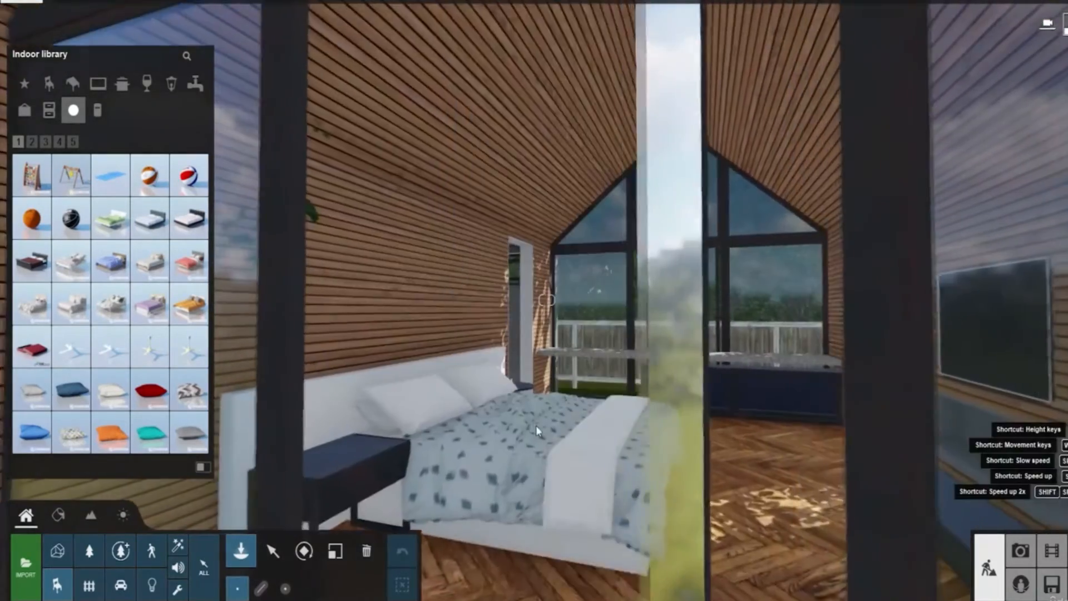
key("w")
right_click_drag(537, 432, 411, 366)
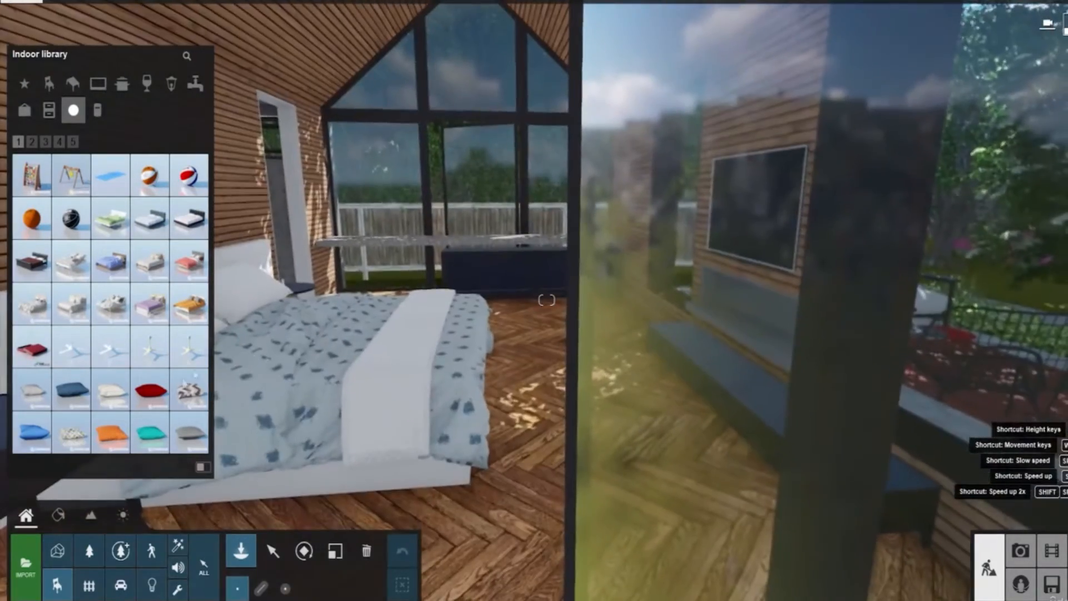
left_click(108, 346)
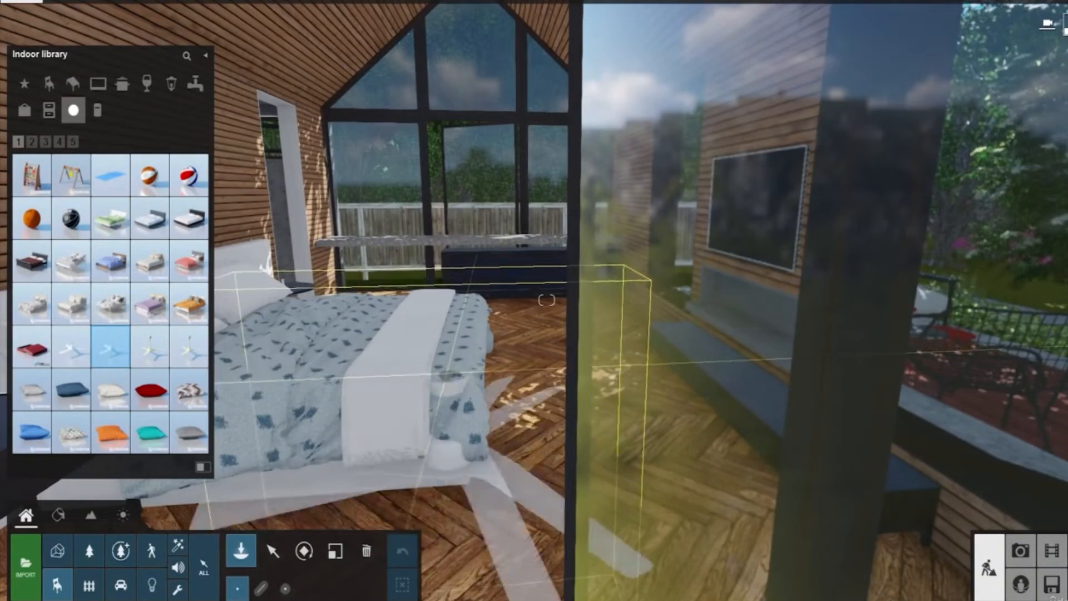
key("s")
right_click_drag(551, 434, 434, 406)
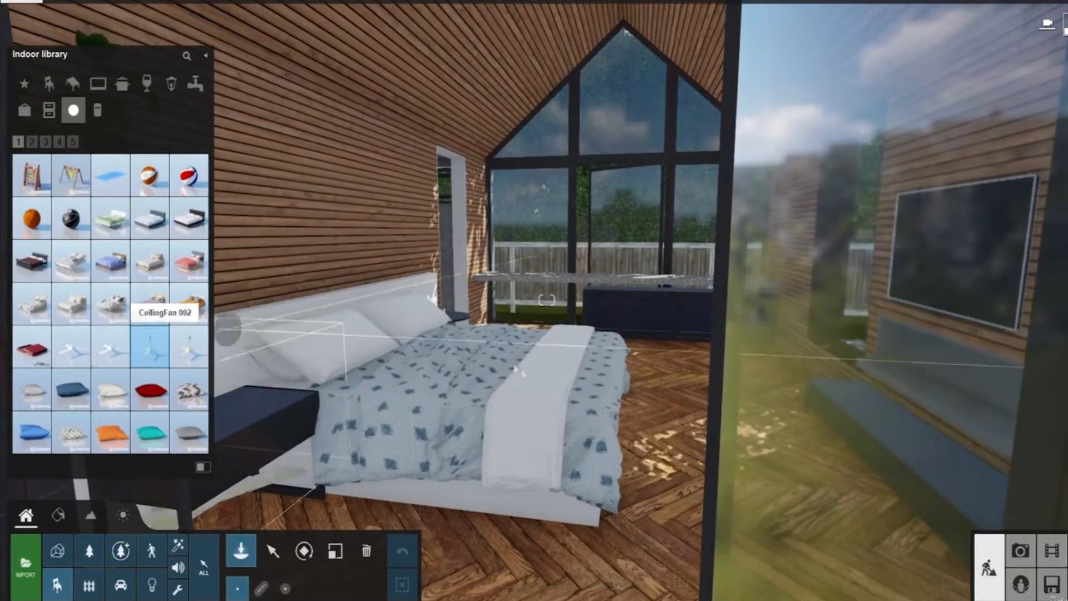
key("w")
key("s")
right_click_drag(543, 403, 600, 57)
left_click(537, 79)
right_click_drag(533, 329, 390, 495)
key("s")
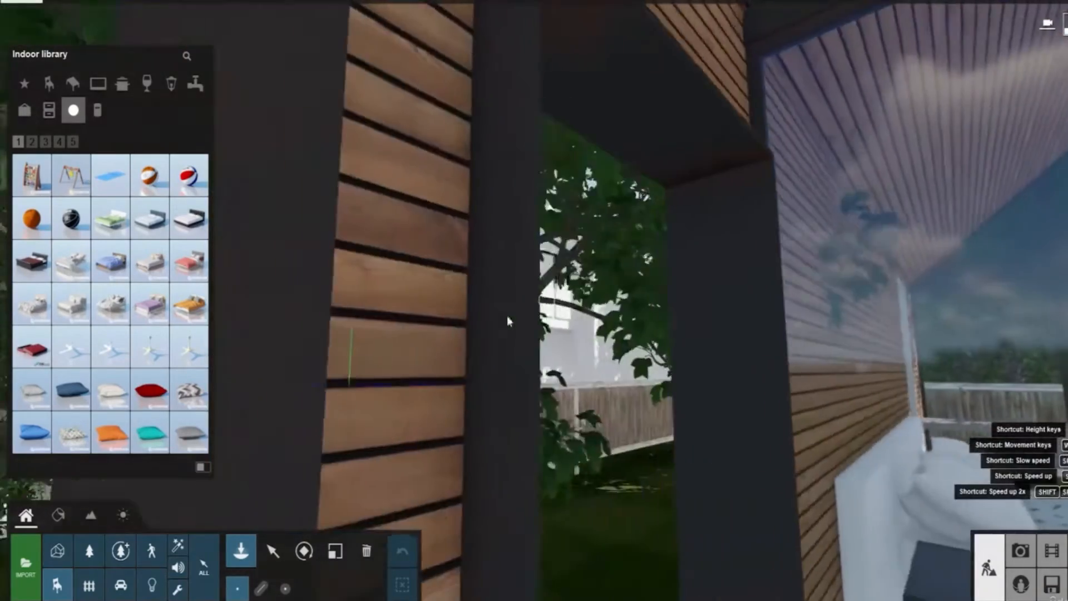
Step: Move the Tulip Tree 001 on the side lawn horizontally, away from the cabin wall toward the flowering shrubs
key("a")
right_click_drag(520, 315, 520, 389)
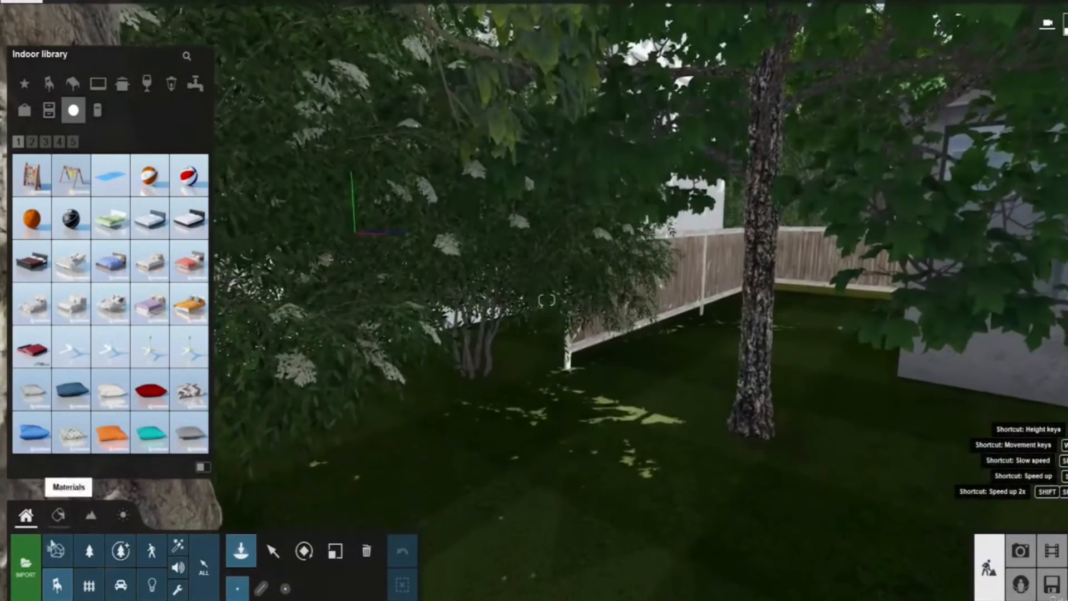
left_click(87, 555)
left_click(120, 551)
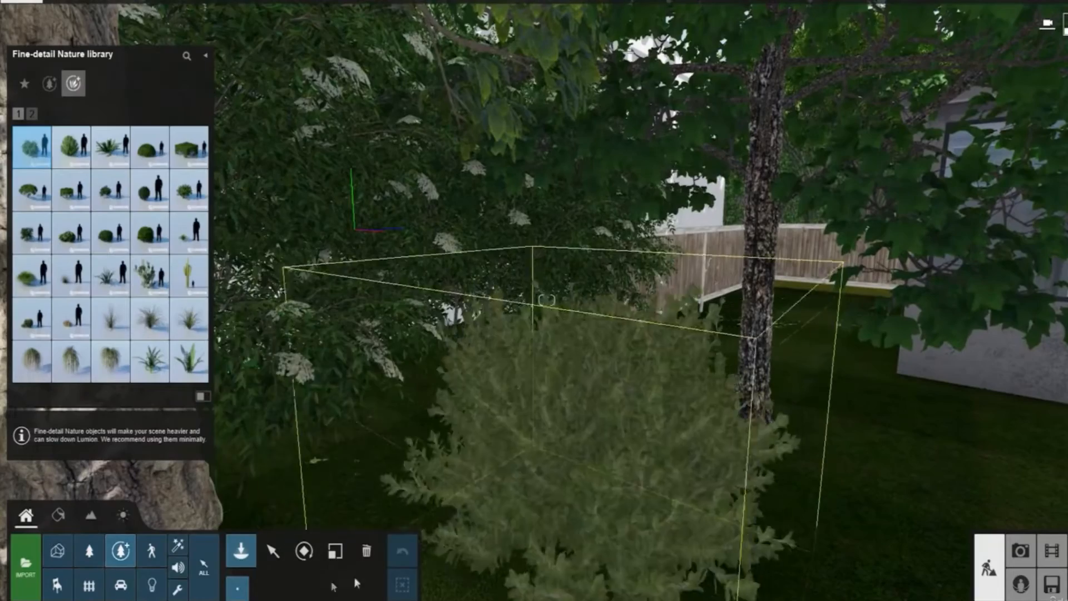
left_click(280, 557)
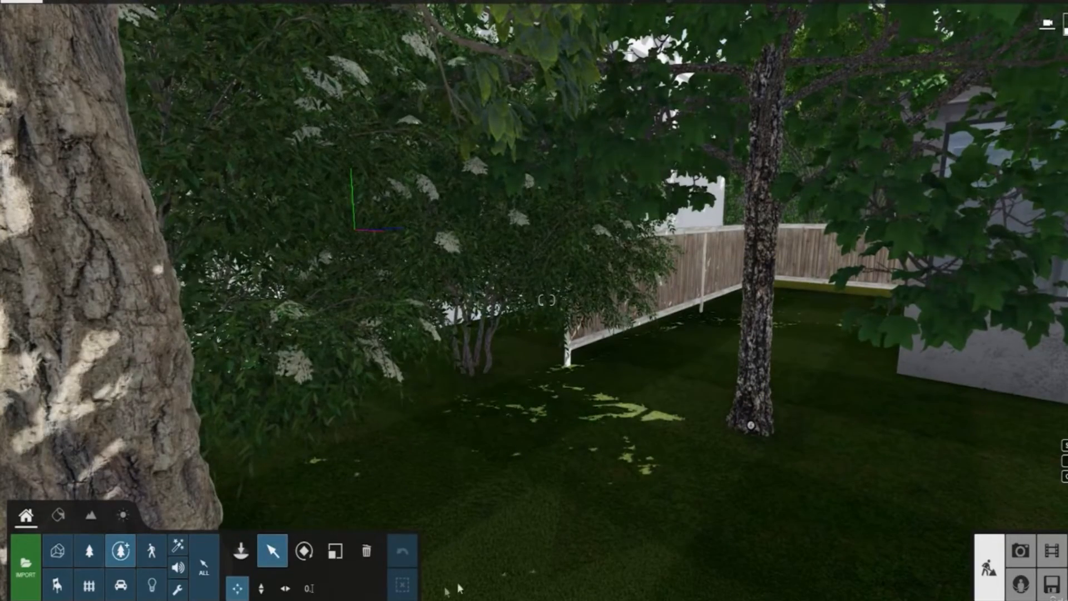
left_click(285, 589)
left_click_drag(755, 425, 579, 402)
Step: Place the two-armed loungechair 056 from the Indoor library on the bedroom floor in front of the dark blue counter
key("w")
right_click_drag(578, 402, 523, 476)
key("w")
key("s")
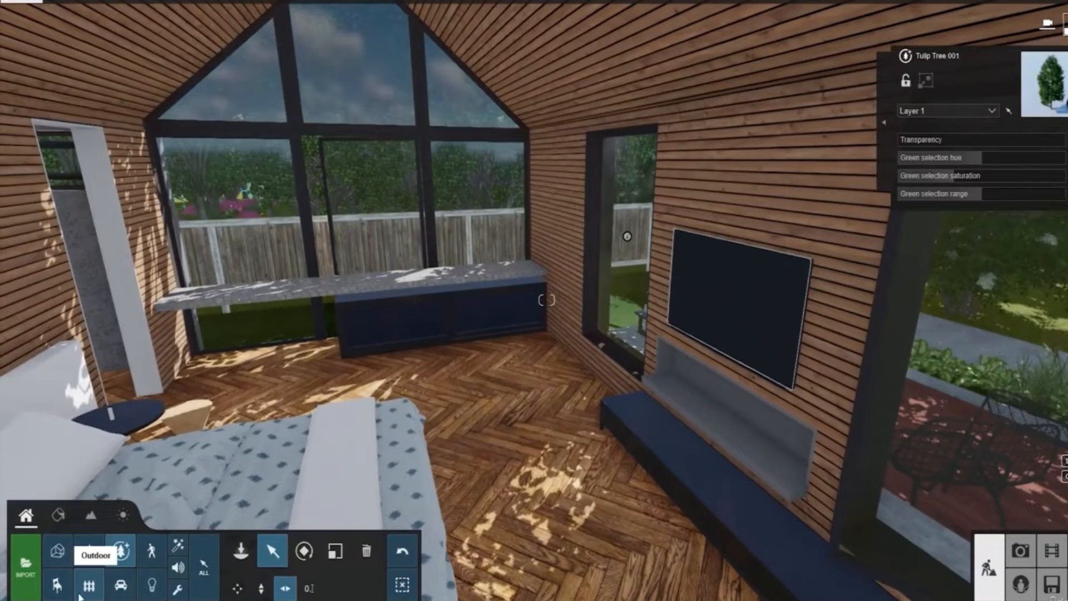
left_click(60, 590)
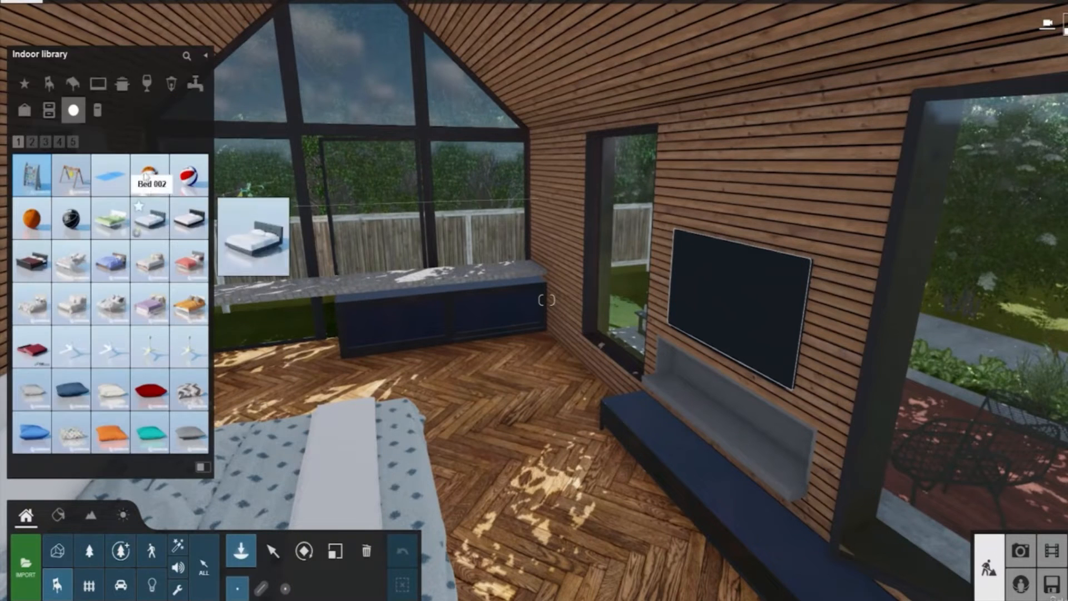
left_click(49, 87)
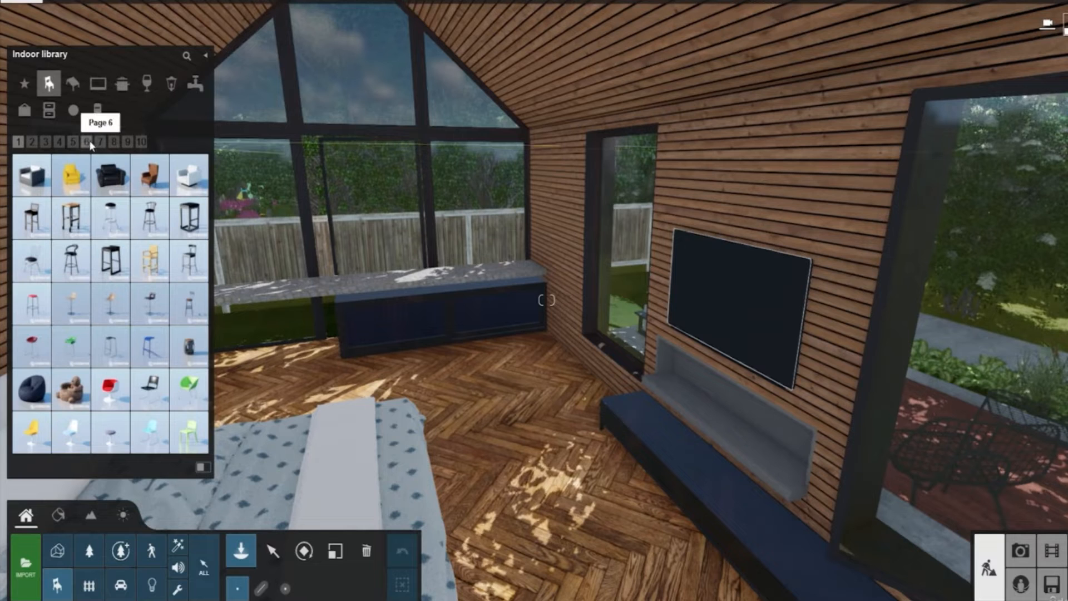
left_click(87, 142)
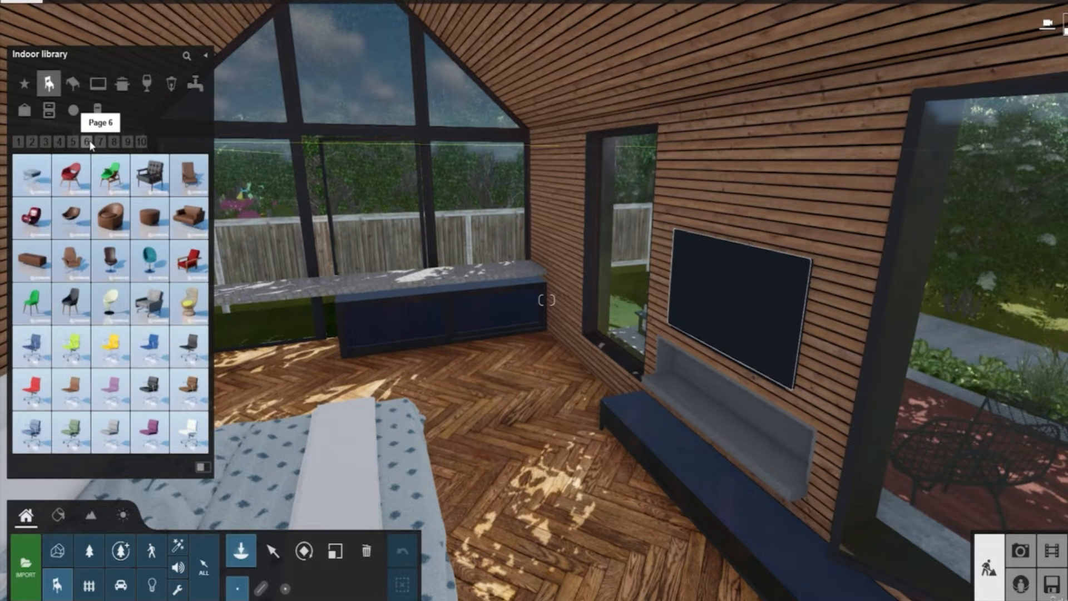
left_click(189, 217)
left_click(506, 383)
right_click_drag(506, 384, 383, 363)
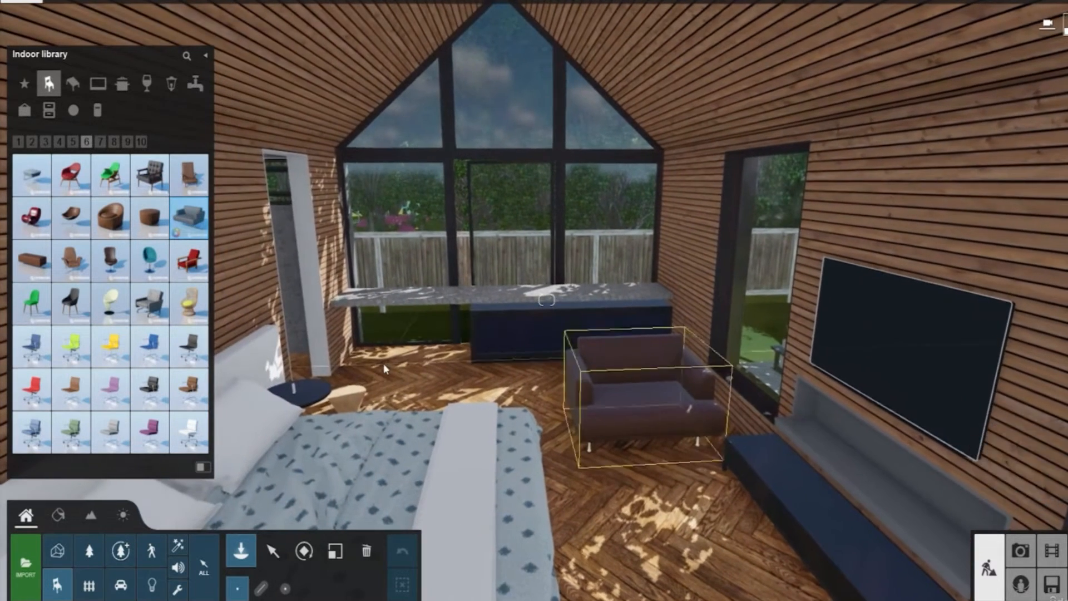
left_click(615, 388)
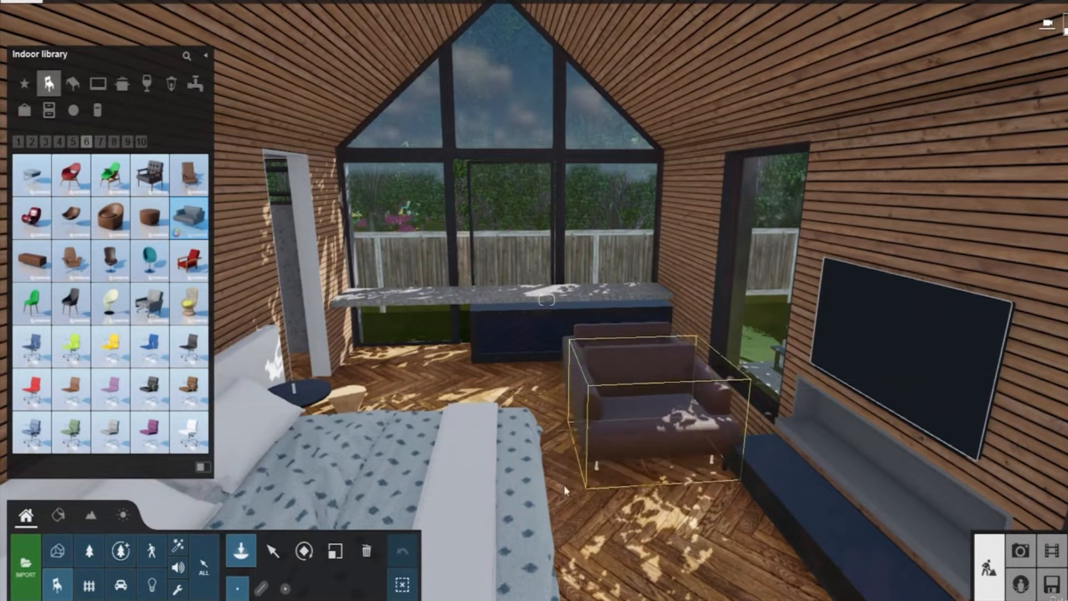
Step: Rotate the lounge chair by the counter so that it sits at a slight angle to the bed
left_click(319, 553)
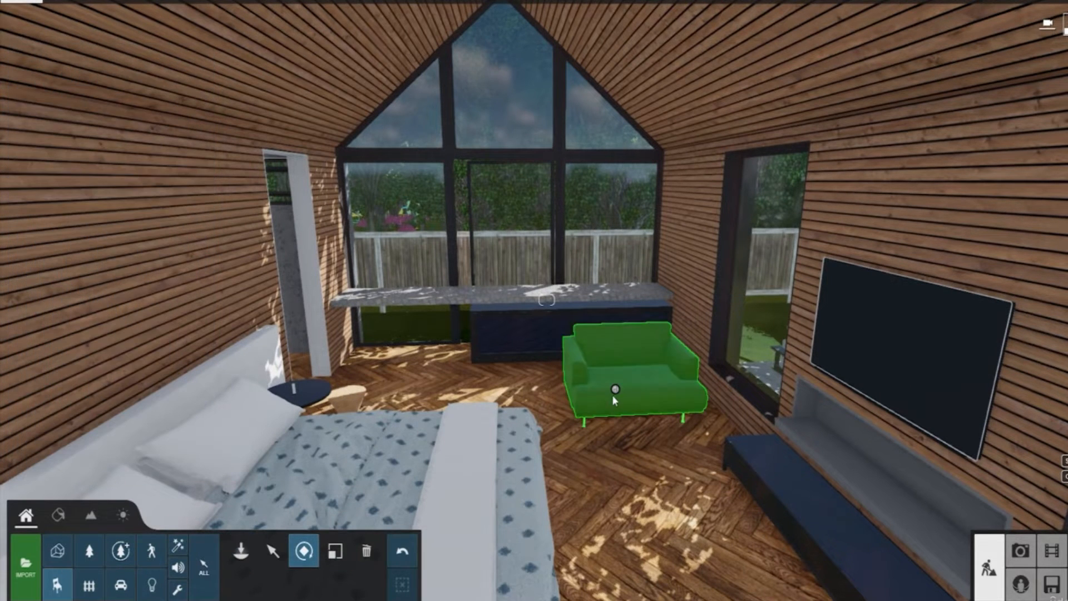
left_click(616, 390)
left_click_drag(612, 414, 569, 417)
key("s")
right_click_drag(656, 342, 690, 378)
key("w")
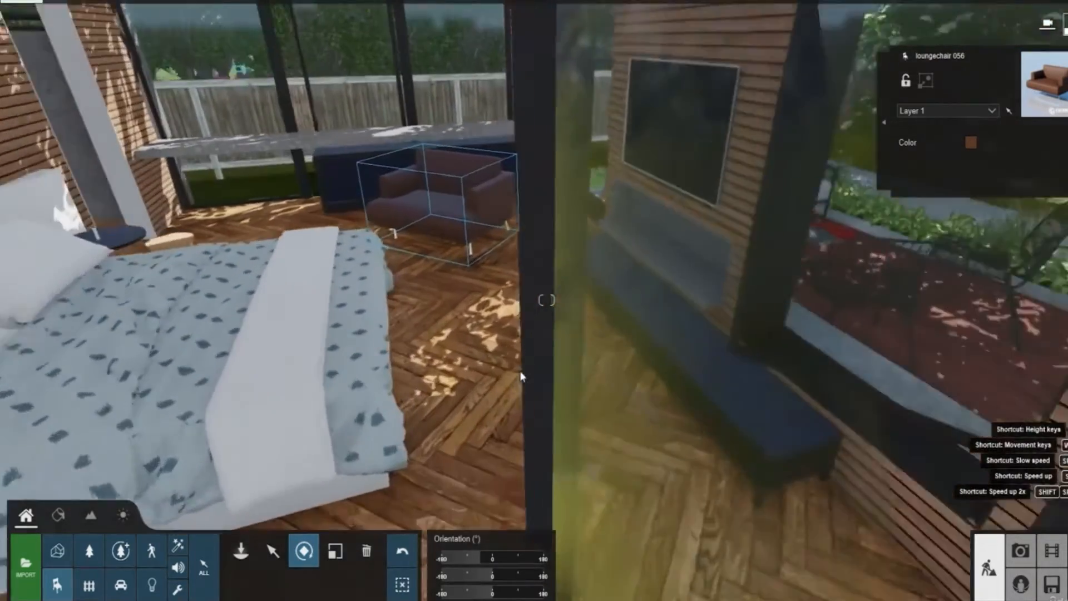
right_click_drag(520, 370, 455, 353)
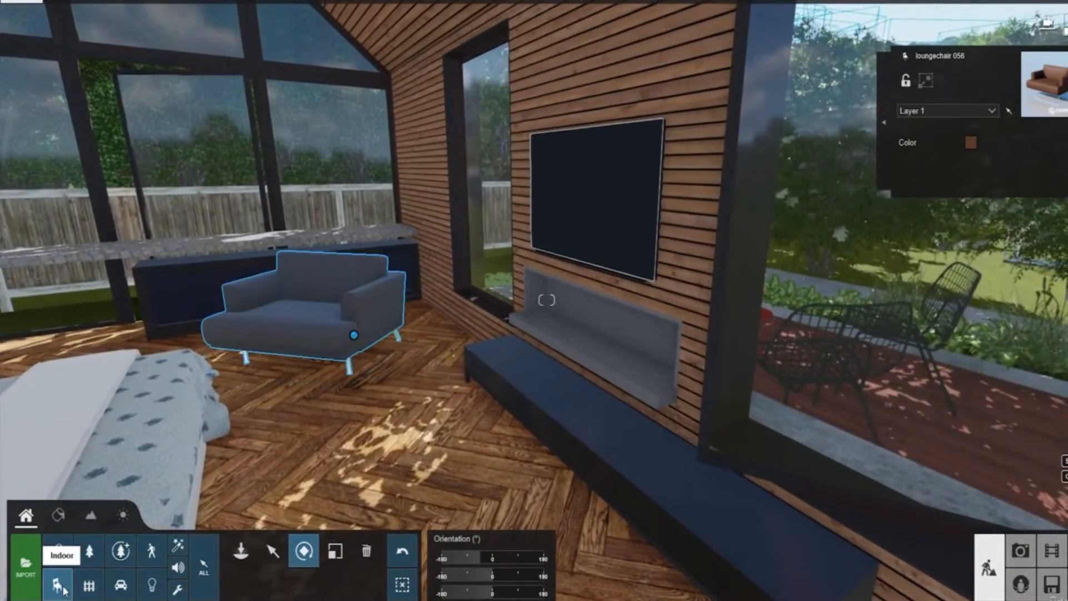
Step: Place HangingTowel 003 from the assorted indoor objects on the timber wall beside the nightstand and adjust its rotation
left_click(58, 585)
left_click(97, 111)
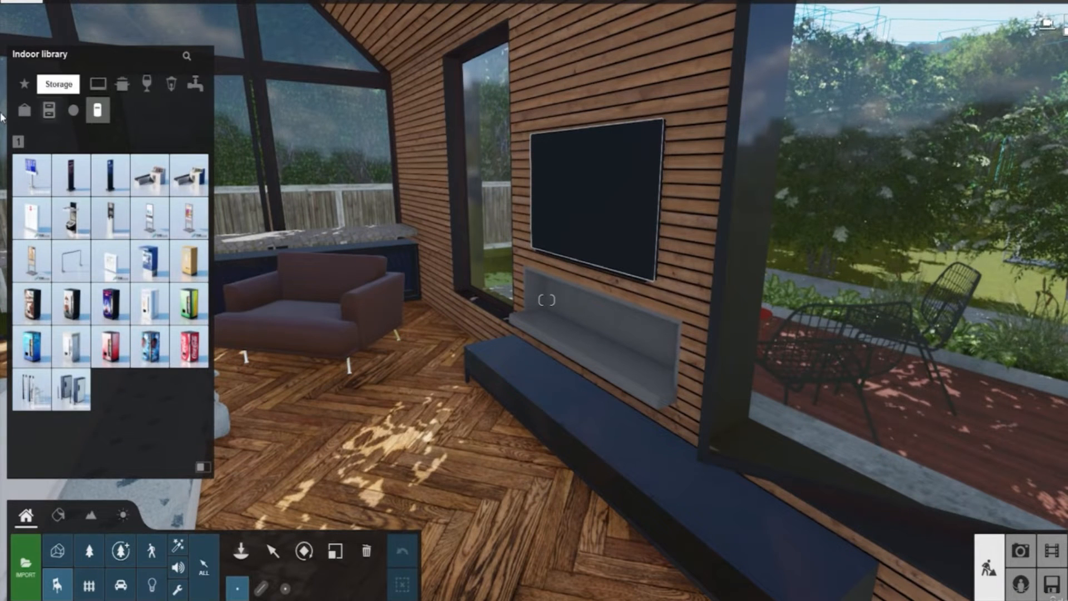
left_click(75, 112)
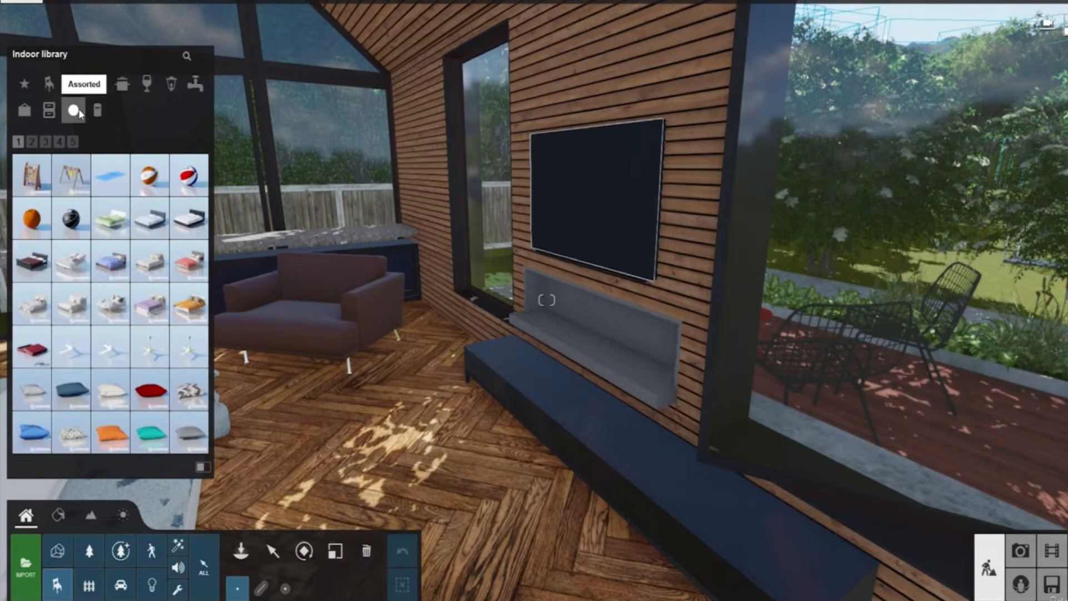
left_click(30, 144)
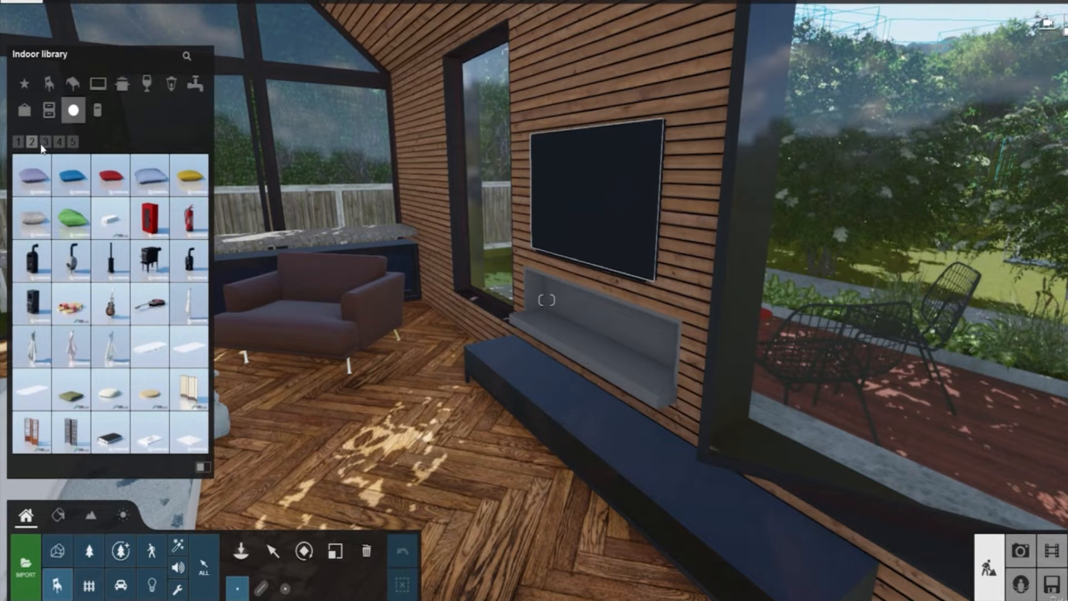
left_click(73, 361)
right_click_drag(542, 356, 309, 331)
left_click(314, 337)
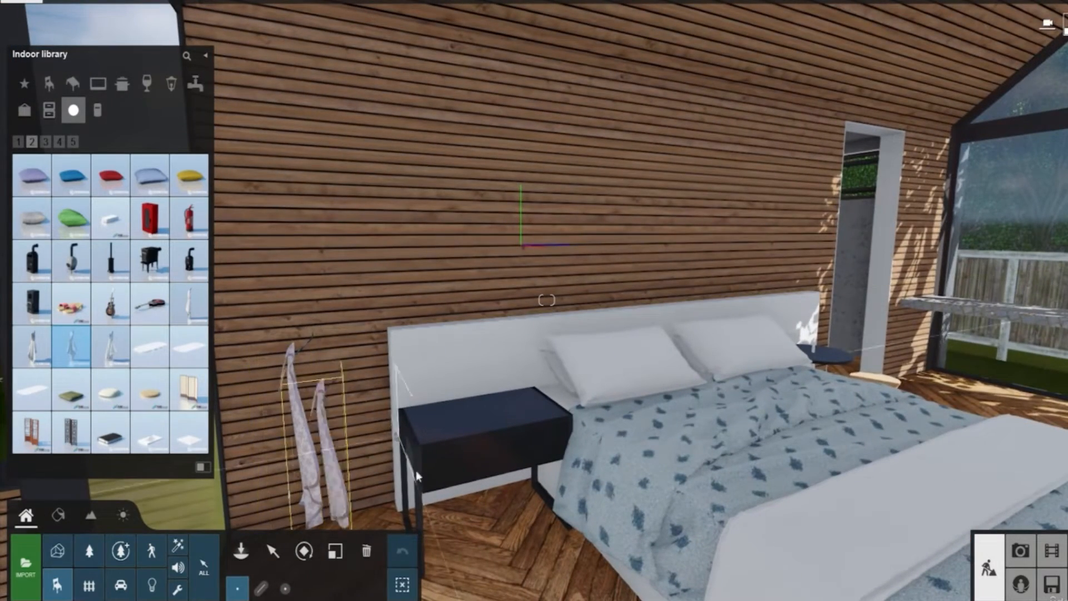
left_click(304, 551)
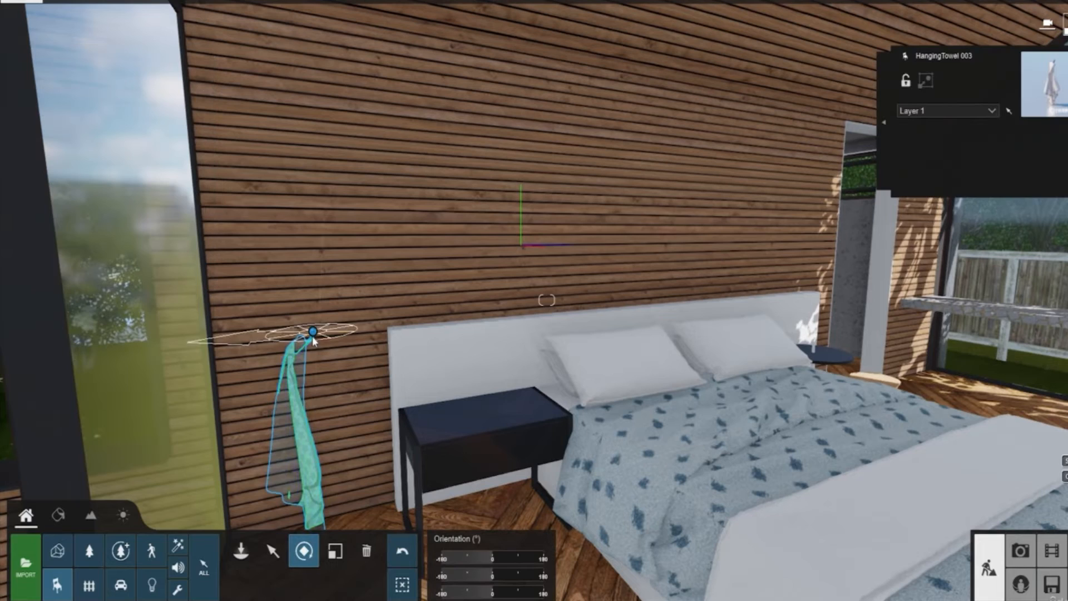
left_click_drag(313, 333, 332, 366)
Step: Place beige handbags from the Indoor library on the blue bench below the TV and on the floor beside it
right_click_drag(332, 365, 547, 365)
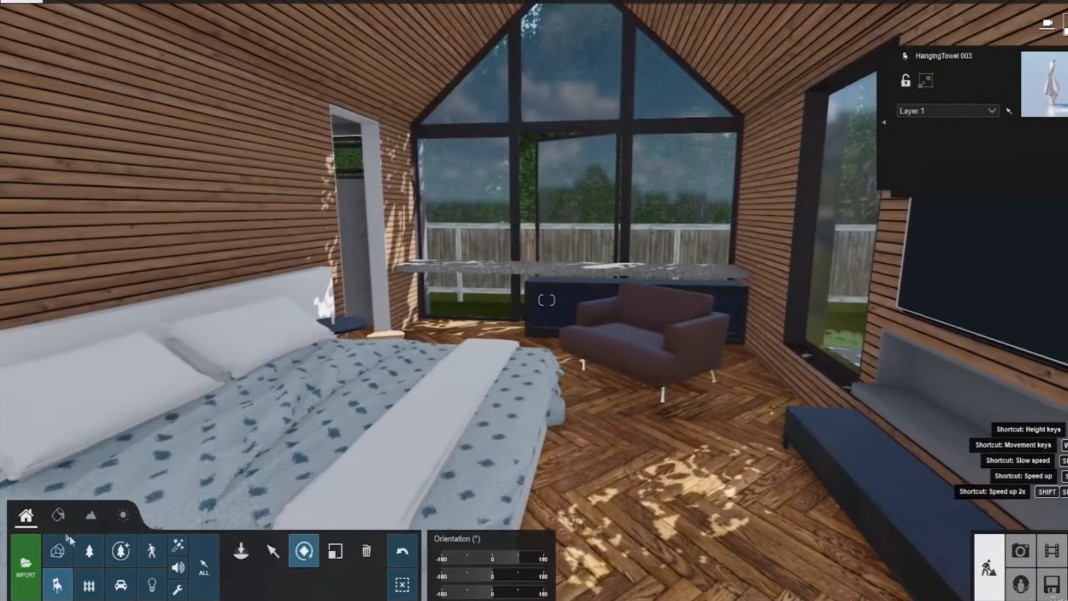
left_click(57, 584)
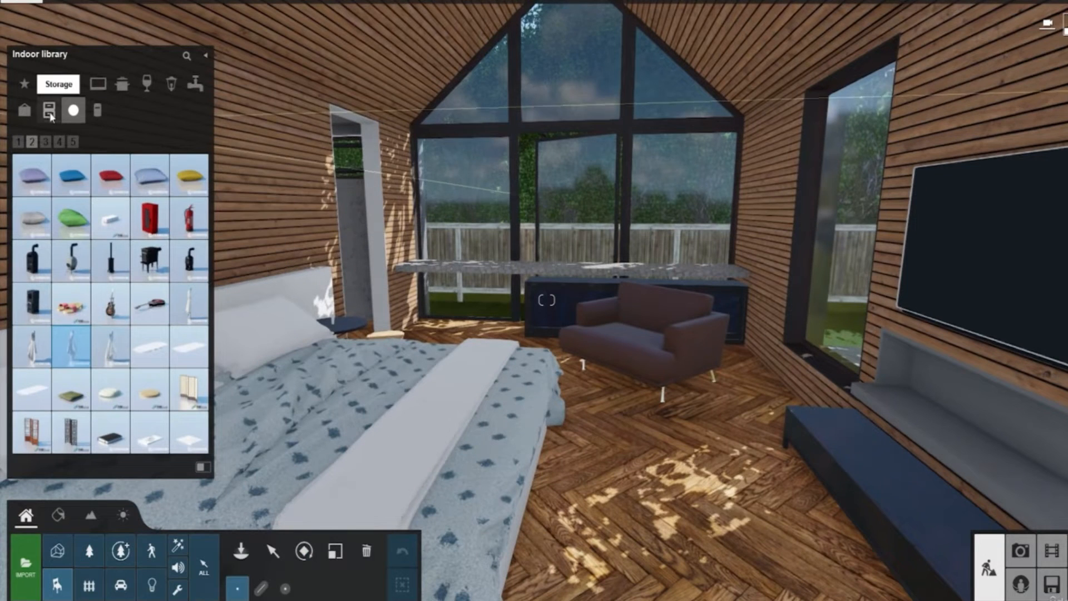
left_click(48, 112)
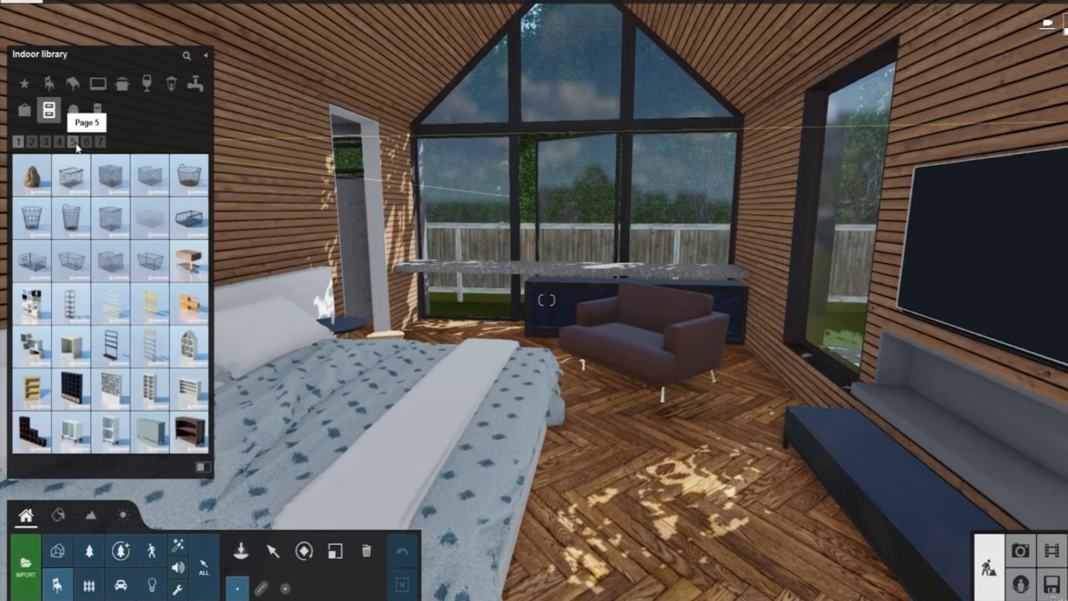
left_click(25, 110)
mouse_move(110, 192)
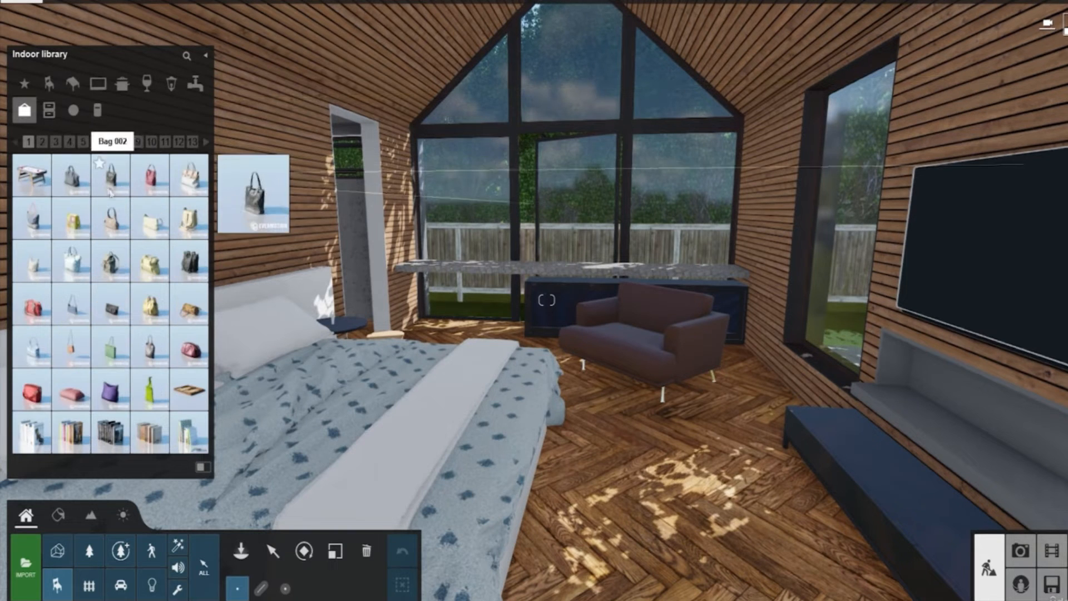
left_click(150, 260)
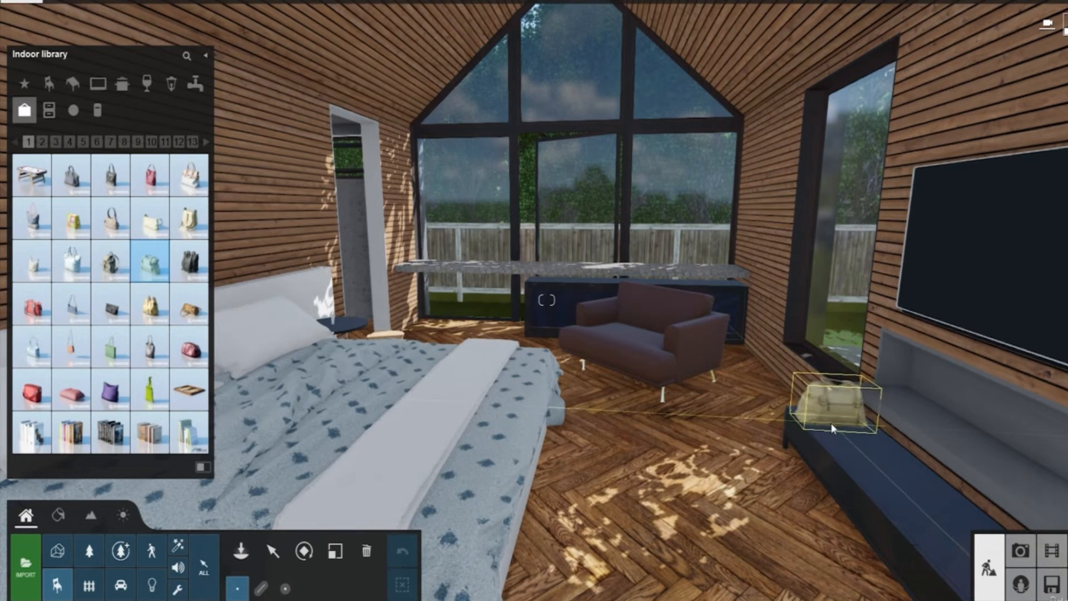
left_click(828, 424)
right_click_drag(829, 424, 979, 489)
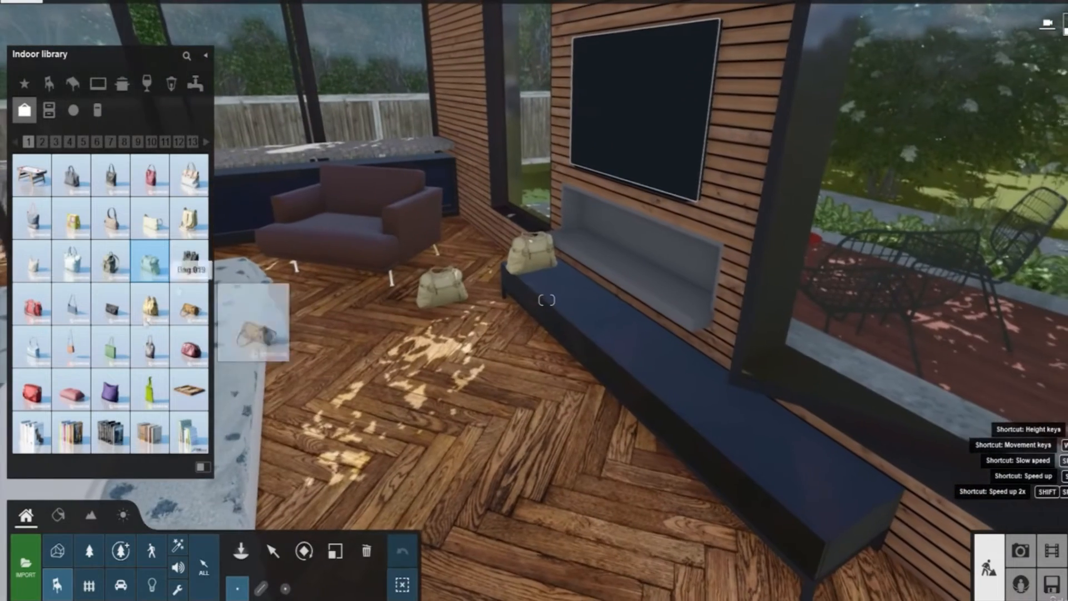
Step: Place a row of black books on the blue bench below the TV, rotate it, and scale down the books and the beige bag
left_click(110, 431)
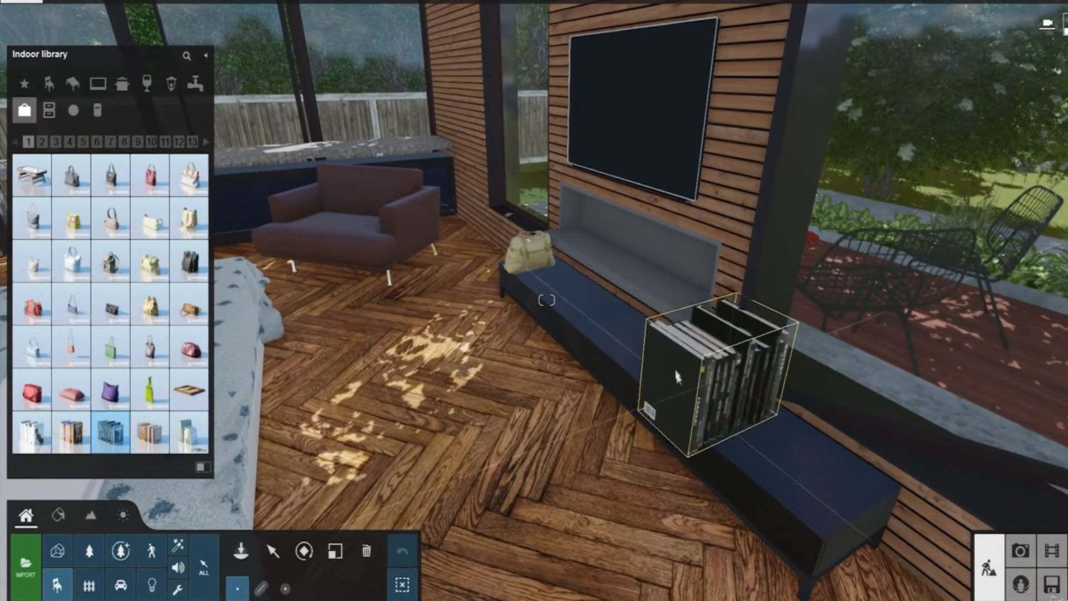
left_click(631, 333)
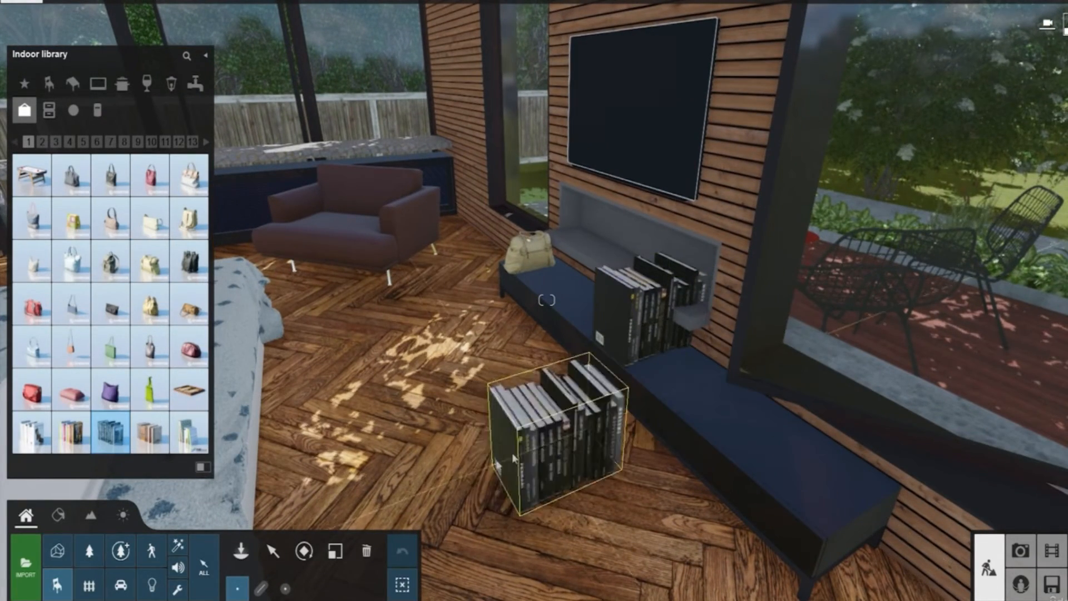
left_click(304, 551)
mouse_move(630, 329)
left_mouse_down()
mouse_move(612, 362)
mouse_move(567, 345)
mouse_move(627, 340)
left_mouse_up()
left_click(344, 551)
left_click(531, 275)
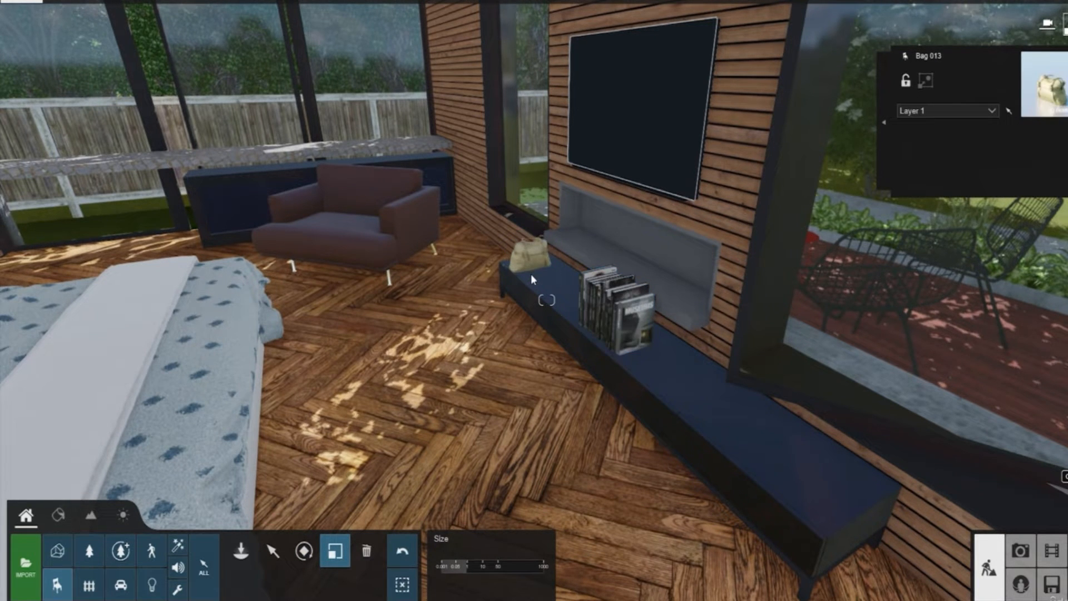
Step: Place dark-candle holders on both sides of the books on the bench and a white one on the stone counter behind the armchair
left_click(58, 584)
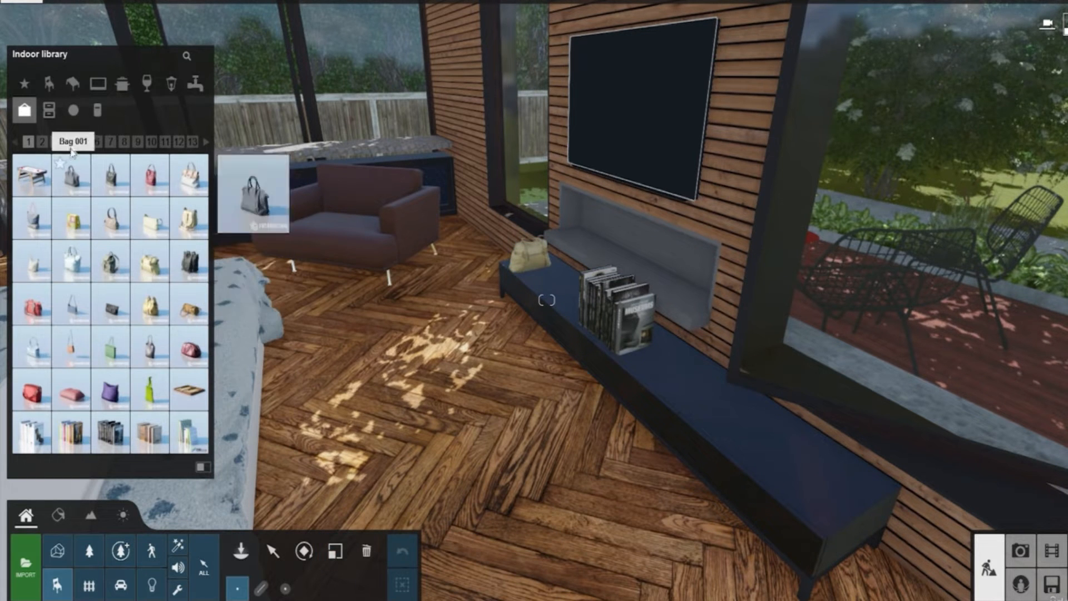
left_click(74, 143)
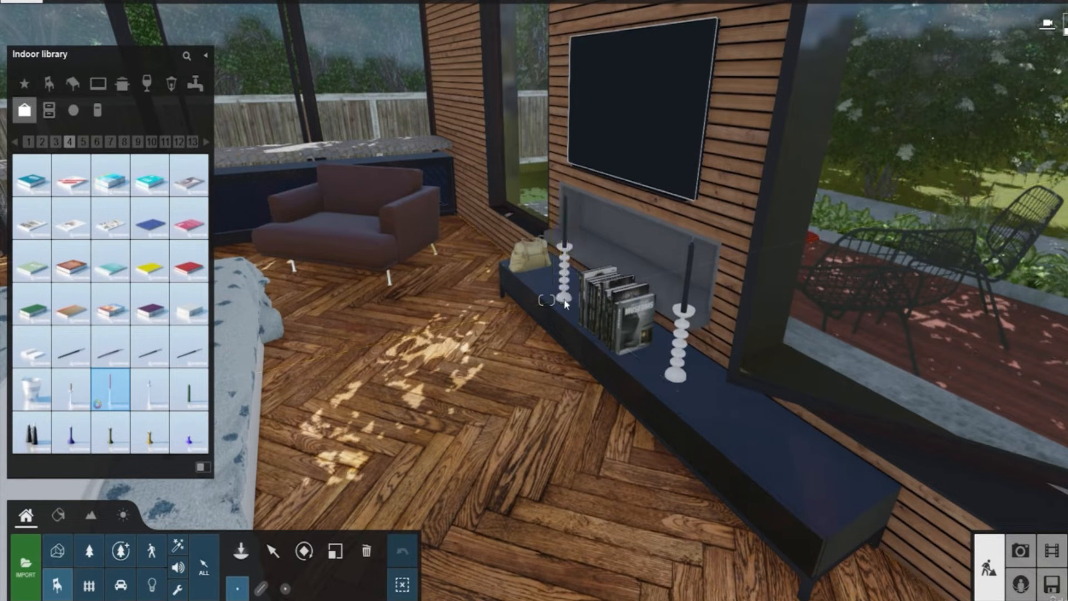
left_click(150, 389)
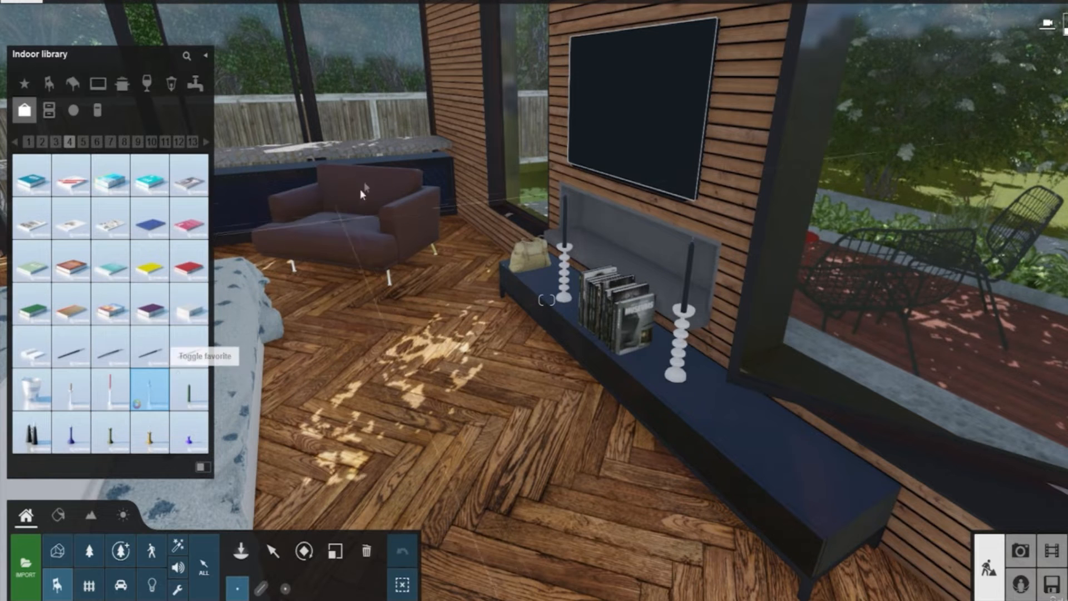
left_click(428, 163)
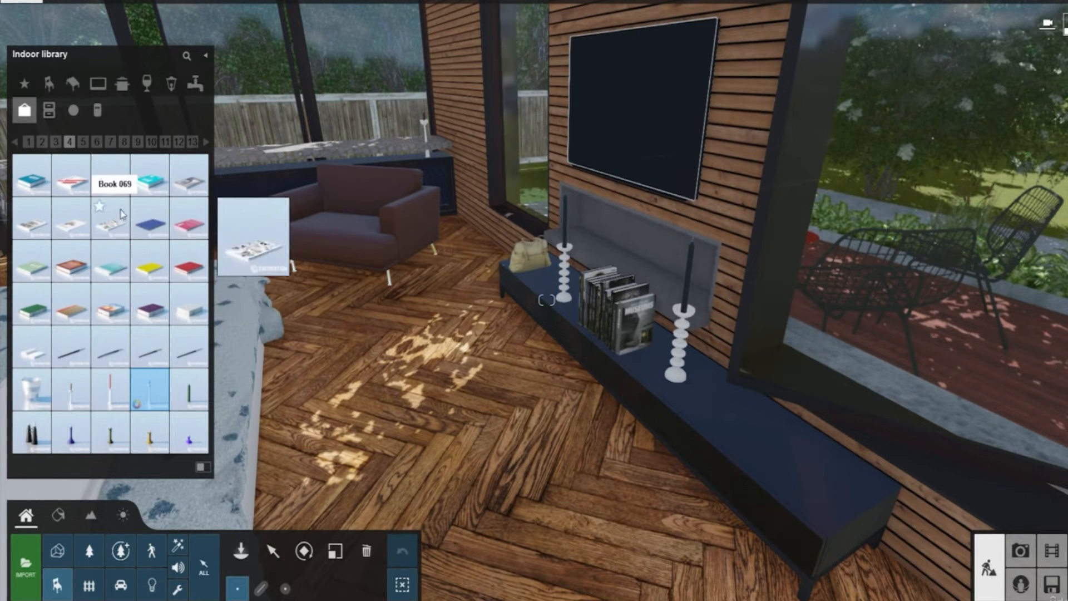
Step: Place PictureFrame 045 near the free end of the blue bench and rotate it to face the room
left_click(111, 142)
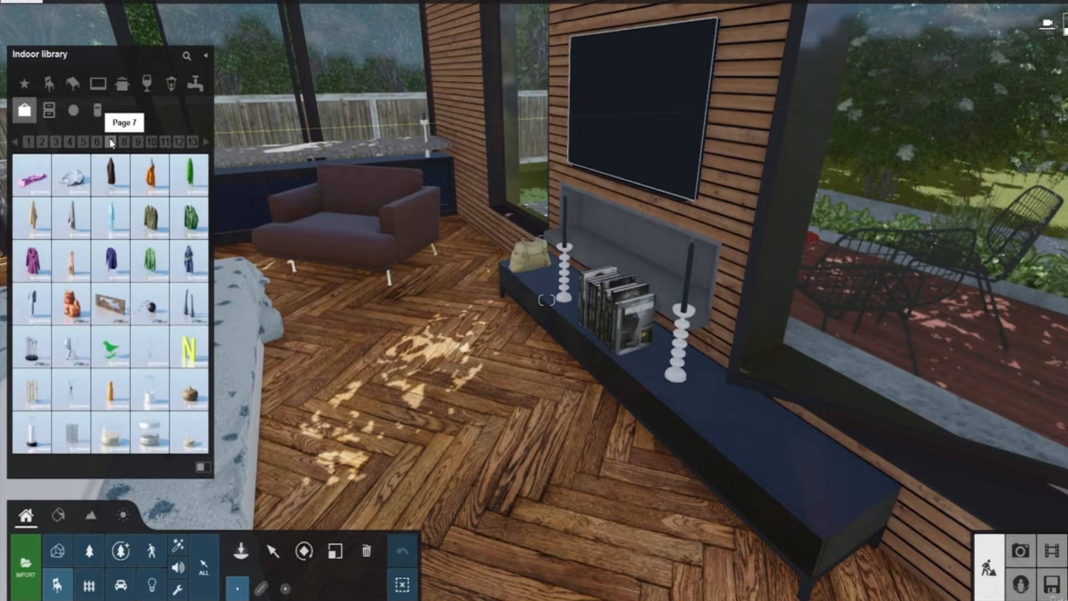
left_click(151, 143)
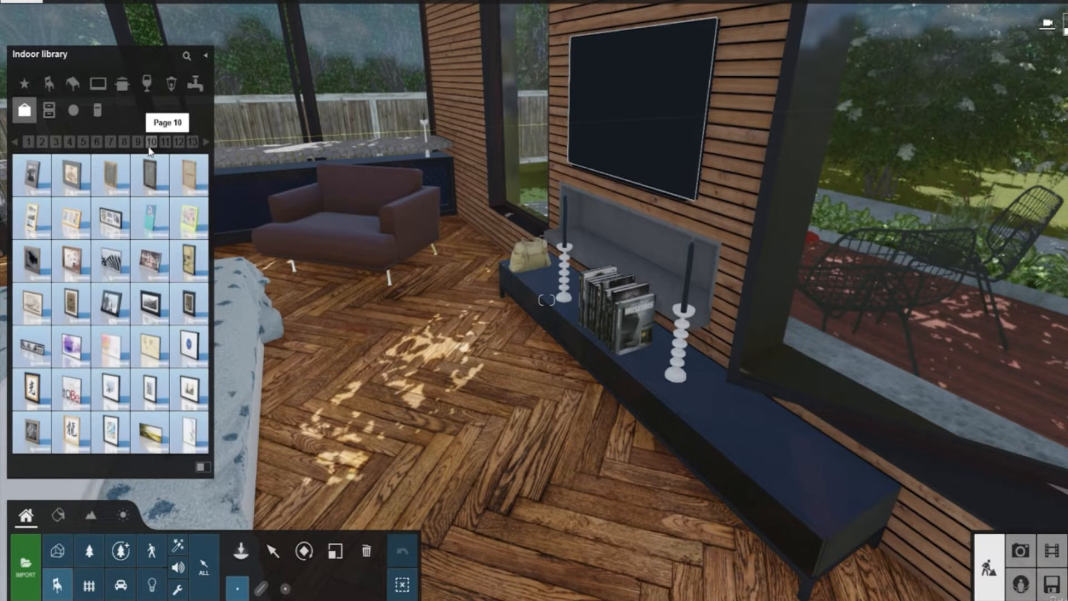
left_click(111, 304)
left_click(706, 413)
left_click(304, 550)
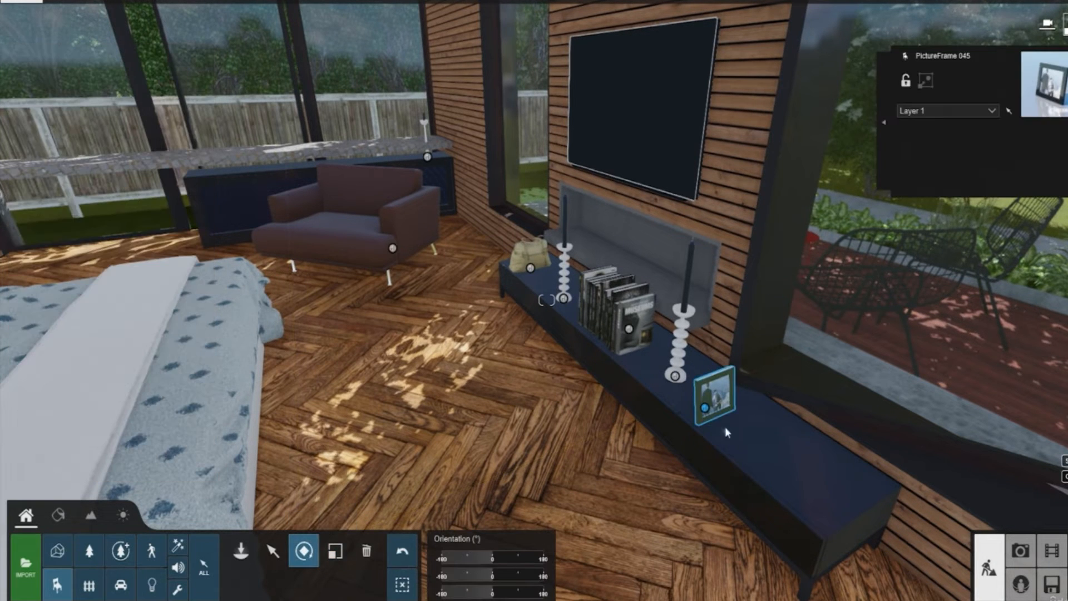
left_click_drag(657, 436, 563, 484)
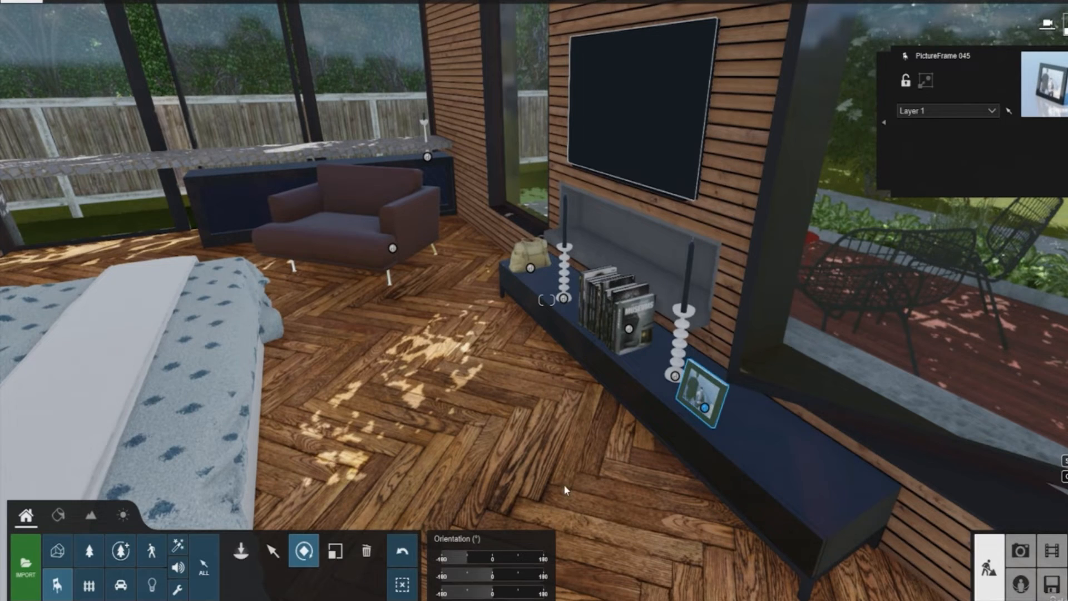
Step: Hang the white lettered PictureFrame 062 on the timber wall above the bed headboard and rotate it
left_click(56, 584)
left_click(189, 431)
left_click(469, 273)
right_click_drag(477, 262, 915, 206)
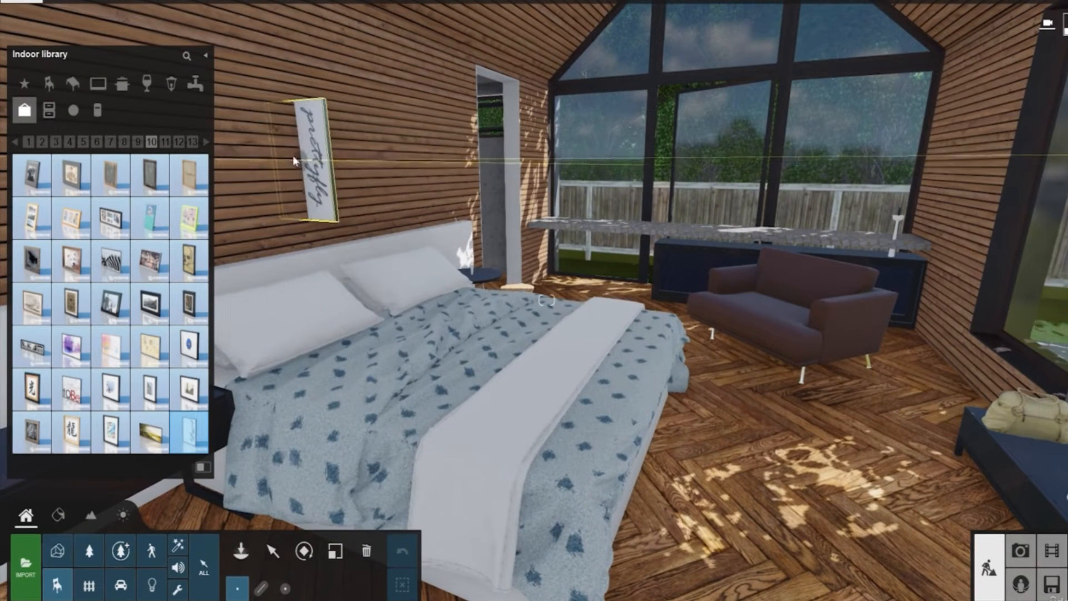
left_click(270, 143)
left_click(304, 551)
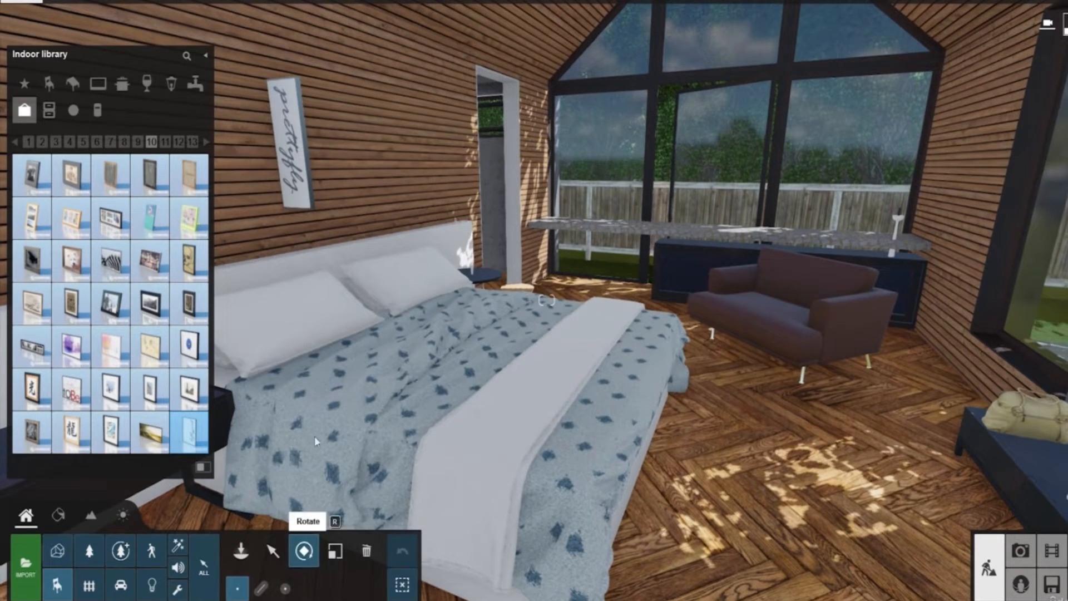
left_click(282, 165)
left_click_drag(279, 150, 314, 149)
Step: Seat the static 3D woman in the red jacket on the edge of the bed and scale her down
key("s")
key("s")
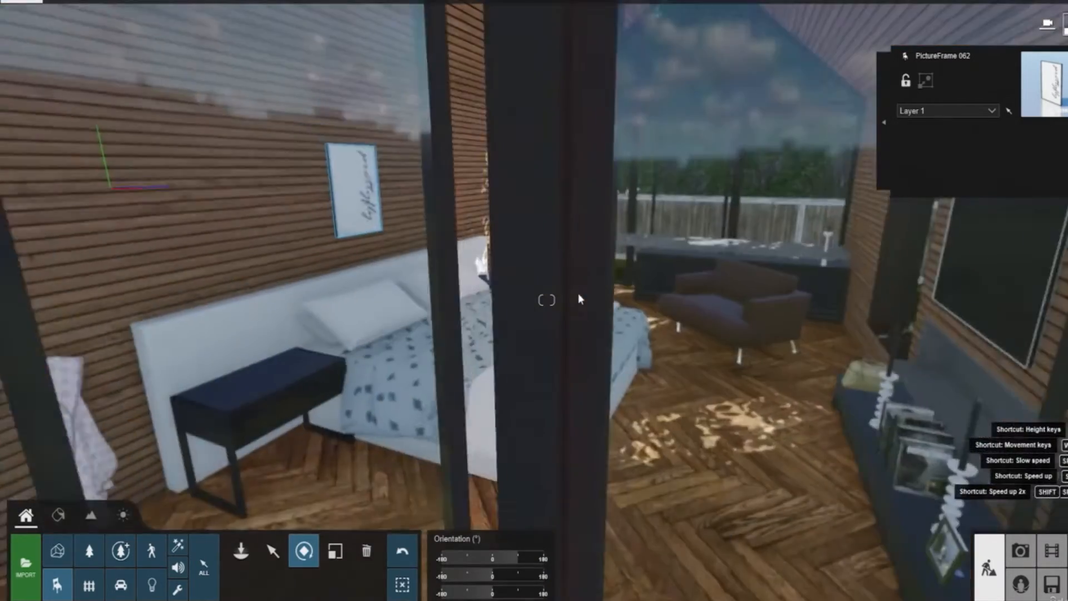
right_click_drag(577, 295, 603, 361)
key("s")
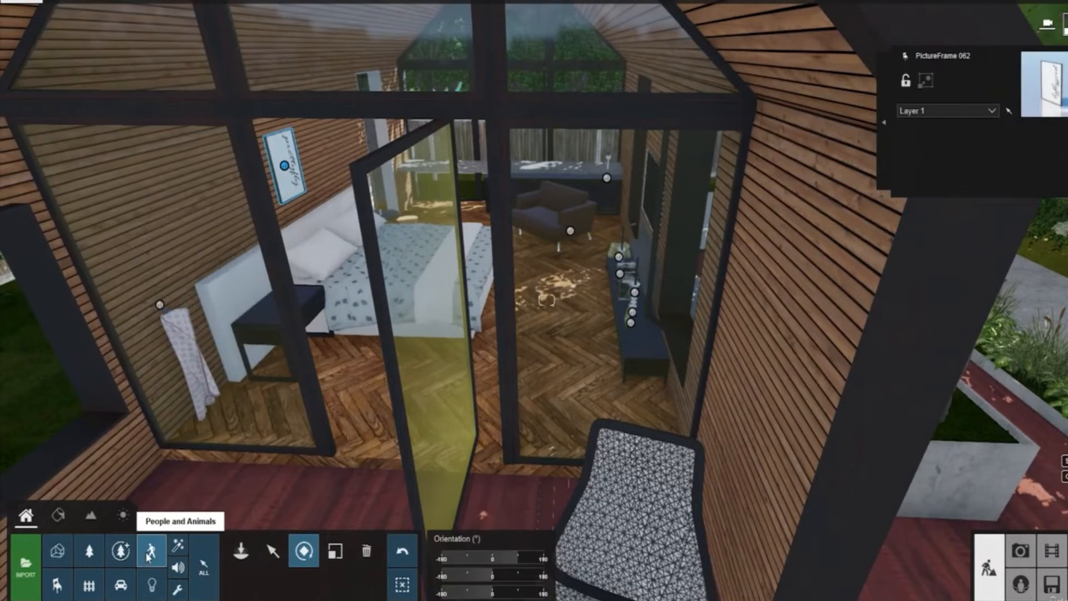
left_click(151, 552)
mouse_move(161, 176)
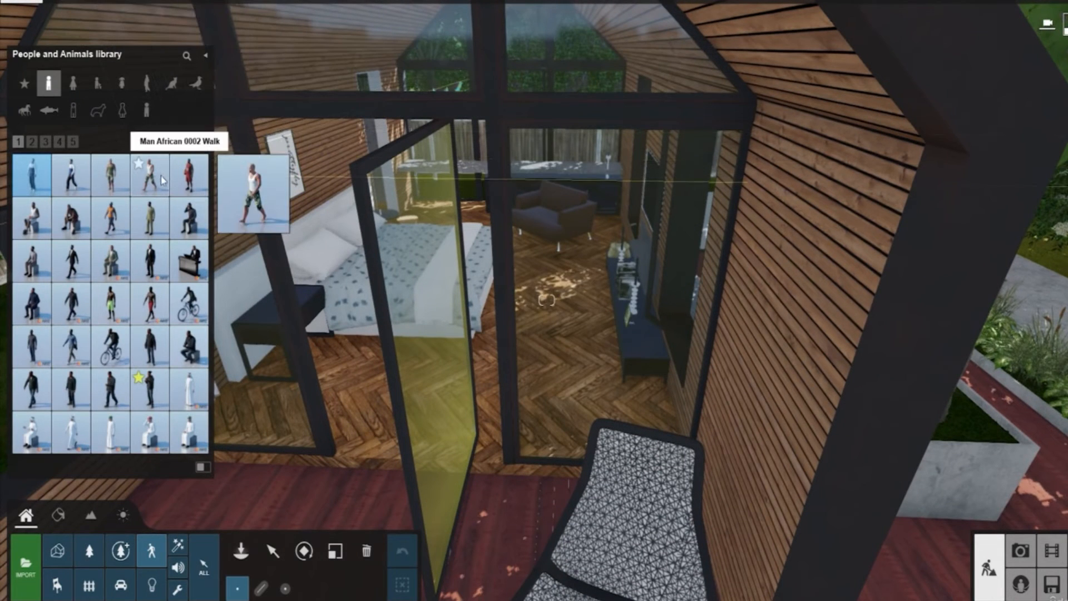
left_click(147, 85)
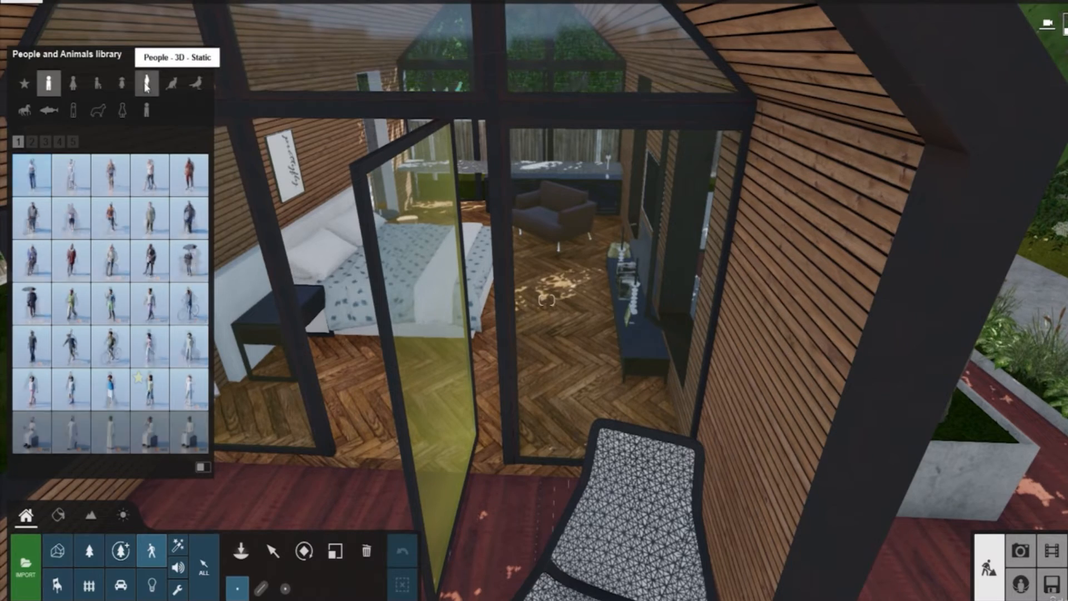
left_click(117, 221)
key("w")
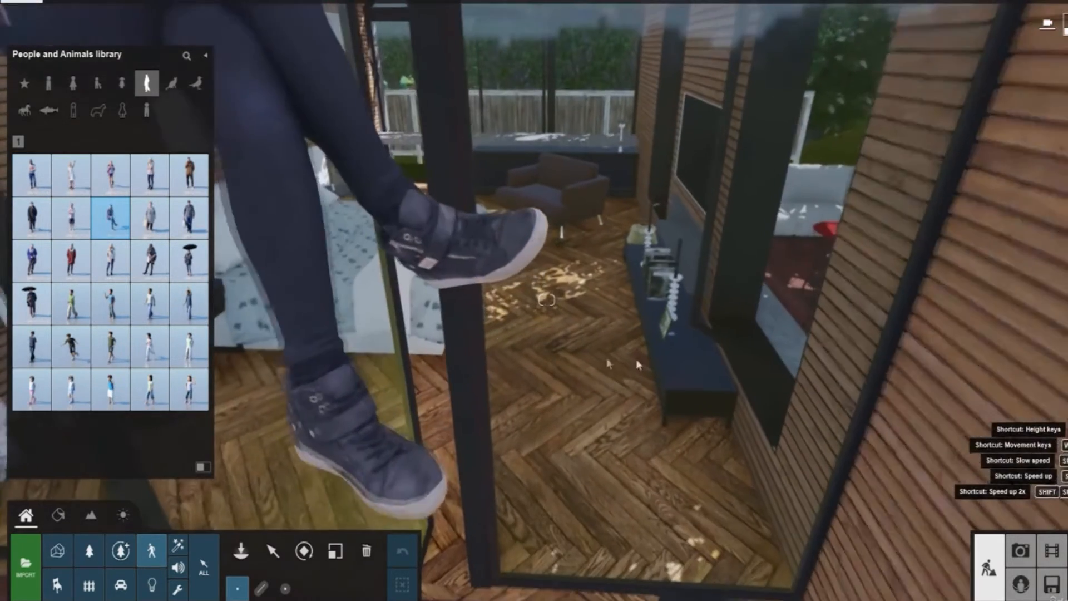
key("w")
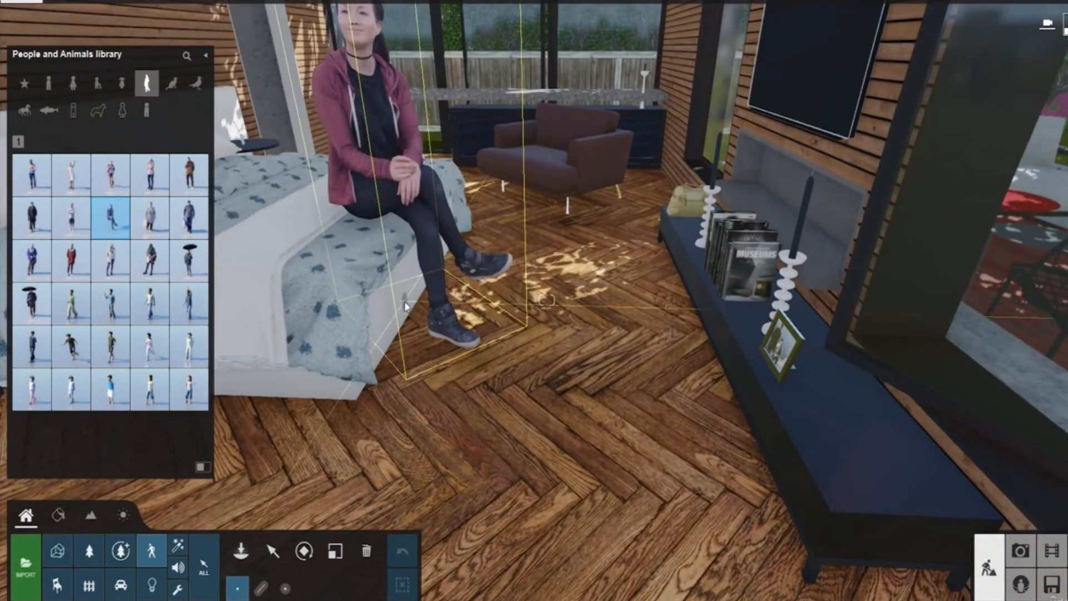
left_click(427, 283)
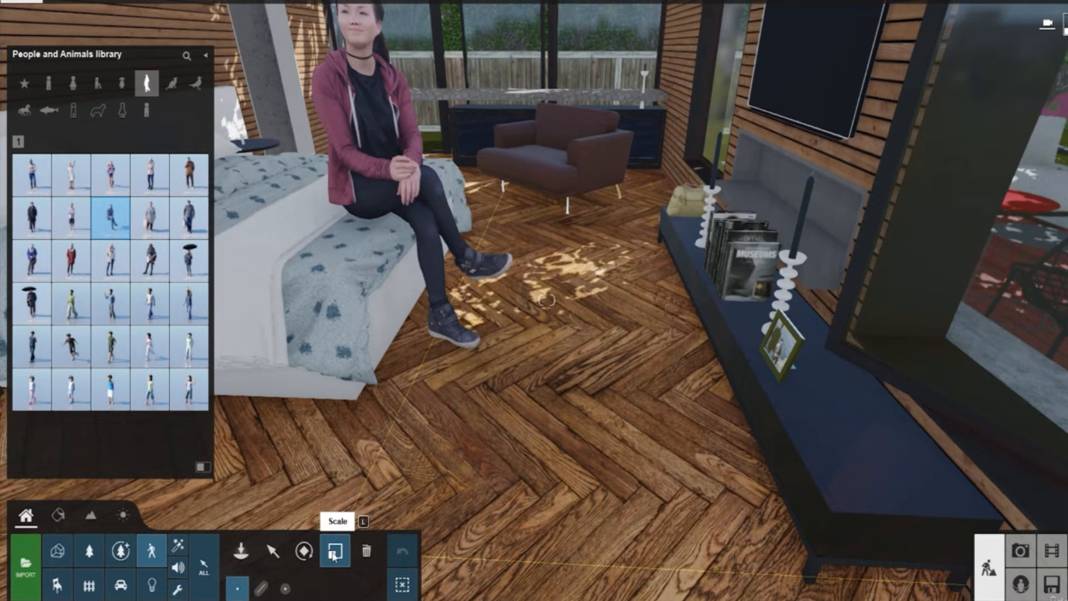
left_click(334, 552)
left_click_drag(403, 301, 405, 312)
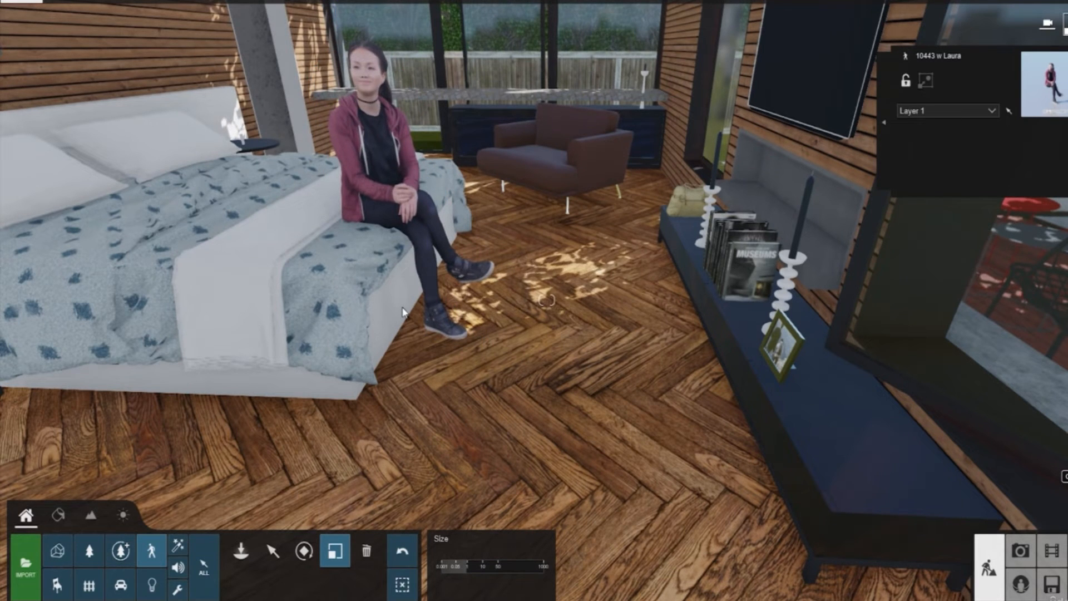
Step: Place the static Boy Caucasian 006 Idle on the deck beside the open glass door, scale him down and rotate him
key("s")
right_click_drag(402, 308, 278, 297)
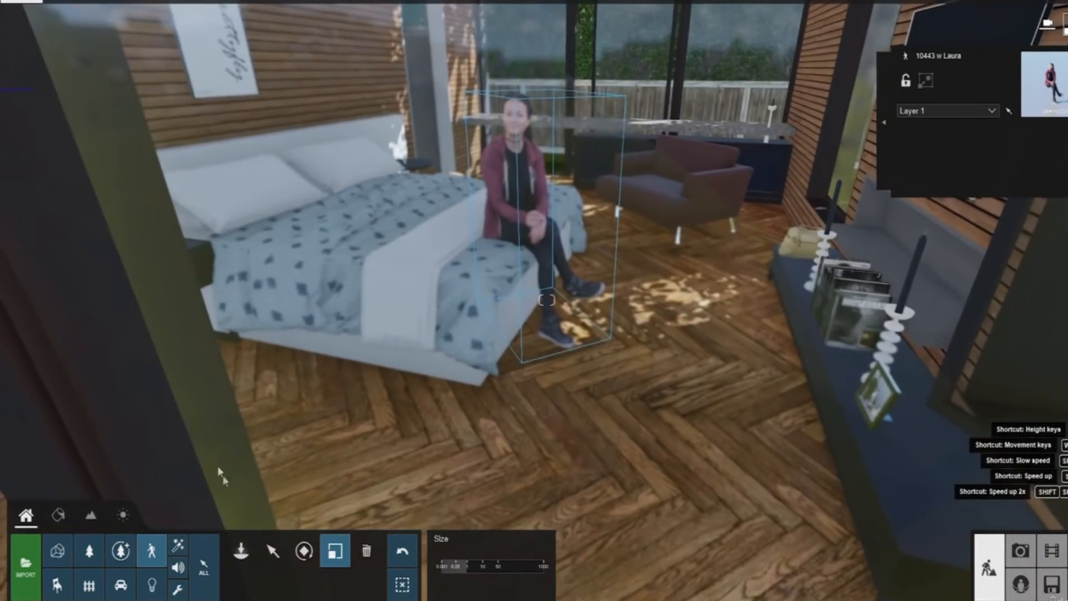
left_click(154, 551)
mouse_move(191, 234)
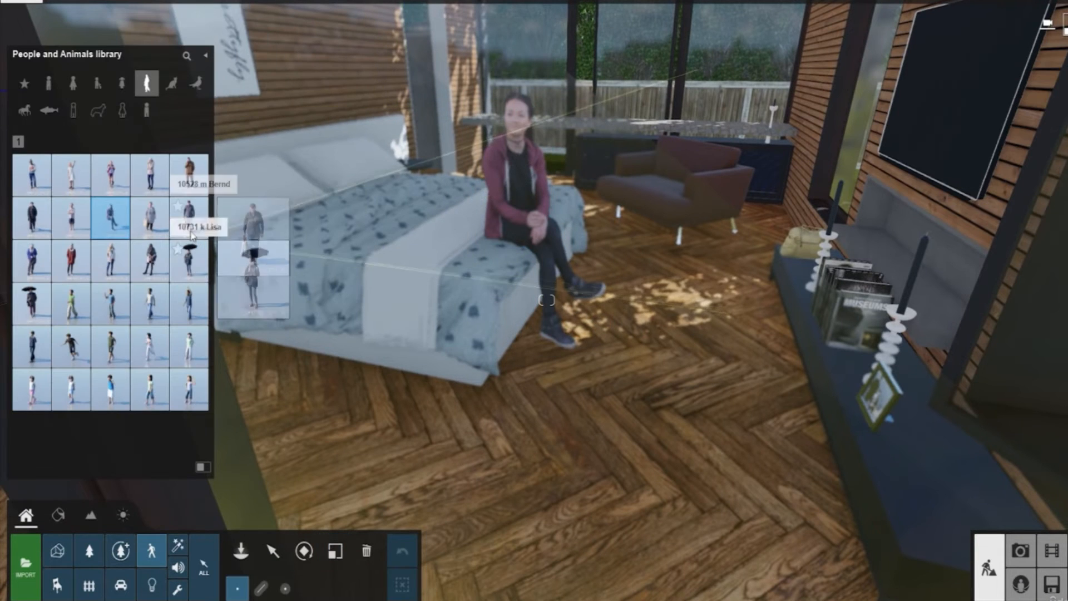
mouse_move(109, 352)
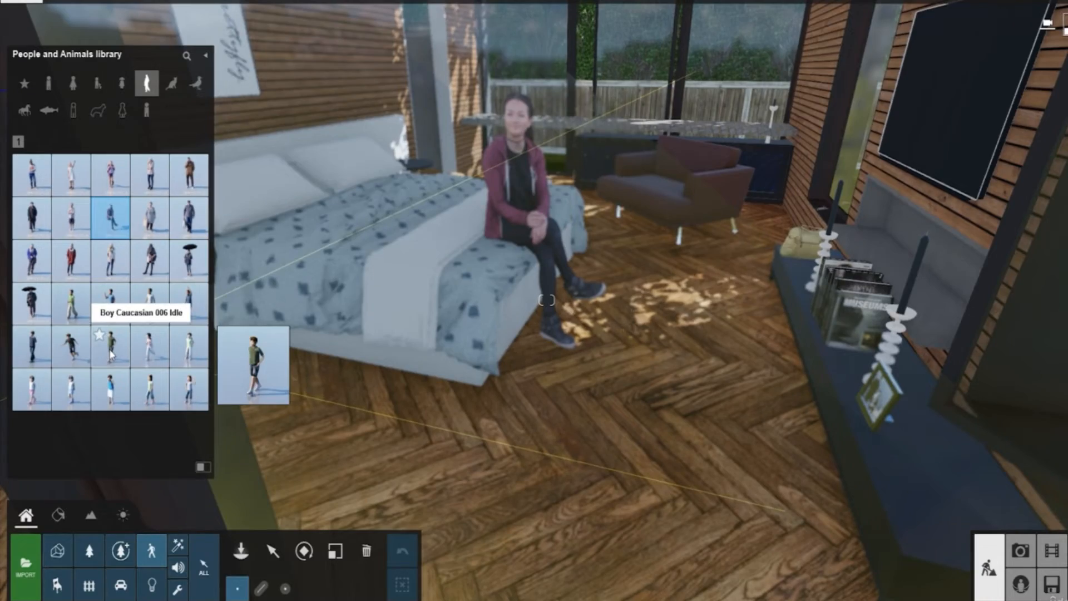
left_click(110, 354)
key("s")
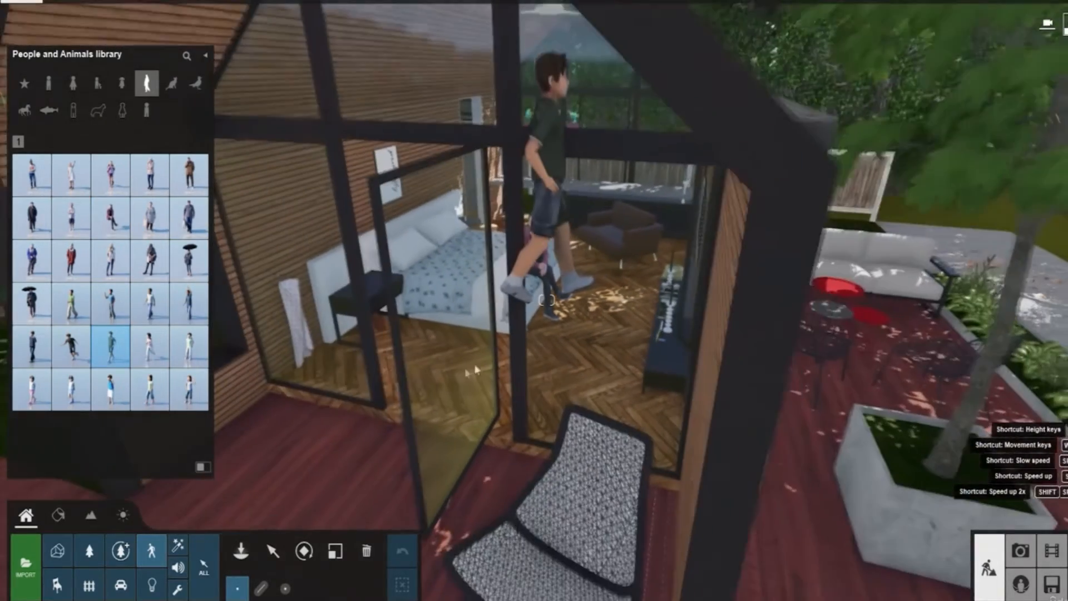
left_click(392, 442)
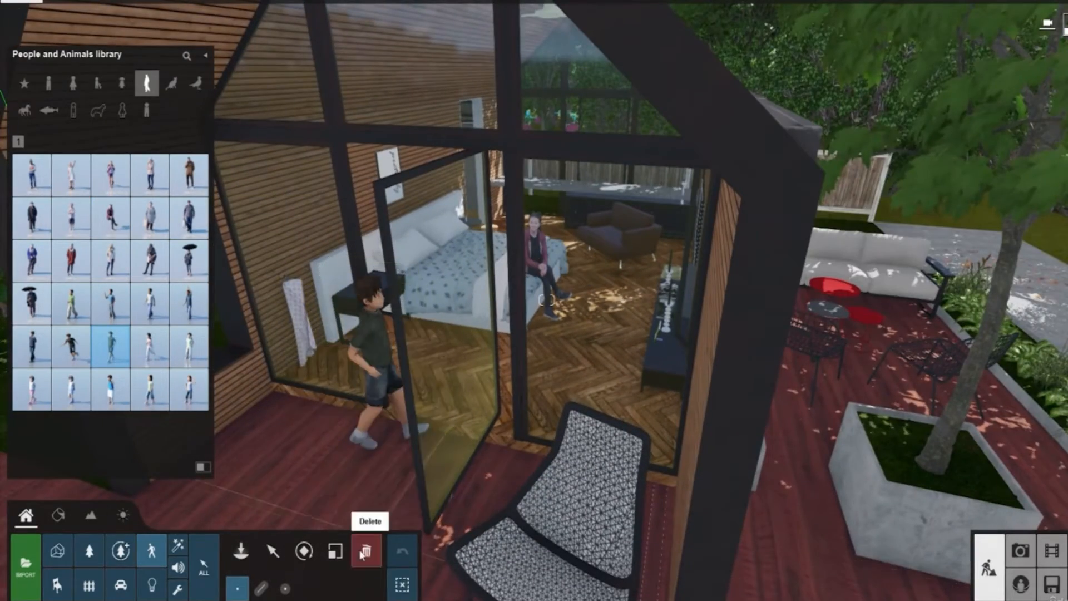
left_click(335, 551)
left_click_drag(392, 445, 345, 472)
left_click(305, 548)
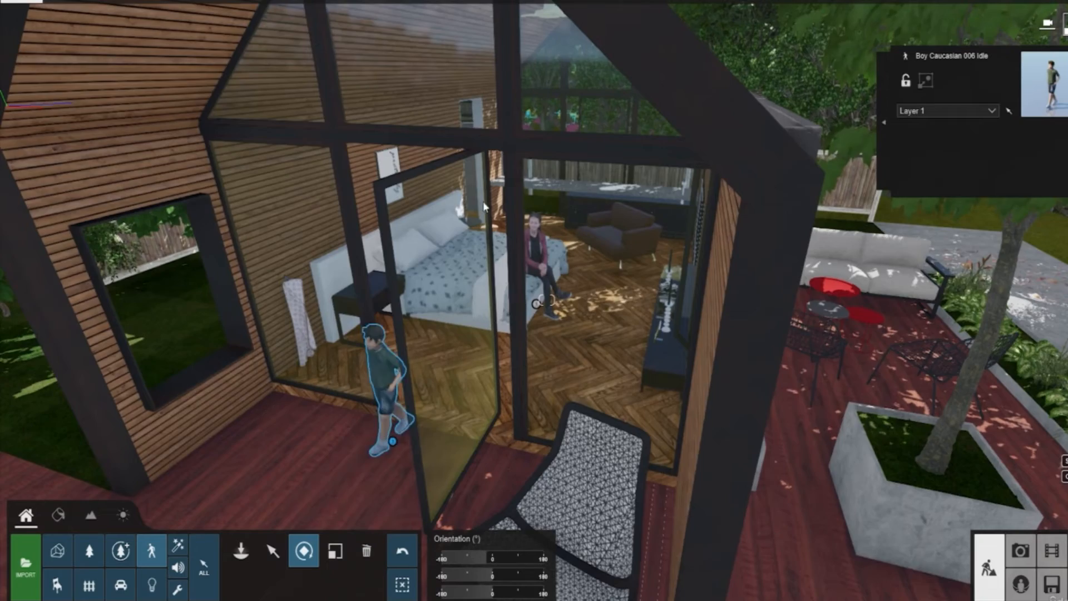
Step: Place the static man in the brown coat on the front deck near the cabin's side window and scale him down
key("s")
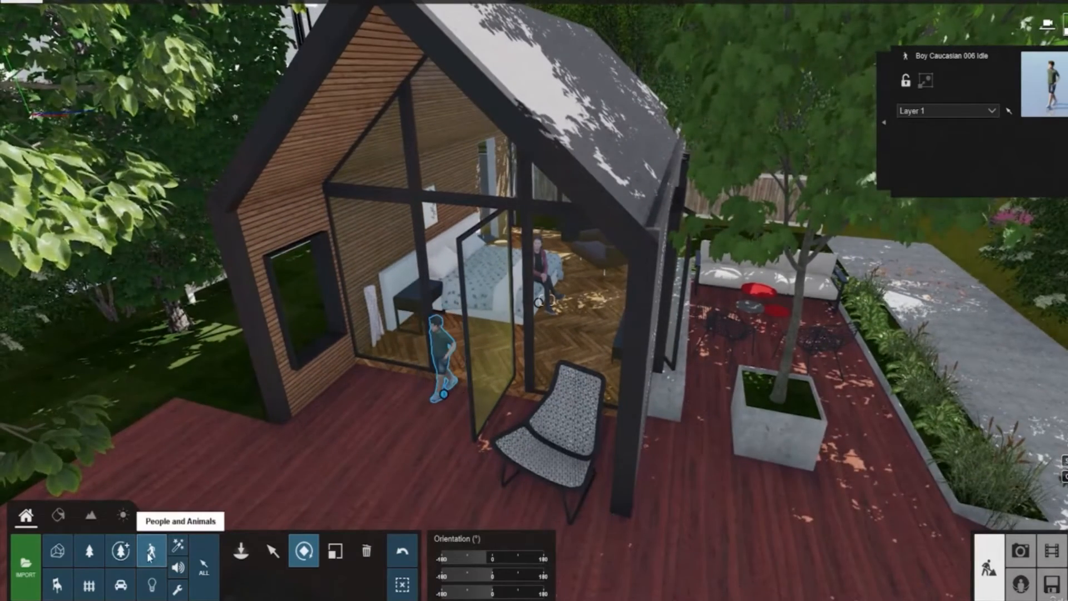
left_click(149, 553)
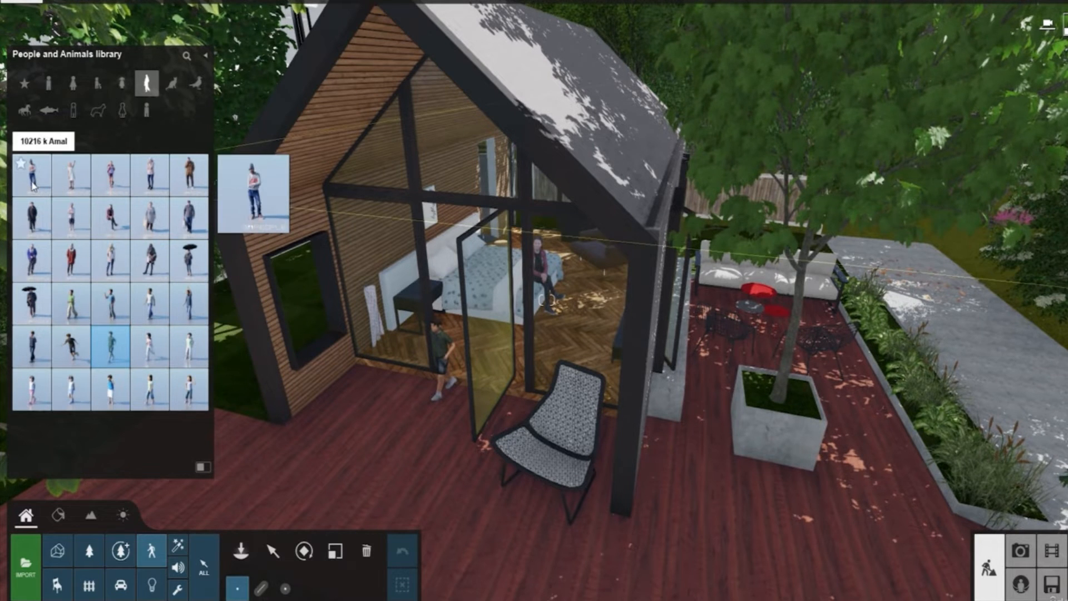
left_click(189, 175)
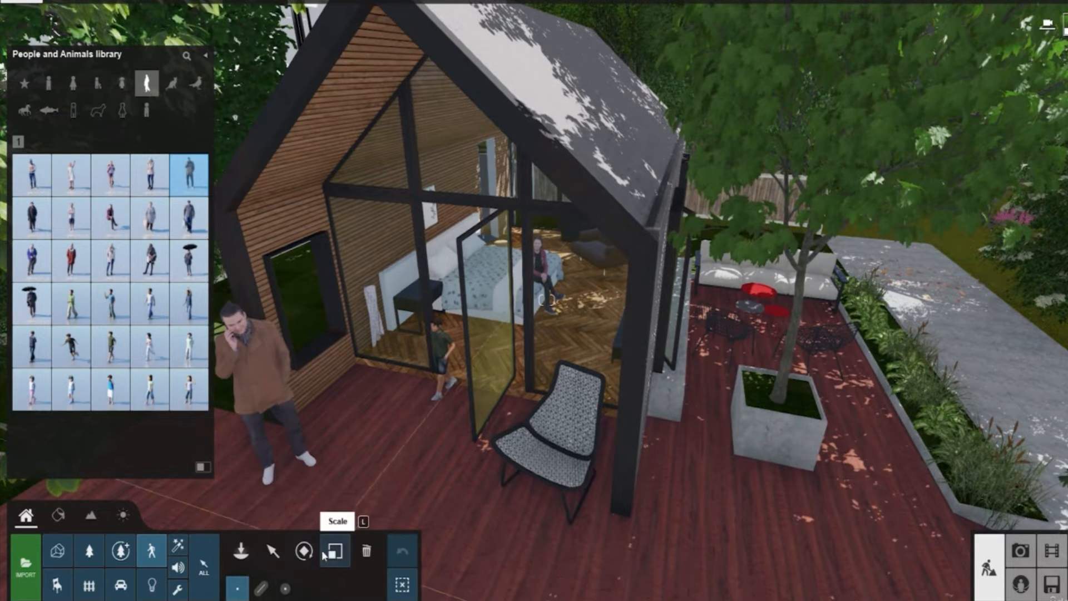
left_click(336, 552)
left_click(271, 479)
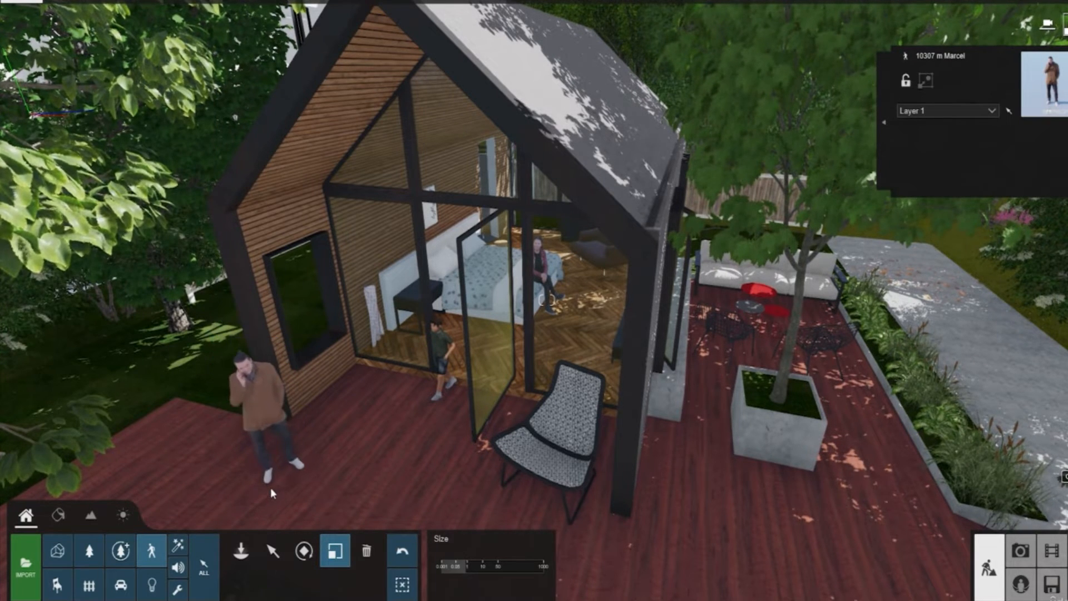
Step: Place car hd 016 on the stepping-stone driveway beside the cabin and scale it down
key("s")
right_click_drag(412, 404, 491, 402)
key("w")
key("s")
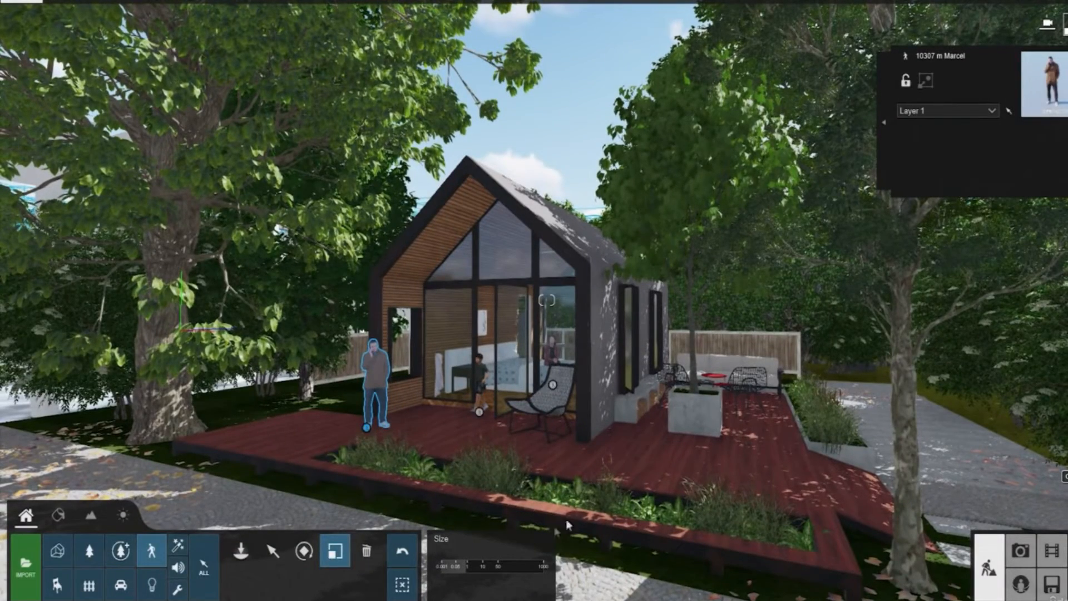
key("s")
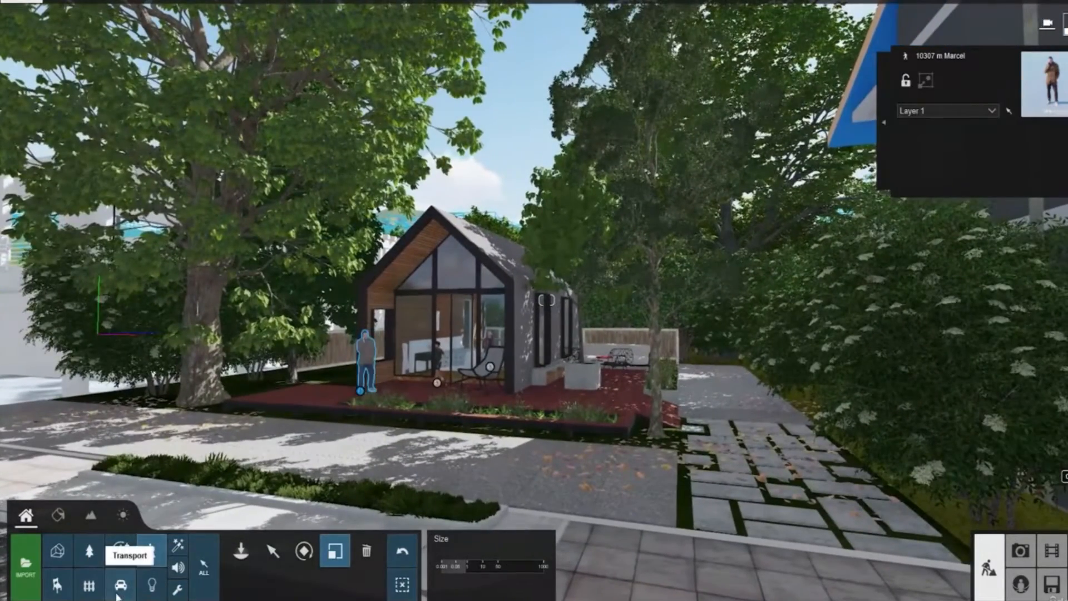
left_click(120, 584)
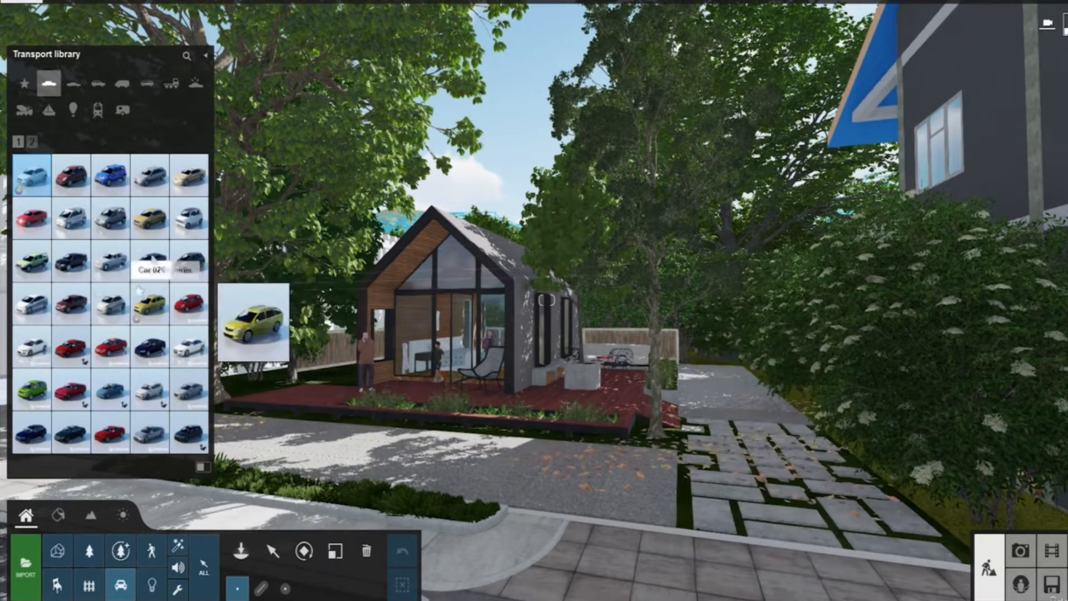
left_click(152, 437)
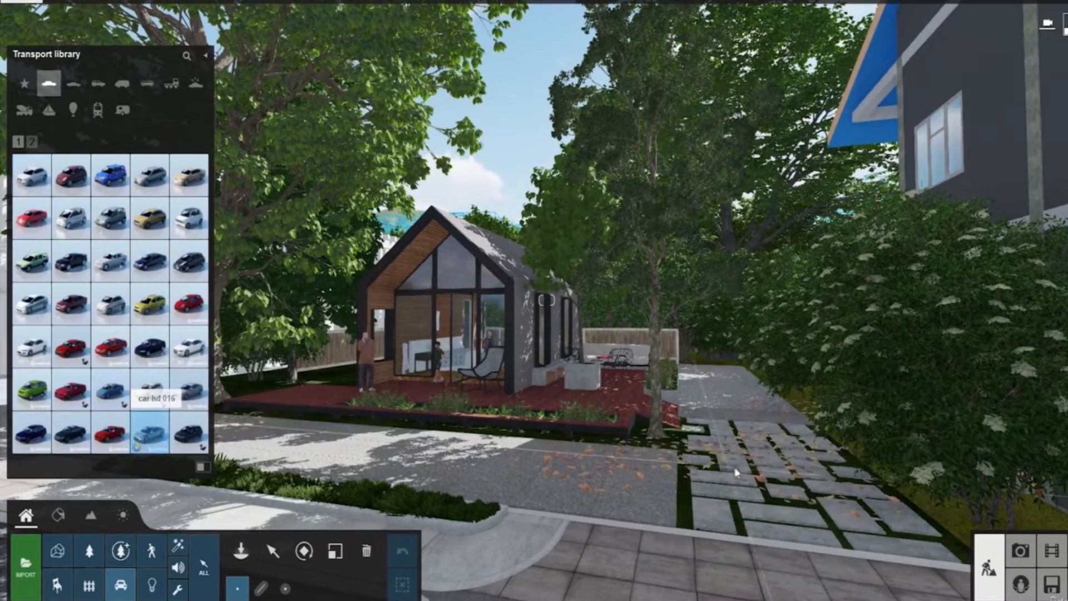
left_click(763, 470)
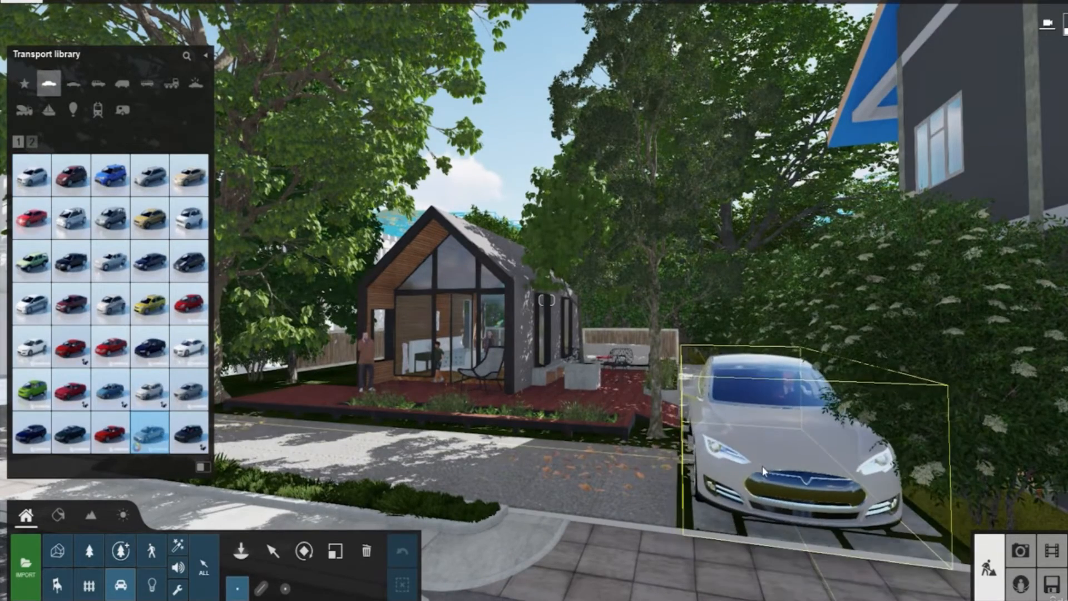
left_click(335, 551)
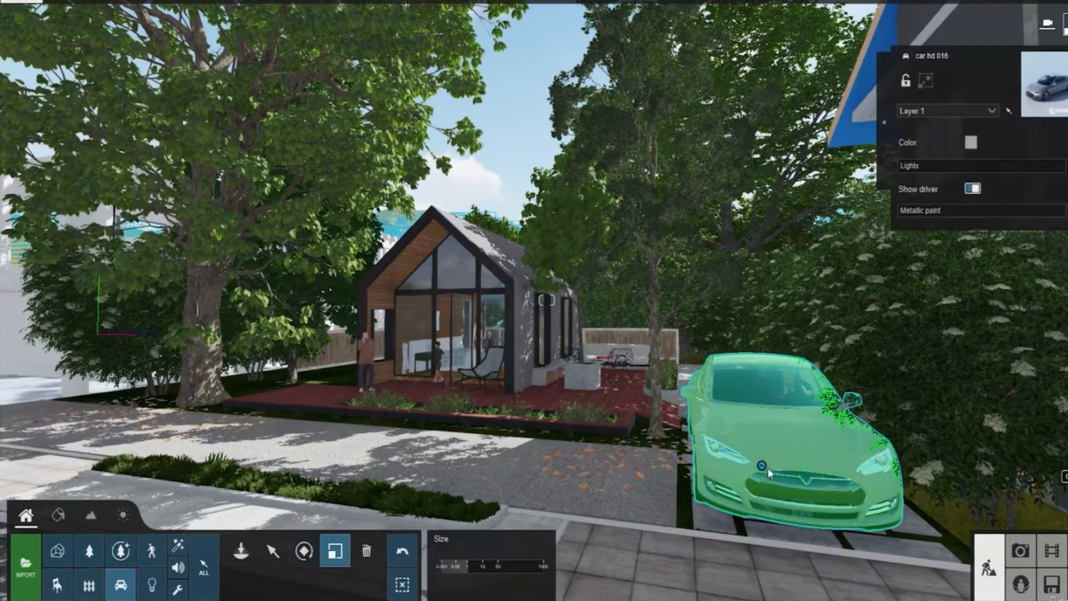
left_click_drag(766, 479, 762, 465)
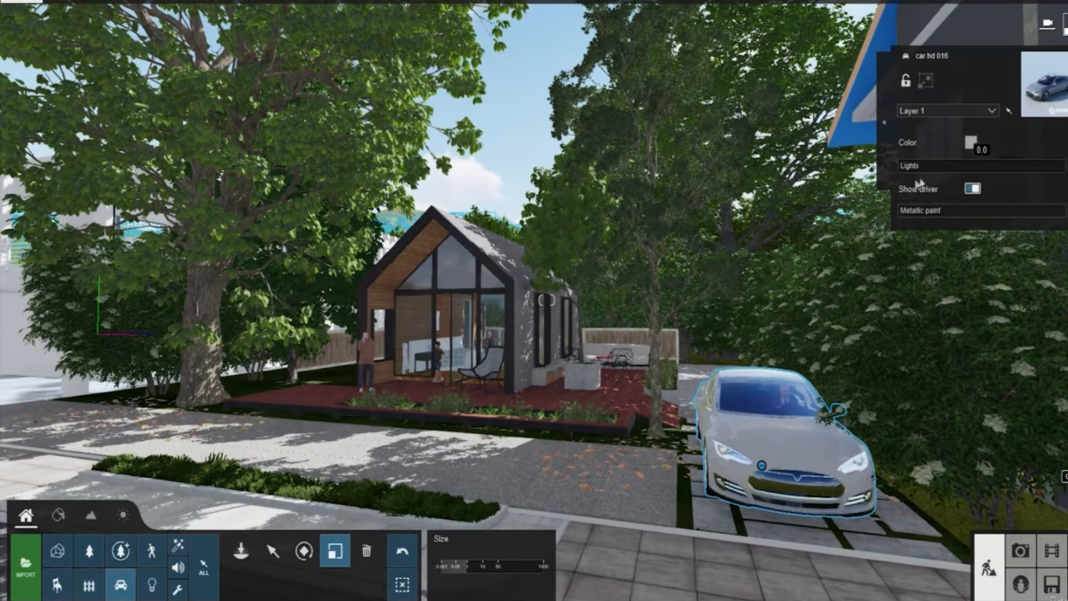
Step: Recolour the car parked on the driveway from grey to white
mouse_move(900, 168)
left_mouse_down()
mouse_move(983, 165)
mouse_move(897, 166)
left_mouse_up()
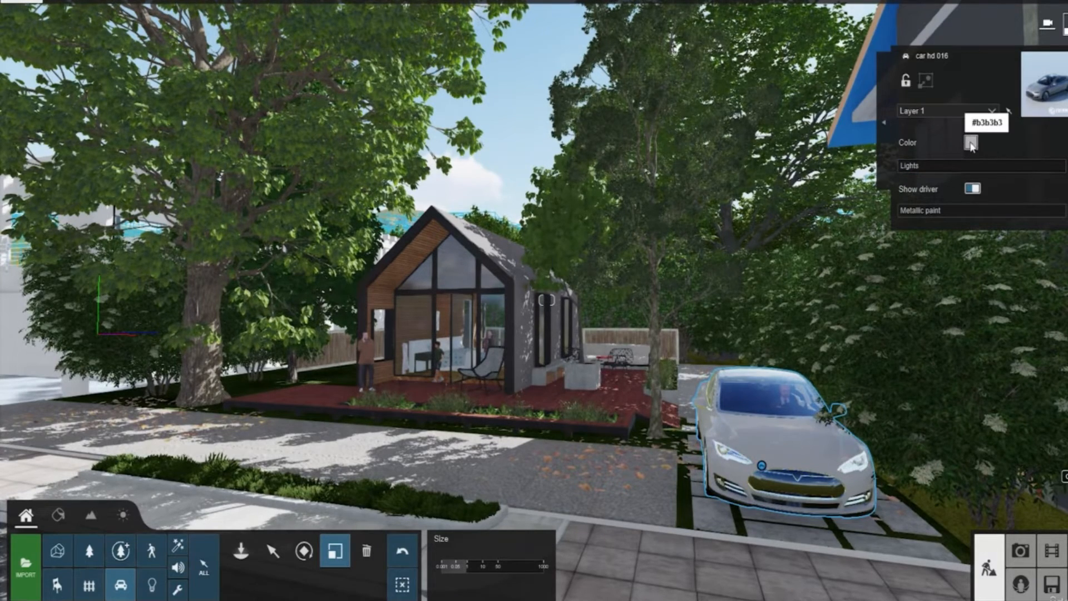
left_click(971, 143)
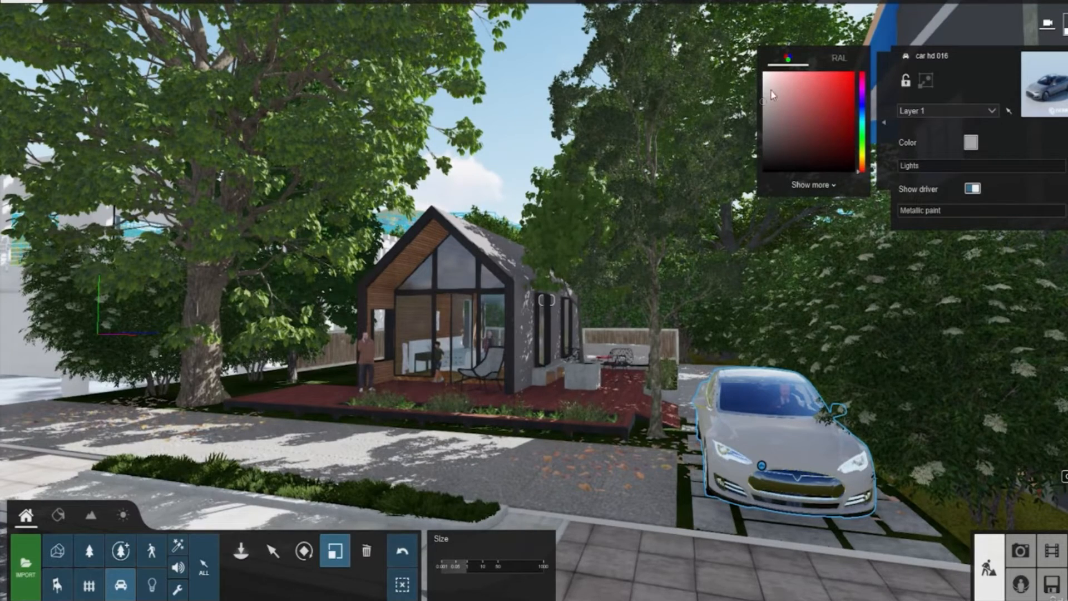
left_click(766, 77)
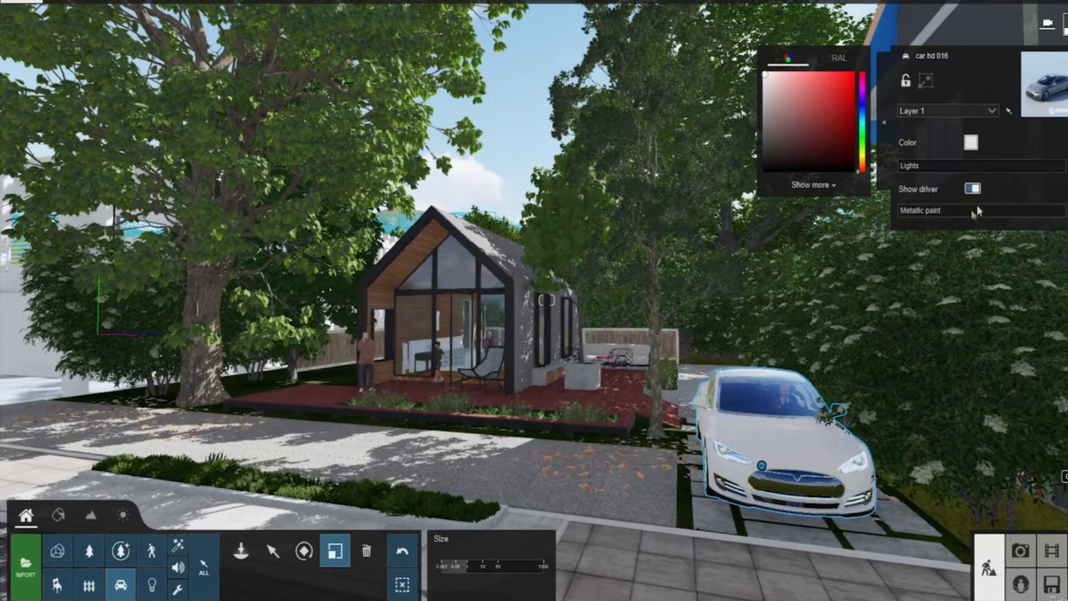
Step: Raise the parked car's metallic paint to a high level and hide its driver
left_click_drag(903, 212, 1045, 212)
mouse_move(604, 317)
right_mouse_down()
mouse_move(615, 347)
mouse_move(638, 347)
mouse_move(635, 363)
right_mouse_up()
key("w")
mouse_move(1030, 217)
left_mouse_down()
mouse_move(965, 214)
mouse_move(1052, 217)
mouse_move(1029, 210)
left_mouse_up()
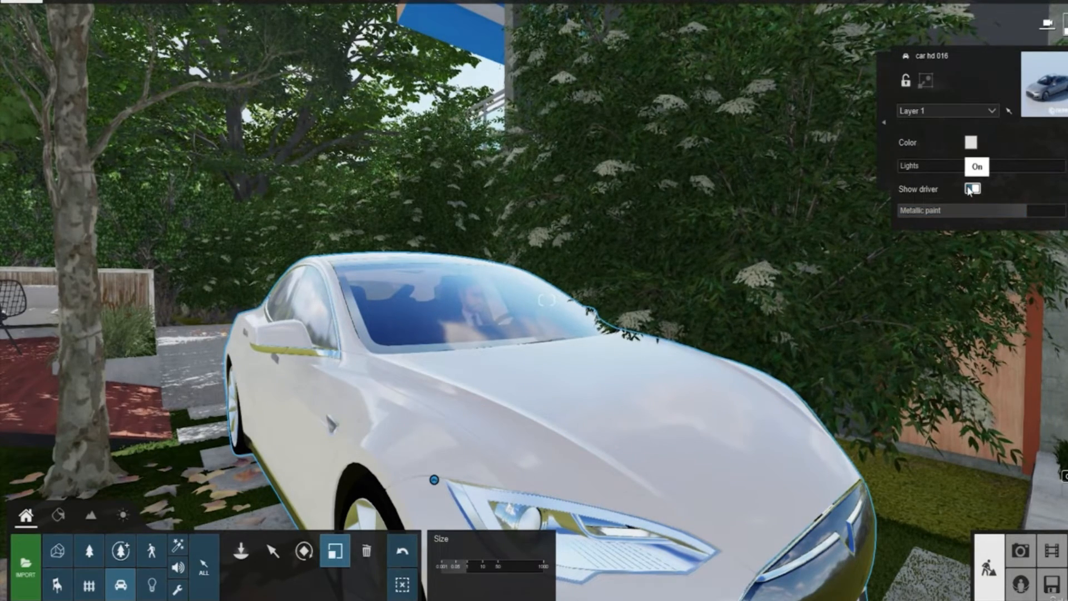
Step: Place the red Car HD 004 on the street in front of the cabin
key("s")
right_click_drag(608, 367, 766, 378)
key("s")
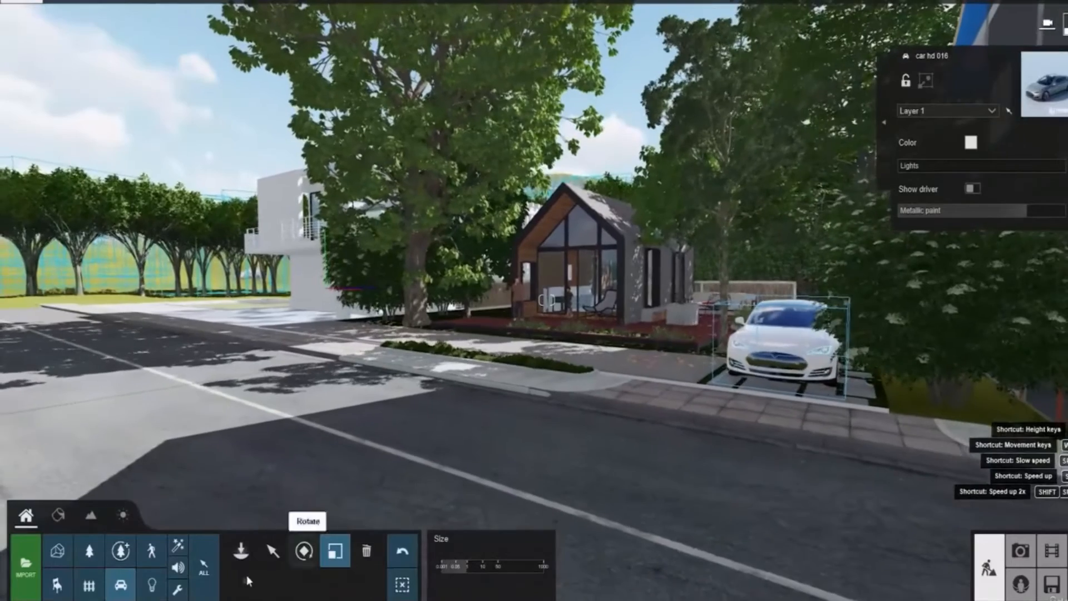
left_click(120, 584)
mouse_move(200, 274)
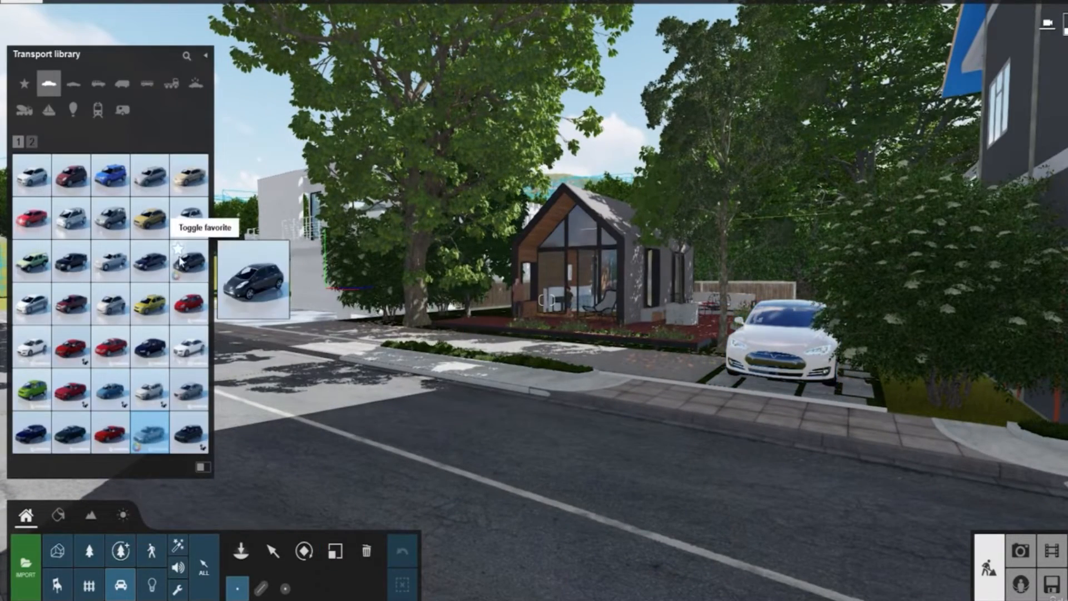
left_click(111, 346)
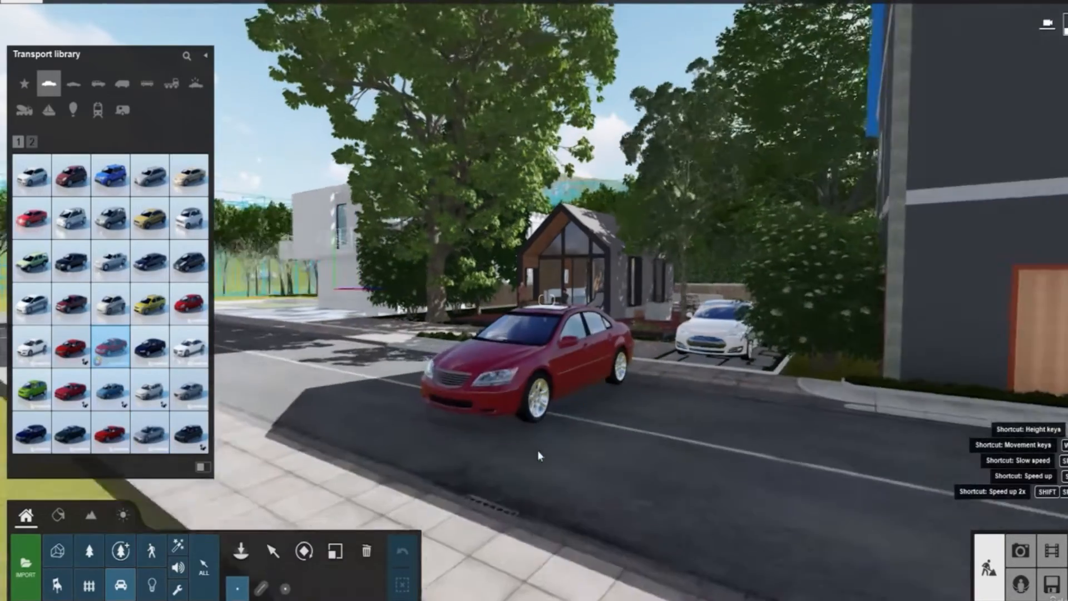
key("s")
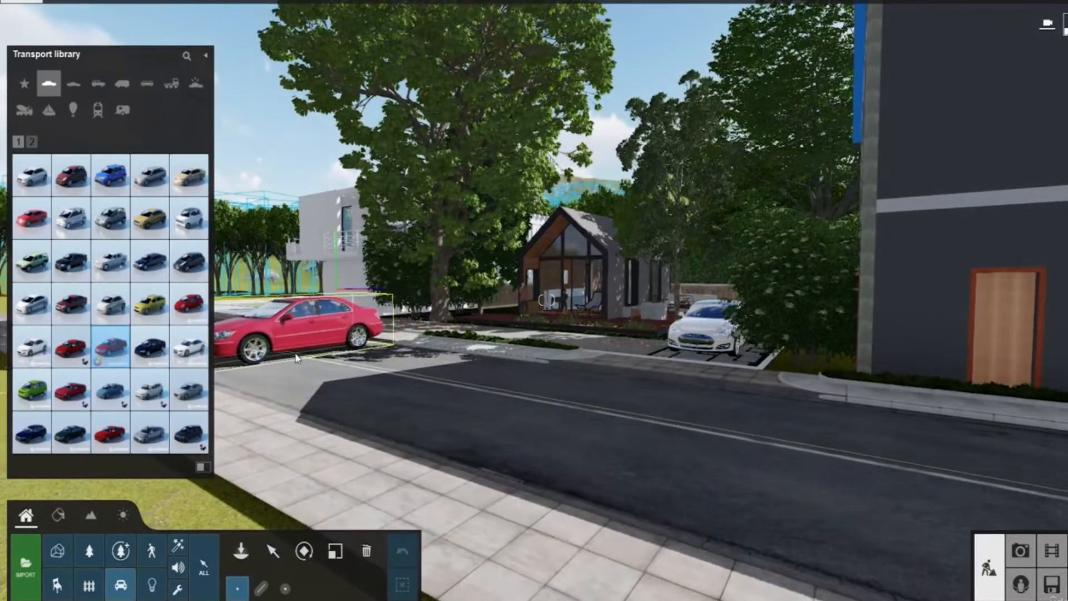
left_click(296, 359)
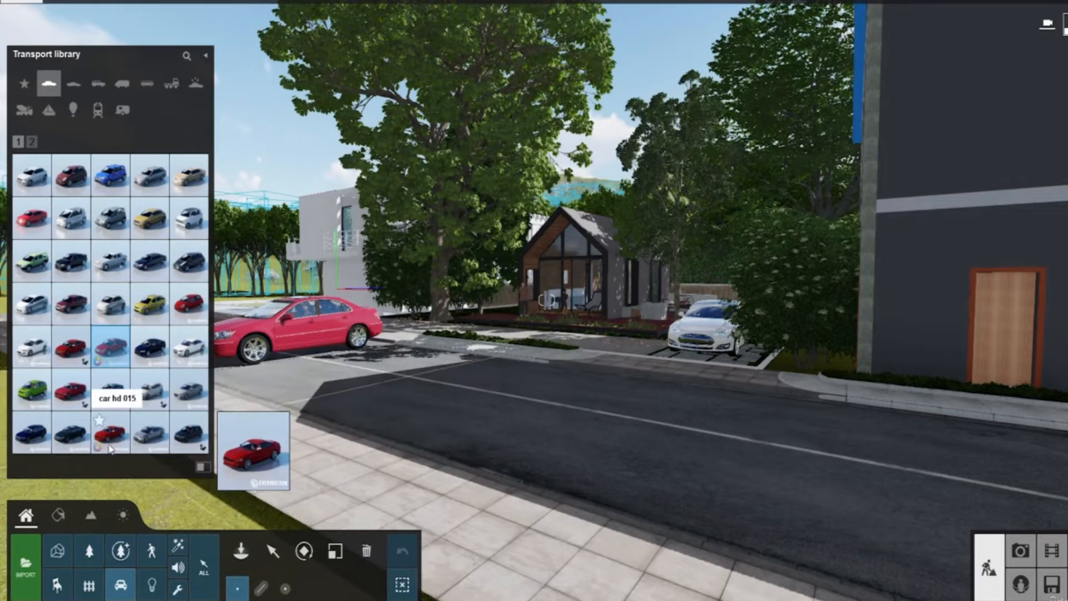
Step: Place the sports car car hd 015 on the street's near lane and rotate it to follow the road
left_click(110, 442)
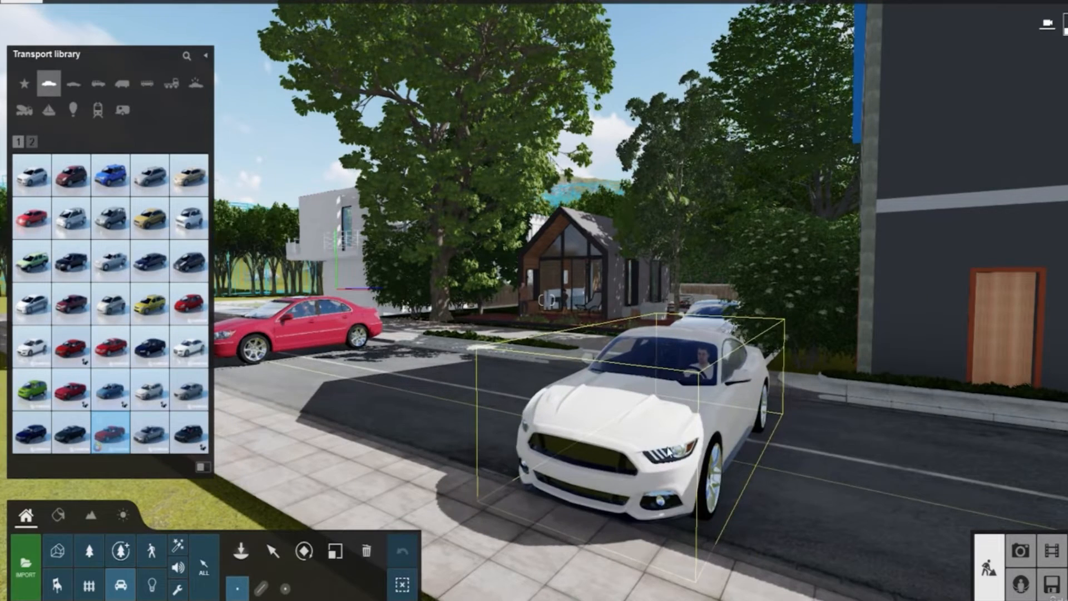
left_click(452, 569)
left_click(304, 551)
left_click(667, 449)
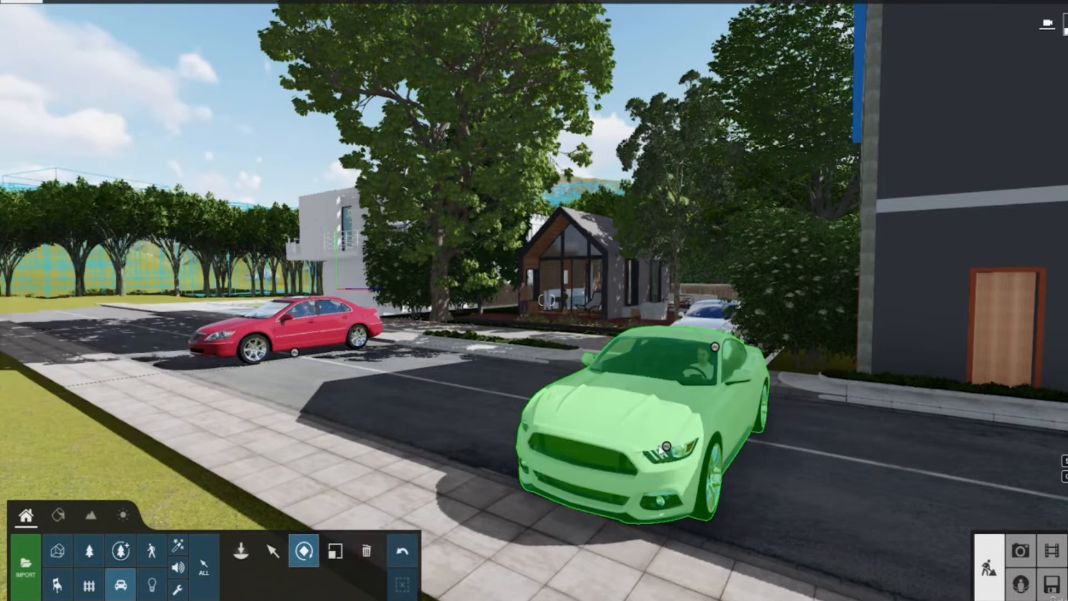
left_click_drag(666, 450, 556, 436)
key("q")
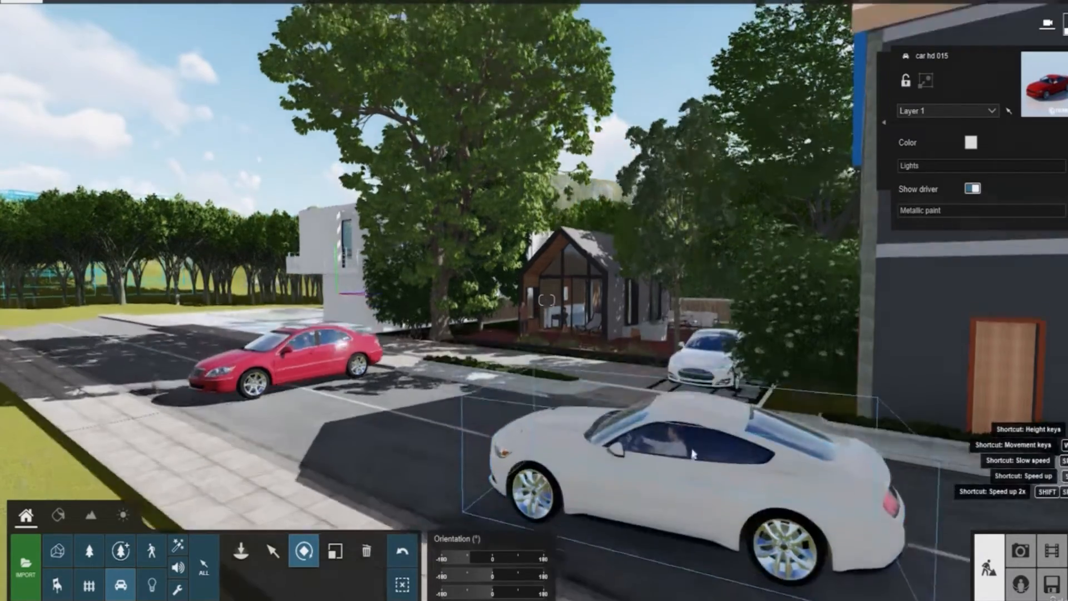
right_click_drag(546, 301, 592, 446)
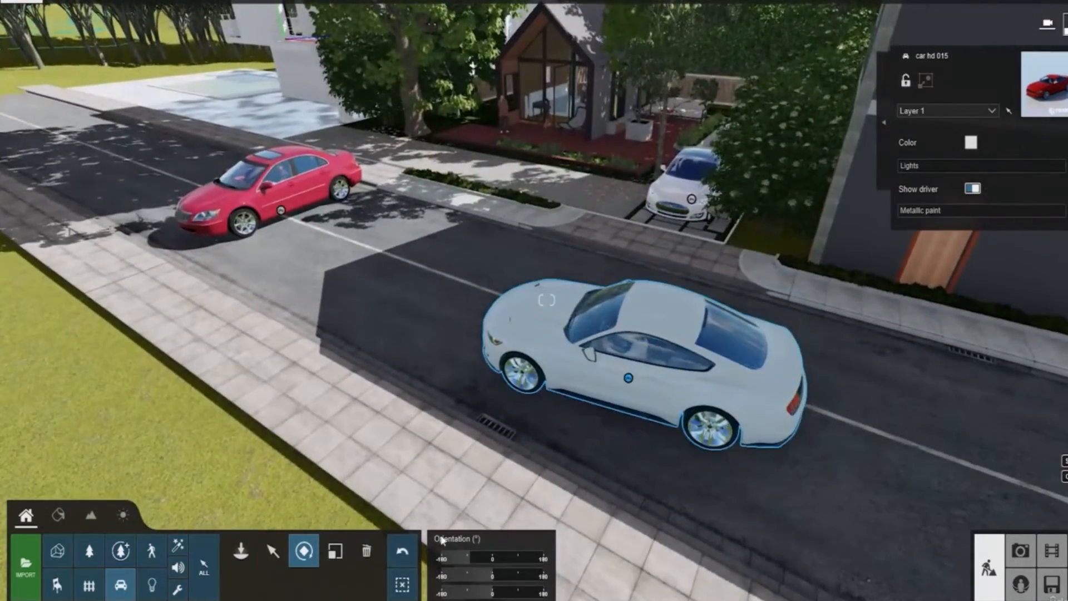
left_click_drag(629, 379, 396, 298)
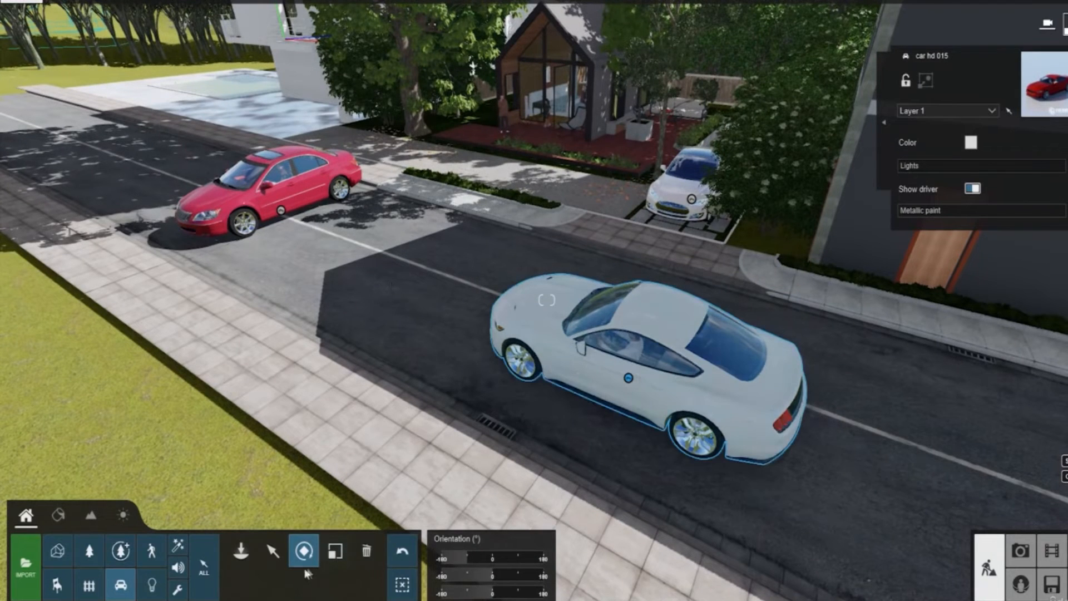
Step: Turn the red car around to face the opposite direction and move it toward the cabin-side lane
left_click(303, 223)
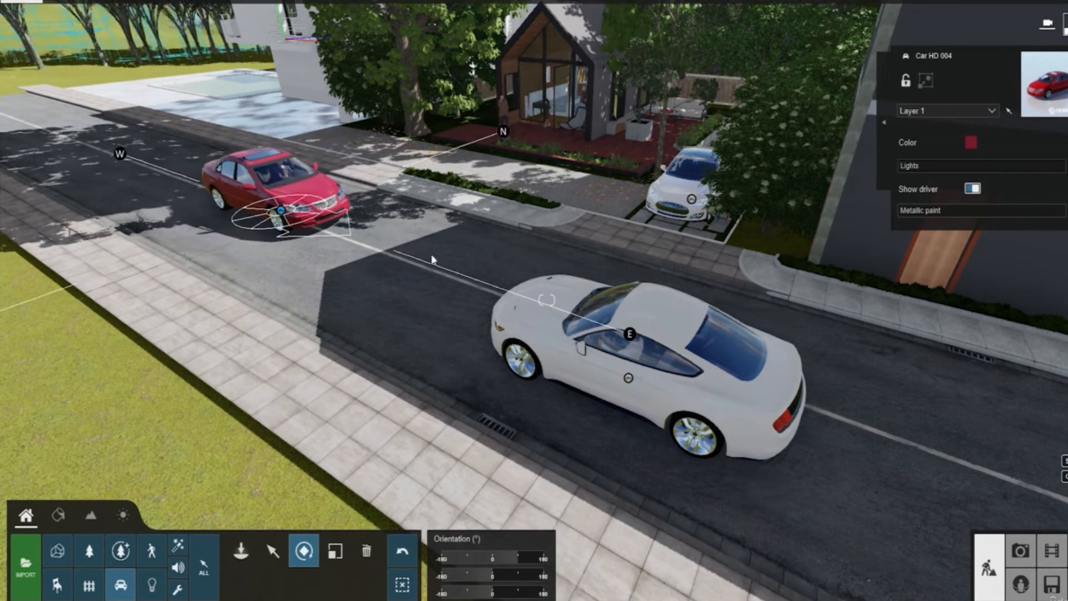
left_click(274, 551)
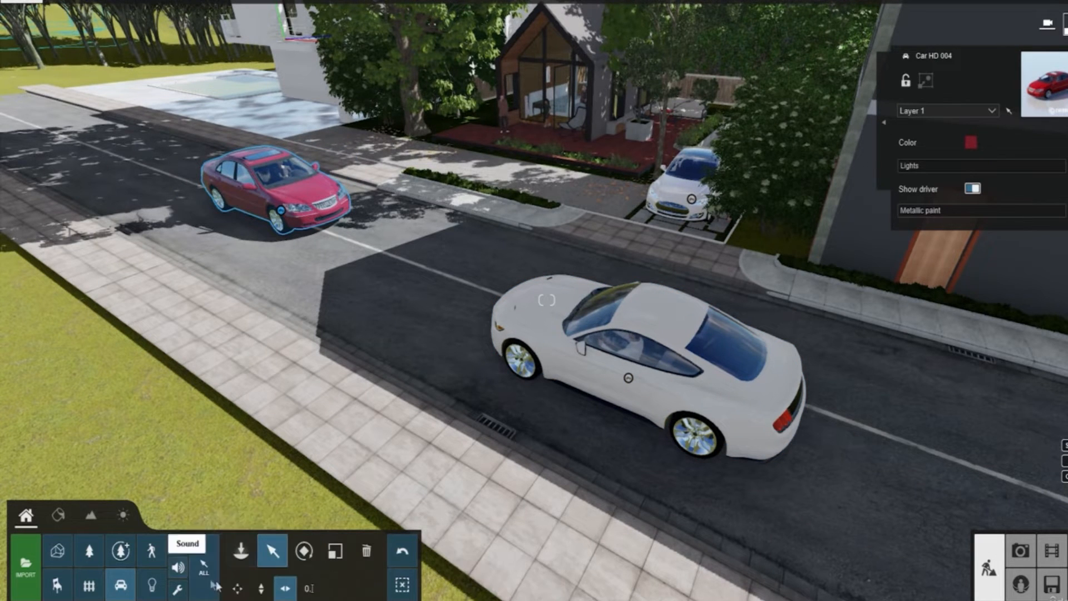
left_click_drag(281, 213, 307, 199)
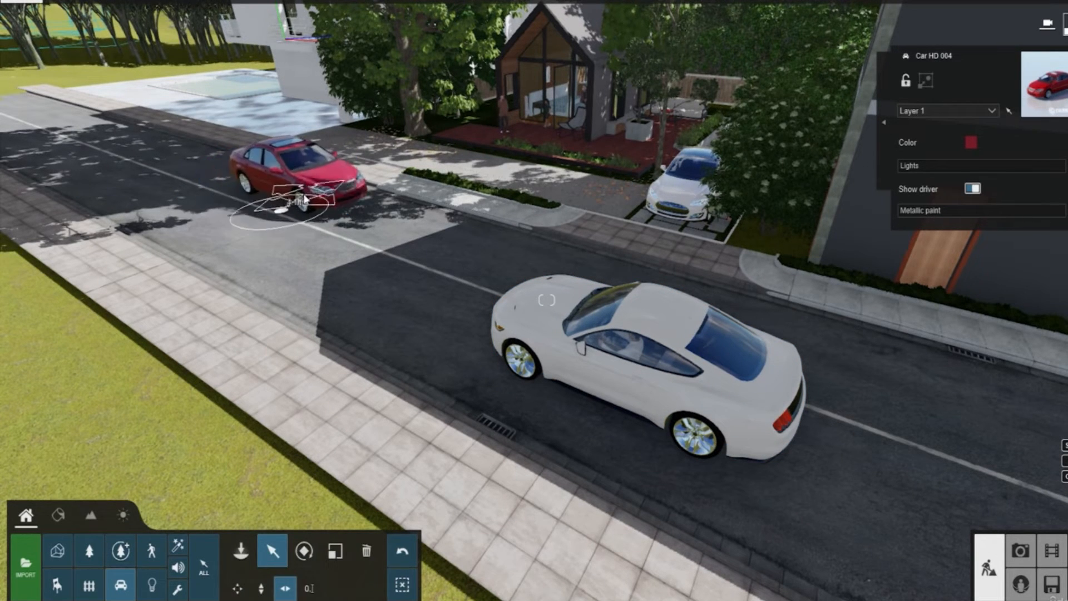
Step: Move the white sports car farther back along the road and scale it down slightly
left_click_drag(628, 381, 797, 479)
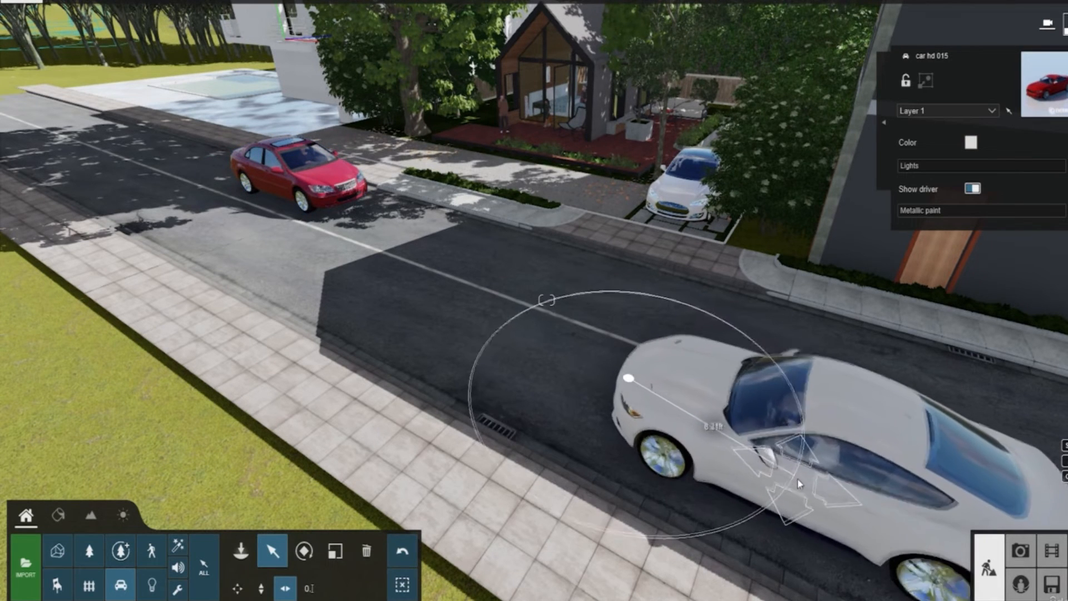
left_click(334, 550)
left_click_drag(797, 479, 797, 483)
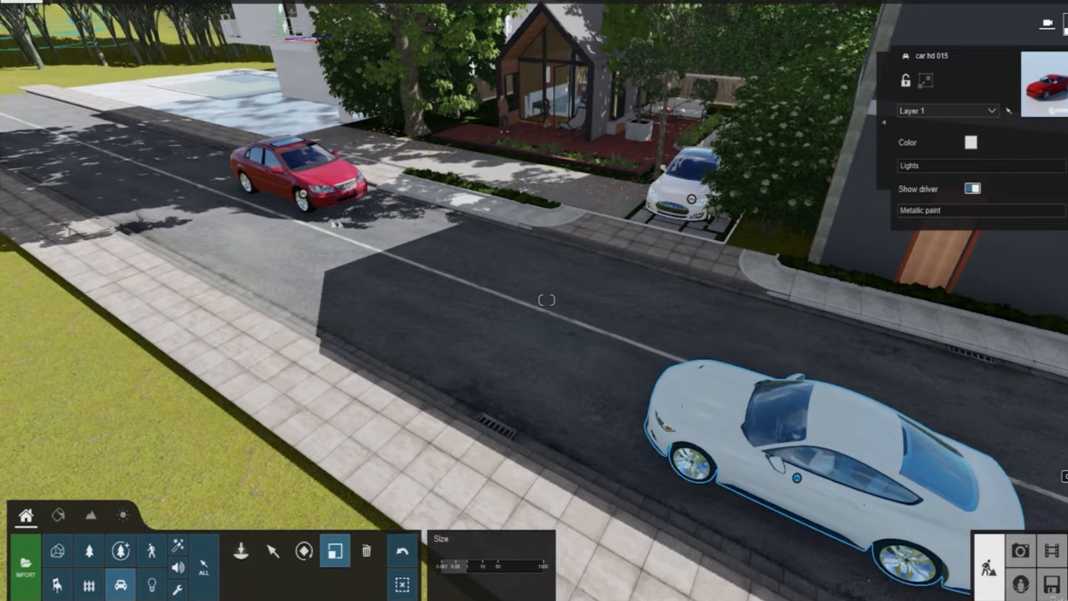
left_click(301, 194)
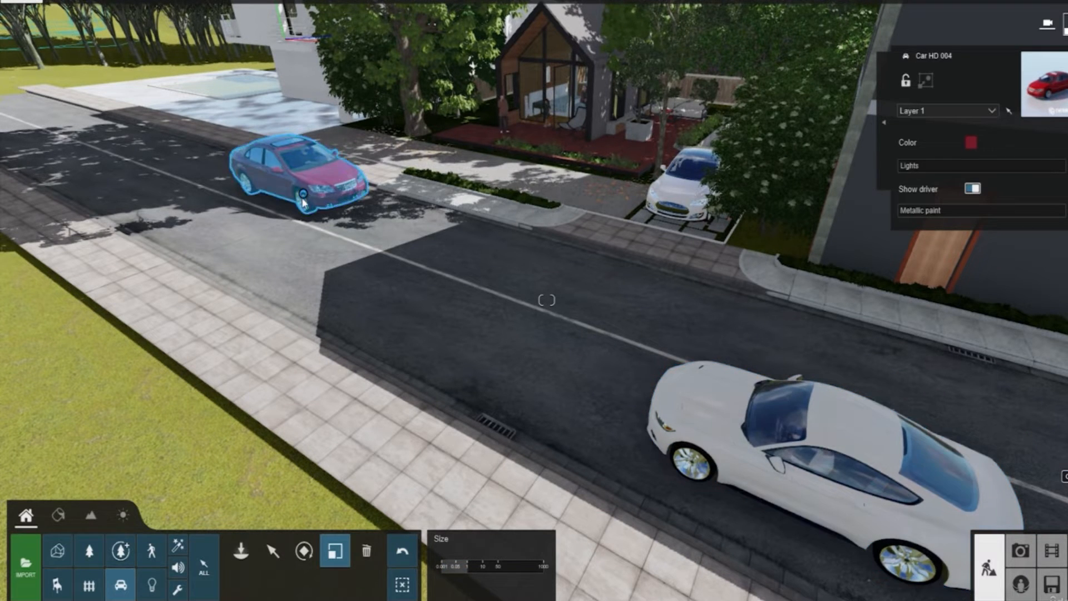
Step: Examine the cabin, trees and street vehicles from low and elevated viewpoints across the road
right_click_drag(605, 356, 492, 466)
key("w")
key("s")
key("e")
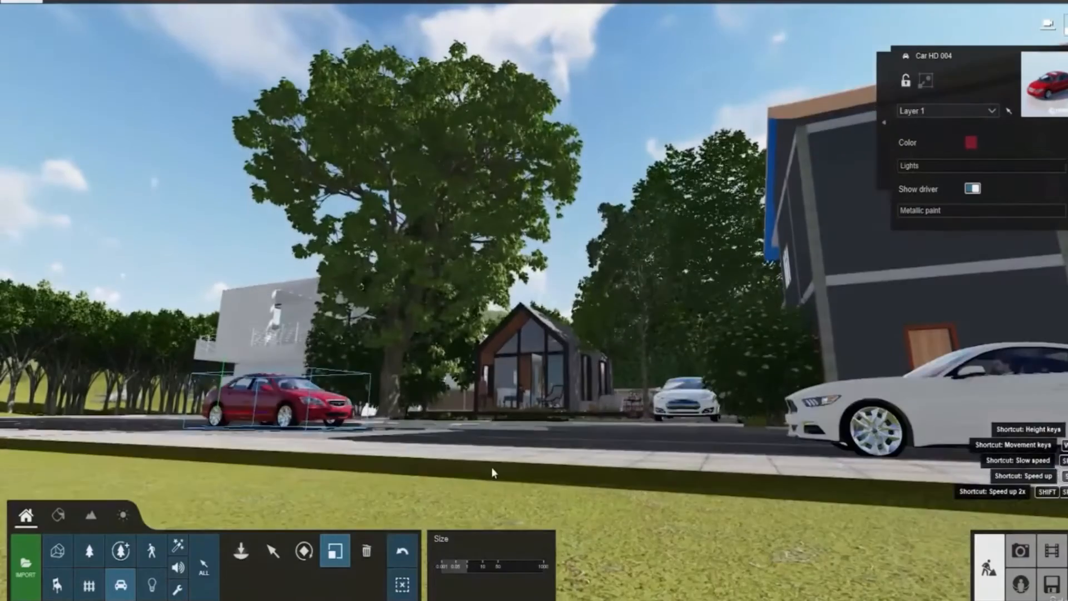
key("q")
key("w")
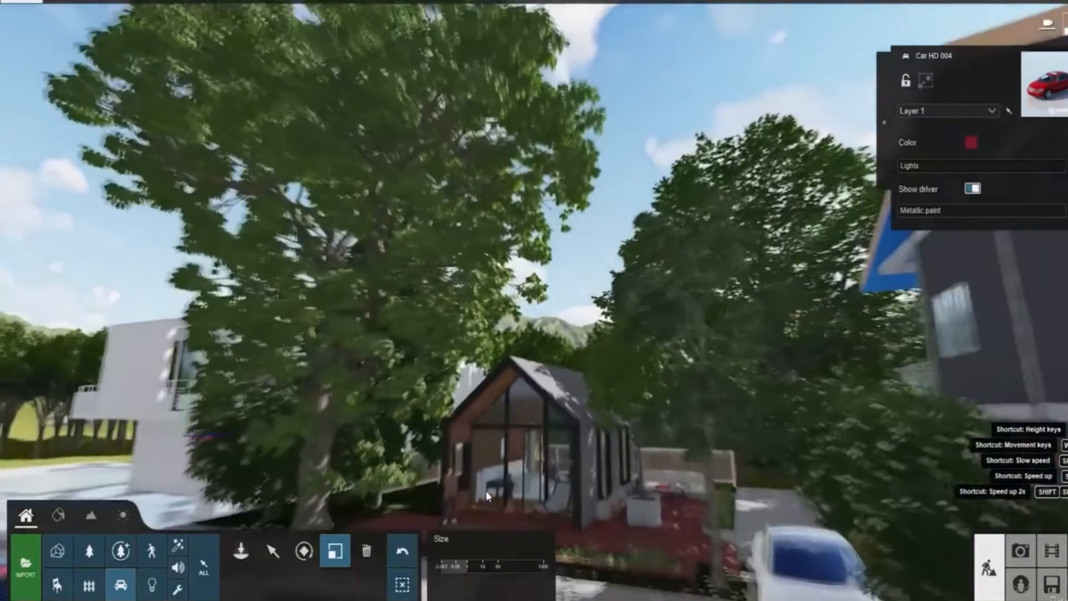
key("s")
key("s")
right_click_drag(487, 497, 462, 556)
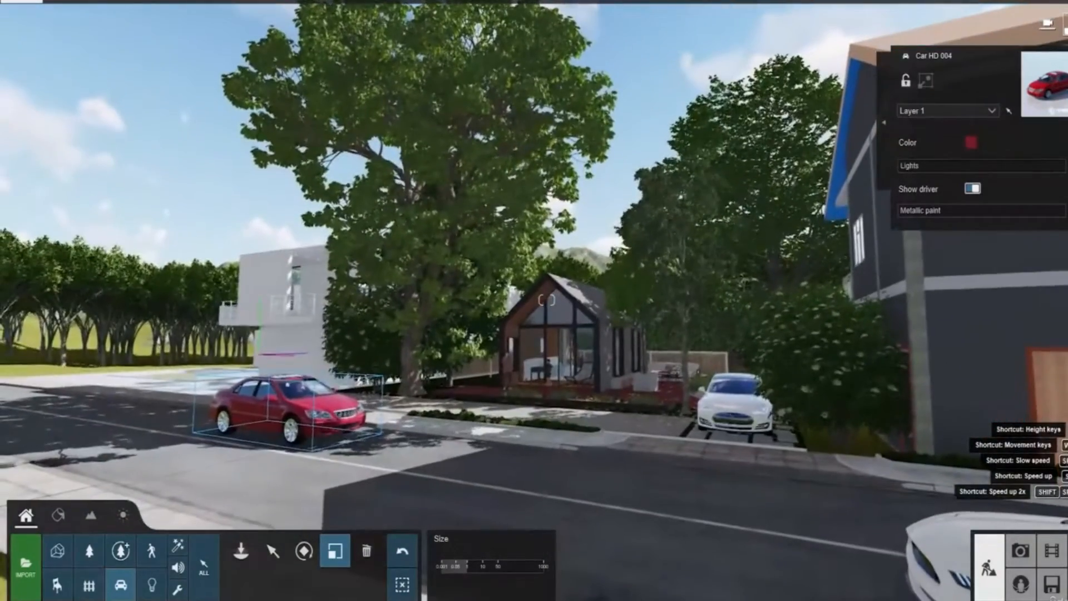
right_click_drag(547, 300, 552, 316)
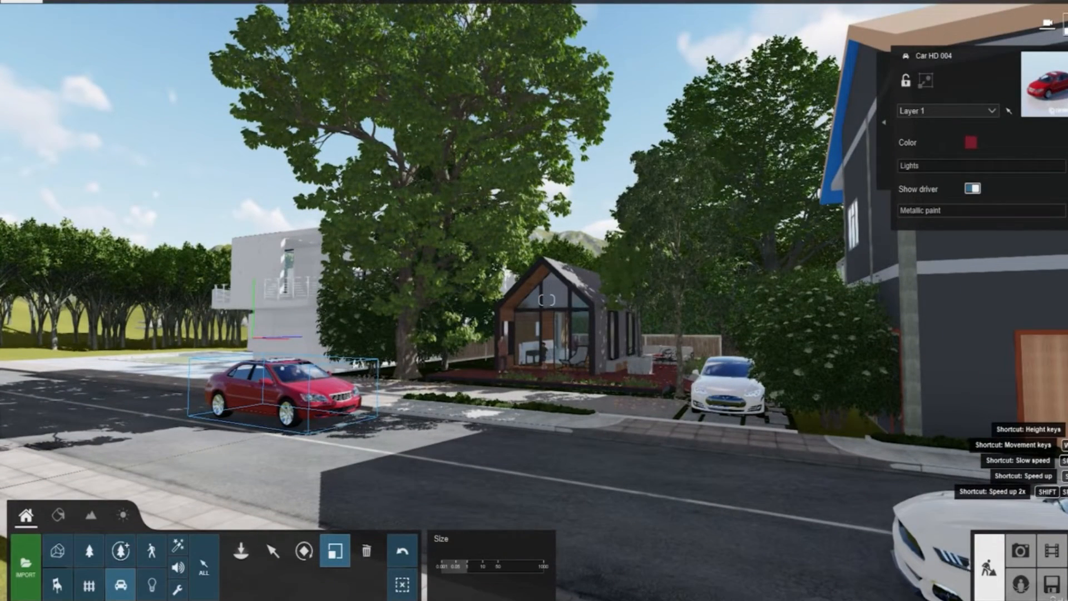
Step: Open the outdoor lighting library with the sidewalk in front of the cabin in view
scroll(427, 431, "up", 10)
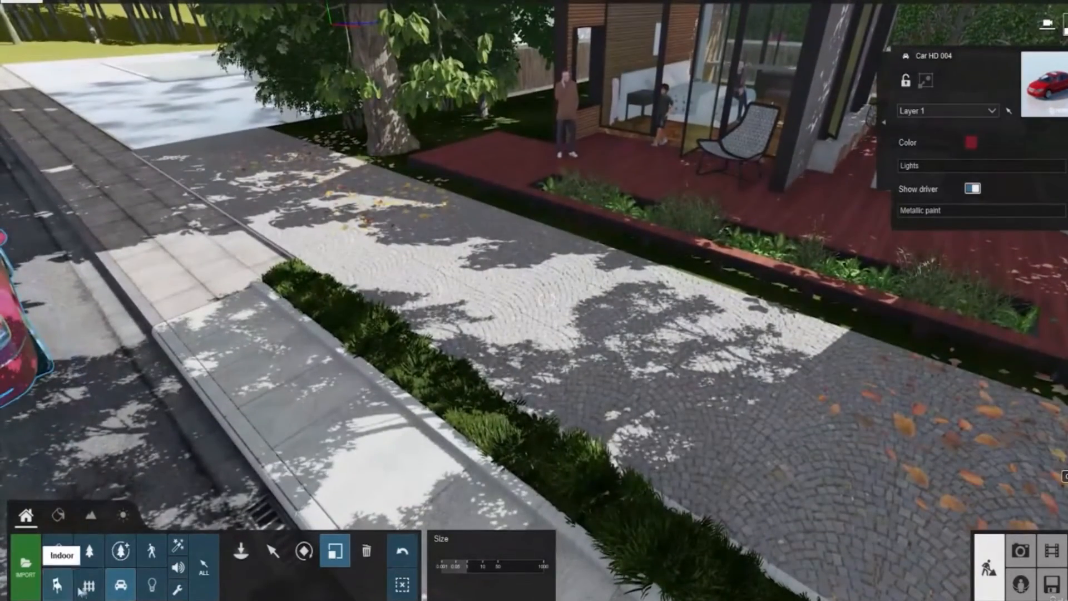
left_click(88, 585)
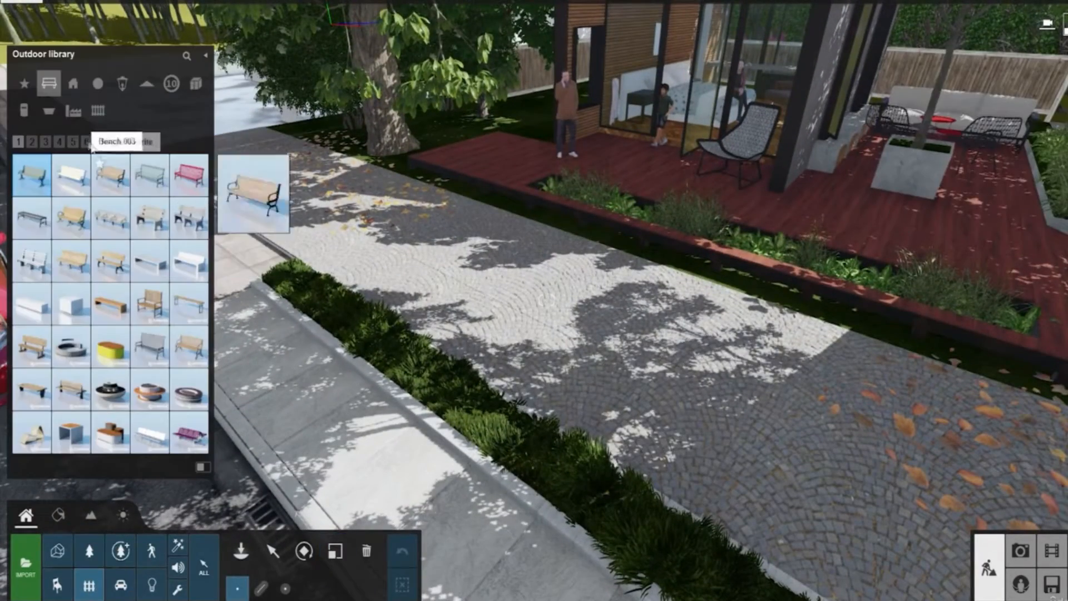
left_click(124, 86)
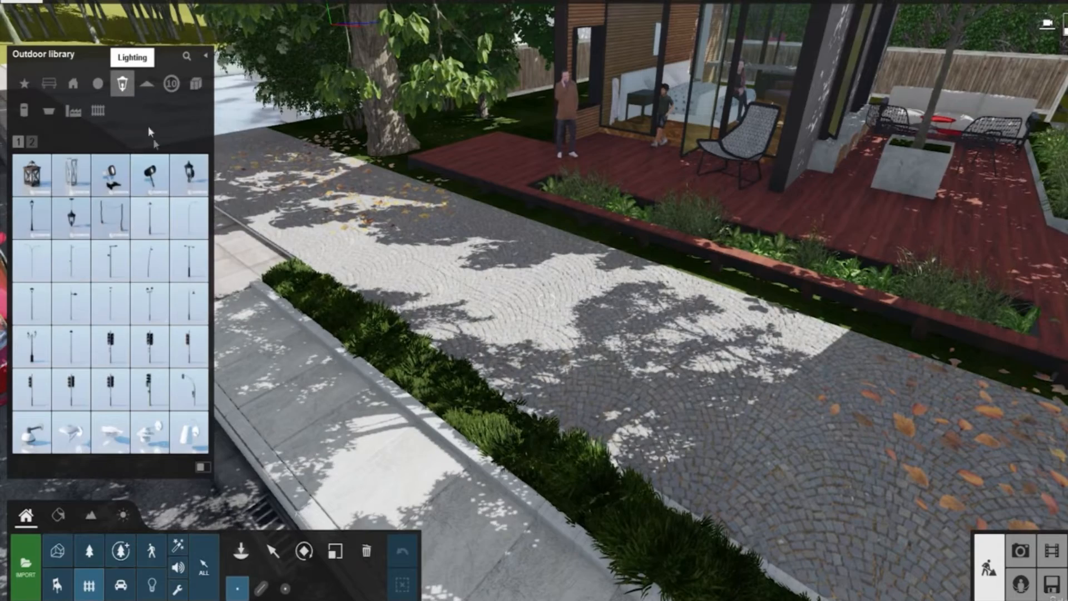
mouse_move(152, 306)
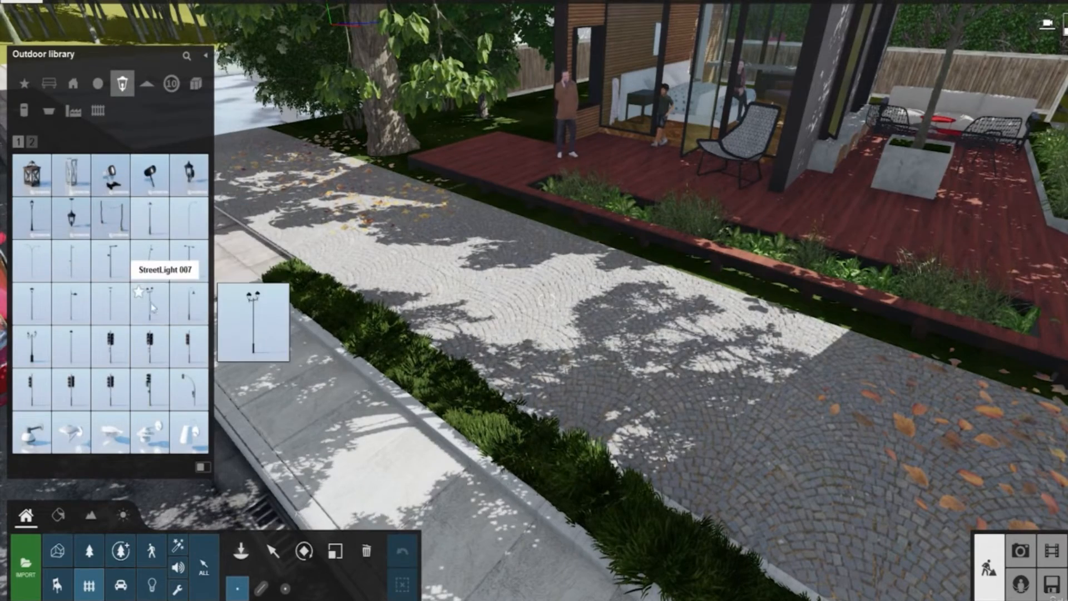
Step: Compare street light models such as StreetLight 008 by previewing them on the sidewalk beside the red car
left_click(190, 318)
left_click(429, 318)
right_click_drag(501, 356, 428, 299)
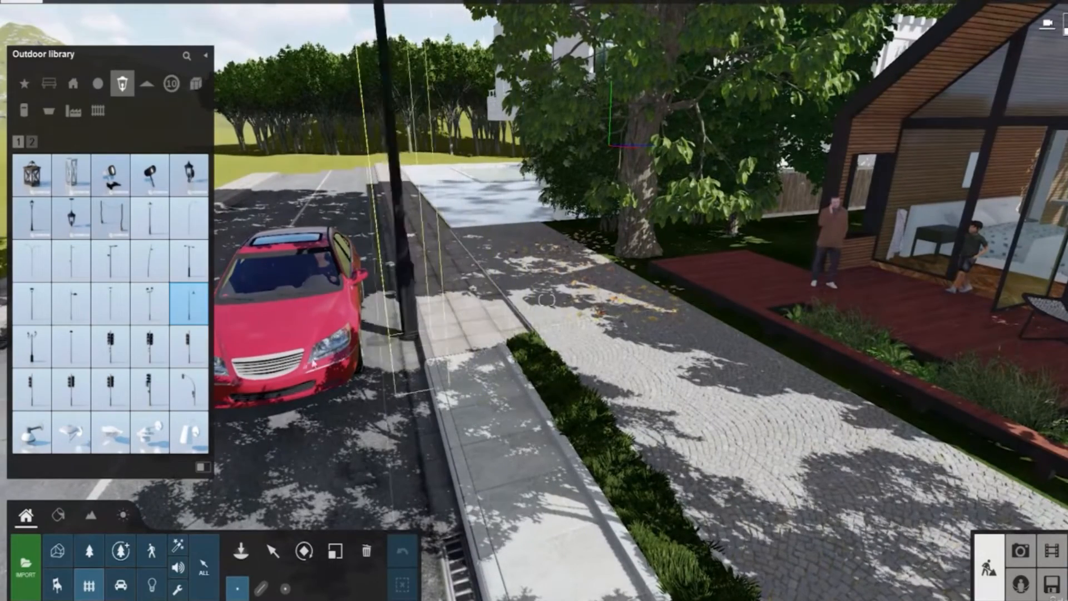
mouse_move(114, 391)
left_click(72, 345)
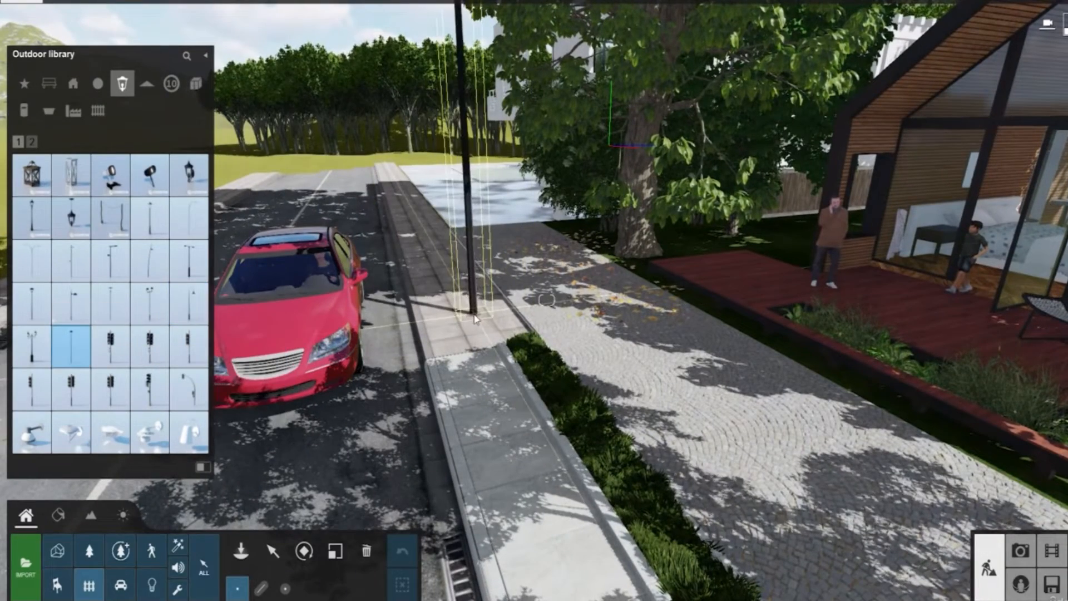
mouse_move(190, 318)
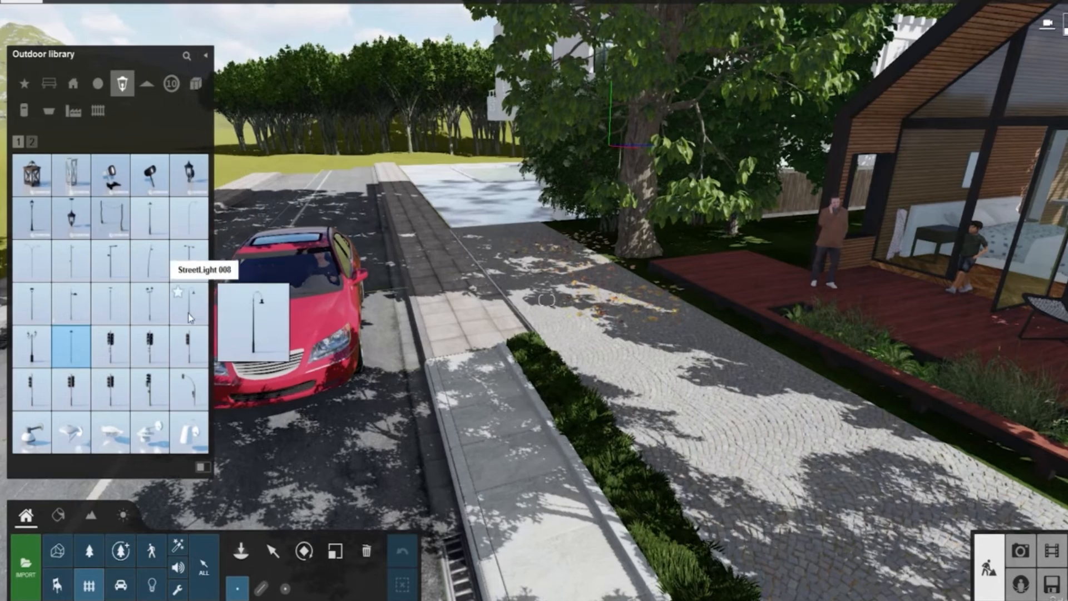
left_click(71, 303)
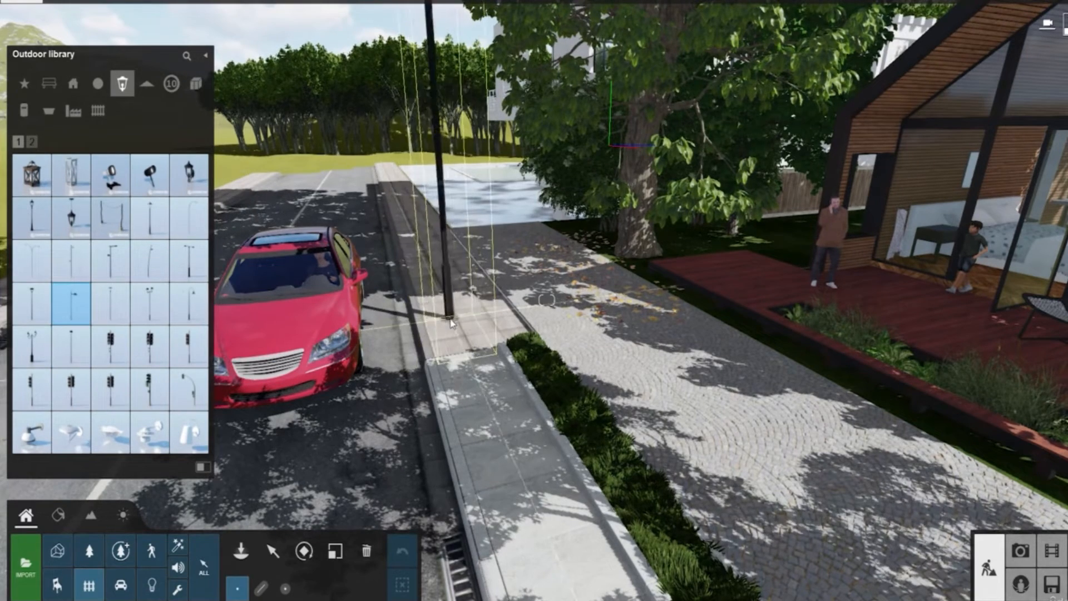
mouse_move(189, 389)
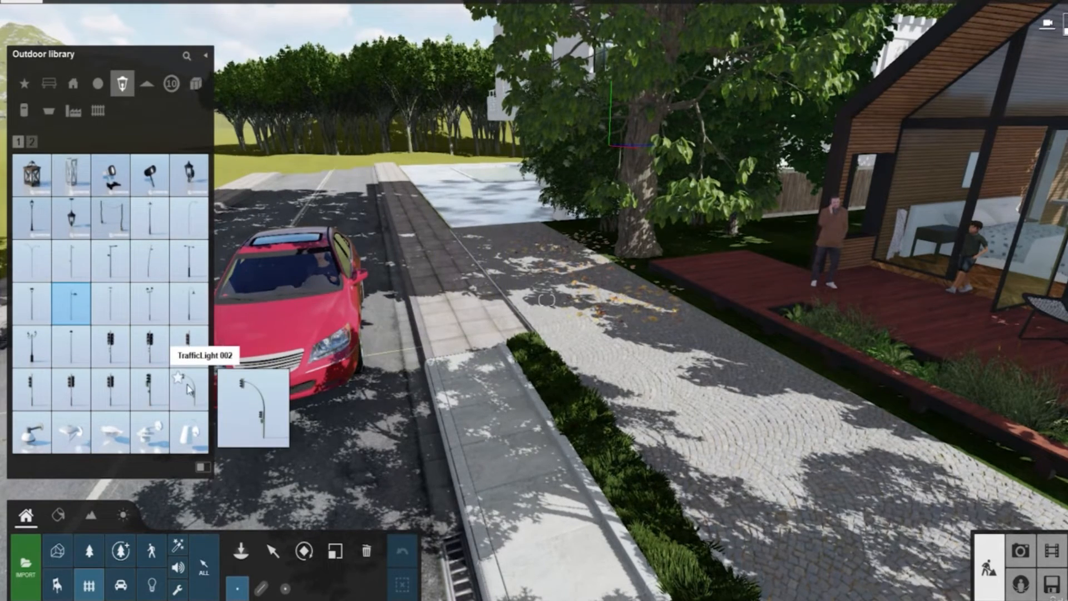
left_click(32, 142)
left_click(19, 144)
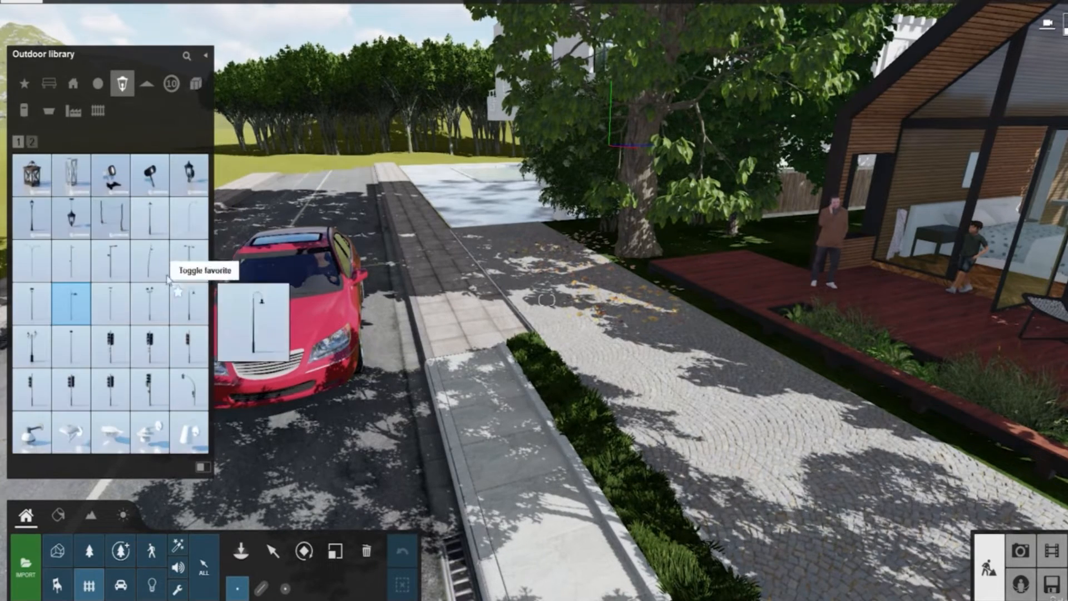
mouse_move(205, 400)
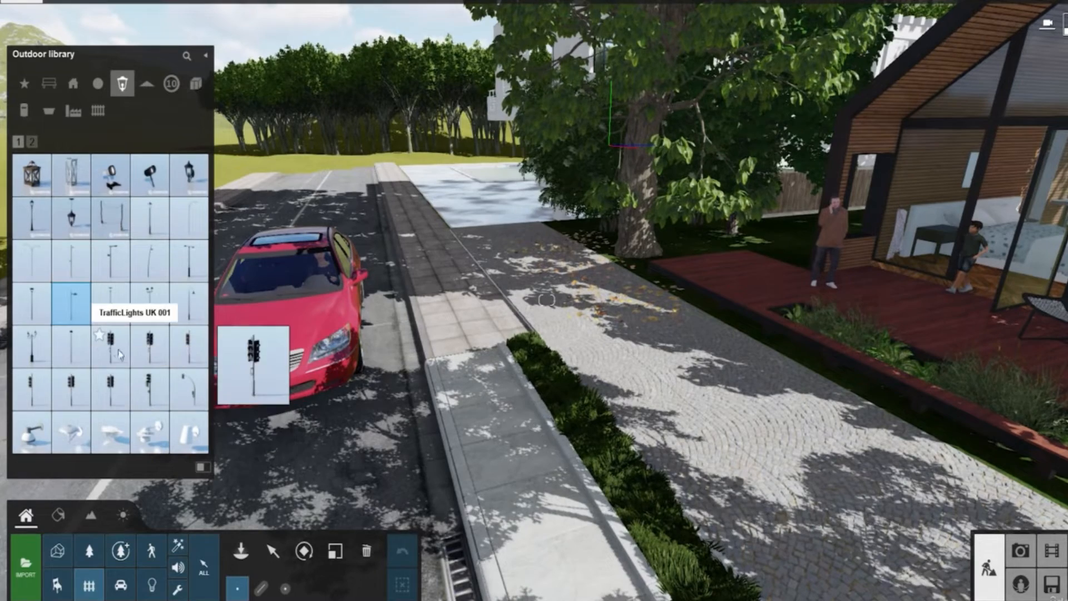
left_click(70, 346)
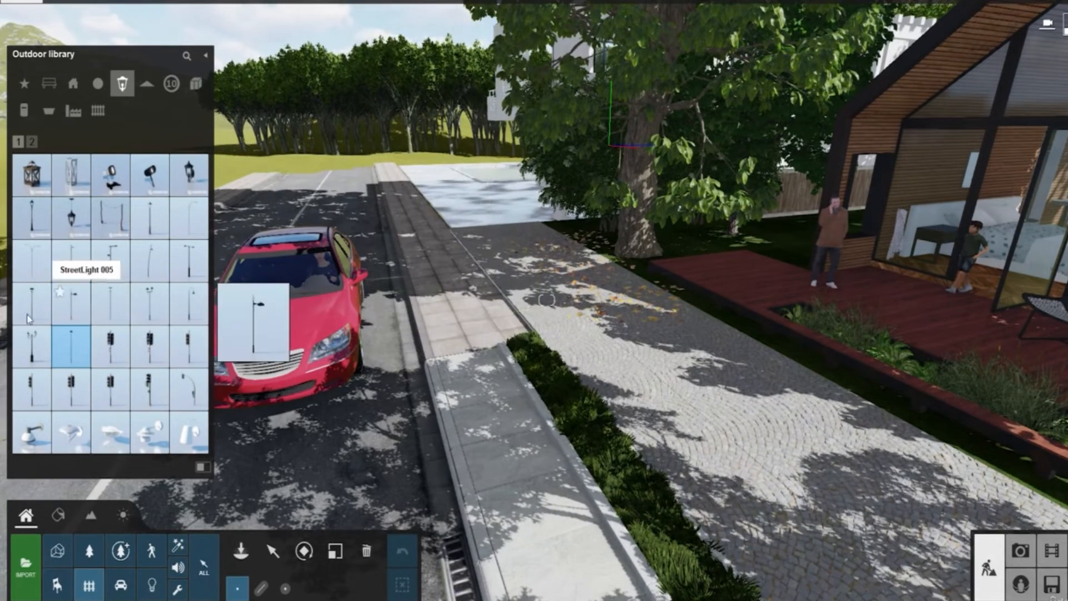
Step: Place three StreetLight 004 lamps along the sidewalk: near the hedge strip, farther down the road, and by the dark neighbouring building
left_click(32, 303)
left_click(506, 336)
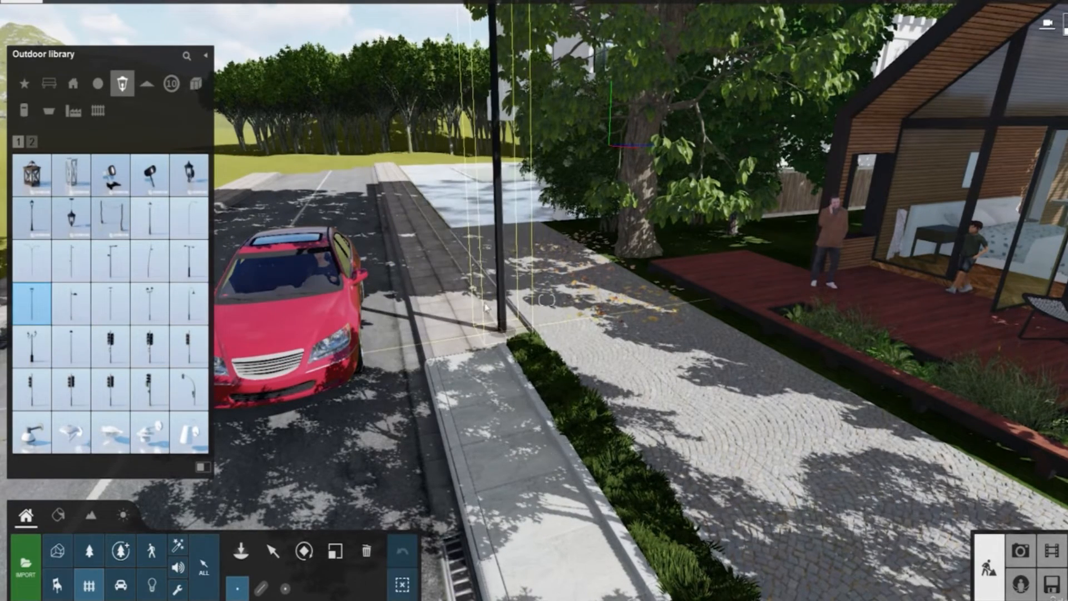
left_click(416, 197)
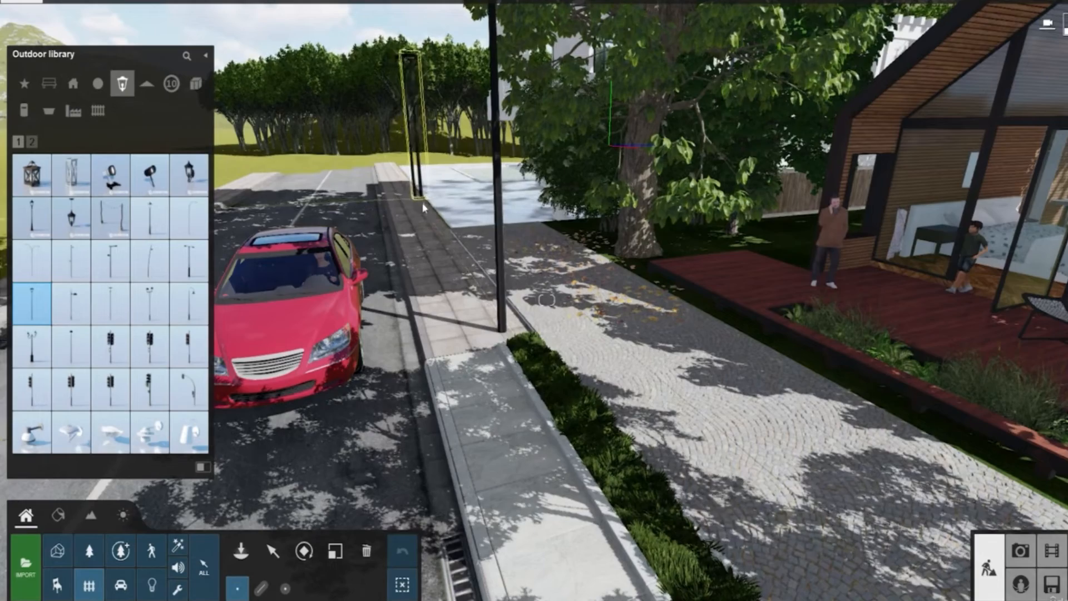
key("s")
right_click_drag(422, 202, 472, 343)
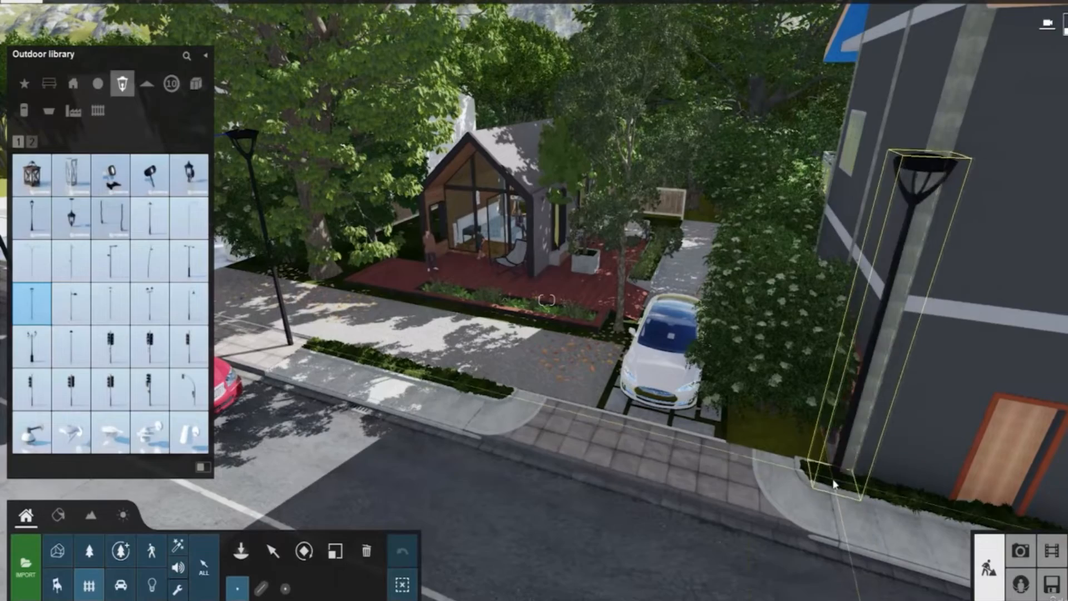
left_click(828, 482)
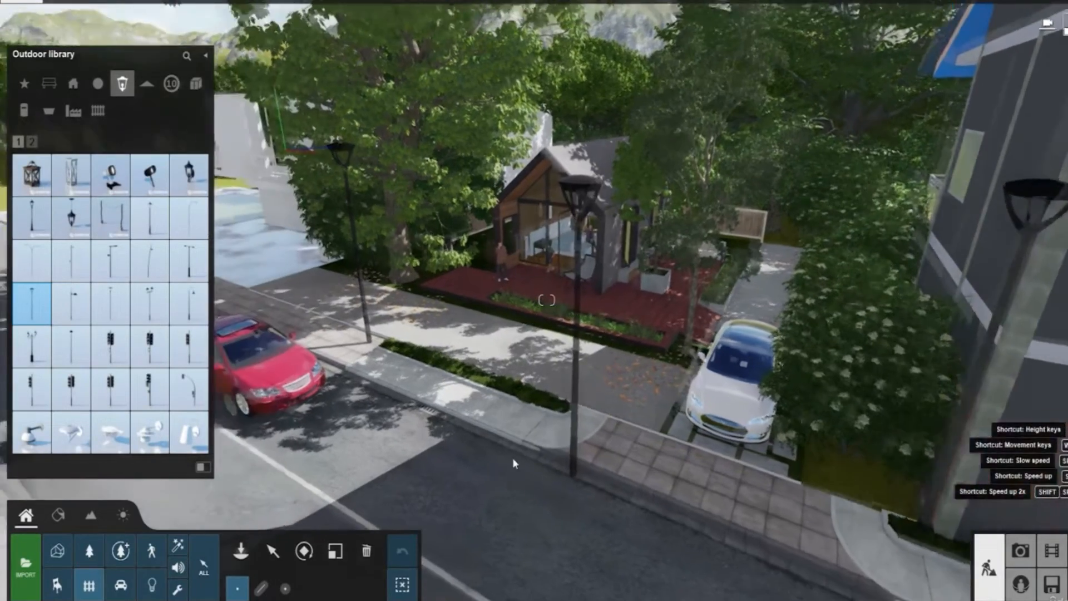
Step: Select all the street lights as one category and scale them down together
left_click(281, 556)
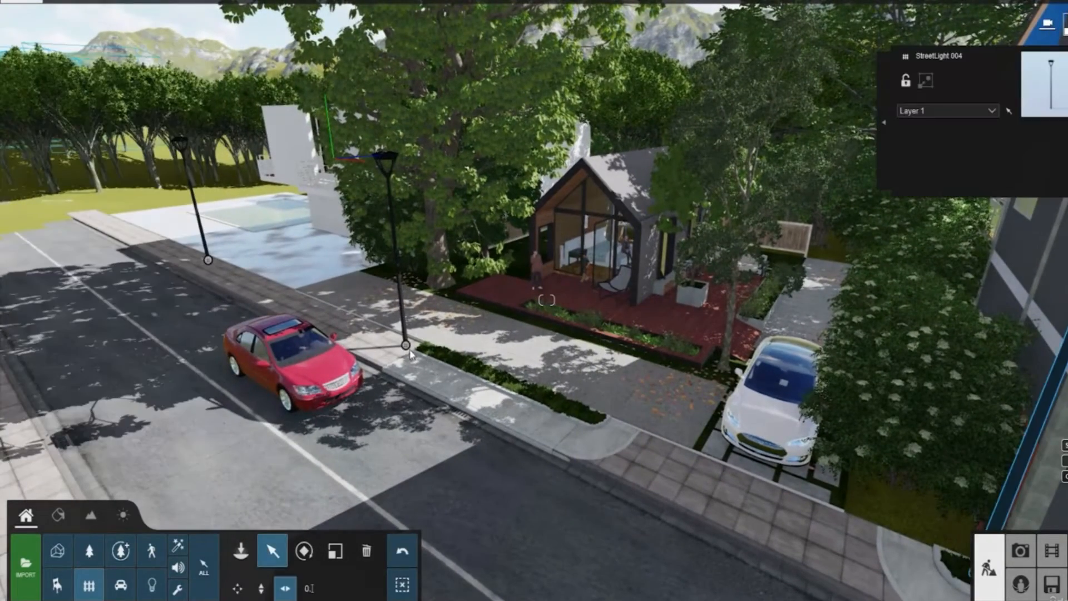
left_click(885, 123)
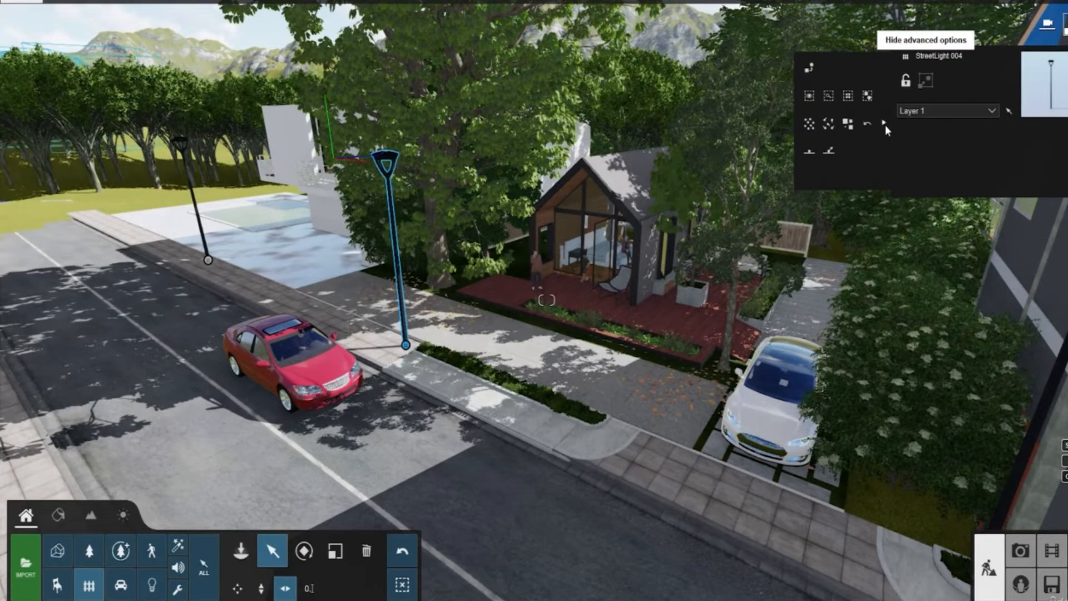
left_click(848, 96)
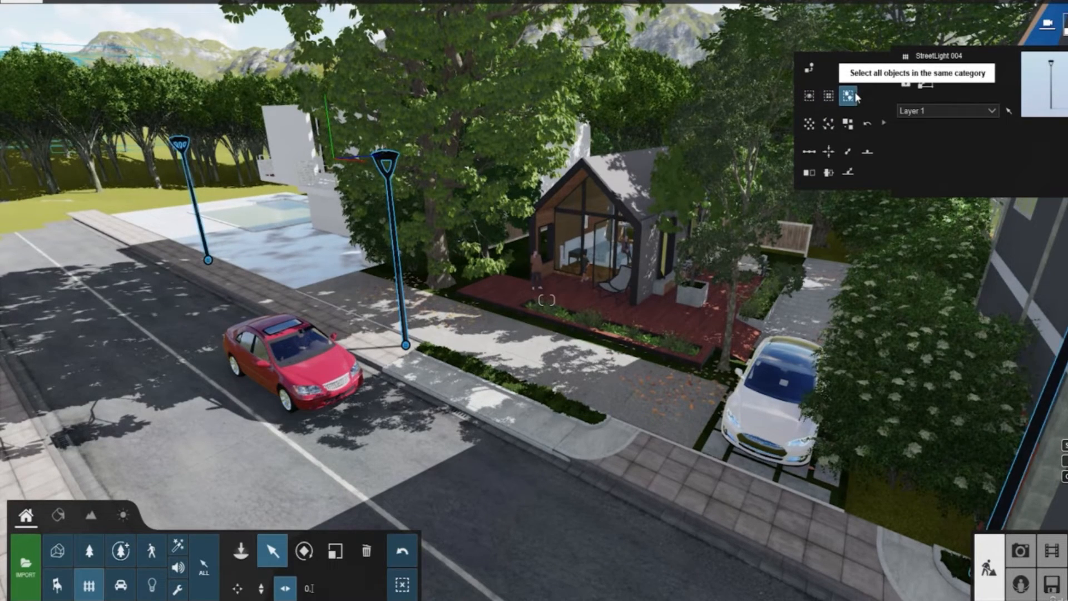
left_click(334, 551)
mouse_move(407, 347)
left_mouse_down()
mouse_move(410, 367)
mouse_move(411, 358)
left_mouse_up()
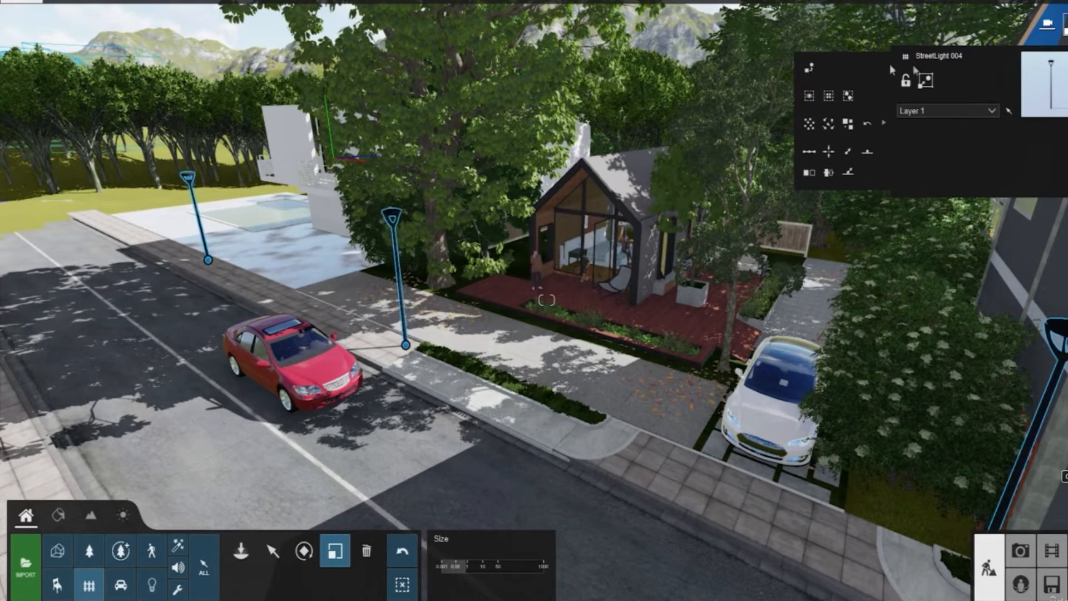
left_click(885, 122)
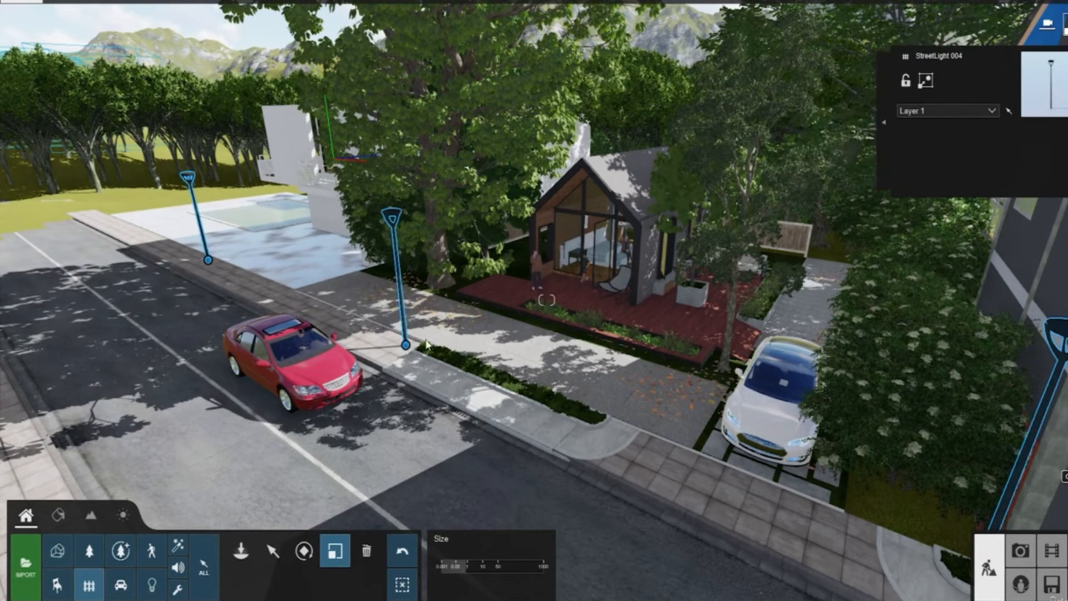
Step: Switch to Photo mode facing the cabin from across the street and apply the Realistic style to photo 2
key("s")
mouse_move(656, 217)
right_mouse_down()
mouse_move(618, 241)
mouse_move(639, 227)
right_mouse_up()
key("w")
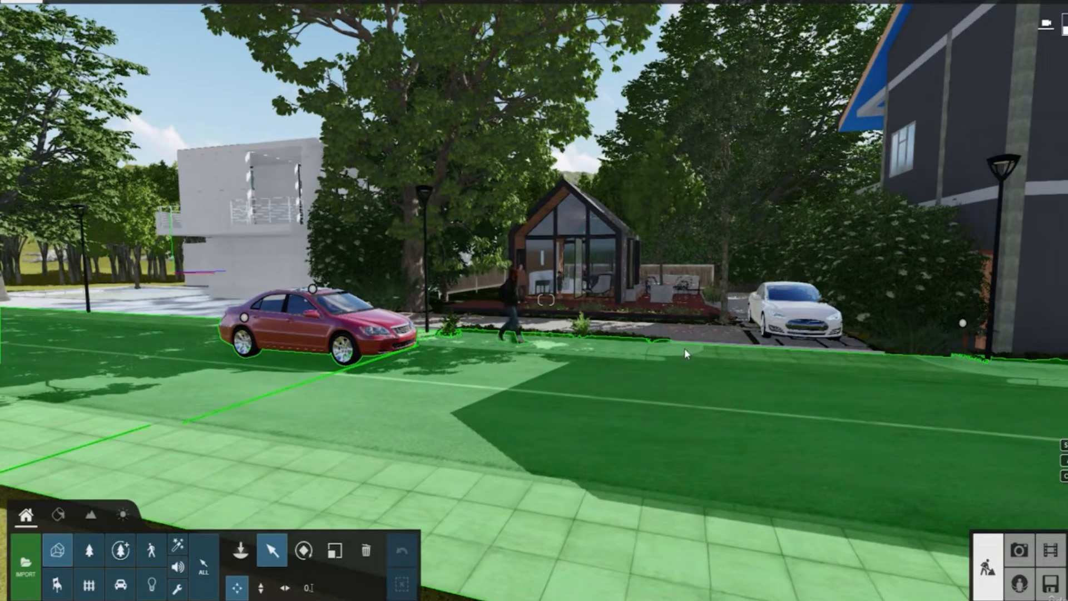
left_click(693, 331)
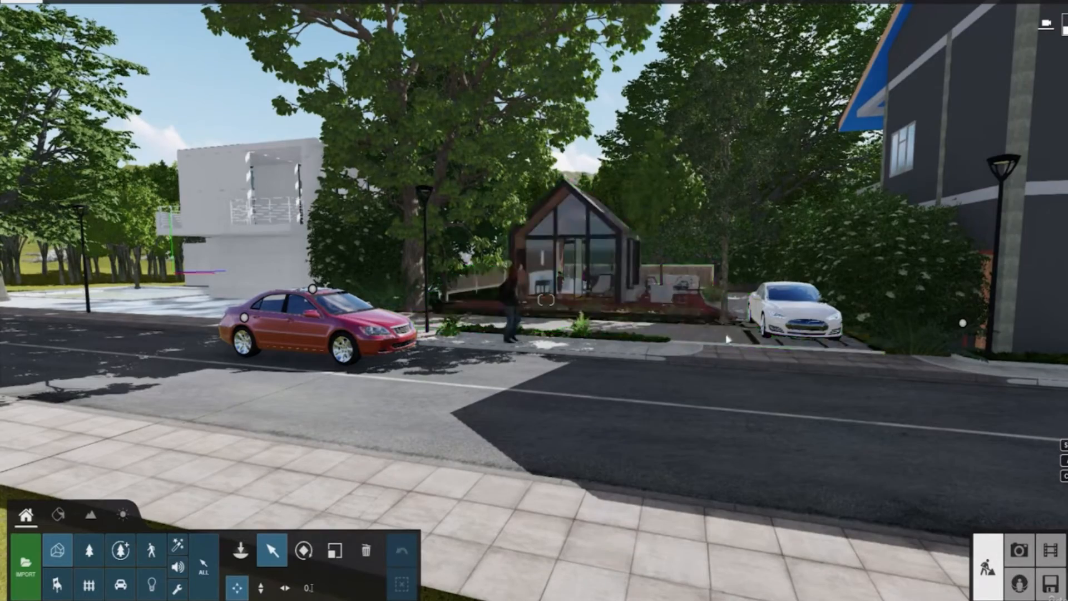
right_click_drag(733, 325, 865, 395)
key("w")
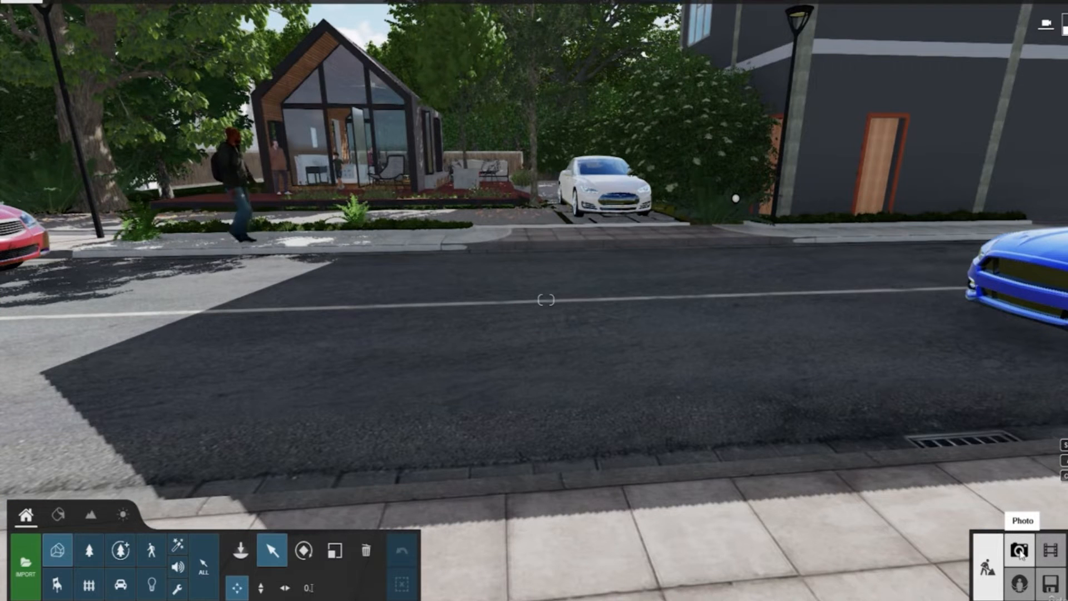
left_click(1019, 551)
key("s")
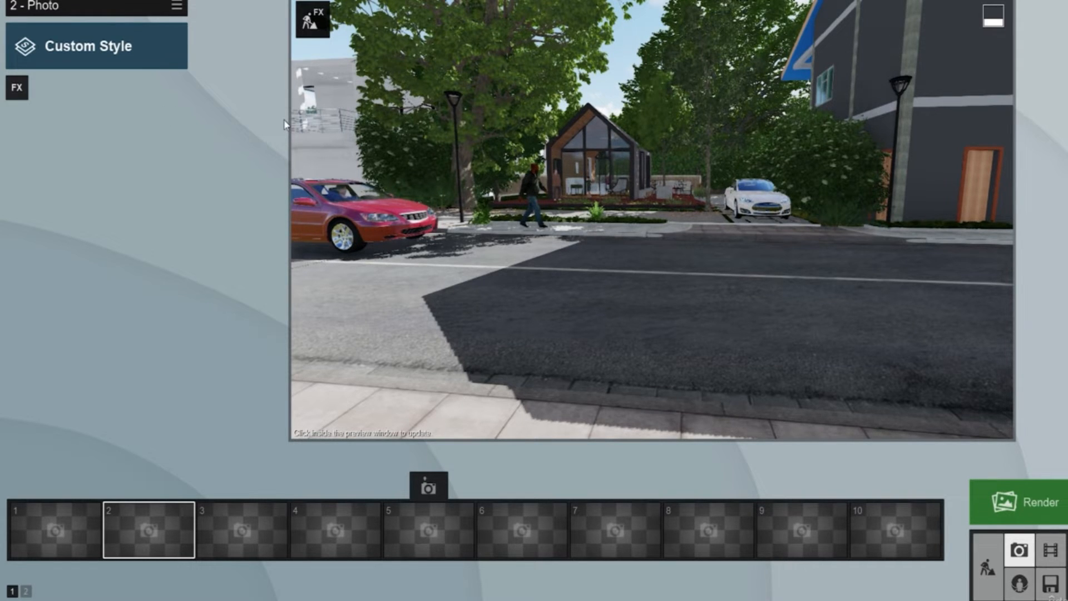
left_click(142, 52)
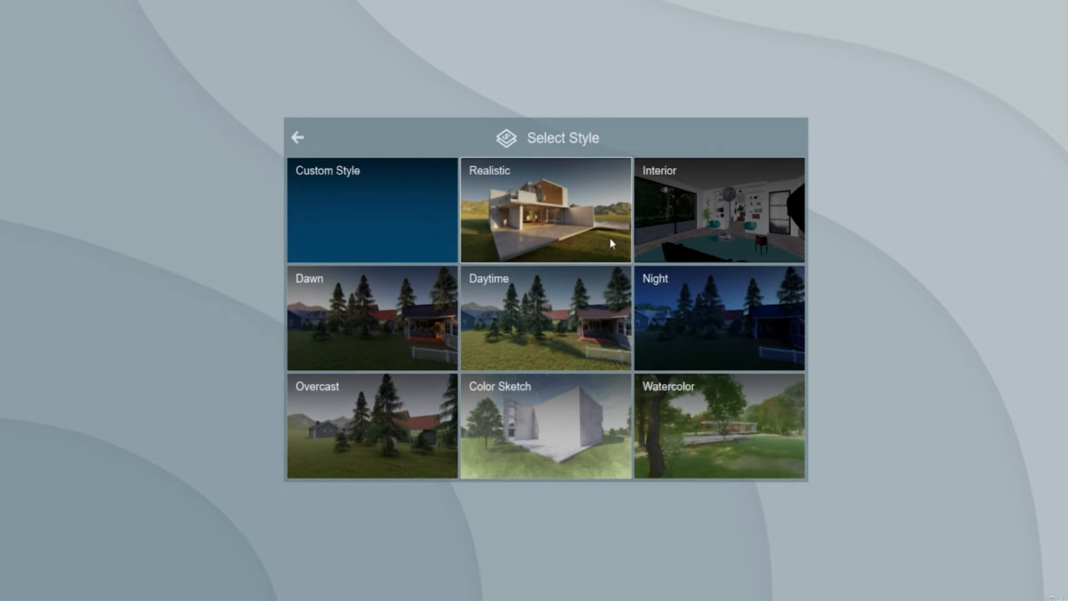
left_click(580, 208)
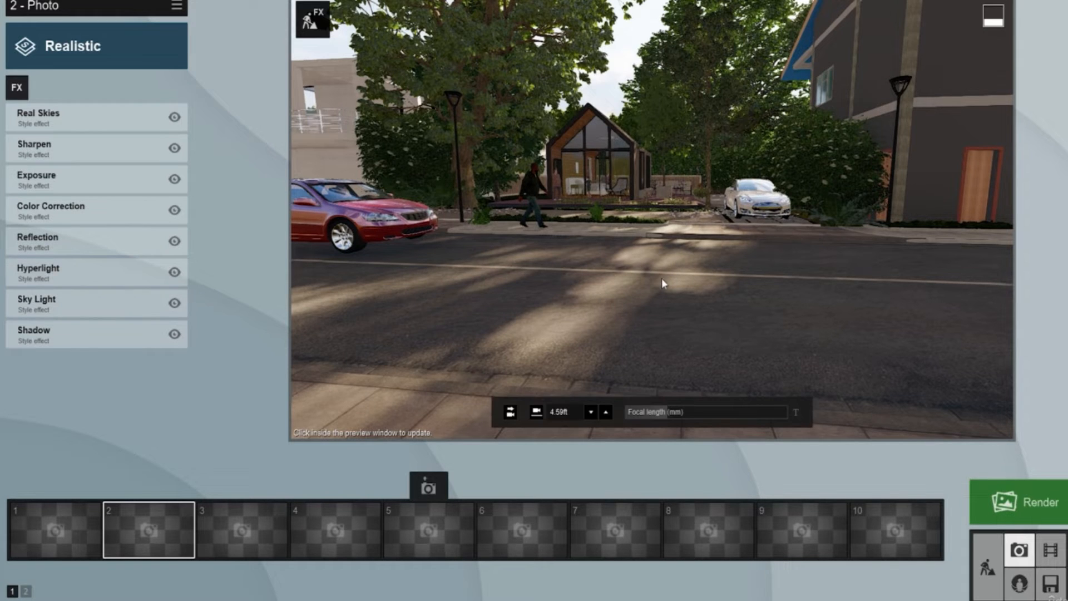
Step: Reframe the photo at a low angle with the red car, cabin and dark neighbouring building in view, and update the preview
key("d")
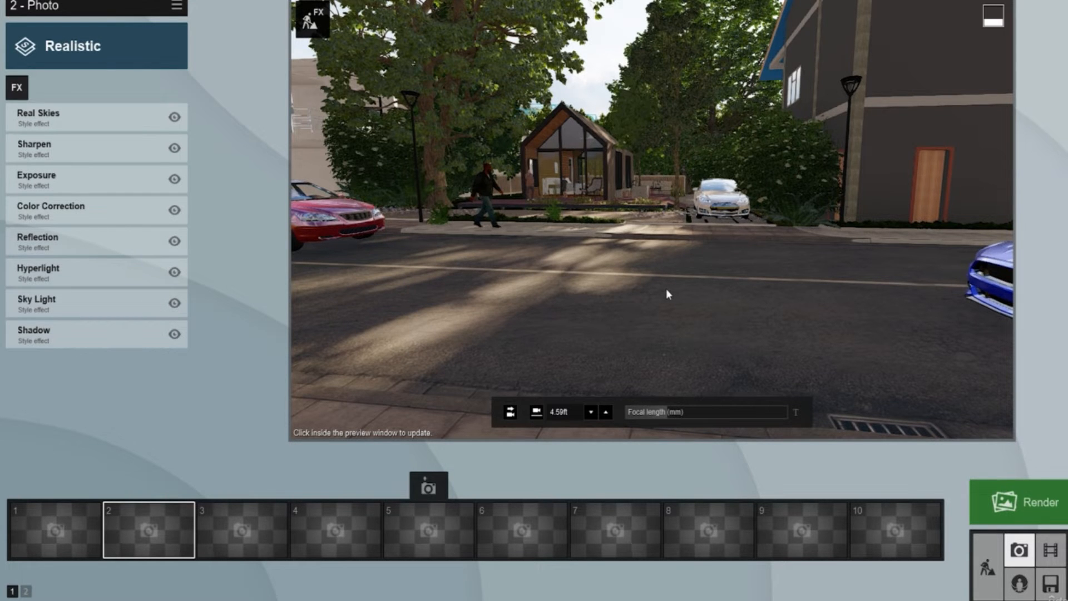
key("d")
right_click_drag(701, 265, 701, 259)
right_click_drag(652, 217, 560, 135)
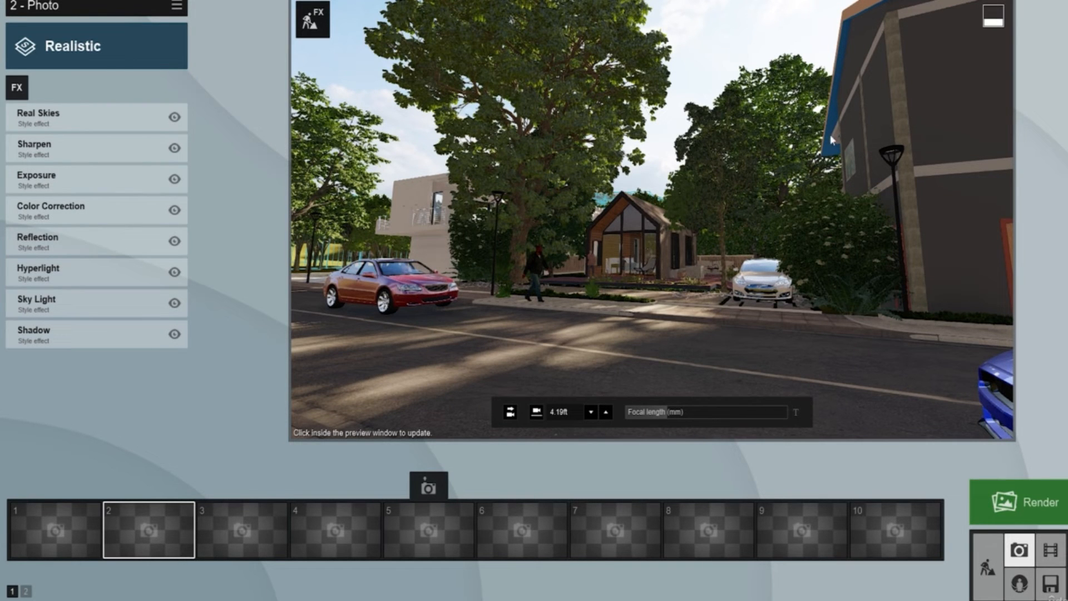
left_click(821, 157)
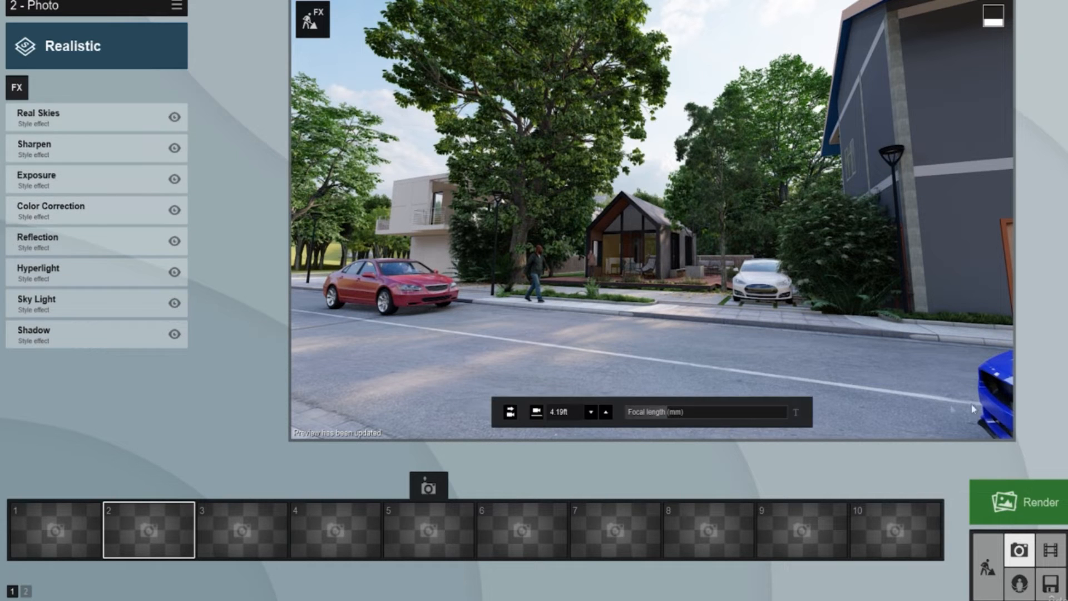
Step: Change the photo's Real Skies effect to a sunset sky and rotate its heading, updating the preview
left_click(86, 125)
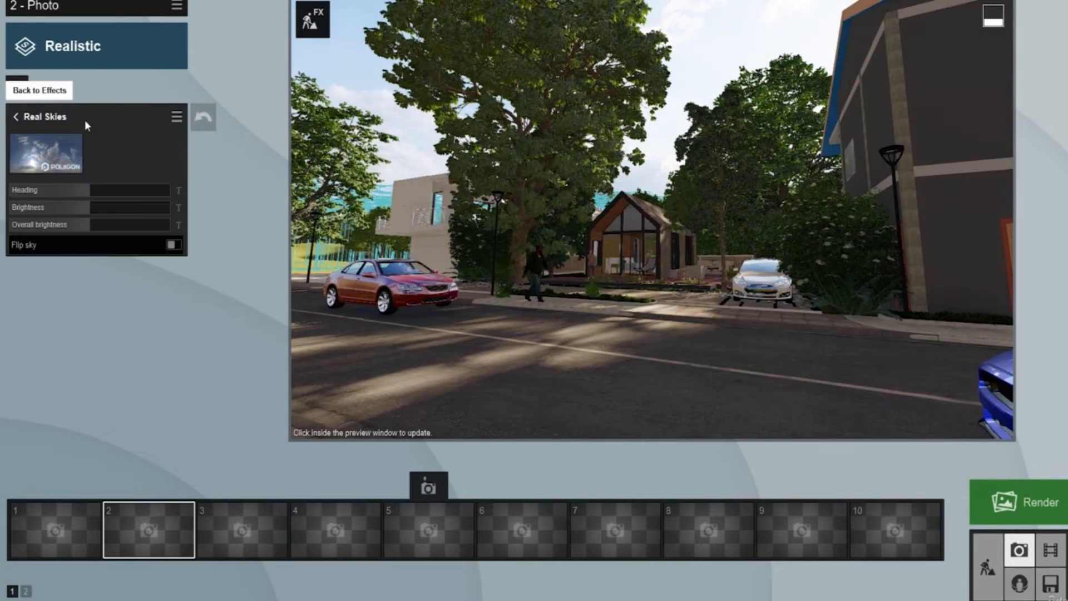
left_click(64, 149)
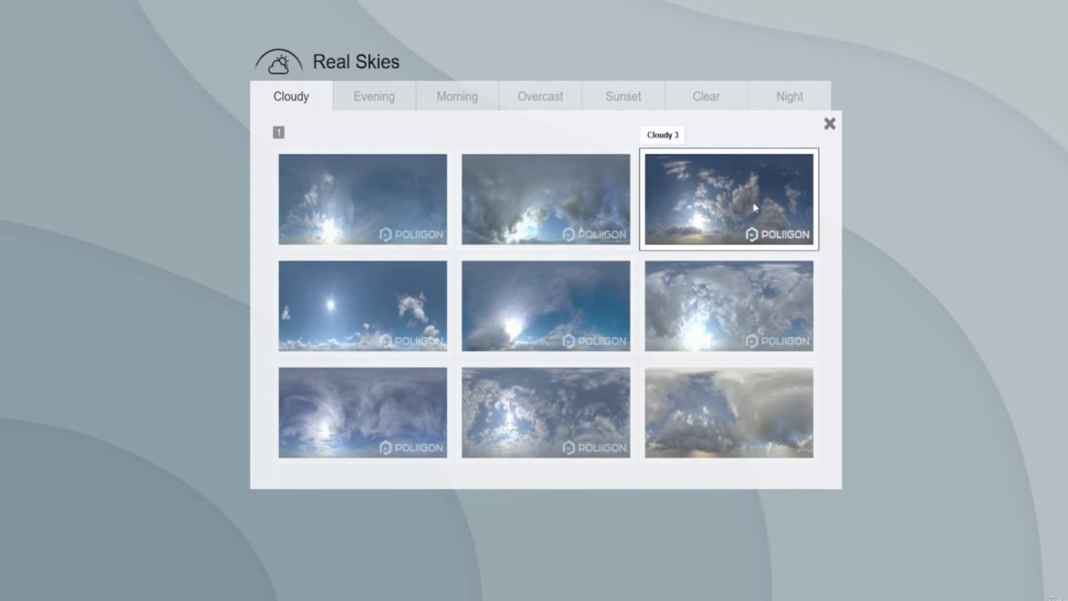
left_click(640, 107)
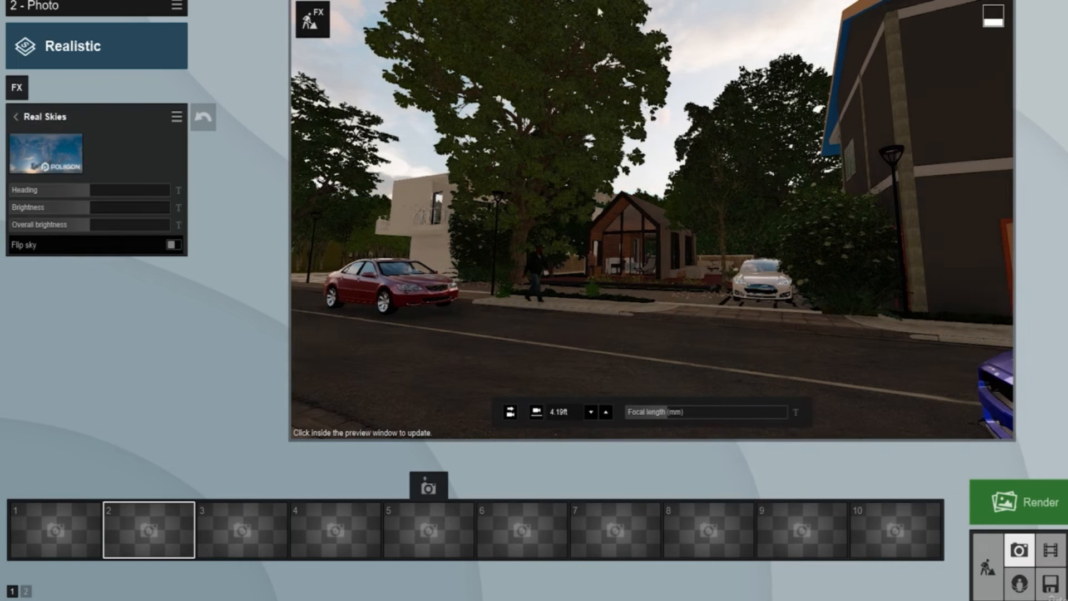
left_click(926, 246)
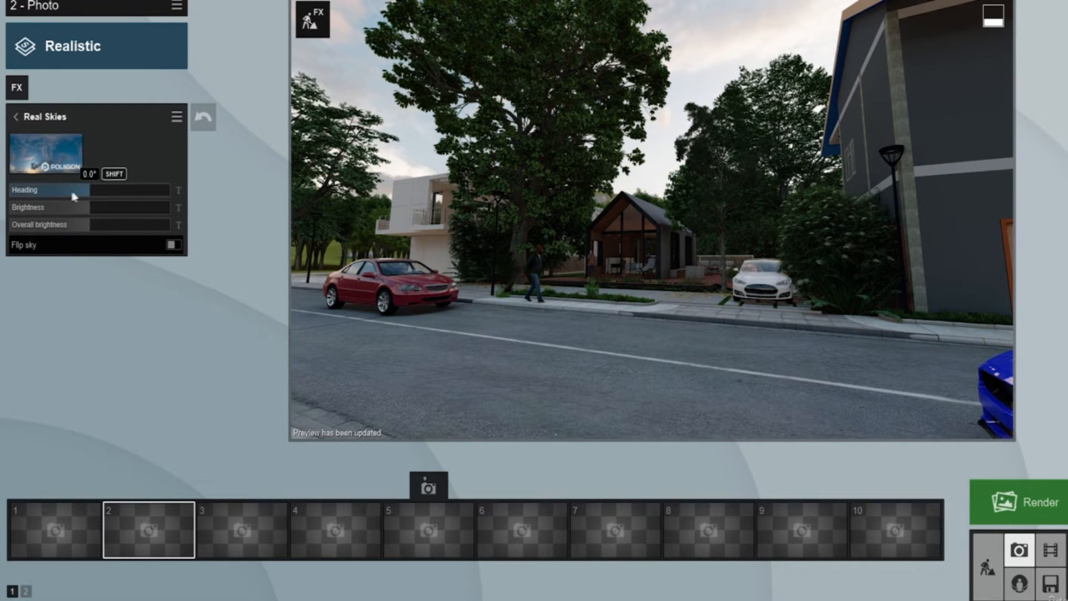
left_click_drag(92, 193, 127, 189)
left_click(666, 40)
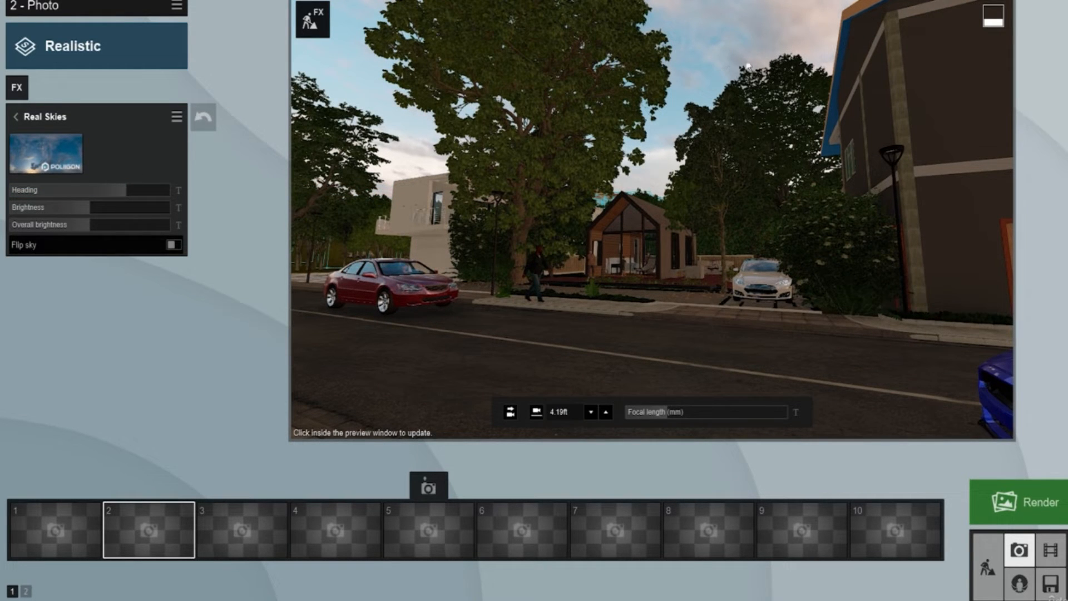
Step: Adjust the sky heading of photo 2, switch Real Skies to the middle Morning sky with the low sun, and update the preview
mouse_move(127, 189)
left_mouse_down()
mouse_move(166, 191)
mouse_move(85, 187)
mouse_move(122, 186)
left_mouse_up()
left_click(711, 220)
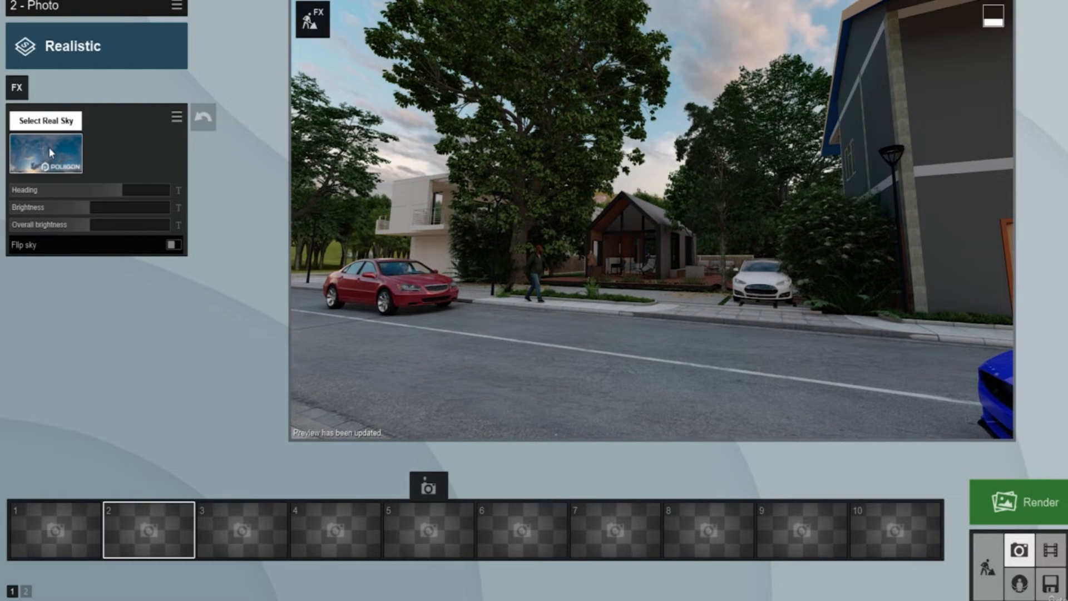
left_click(49, 147)
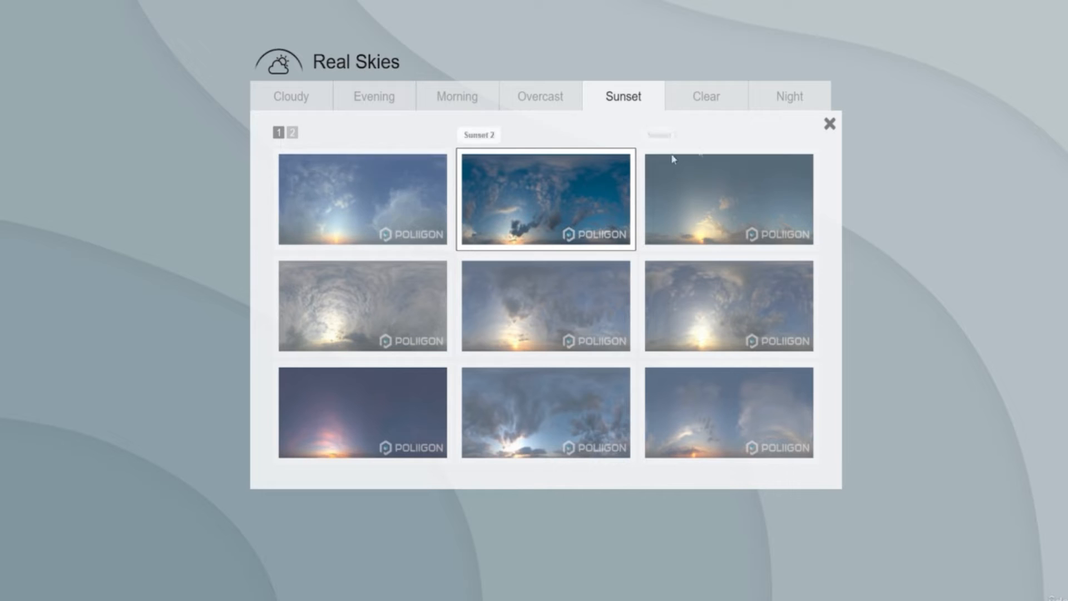
left_click(457, 97)
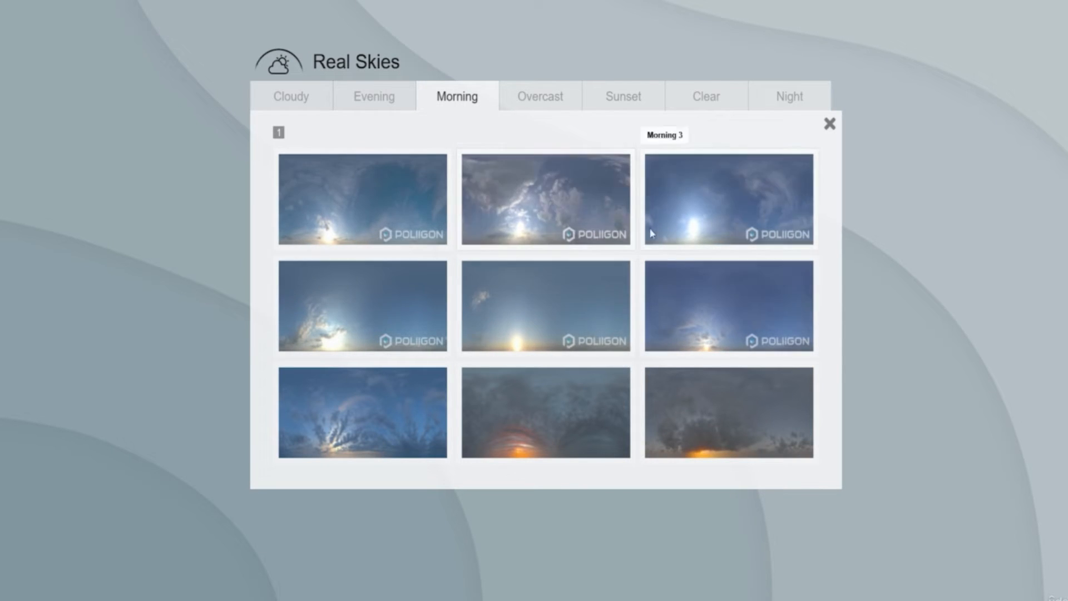
left_click(590, 292)
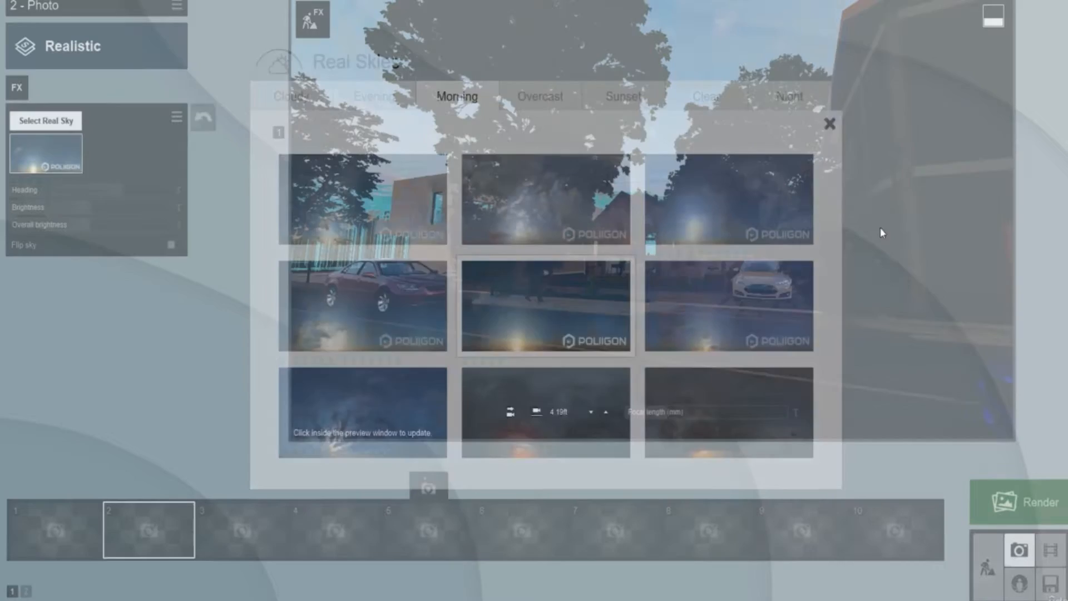
left_click(736, 225)
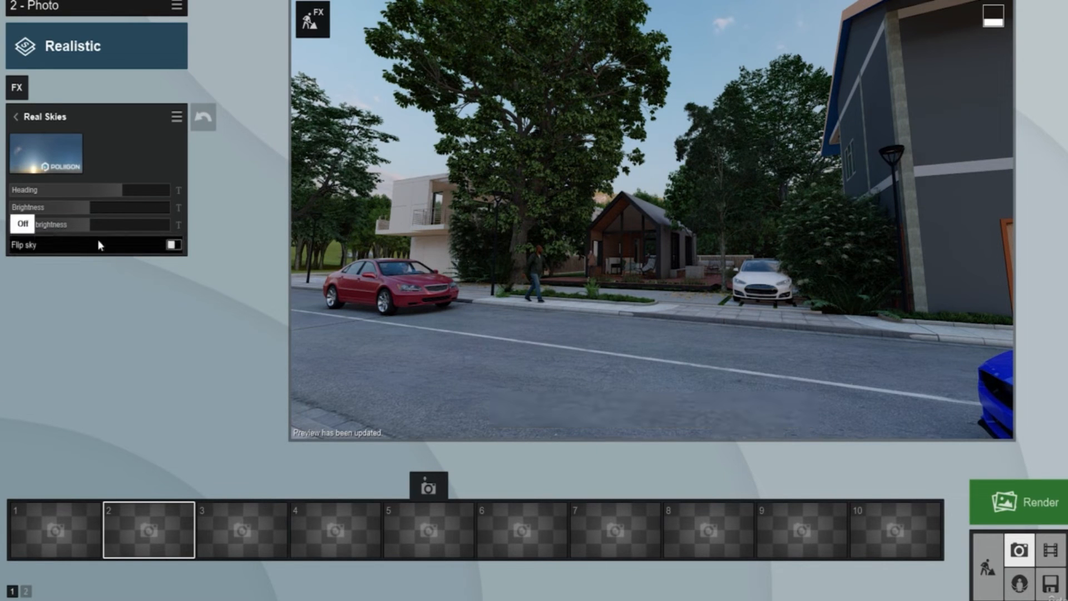
Step: Raise the sky's overall brightness slightly, flip the sky and rotate its heading to about -39.3°, updating the preview
left_click_drag(90, 226, 95, 226)
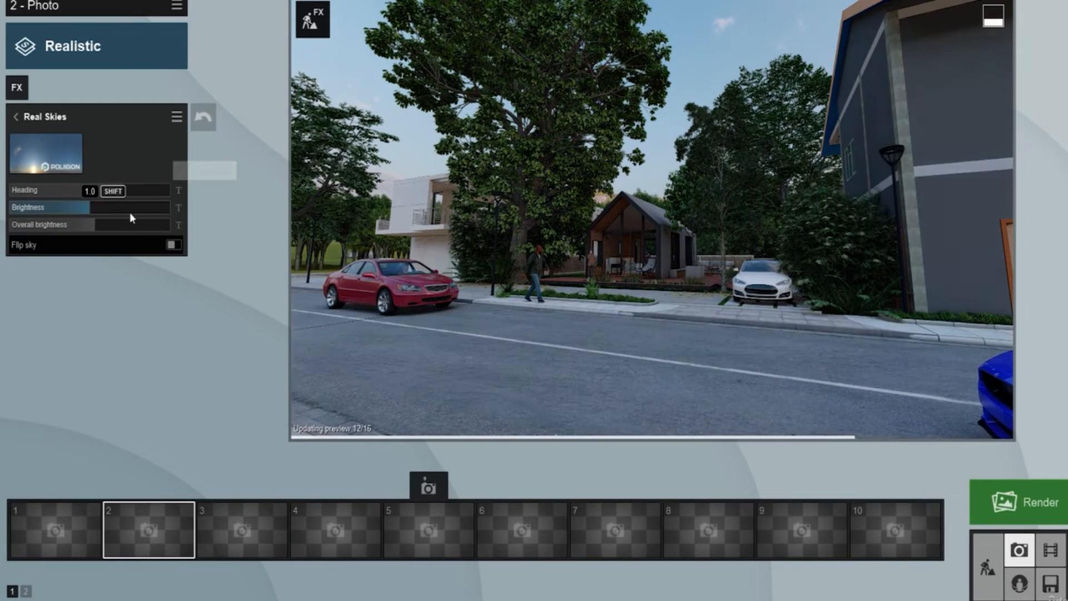
left_click(174, 245)
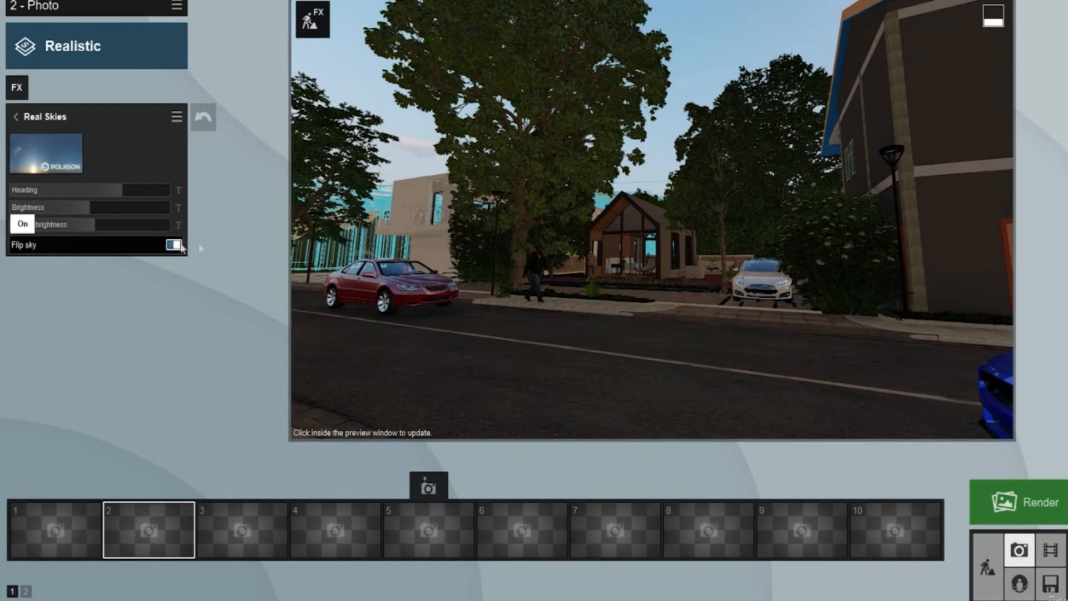
left_click(809, 310)
mouse_move(127, 190)
left_click_drag(116, 193, 77, 191)
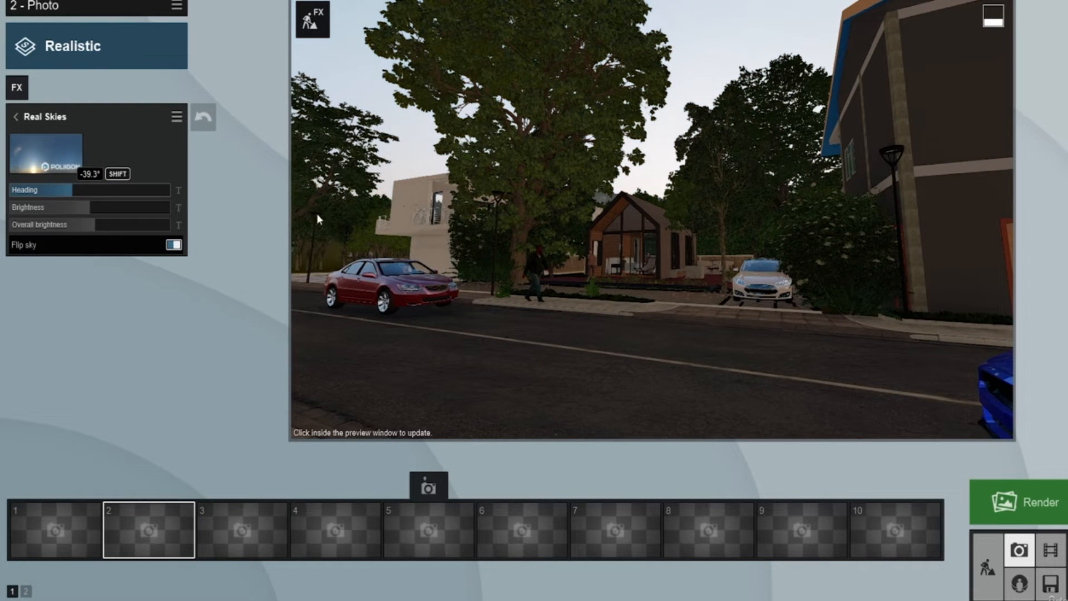
left_click(317, 219)
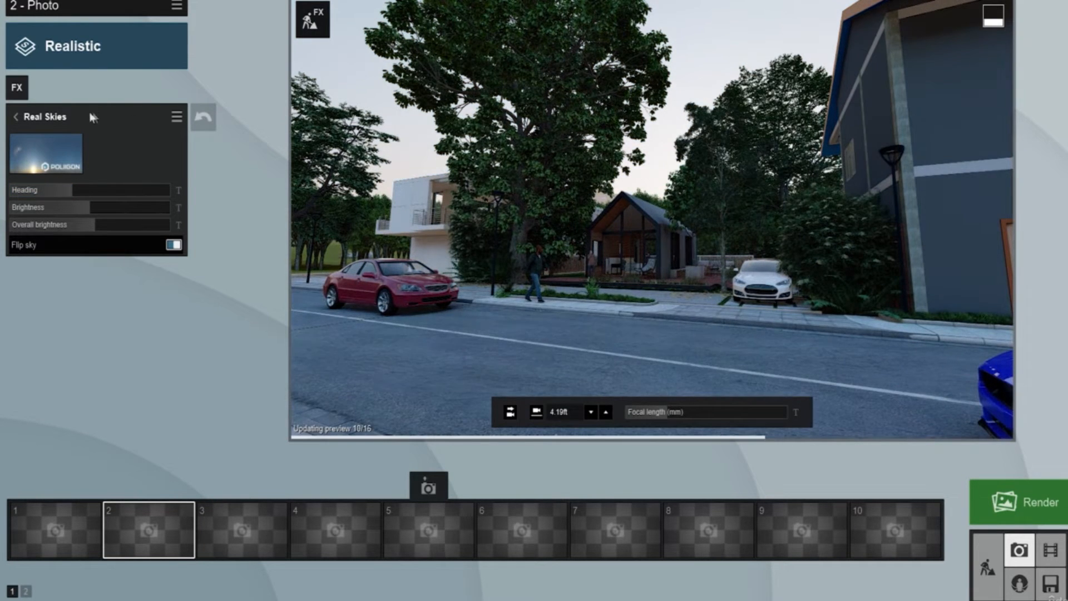
Step: Change photo 2's Real Skies to the first Morning sky and rotate its heading until sunlight reaches the trees
left_click(46, 153)
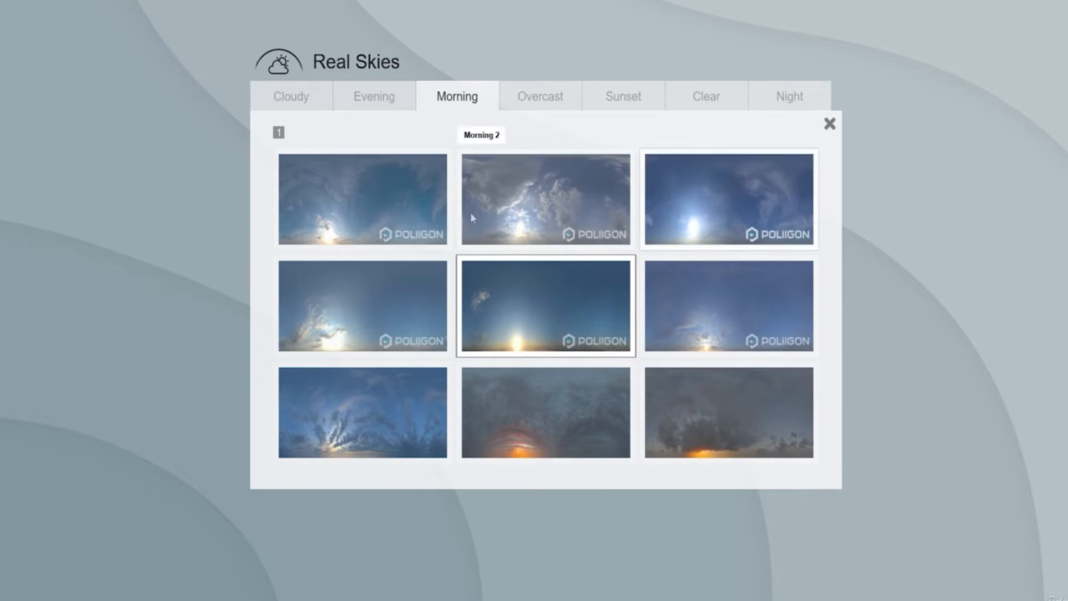
left_click(391, 215)
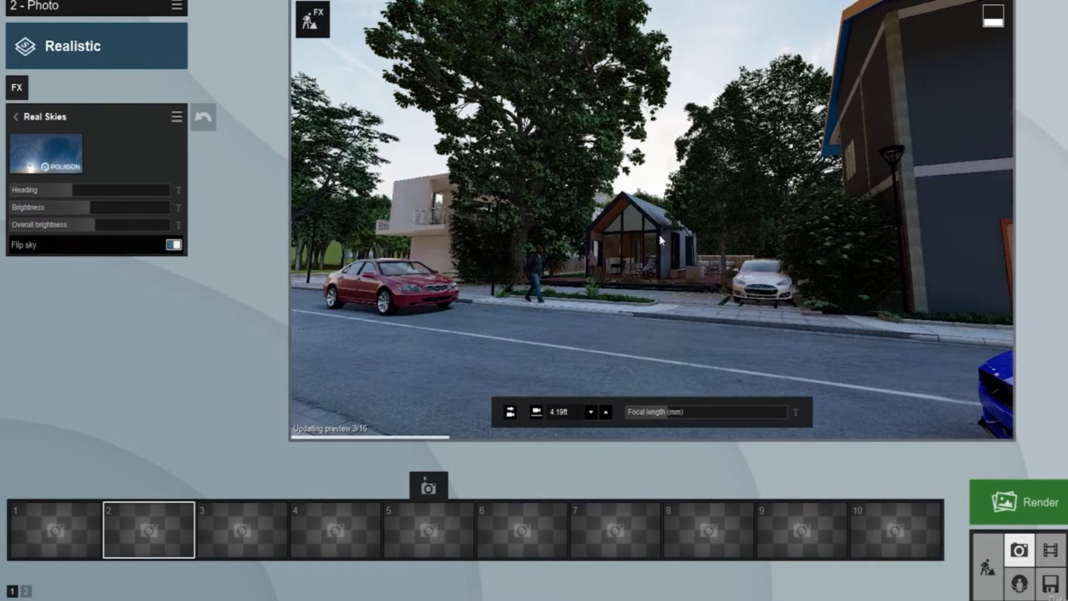
left_click_drag(73, 191, 99, 189)
left_click(647, 259)
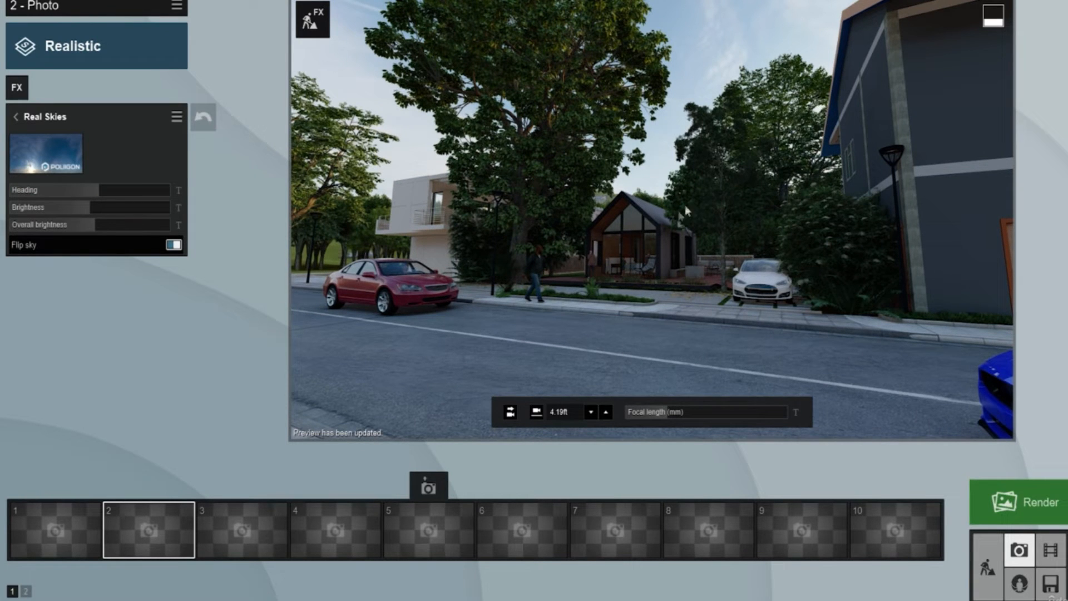
Step: Raise the Exposure effect of photo 2 to about 0.7 and update the preview
left_click(16, 118)
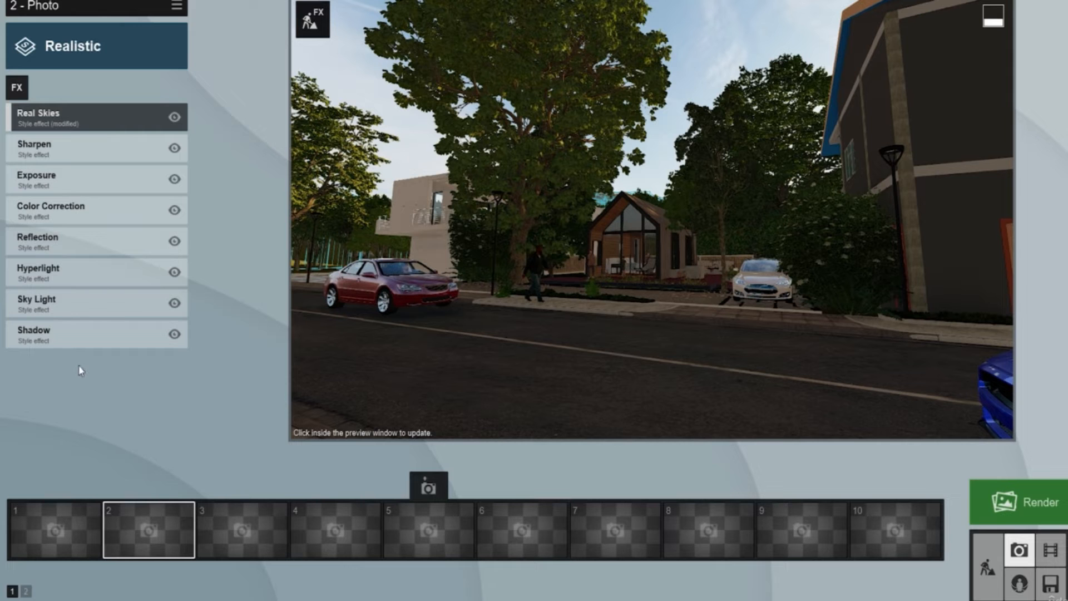
left_click(65, 183)
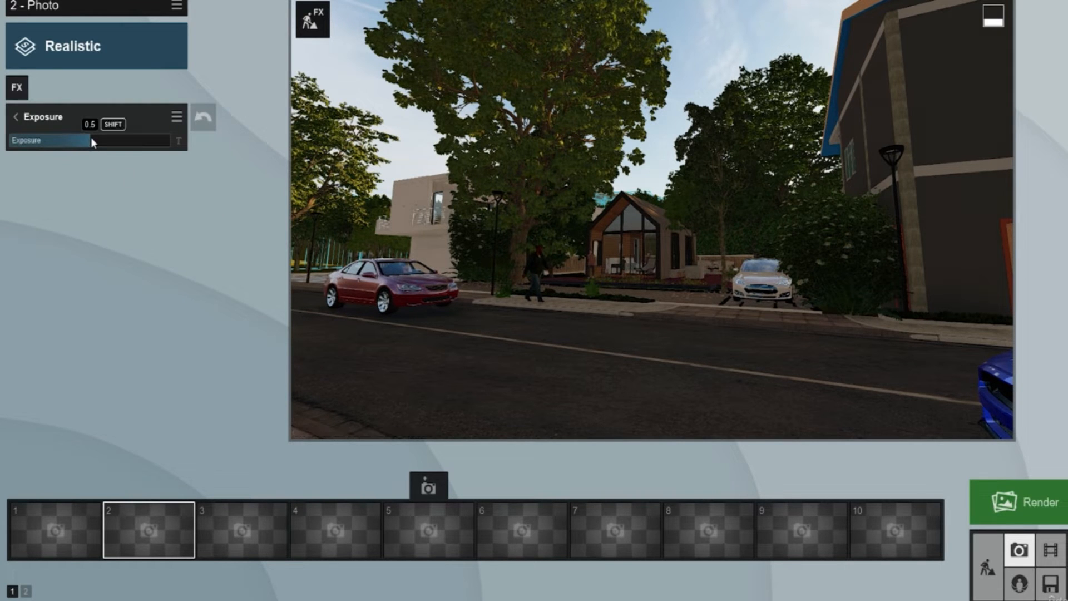
left_click_drag(98, 139, 100, 138)
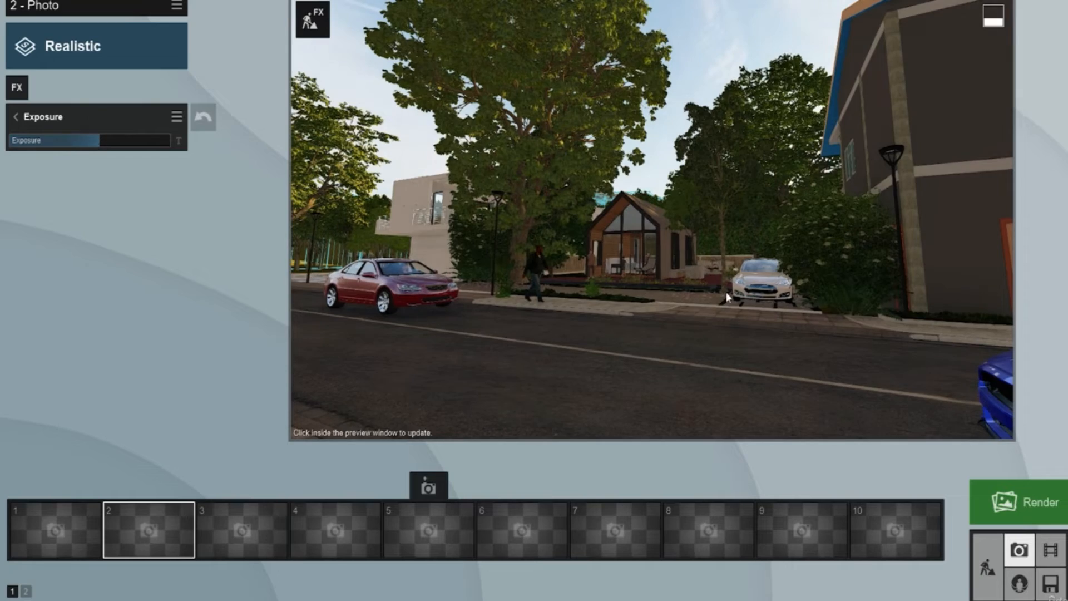
left_click(561, 217)
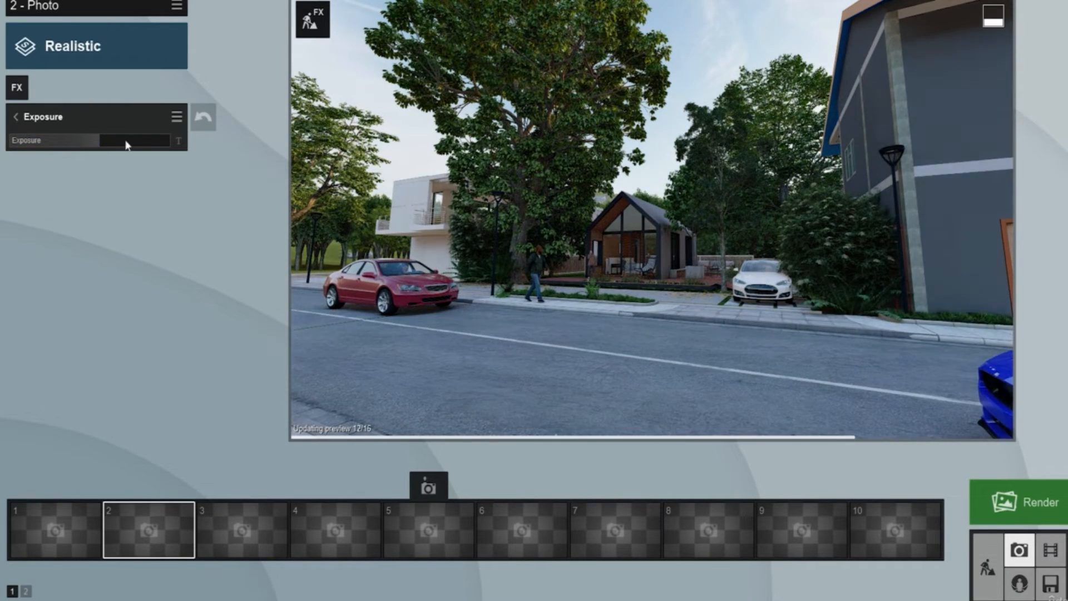
left_click_drag(143, 139, 161, 143)
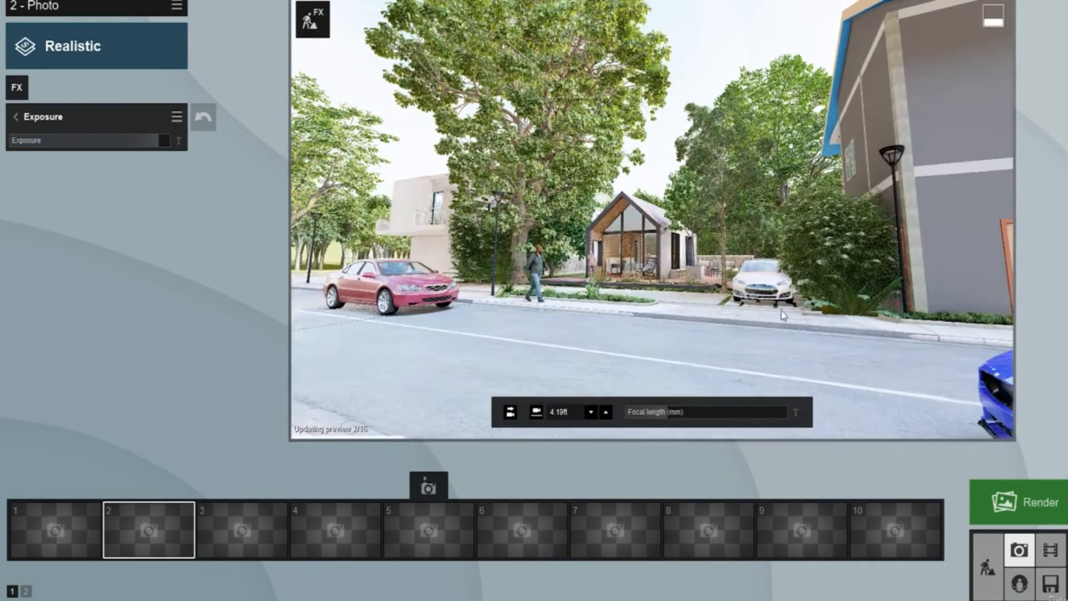
left_click_drag(129, 142, 121, 146)
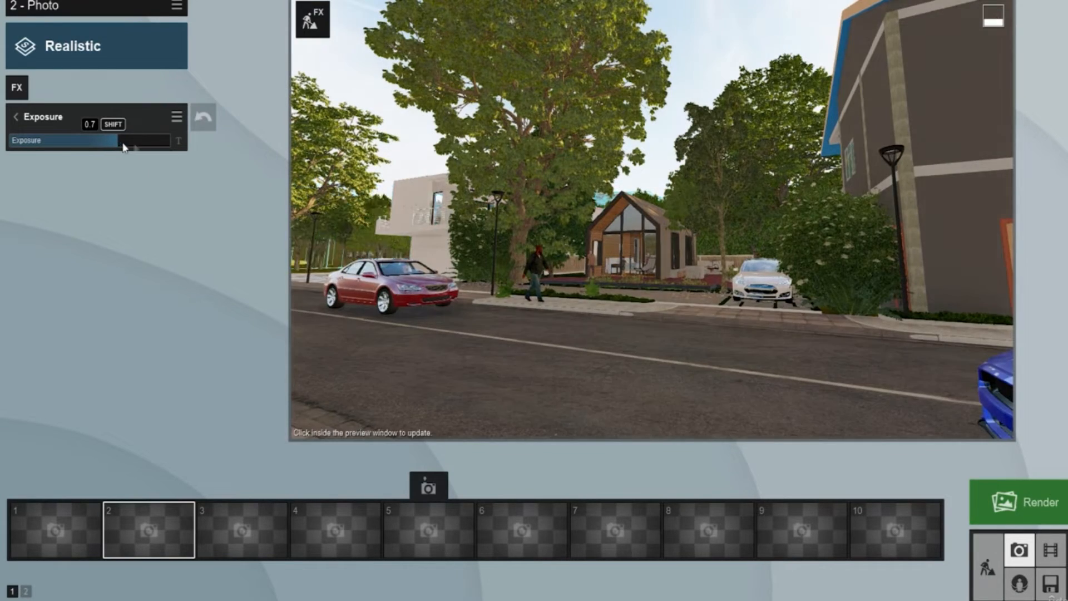
left_click(813, 325)
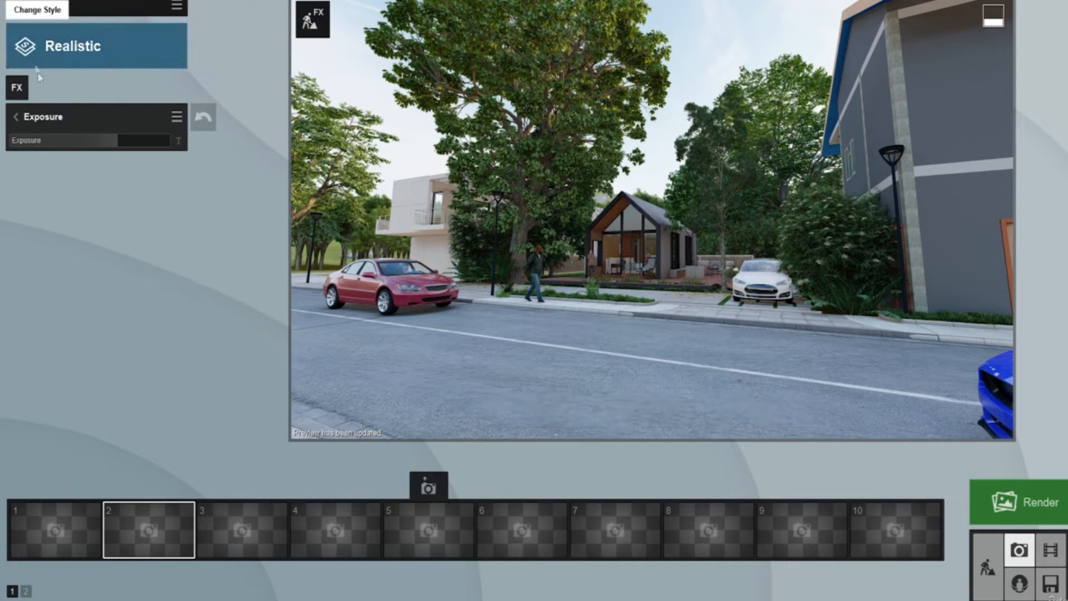
left_click(17, 118)
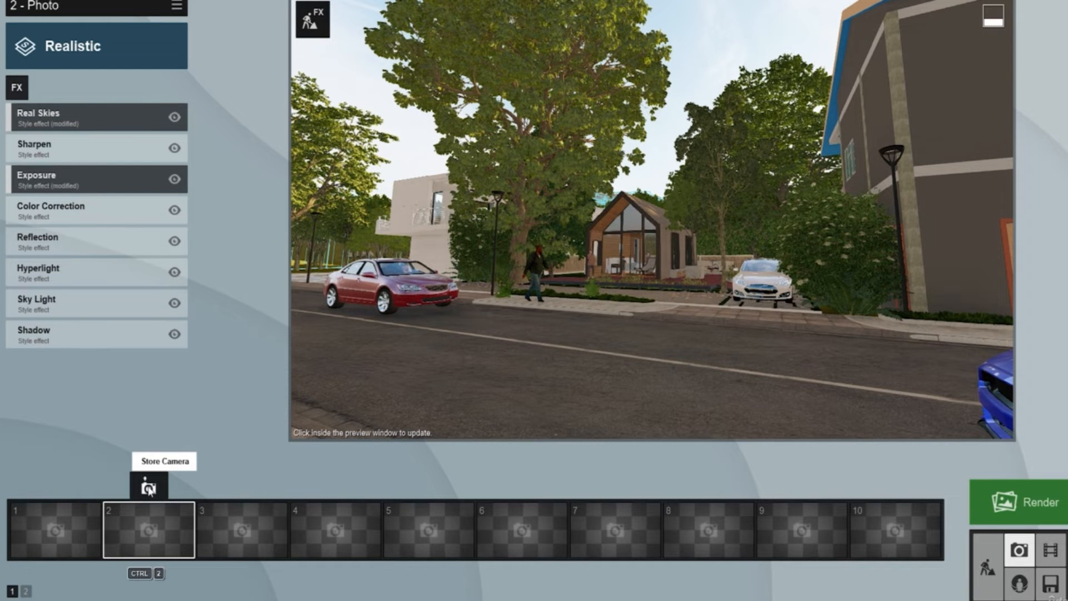
Step: Store the current camera as photo 2, and reframe the view facing the cabin straight on to store it as photo 3
left_click(148, 488)
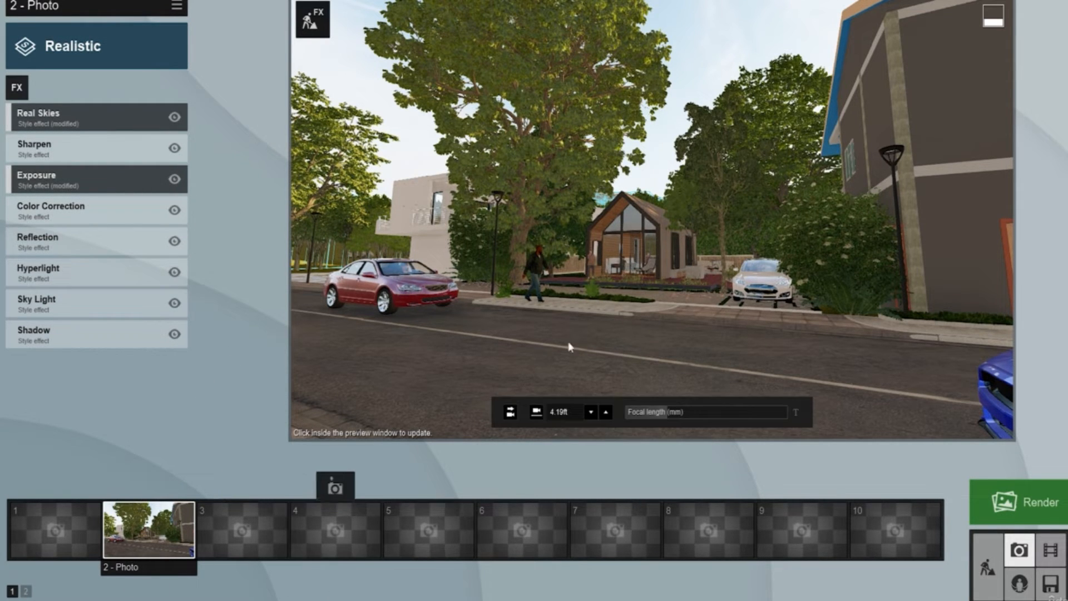
mouse_move(584, 338)
right_mouse_down()
mouse_move(606, 334)
mouse_move(567, 316)
mouse_move(604, 334)
right_mouse_up()
key("a")
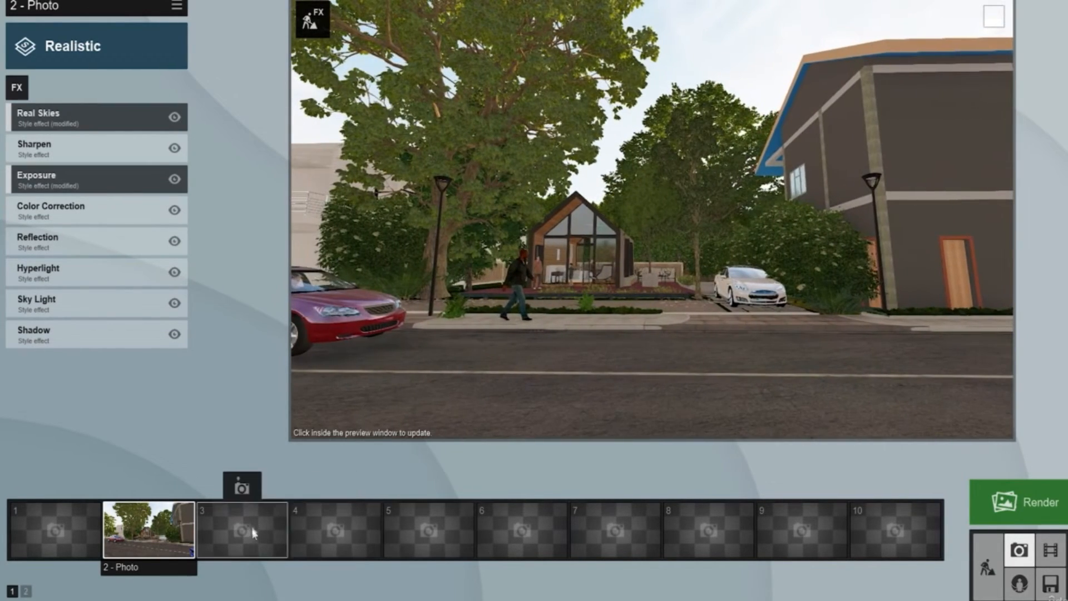
left_click(242, 489)
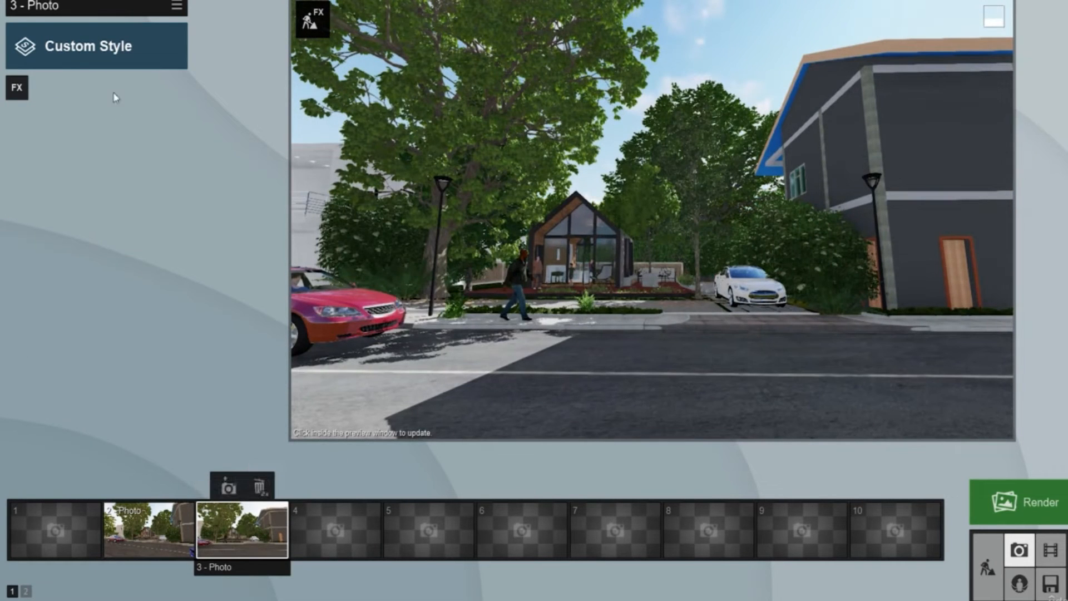
Step: Try the Dawn style on photo 3 and update the preview
left_click(117, 55)
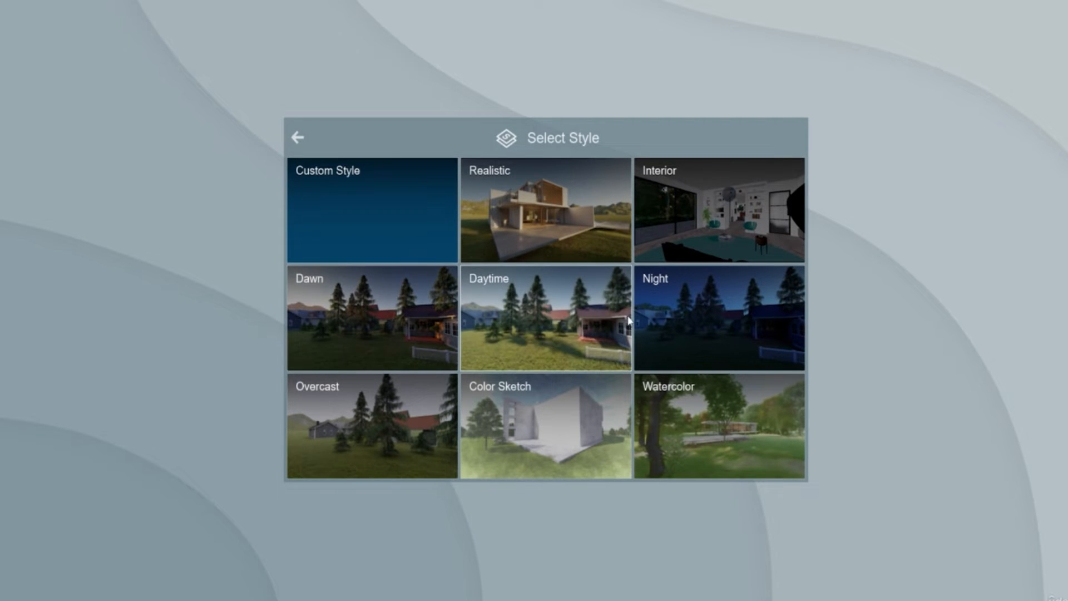
left_click(381, 320)
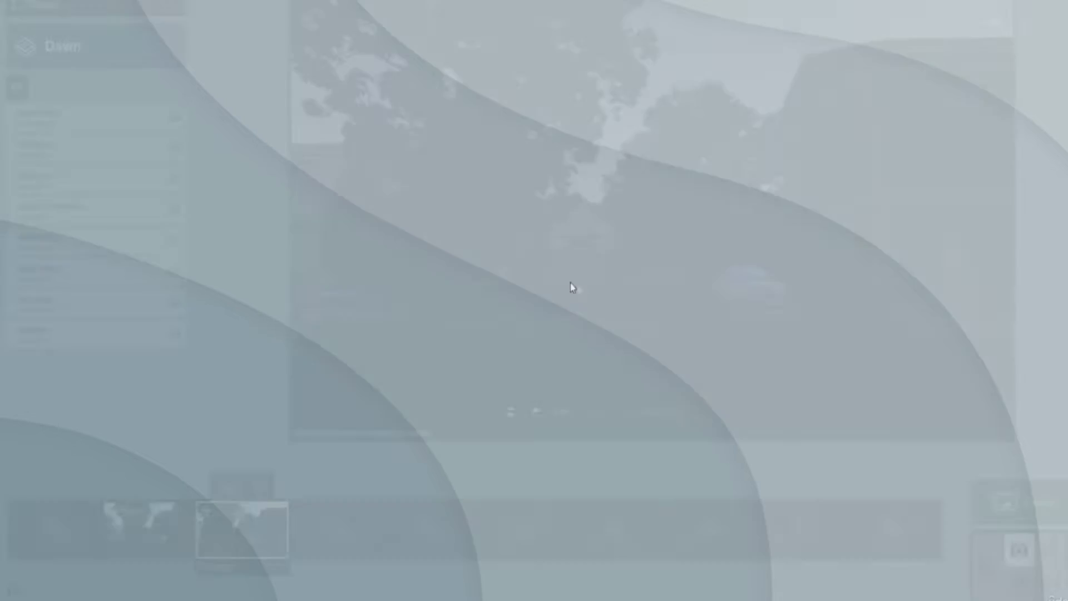
left_click(763, 298)
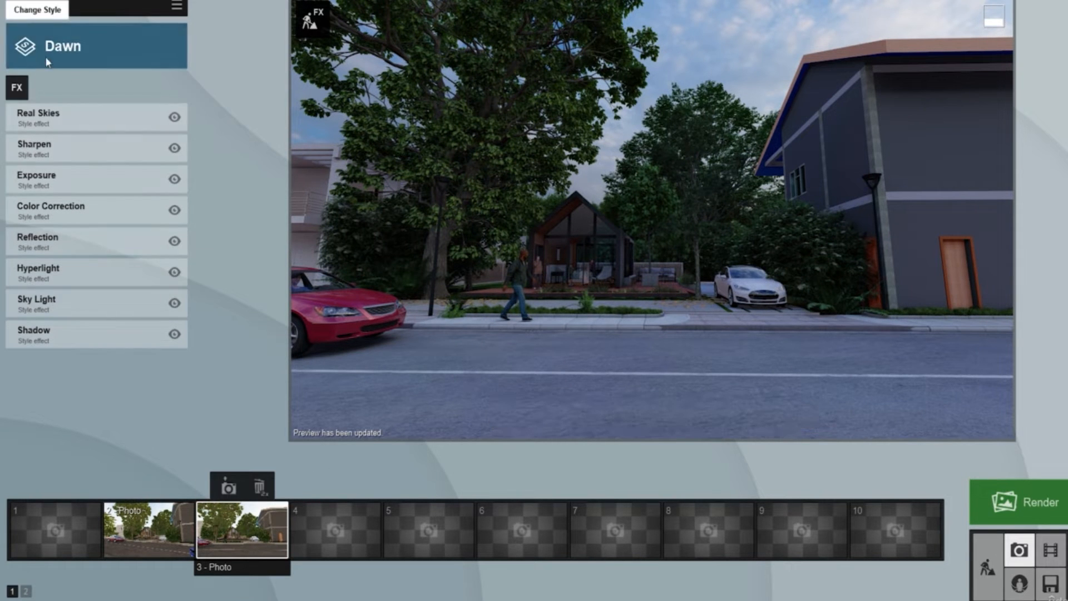
Step: Apply the Daytime style to photo 3 and rotate its Real Skies heading so sunlight falls on the cabin front
left_click(76, 37)
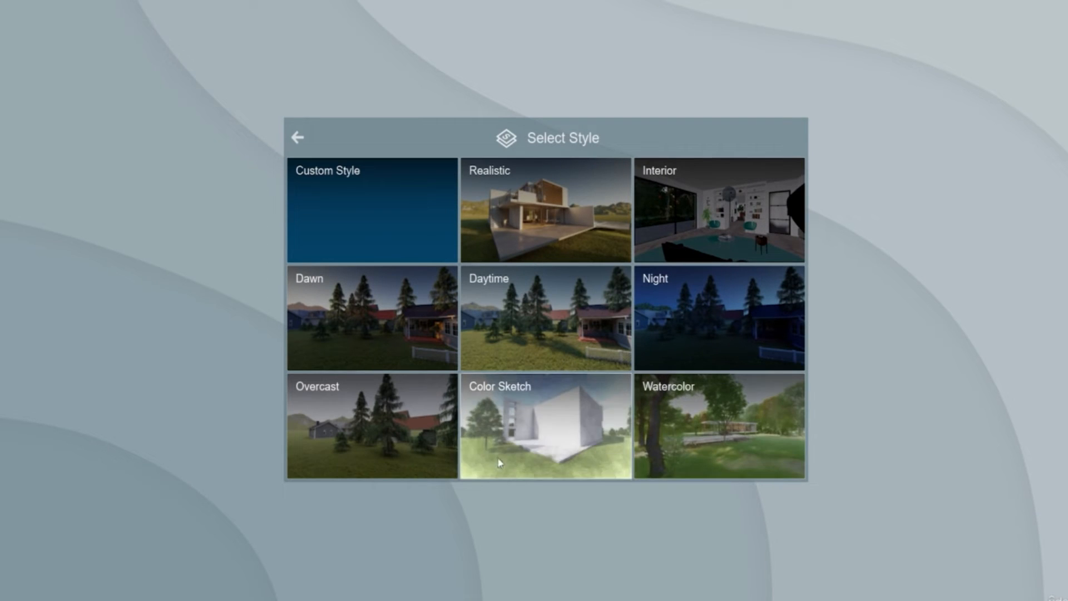
left_click(593, 317)
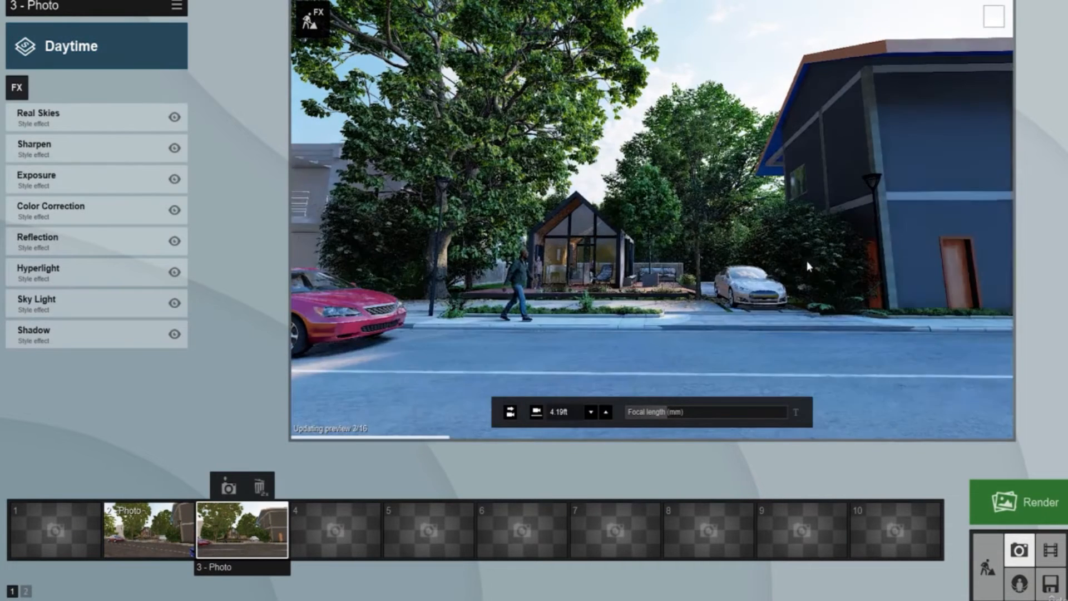
left_click(84, 121)
left_click_drag(89, 190, 133, 190)
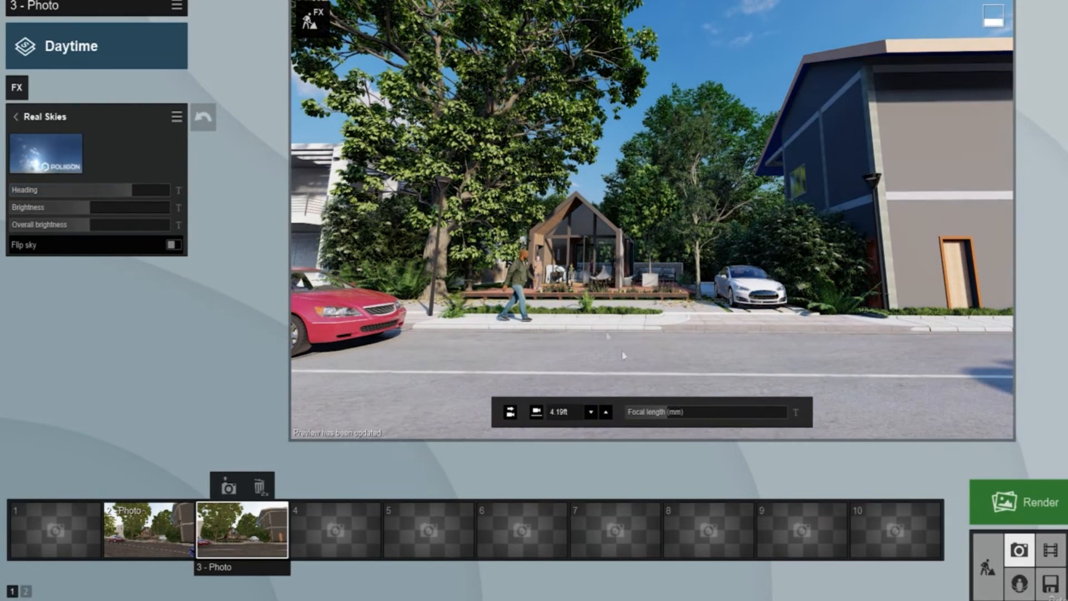
Step: Lower the Exposure effect of photo 3 slightly, to about 0.5, and update the preview
left_click(15, 117)
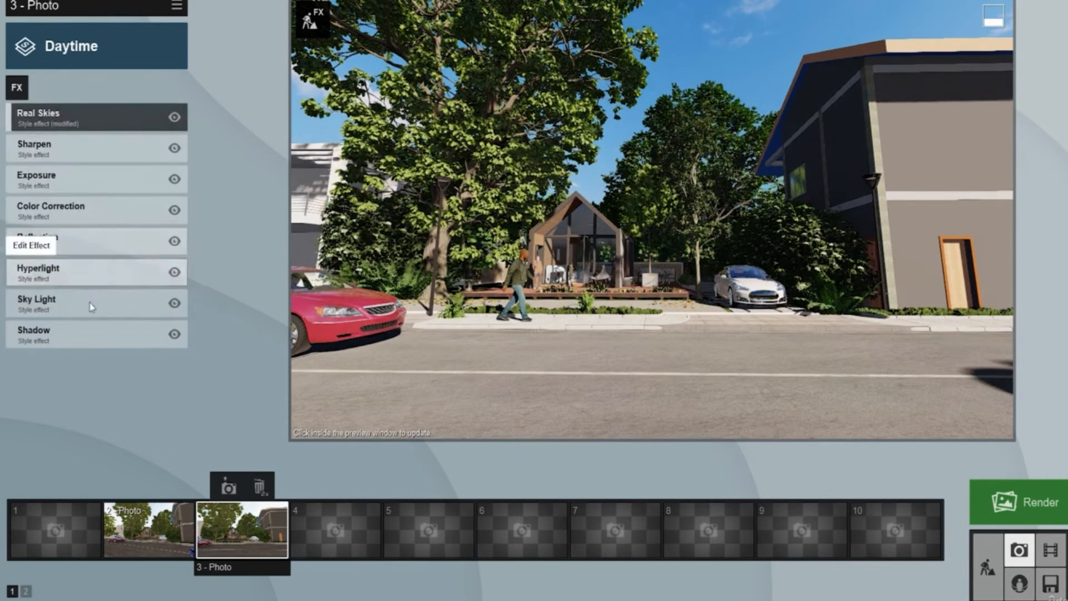
left_click(91, 179)
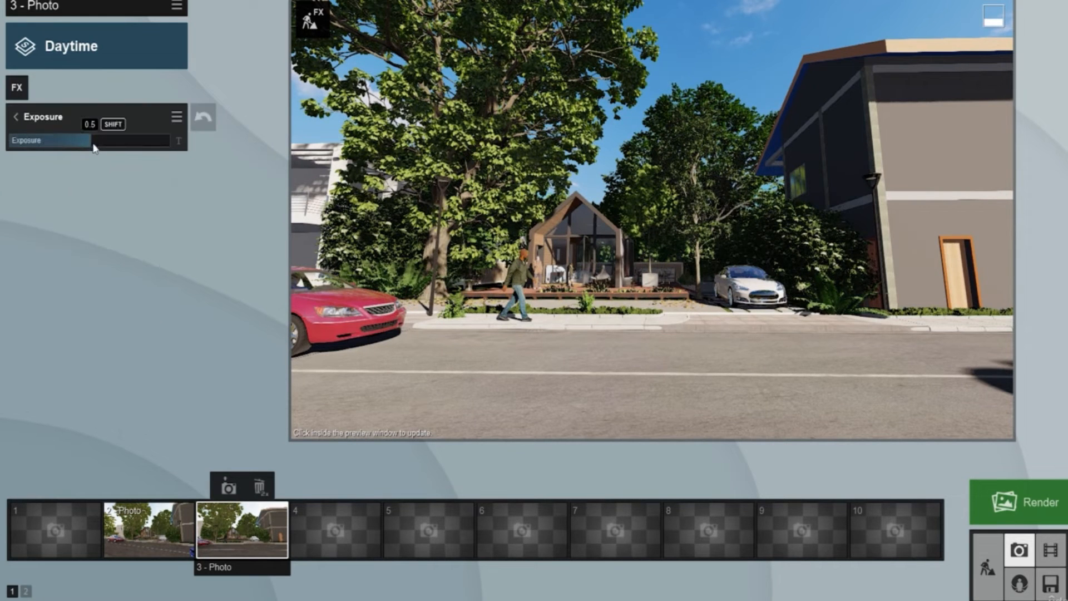
left_click_drag(91, 146, 87, 145)
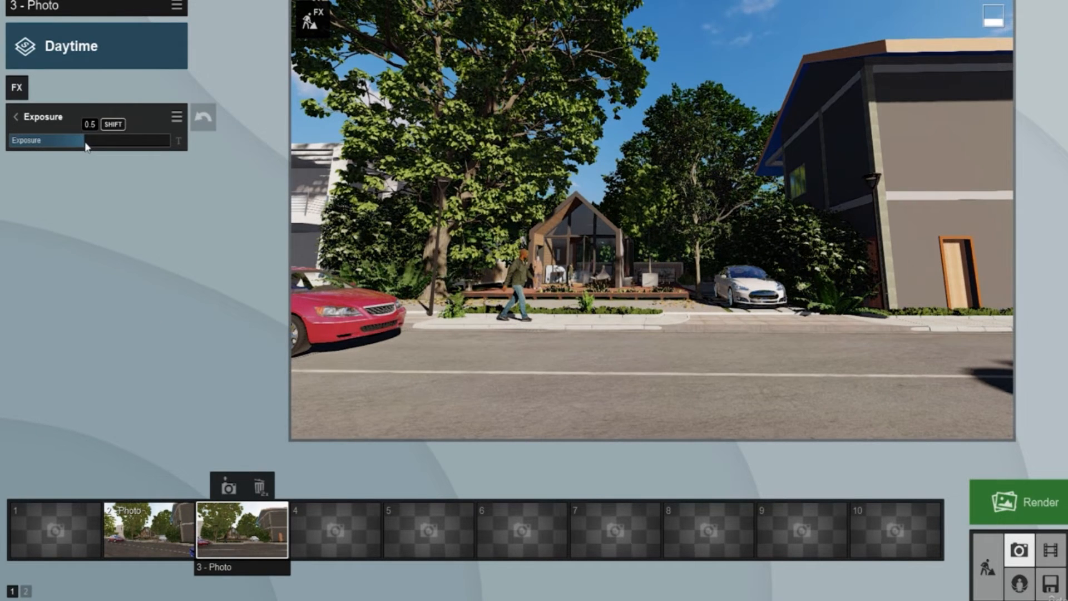
left_click(533, 275)
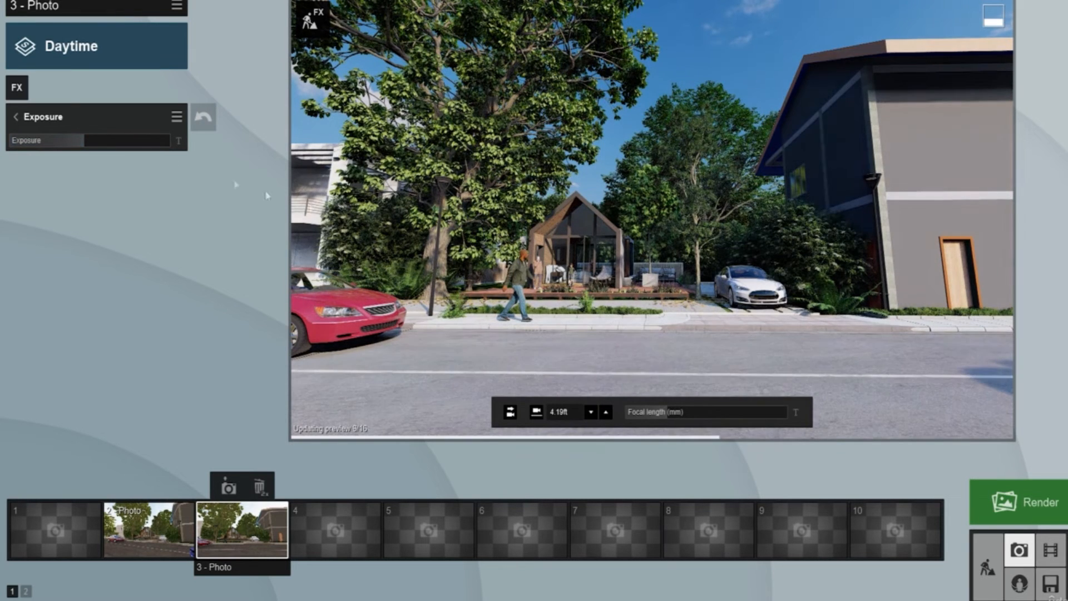
Step: Set the Hyperlight amount of photo 3 to about 55%, enable it in preview, and update the preview
left_click(16, 116)
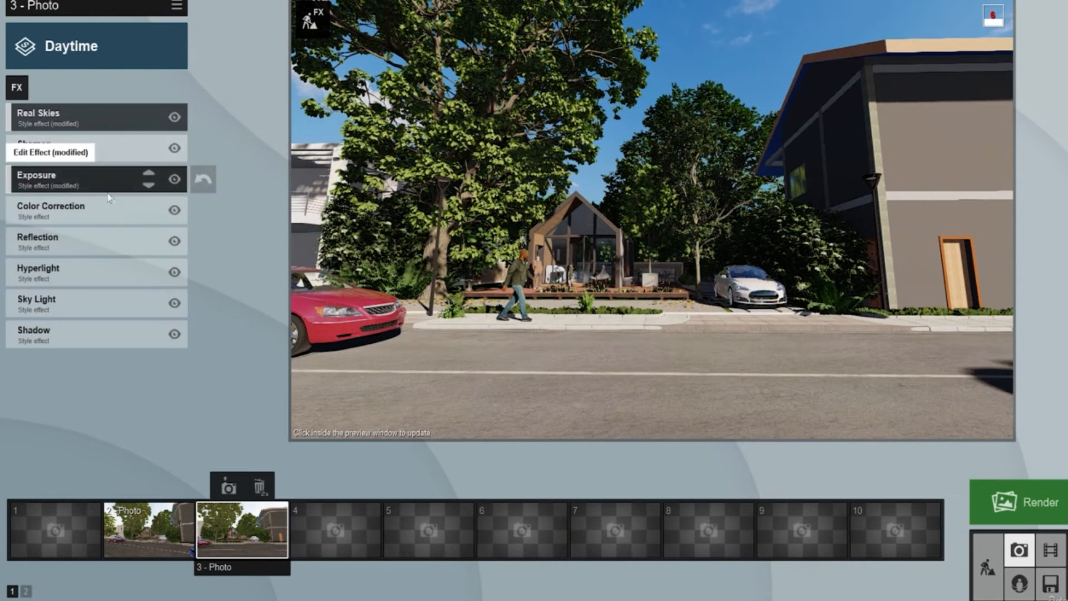
left_click(79, 272)
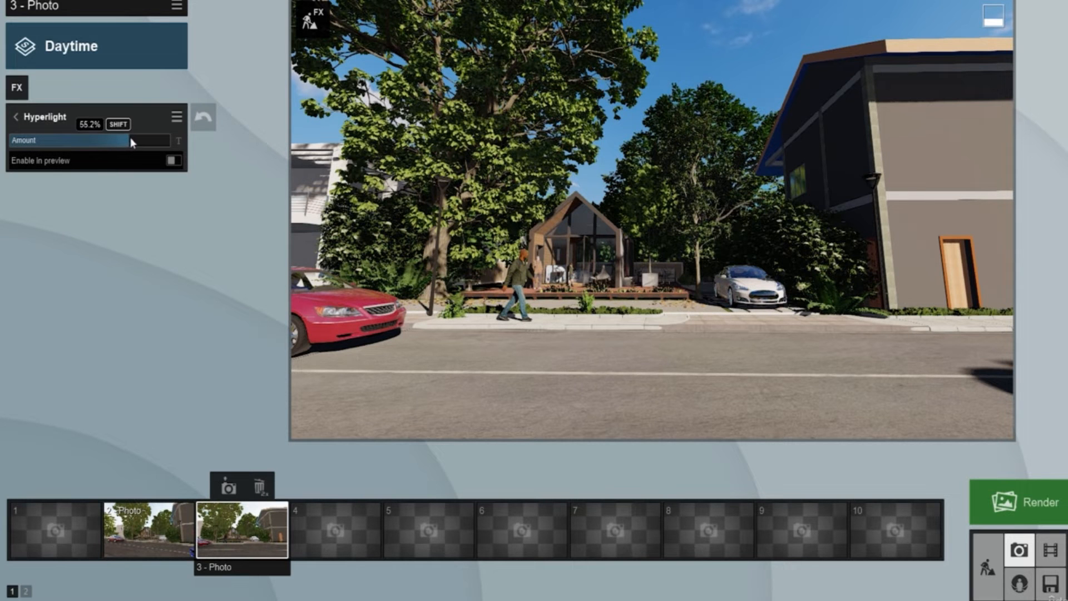
left_click(174, 161)
left_click(692, 290)
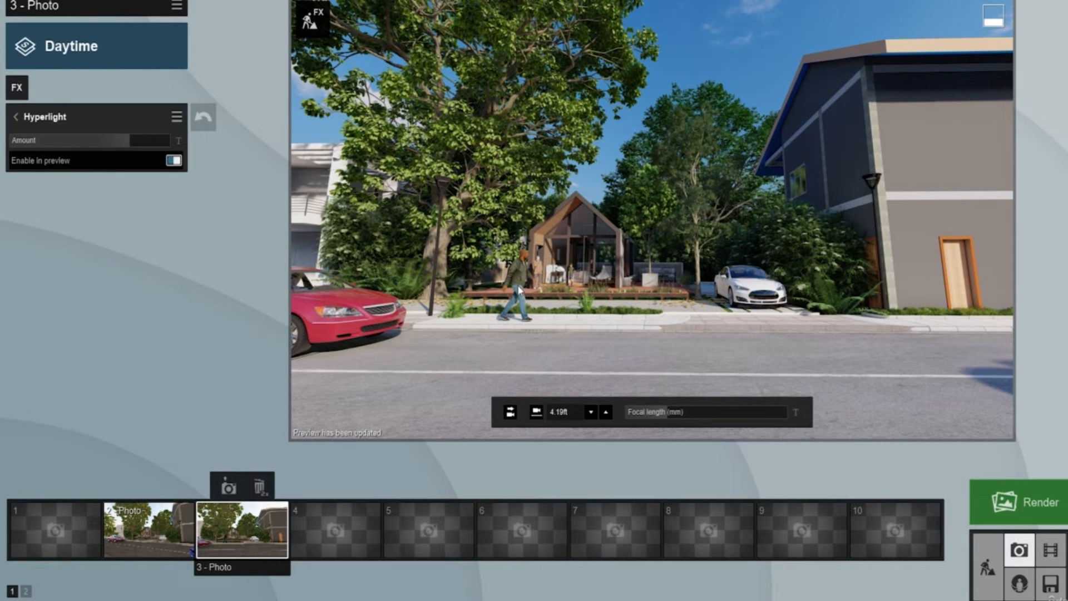
left_click(21, 122)
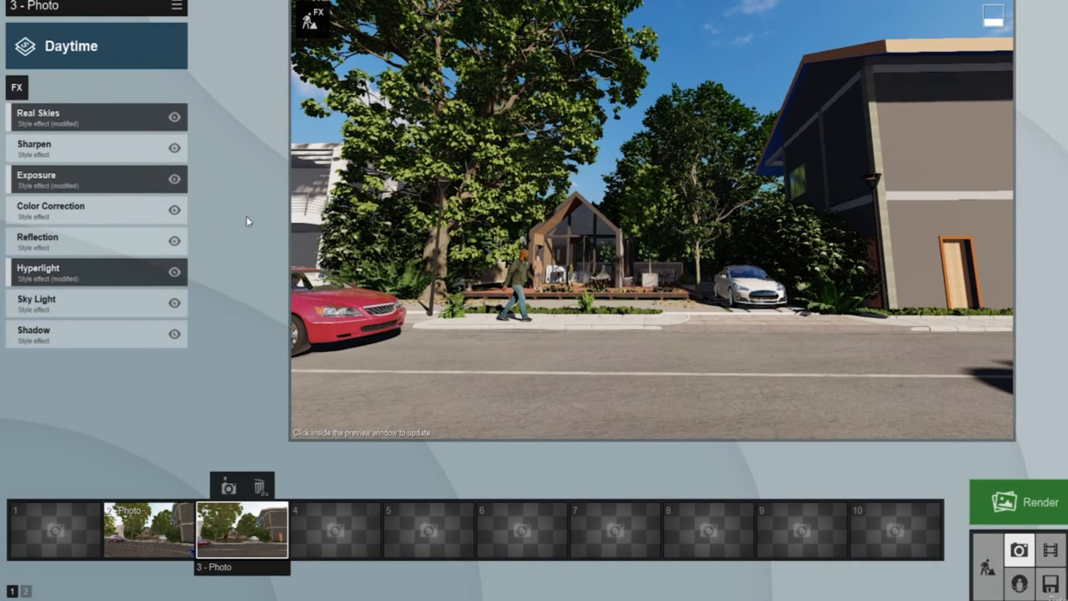
left_click(755, 266)
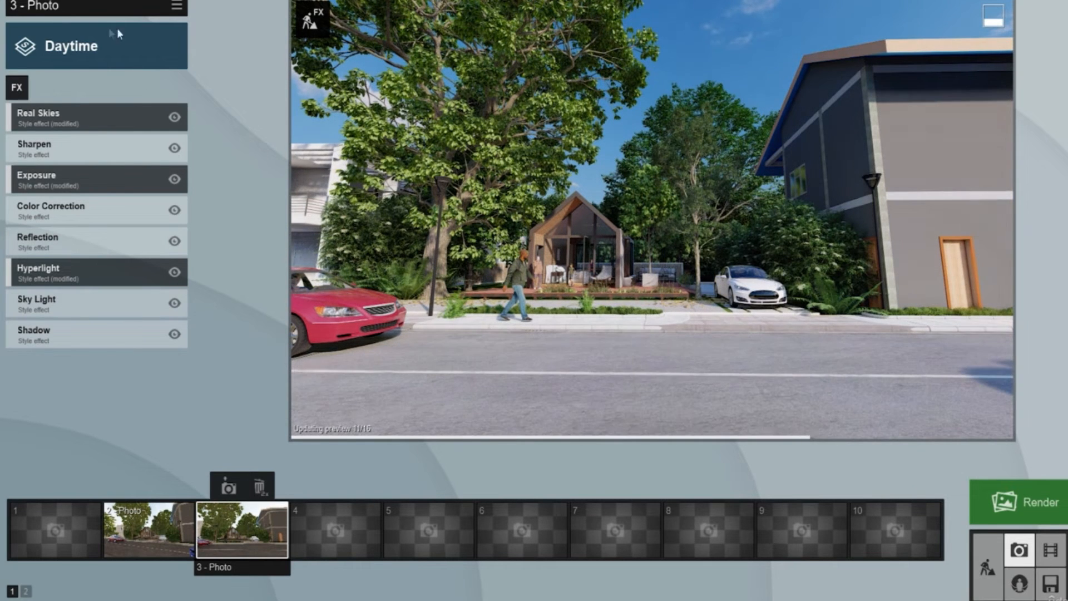
Step: Apply the Watercolor style to photo 3
left_click(95, 51)
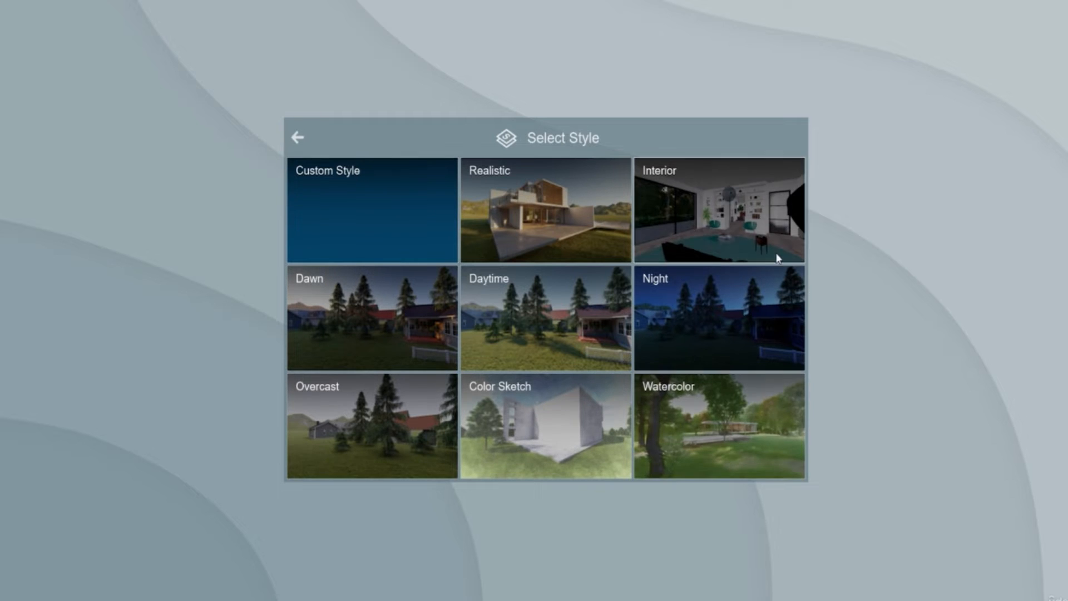
left_click(757, 429)
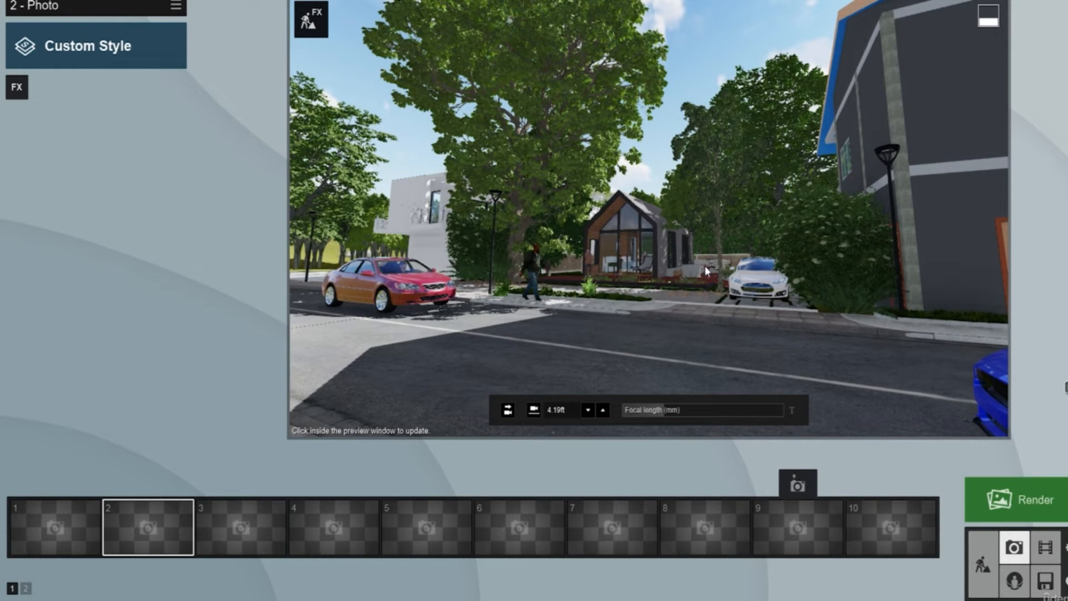
Step: Add Sun and Real Skies effects to photo 2's Custom Style, choosing the second sky of the Clear category
left_click(21, 89)
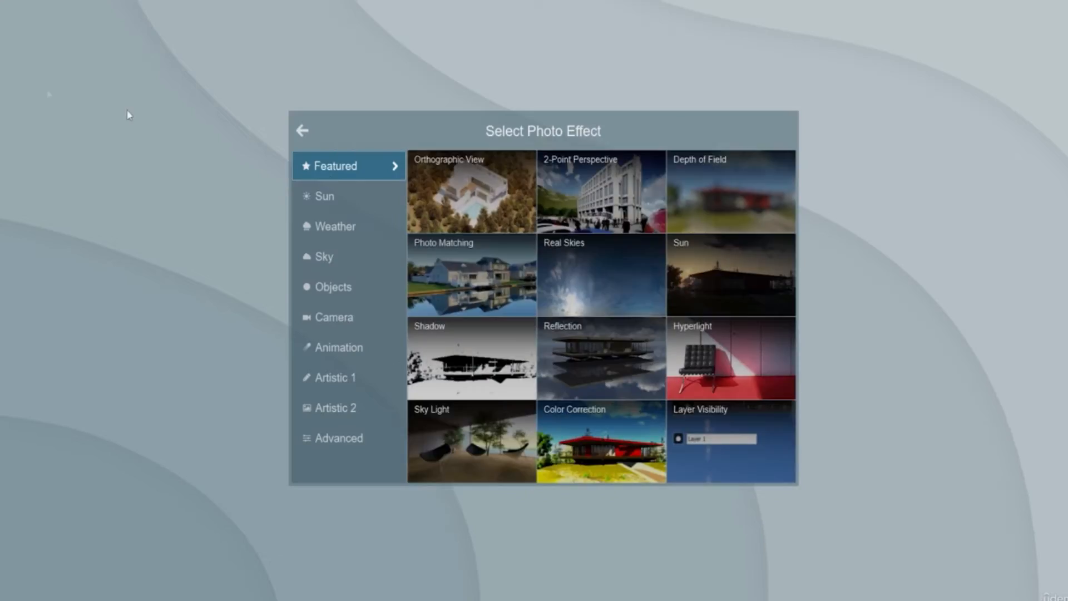
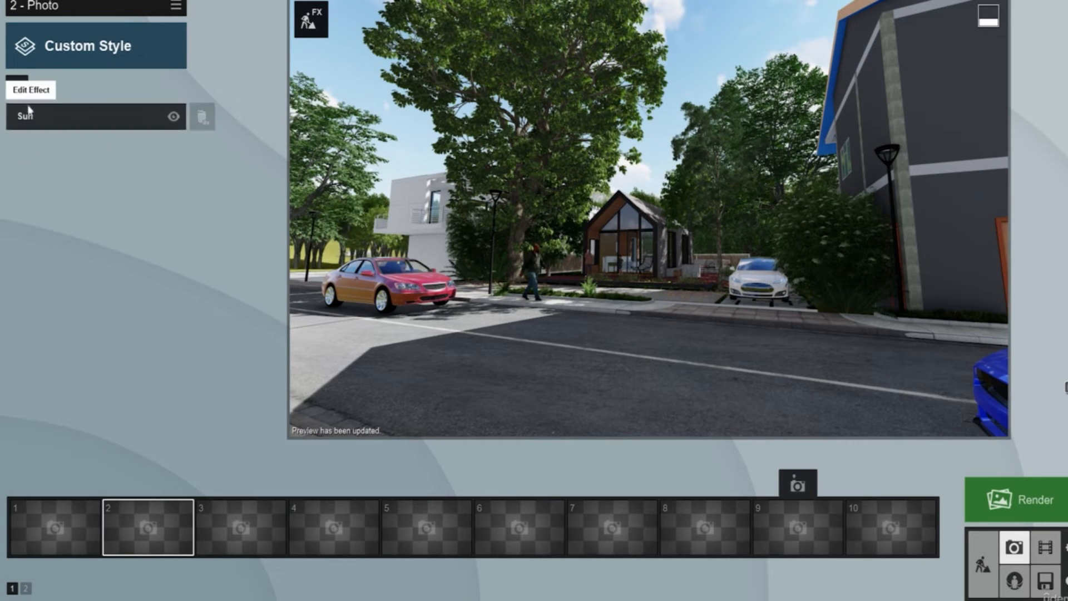
left_click(16, 86)
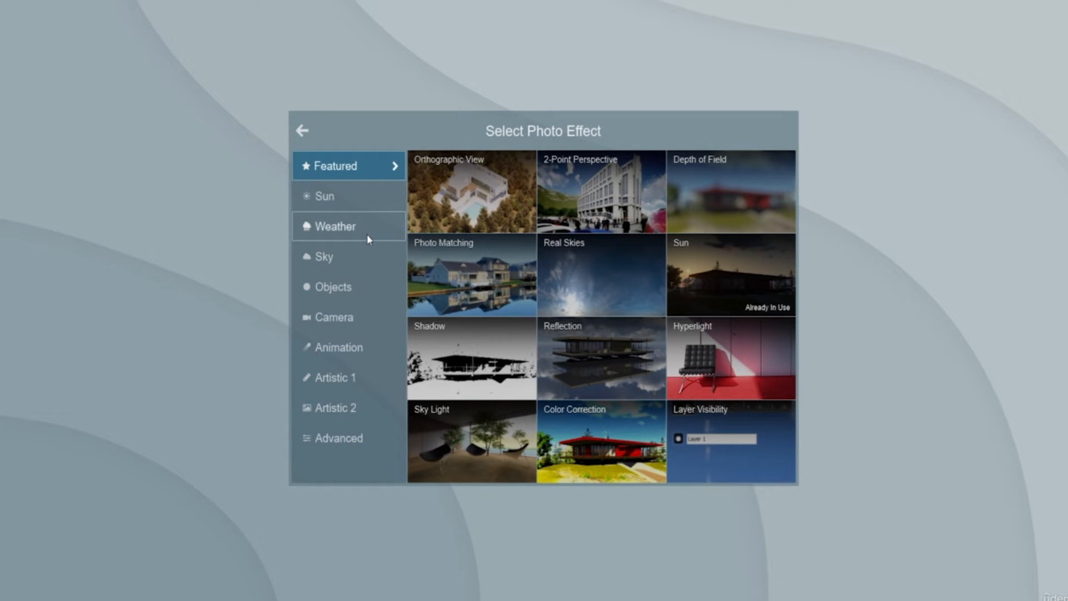
left_click(352, 262)
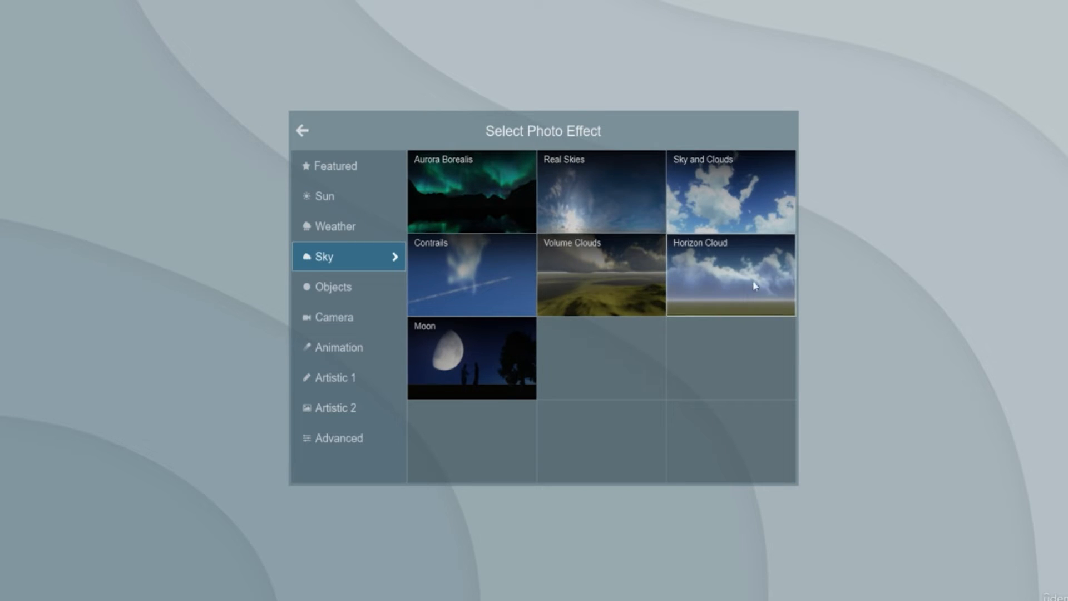
left_click(629, 195)
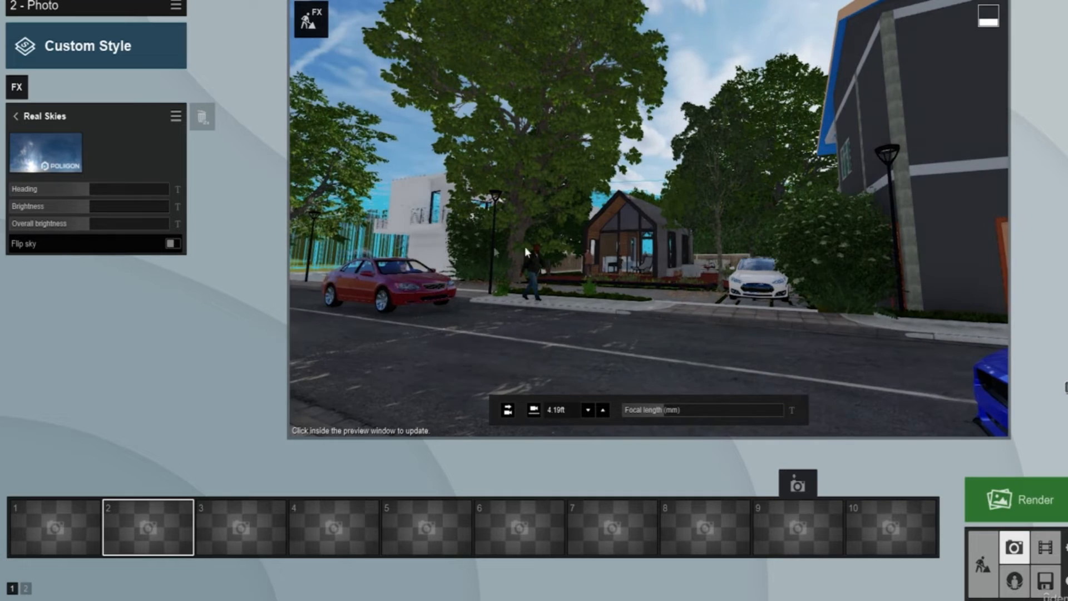
left_click(61, 156)
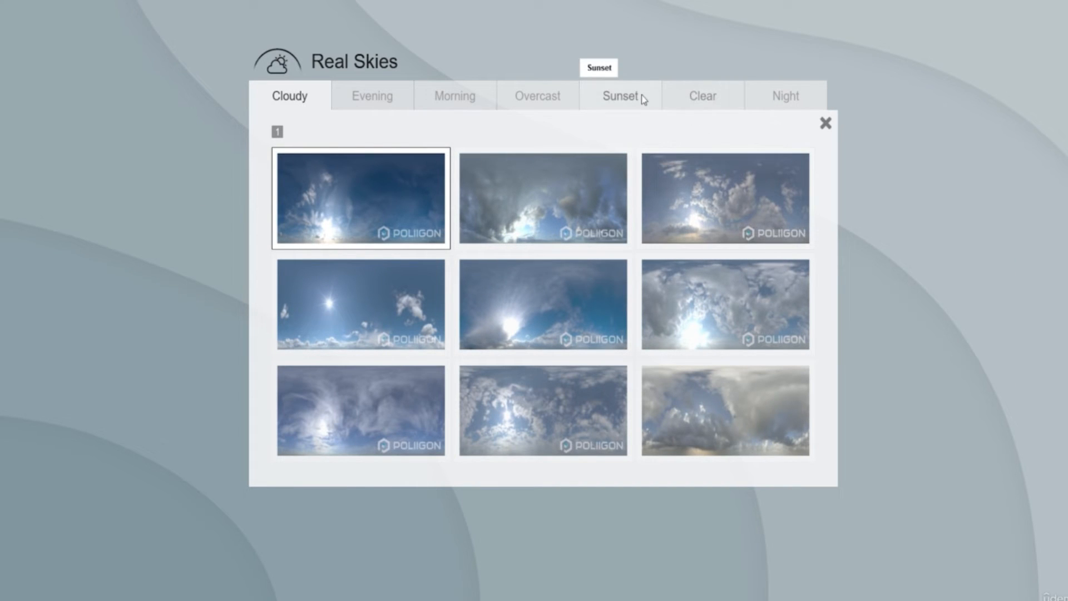
left_click(702, 98)
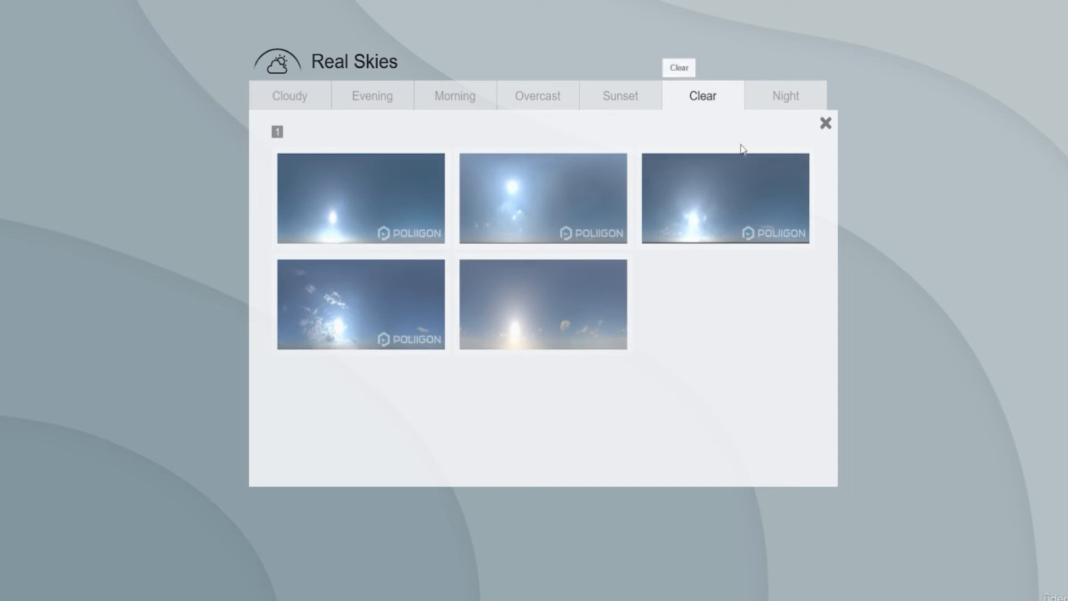
left_click(563, 202)
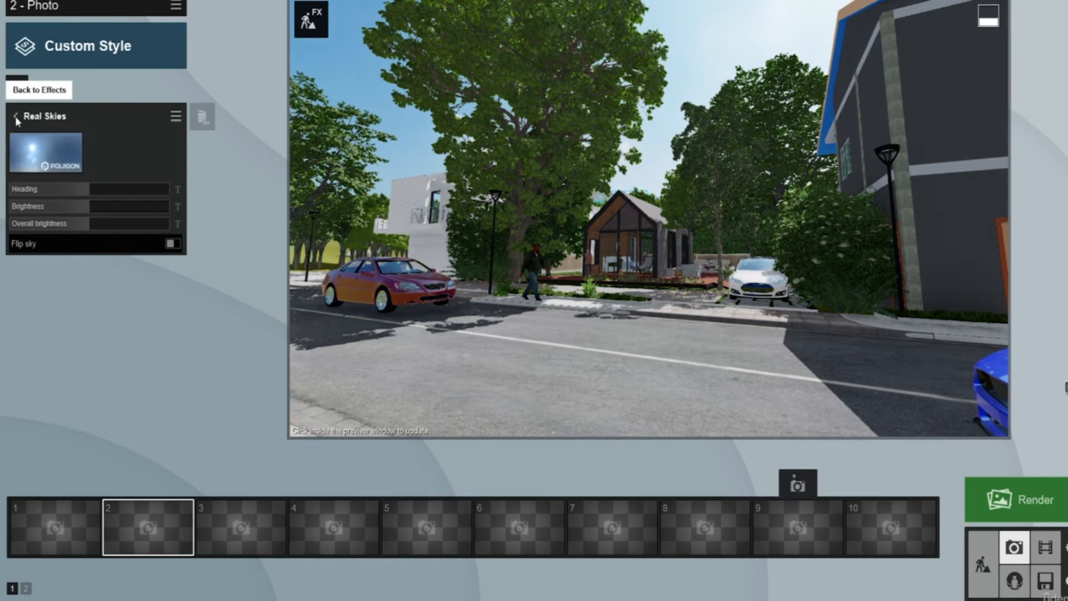
left_click(16, 116)
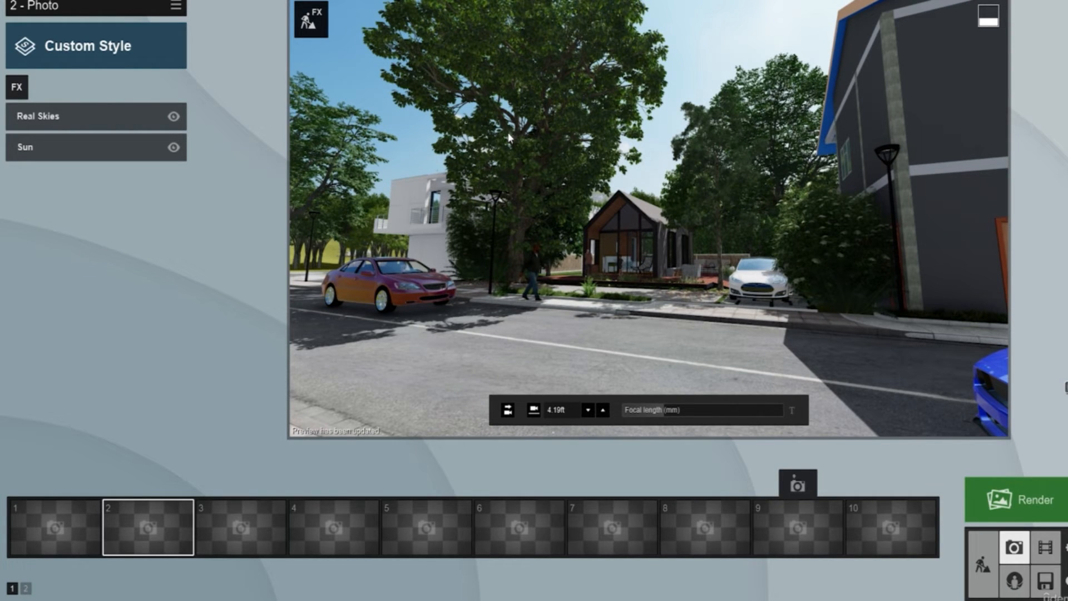
Step: Add the Sky Light effect to photo 2, keeping its Normal render quality
left_click(20, 88)
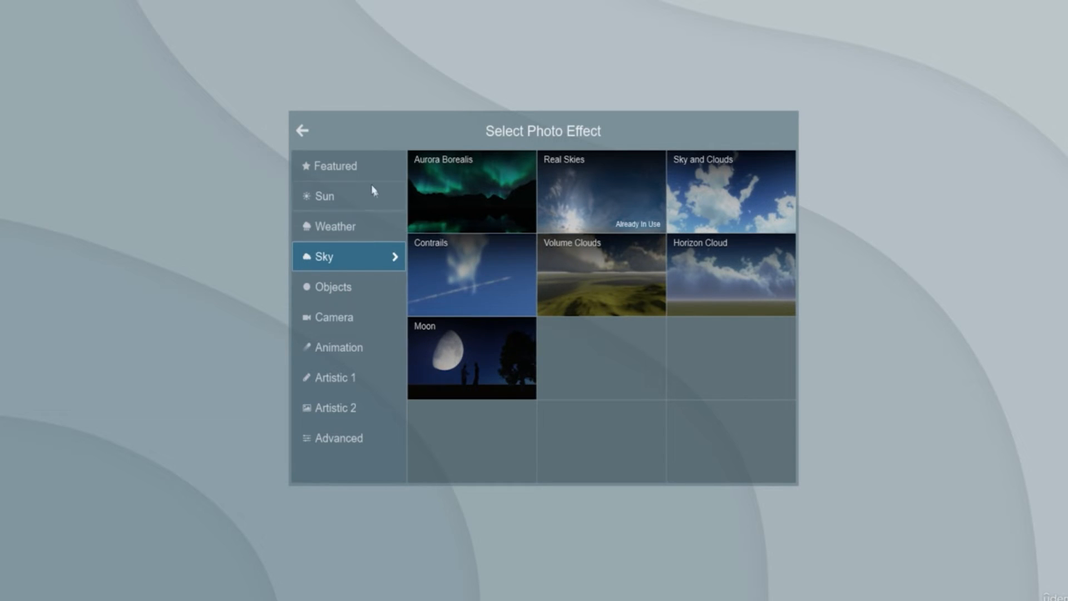
left_click(366, 165)
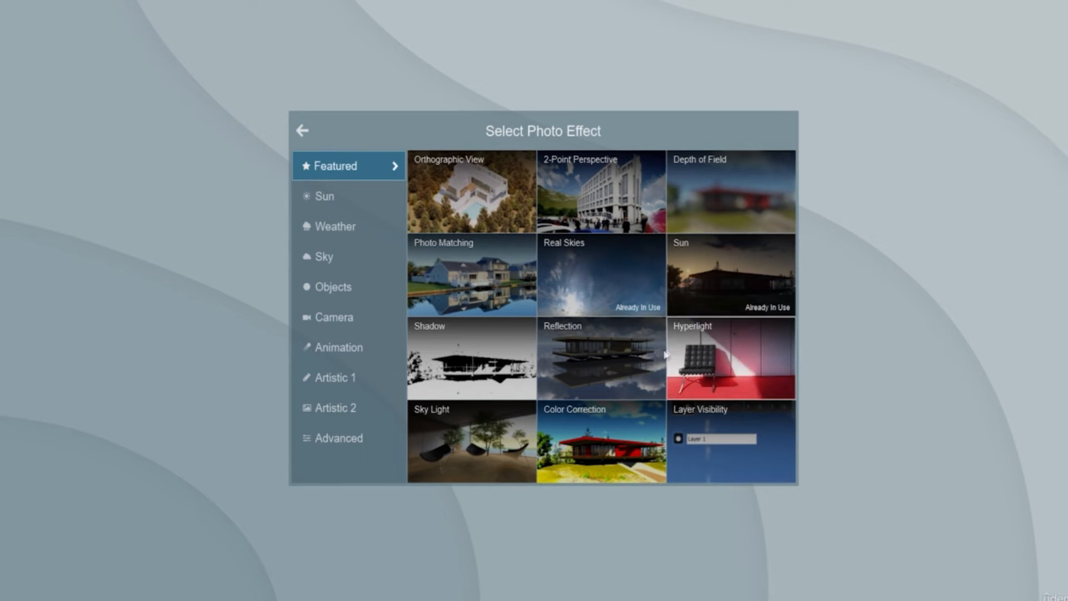
left_click(488, 447)
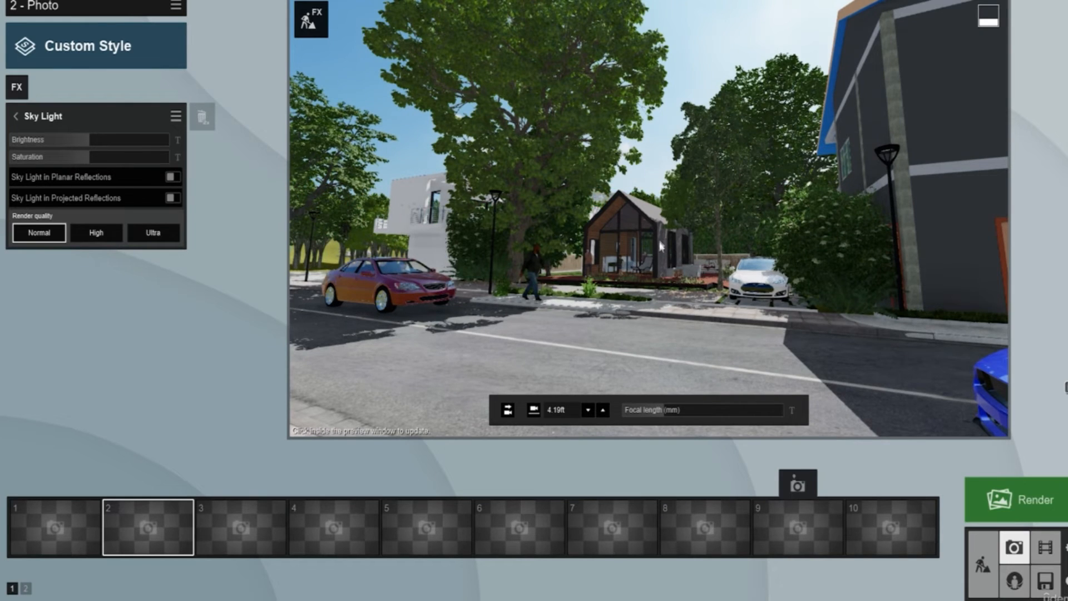
left_click(16, 116)
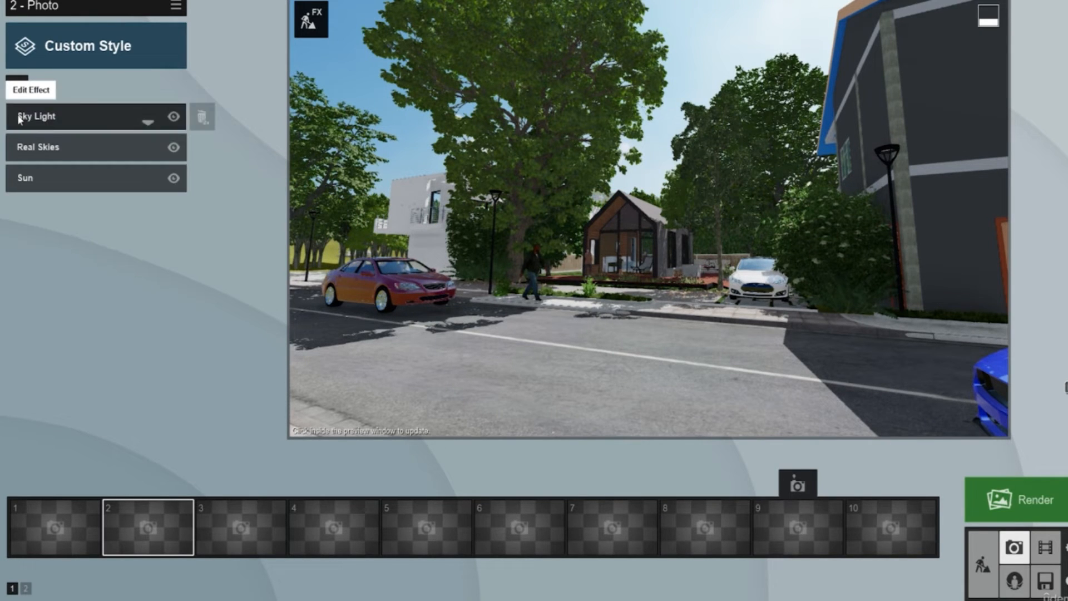
Step: Compare the updated preview of photo 2 with the Sky Light effect disabled and enabled, leaving the effect on
left_click(176, 119)
left_click(697, 172)
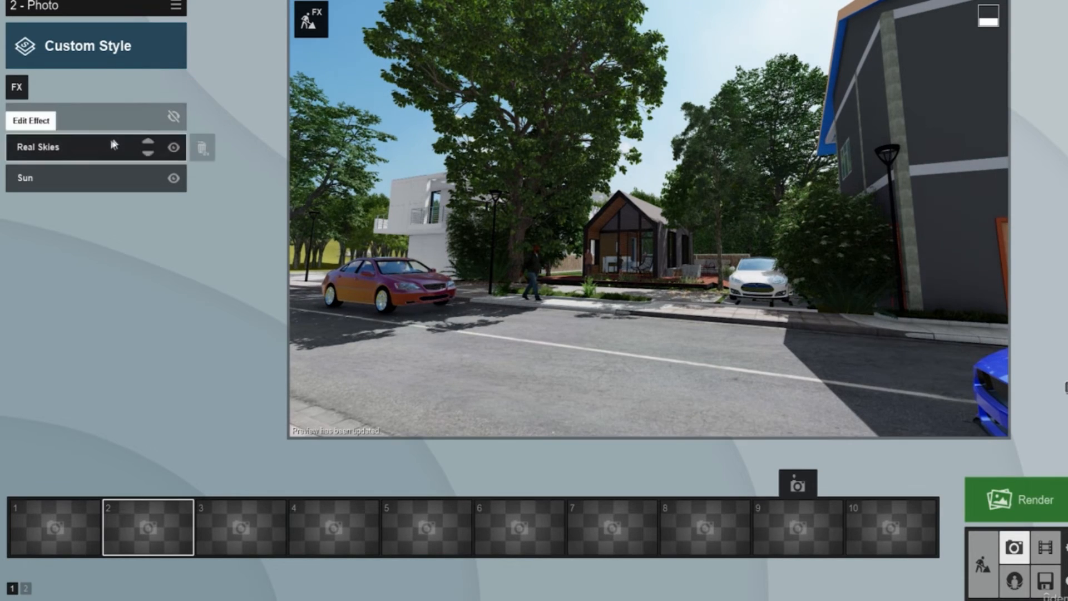
left_click(175, 117)
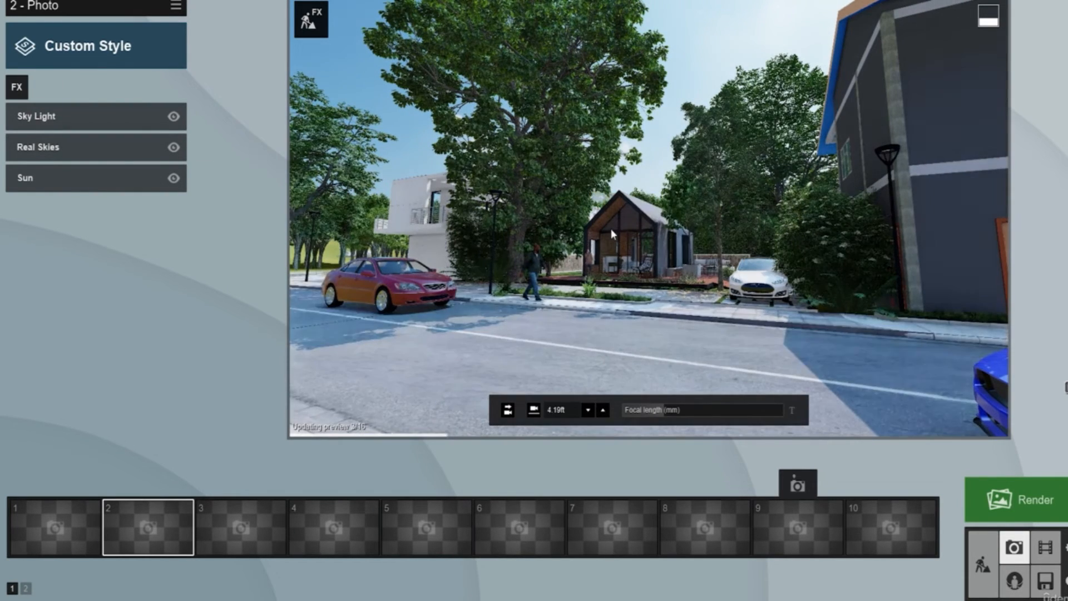
left_click(174, 118)
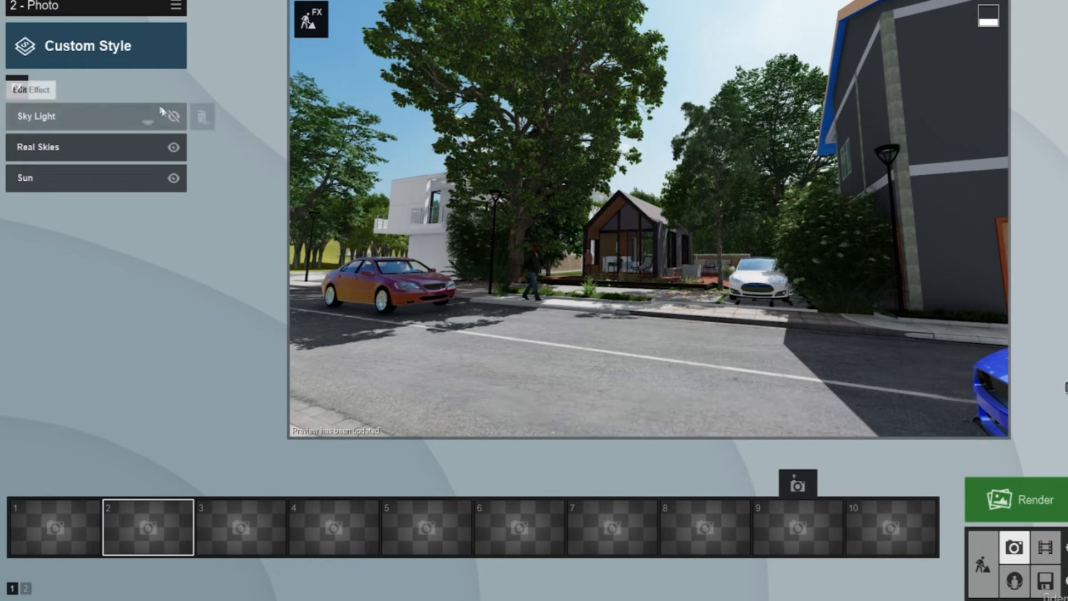
left_click(174, 117)
left_click(585, 175)
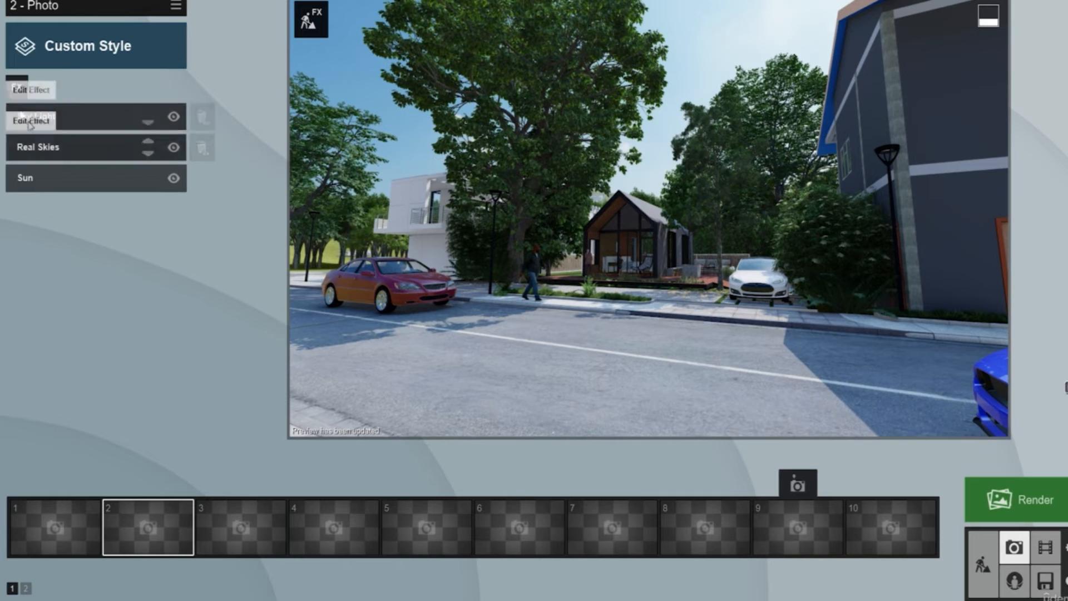
Step: Add the Global Illumination effect to photo 2 with its default settings and update the preview
left_click(23, 94)
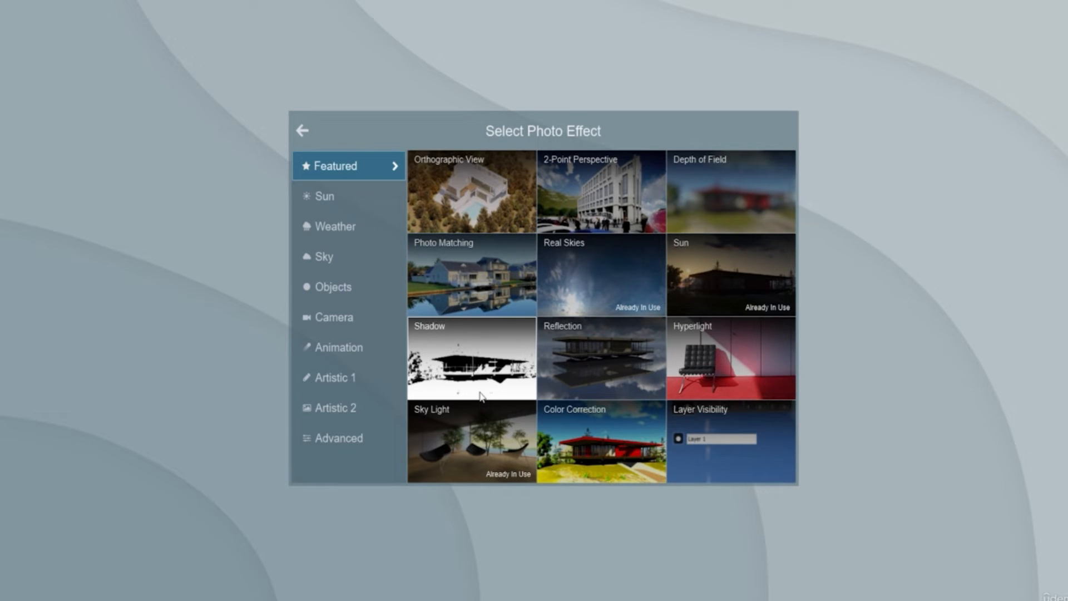
left_click(355, 445)
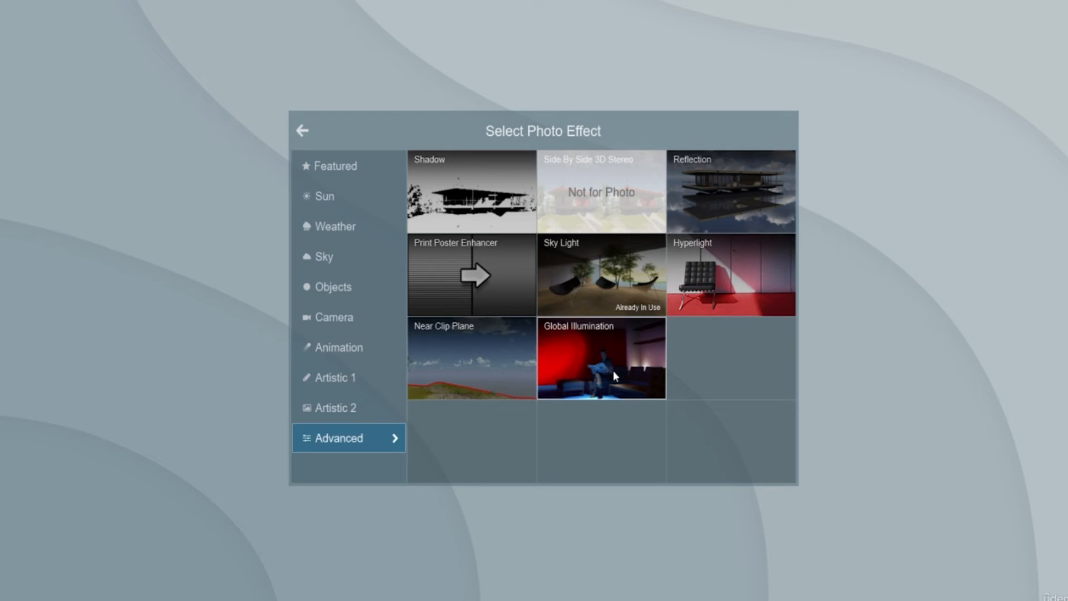
left_click(640, 369)
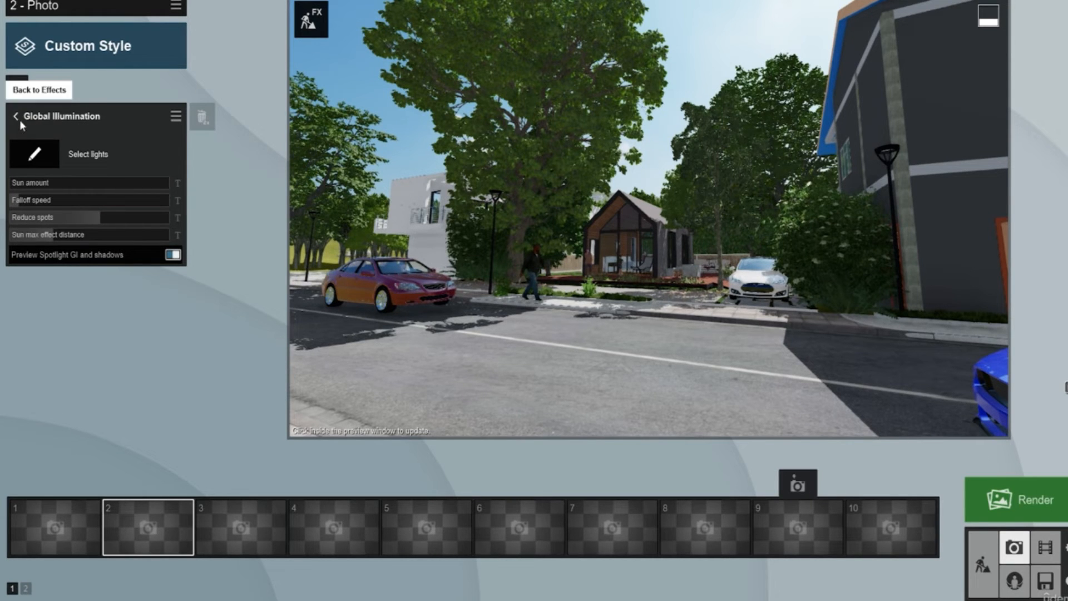
left_click(765, 324)
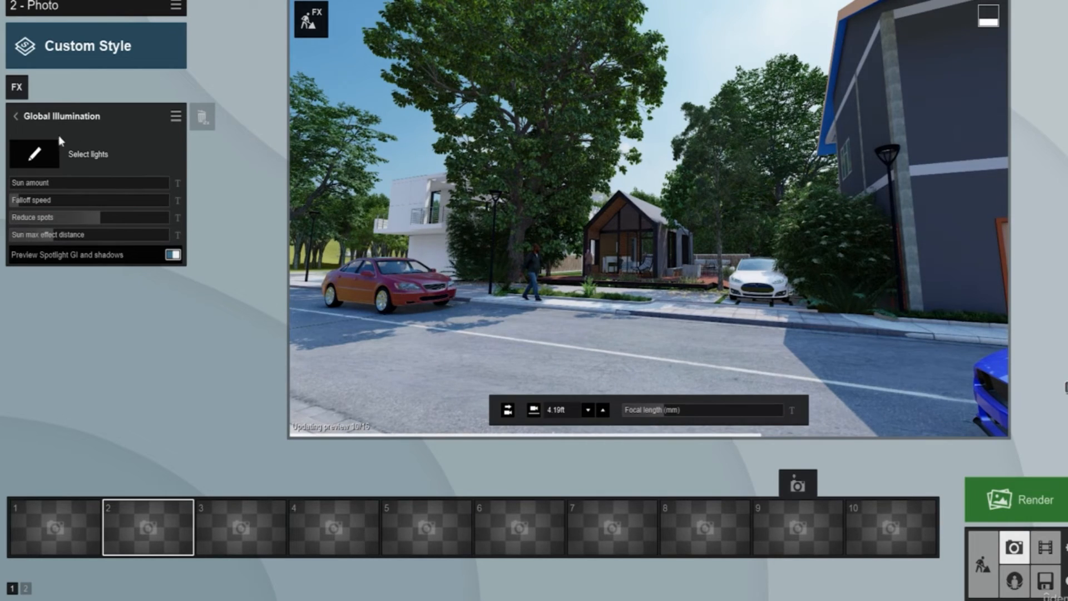
left_click(17, 115)
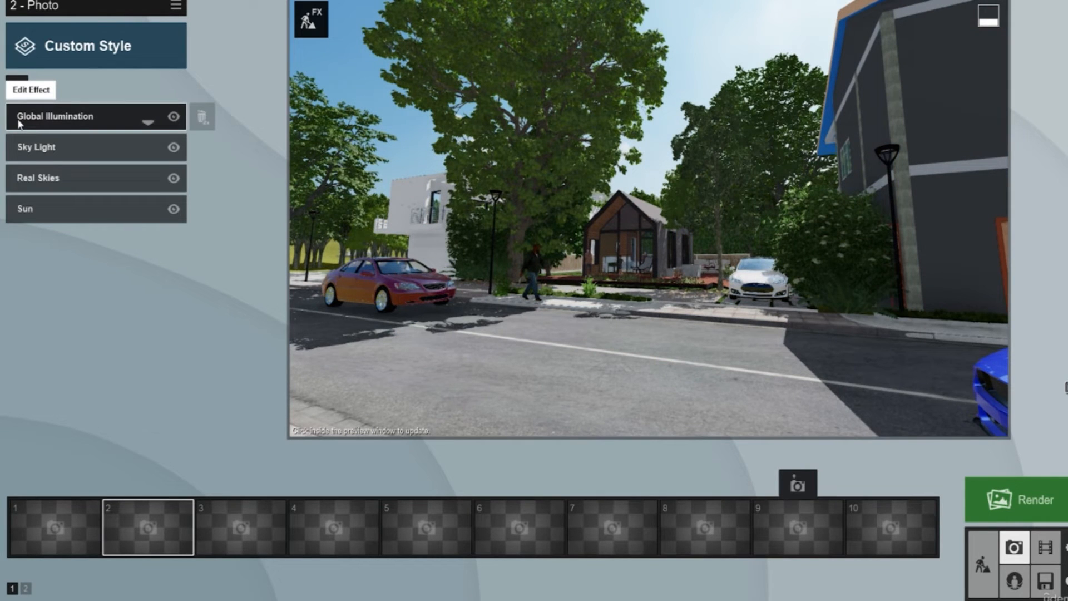
Step: Add the Bleach effect to photo 2, reduce its amount to a low level, and update the preview
left_click(17, 87)
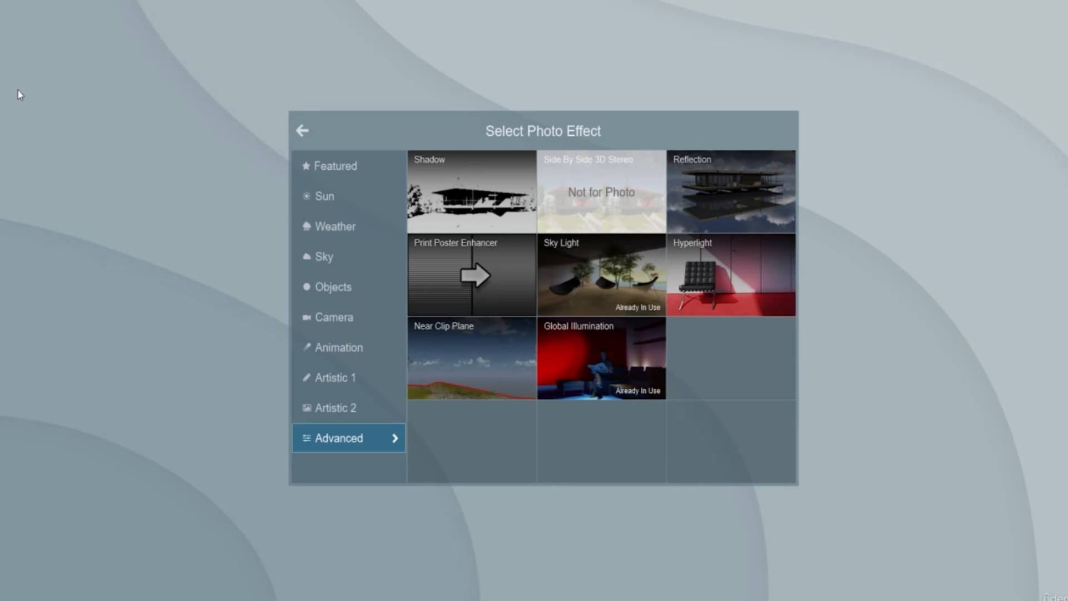
left_click(371, 408)
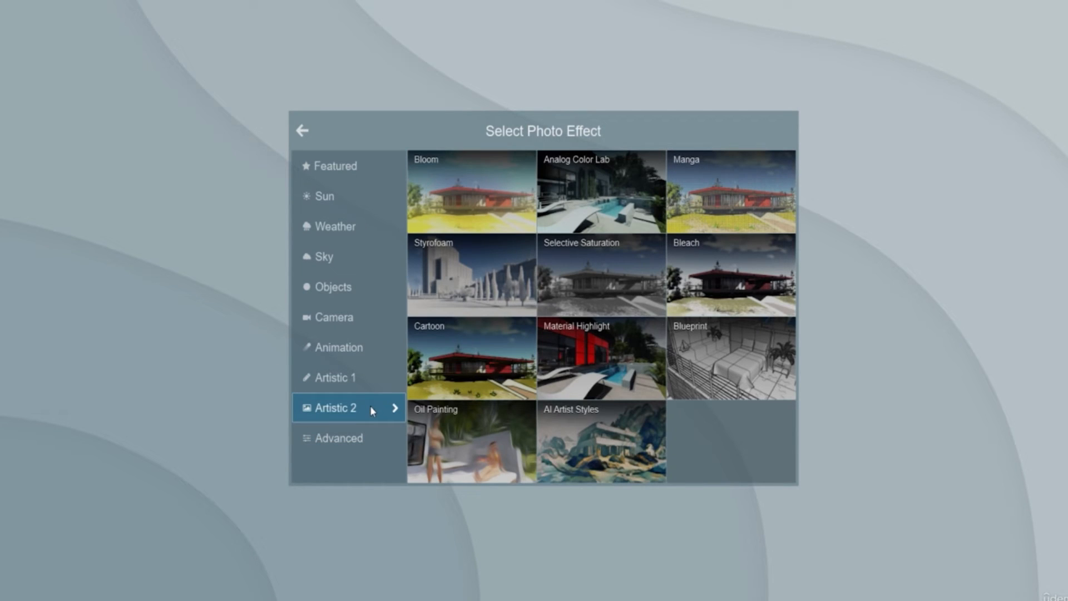
left_click(709, 278)
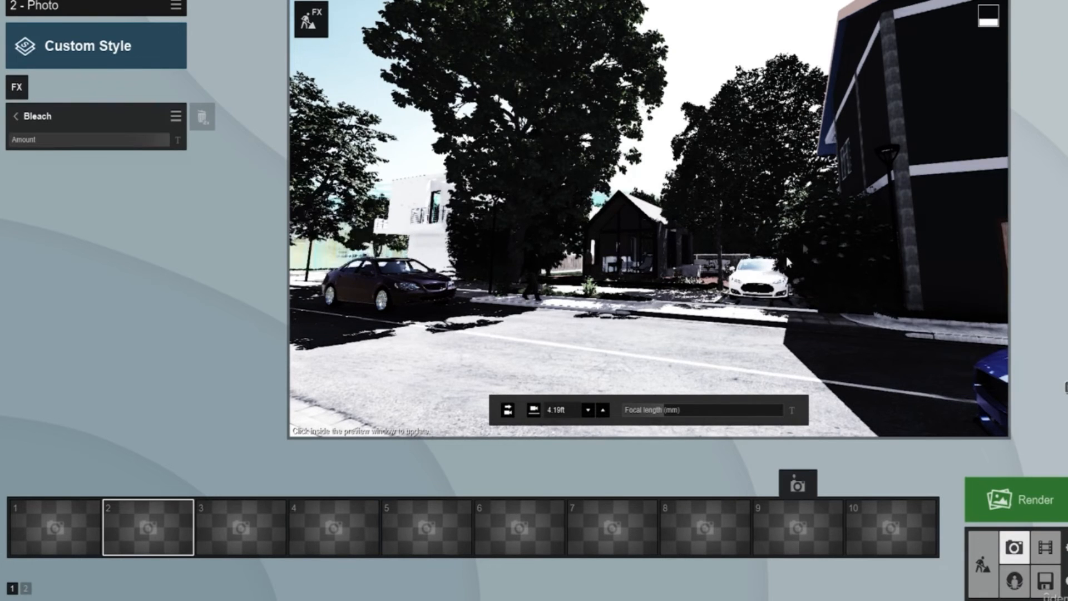
left_click(622, 216)
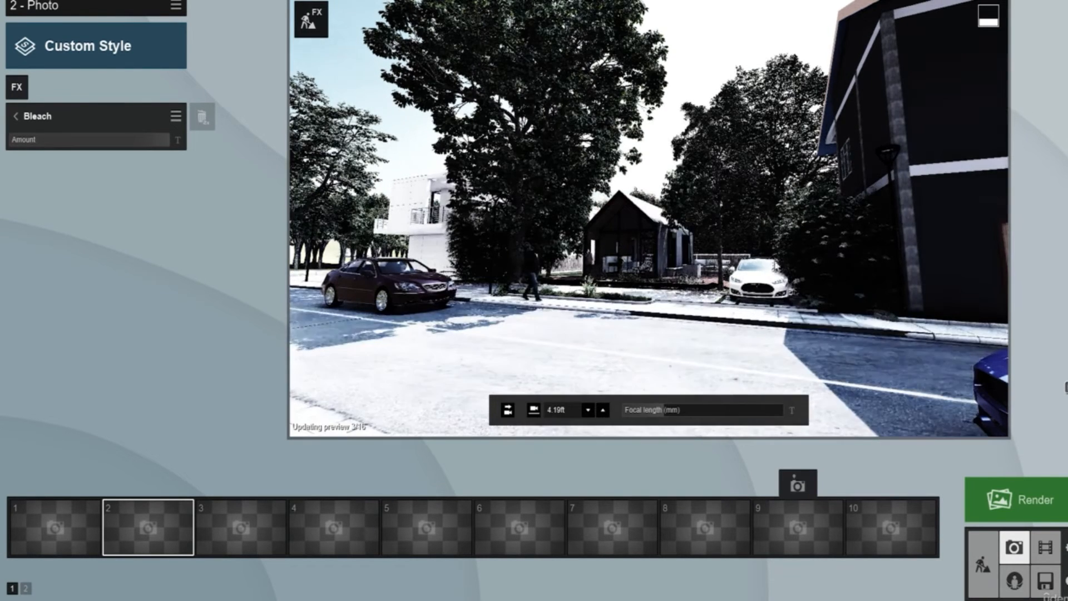
left_click_drag(166, 139, 25, 140)
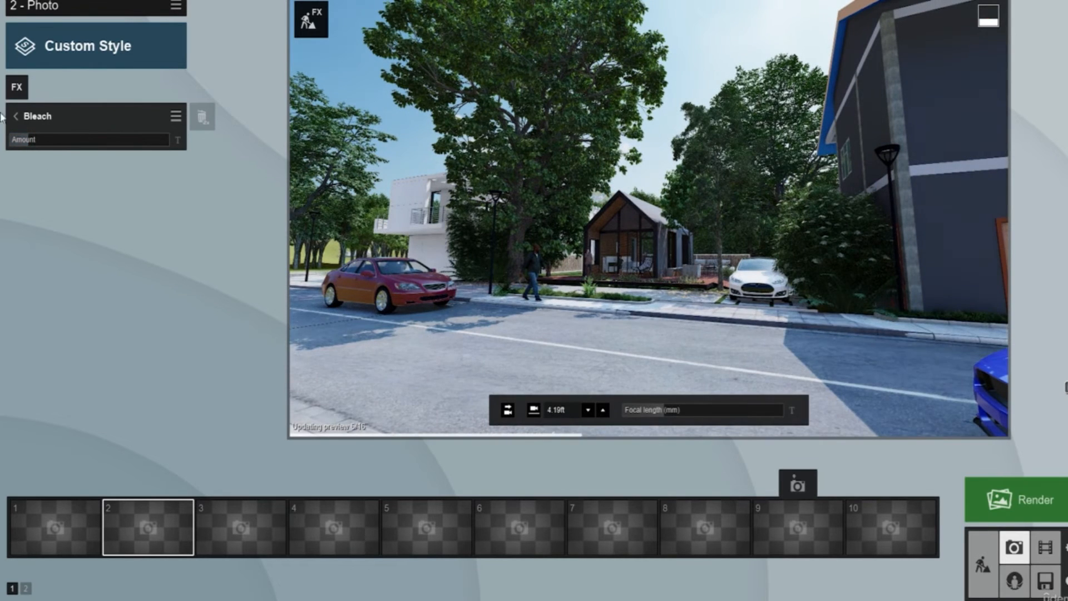
left_click(16, 117)
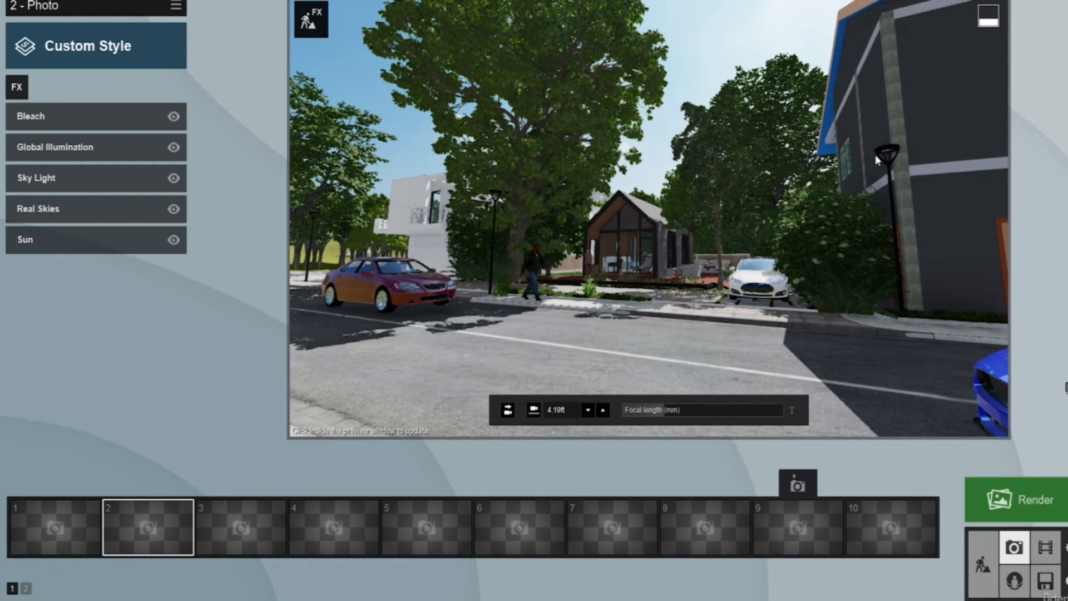
Step: Add the Noise effect to photo 2, compare a high intensity in the preview, and settle on a low intensity
left_click(17, 88)
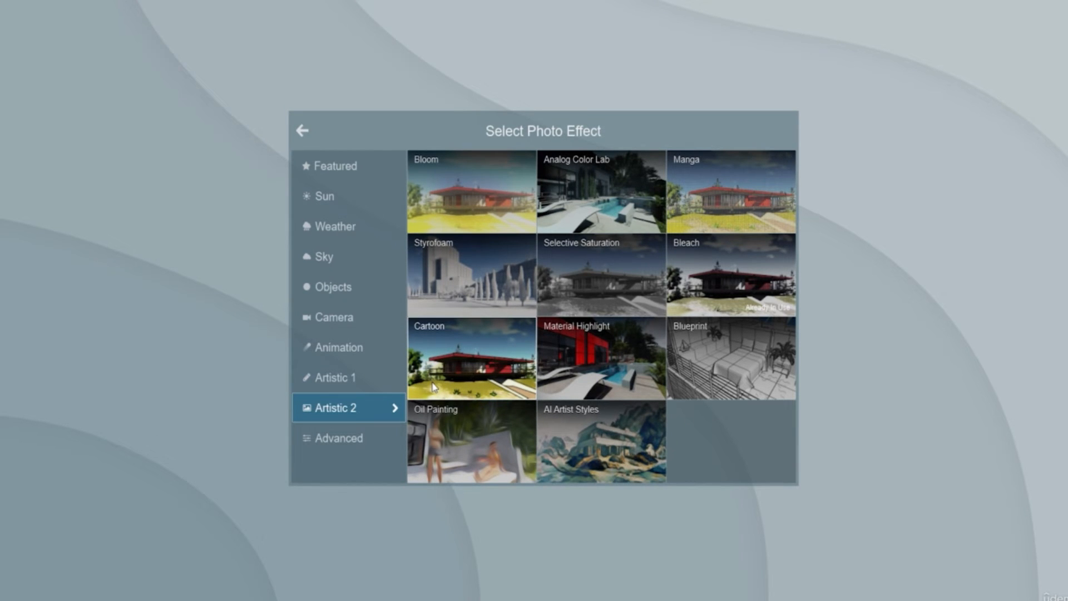
left_click(349, 375)
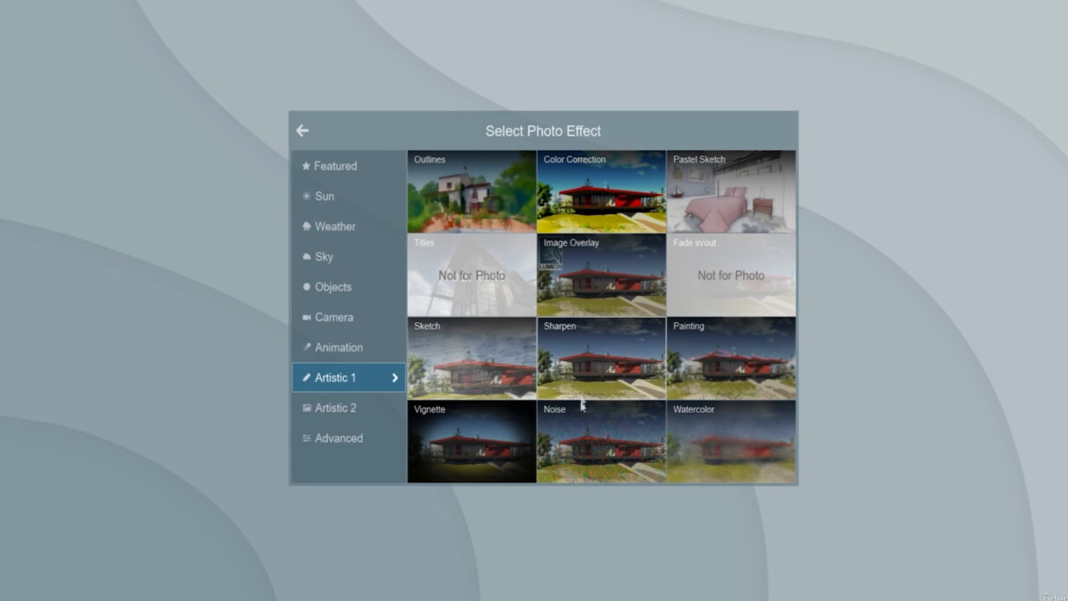
left_click(629, 450)
left_click(708, 147)
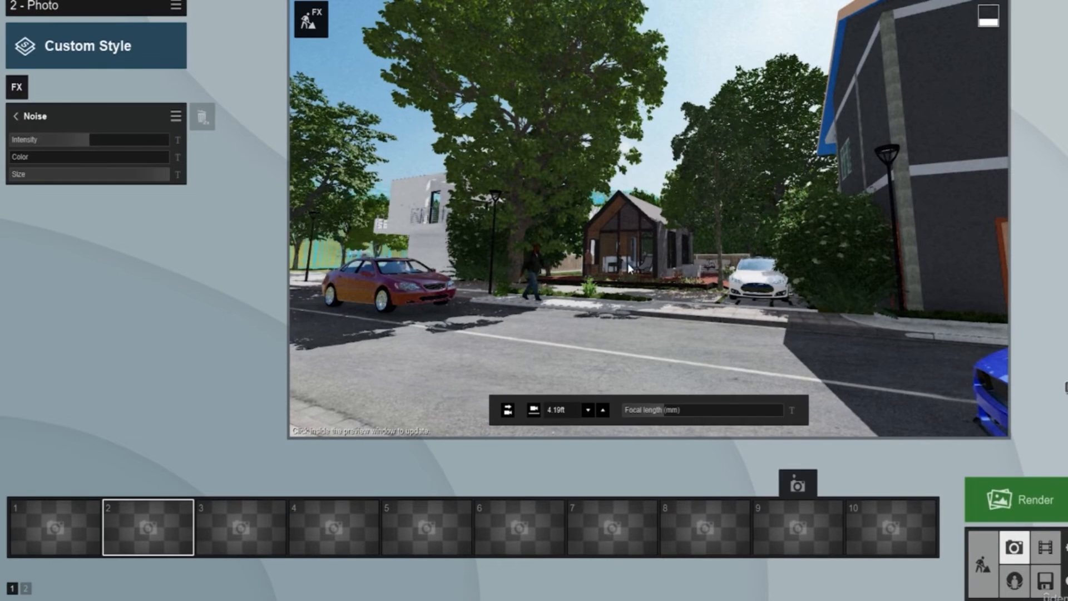
mouse_move(88, 138)
left_click_drag(88, 141, 142, 139)
left_click(668, 209)
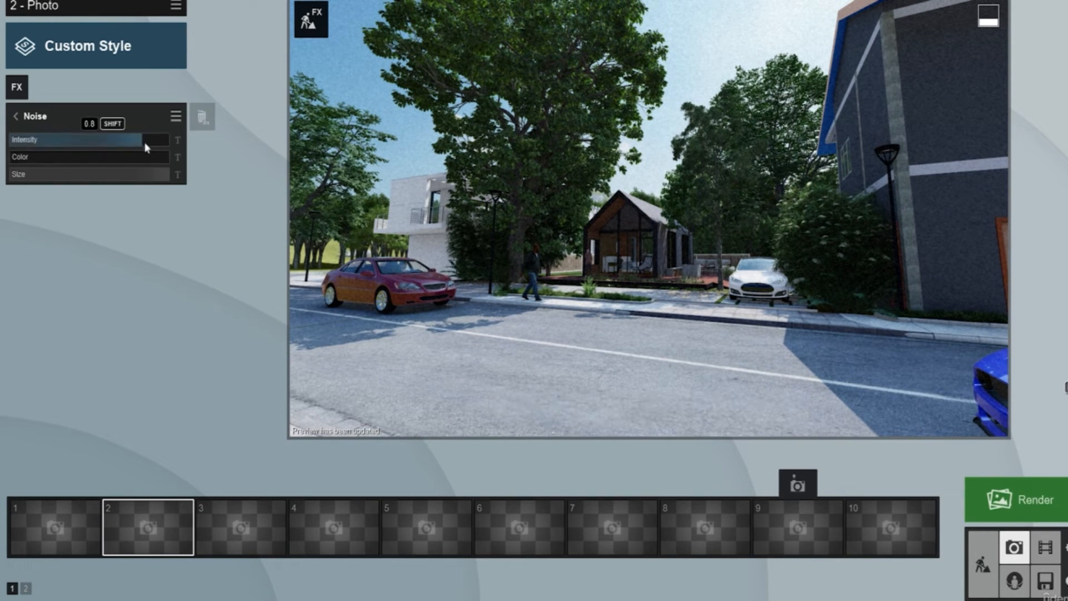
left_click_drag(142, 138, 62, 136)
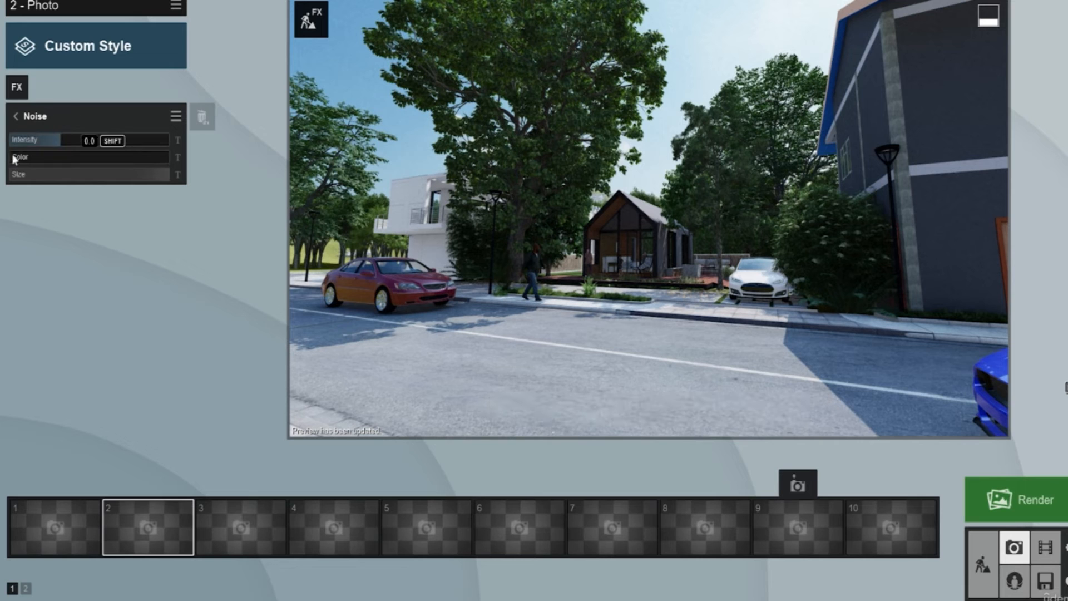
left_click(15, 117)
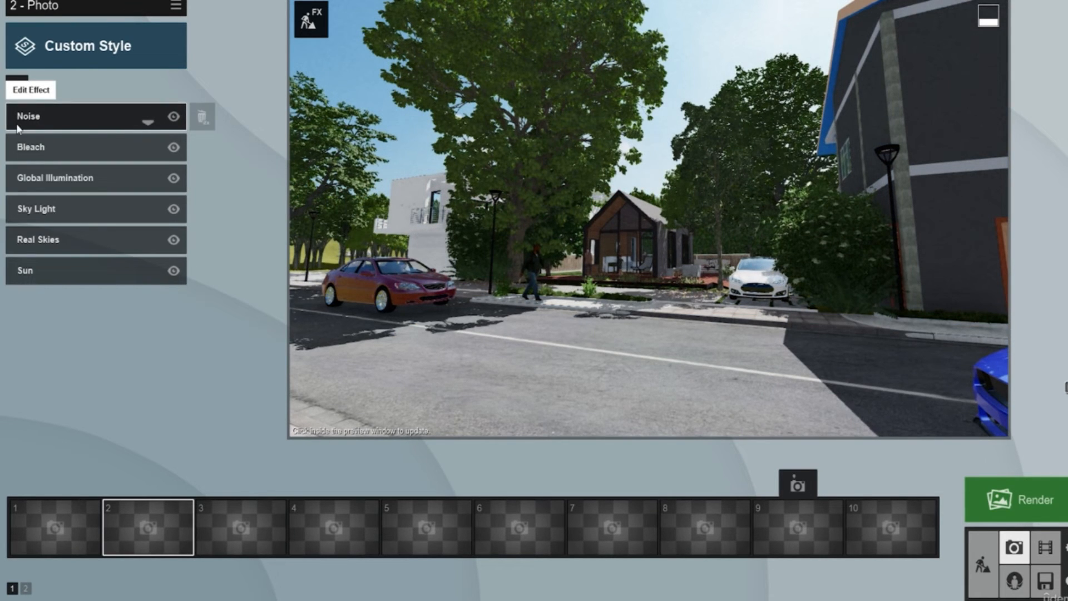
Step: Add the Color Correction effect to photo 2 and preview it at maximum temperature
left_click(18, 84)
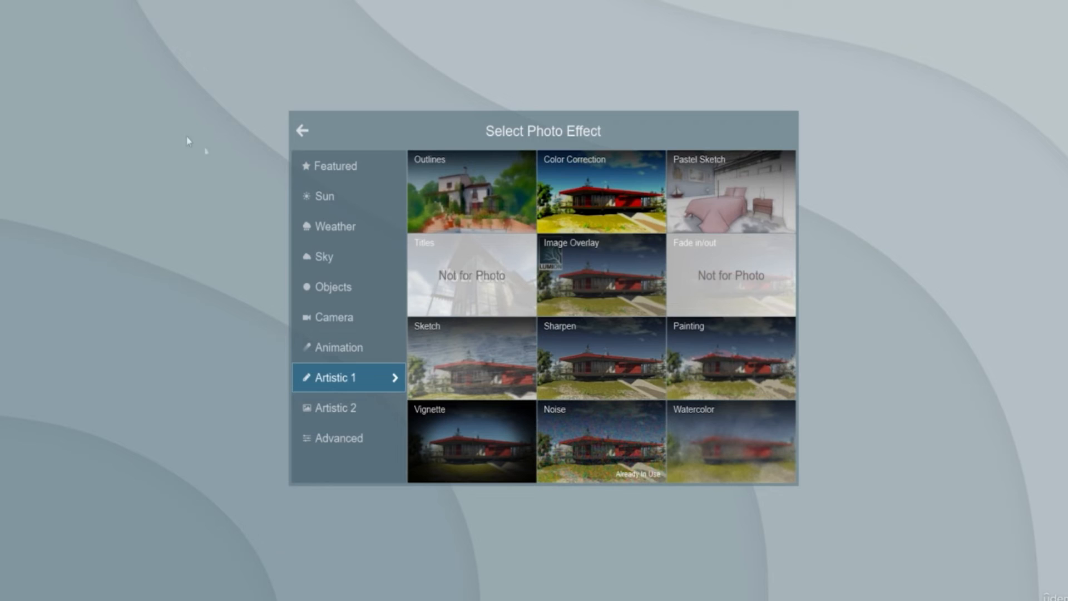
left_click(366, 171)
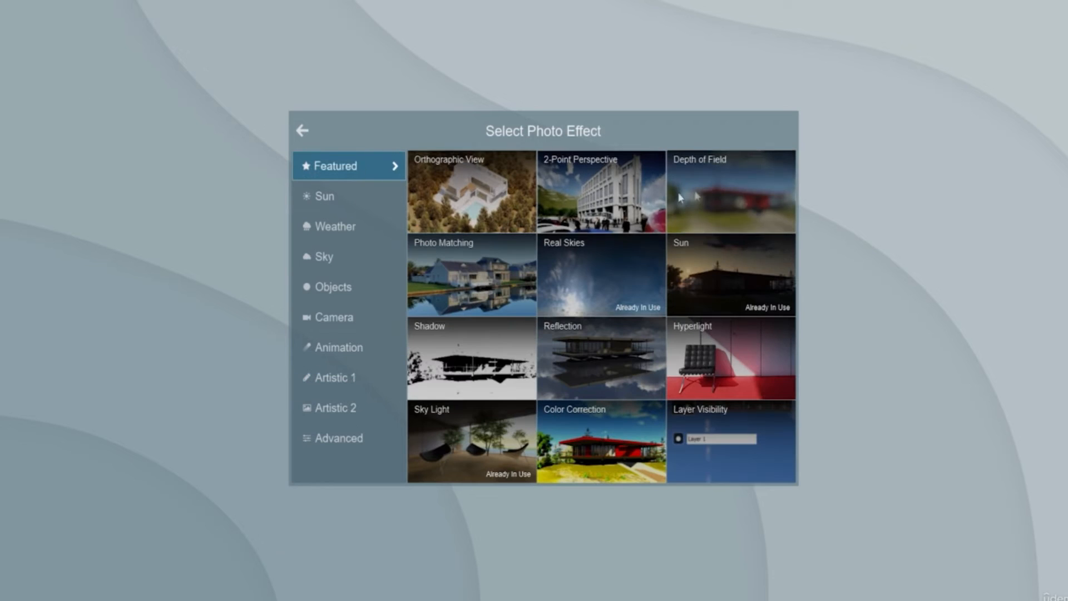
left_click(603, 464)
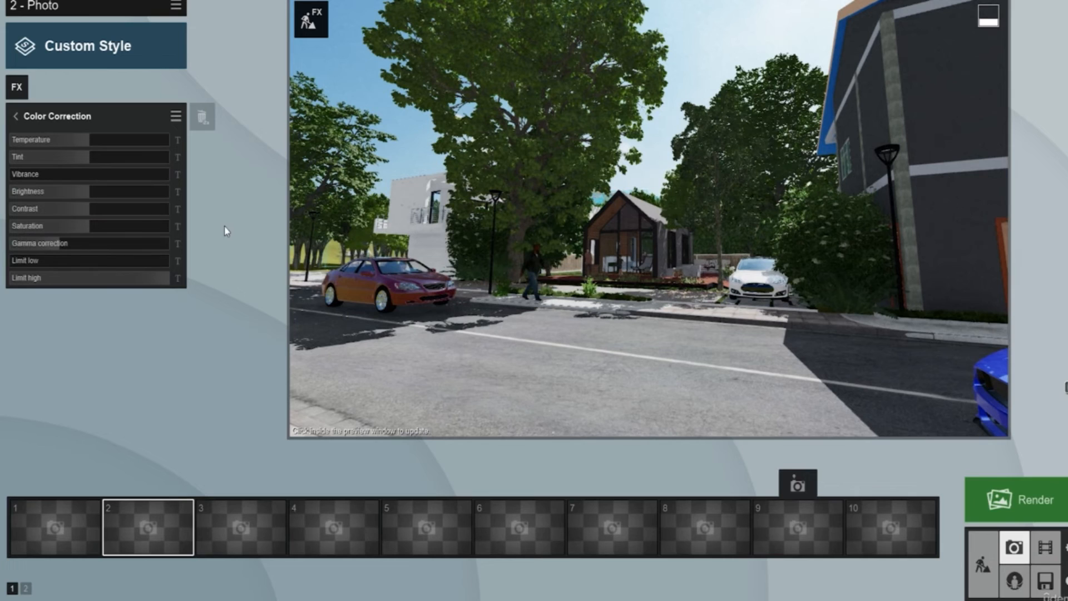
mouse_move(429, 201)
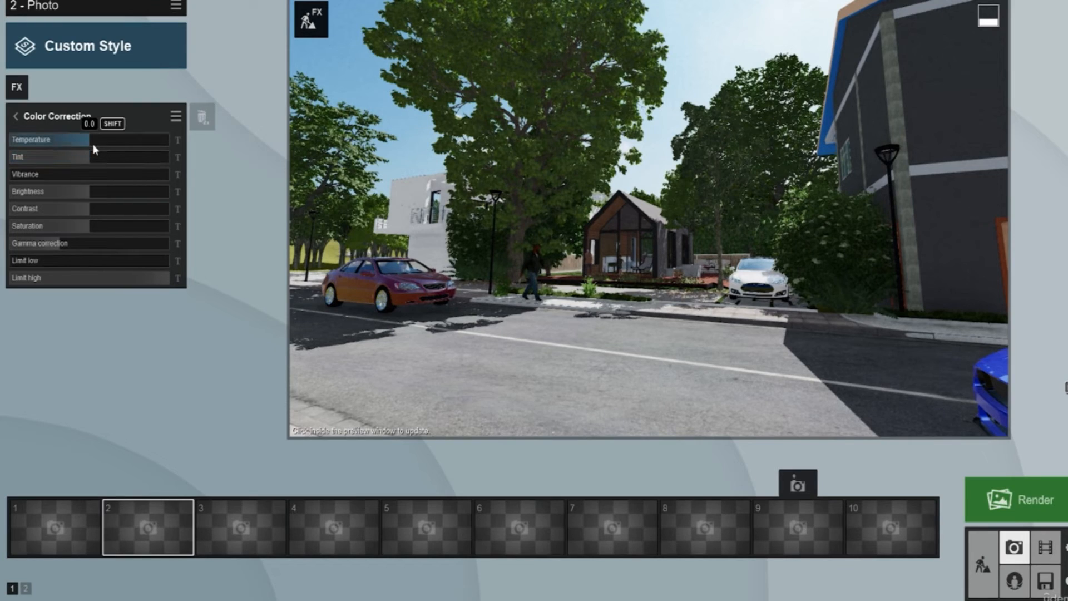
left_click_drag(91, 142, 169, 142)
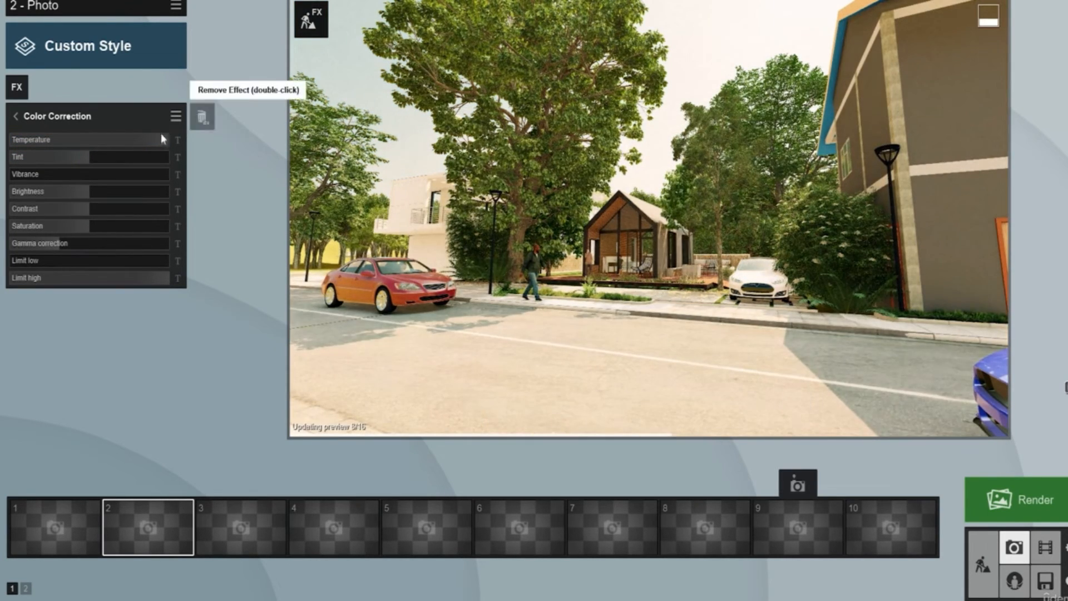
Step: Fine-tune photo 2's color correction with slightly warm temperature, tint and brightness just below the midpoint, and low vibrance
left_click_drag(158, 138, 84, 159)
left_click_drag(14, 175, 49, 174)
left_click(593, 216)
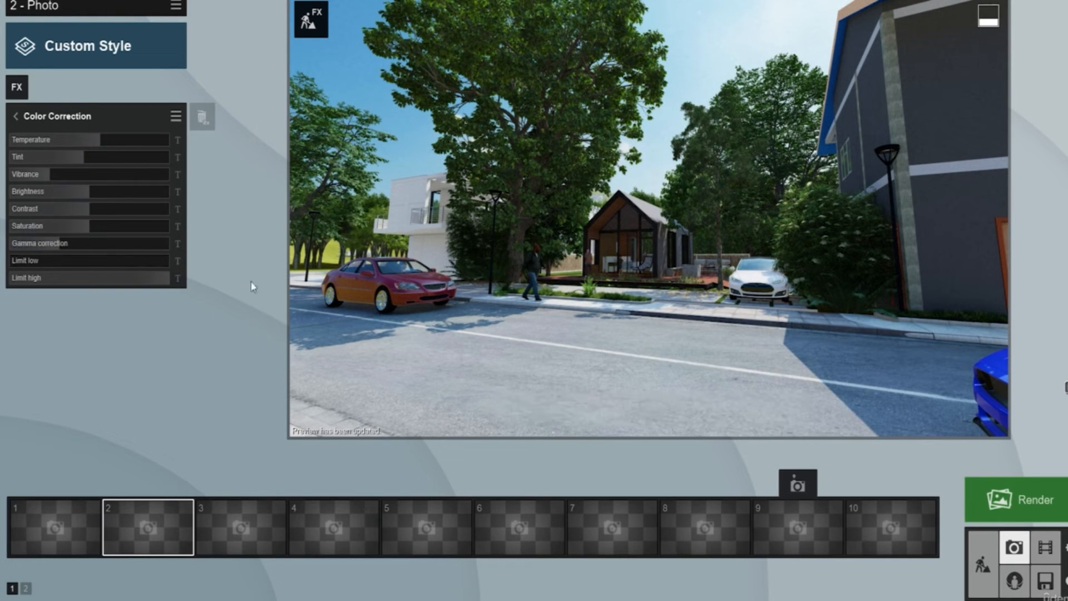
left_click(89, 190)
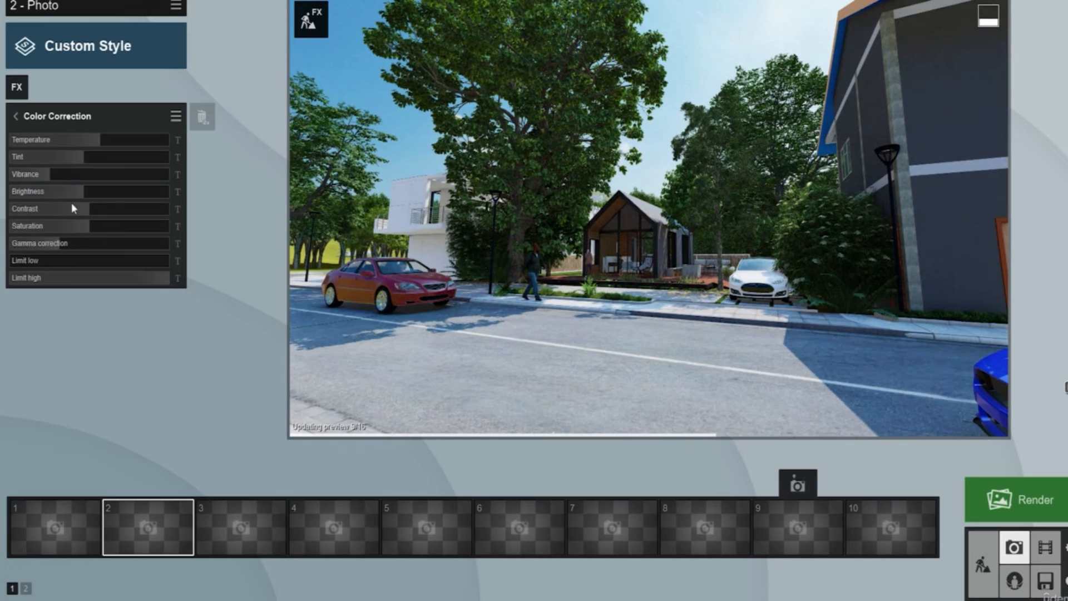
left_click_drag(56, 175, 35, 176)
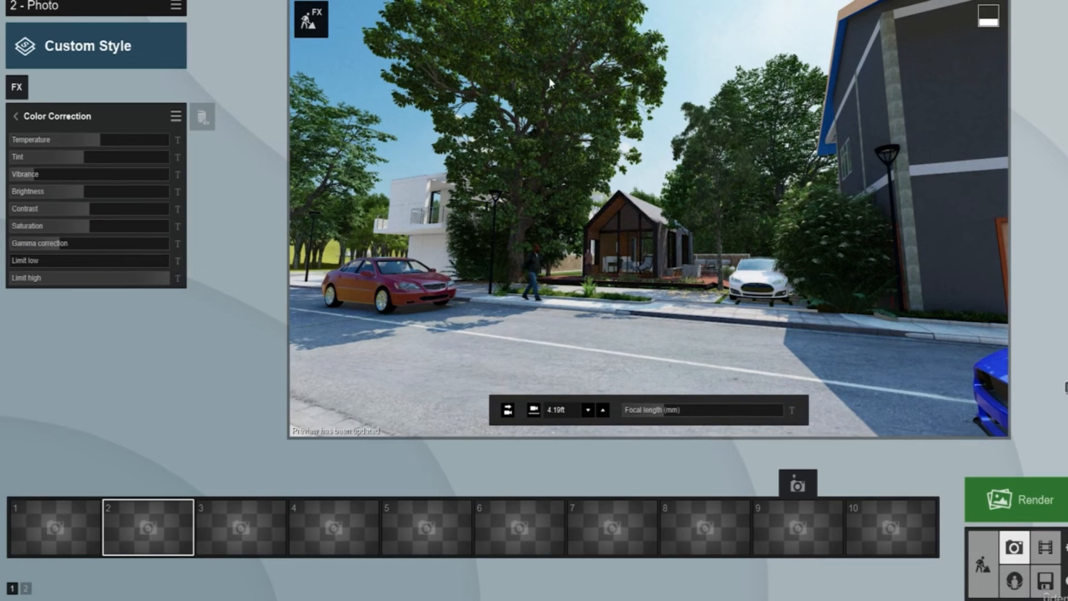
Step: Reframe photo 2 to show more of the blue car, store the camera view, and update the preview
right_click_drag(550, 82, 444, 252)
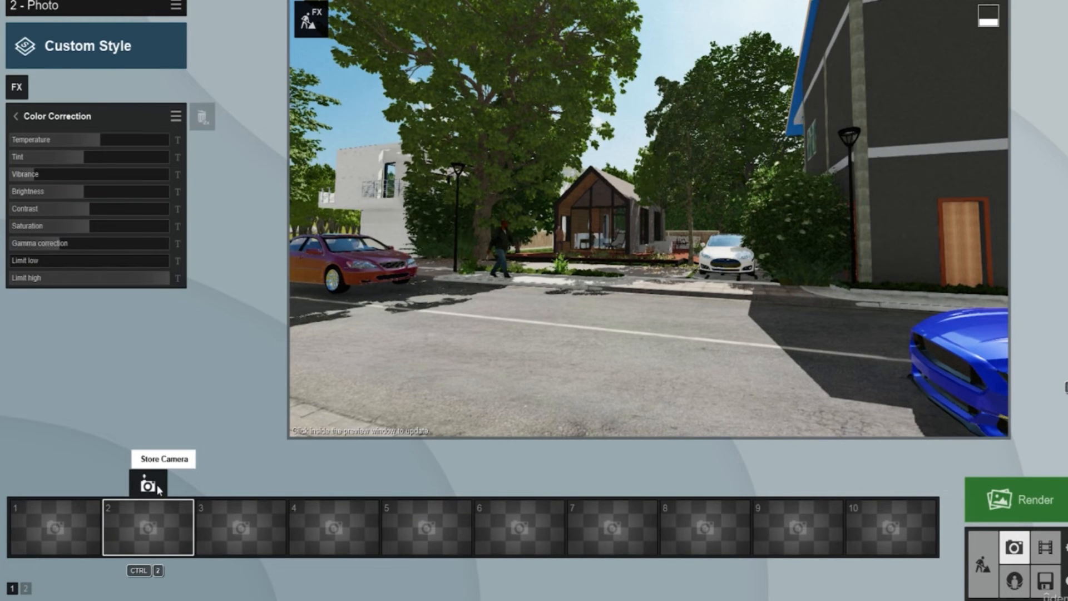
left_click(156, 486)
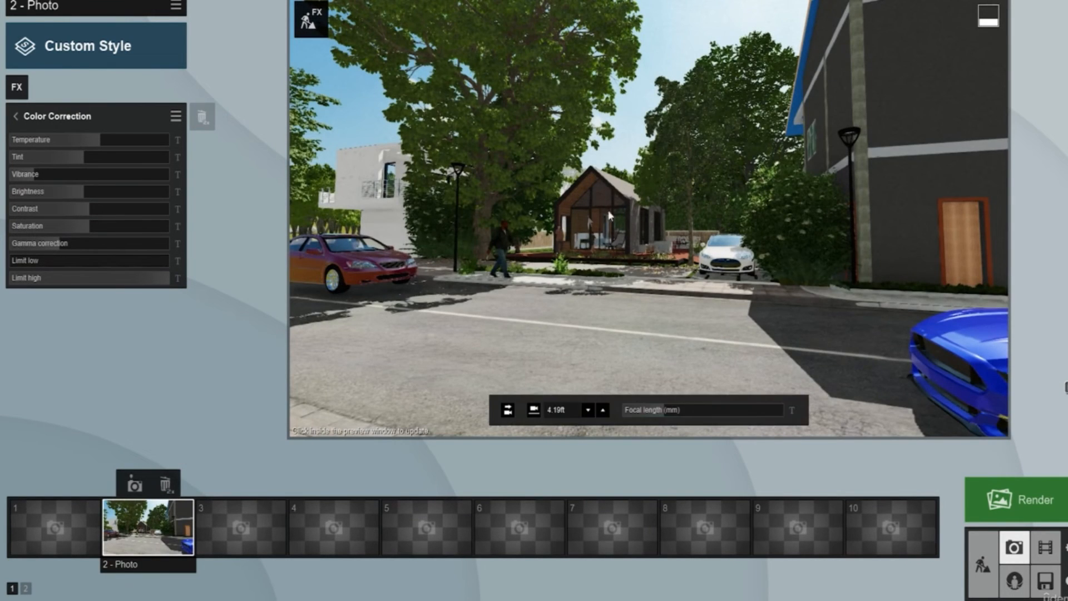
left_click(342, 280)
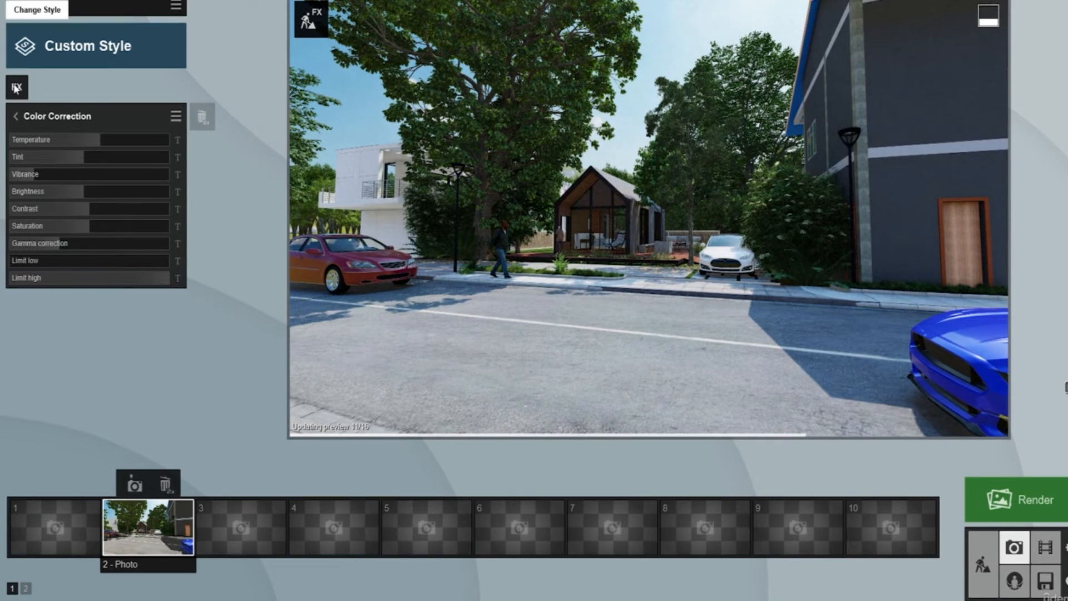
Step: Add the Analog Color Lab effect to photo 2 with a high style setting and its amount reduced to about a quarter
left_click(16, 88)
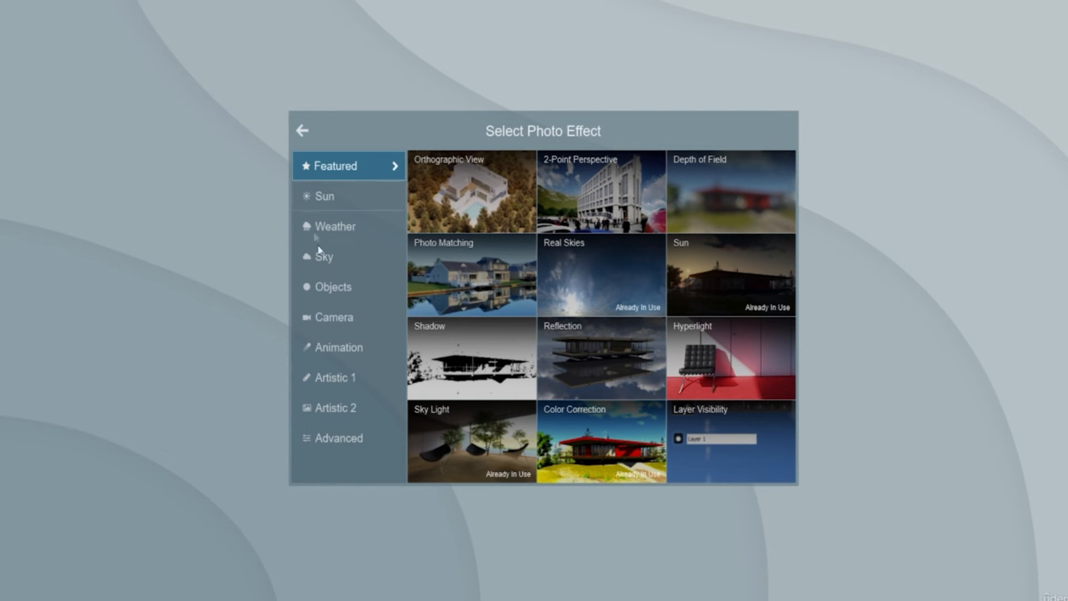
left_click(361, 409)
left_click(622, 174)
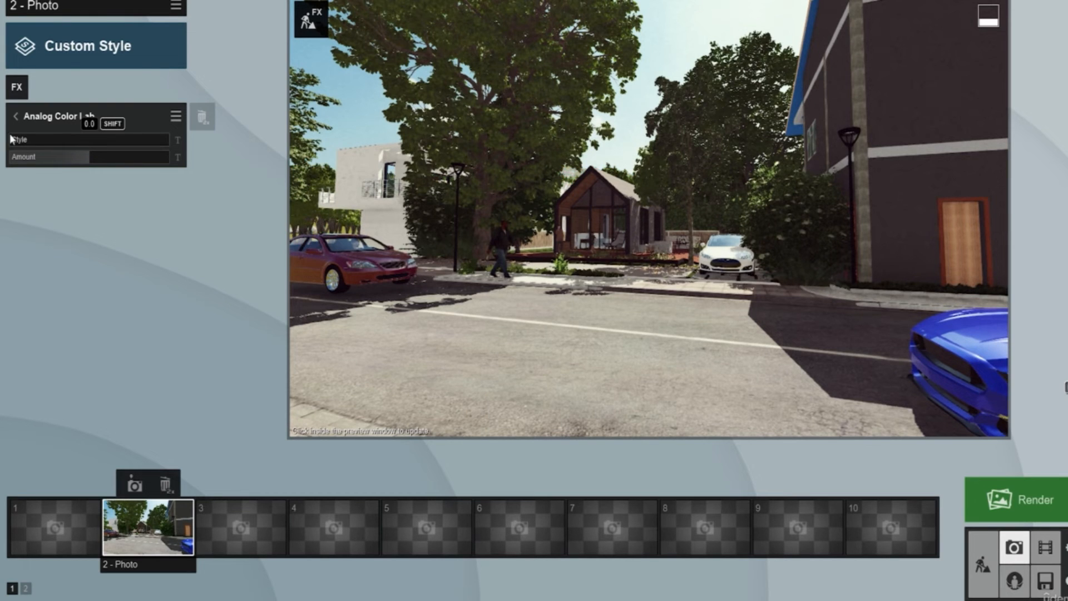
left_click_drag(13, 140, 141, 155)
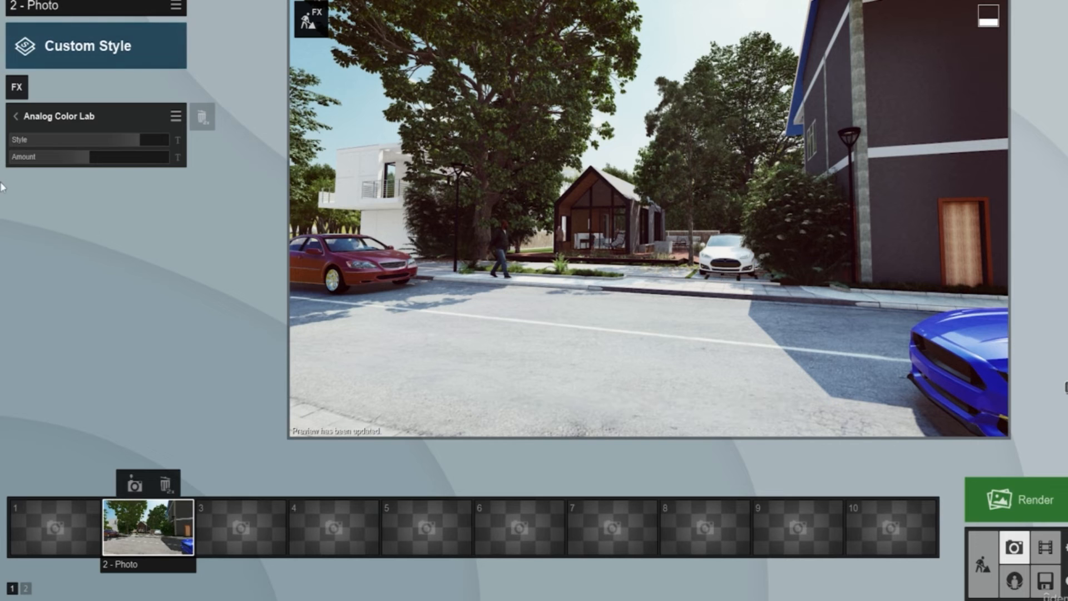
left_click_drag(89, 157, 46, 156)
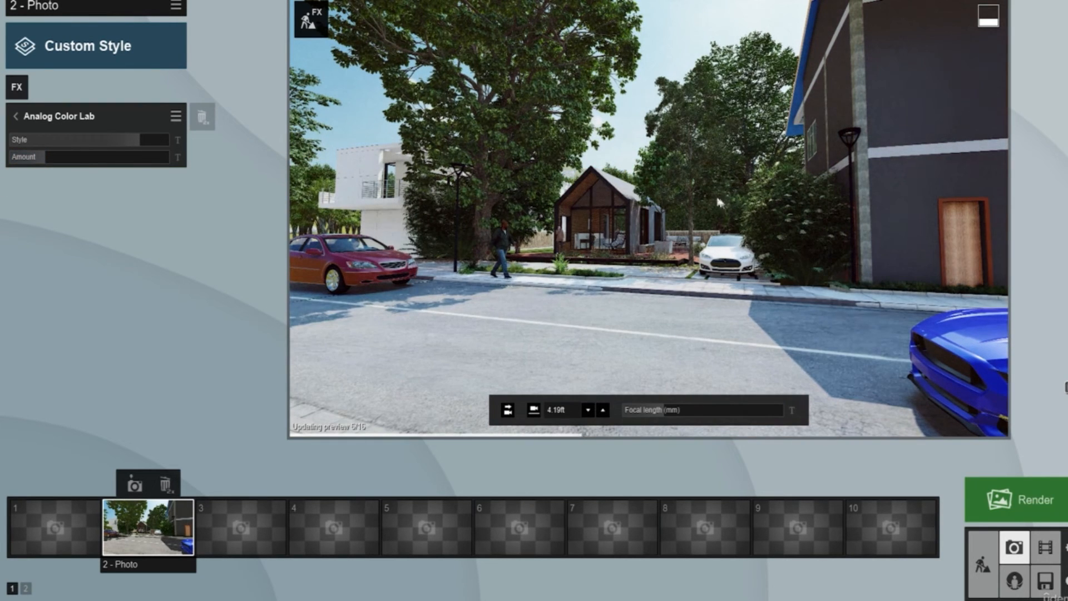
left_click(14, 118)
Step: Add the Sharpen effect to photo 2, set its intensity slightly above the midpoint, and update the preview
left_click(20, 85)
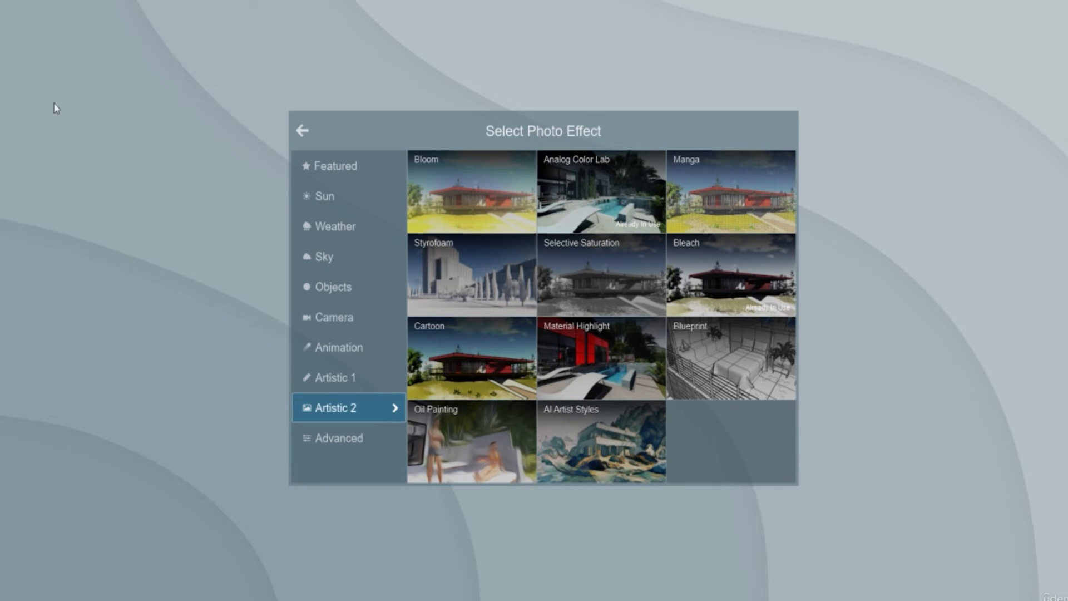
left_click(359, 379)
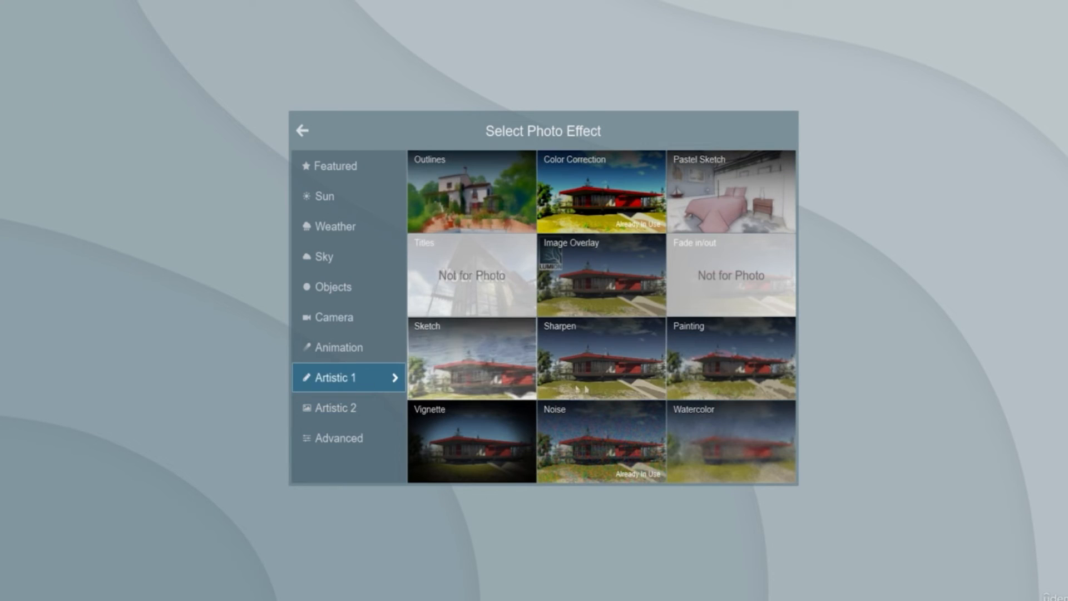
left_click(613, 372)
left_click(562, 234)
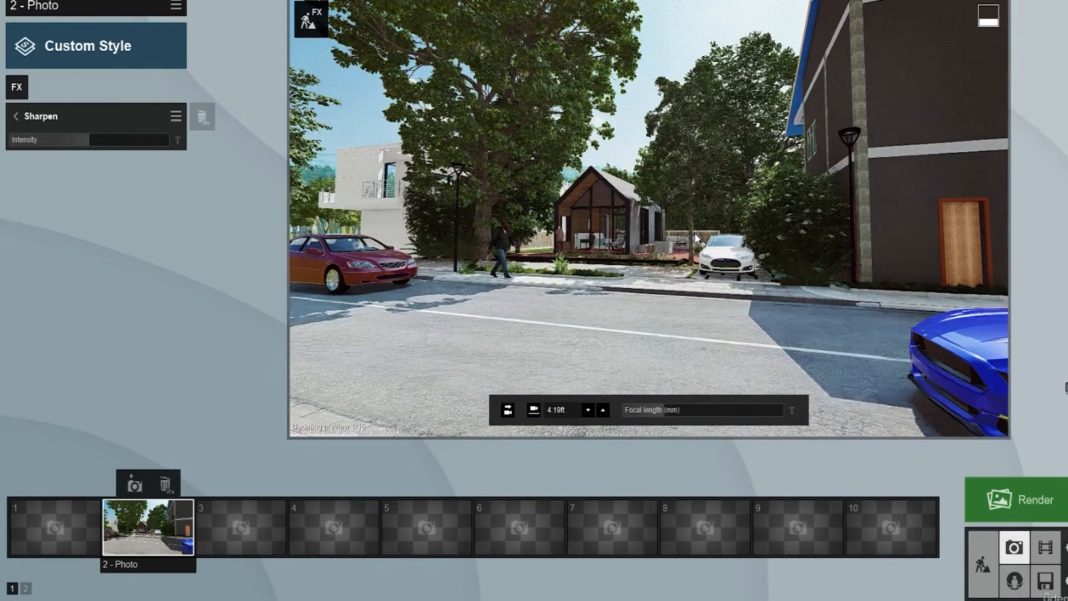
mouse_move(93, 138)
left_mouse_down()
mouse_move(105, 143)
mouse_move(89, 142)
left_mouse_up()
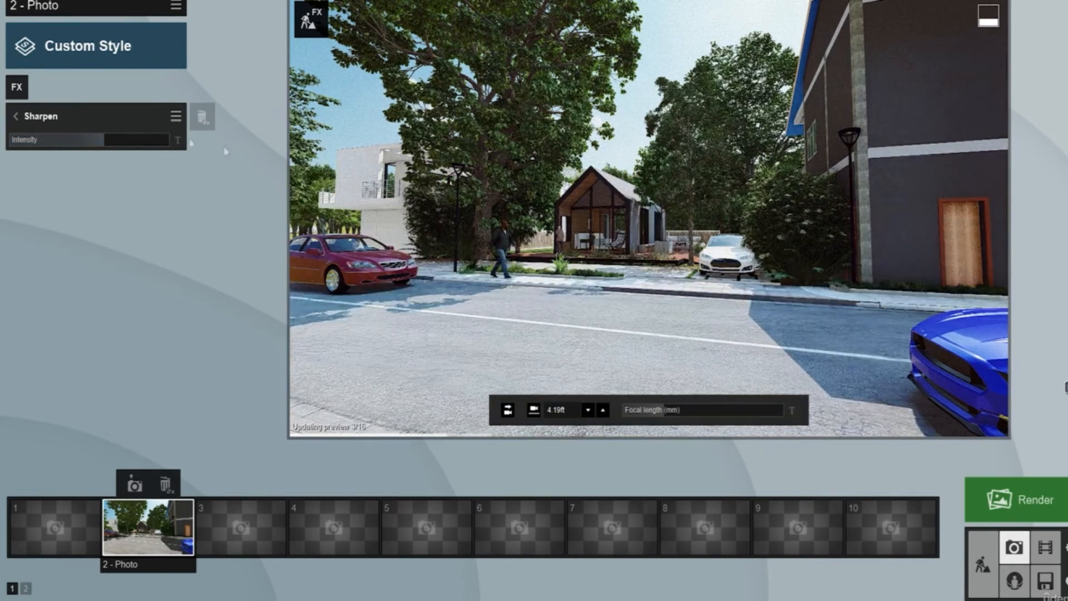
left_click(15, 118)
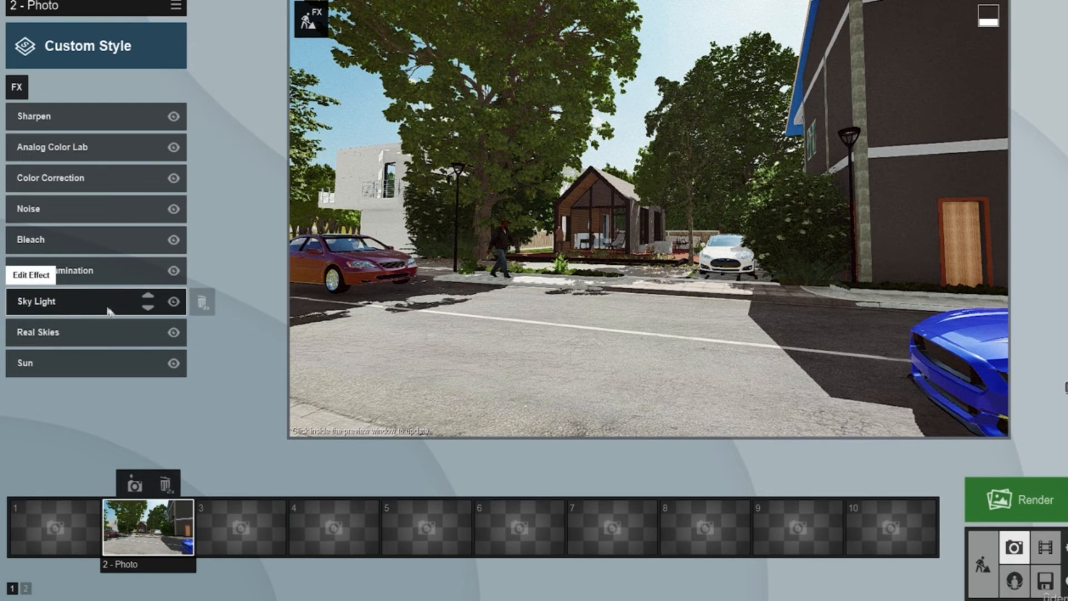
Step: Add an enabled 2-Point Perspective effect and an Exposure effect to photo 2, and adjust the exposure slightly
left_click(16, 87)
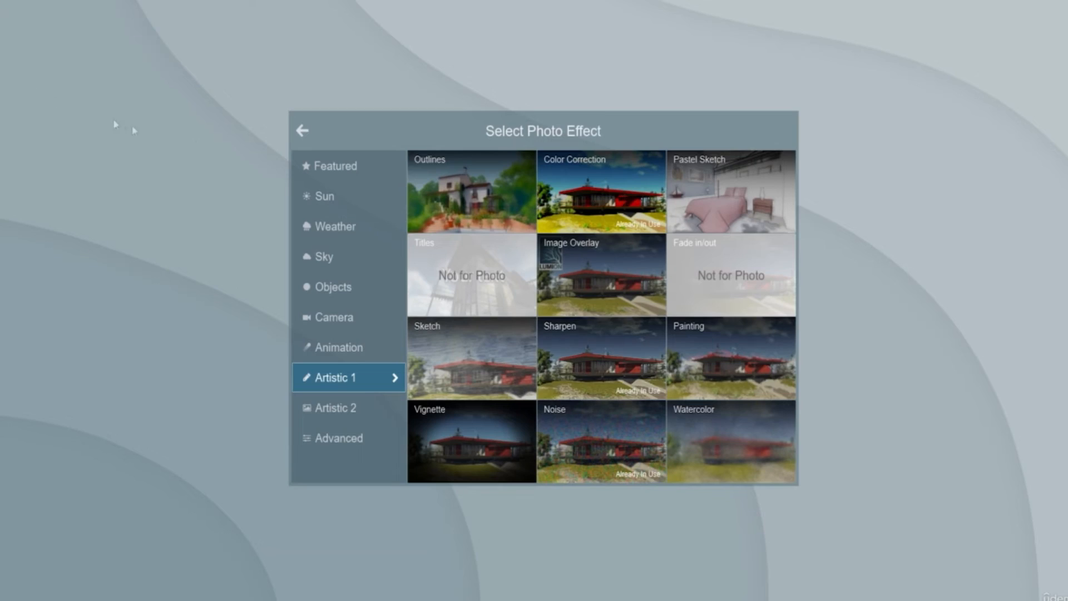
left_click(334, 318)
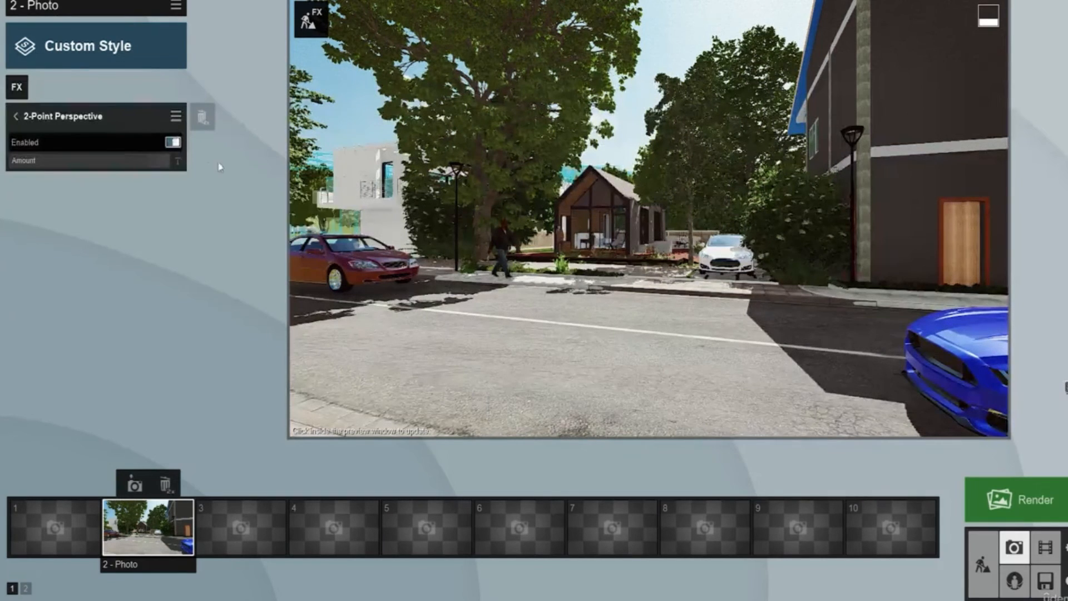
left_click(25, 92)
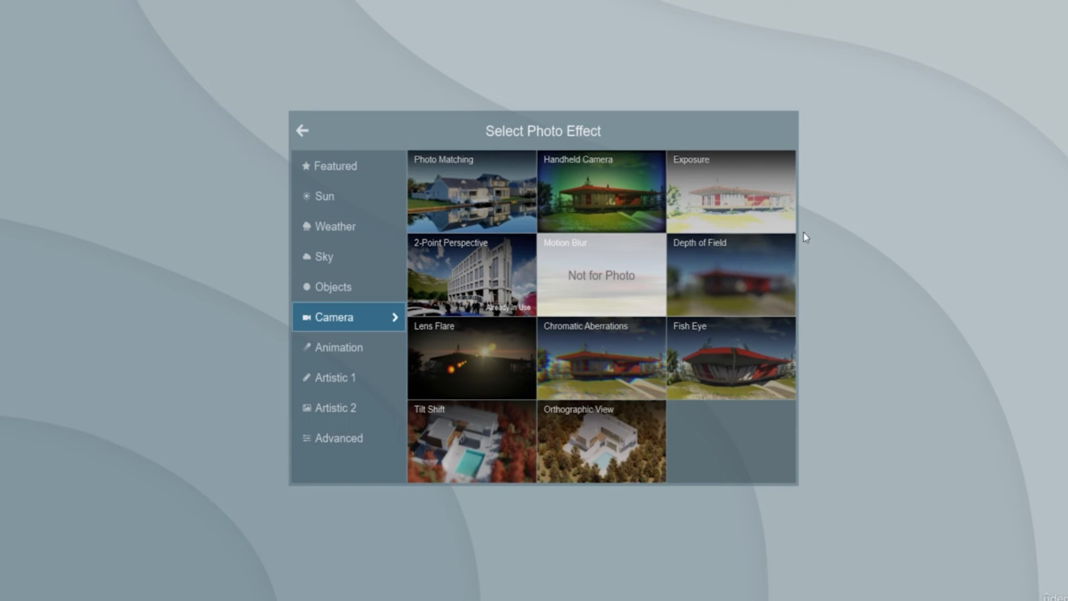
left_click(728, 194)
left_click(445, 225)
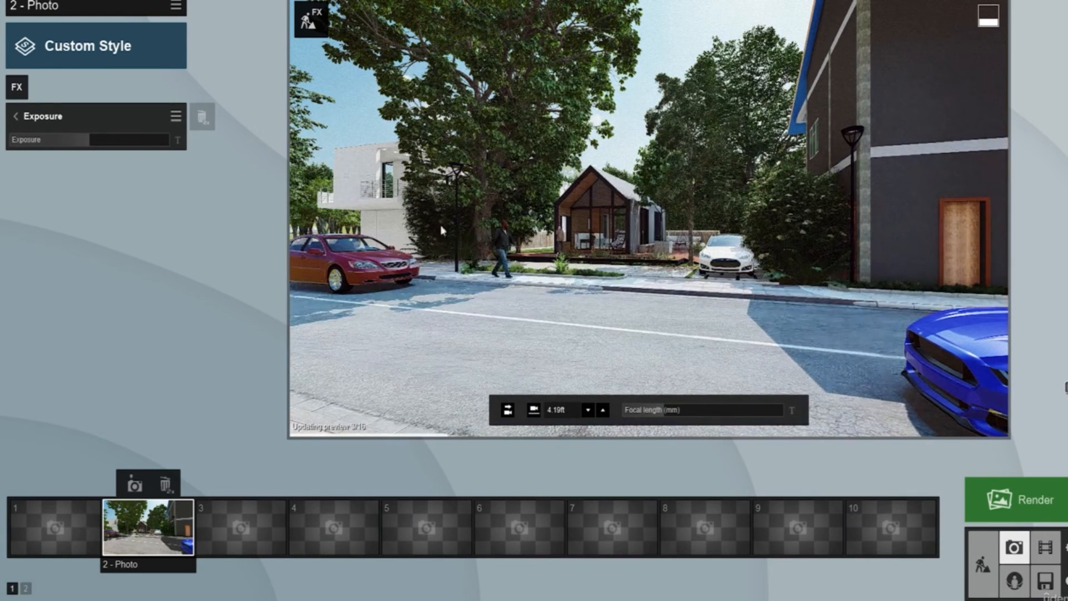
mouse_move(91, 144)
left_mouse_down()
mouse_move(114, 142)
mouse_move(87, 141)
left_mouse_up()
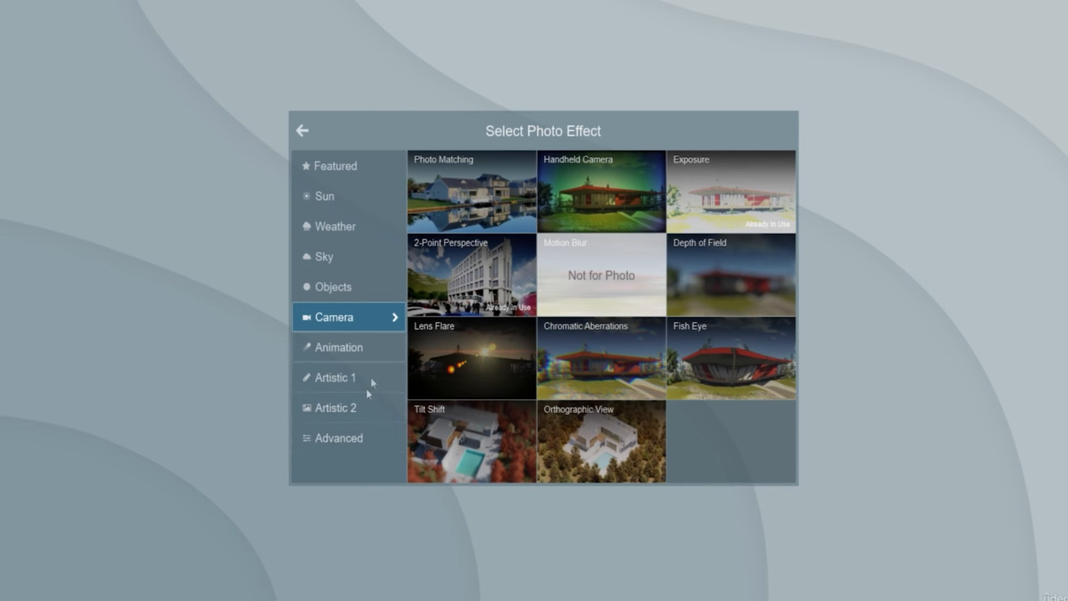
Step: Add the Reflection effect to photo 2 with High preview quality and Speedray reflections turned on
left_click(371, 166)
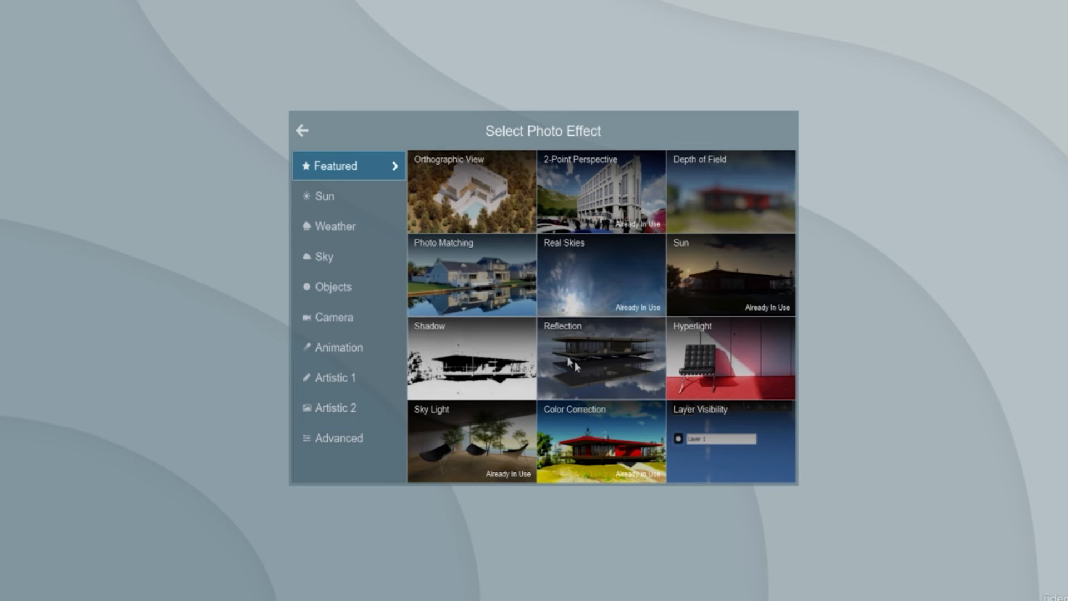
left_click(642, 384)
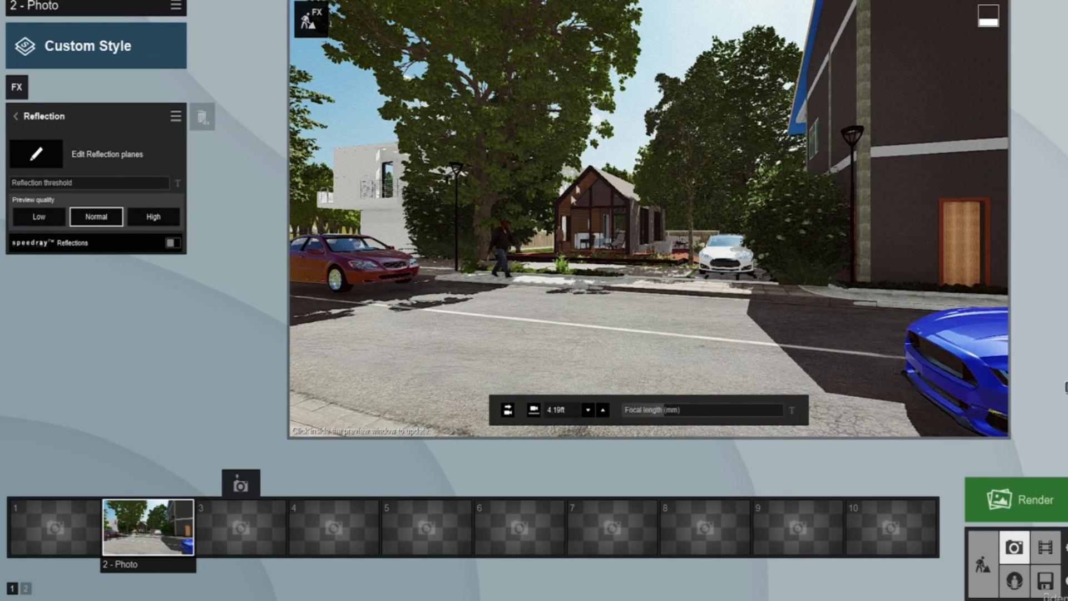
left_click(167, 217)
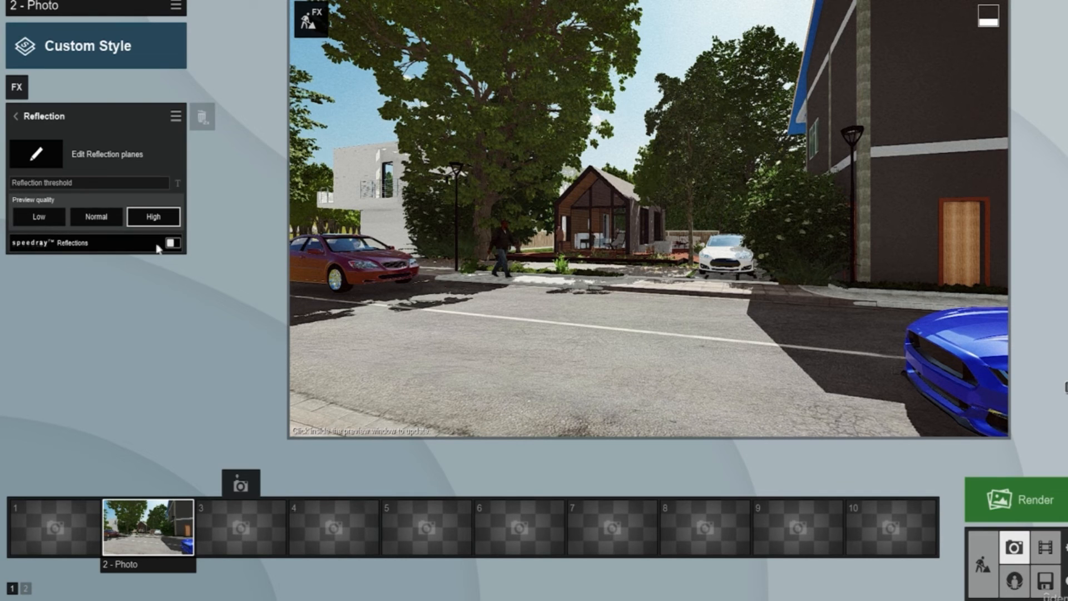
left_click(177, 244)
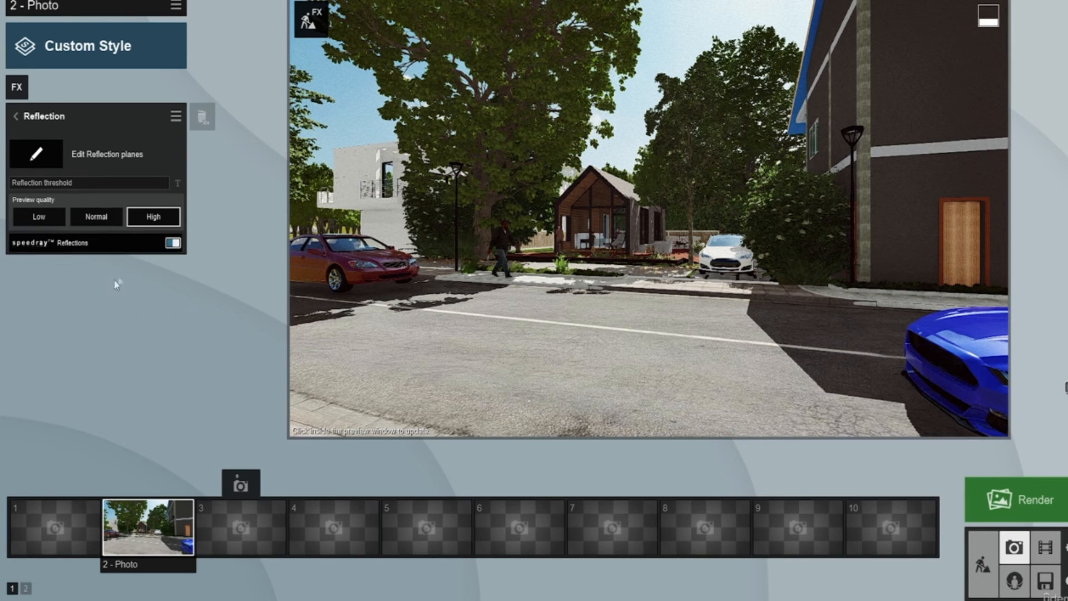
Step: Add reflection planes on the cabin's front glass and side wall, and raise the reflection threshold to just under half
left_click(37, 153)
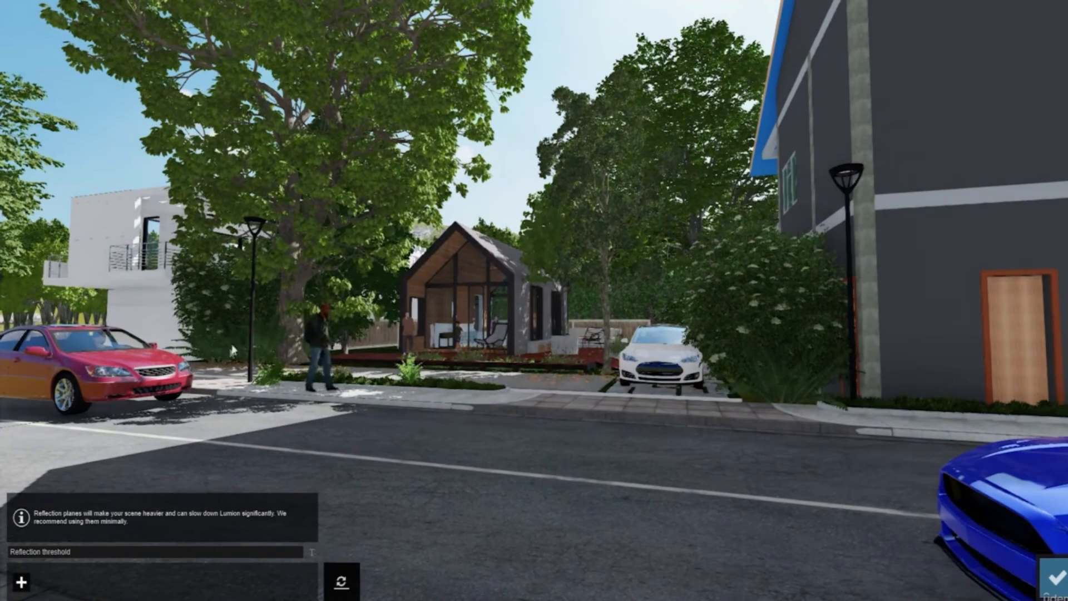
left_click(26, 583)
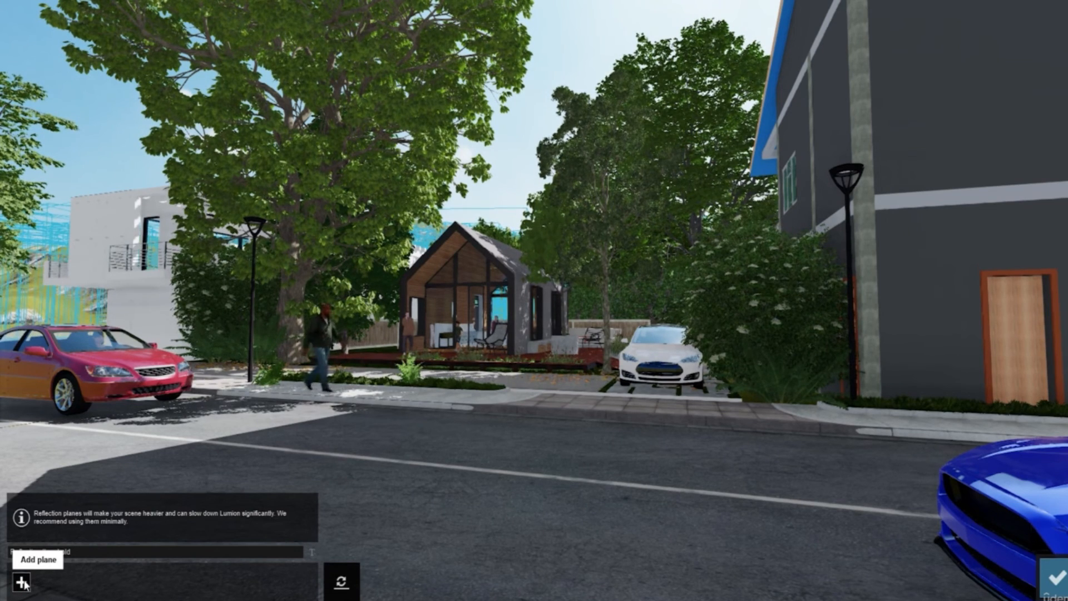
left_click(23, 582)
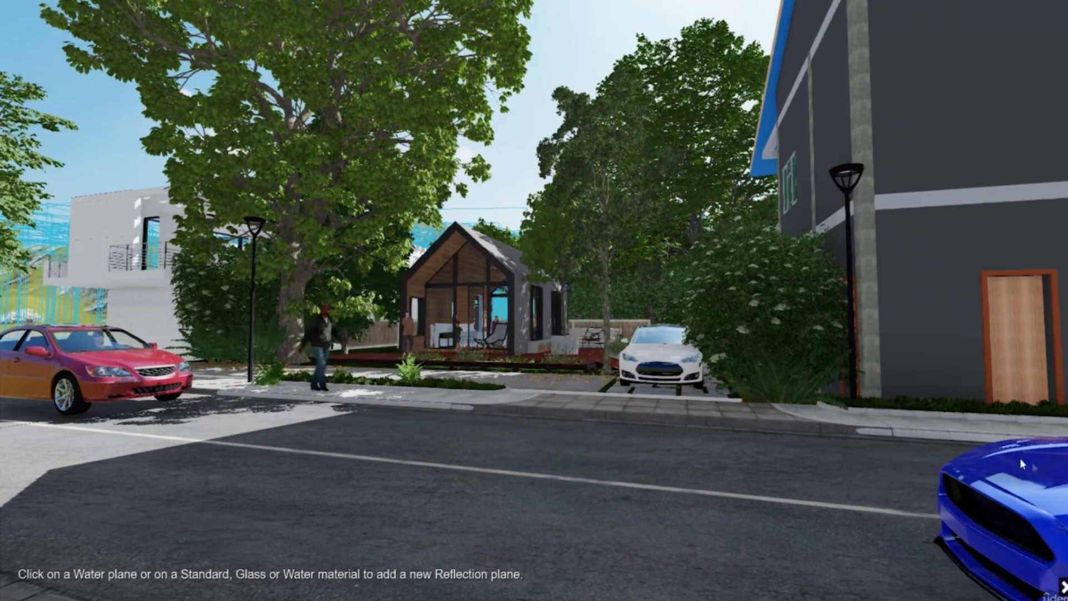
left_click(470, 293)
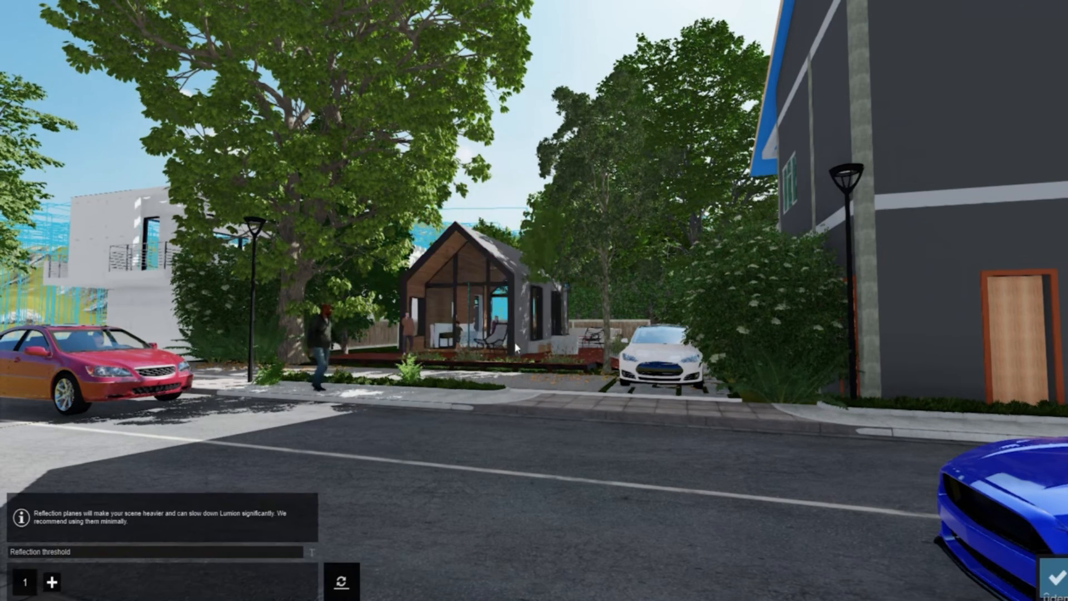
left_click(53, 582)
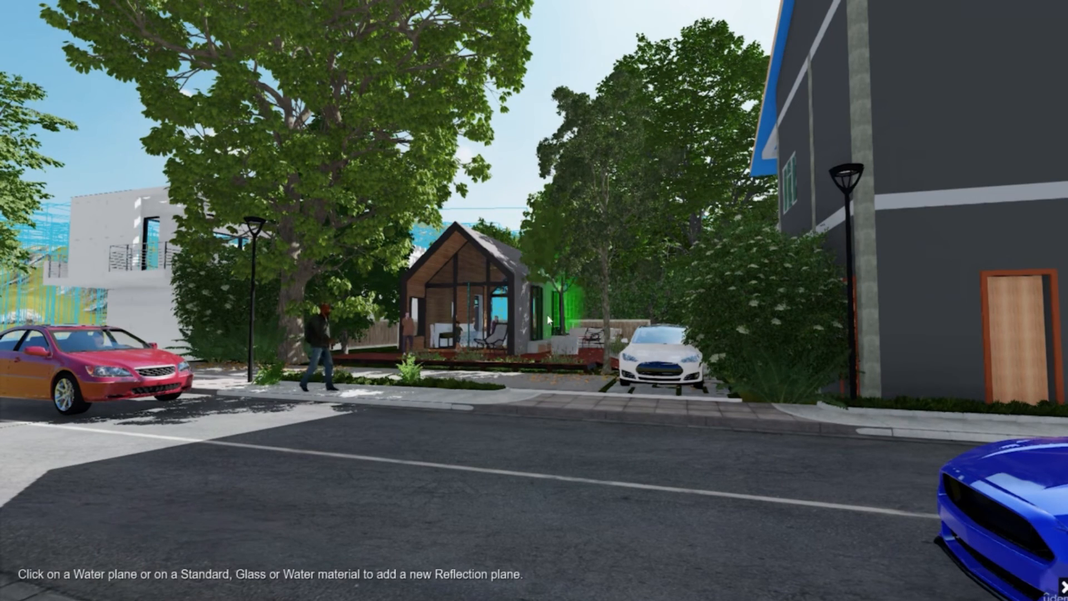
left_click(544, 320)
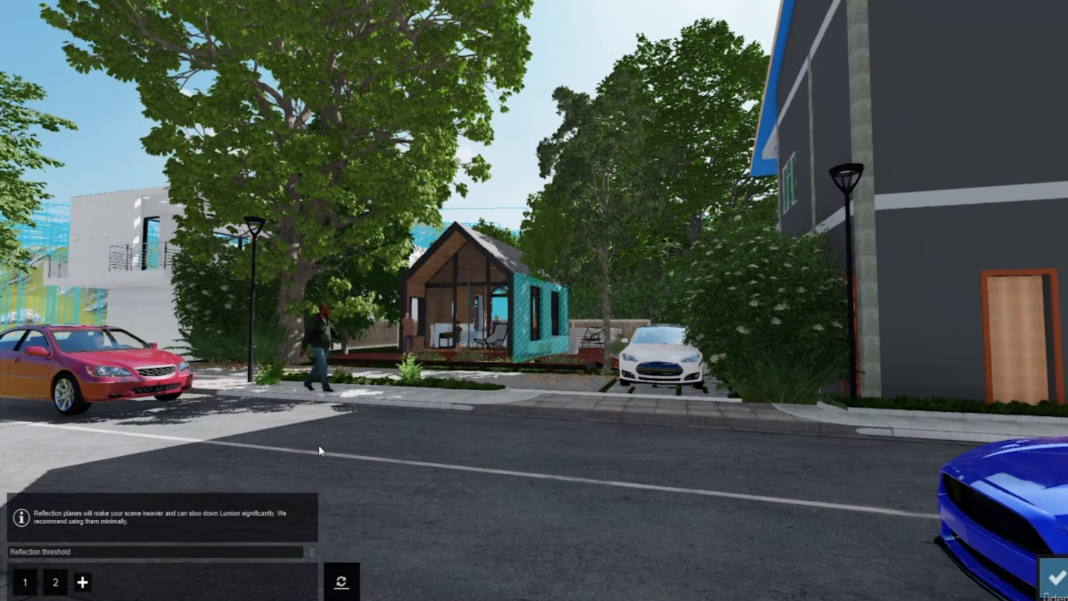
left_click(1055, 577)
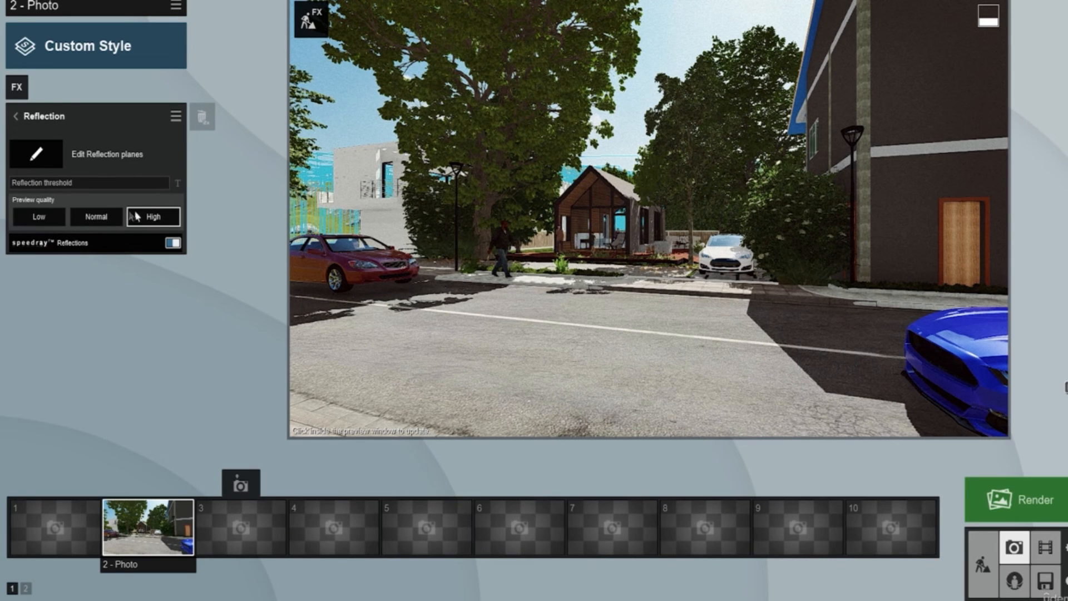
left_click_drag(24, 181, 83, 179)
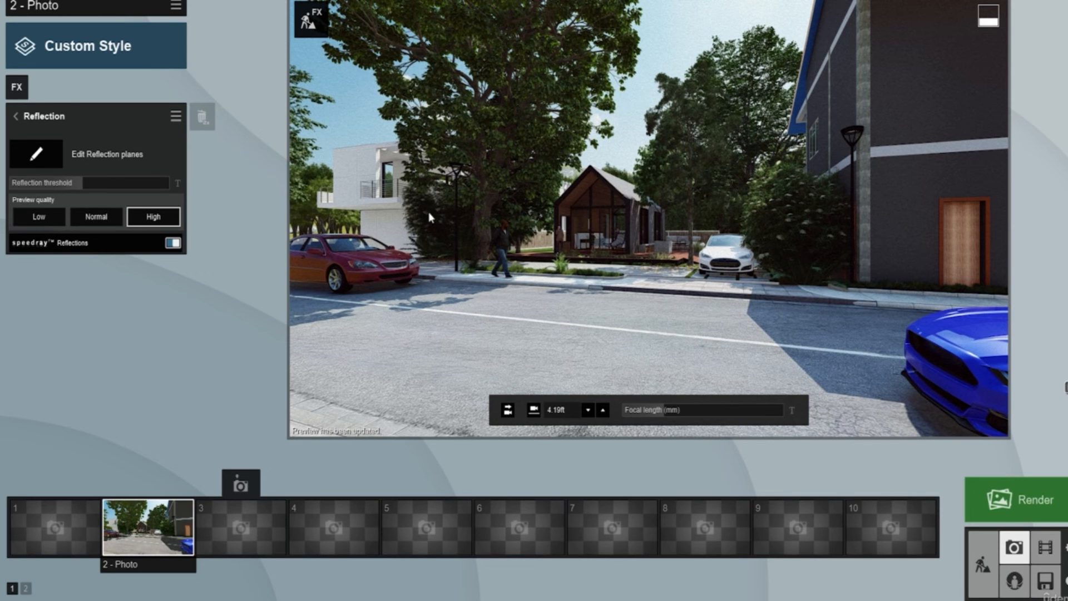
Step: Add the Shadow effect to photo 2 and compare the preview with the effect turned off and on
left_click(16, 86)
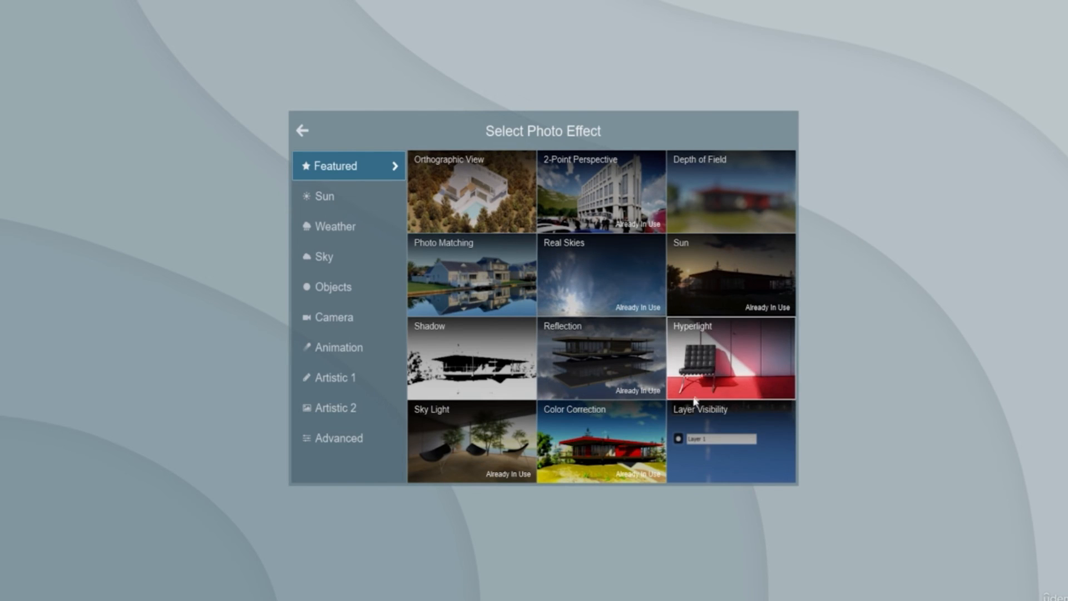
left_click(479, 367)
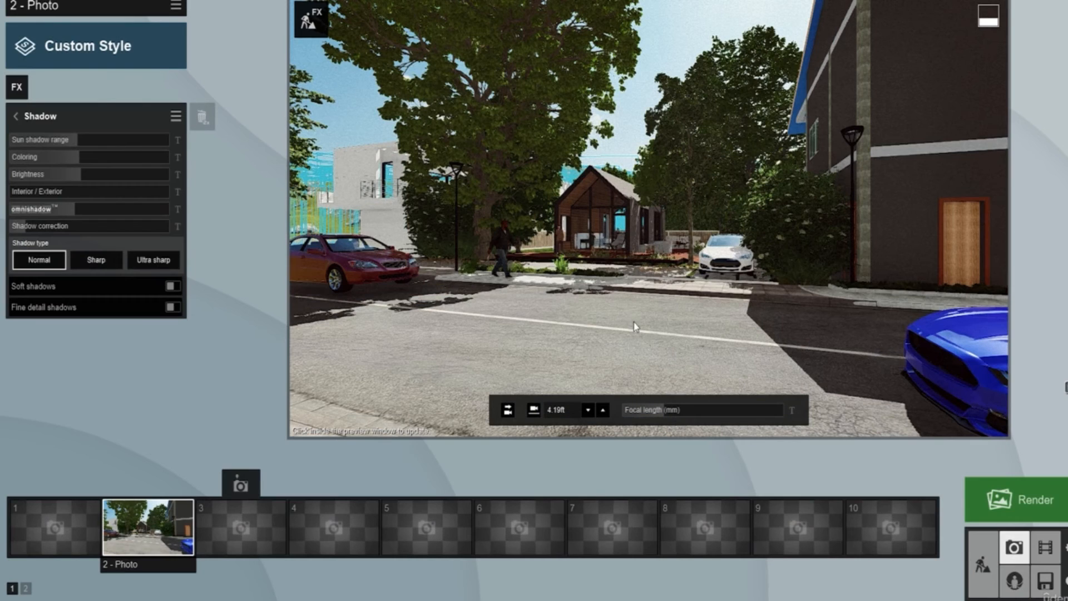
left_click(16, 116)
left_click(173, 116)
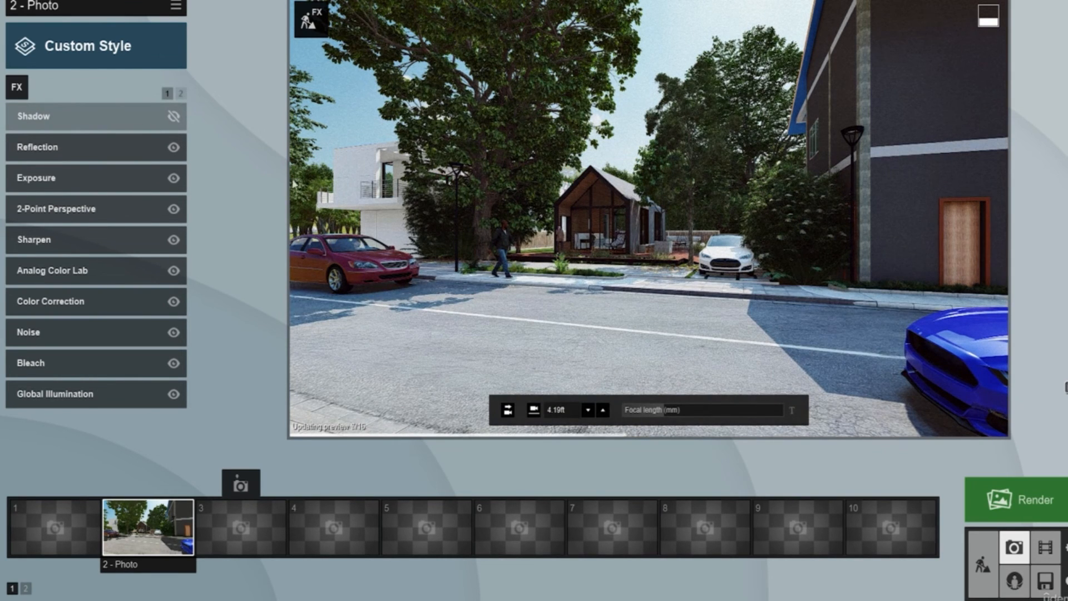
left_click(175, 120)
left_click(76, 118)
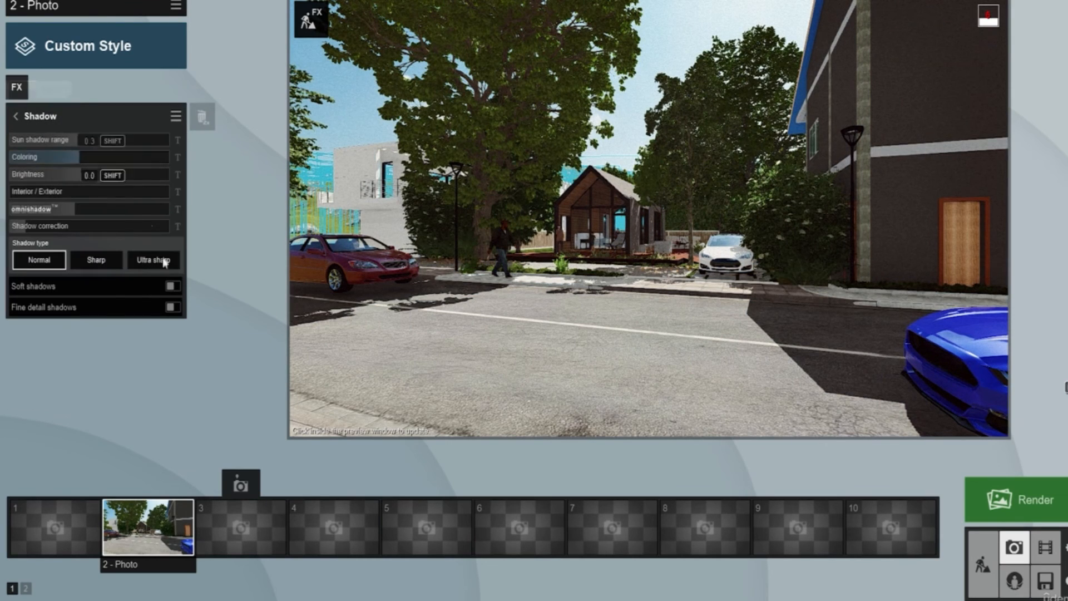
Step: Try the Ultra sharp shadow type, return it to Normal, and turn on Soft shadows and Fine detail shadows
left_click(166, 259)
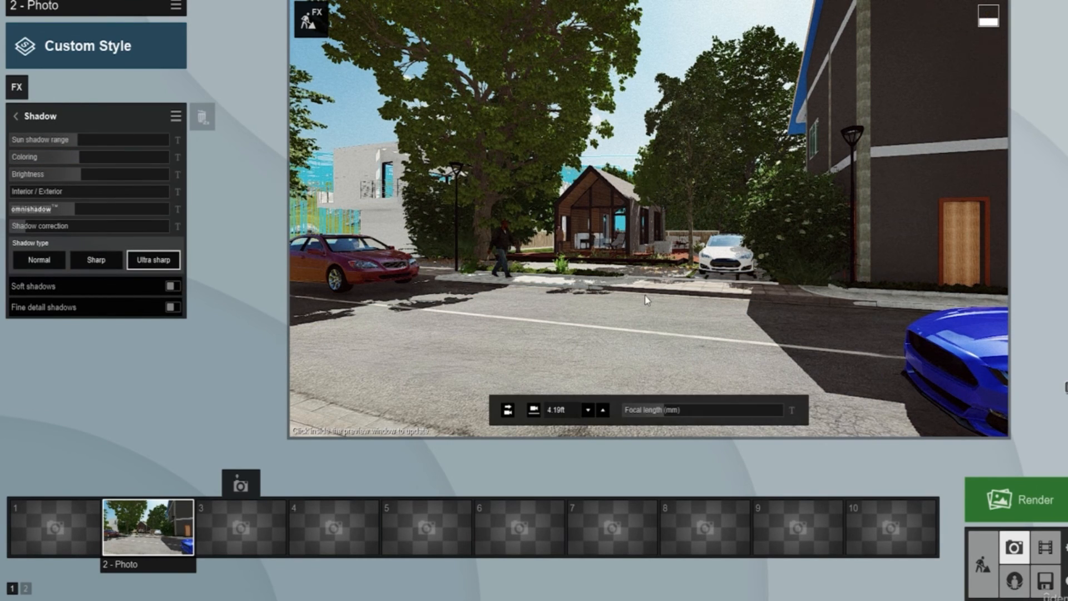
left_click(648, 300)
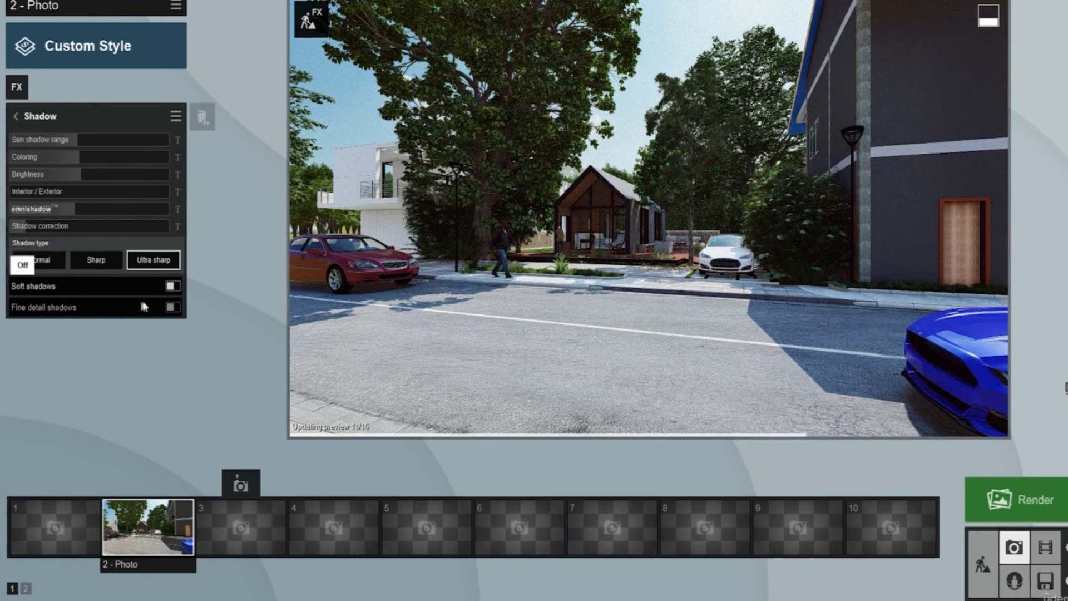
left_click(173, 287)
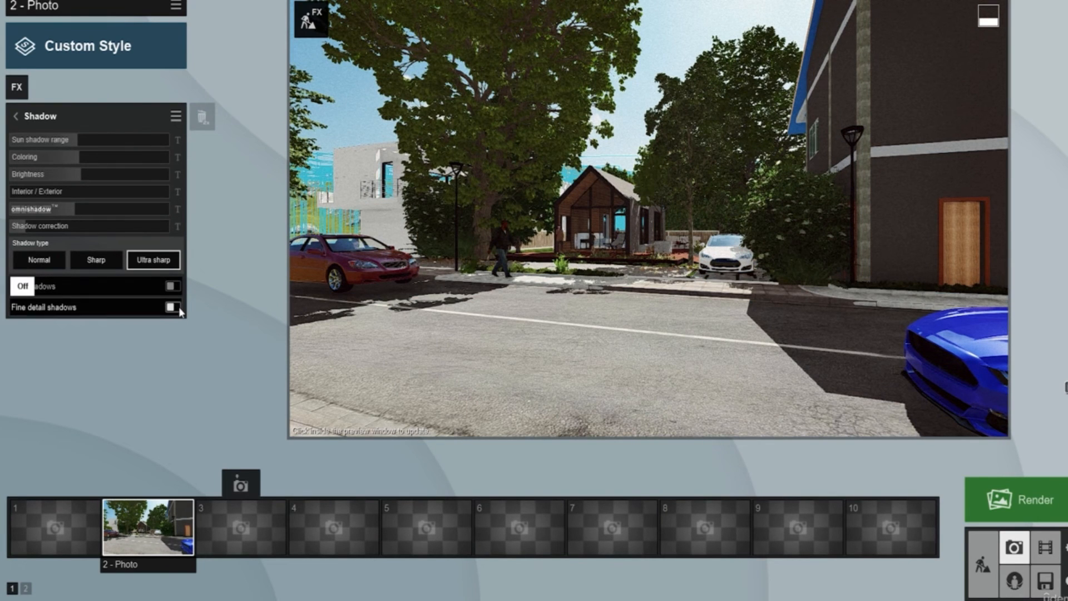
left_click(177, 287)
left_click(56, 259)
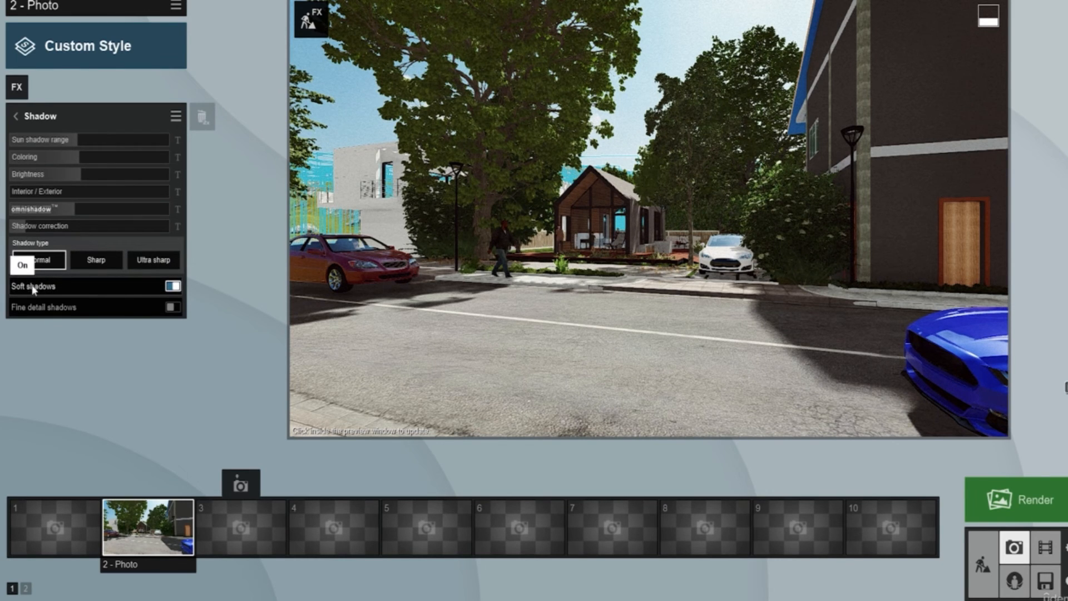
left_click(172, 307)
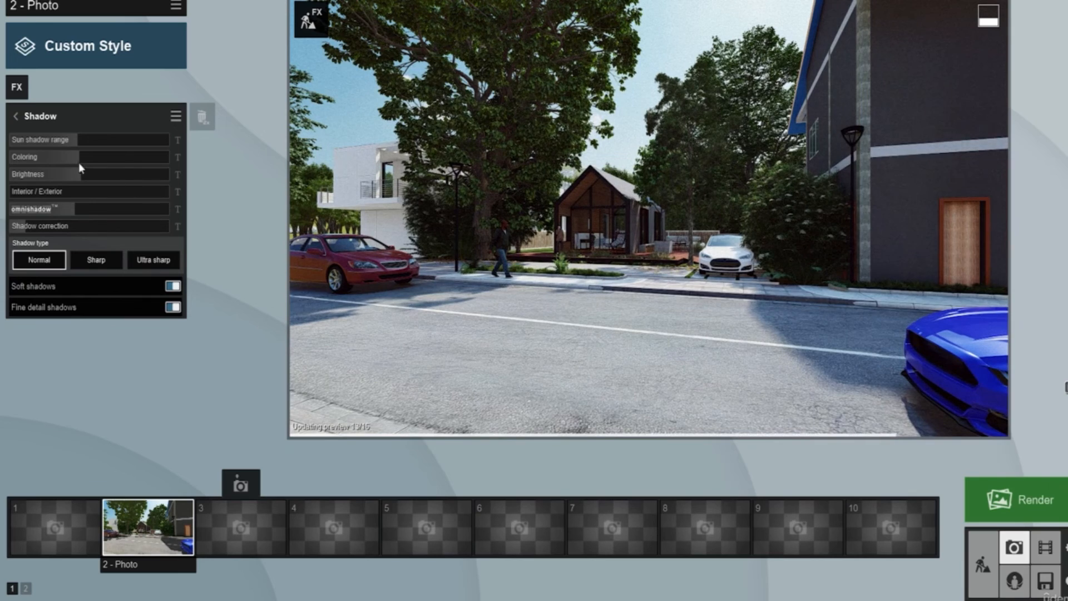
Step: Slightly lower the brightness and omnishadow amounts of photo 2's Shadow effect
mouse_move(81, 175)
left_mouse_down()
mouse_move(135, 173)
mouse_move(79, 175)
left_mouse_up()
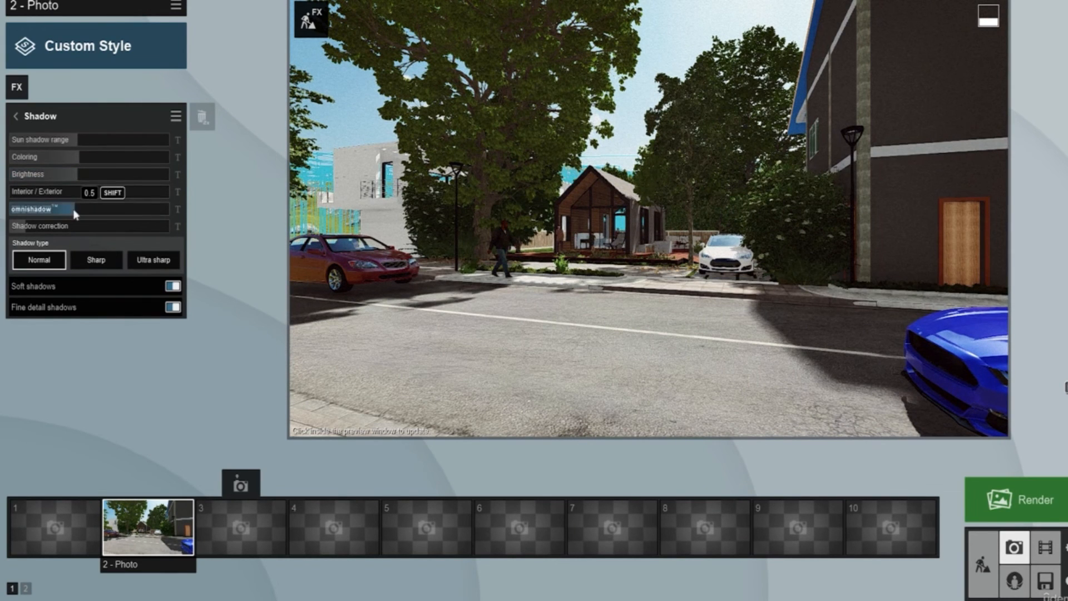
mouse_move(75, 208)
left_mouse_down()
mouse_move(112, 208)
mouse_move(71, 205)
left_mouse_up()
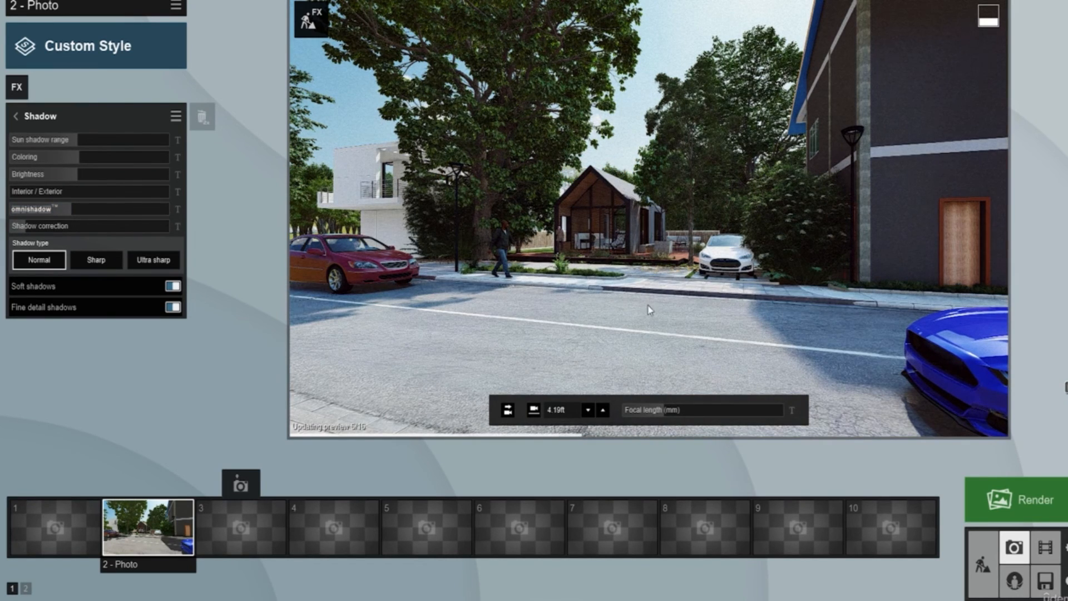
Step: Browse the Objects and Animation categories of photo effects for another effect to add to photo 2
left_click(16, 88)
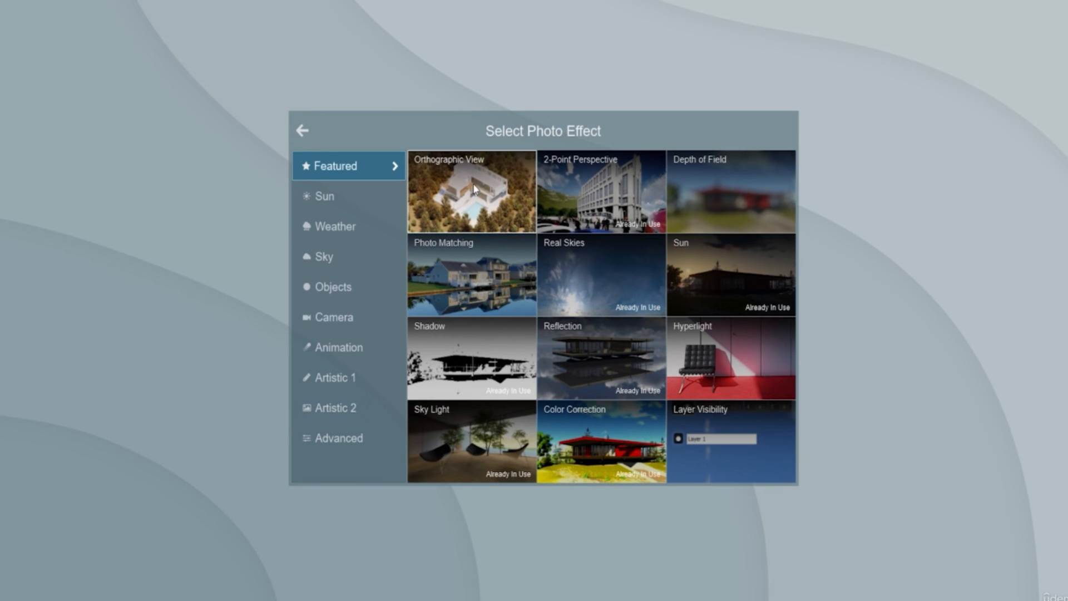
left_click(342, 288)
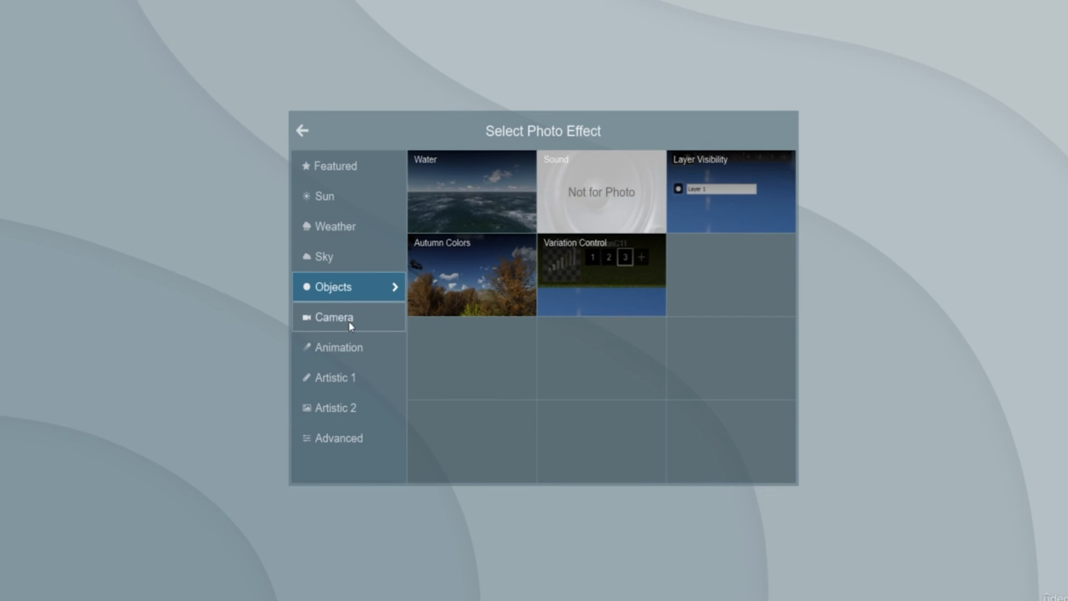
left_click(355, 356)
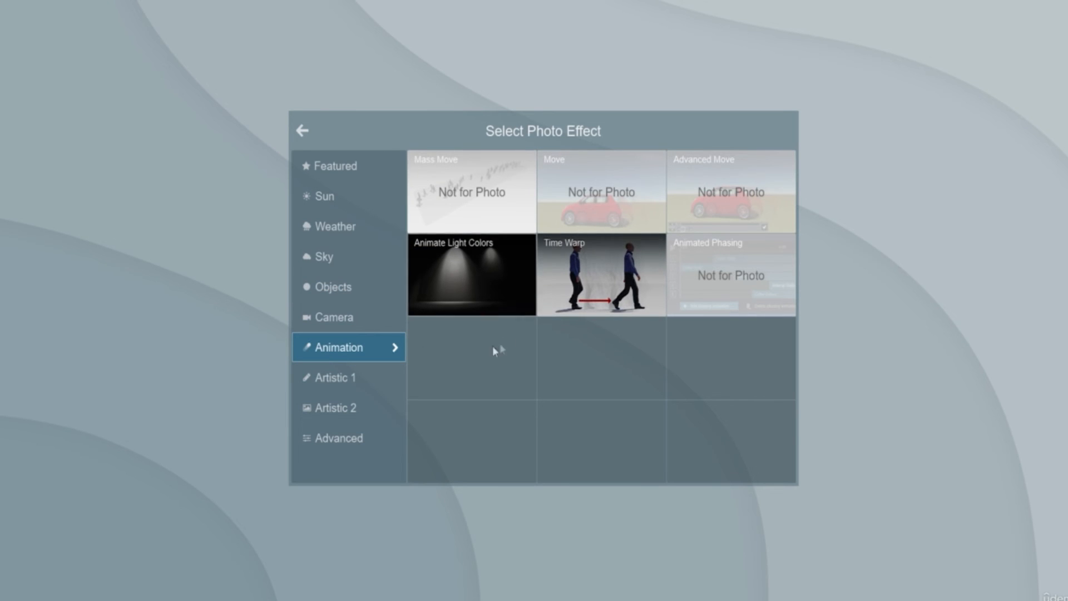